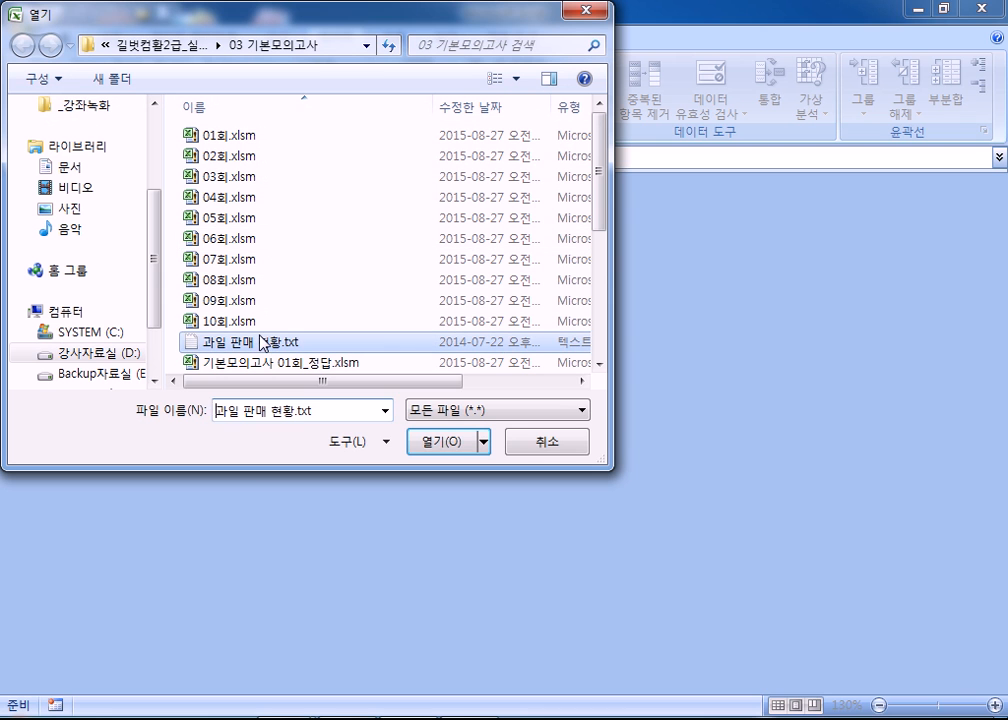
List all Excel files, browse to the section folder and open the workbook 섹션16문제.xlsm
click(448, 411)
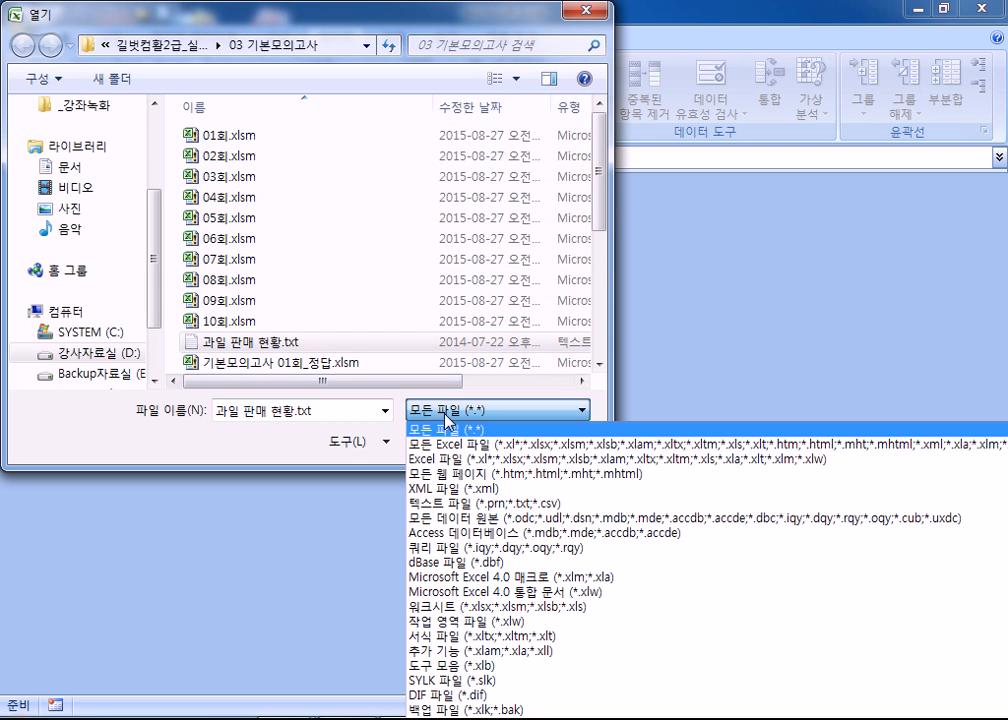
click(442, 444)
click(331, 306)
scroll(331, 306, down, 3)
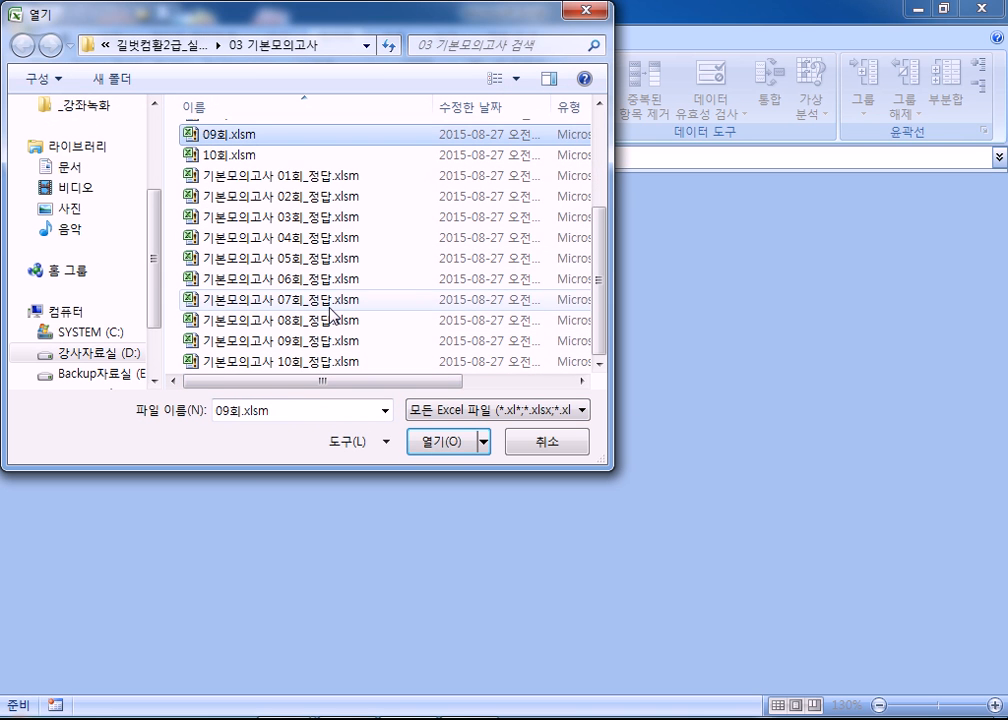
scroll(333, 314, up, 3)
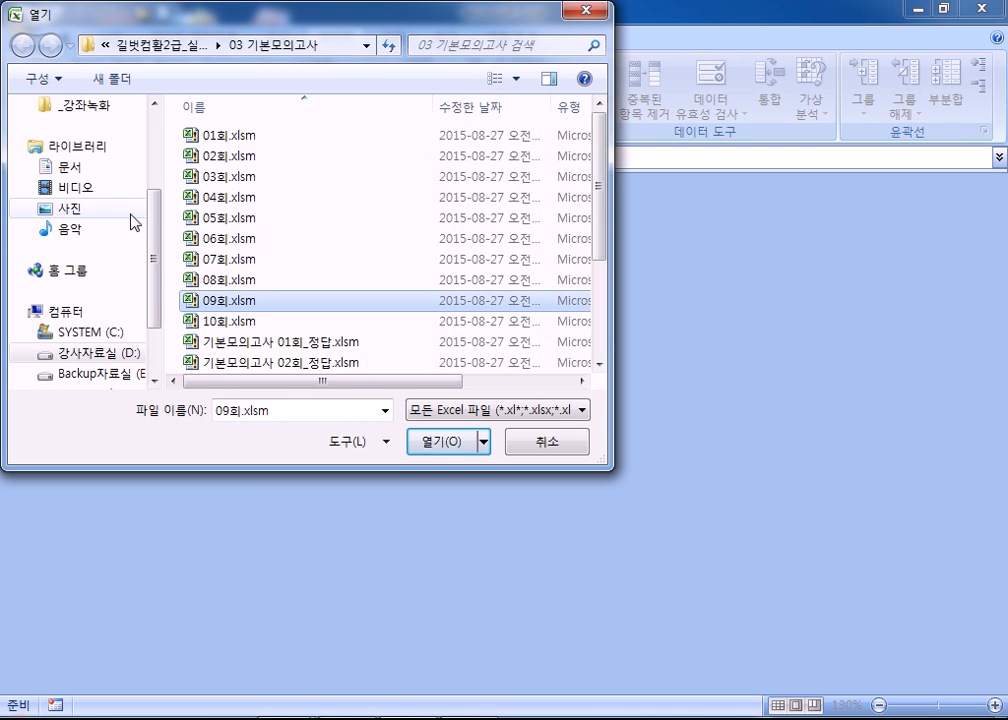
click(165, 45)
double_click(258, 137)
double_click(508, 155)
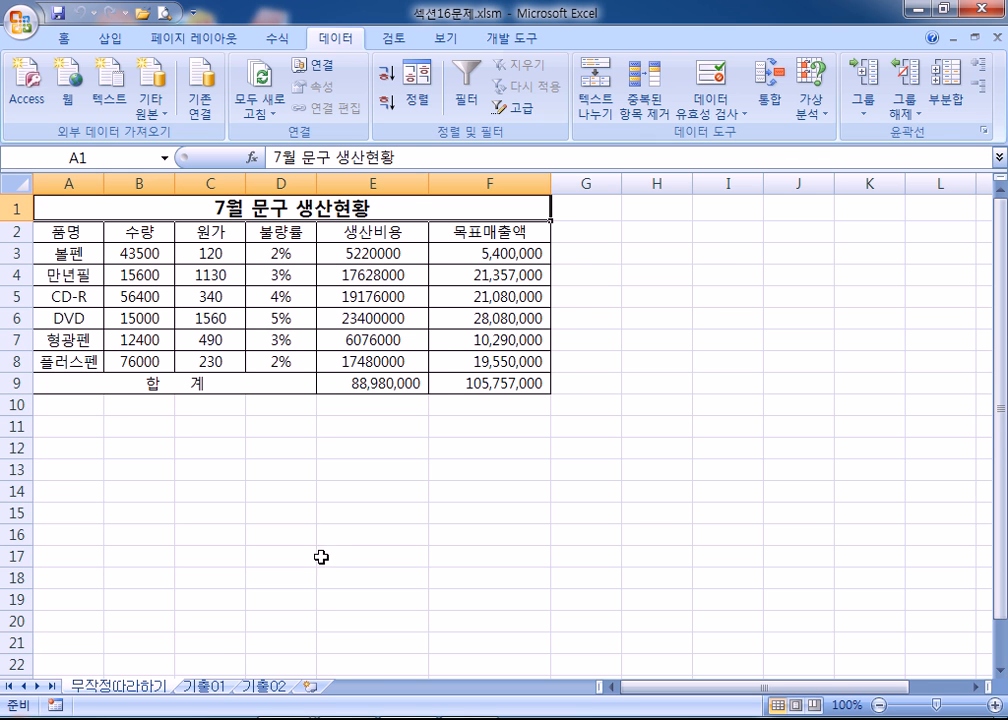
Examine the data tables and charts on the 기출01 and 기출02 sheets
click(214, 688)
scroll(260, 550, down, 7)
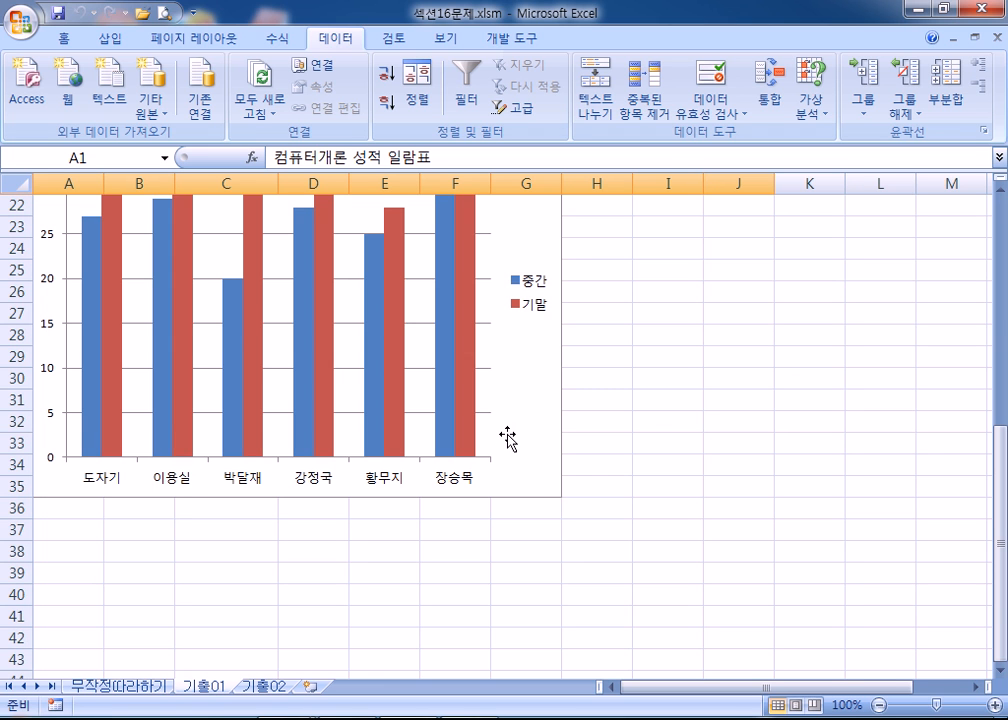
click(106, 686)
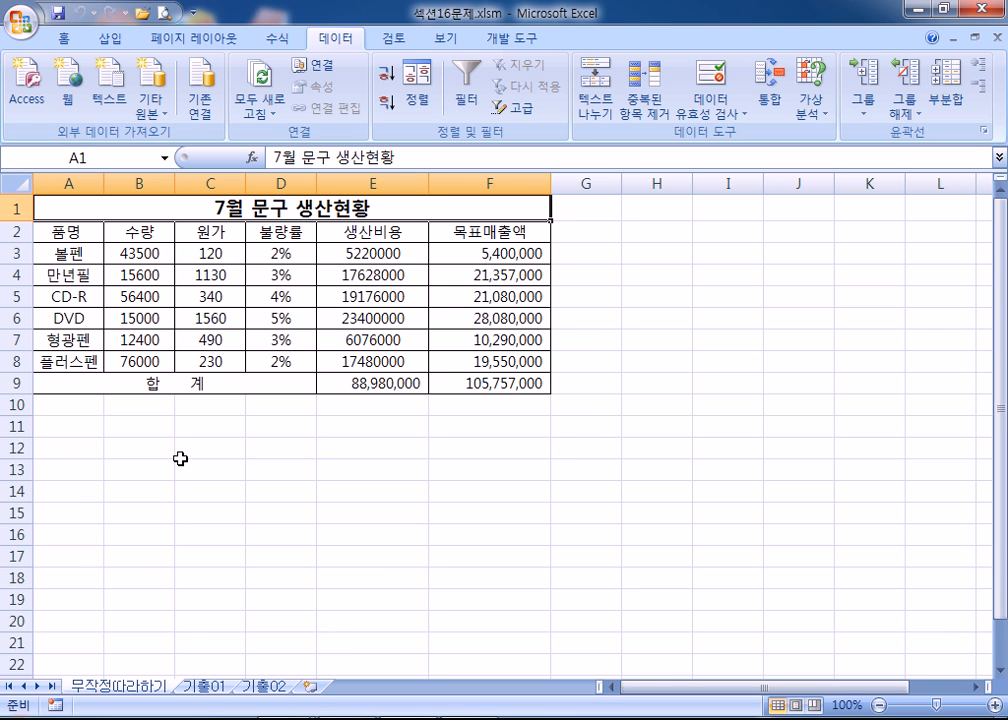
click(200, 686)
scroll(292, 531, up, 4)
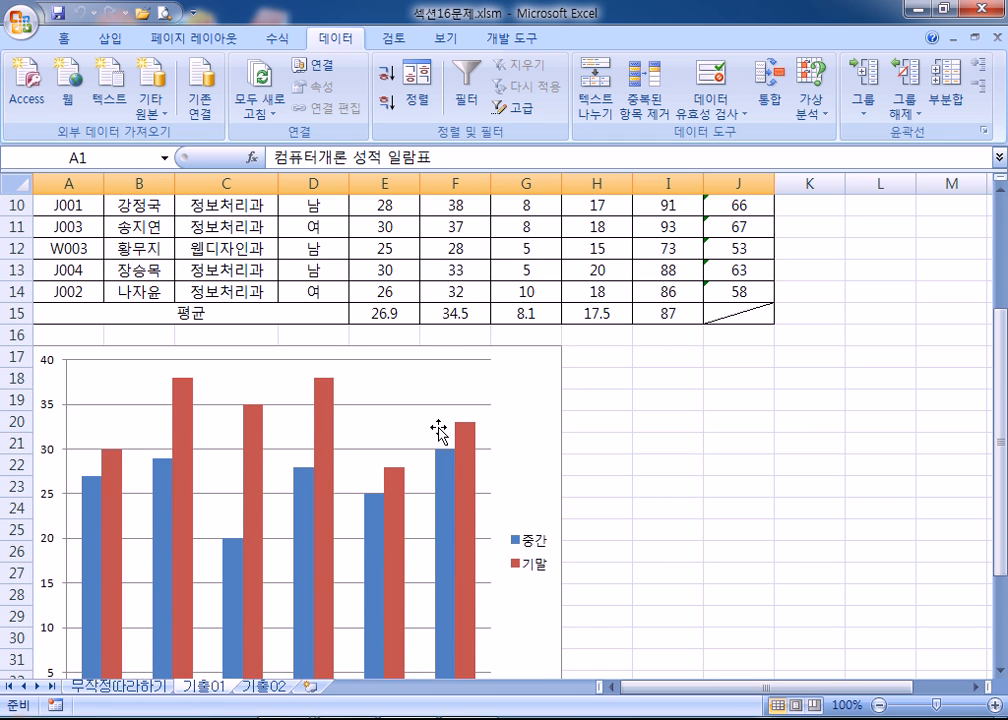
click(252, 687)
scroll(198, 540, down, 4)
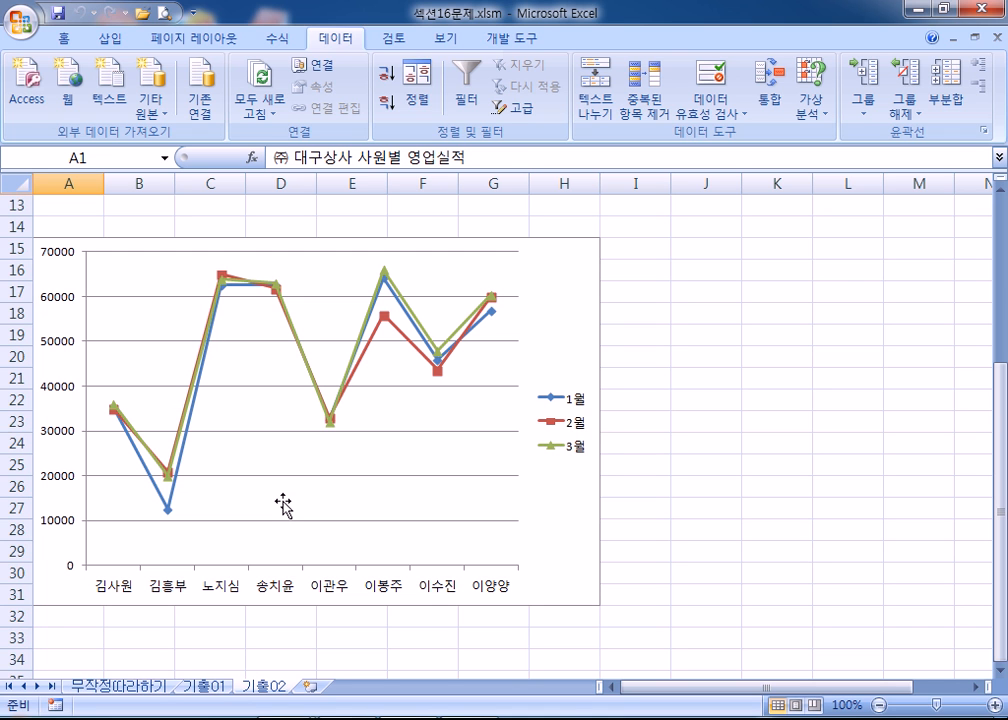
Delete the line chart on the 기출02 sheet and restore it by undoing the deletion
click(591, 324)
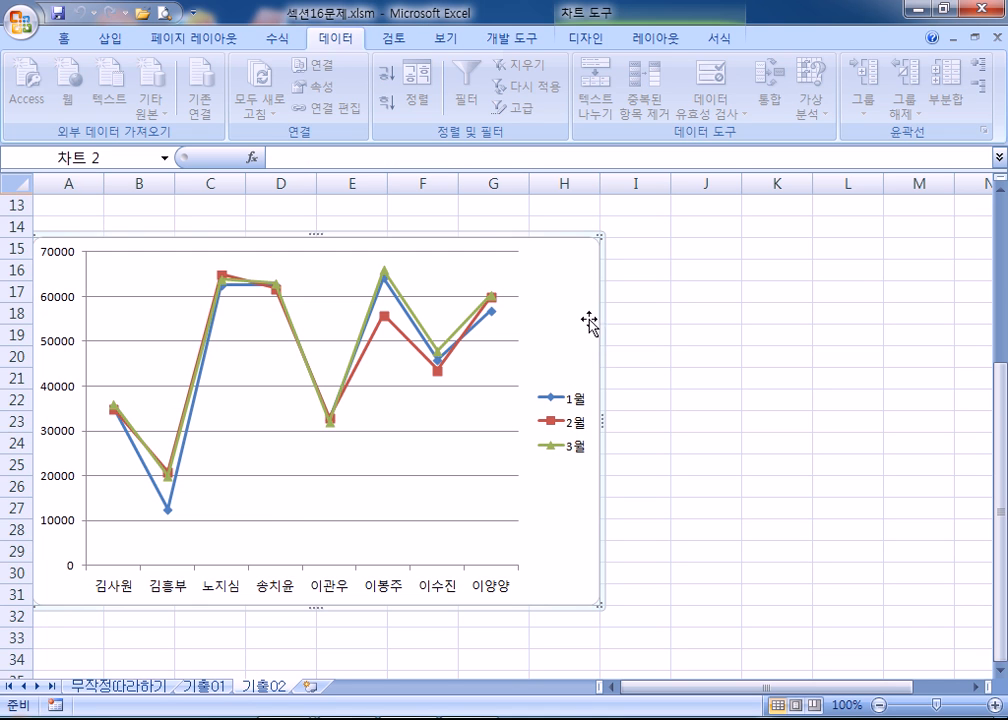
key(Delete)
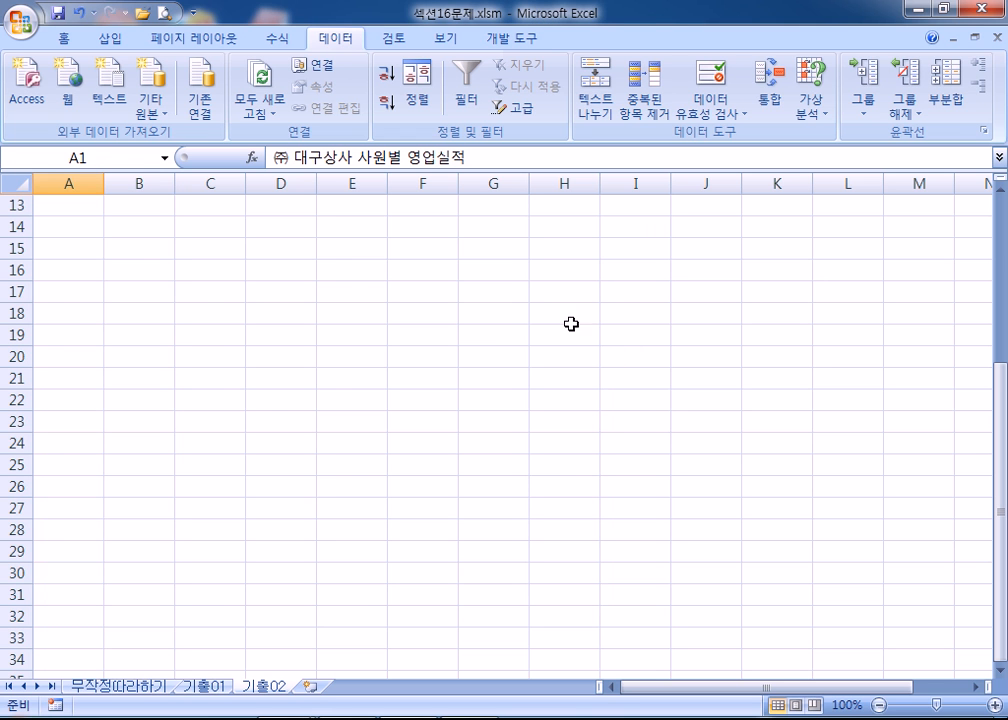
key(ctrl+z)
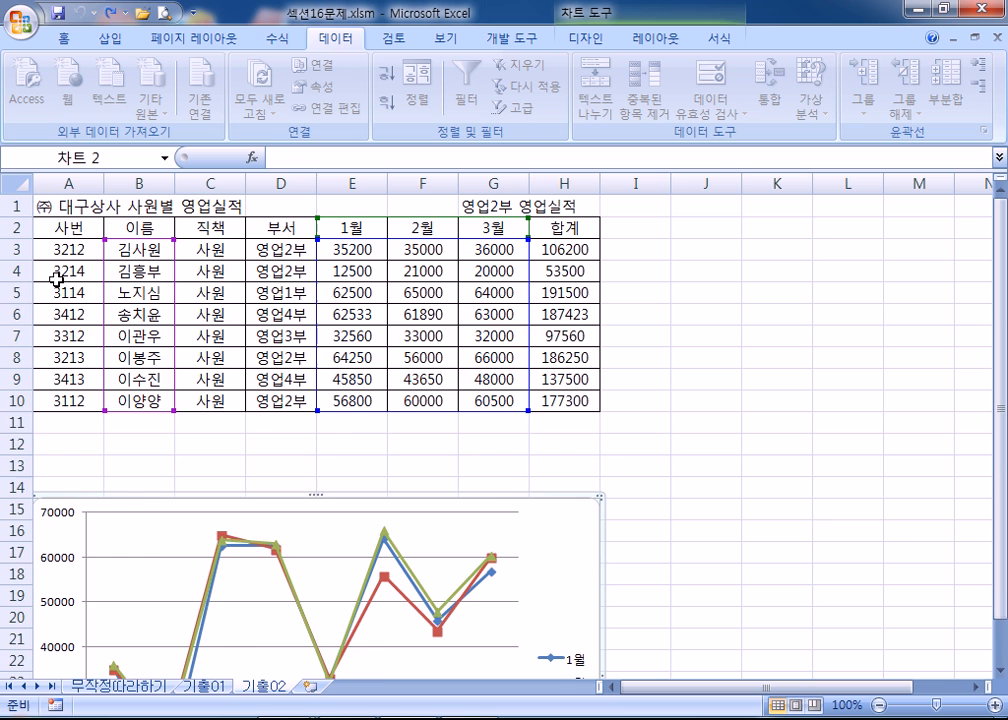
scroll(50, 405, down, 3)
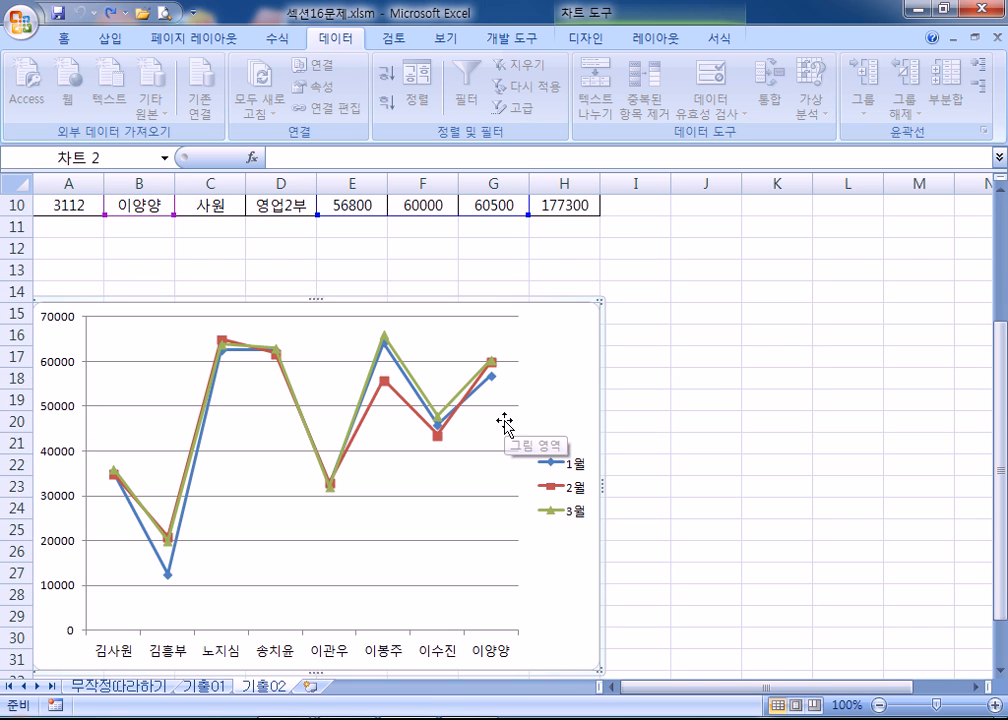
click(727, 386)
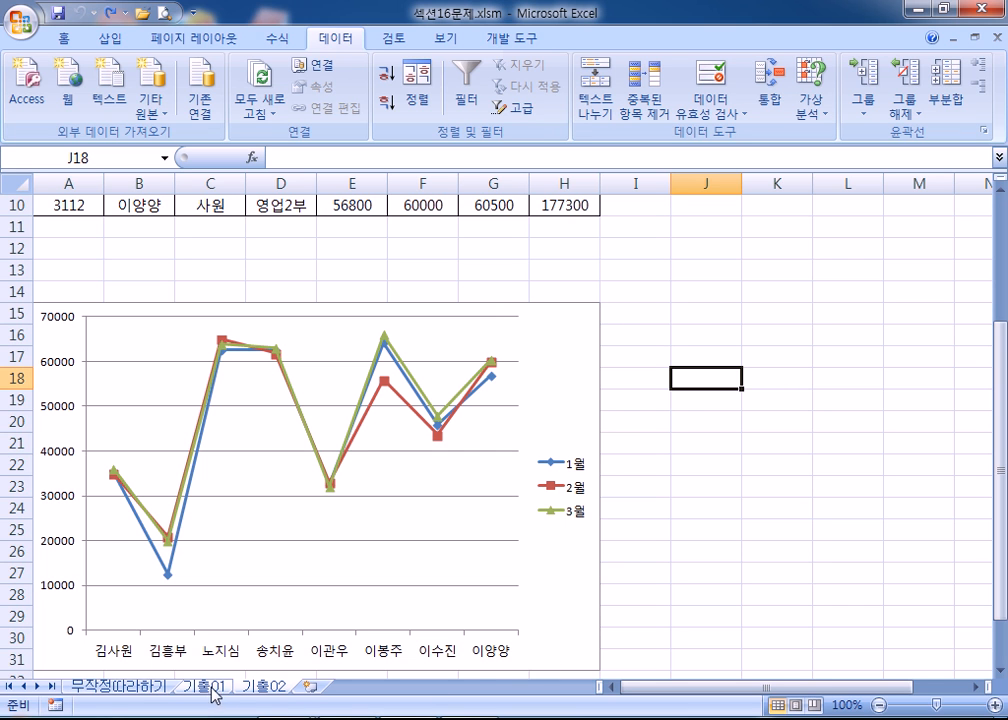
On the 무작정따라하기 sheet, fill the 품명, 불량률 and 생산비용 data in A2:A8 and D2:E8 with yellow
click(117, 690)
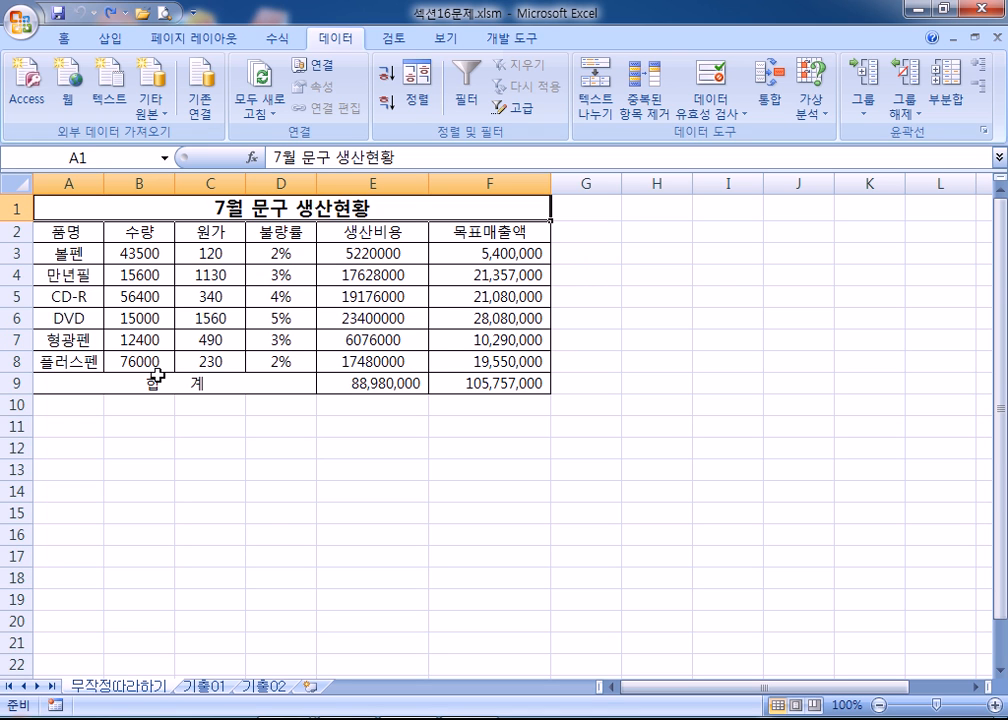
drag(74, 229, 73, 362)
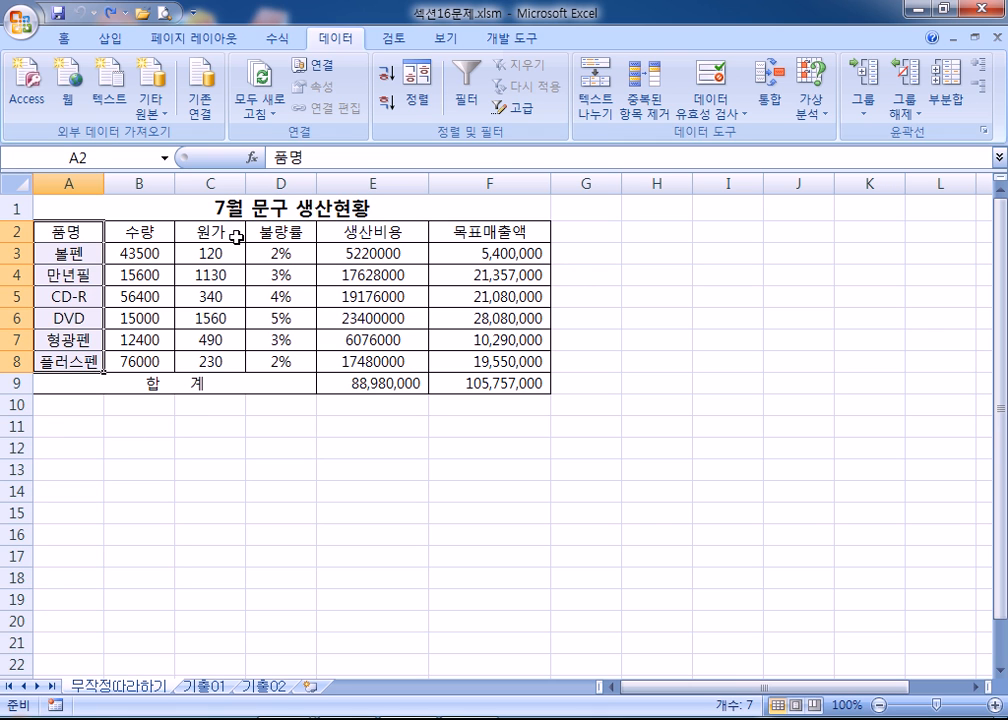
drag(268, 229, 340, 352)
drag(78, 231, 63, 357)
drag(266, 231, 362, 356)
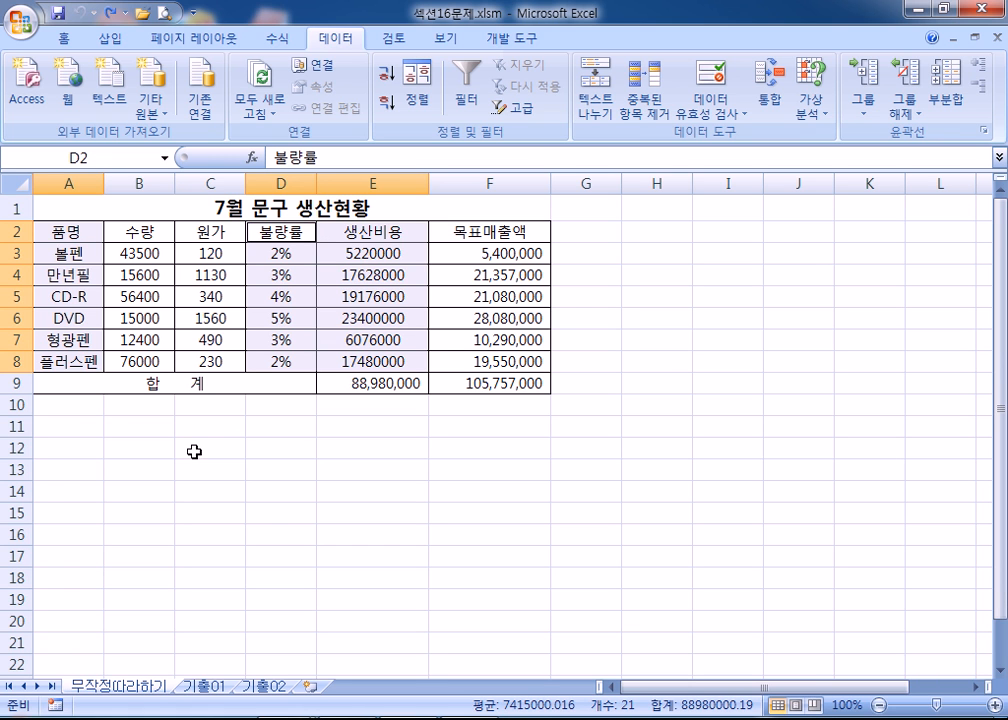
drag(61, 231, 68, 360)
drag(286, 228, 369, 358)
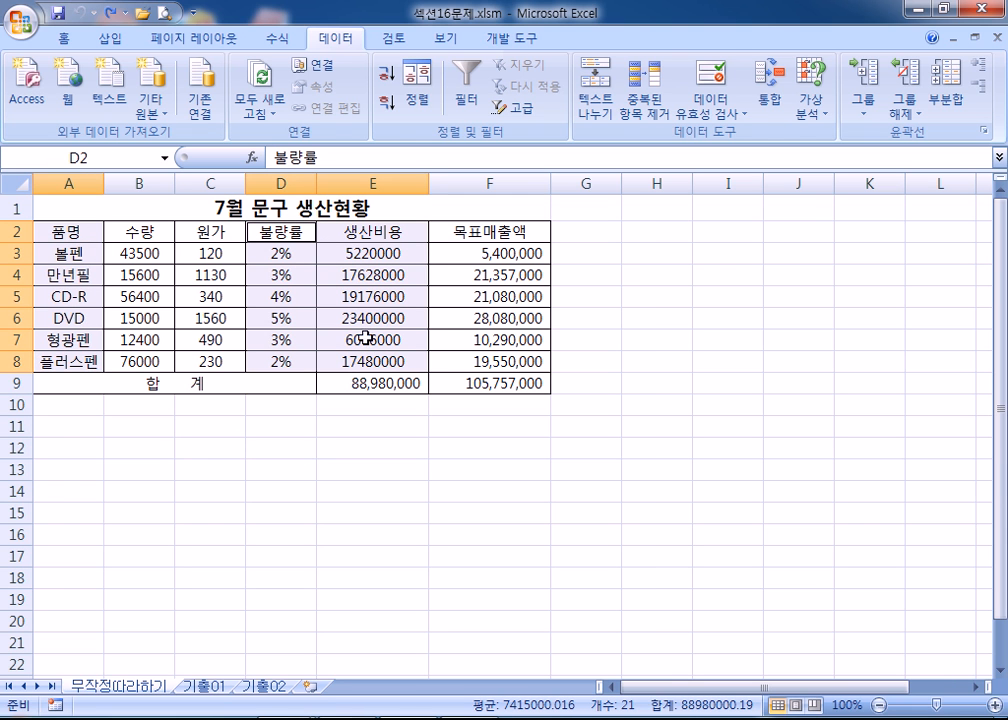
click(64, 38)
click(237, 103)
click(265, 254)
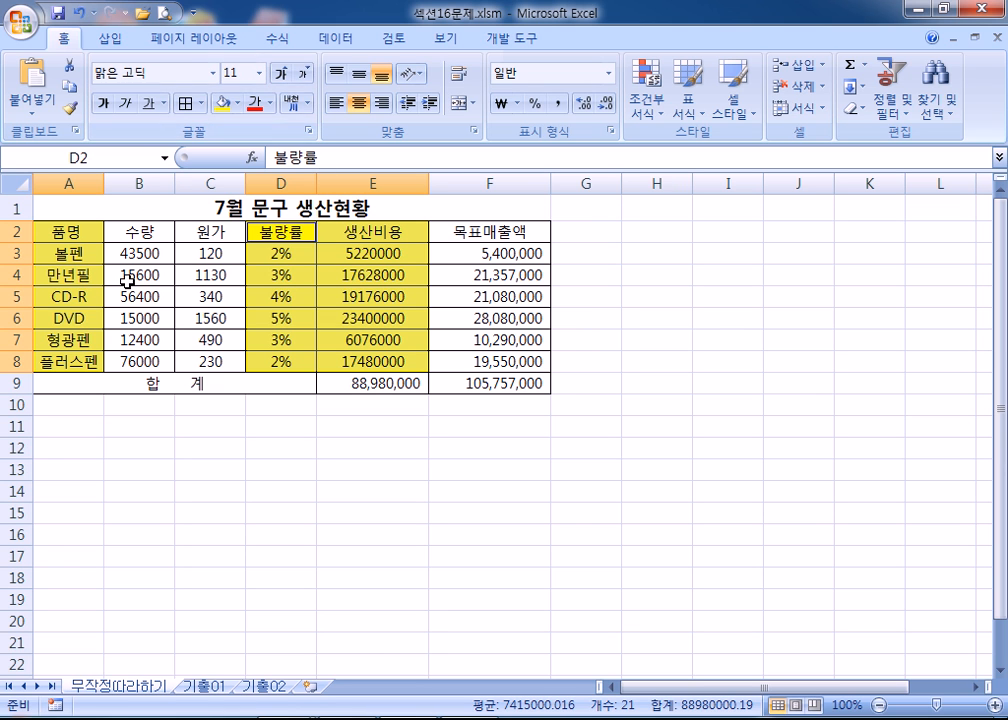
Try a 2-D clustered column chart of the yellow ranges placed below the table, and undo it
click(110, 40)
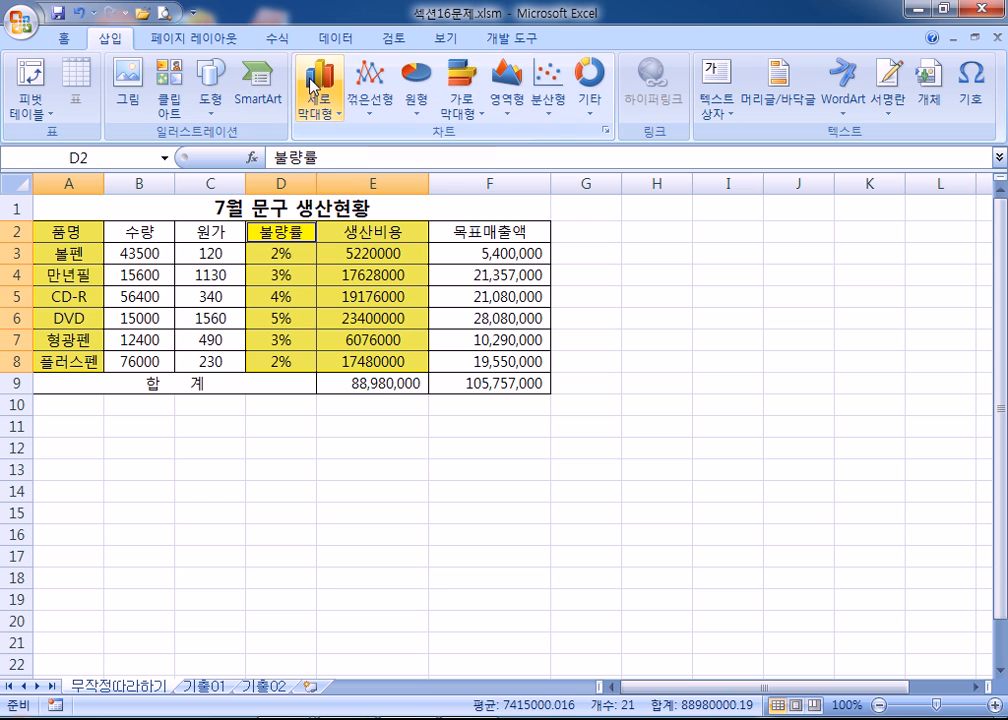
click(316, 84)
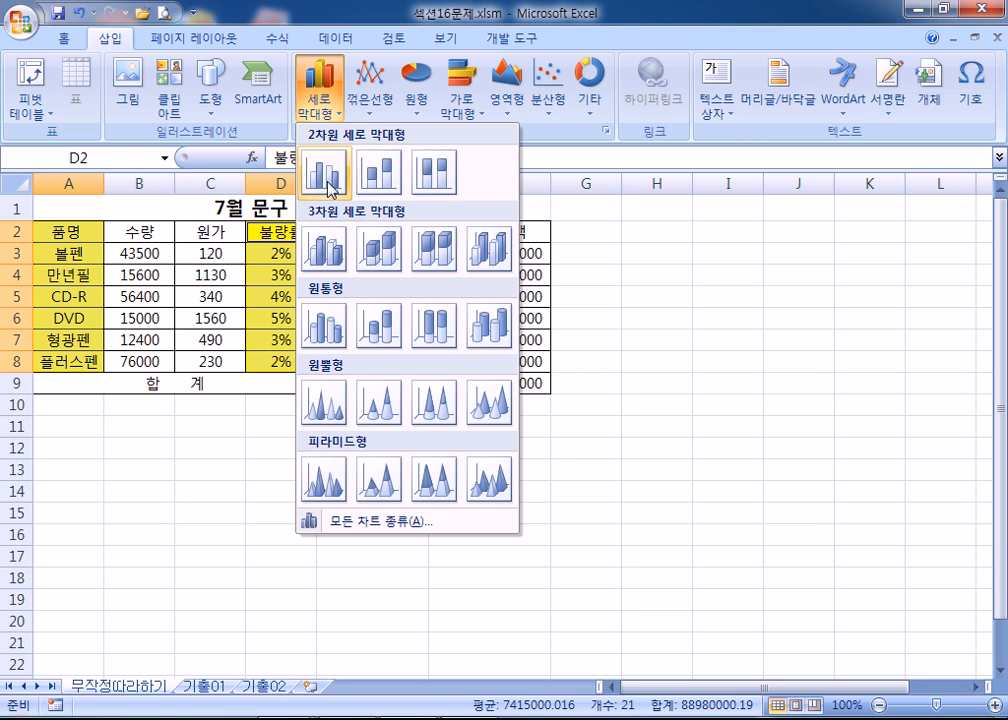
click(328, 190)
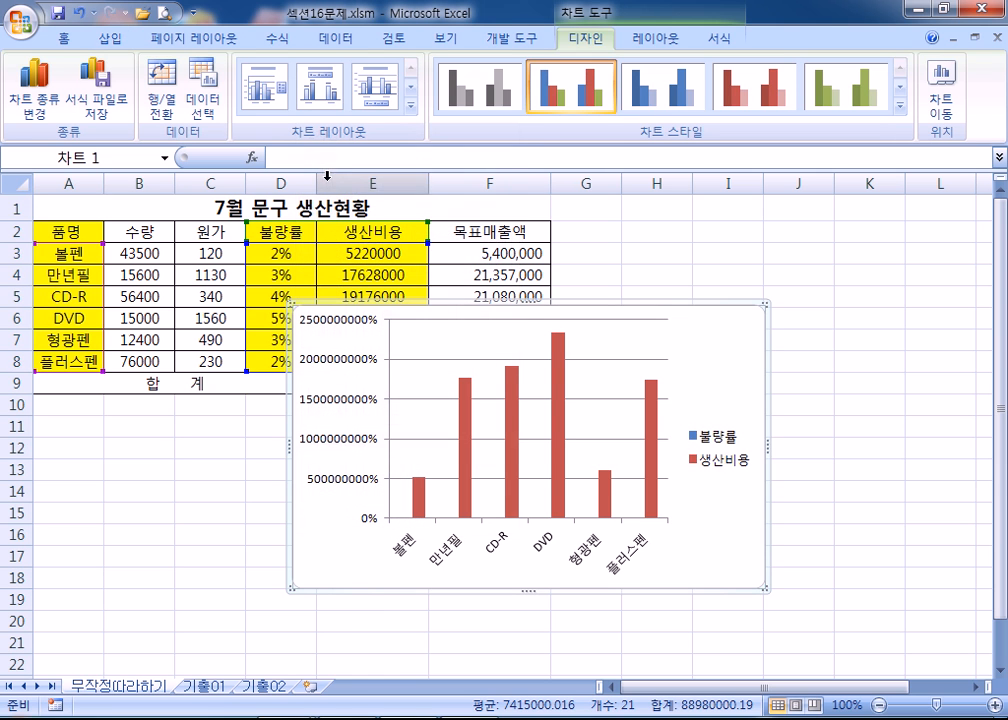
scroll(720, 560, down, 2)
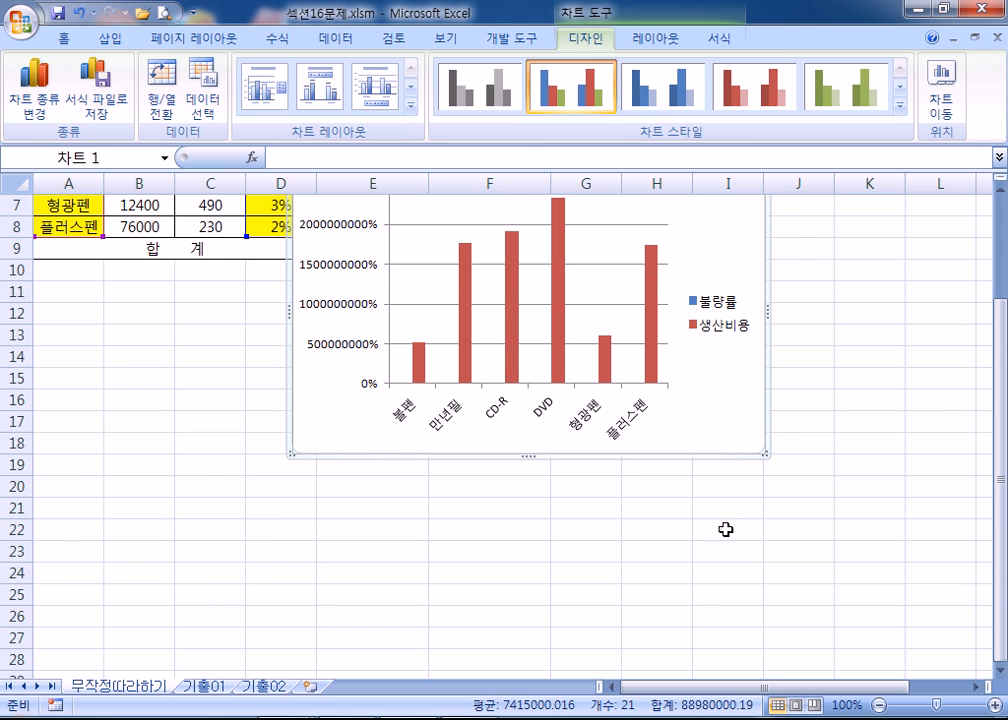
drag(730, 252, 613, 376)
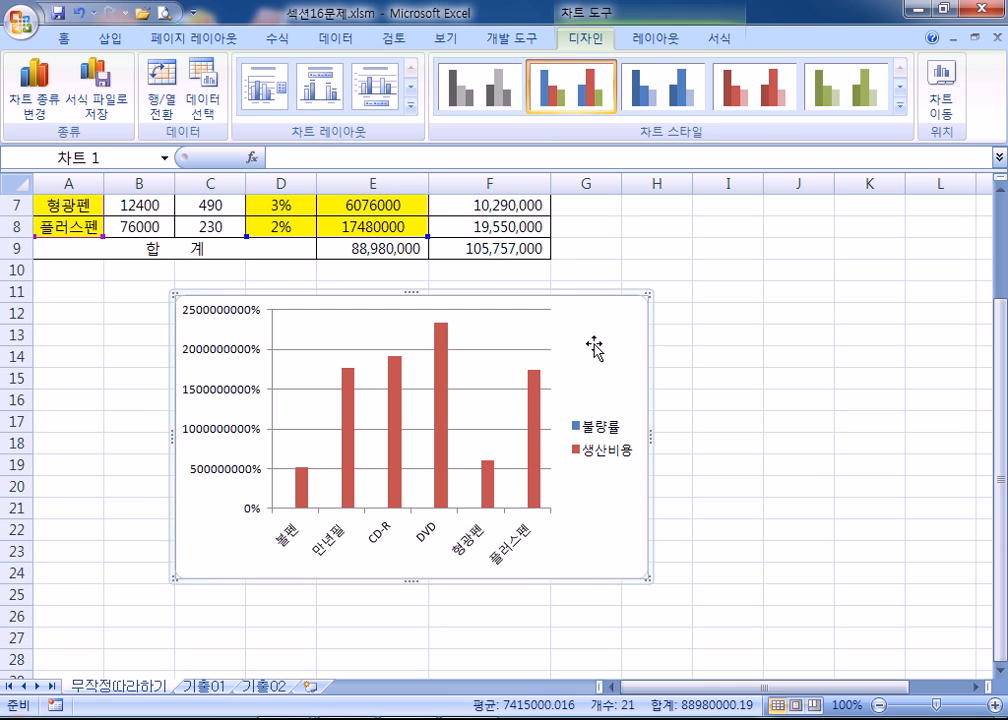
key(ctrl+z)
Try a 2-D clustered column chart from A2:A8 and D2:E8 with cell F8 added to the selection, and delete it
drag(87, 235, 67, 357)
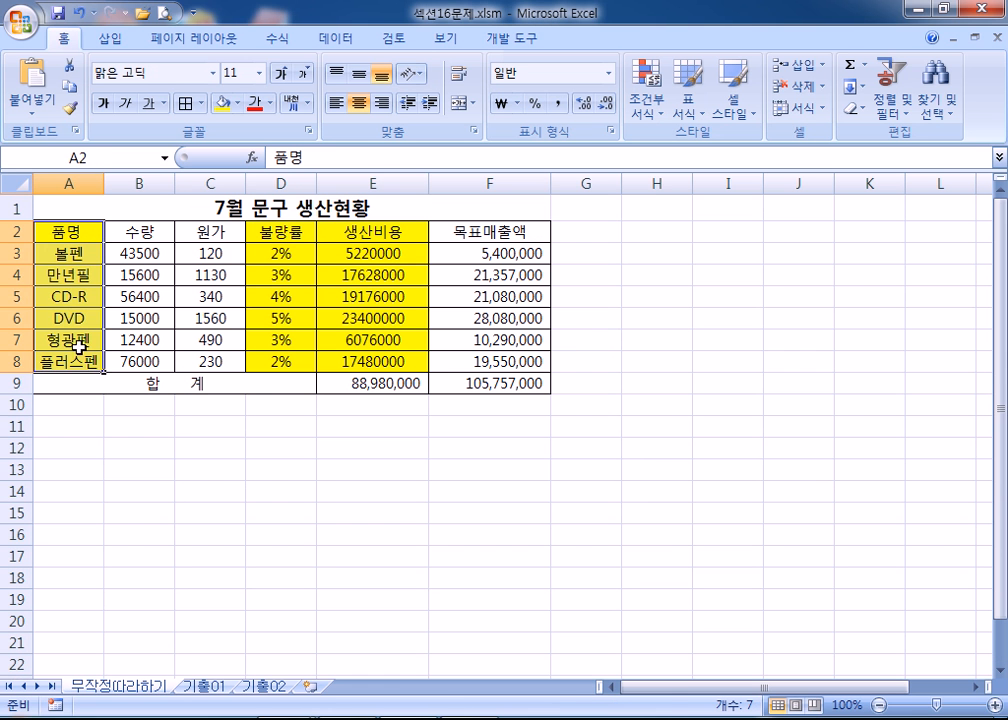
drag(279, 232, 360, 362)
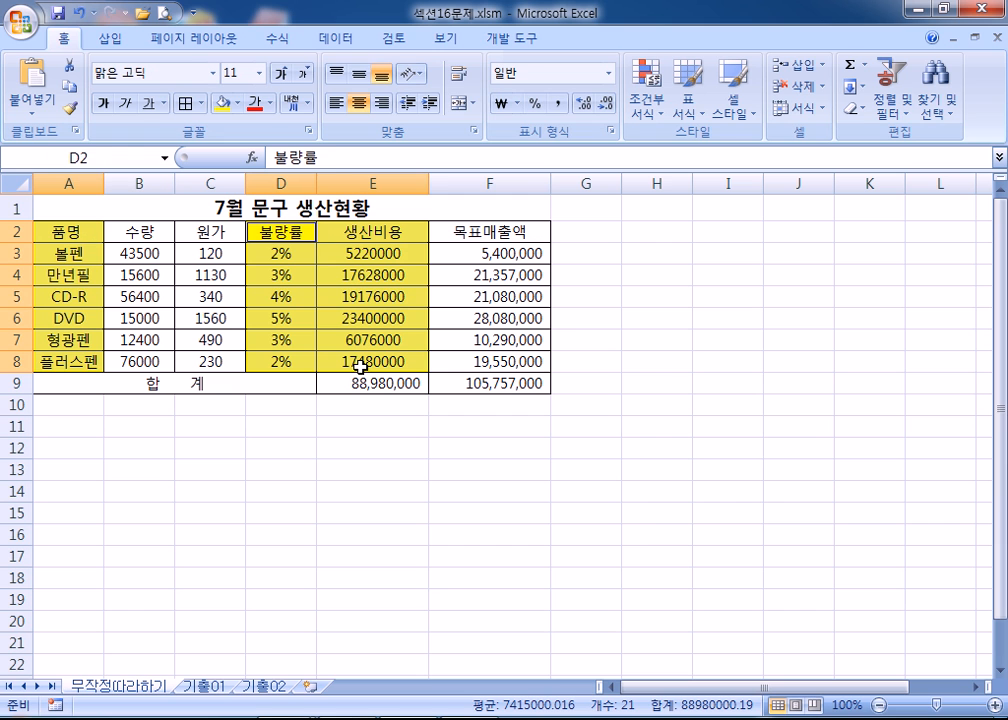
ctrl+click(490, 366)
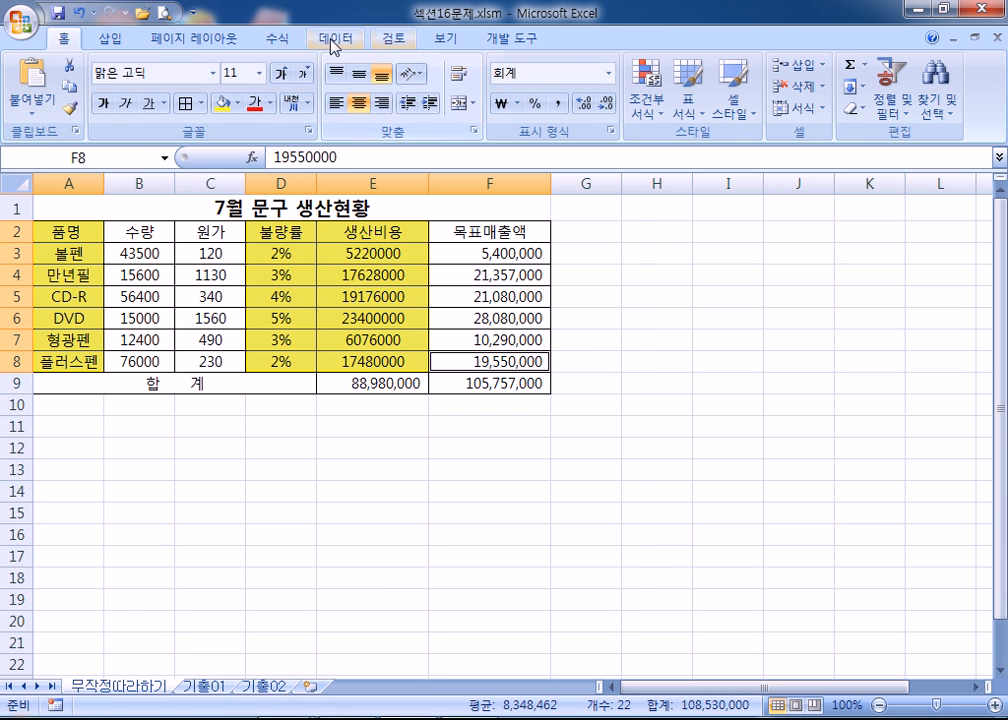
click(118, 39)
click(320, 85)
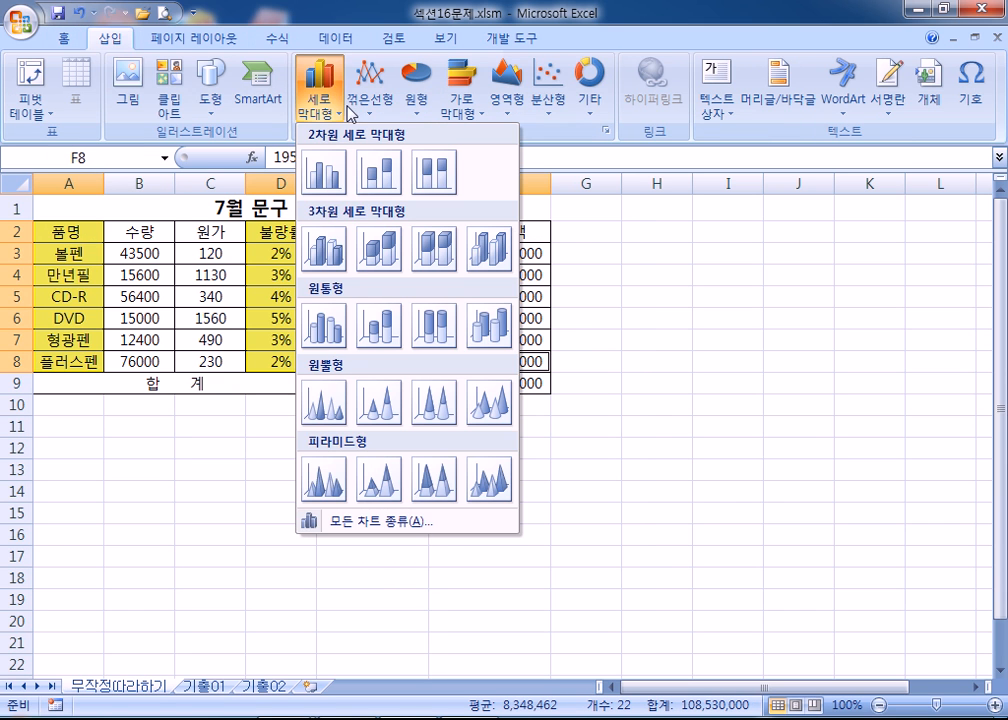
click(321, 169)
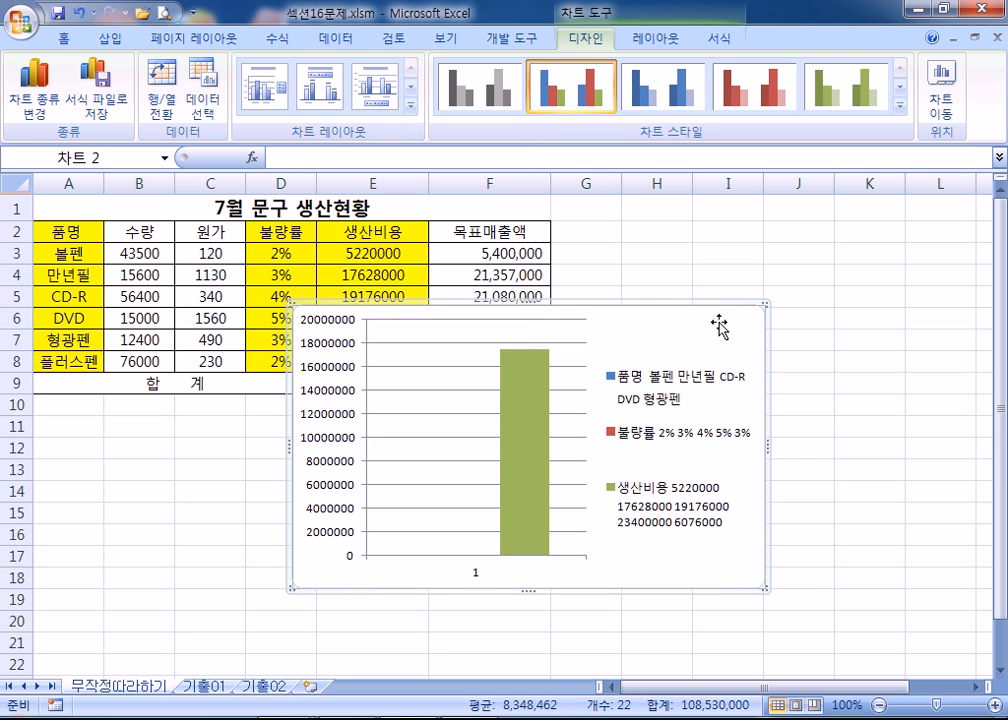
key(Delete)
Insert a 2-D clustered column chart from the ranges A2:A8 and D2:E8
drag(68, 238, 62, 362)
drag(278, 231, 344, 362)
click(111, 40)
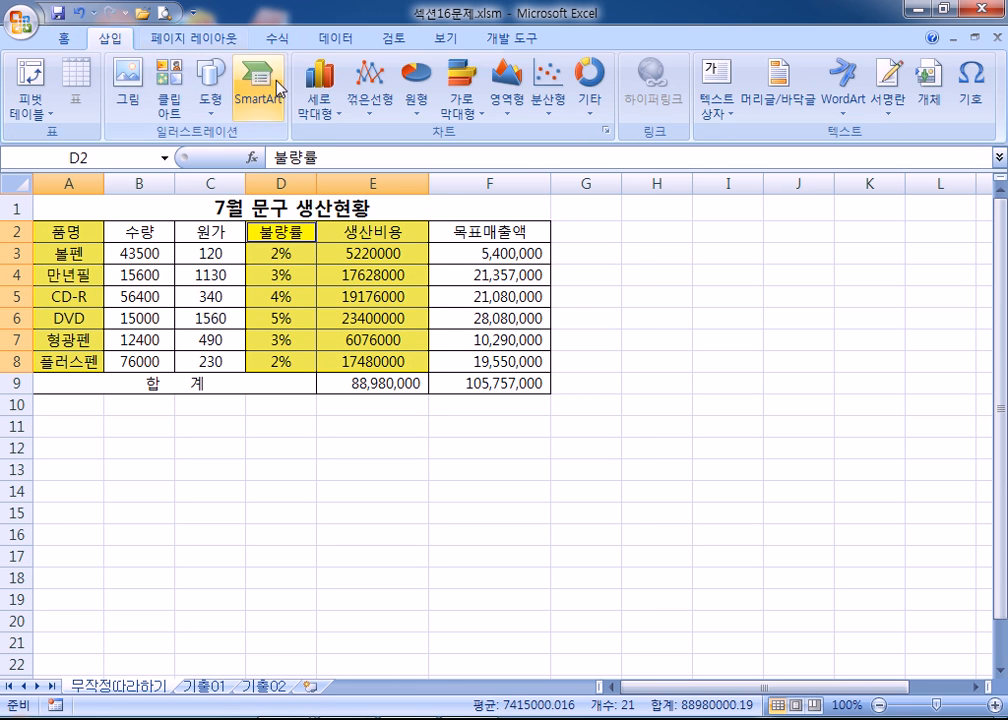
click(319, 88)
click(323, 172)
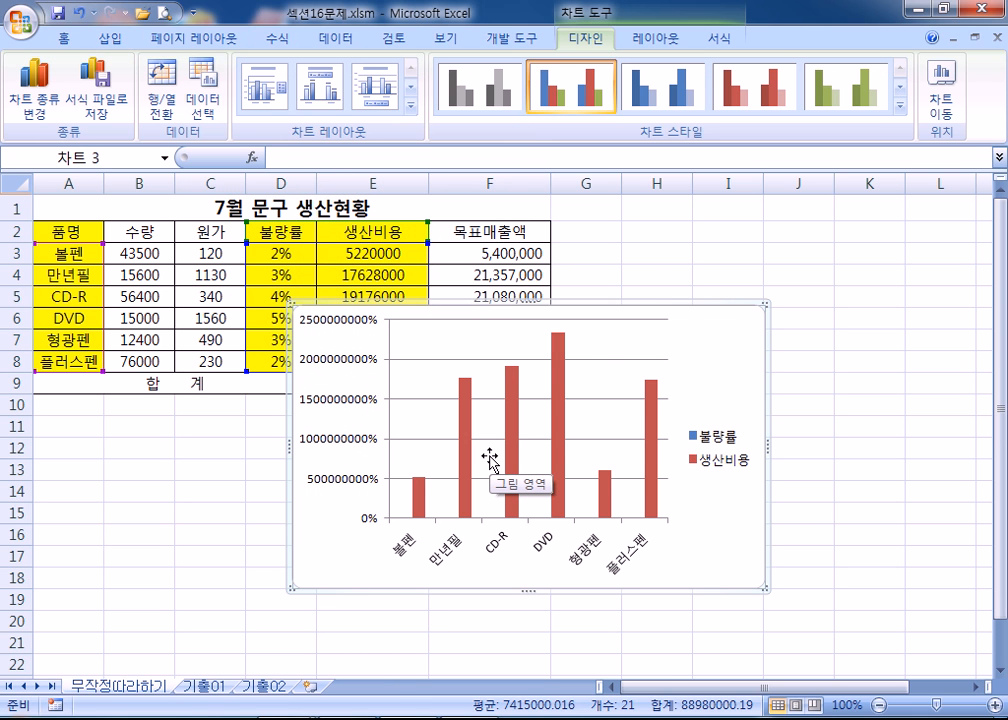
Move the chart below the table and resize it to cover the range A13:F28
drag(741, 330, 705, 445)
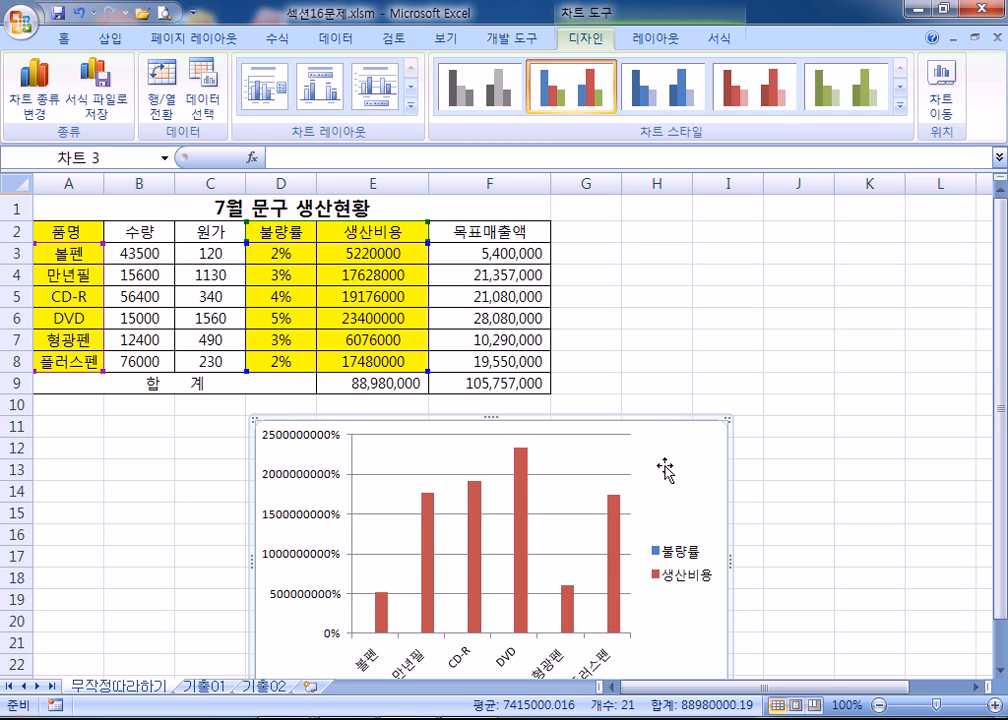
drag(288, 424, 157, 438)
scroll(295, 430, down, 2)
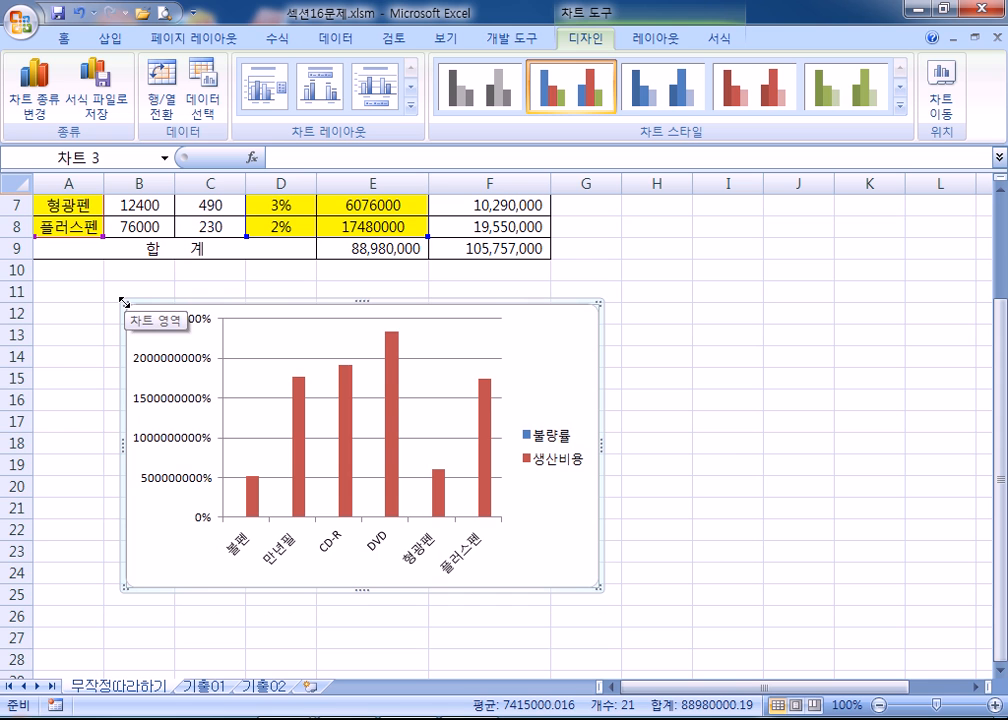
drag(123, 301, 36, 322)
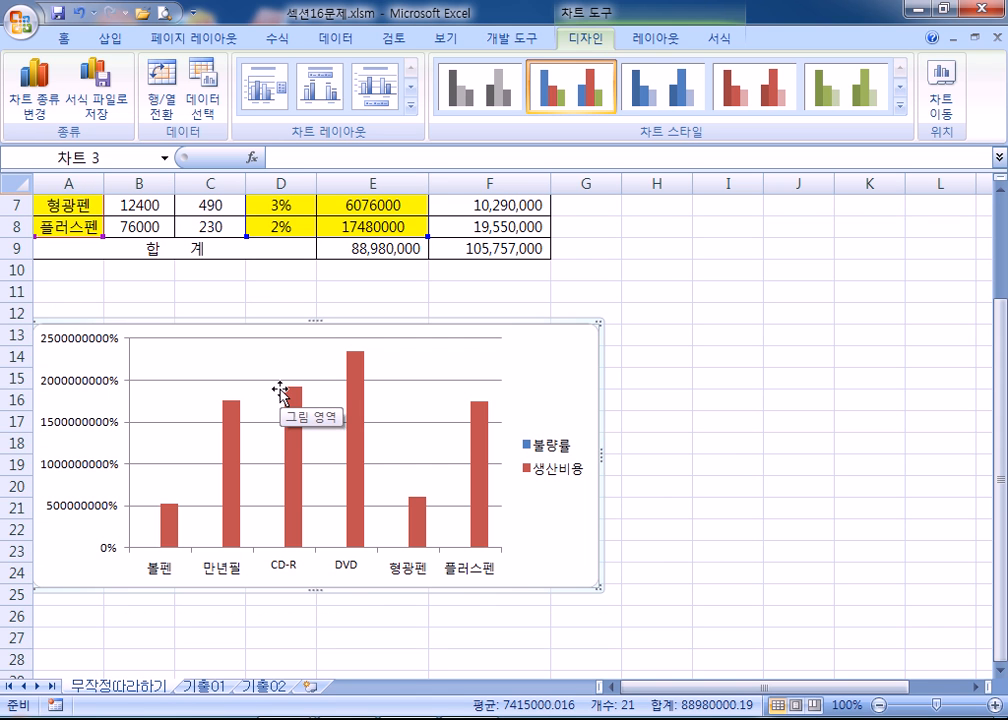
scroll(567, 351, down, 4)
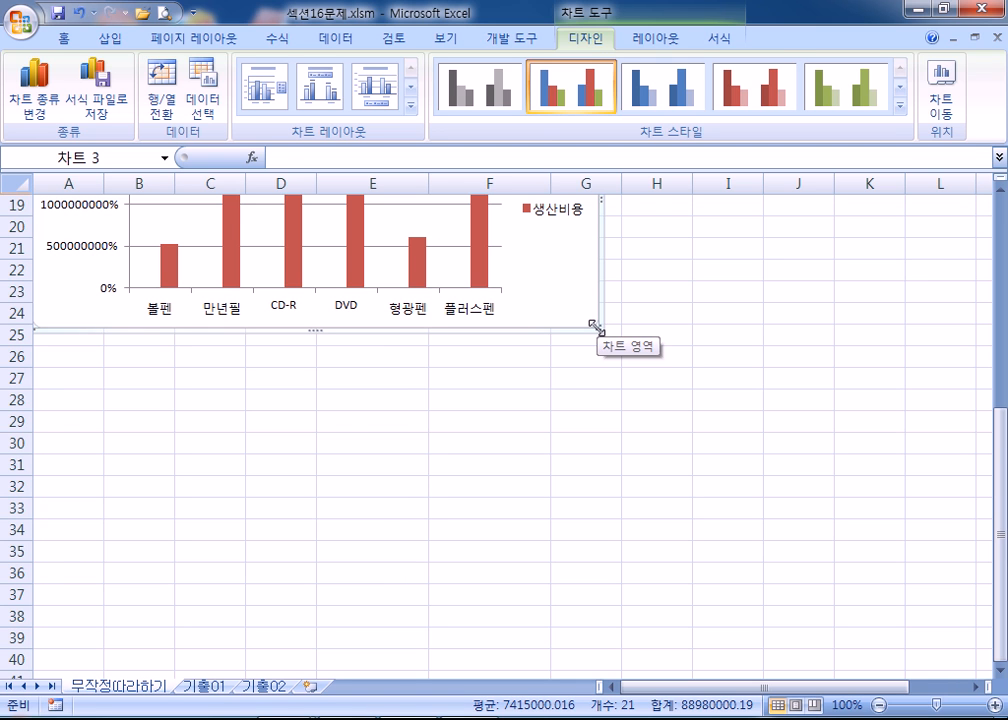
drag(594, 325, 520, 410)
scroll(585, 466, up, 3)
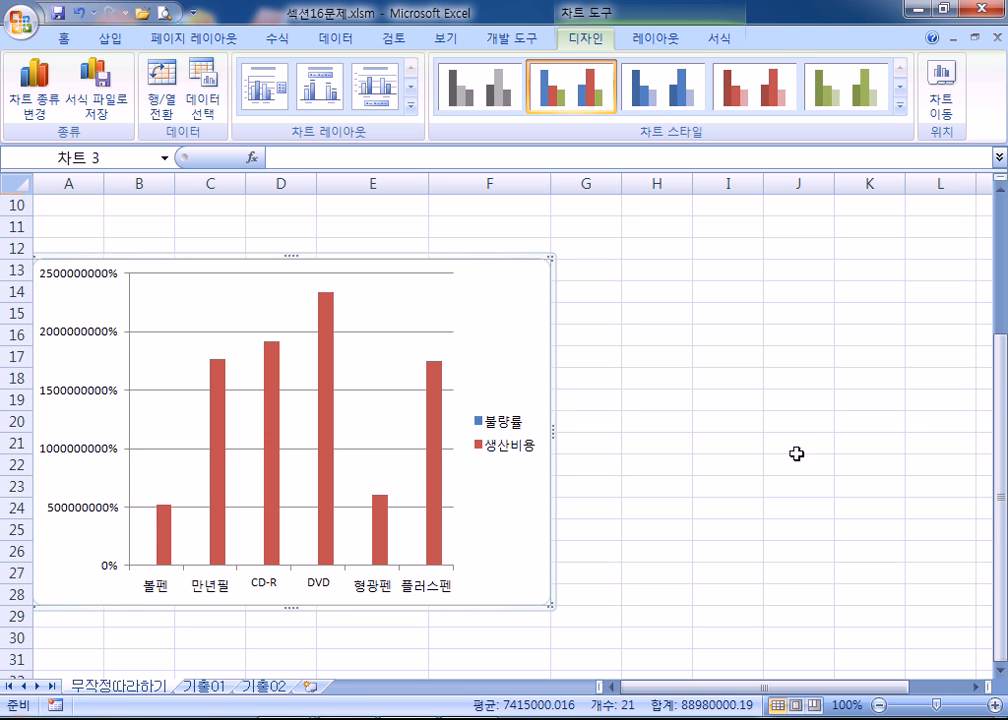
Open the data series formatting options for the 생산비용 columns and keep the chart unobstructed
mouse_move(446, 470)
scroll(446, 470, down, 2)
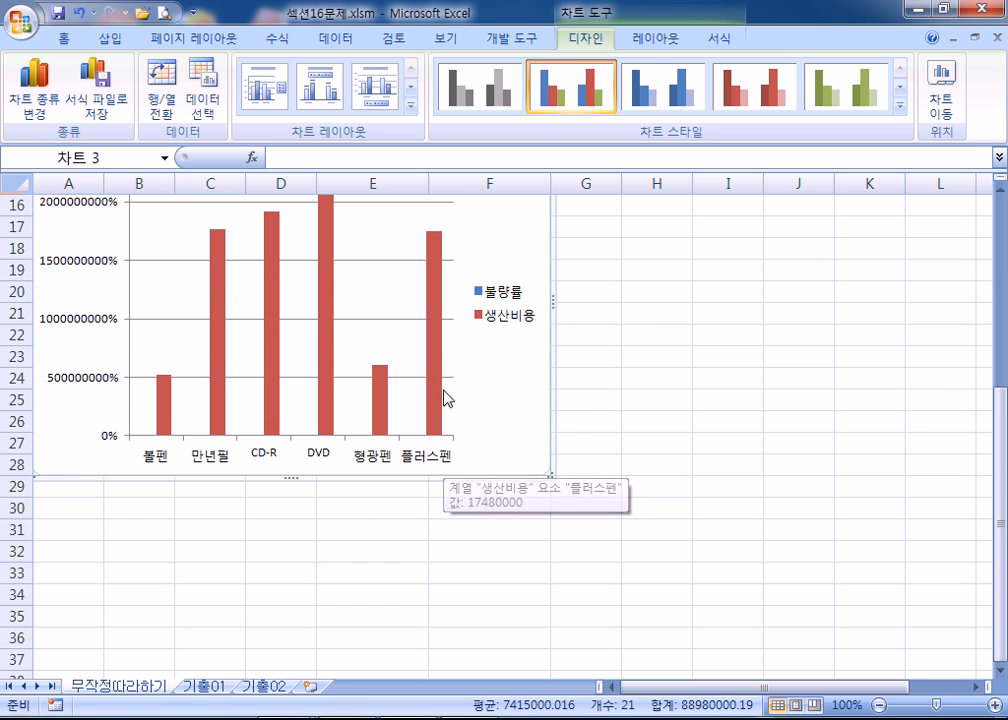
click(438, 303)
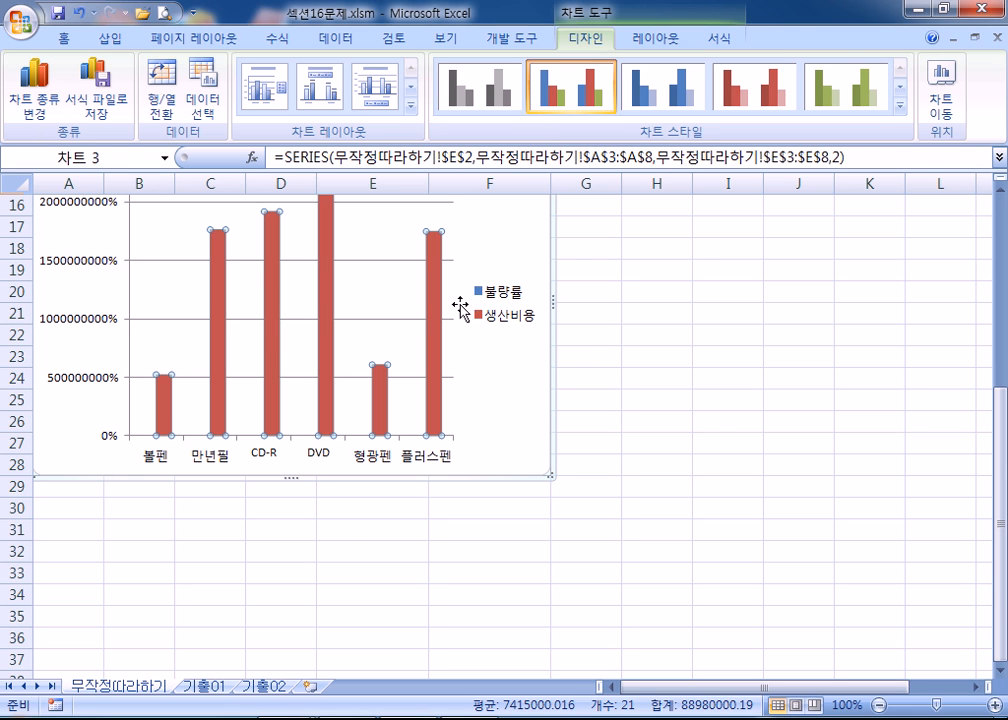
click(500, 369)
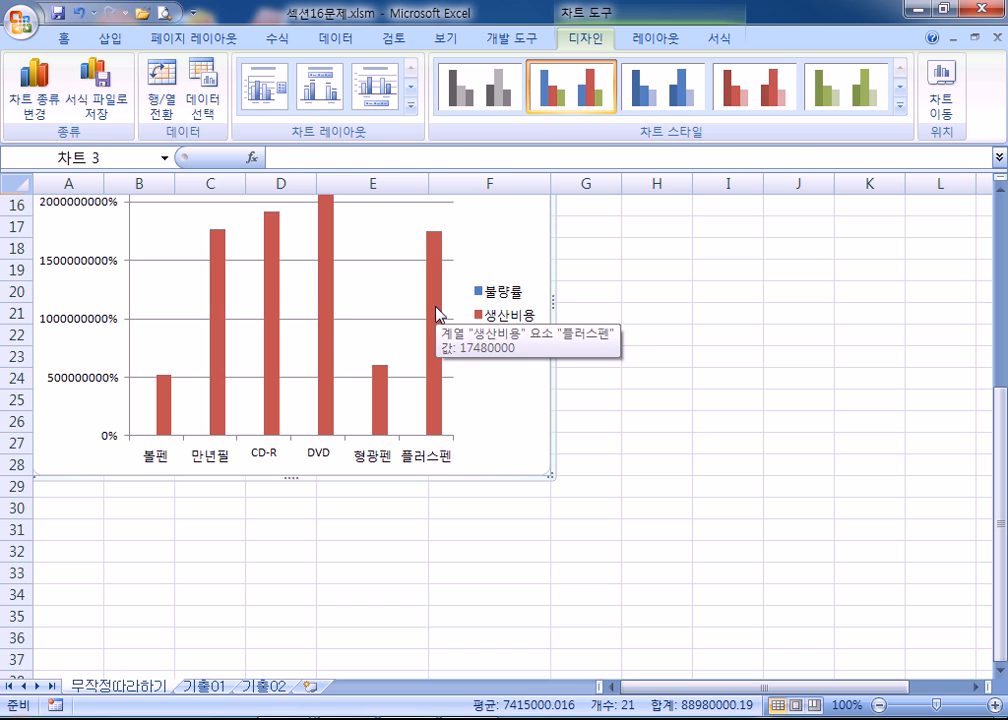
click(438, 314)
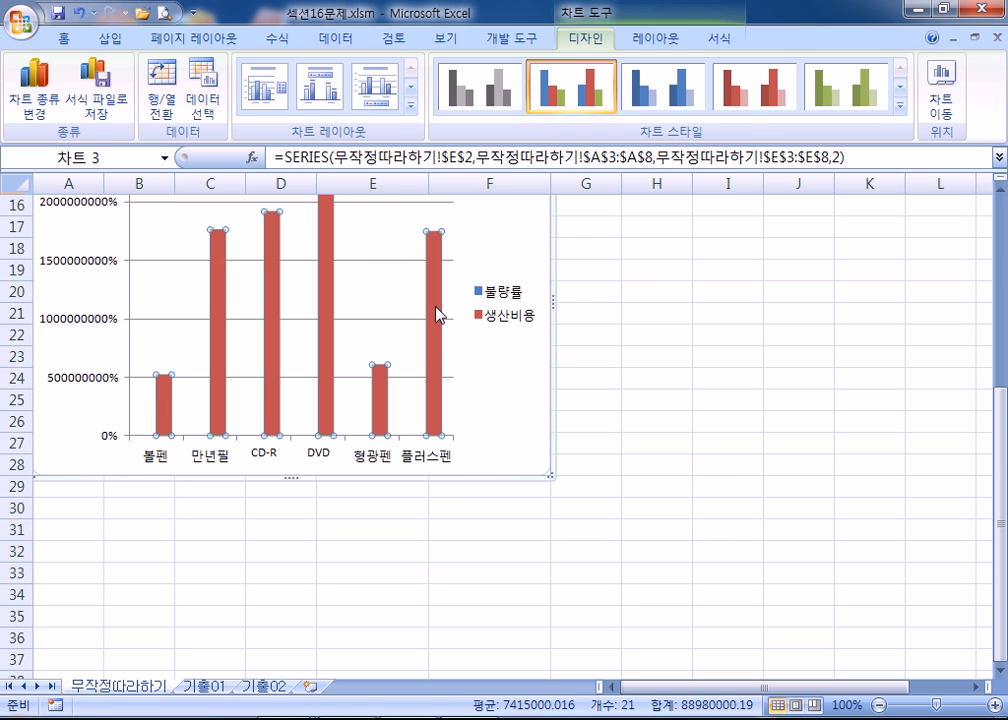
double_click(438, 314)
drag(455, 122, 730, 60)
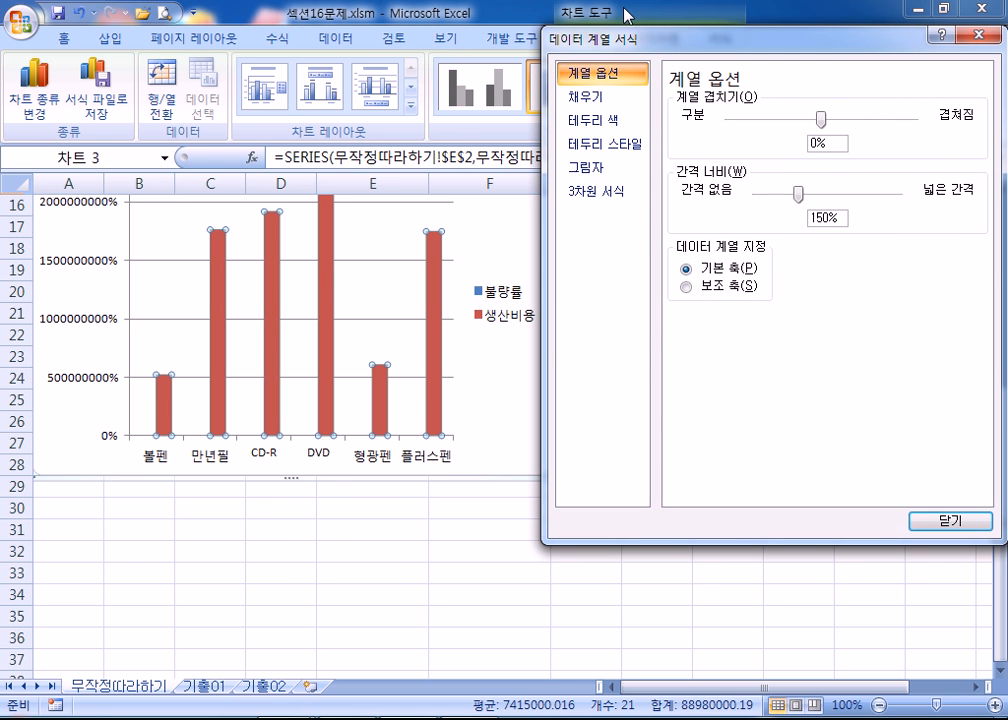
drag(641, 48, 990, 108)
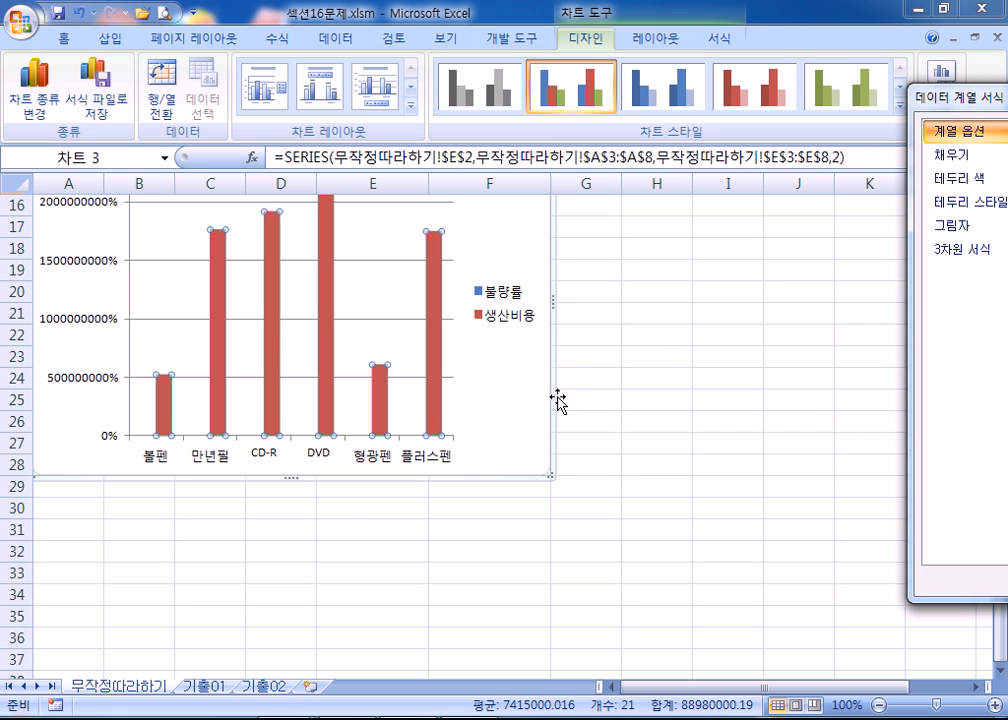
Examine the formatting options offered for the chart's legend and its vertical value axis
click(164, 320)
drag(992, 103, 763, 127)
click(511, 300)
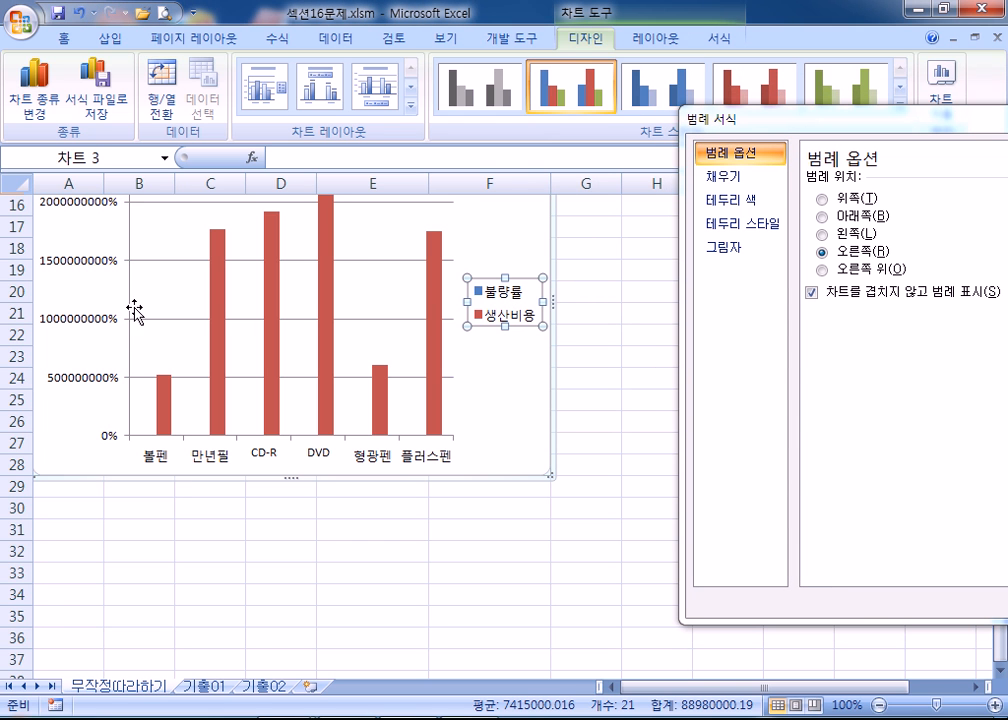
click(77, 209)
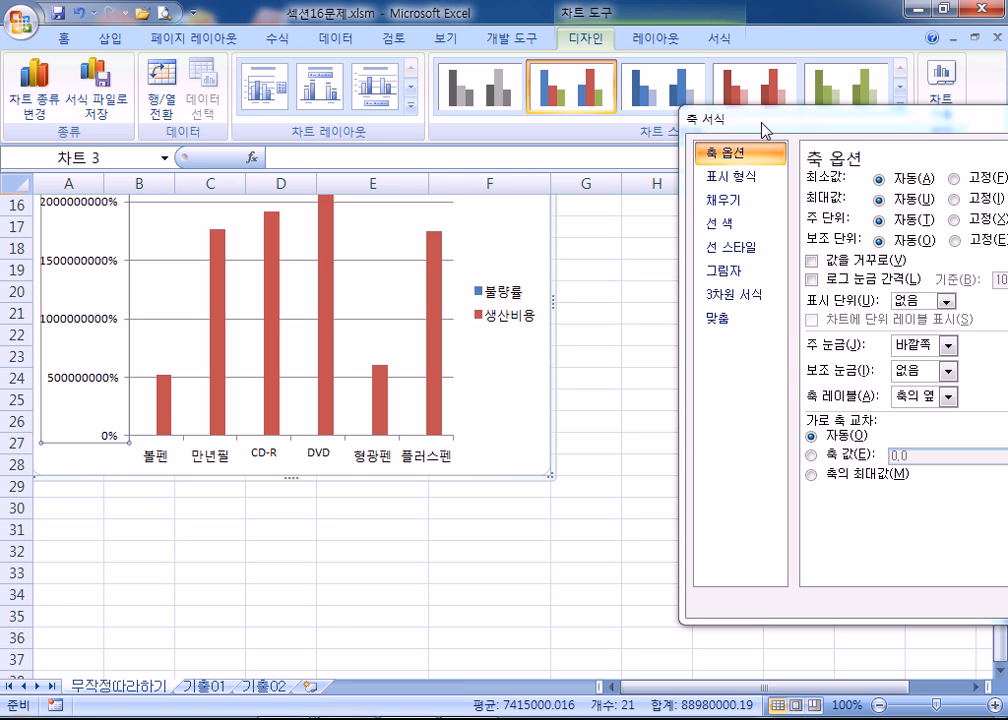
Plot the 생산비용 series on the secondary axis (보조 축)
click(436, 310)
drag(907, 117, 757, 33)
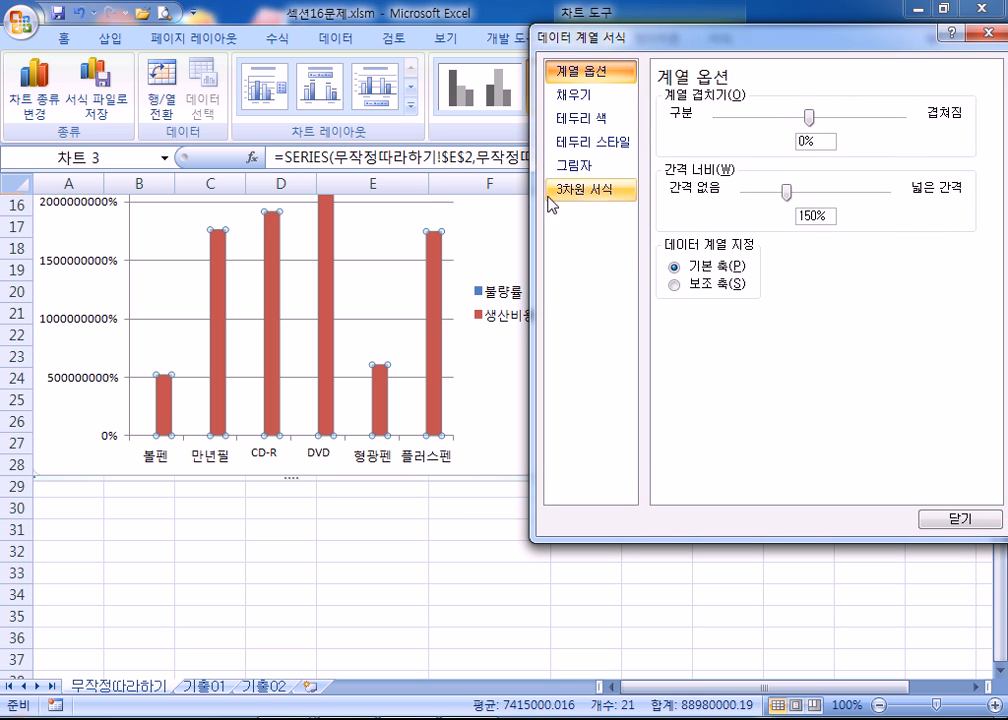
click(695, 287)
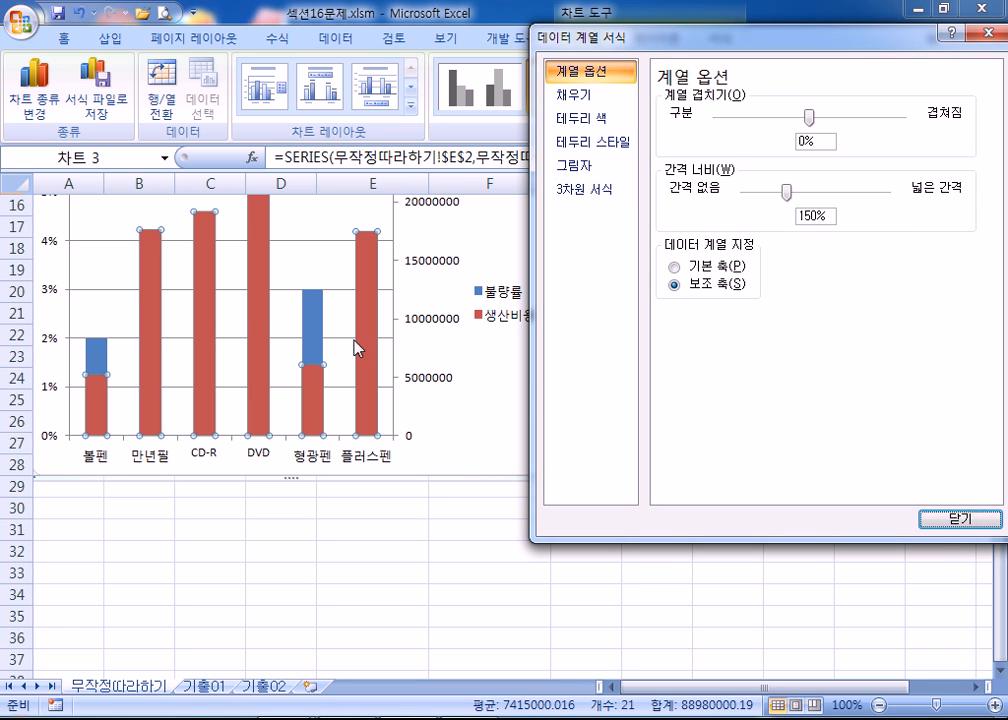
click(676, 268)
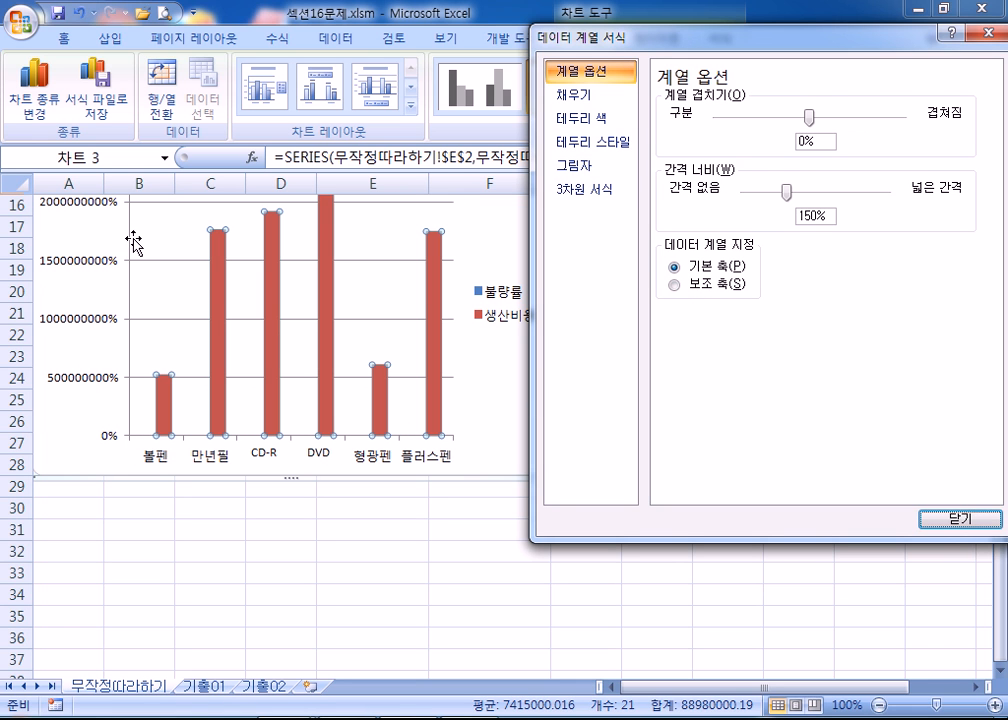
click(674, 284)
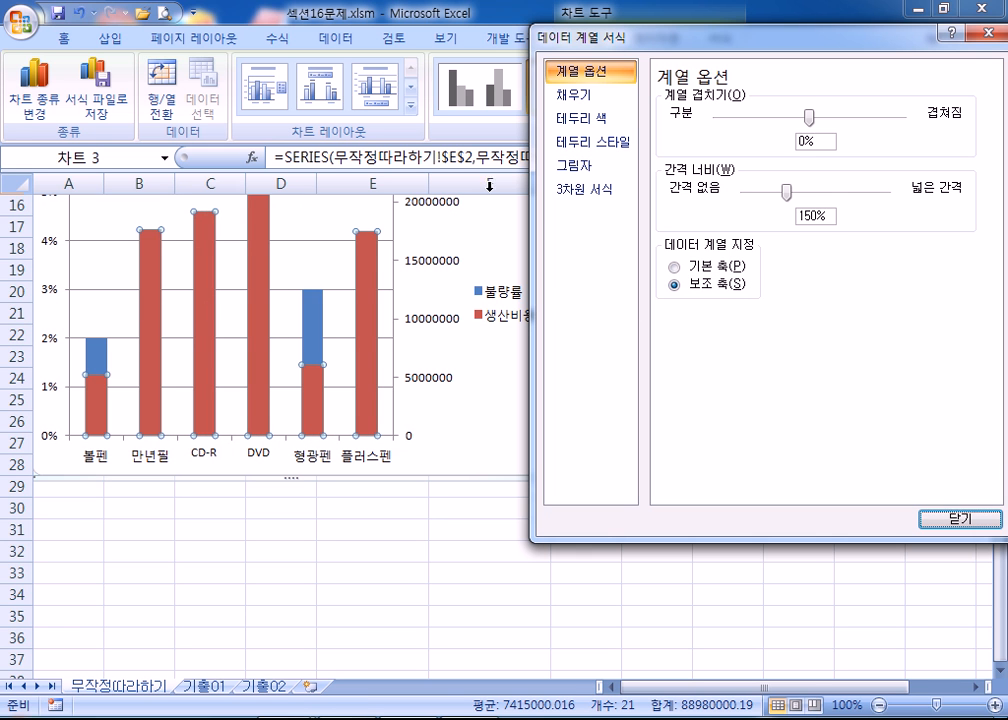
drag(605, 38, 738, 84)
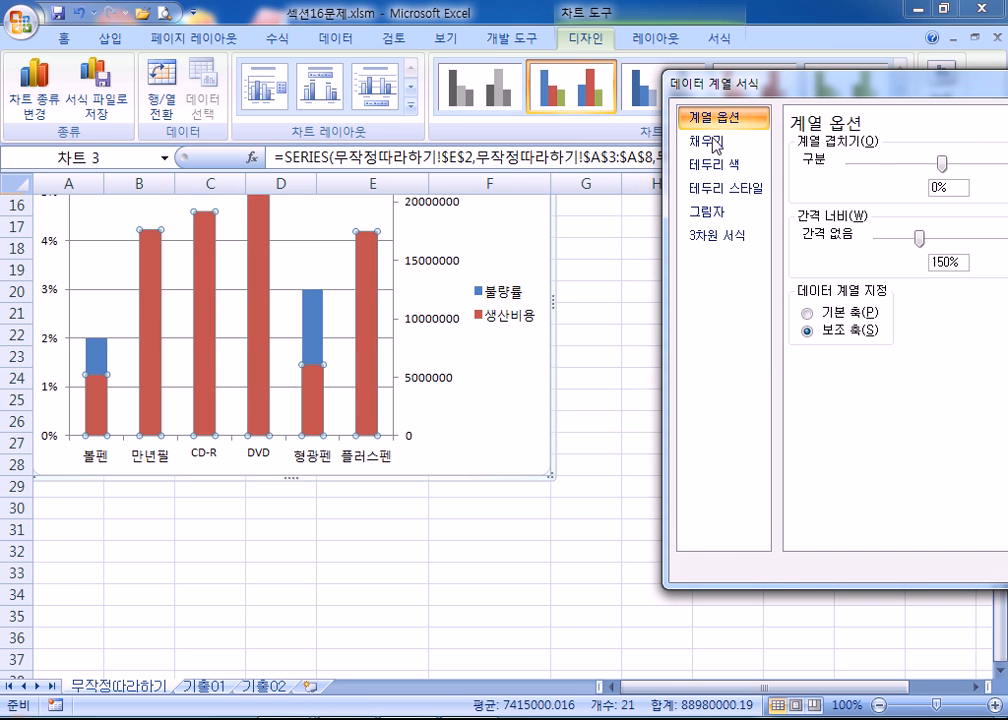
Examine the whole chart and compare selecting the entire 생산비용 series with selecting only its 플러스펜 column
click(583, 331)
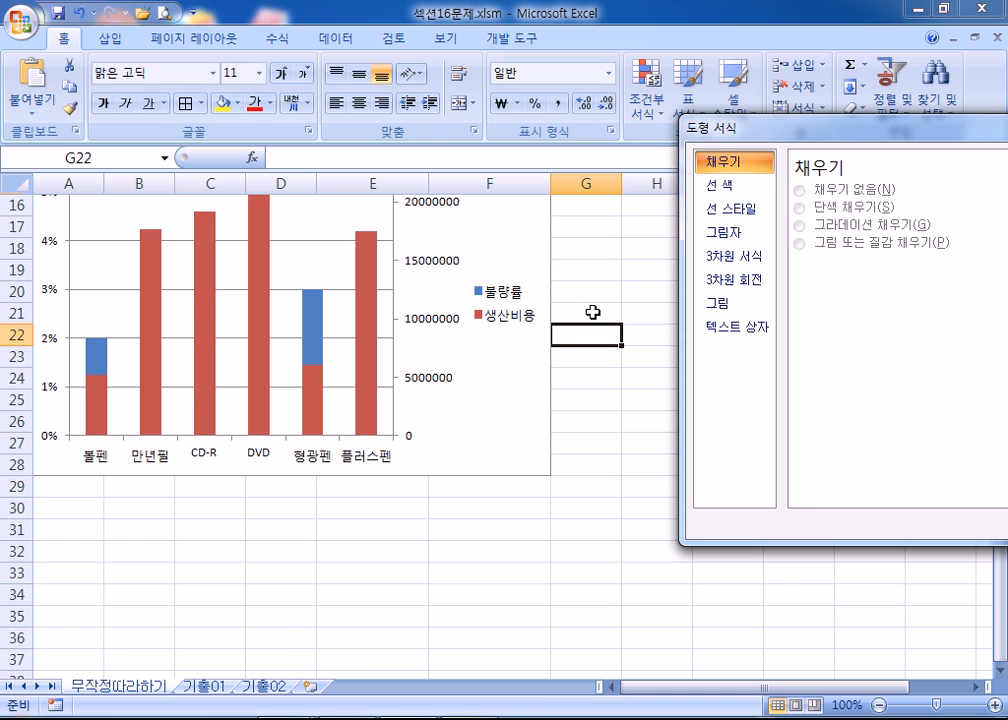
click(592, 313)
scroll(593, 313, up, 3)
scroll(595, 314, down, 1)
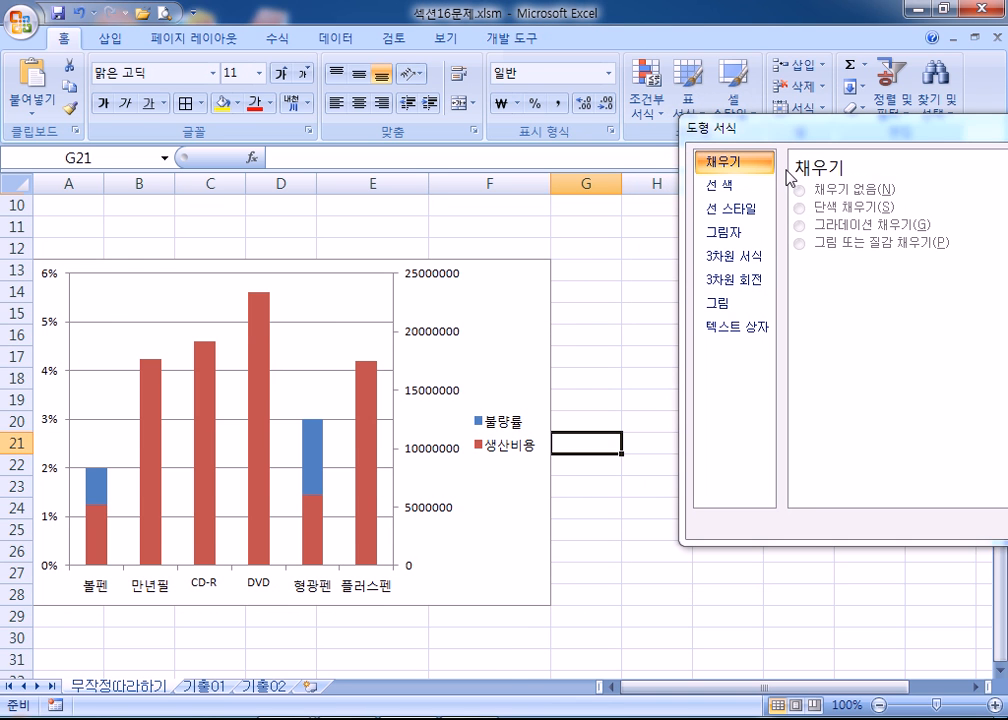
drag(785, 131, 763, 131)
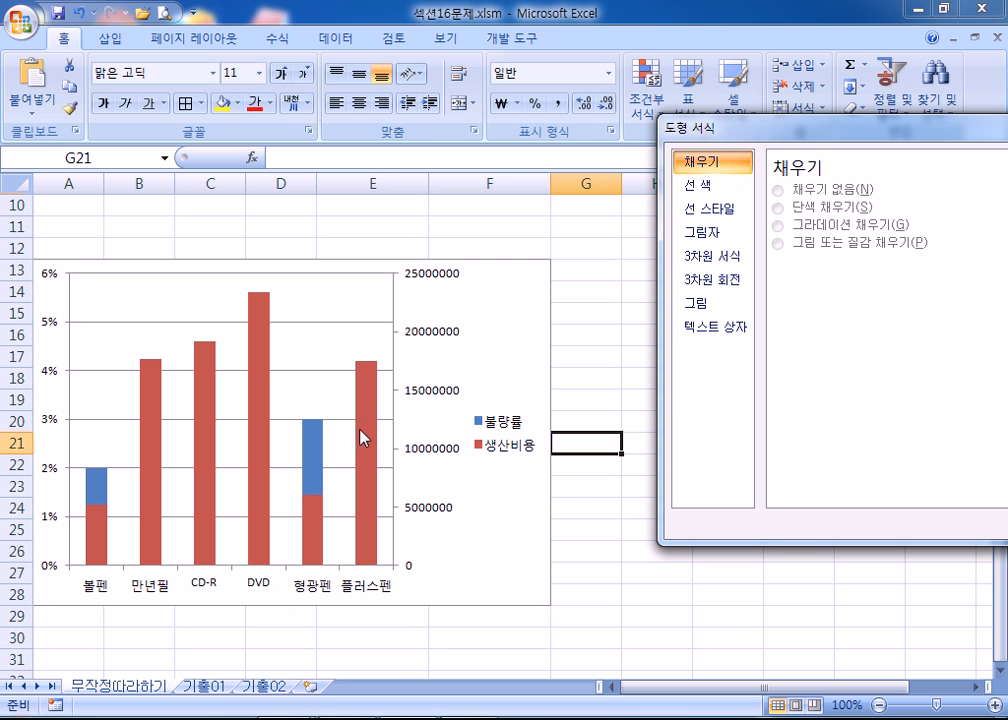
mouse_move(366, 414)
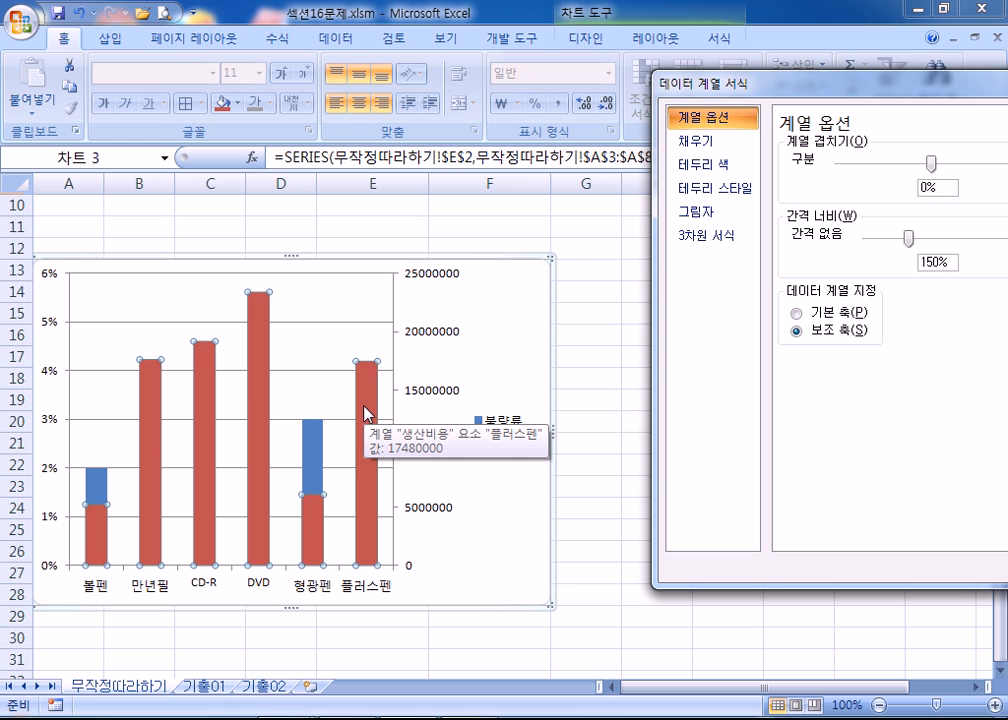
click(366, 414)
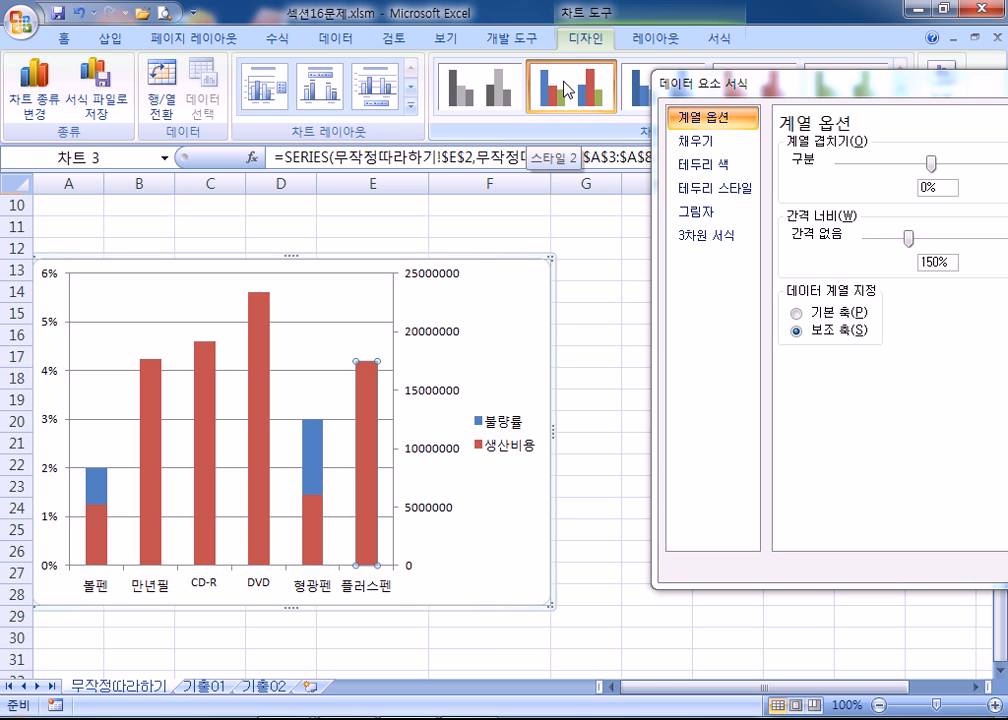
click(590, 313)
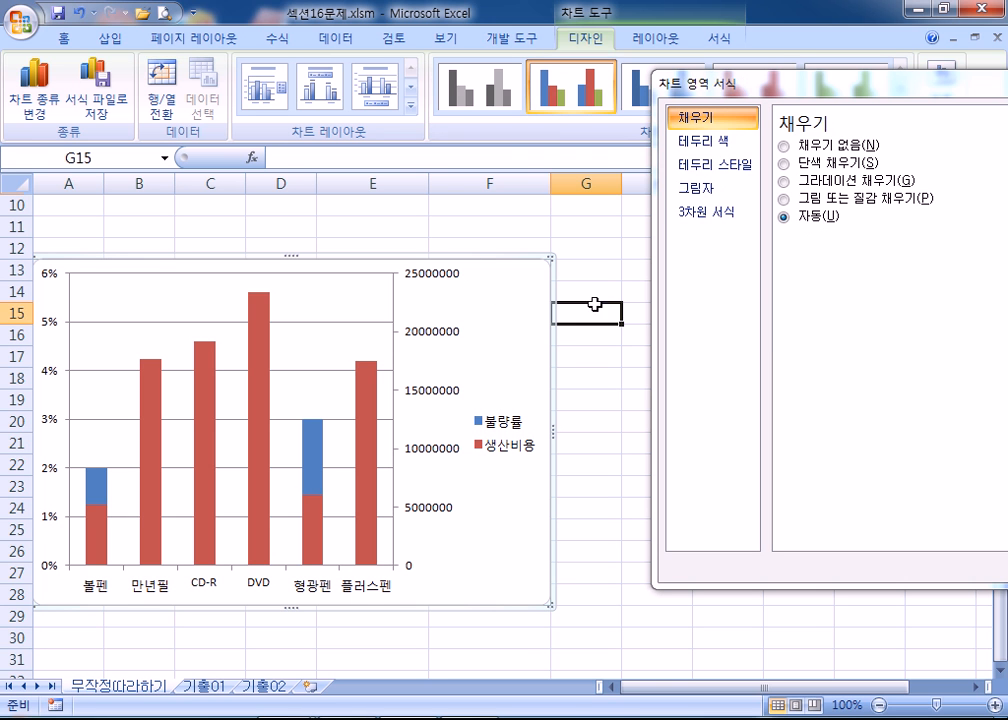
click(106, 38)
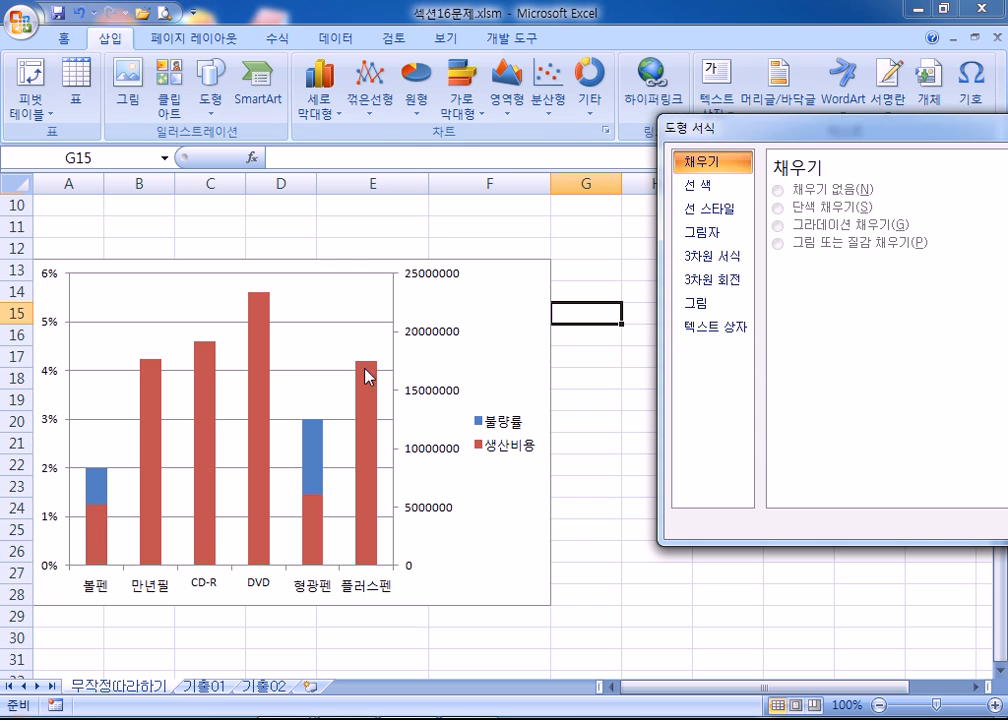
click(366, 420)
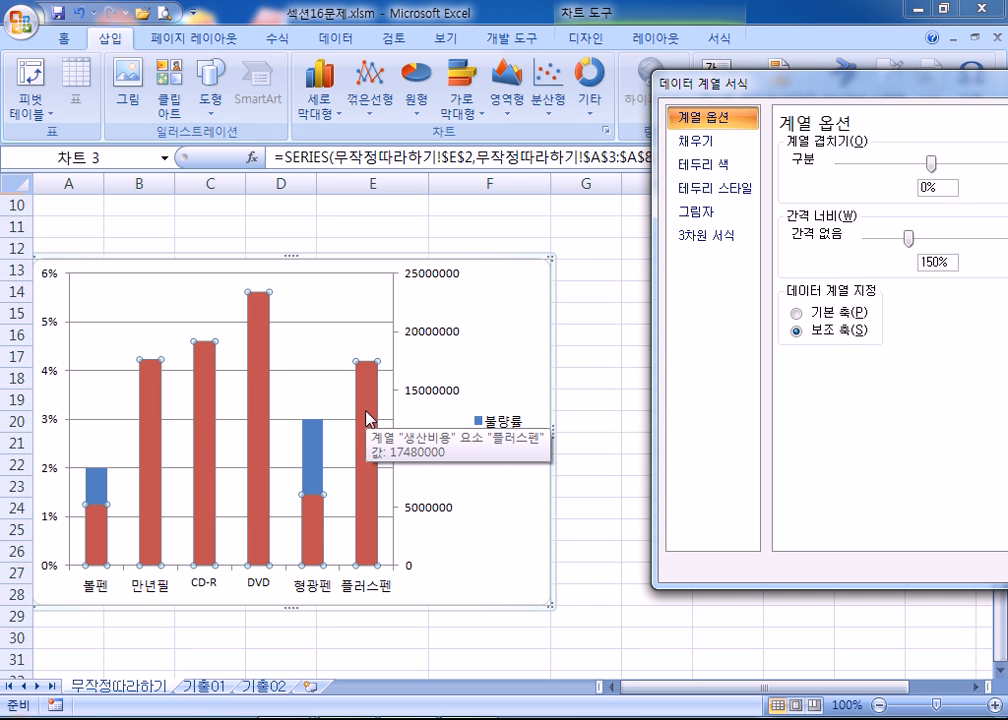
click(366, 420)
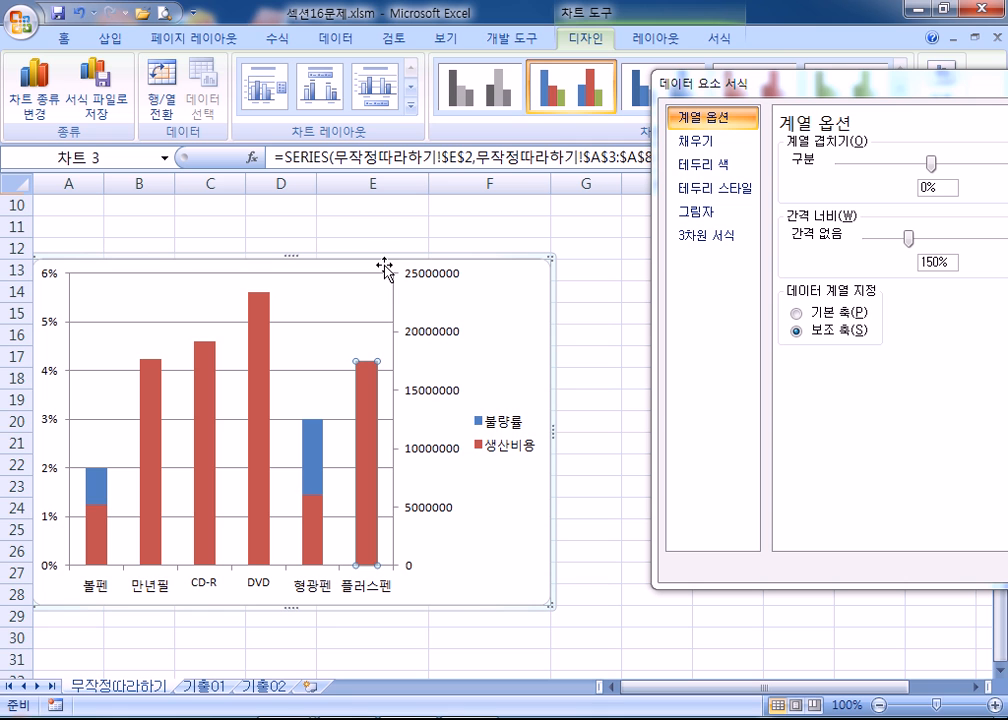
click(531, 299)
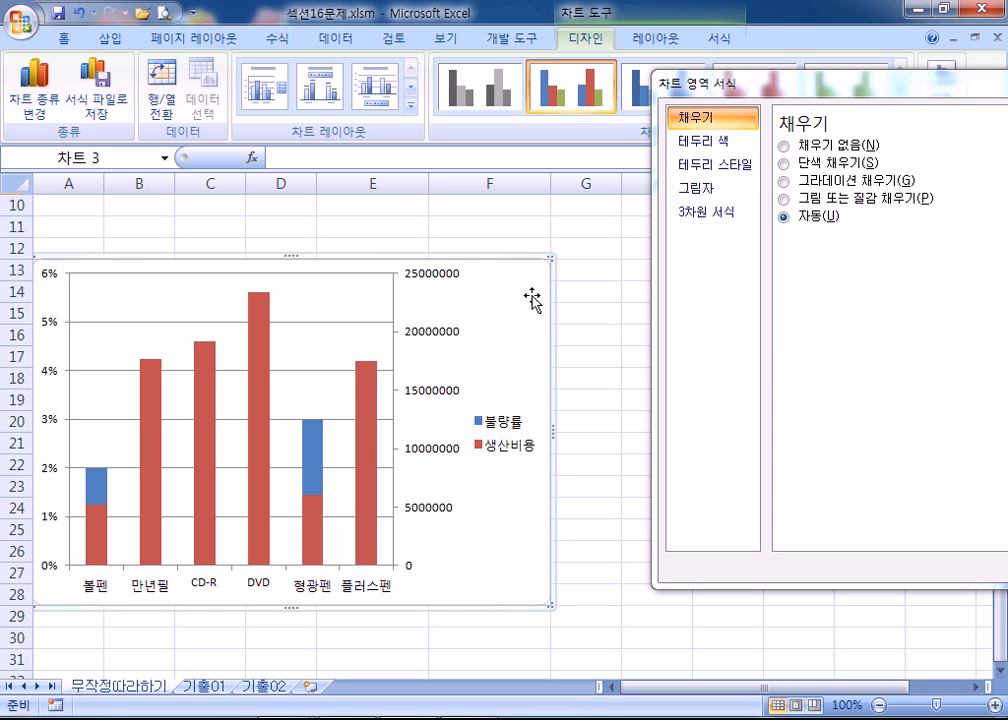
Change the chart type of the whole 생산비용 series to a line with markers (표식이 있는 꺾은선형)
click(366, 410)
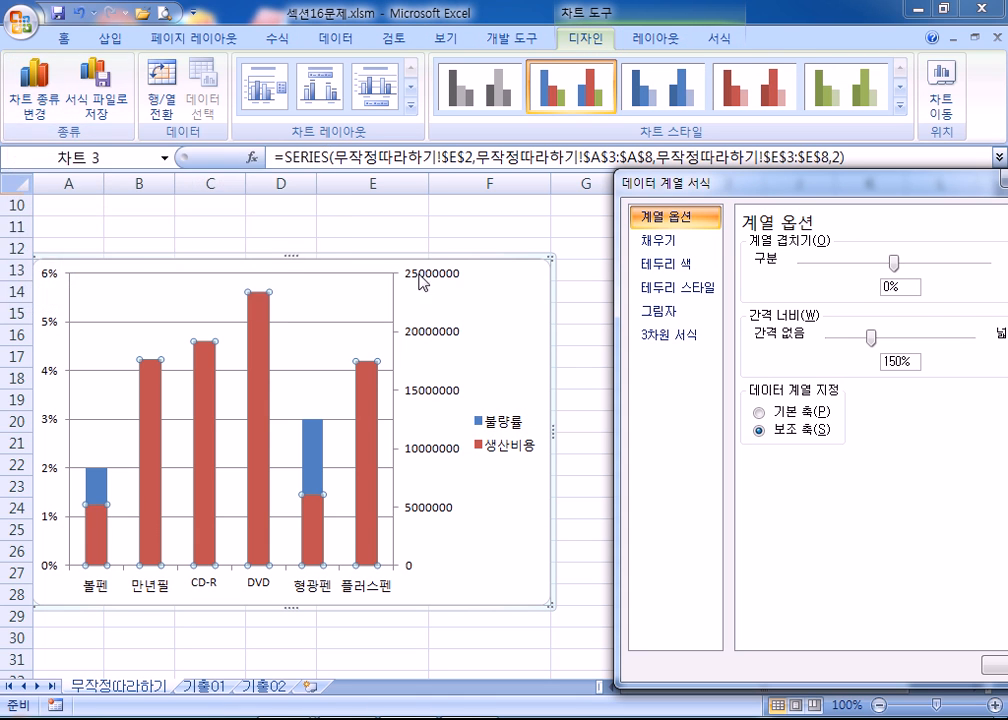
right_click(369, 389)
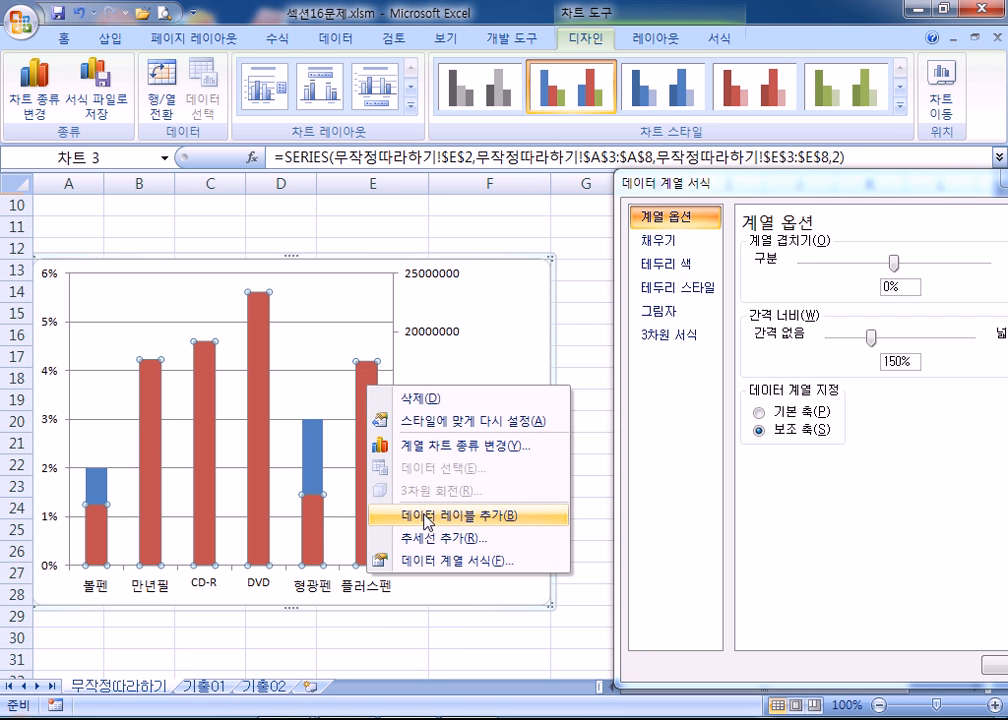
click(38, 100)
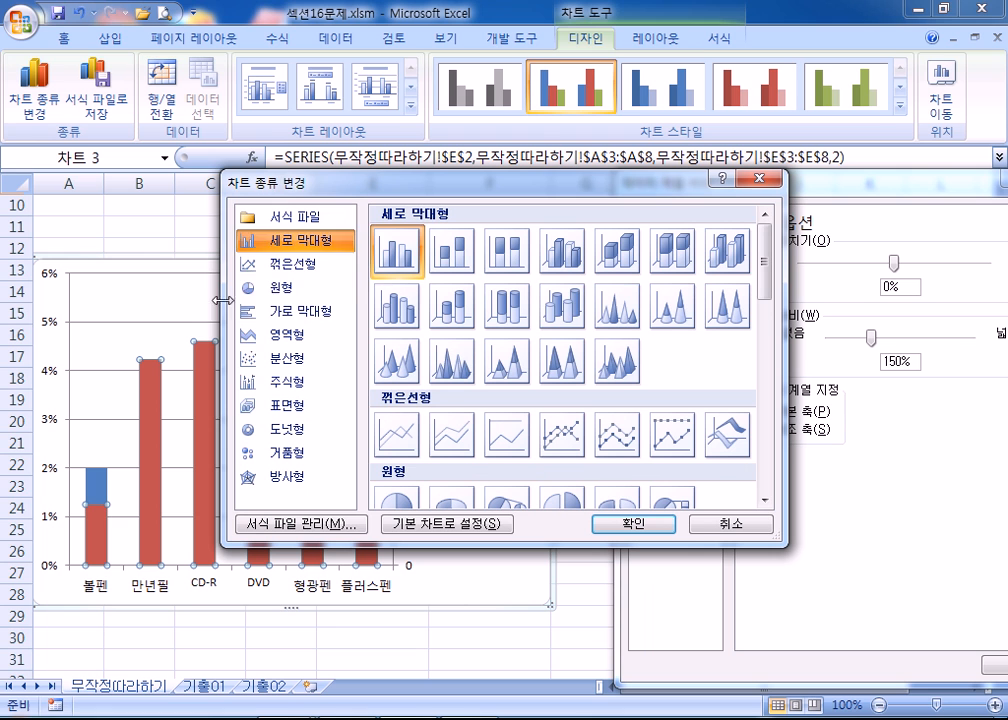
click(302, 265)
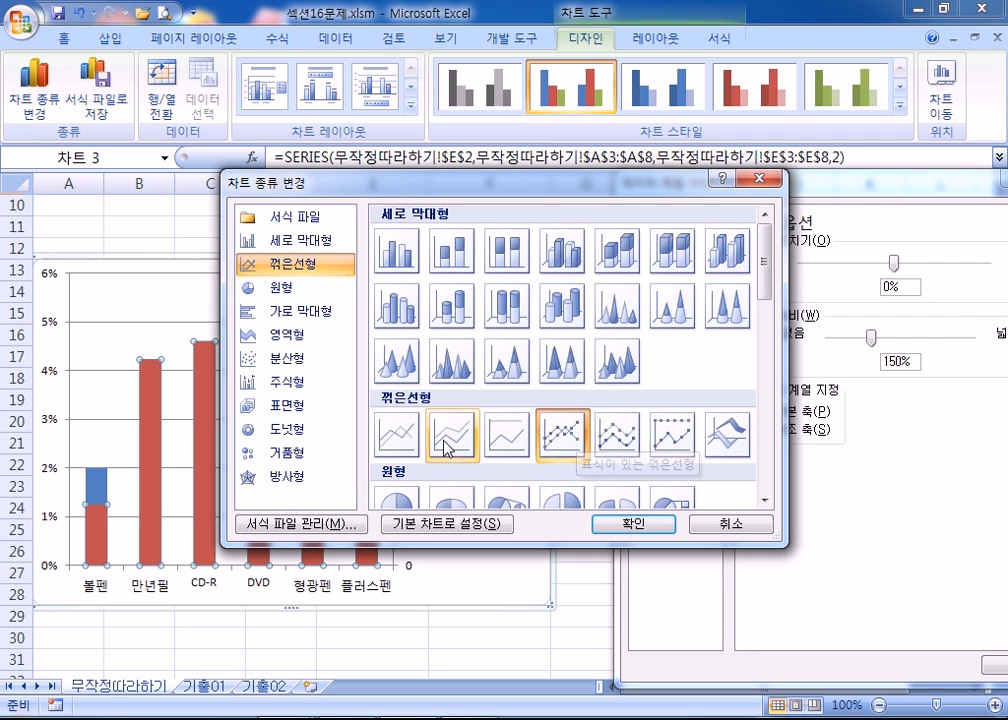
drag(460, 183, 460, 82)
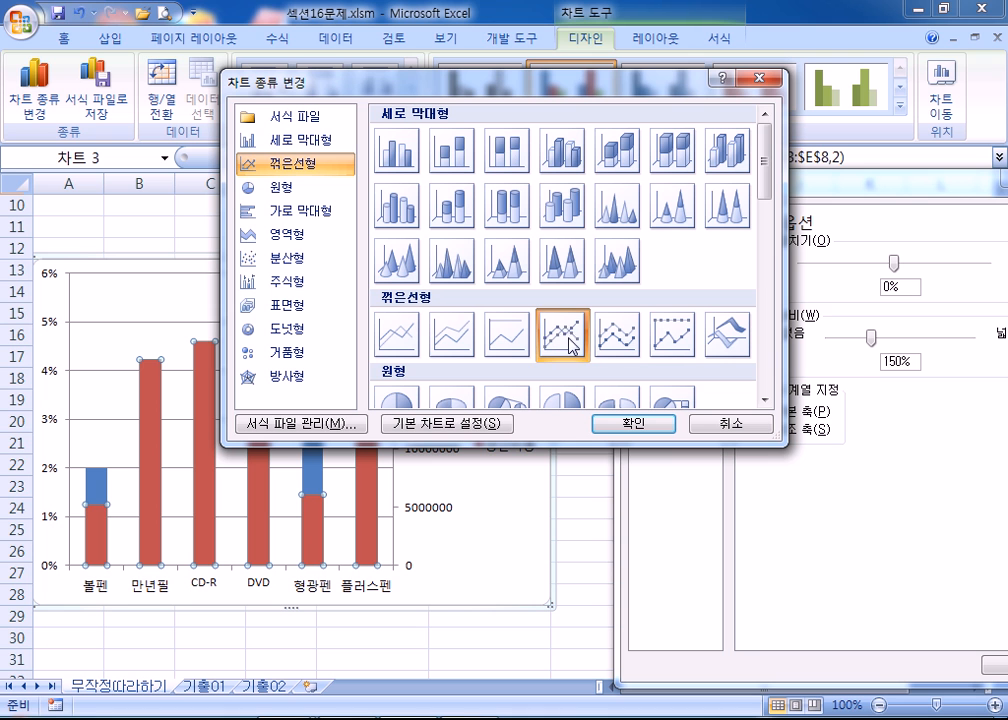
click(627, 425)
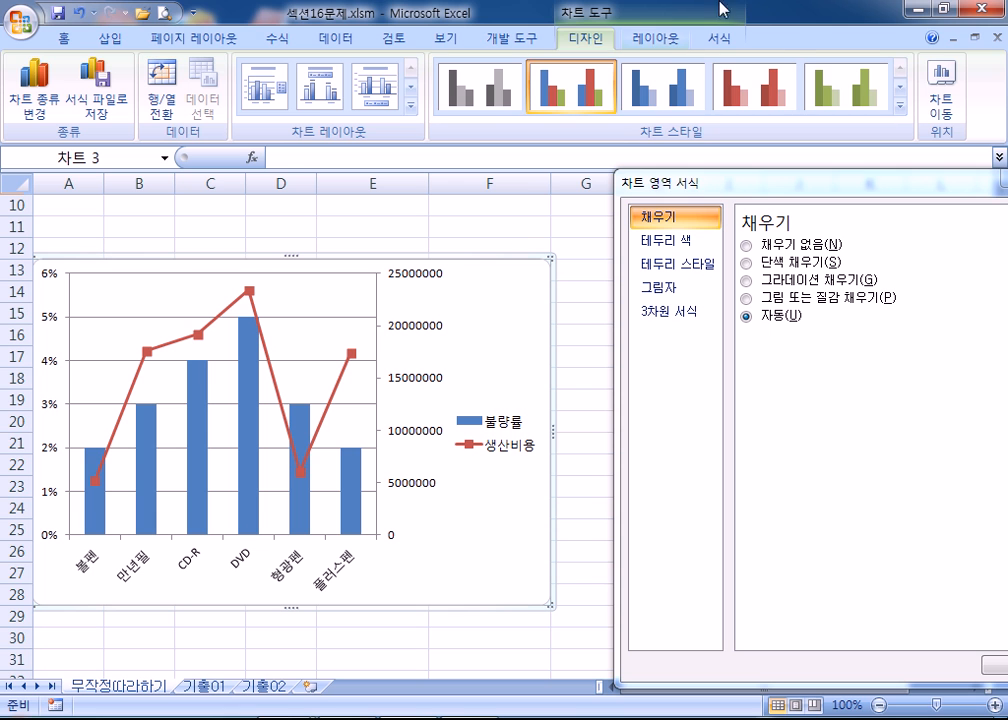
Look over the chart layouts, chart styles and layout options available for the combination chart
click(655, 40)
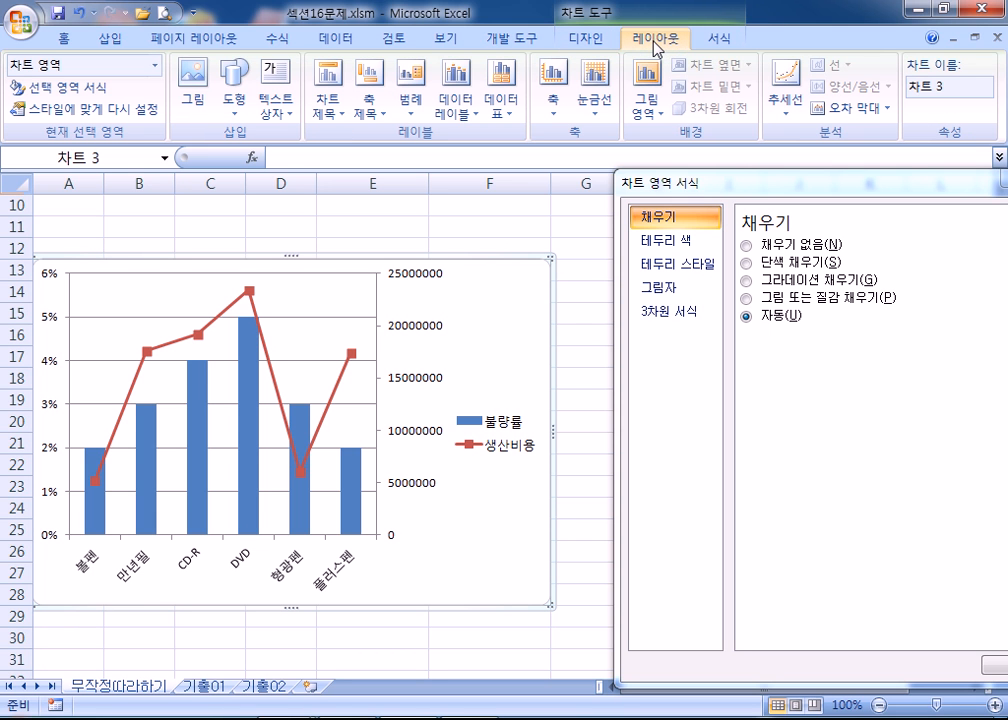
click(602, 42)
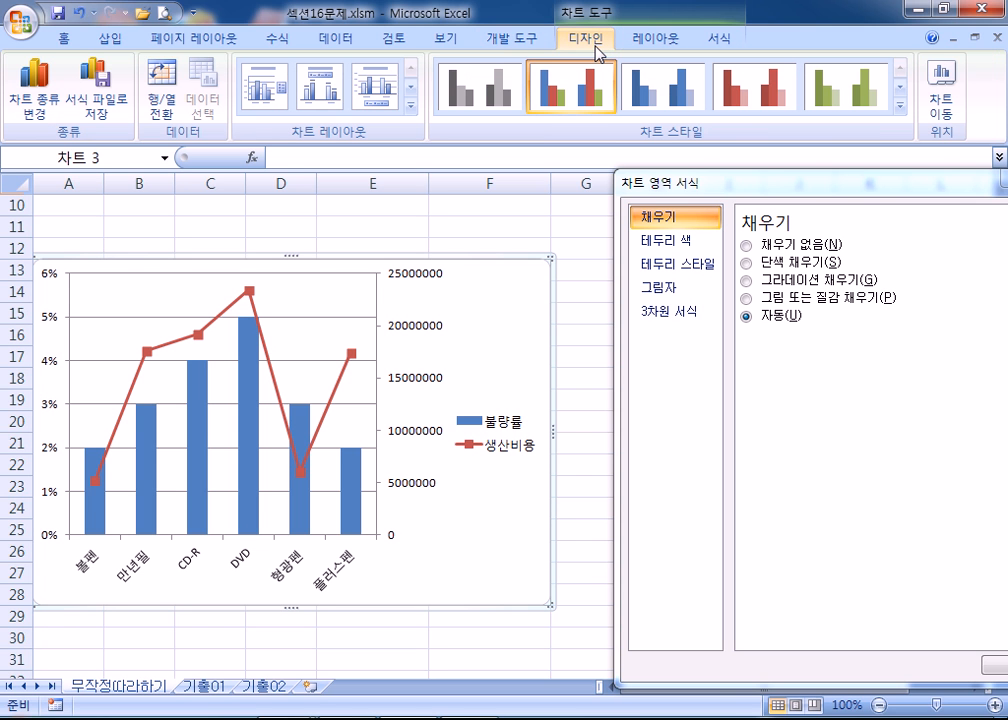
click(411, 106)
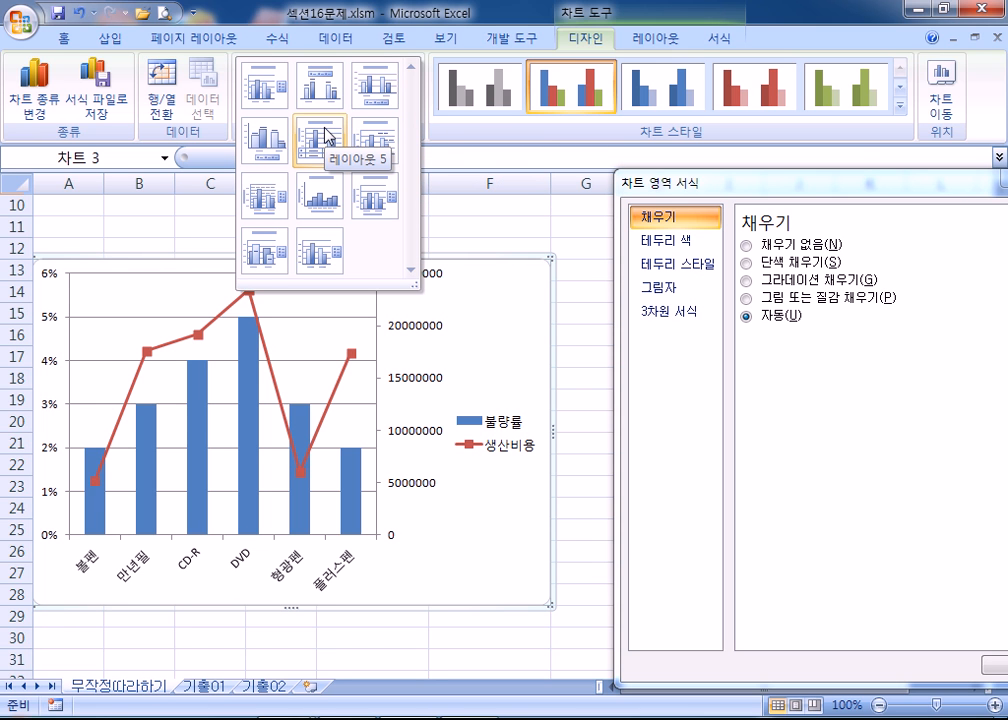
click(900, 104)
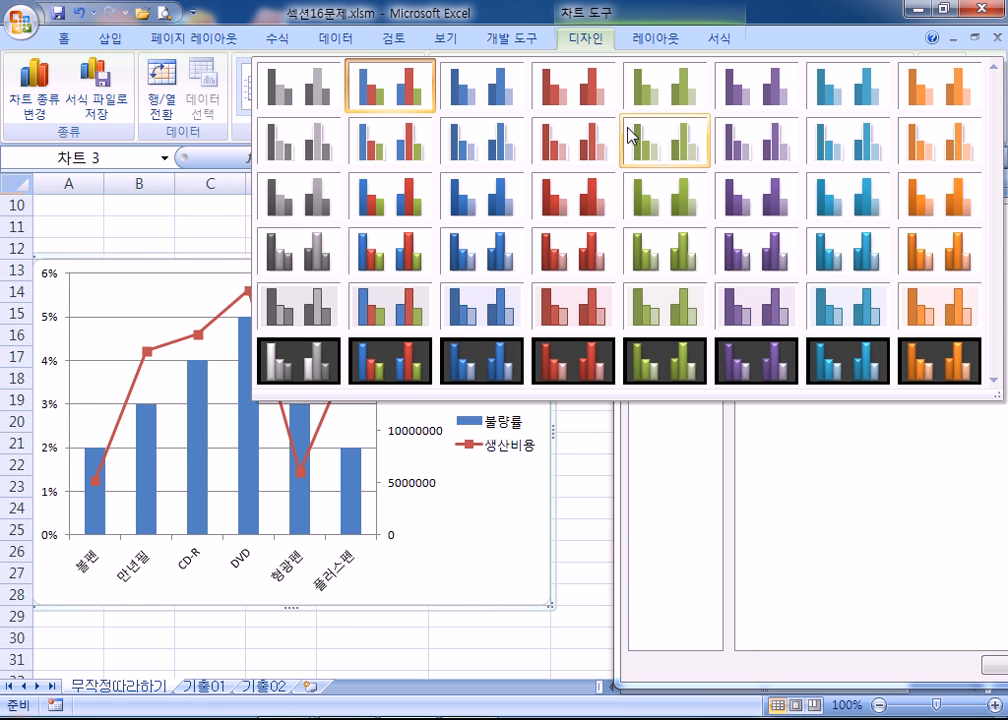
click(592, 52)
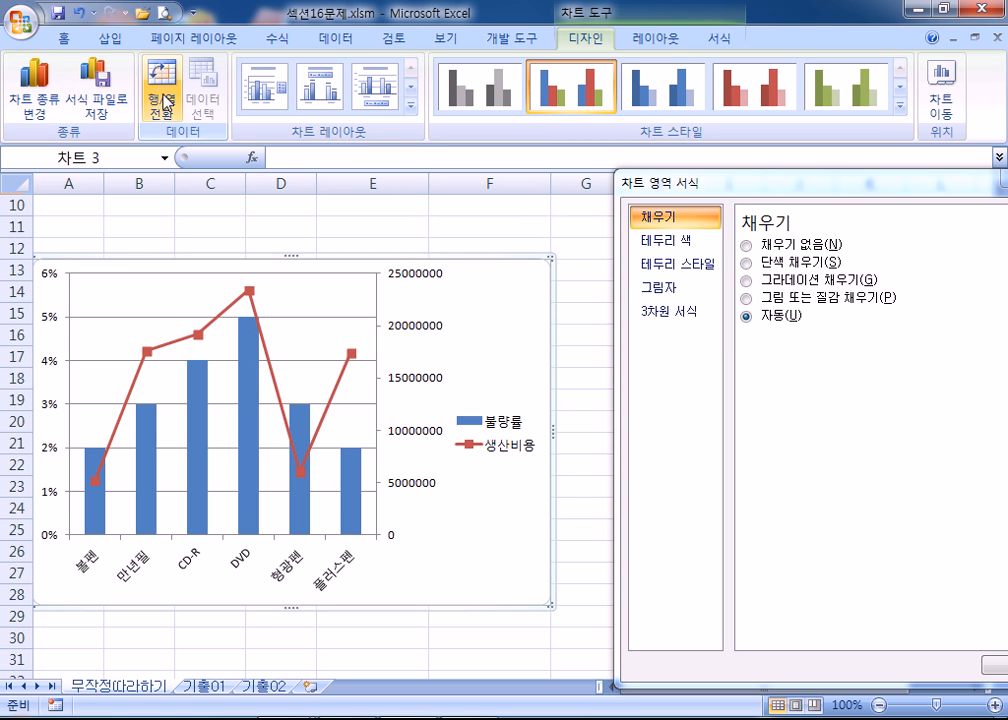
click(657, 40)
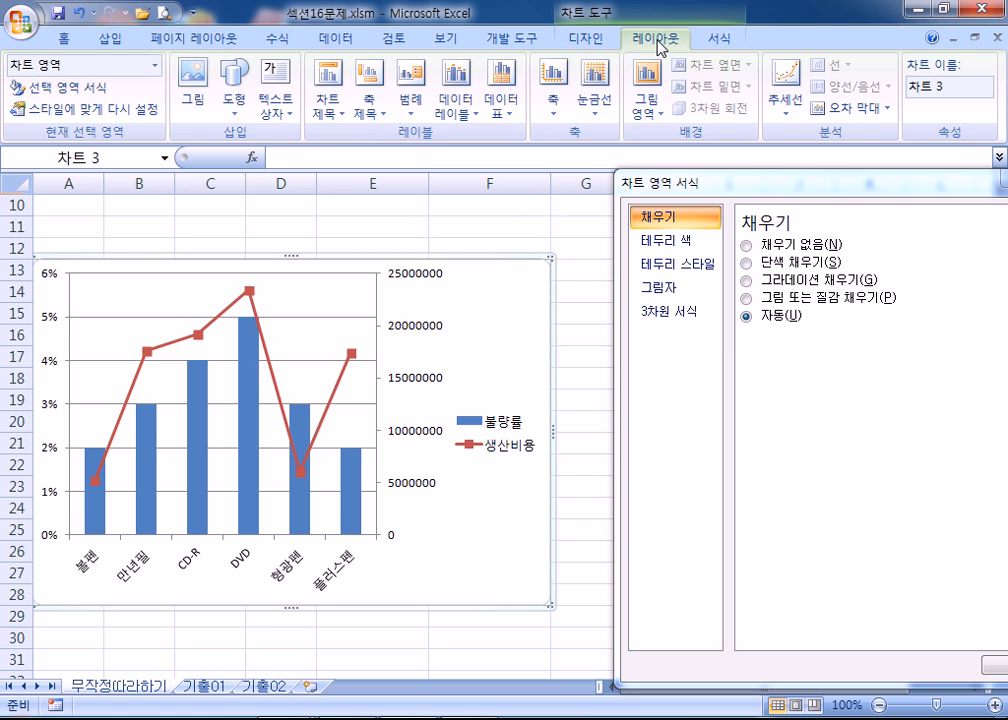
Add a chart title above the plot (차트 위) reading 품목별 불량률 및 생산비용
click(331, 118)
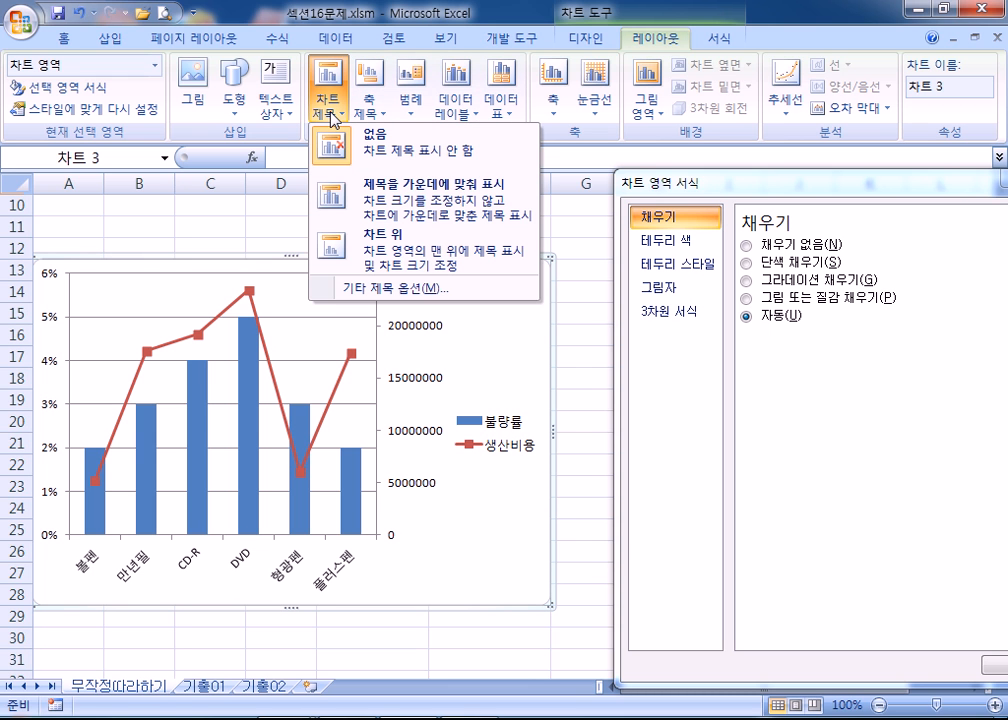
click(381, 250)
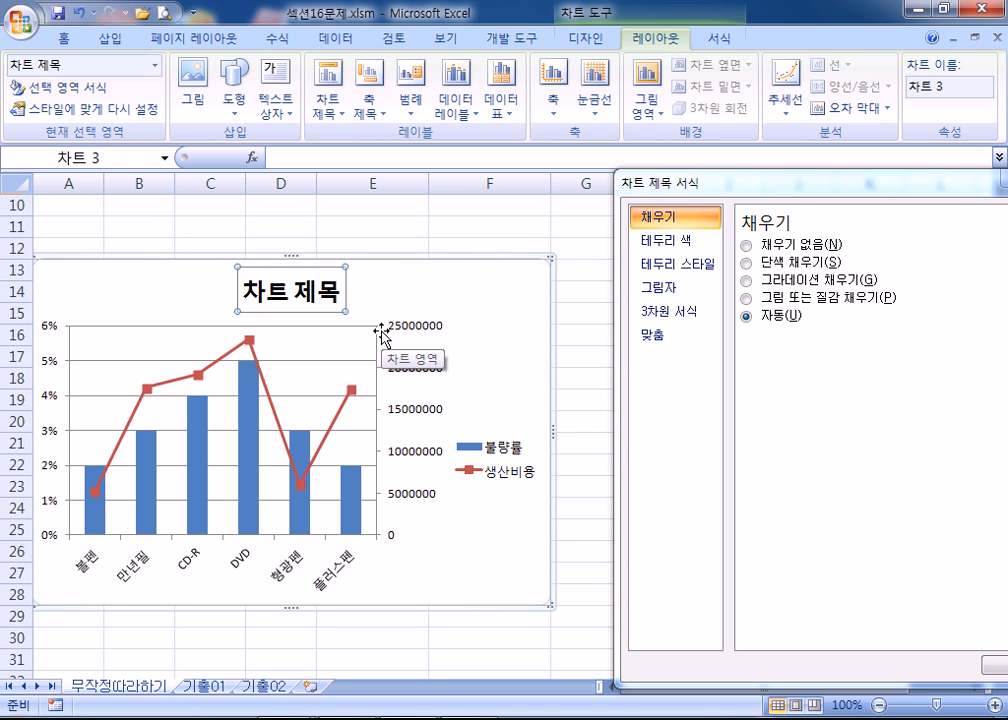
text(품목별)
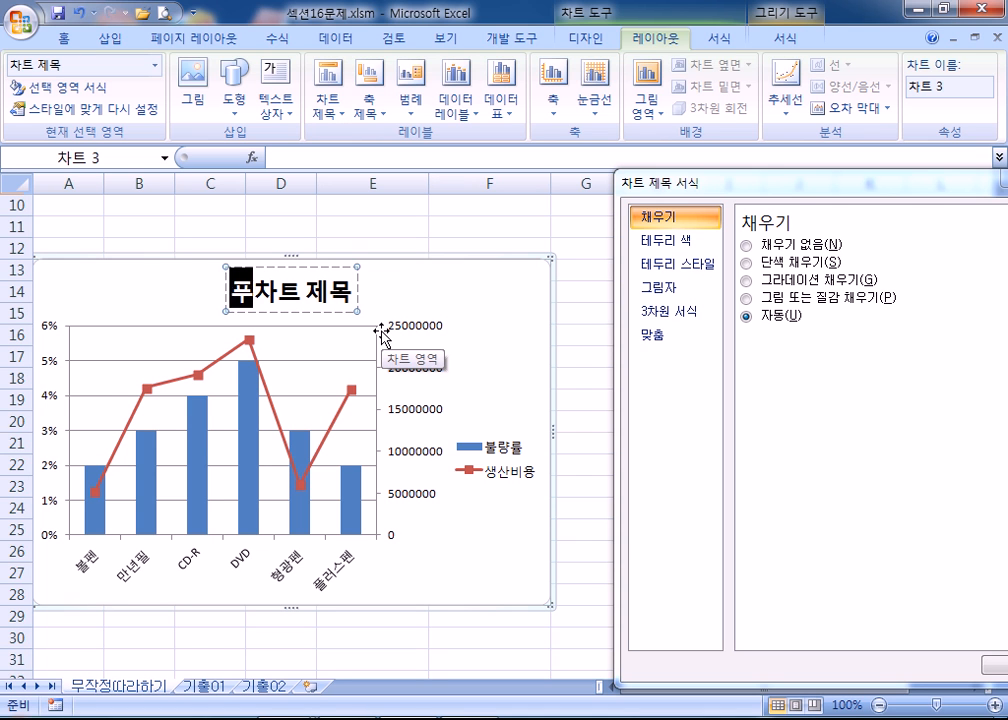
text( 불ㄹ)
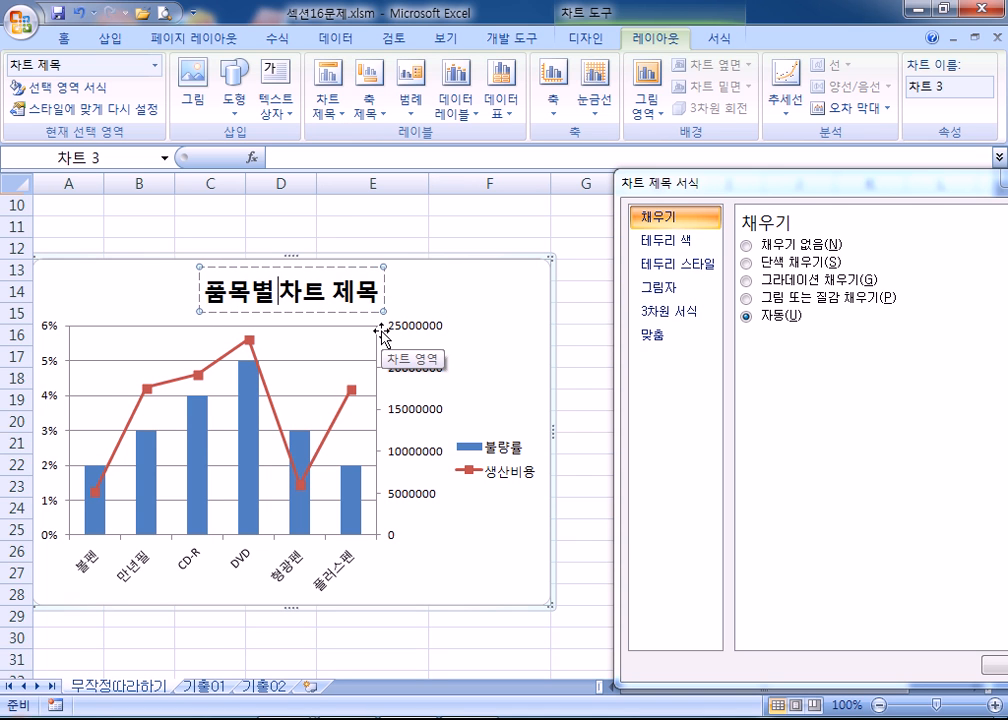
text(량률)
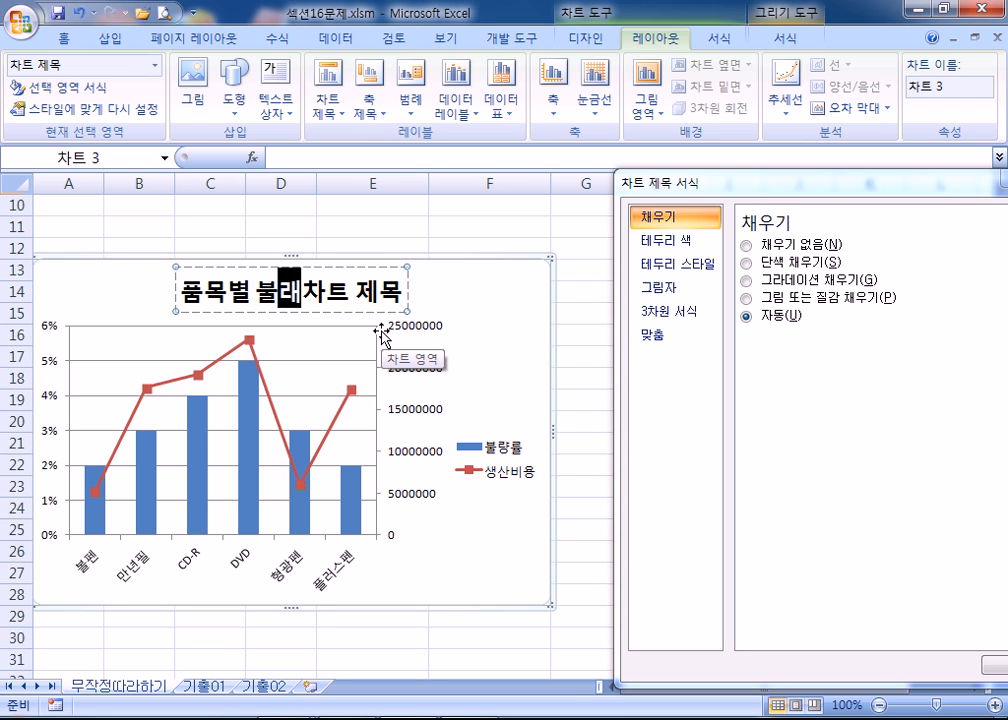
text( 및 새생산비용)
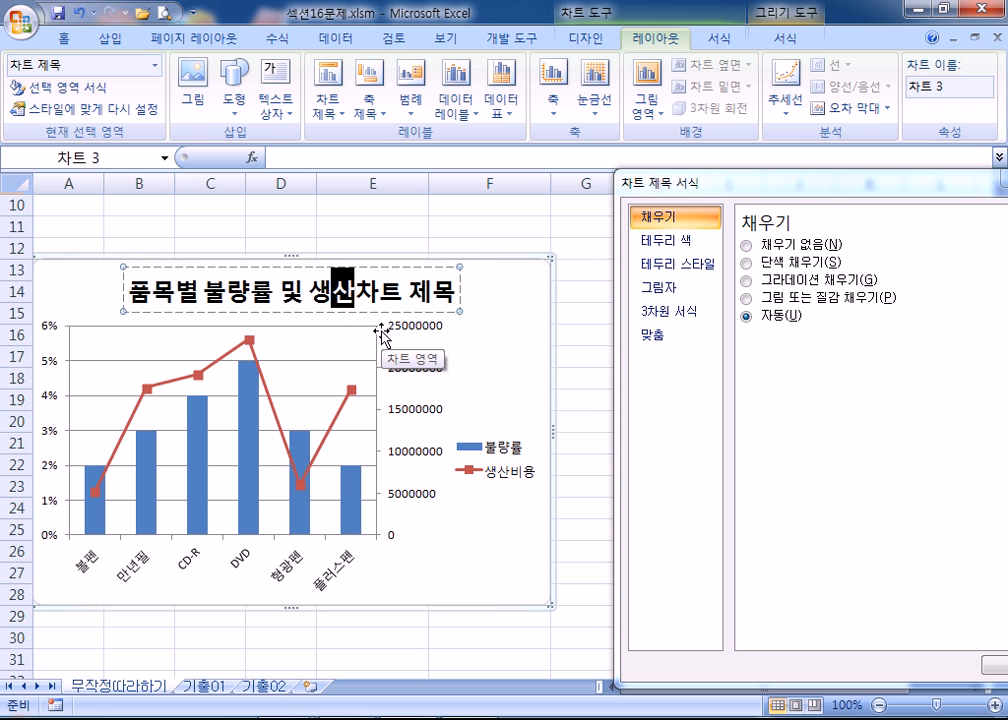
key(Delete)
key(Delete)
key(Delete)
key(Delete)
key(Delete)
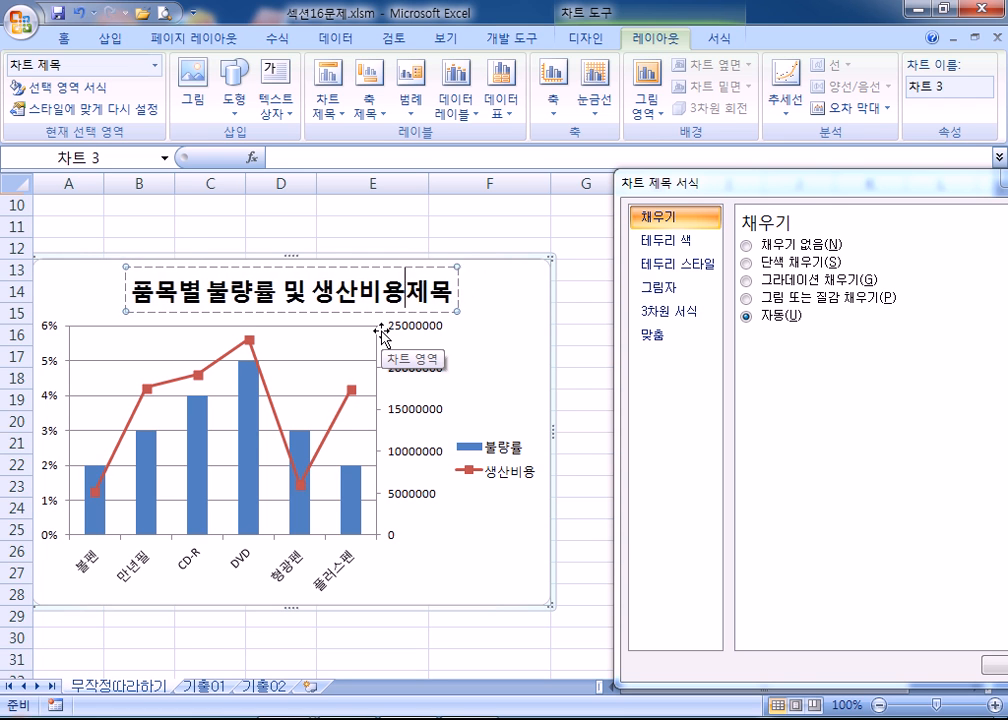
click(501, 312)
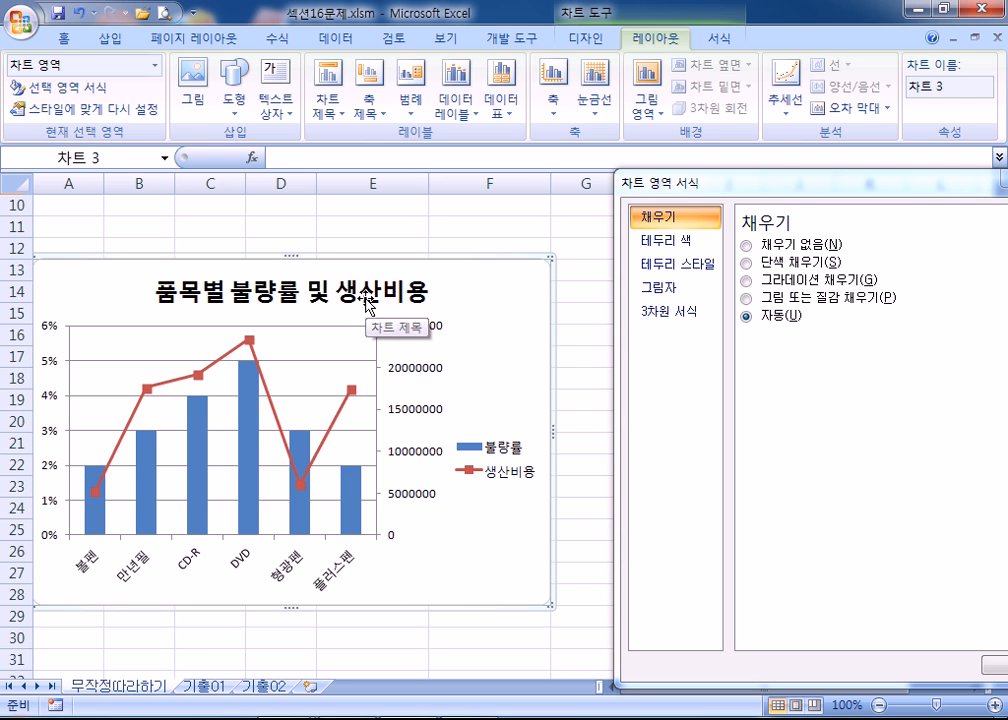
Add a primary vertical axis title with vertical text (세로 제목) reading 불량률
click(172, 294)
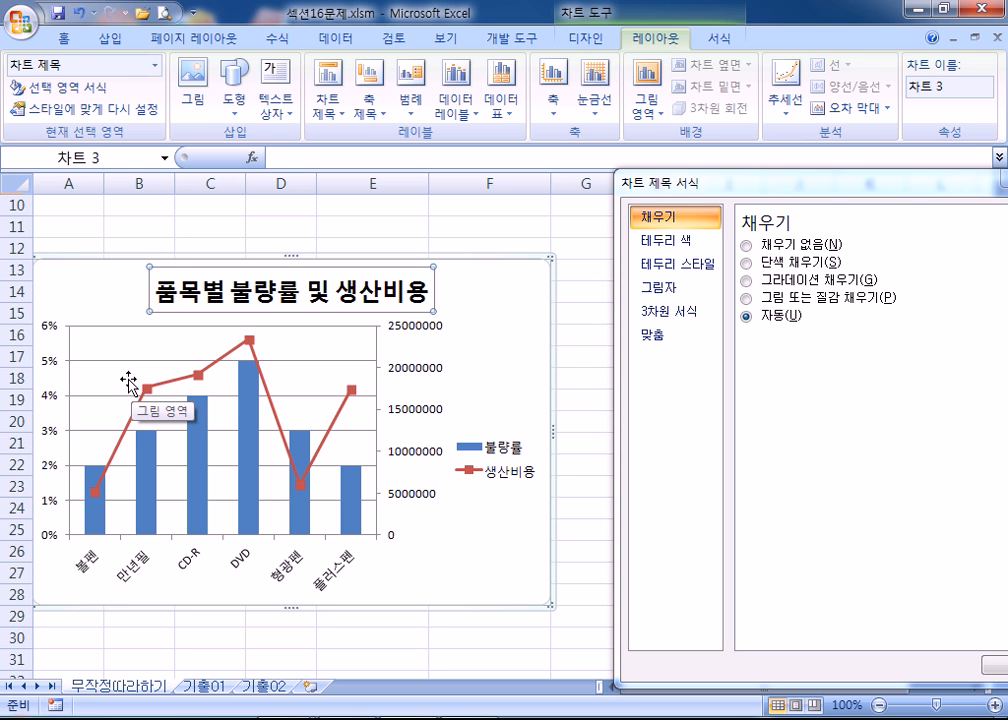
click(53, 405)
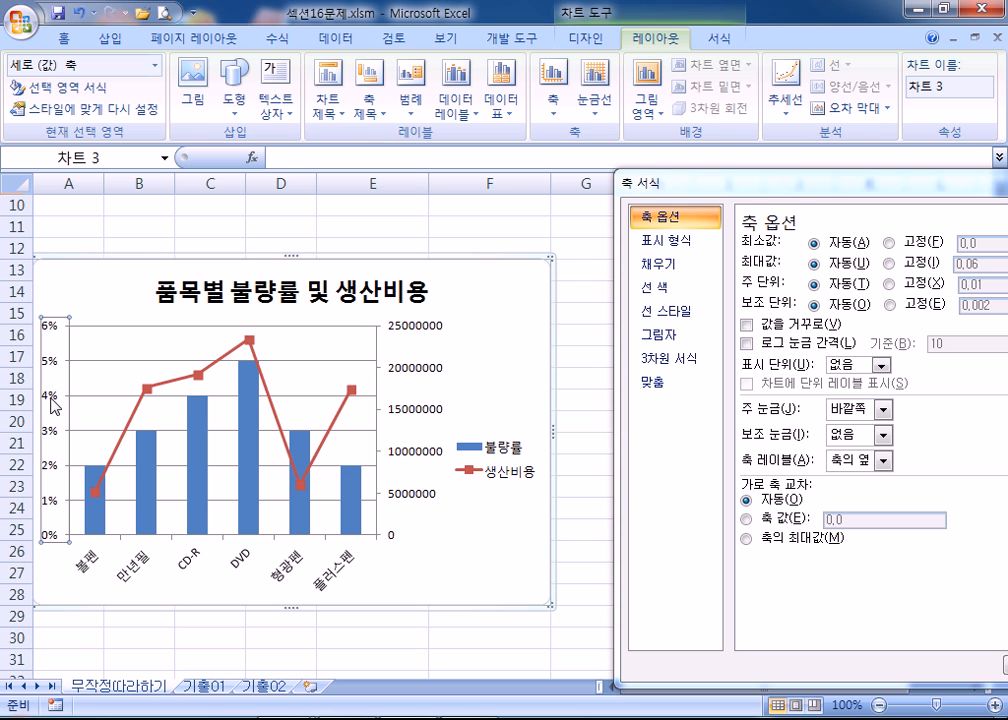
click(184, 563)
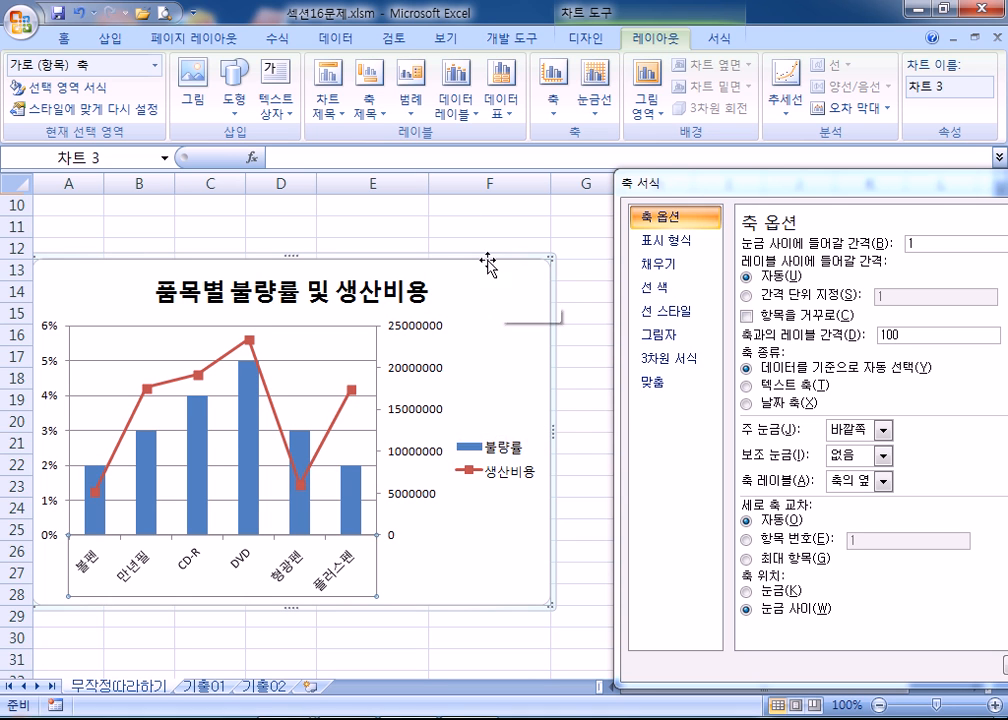
click(374, 118)
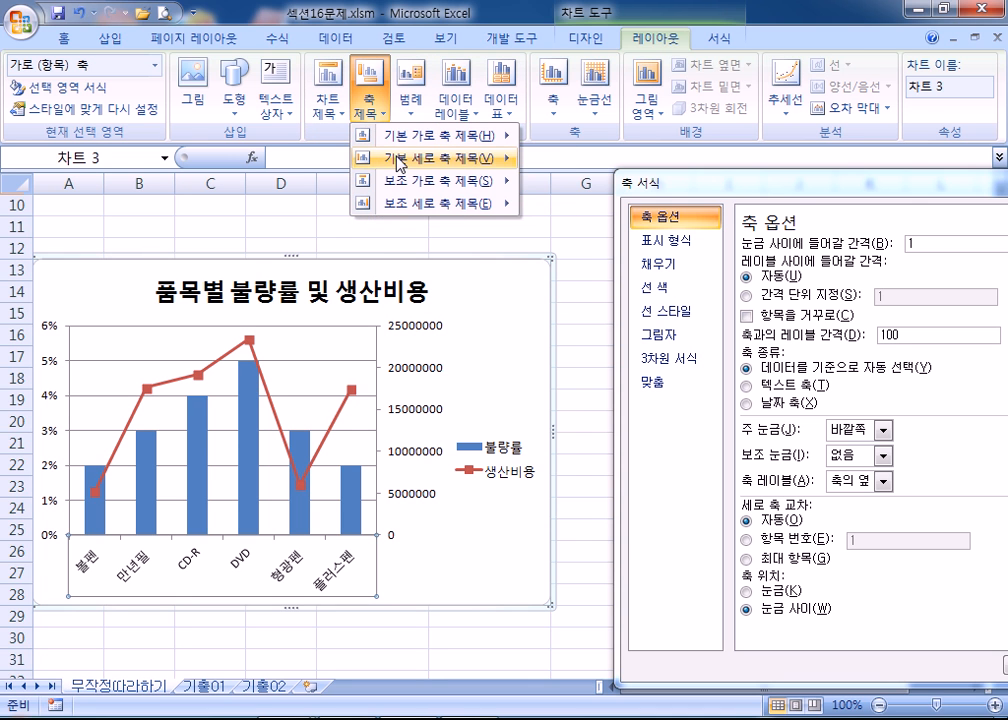
mouse_move(399, 166)
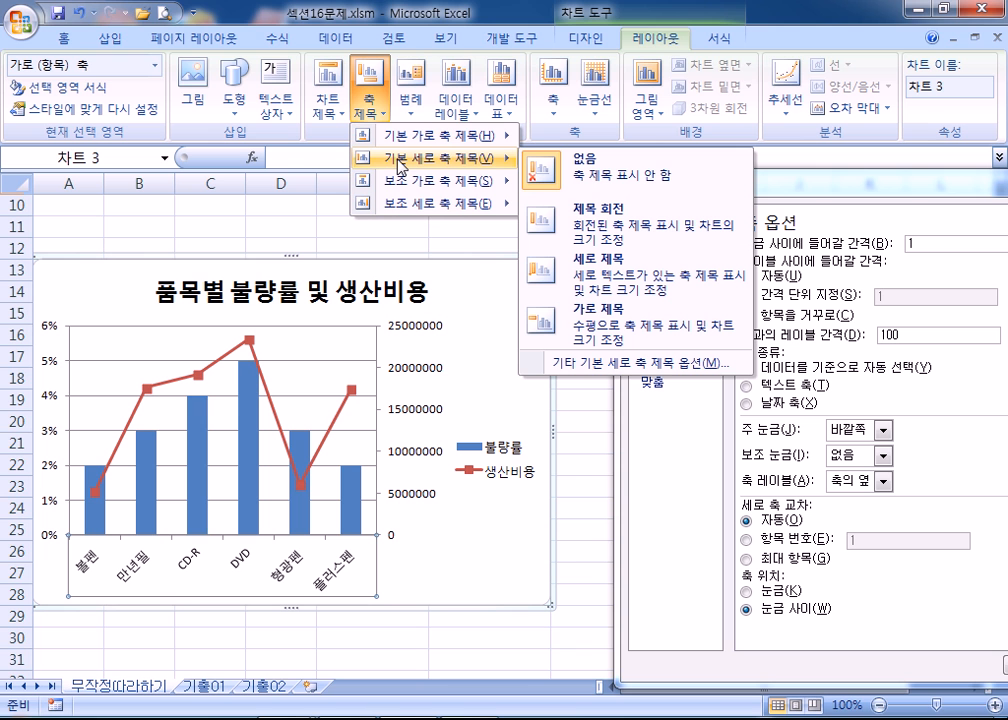
click(598, 268)
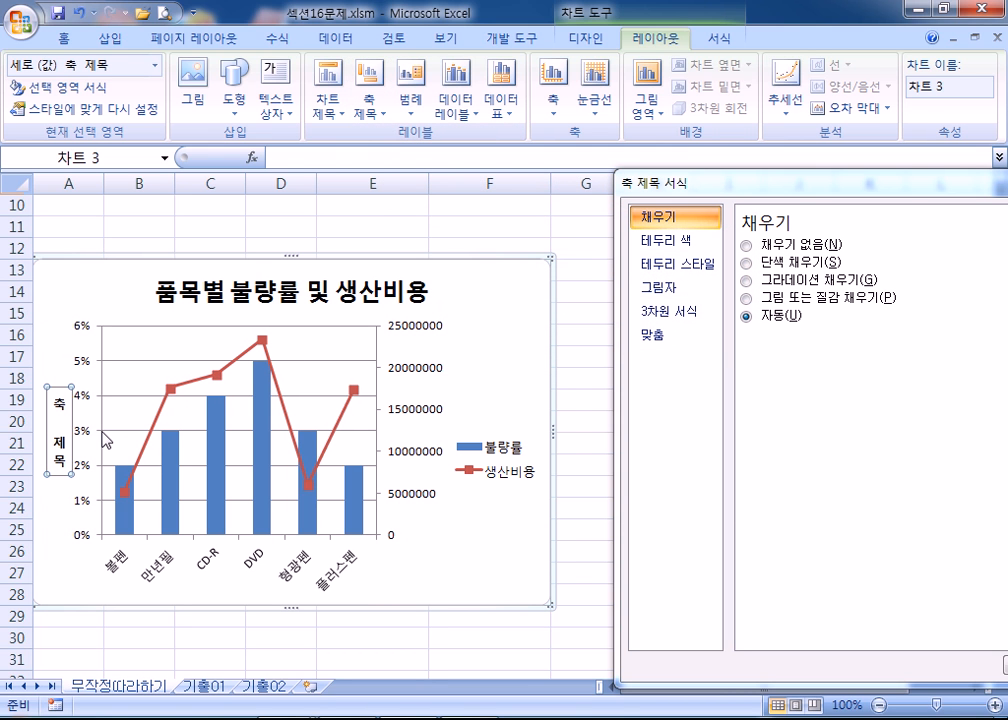
text(불량률)
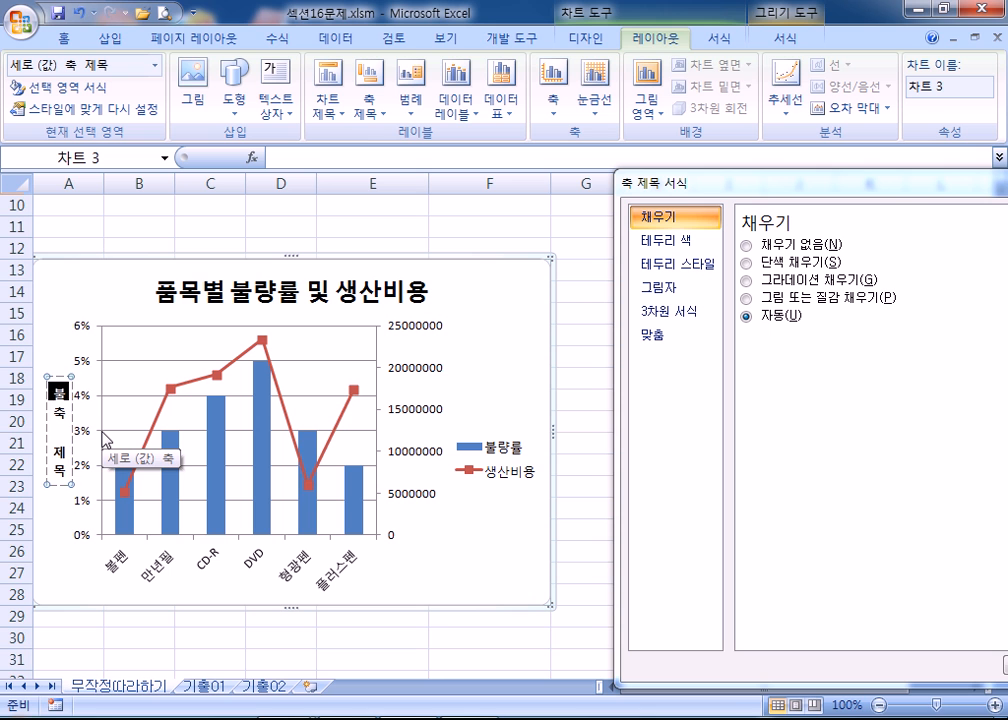
key(Delete)
key(Delete)
key(Delete)
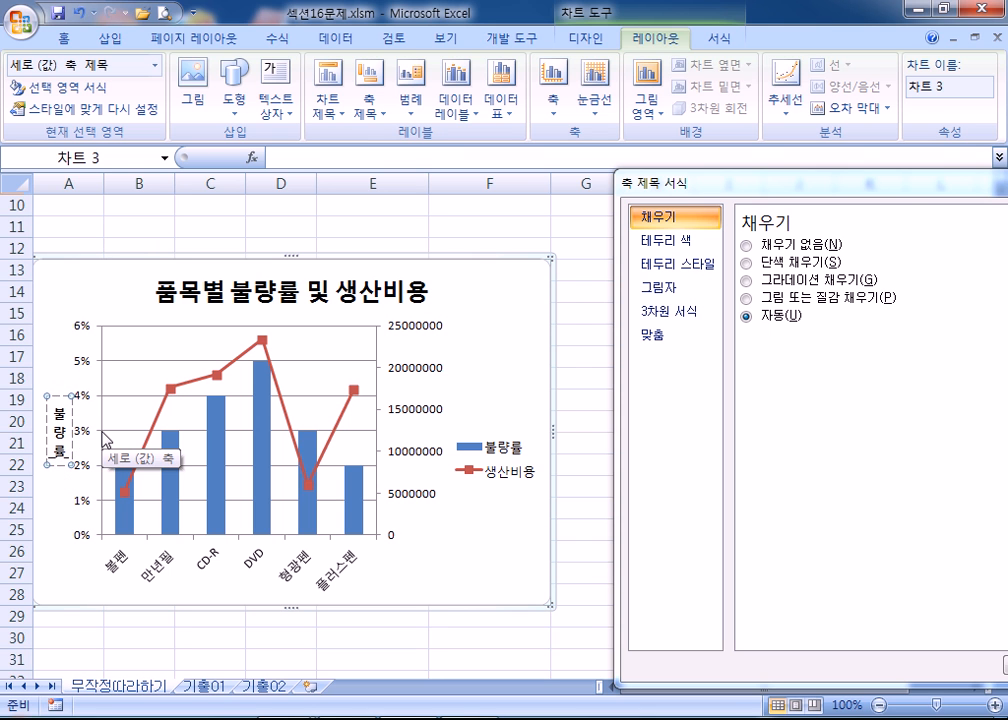
Add a secondary vertical axis title with vertical text (세로 제목) reading 생산비용
click(369, 100)
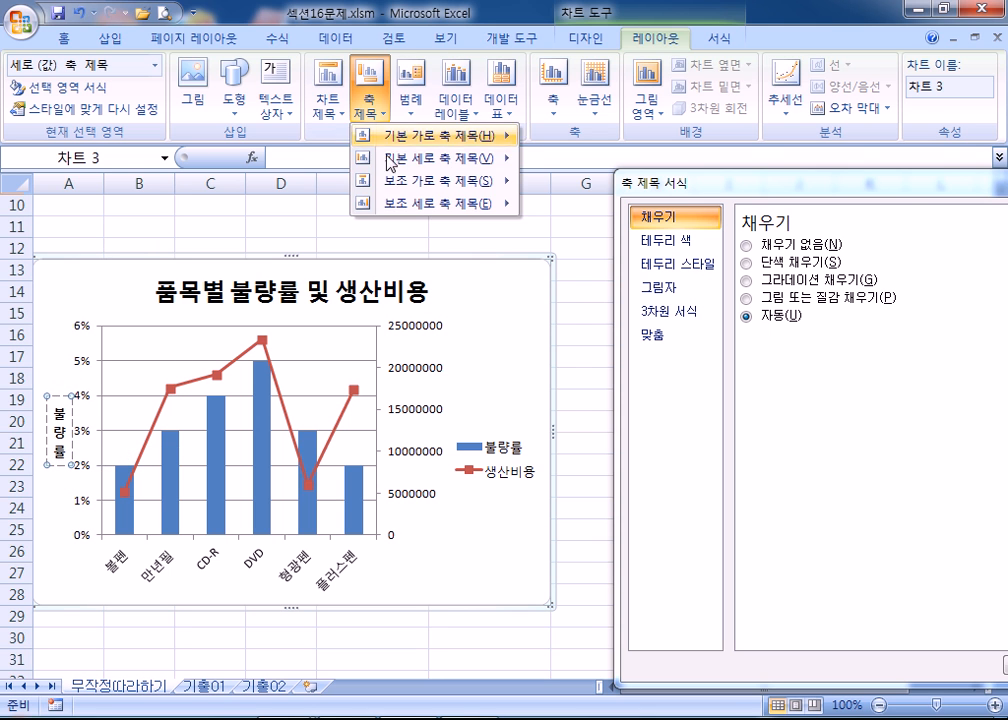
mouse_move(401, 205)
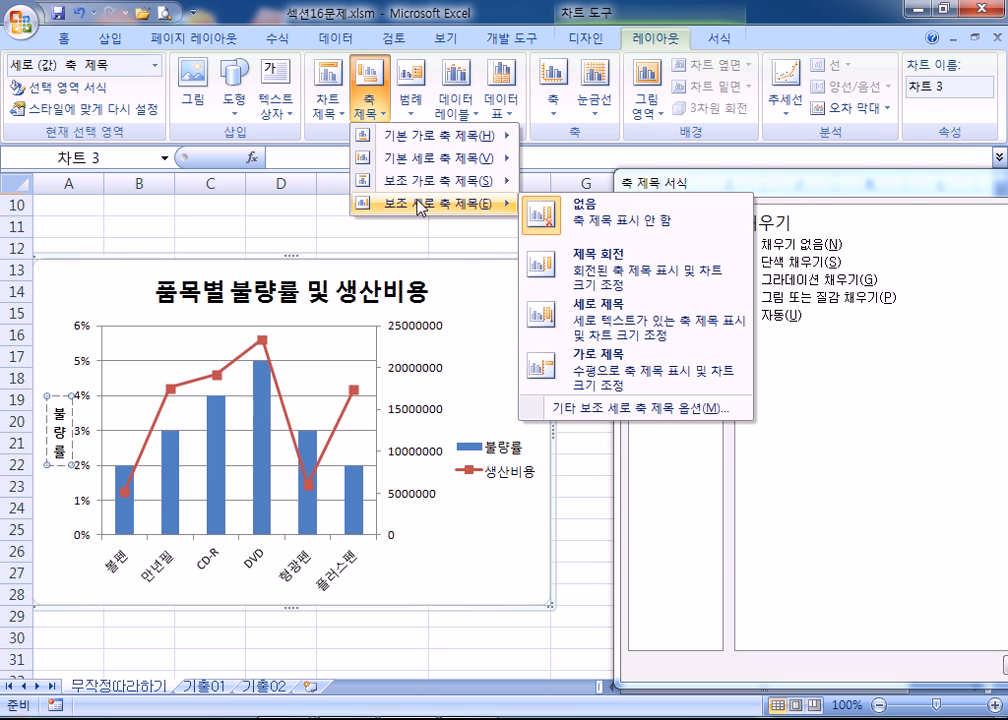
click(586, 315)
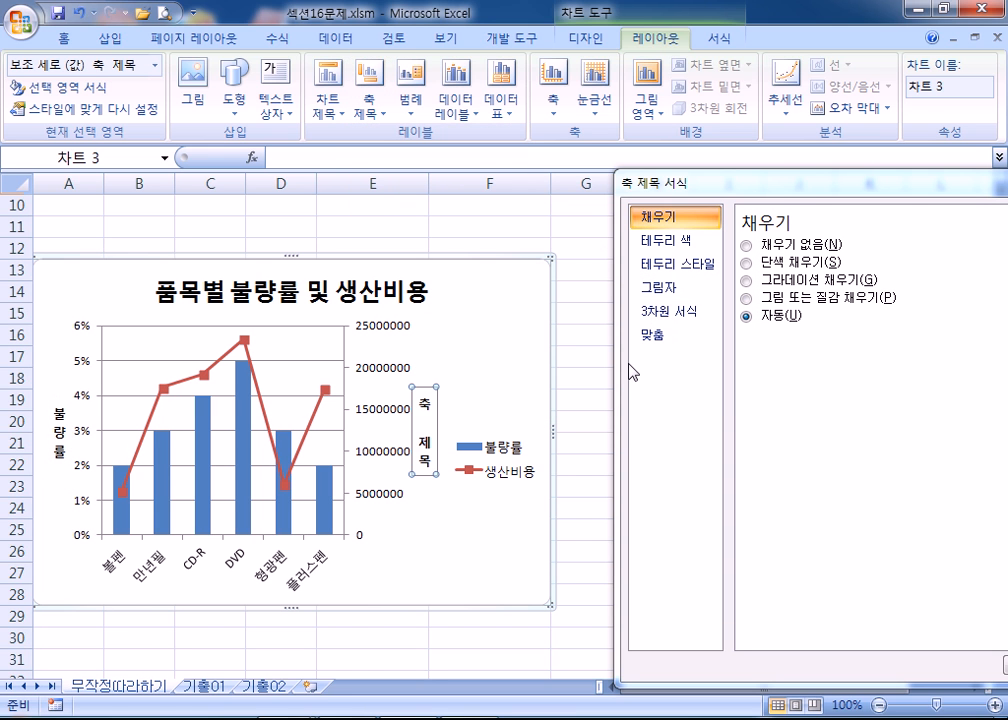
text(생산빙)
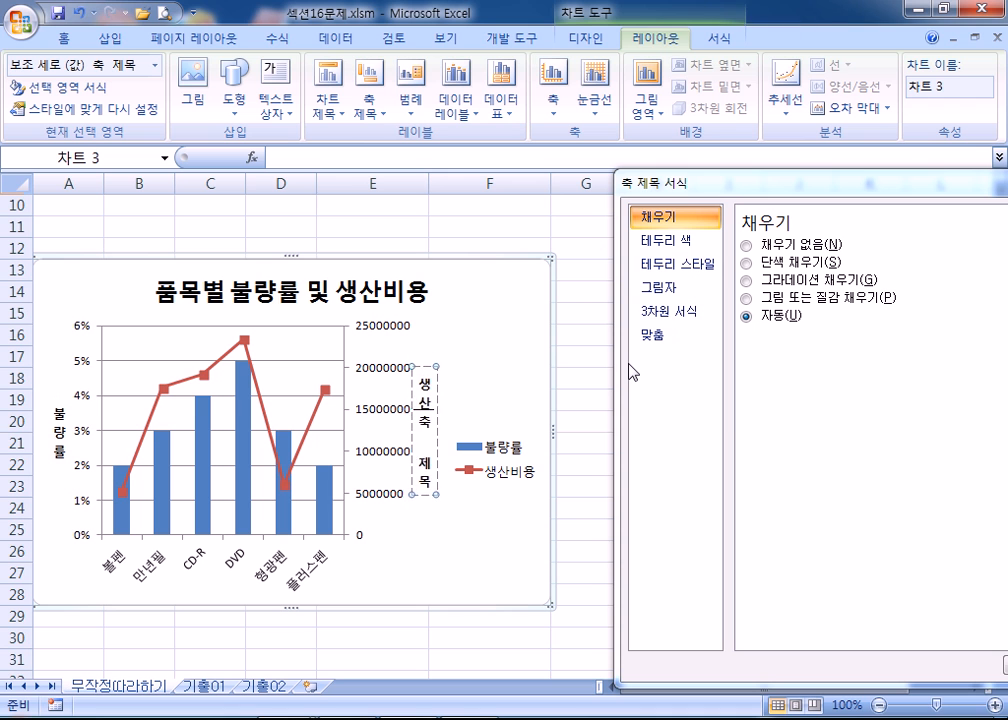
text(용)
key(Delete)
key(Delete)
key(Delete)
key(Delete)
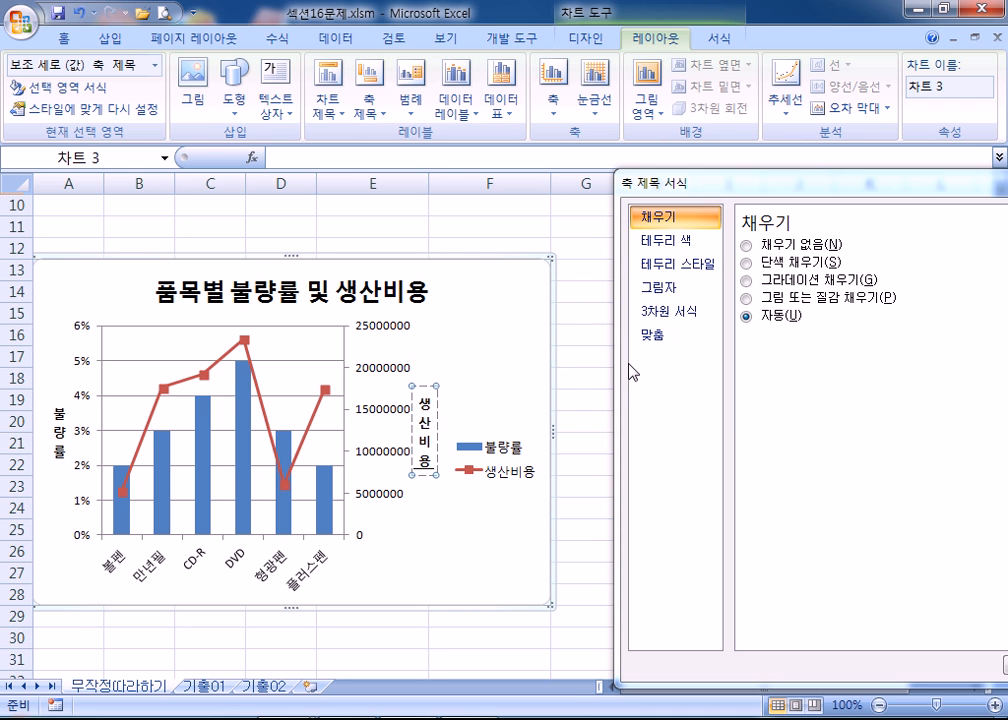
click(397, 433)
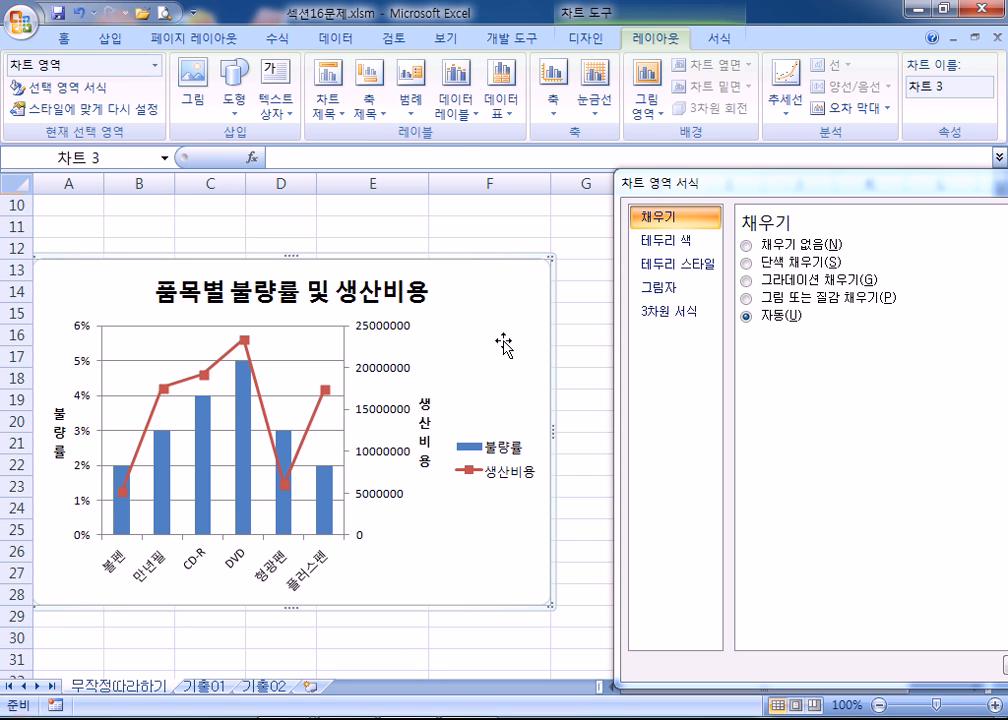
Try the horizontal orientation (가로 제목) on the 생산비용 axis title, and restore its vertical text (세로 제목)
click(369, 98)
mouse_move(425, 203)
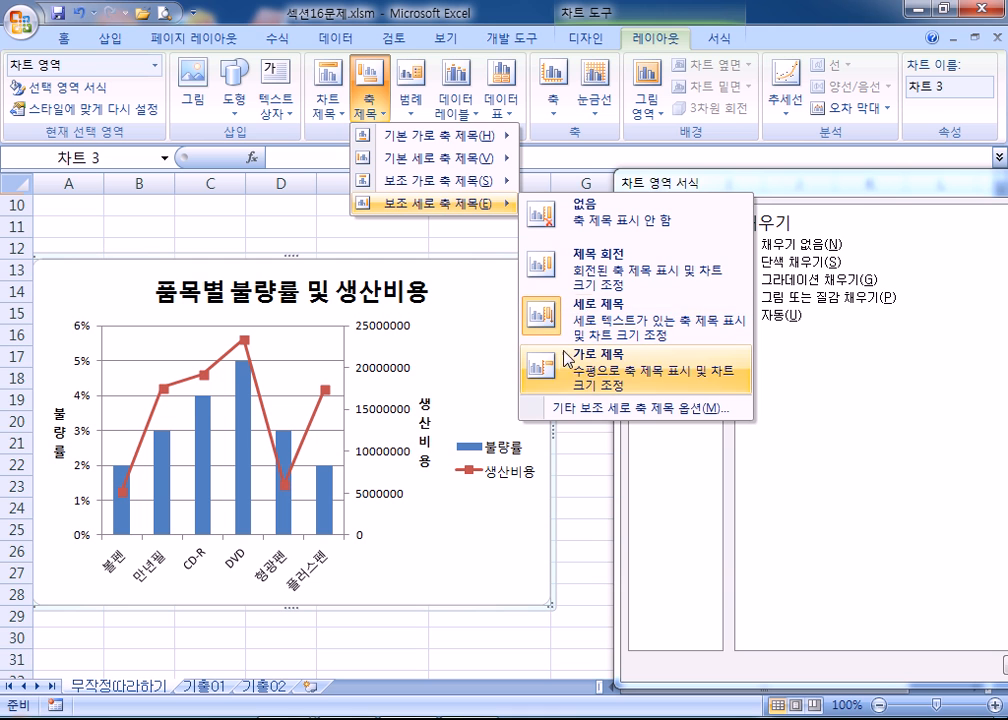
click(533, 360)
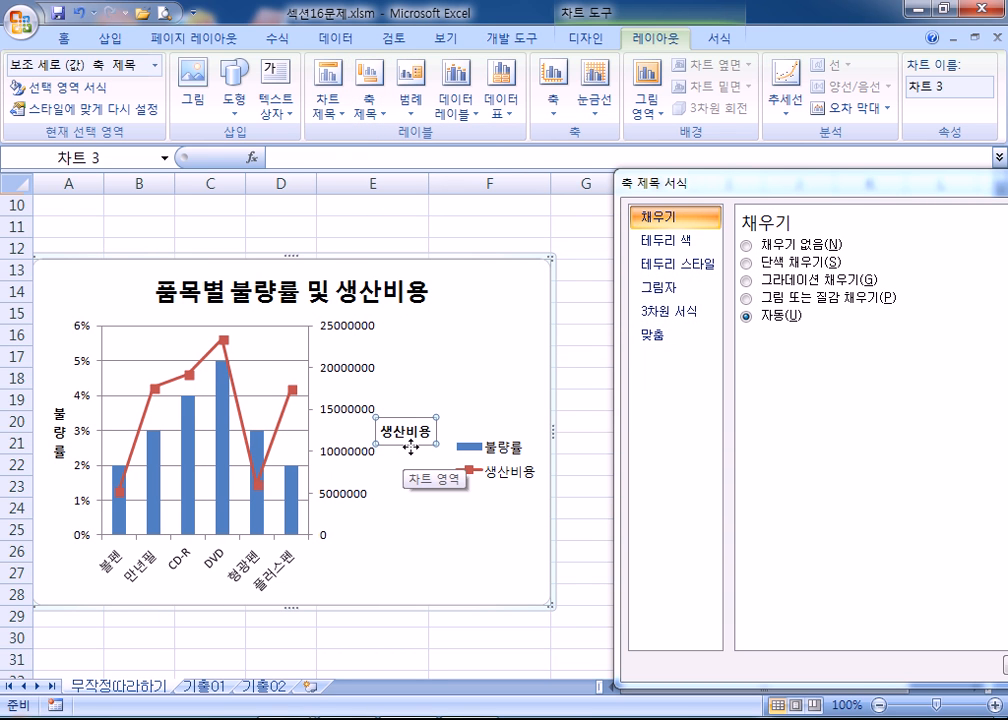
click(367, 105)
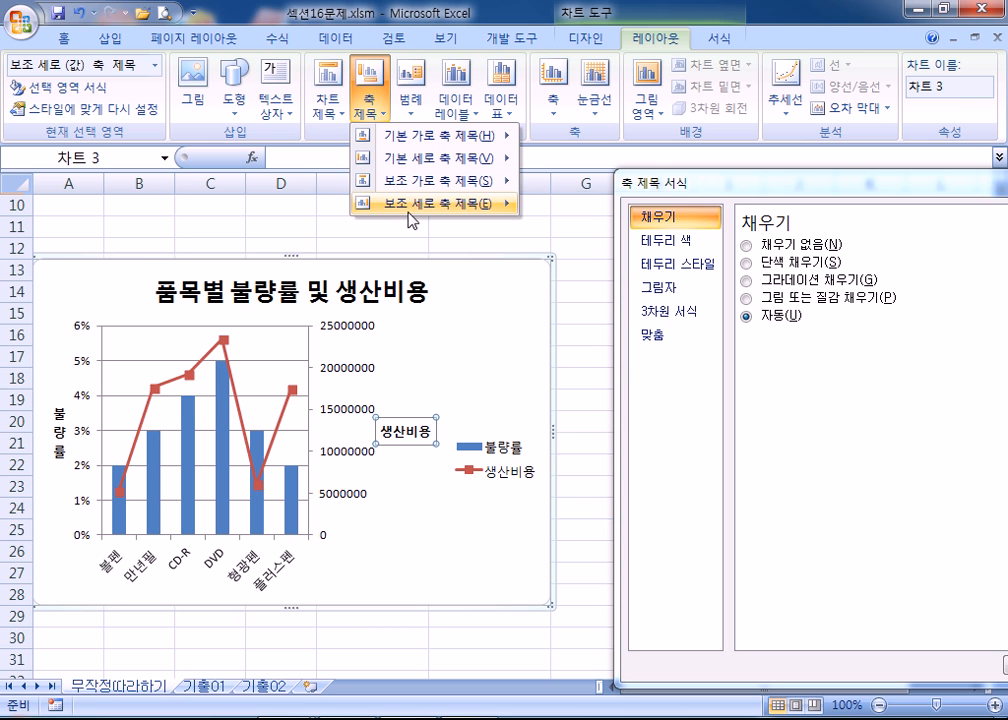
mouse_move(411, 215)
click(579, 325)
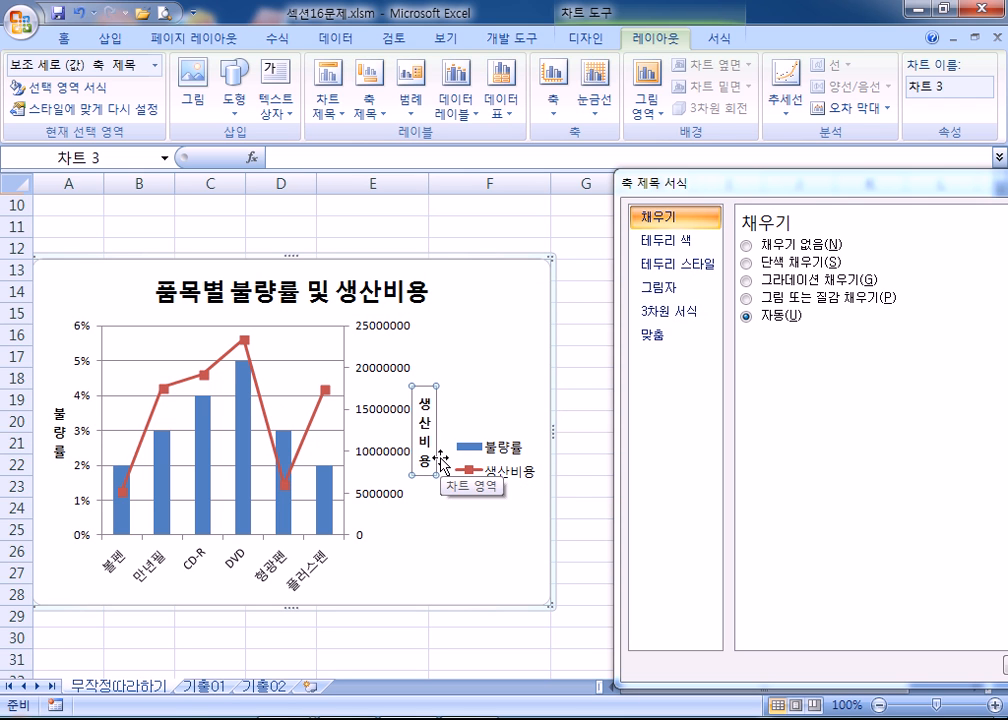
click(503, 324)
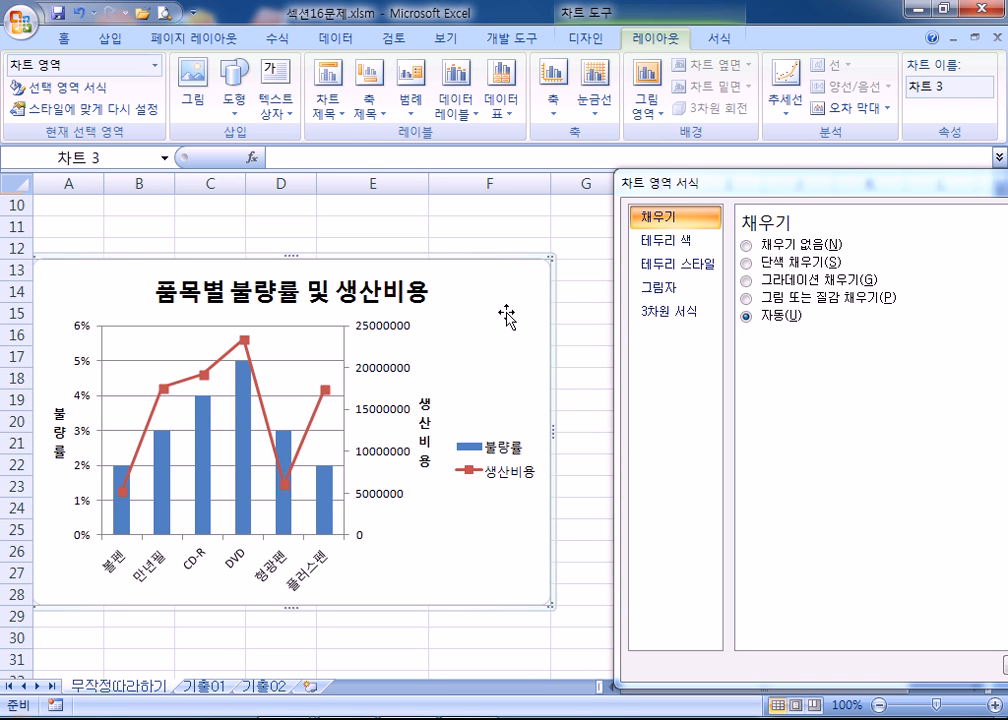
Try the 굴림 font on the entire chart area, and undo the font change
double_click(488, 328)
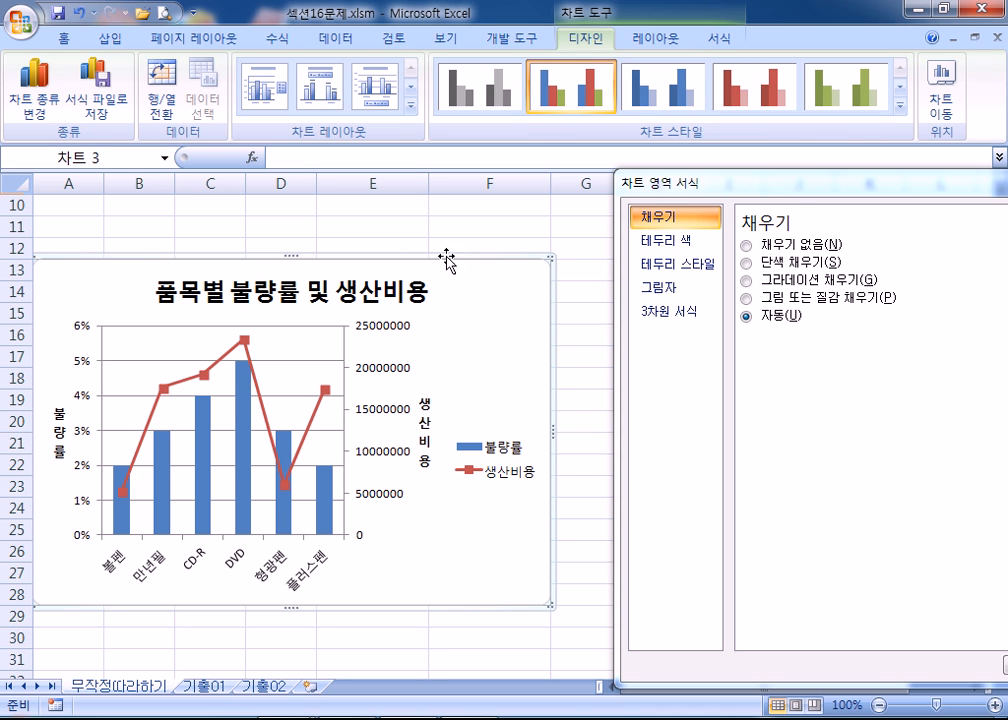
click(64, 39)
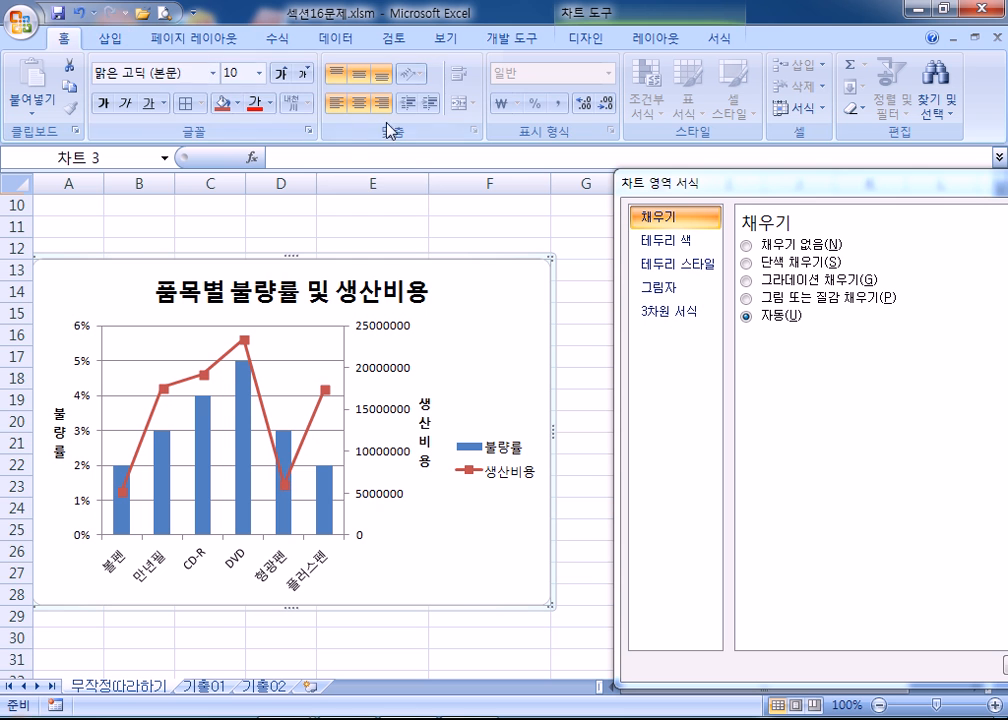
click(212, 73)
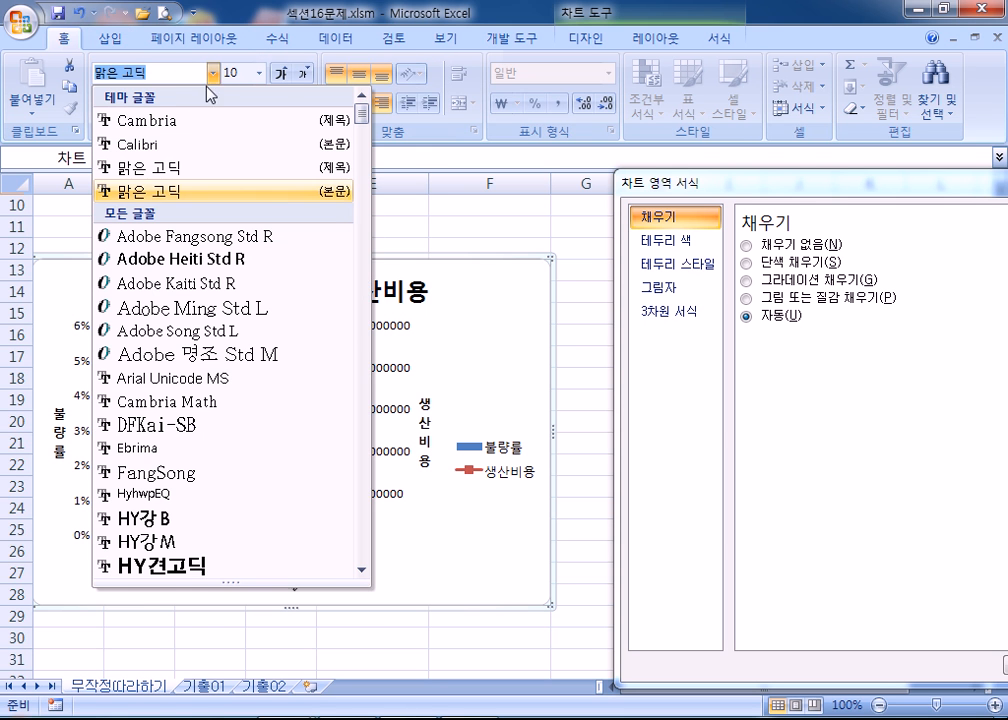
scroll(244, 310, down, 4)
drag(364, 131, 372, 205)
click(180, 207)
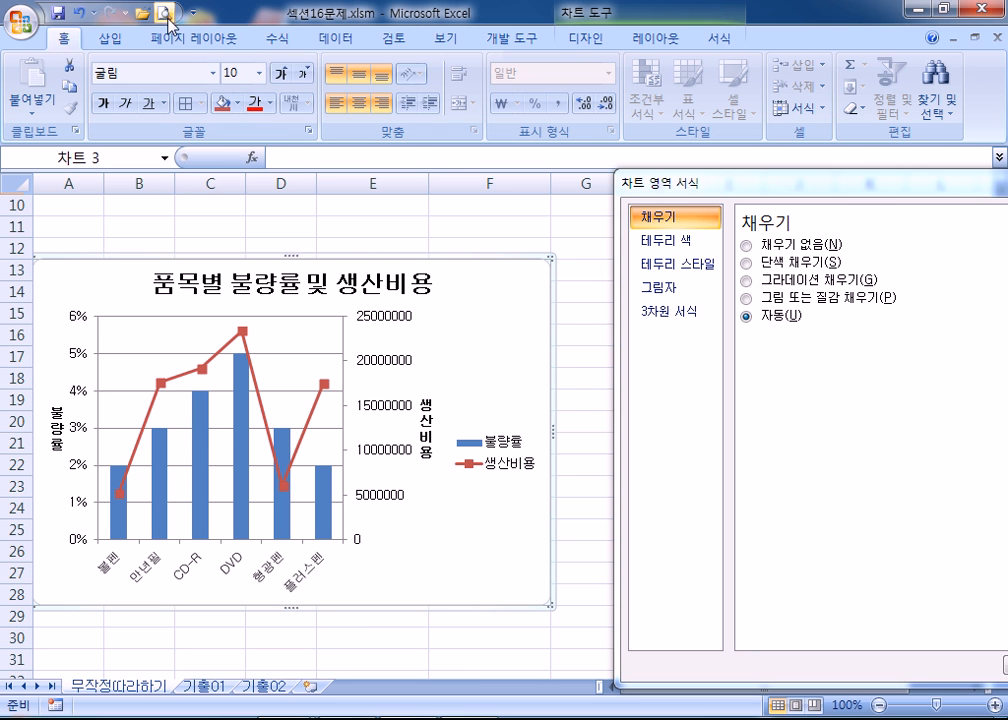
click(78, 13)
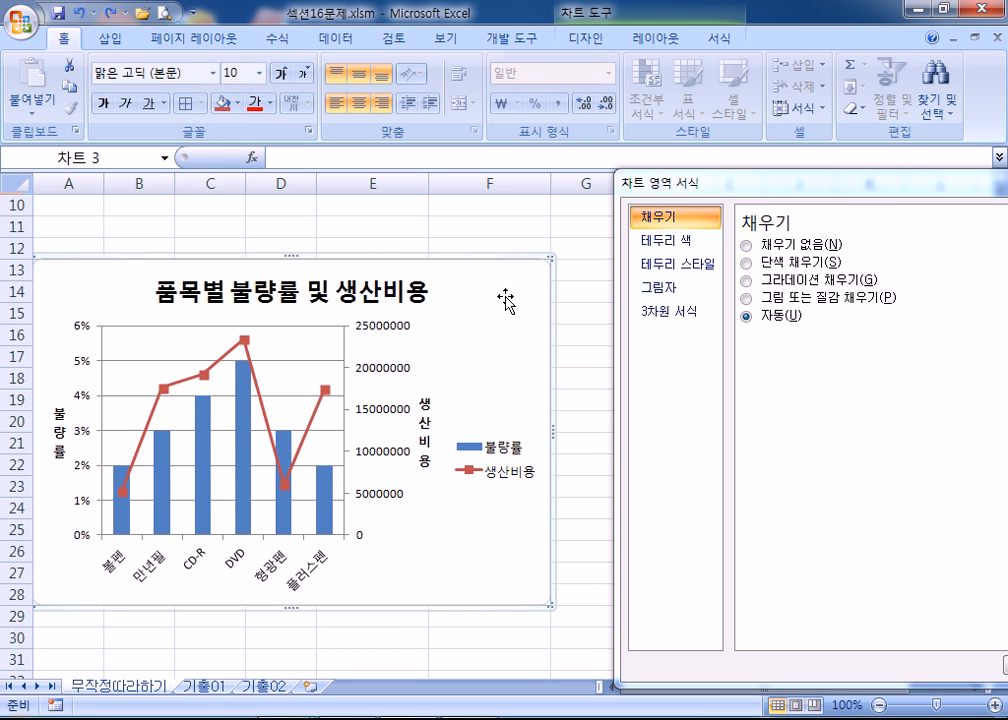
Format the chart title in 굴림 at size 14
click(424, 296)
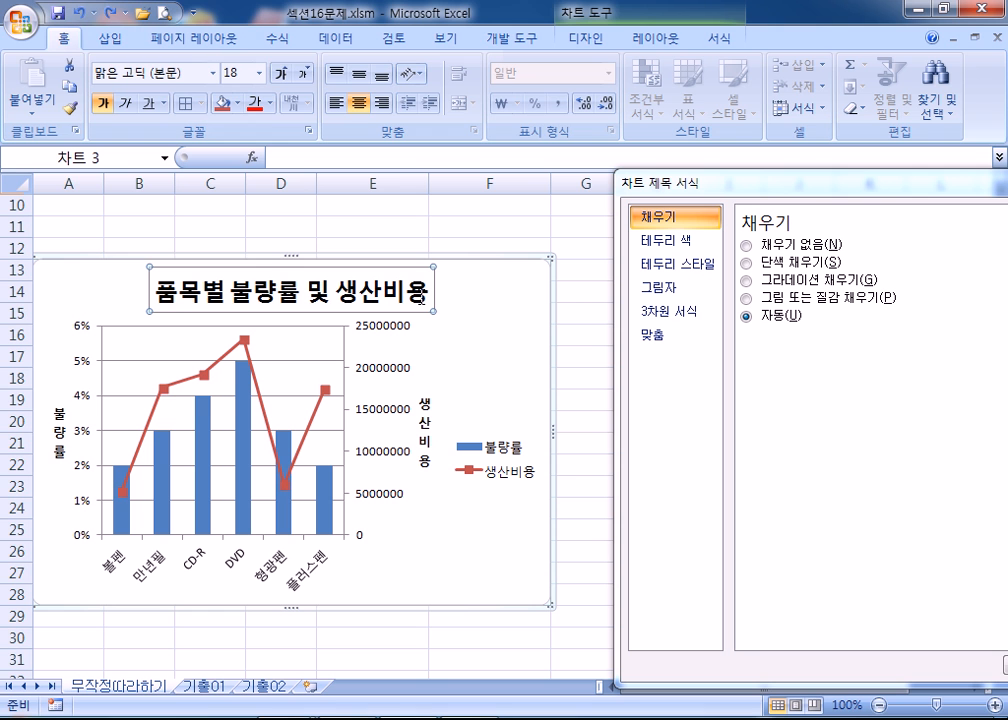
click(213, 73)
click(111, 236)
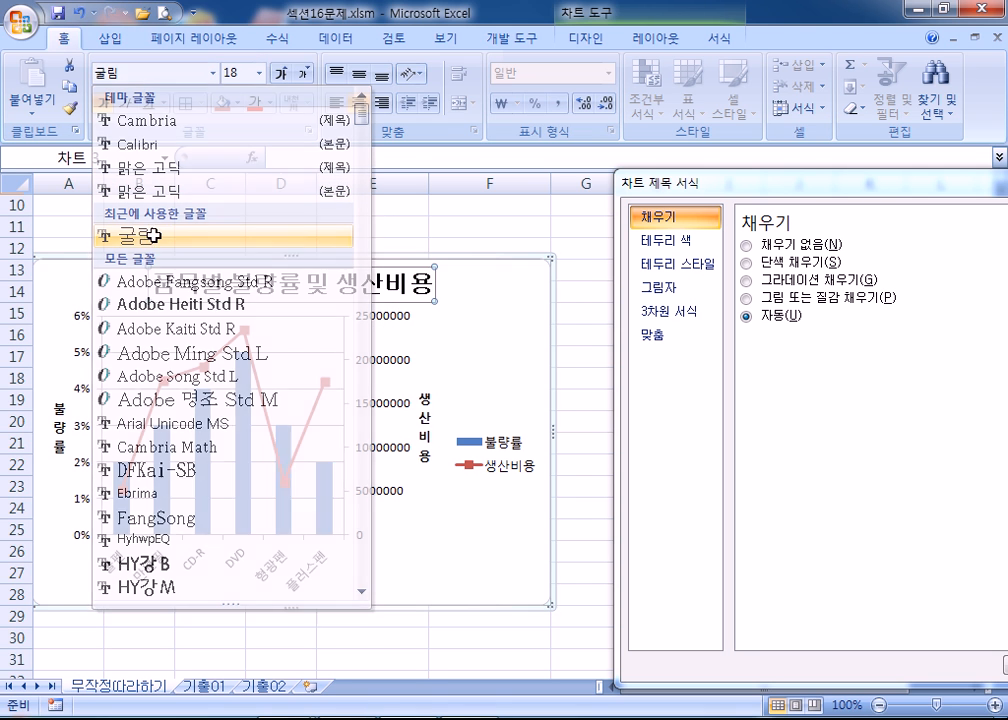
click(304, 76)
click(304, 76)
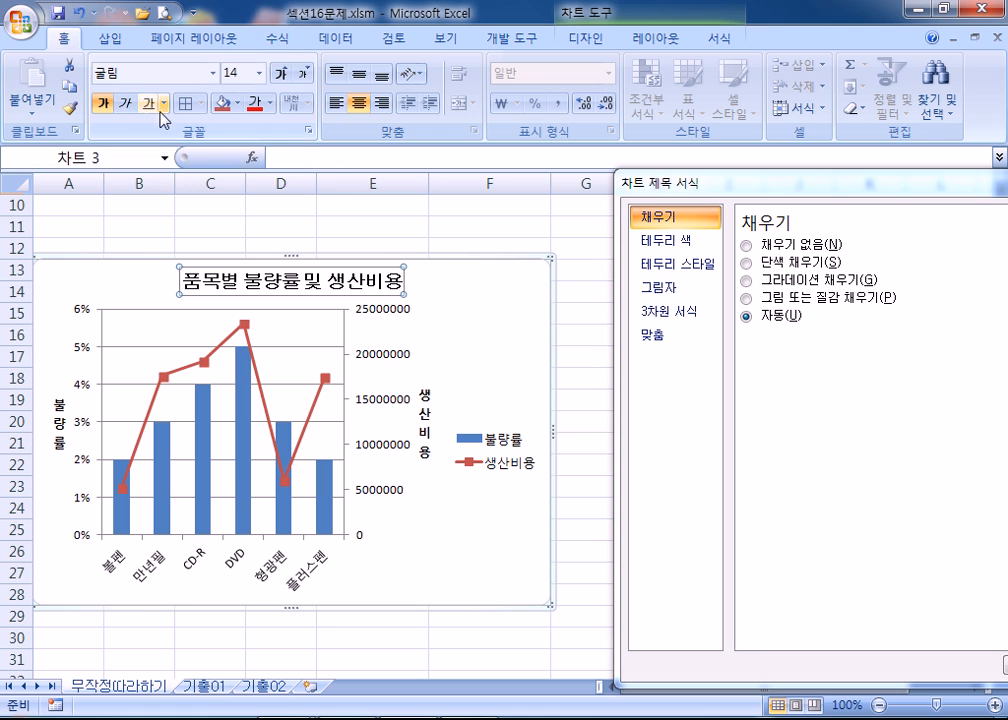
Try removing the bold style from the chart title, and restore the bold
click(102, 103)
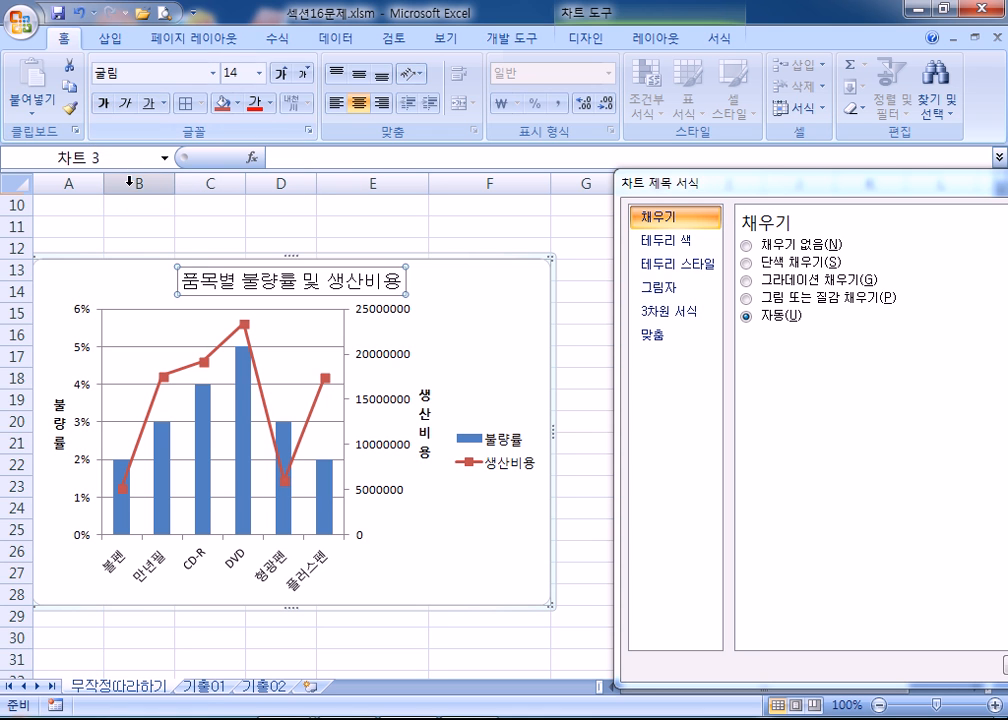
click(102, 104)
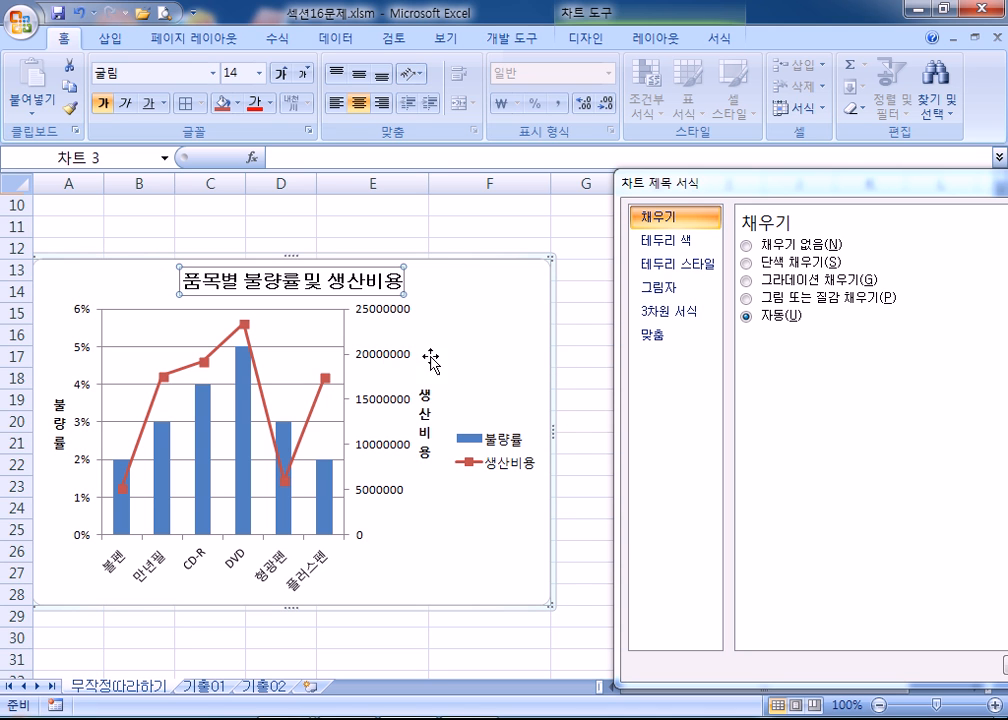
Format the 생산비용 secondary axis numbers as 숫자 with 0 decimal places and thousands separators
click(404, 372)
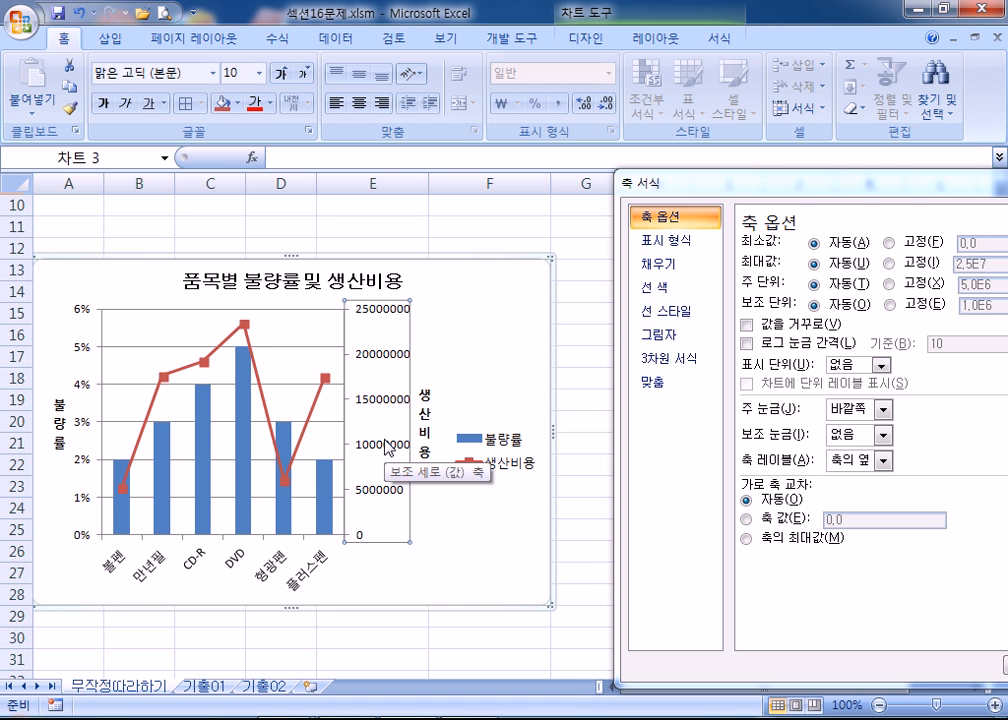
drag(829, 196, 689, 63)
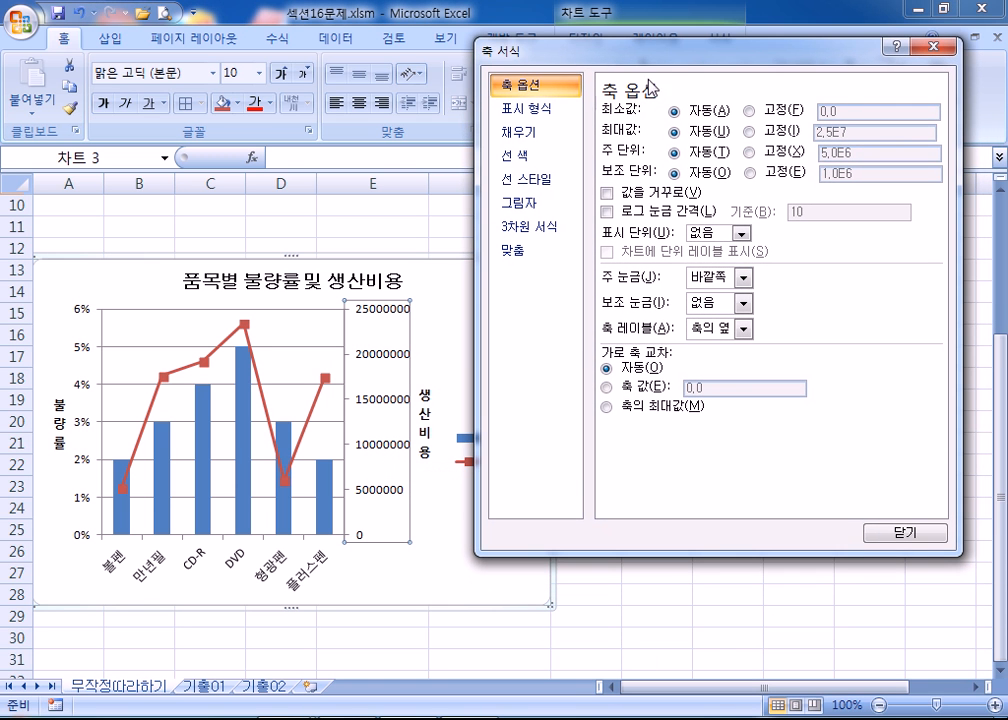
click(528, 110)
click(620, 138)
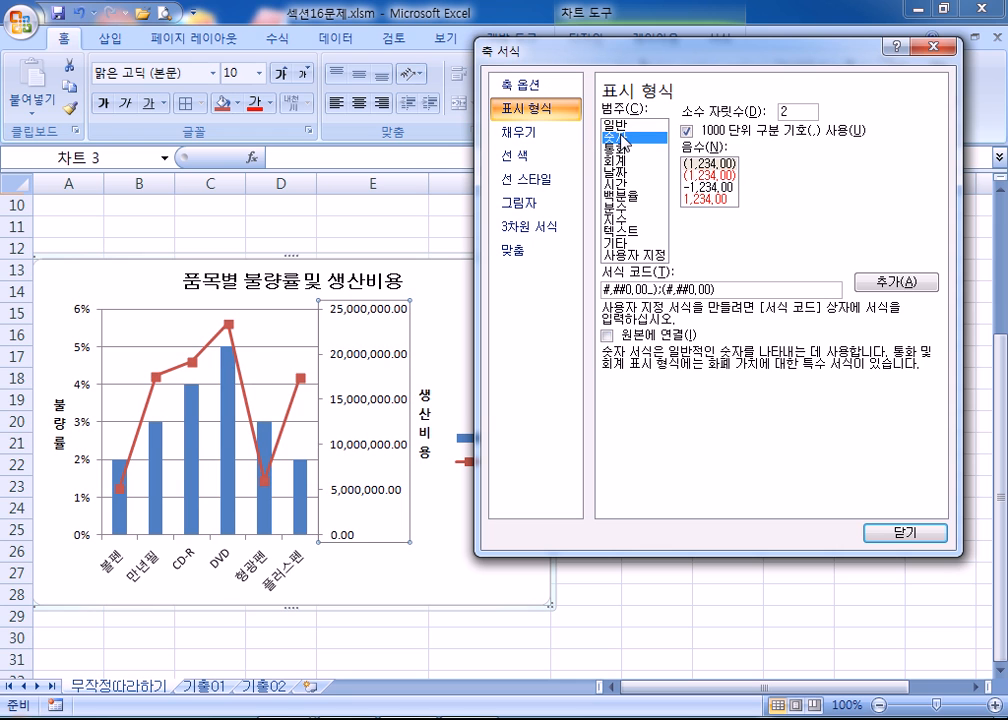
double_click(806, 111)
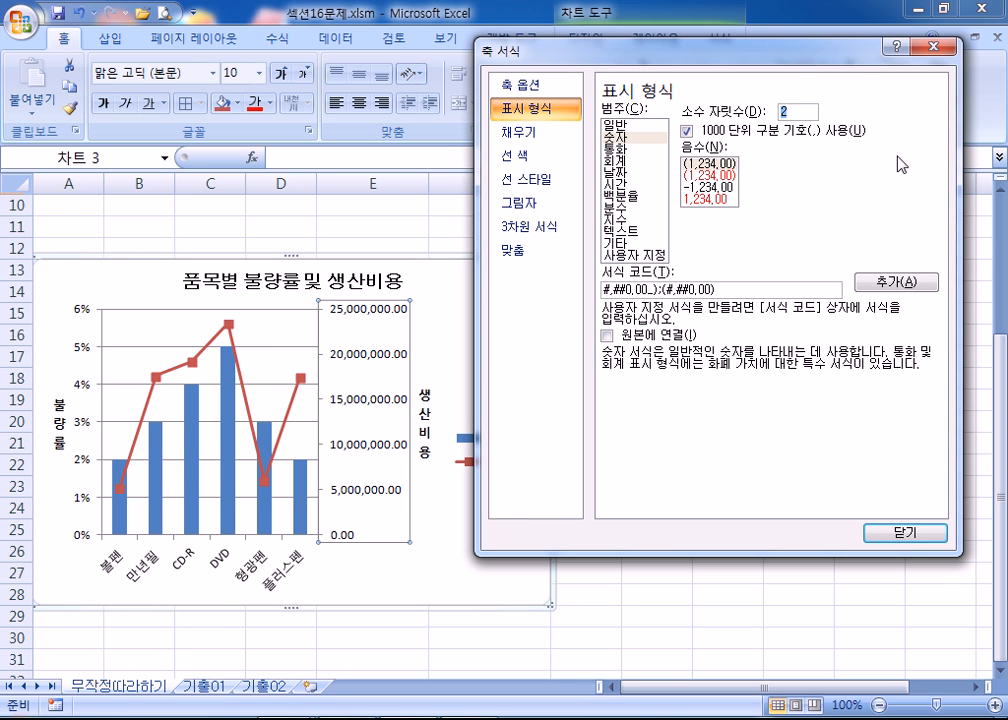
text(0)
key(Tab)
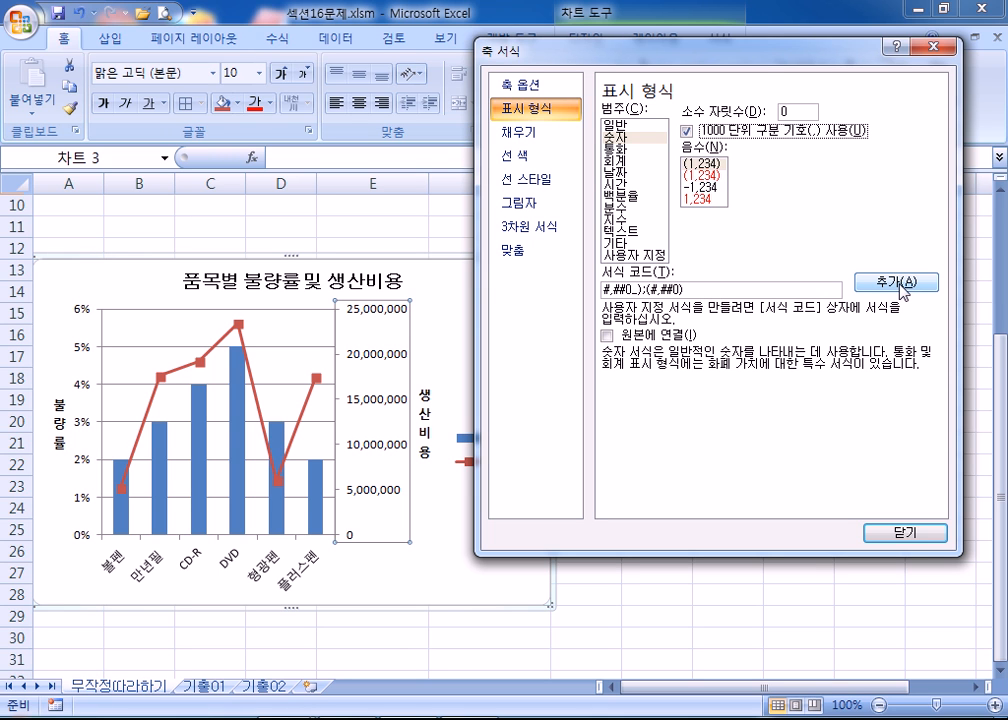
drag(803, 110, 765, 110)
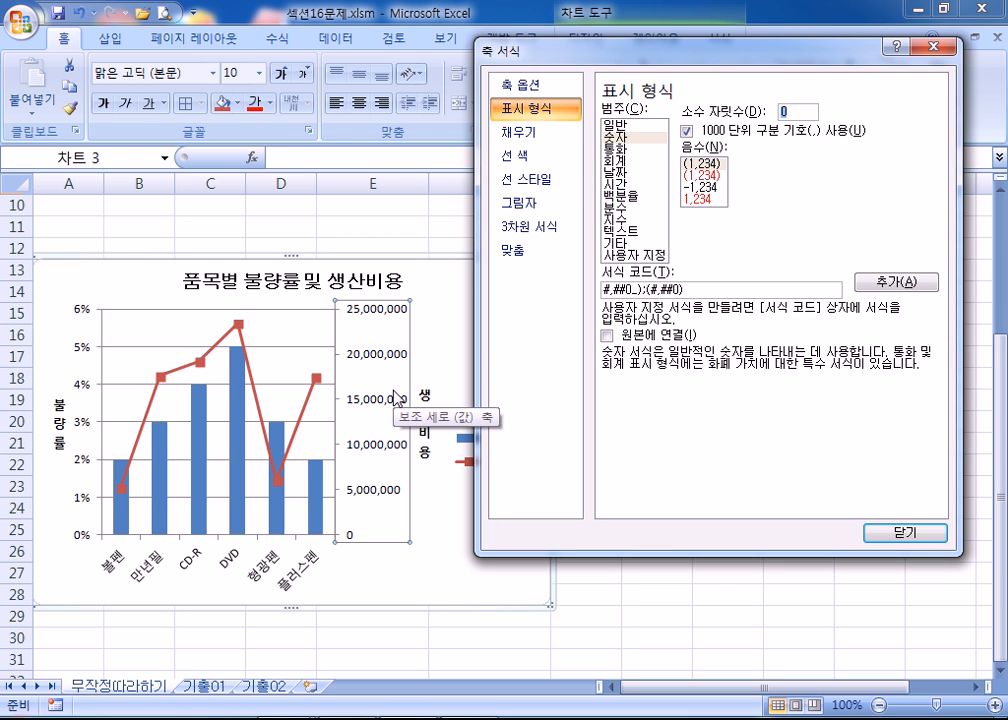
Fix the secondary axis maximum at 30000000 and its major unit (주 단위) at 10000000
click(527, 90)
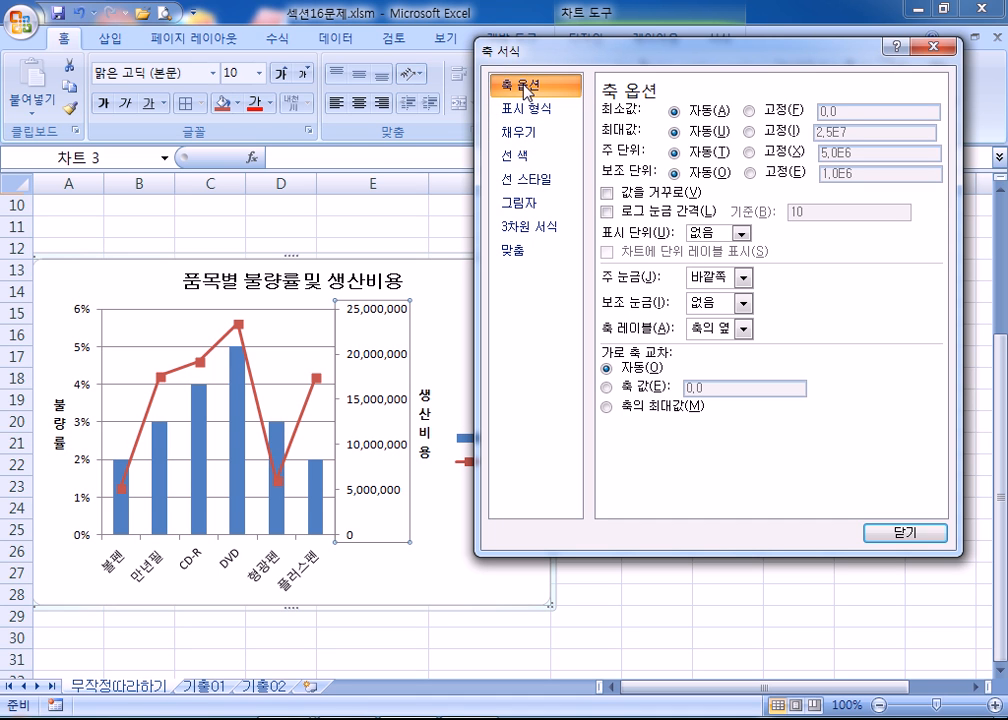
click(749, 131)
click(749, 131)
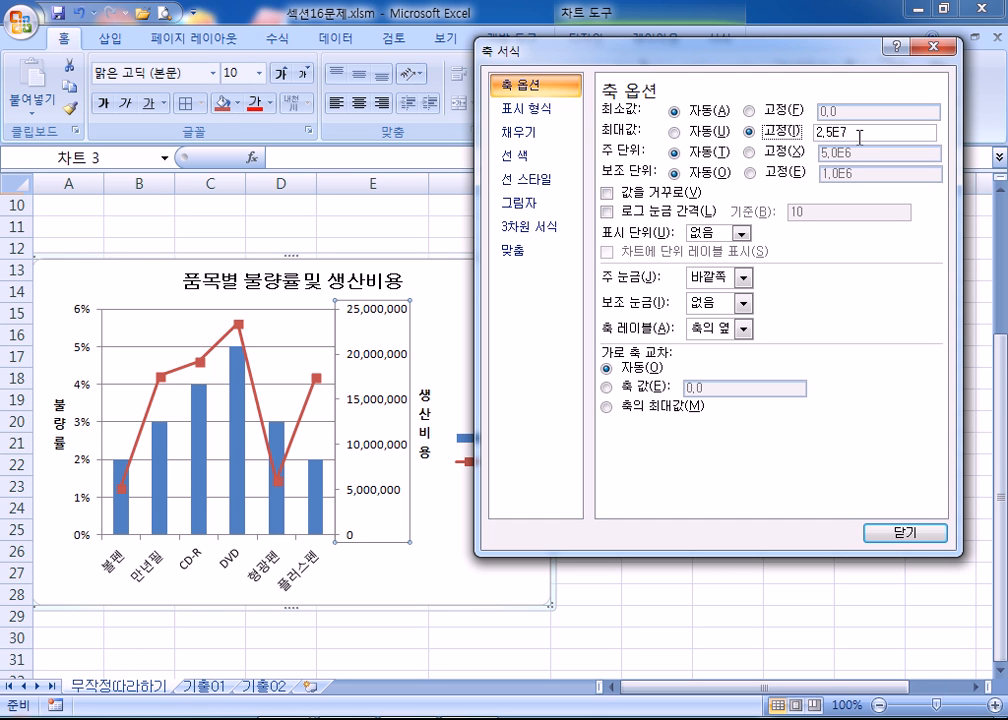
text(30000000)
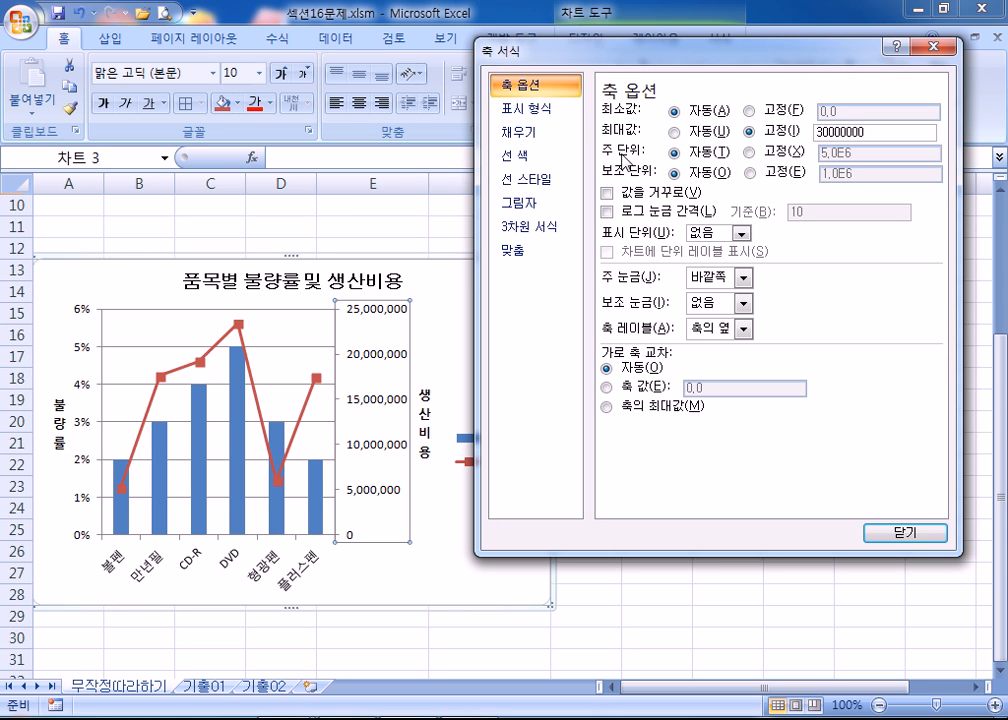
click(750, 152)
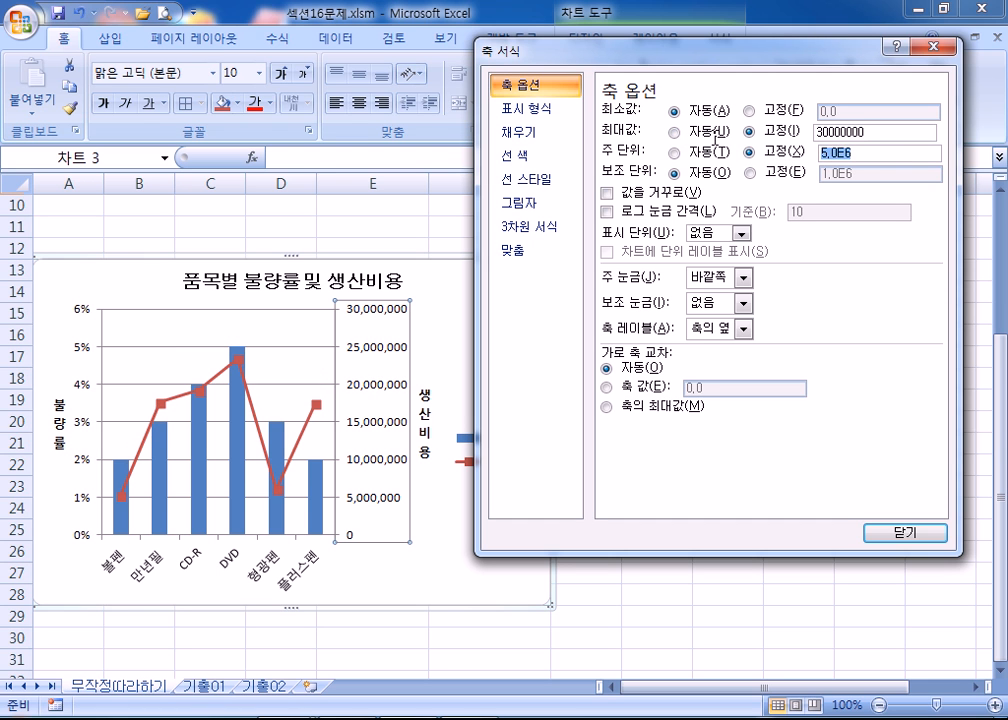
text(10000000)
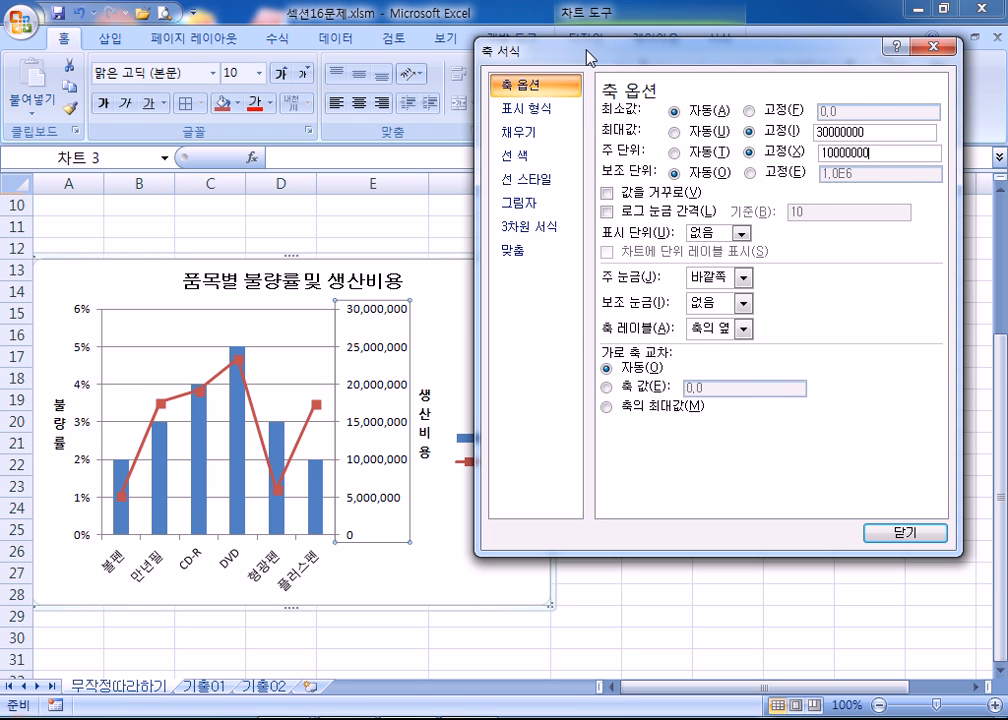
drag(588, 50, 688, 36)
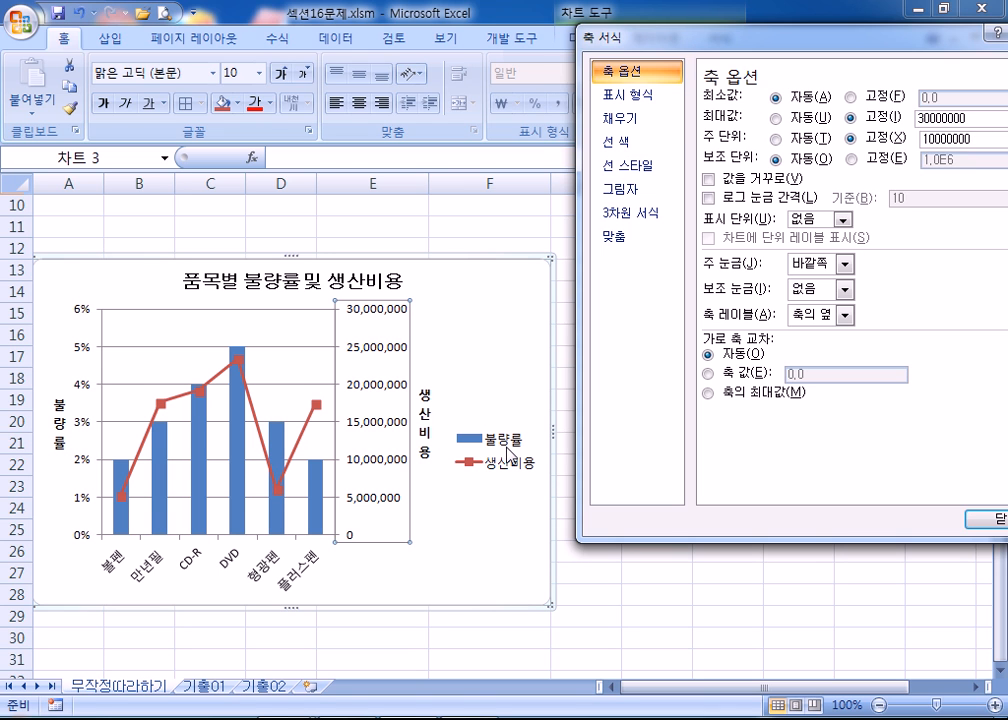
Set the chart legend's position to below the plot (아래쪽), trying the 오른쪽 option for comparison
click(462, 436)
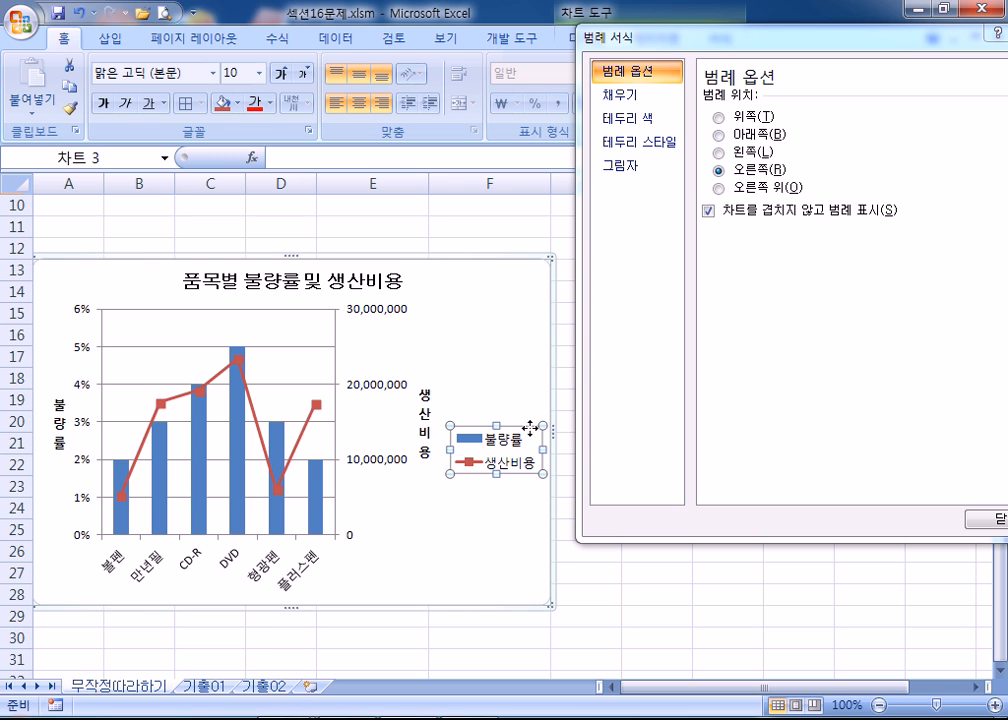
click(745, 137)
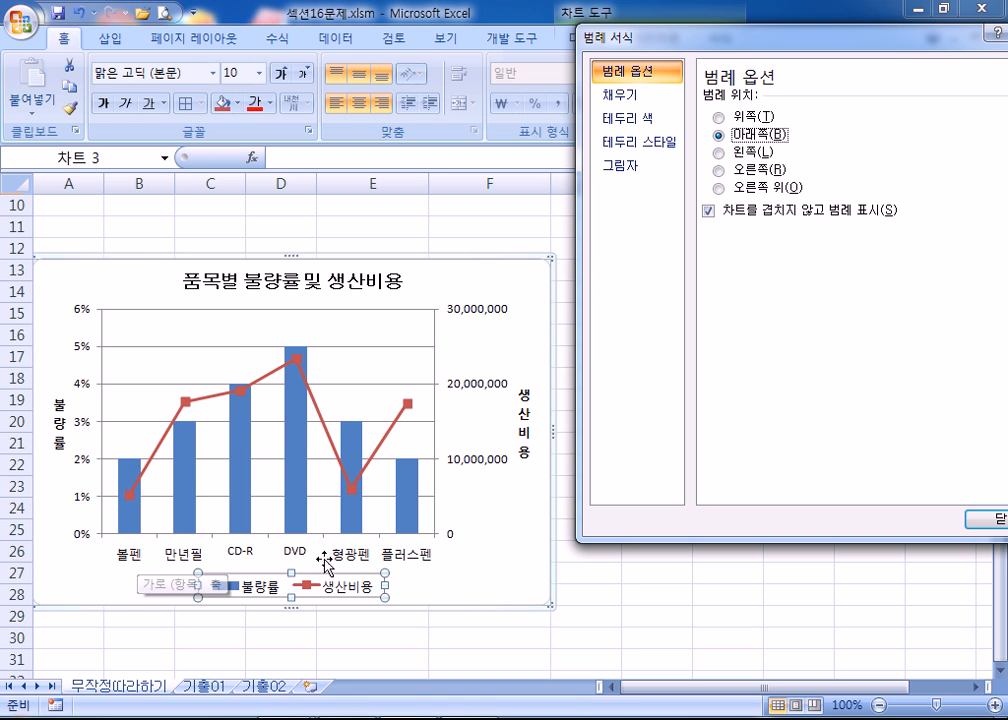
click(717, 170)
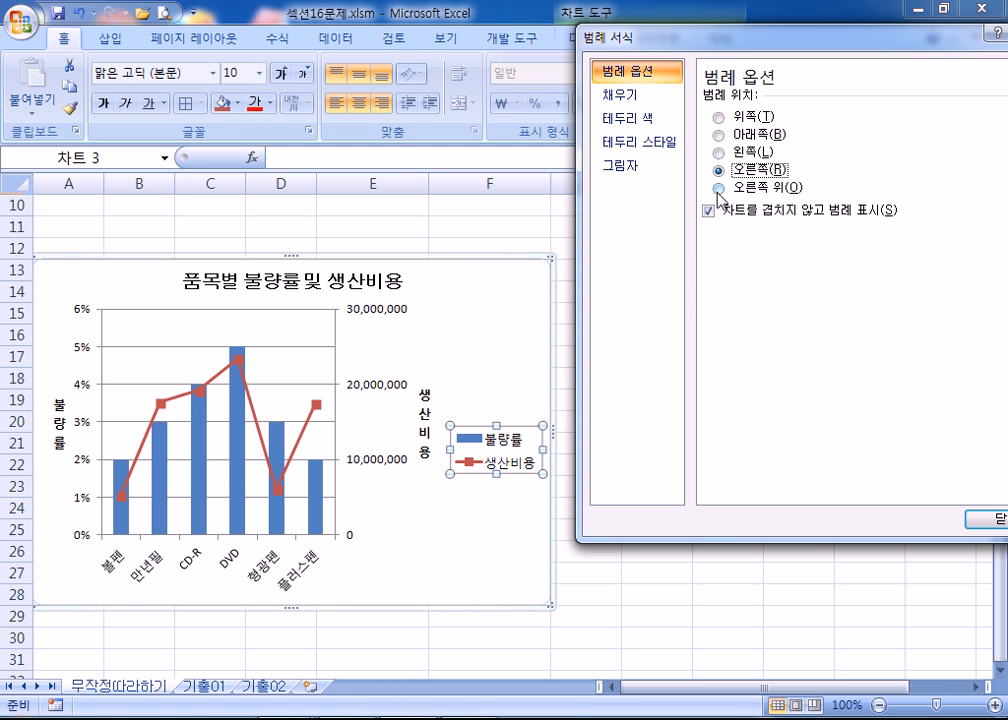
click(742, 132)
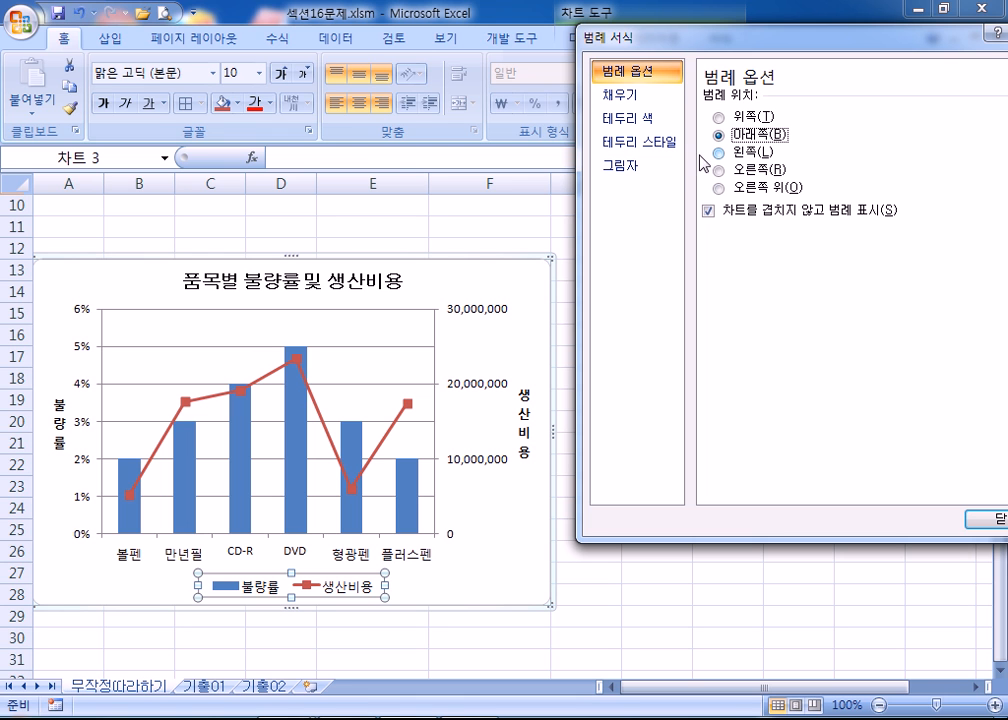
click(483, 592)
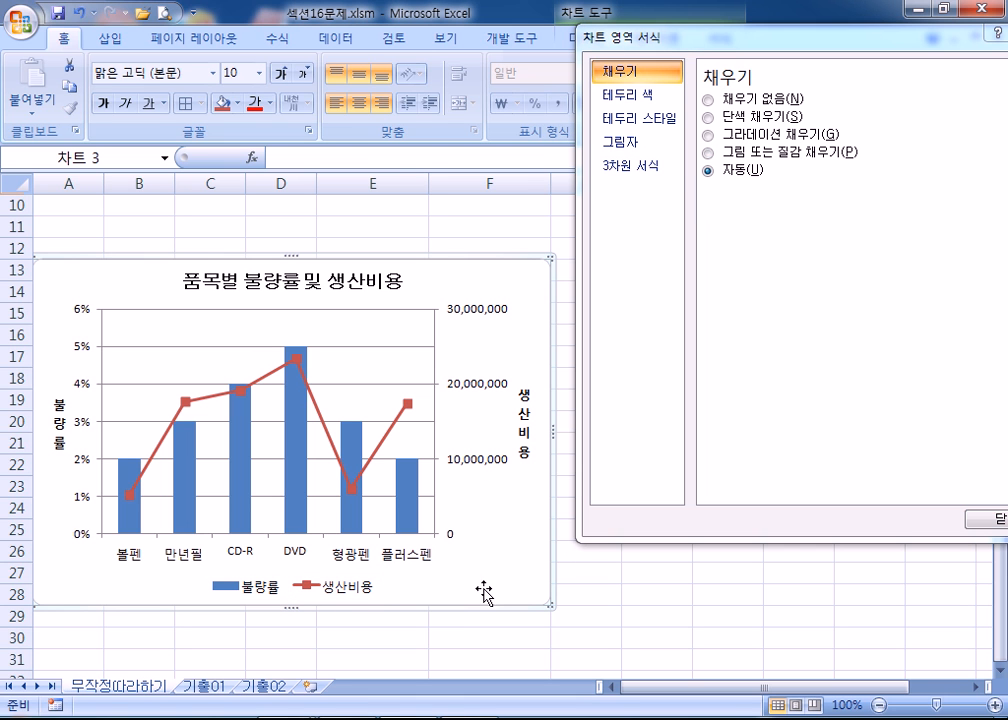
click(362, 590)
click(456, 590)
Give the legend a solid-line border (실선) in the standard blue colour
click(371, 596)
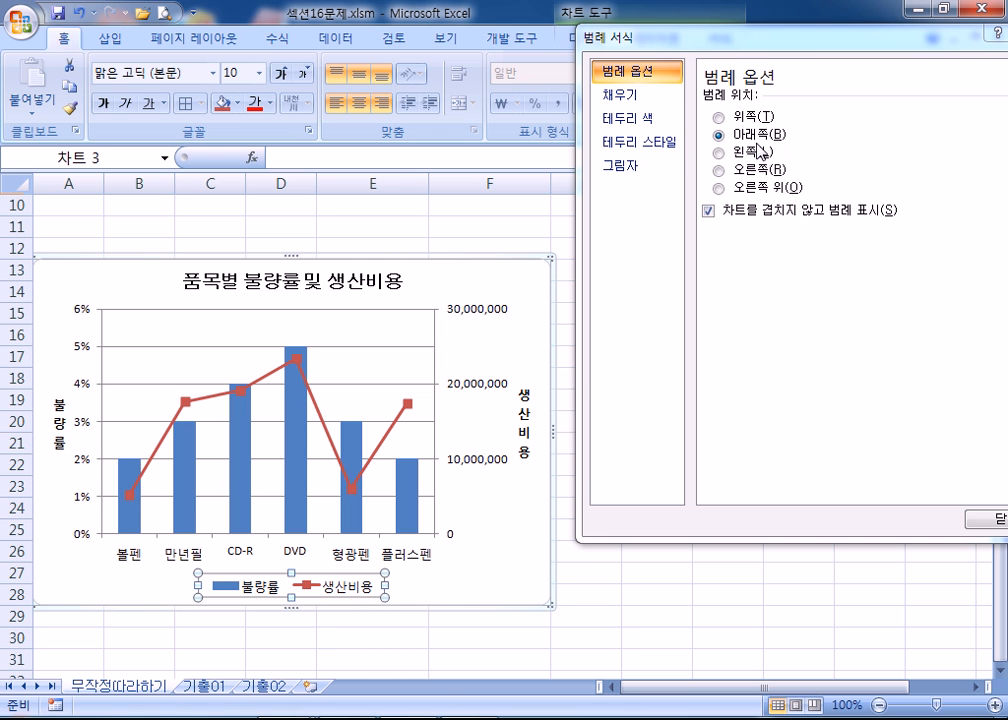
click(626, 119)
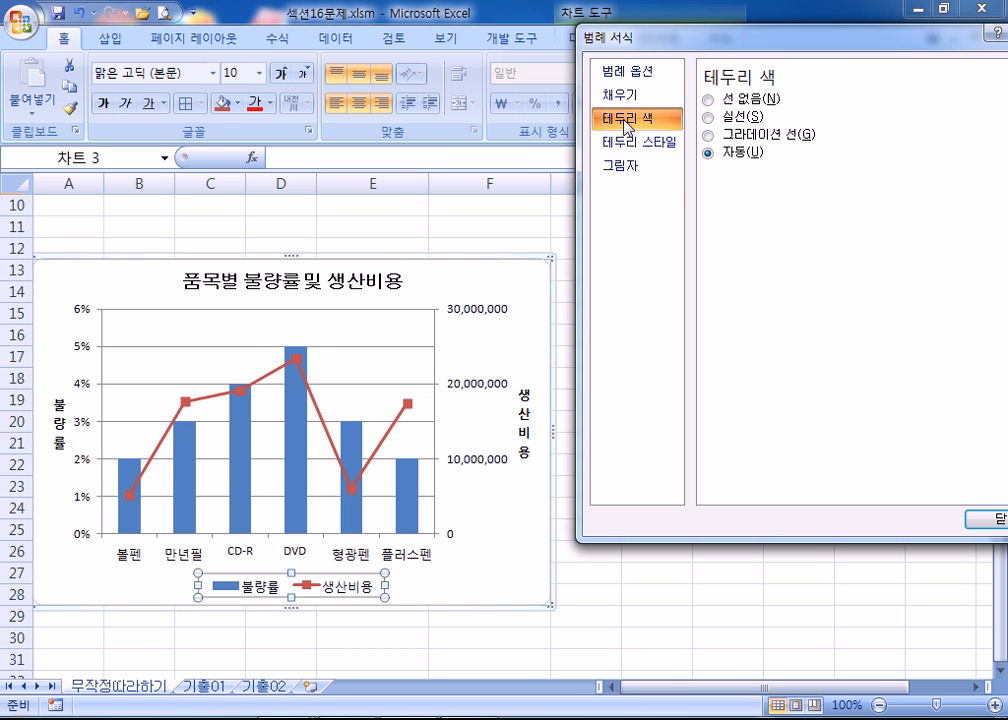
click(449, 580)
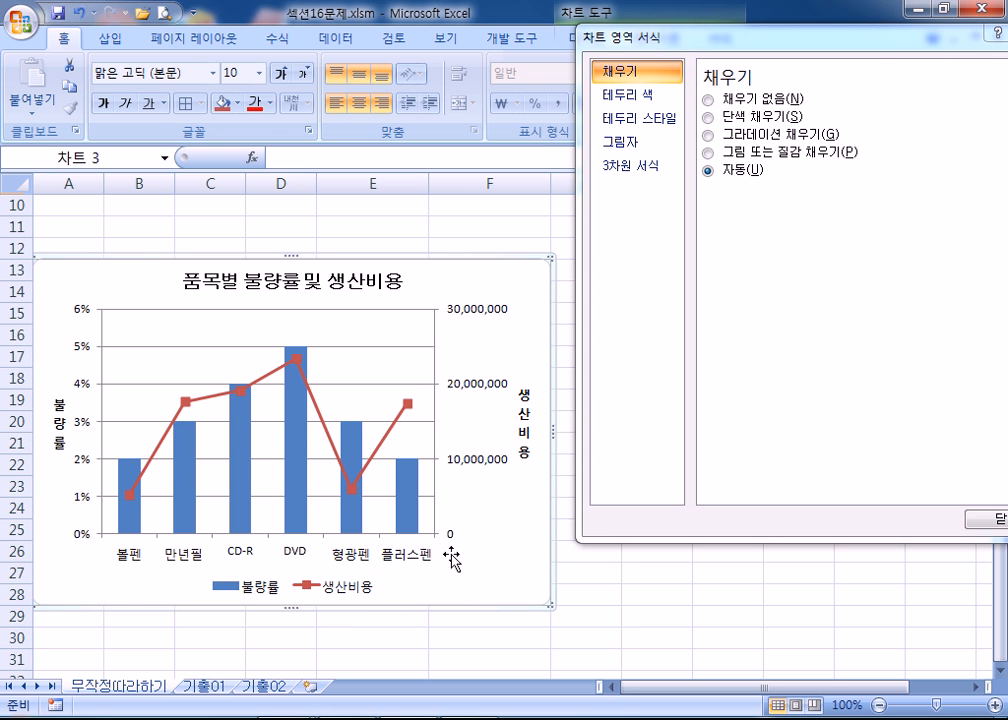
scroll(453, 555, down, 2)
scroll(380, 465, down, 2)
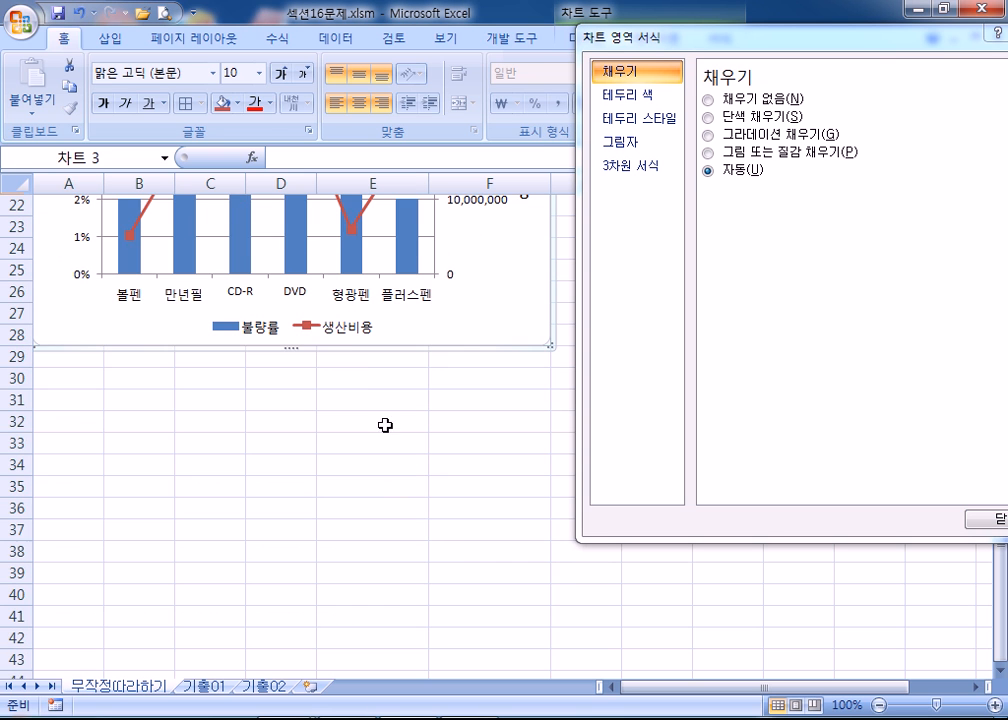
click(348, 334)
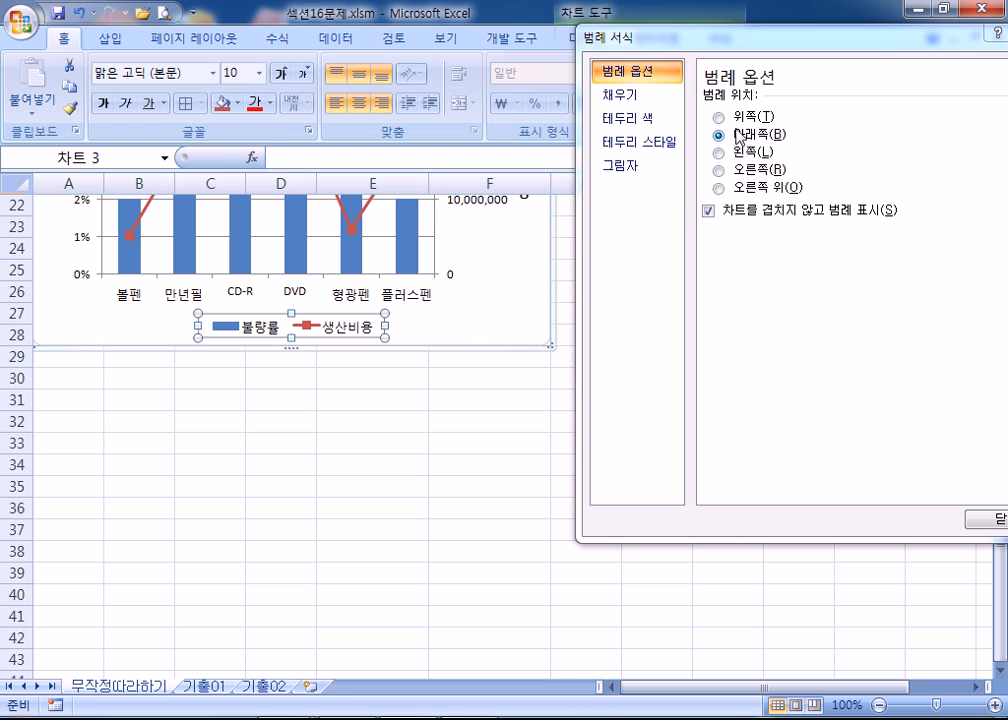
click(626, 118)
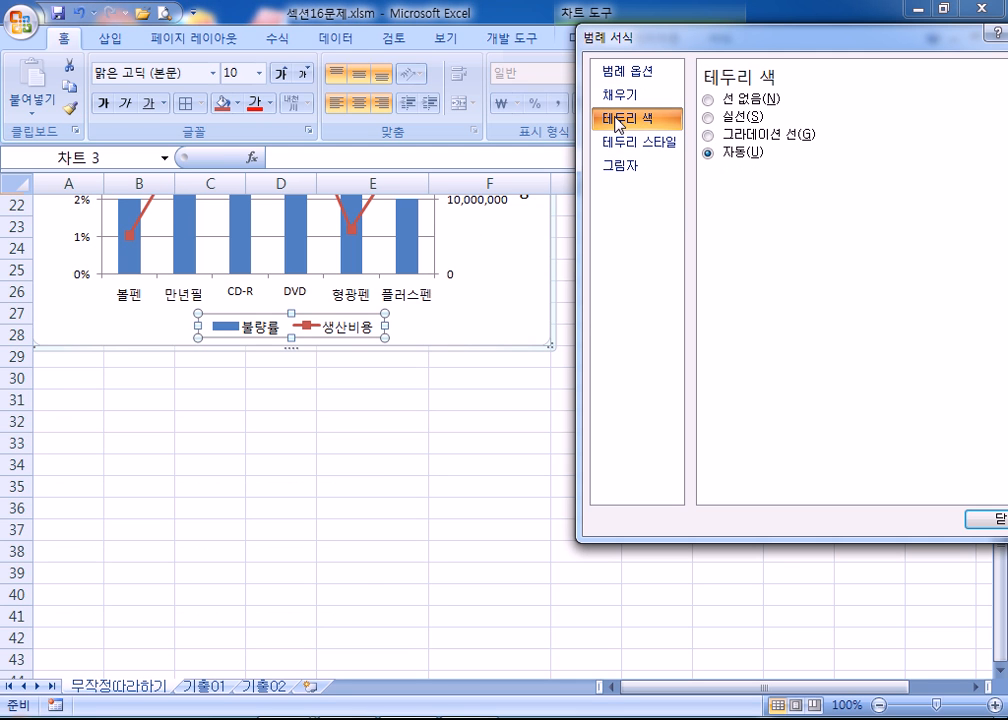
click(710, 117)
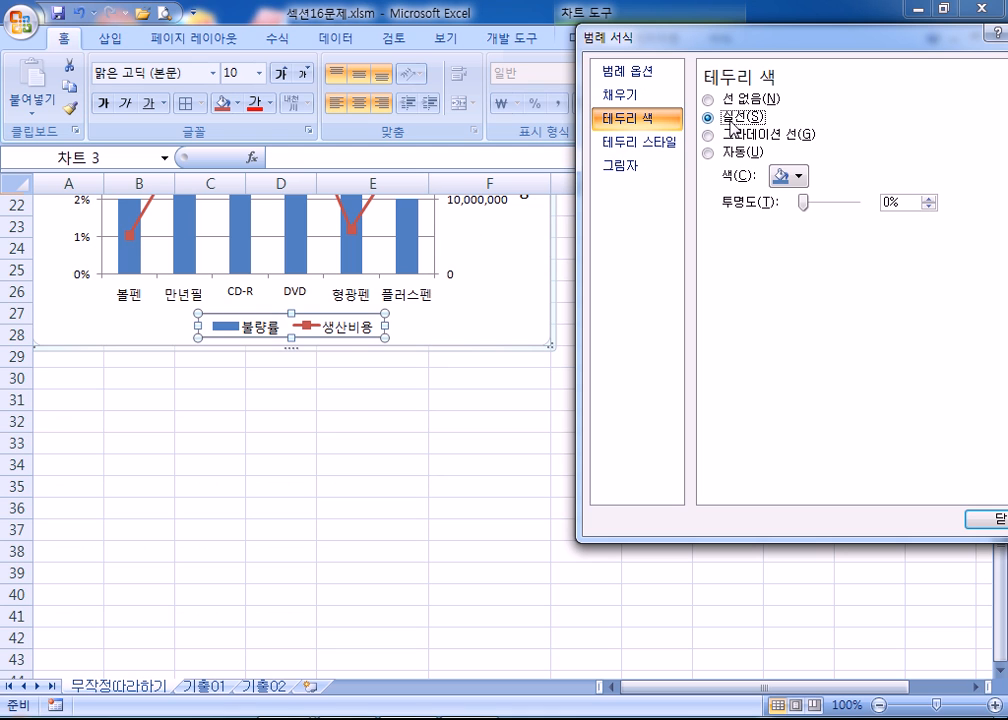
click(799, 178)
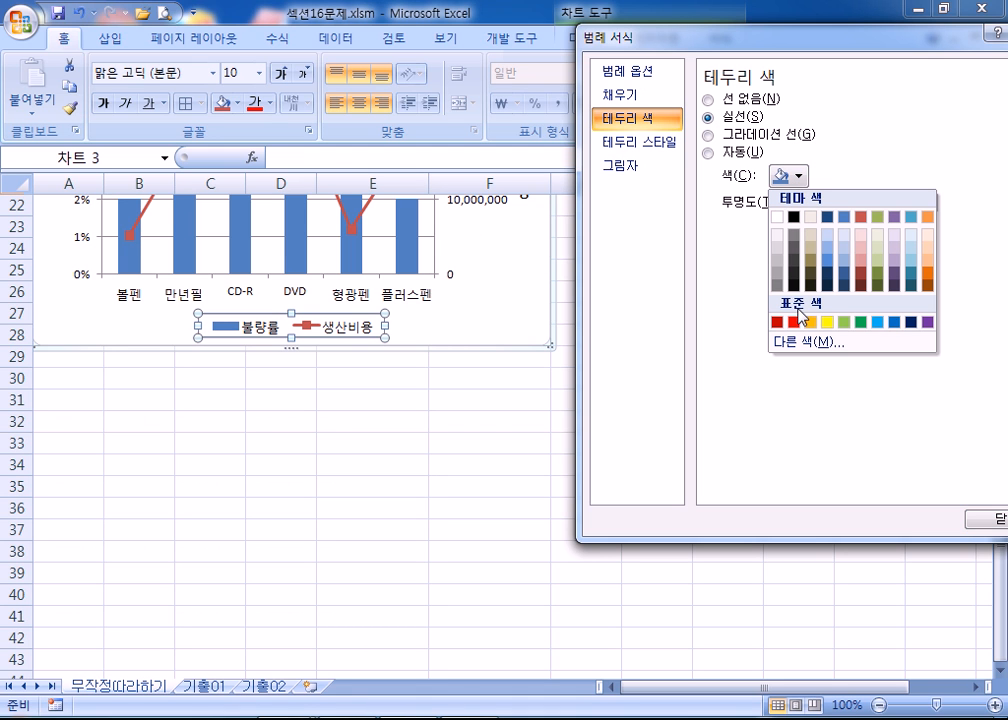
click(894, 321)
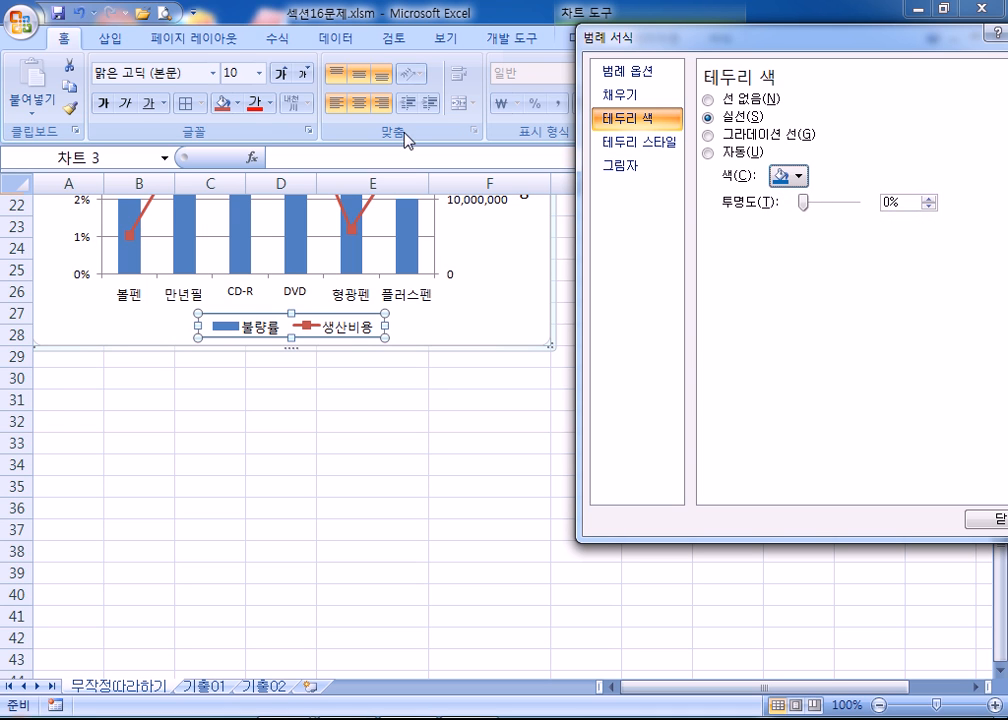
Format the legend text in the 궁서 font at size 13
click(214, 74)
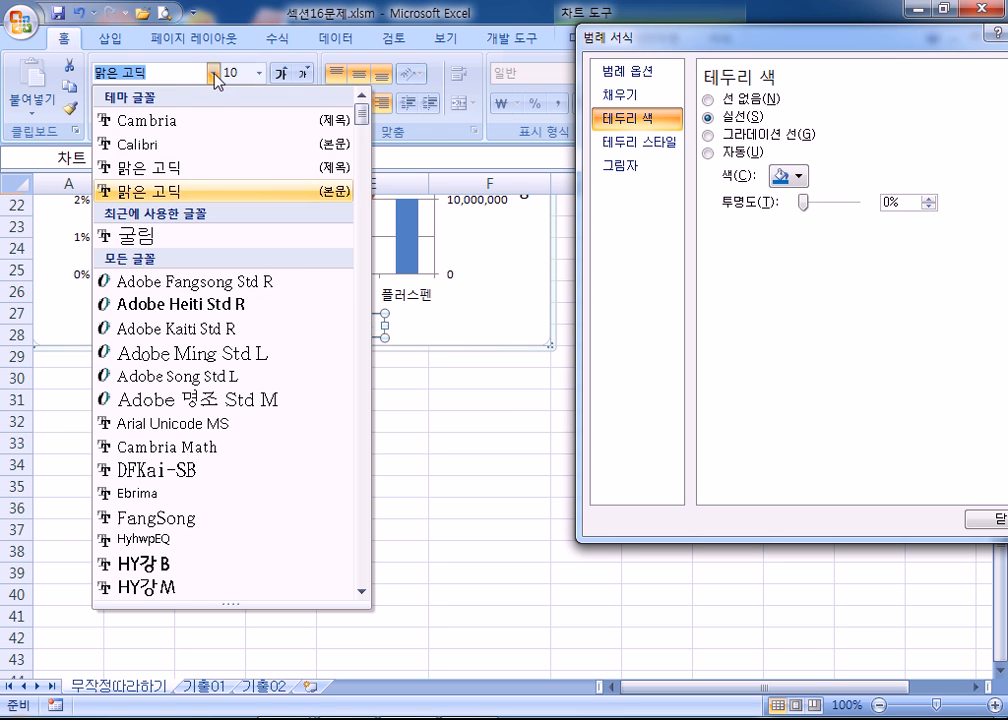
drag(364, 120, 360, 207)
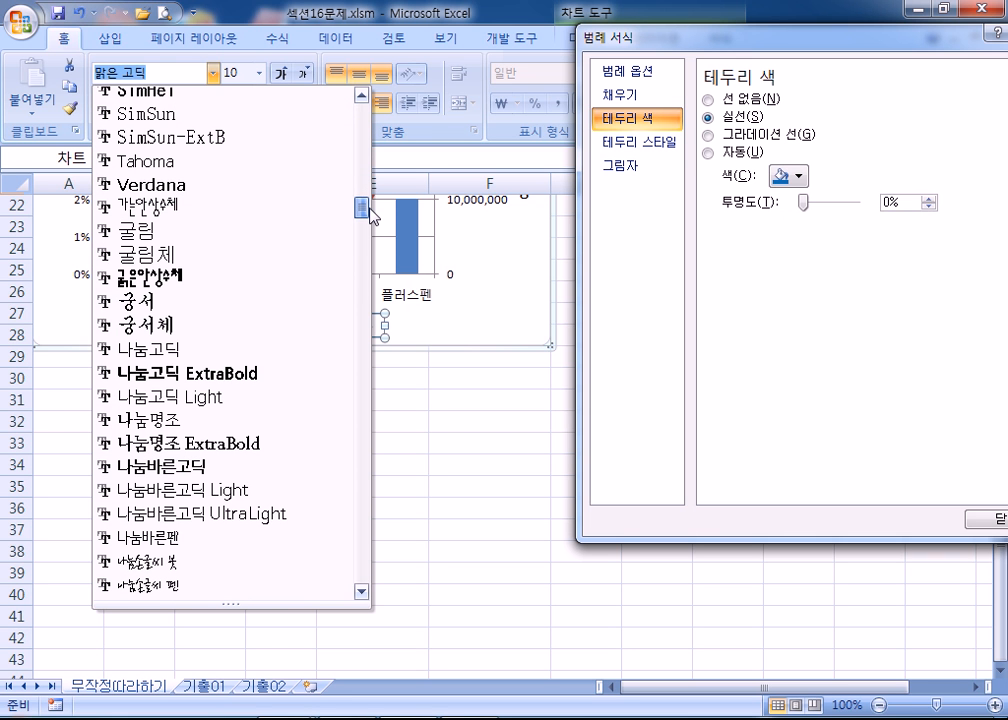
click(163, 302)
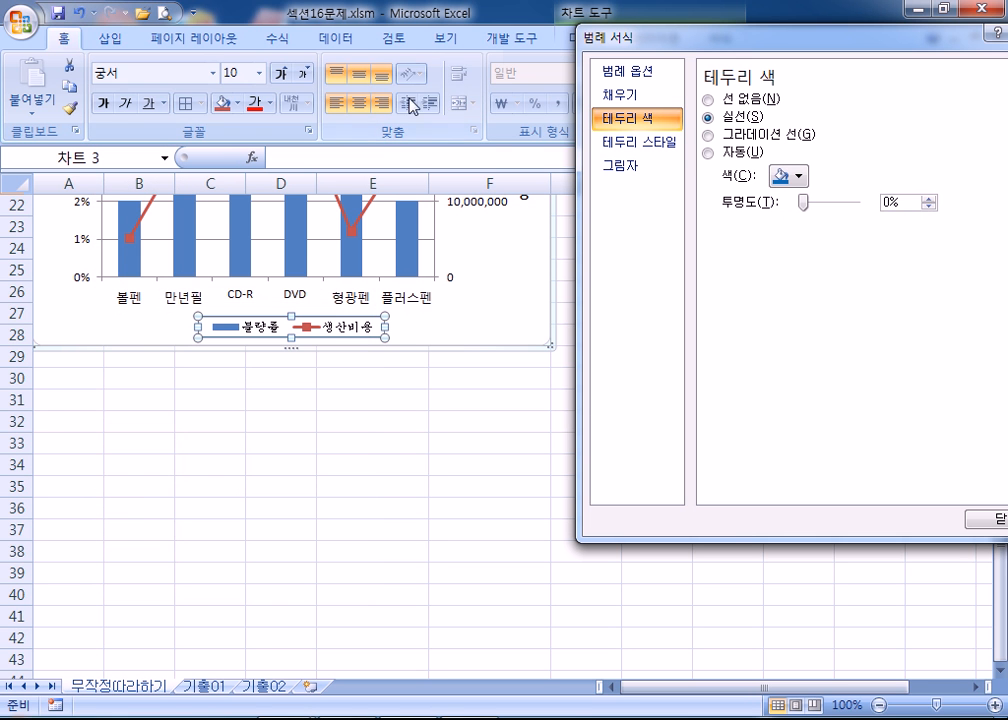
click(283, 74)
click(283, 76)
click(283, 76)
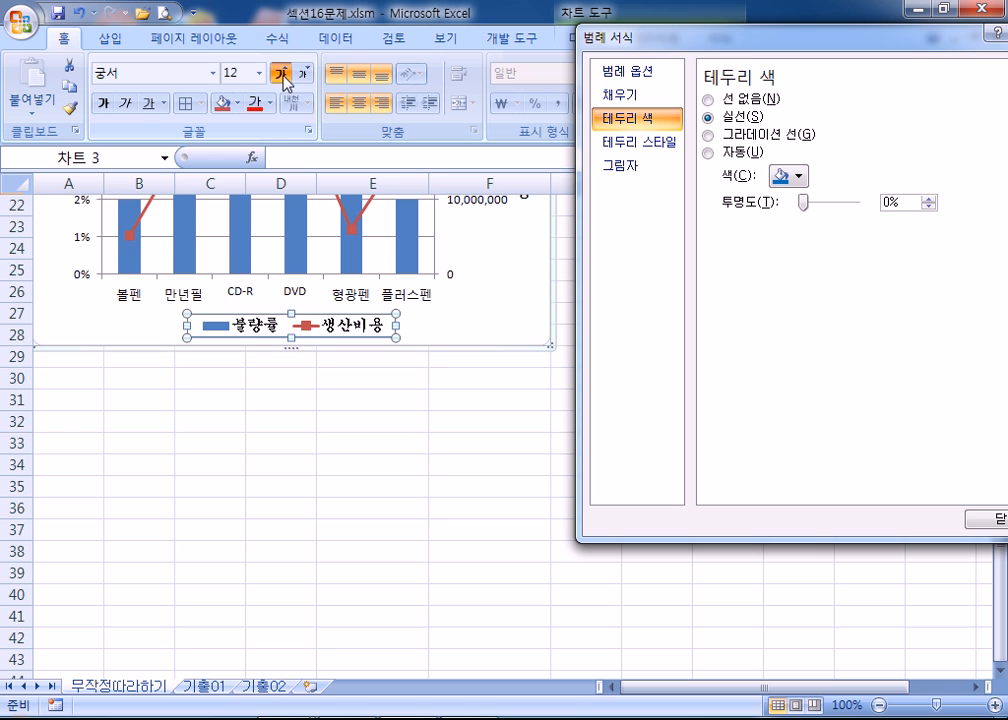
click(283, 76)
click(305, 76)
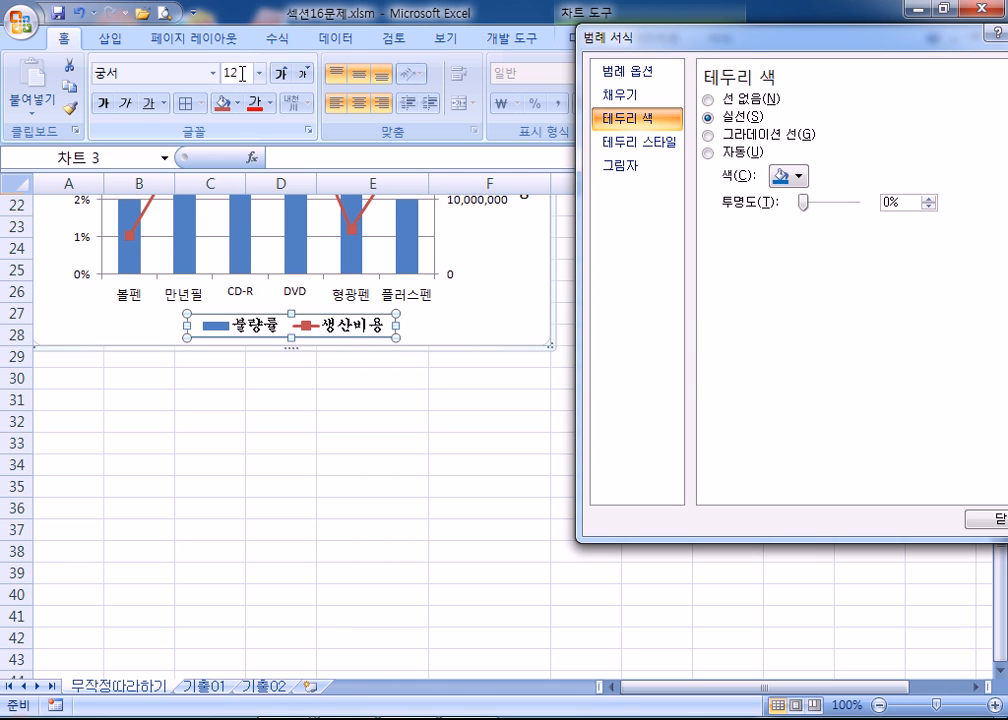
text(1)
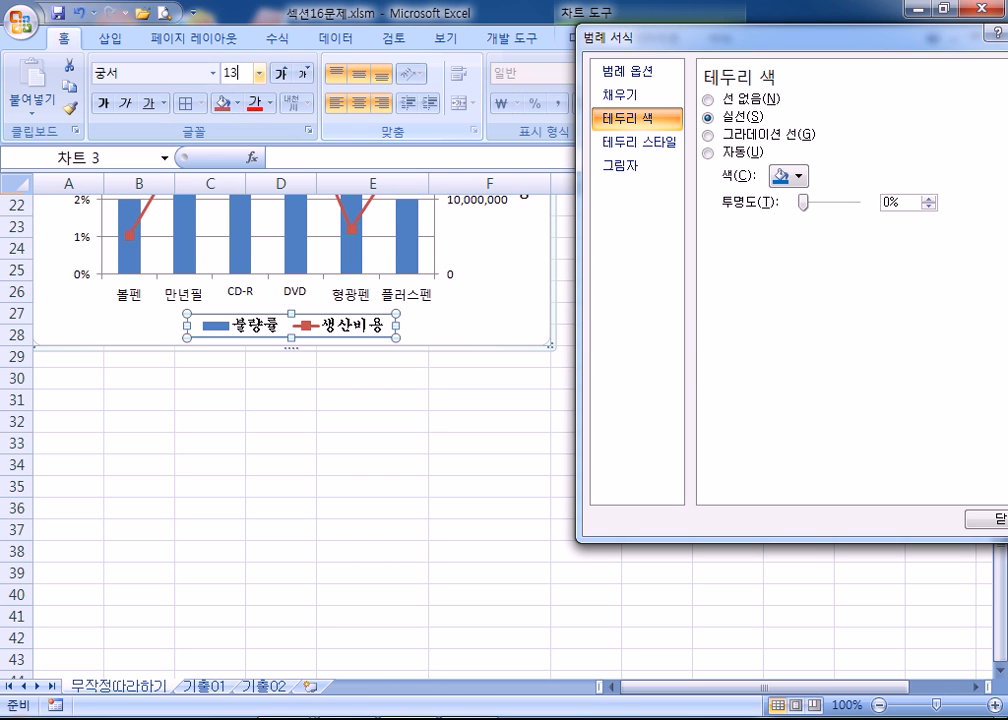
text(3)
key(Return)
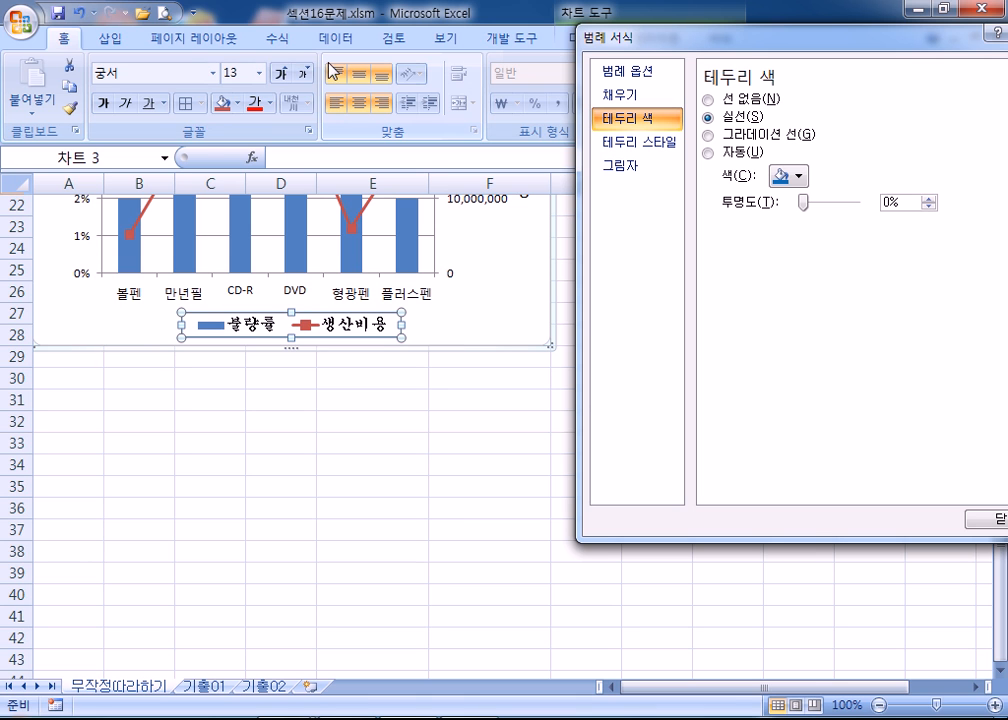
Make the chart legend's text bold
click(104, 104)
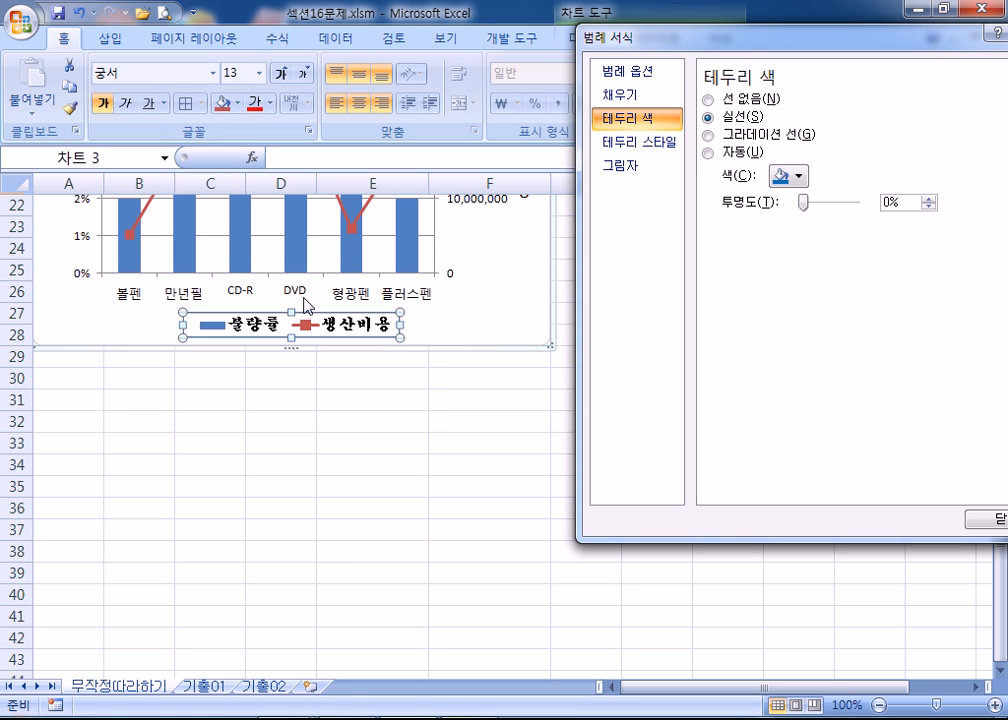
click(342, 338)
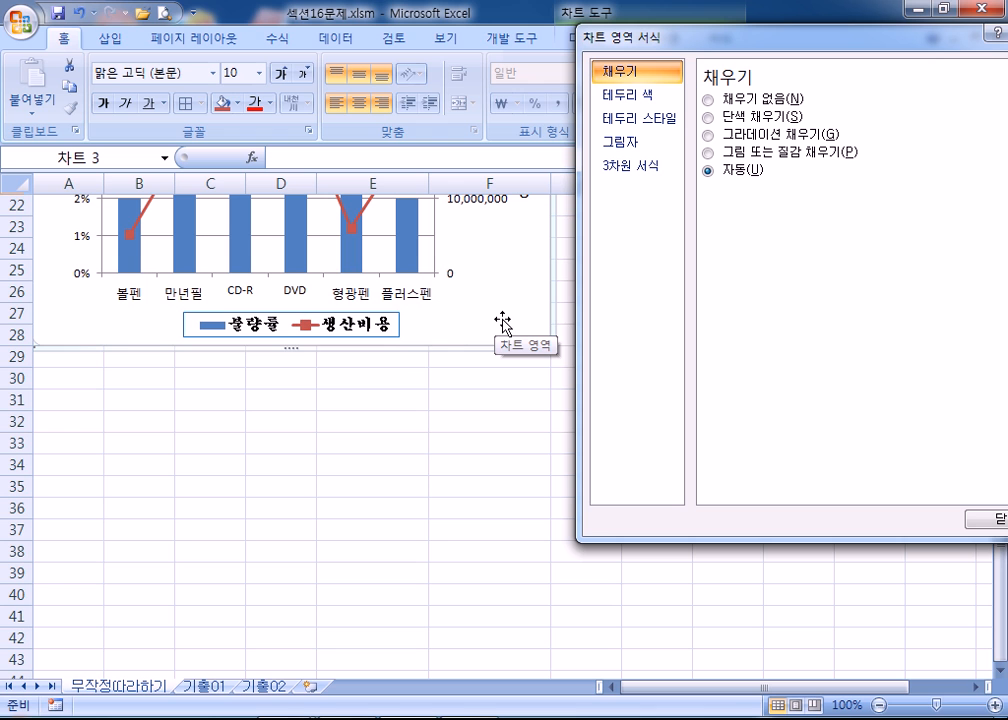
Add data labels to the 불량률 column series in the chart
scroll(296, 345, up, 2)
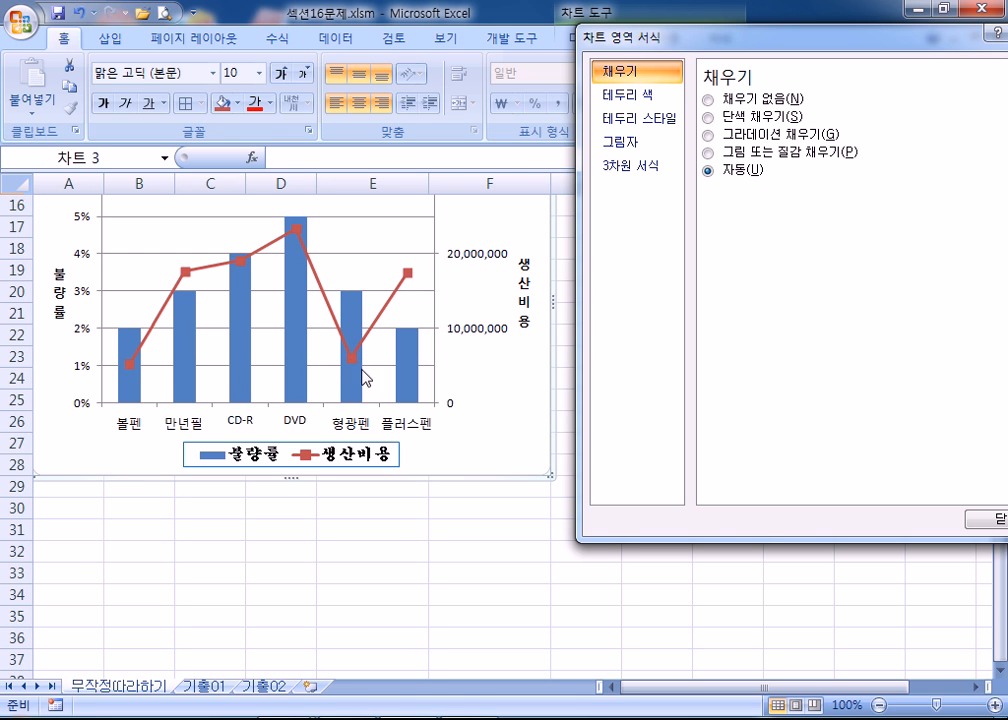
scroll(295, 360, up, 1)
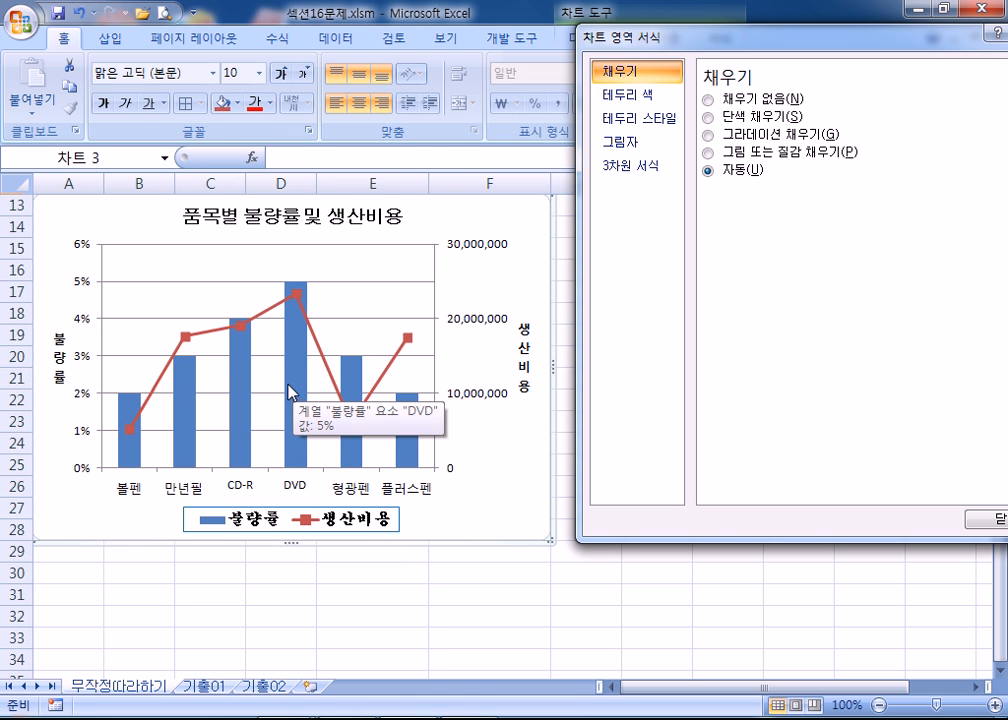
click(295, 380)
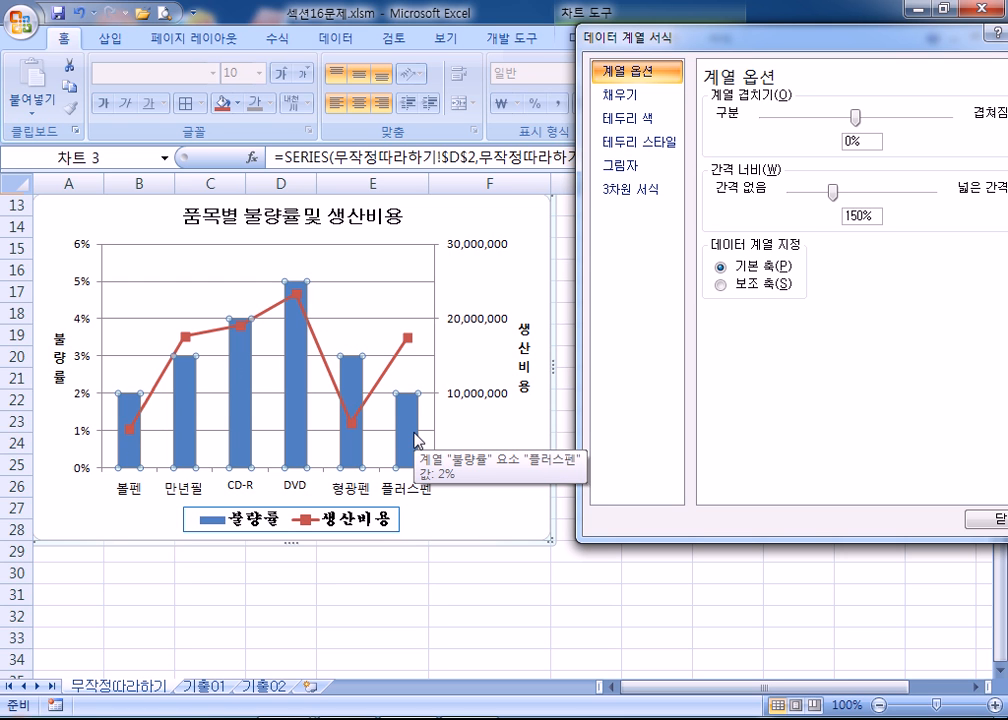
right_click(298, 379)
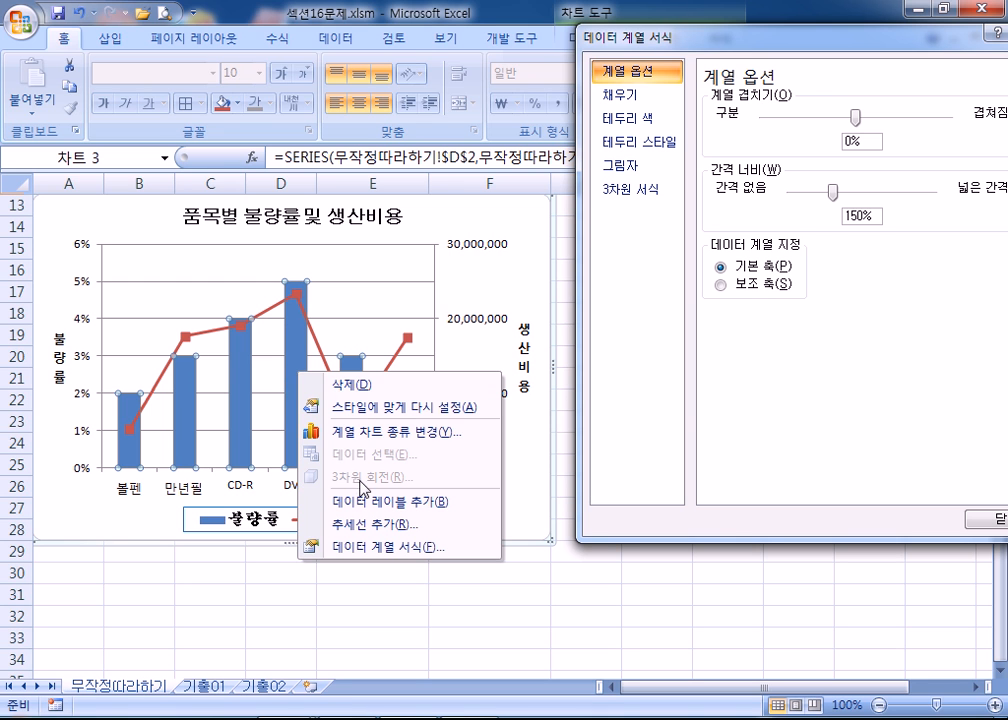
click(336, 503)
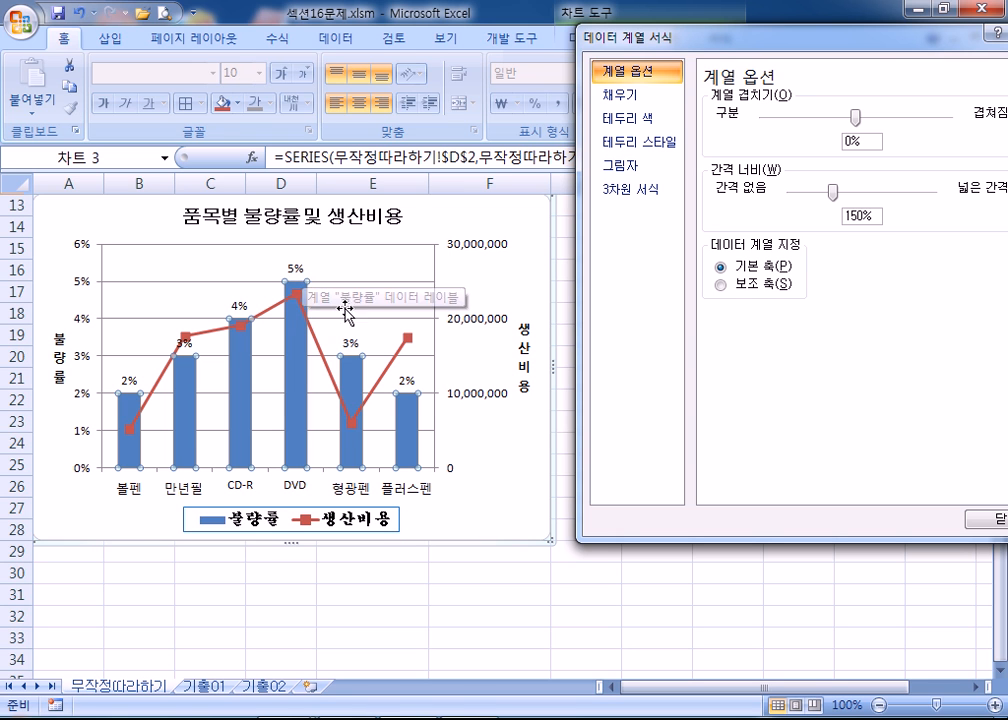
Set the 불량률 data labels' position to 바깥쪽 끝에, trying 가운데, 안쪽 끝에 and 축에 가깝게 for comparison
click(295, 270)
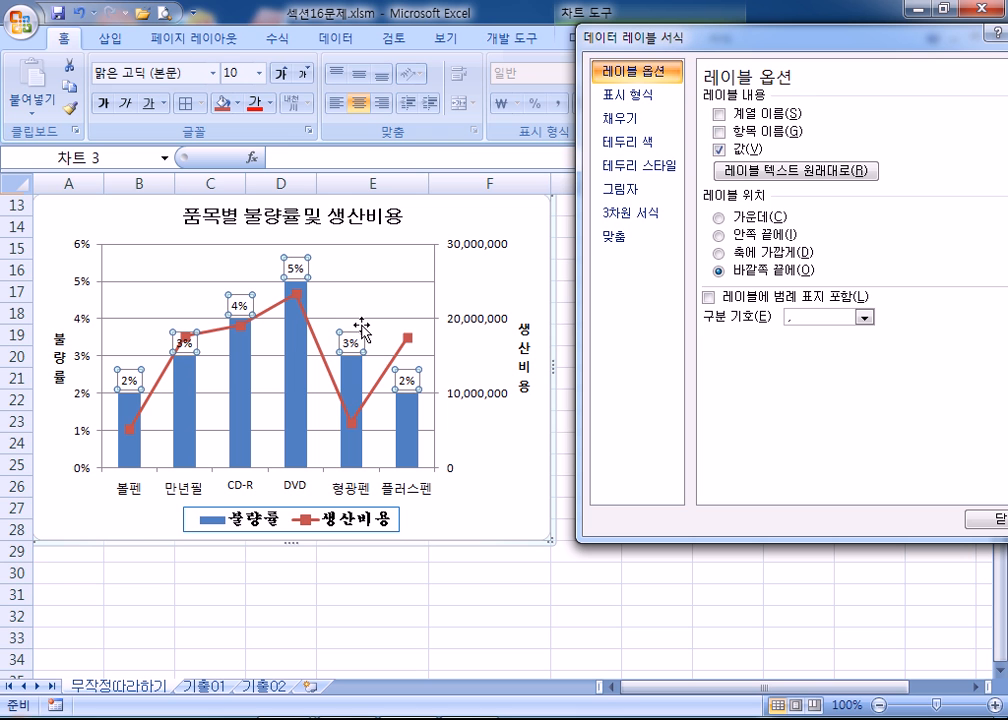
click(290, 365)
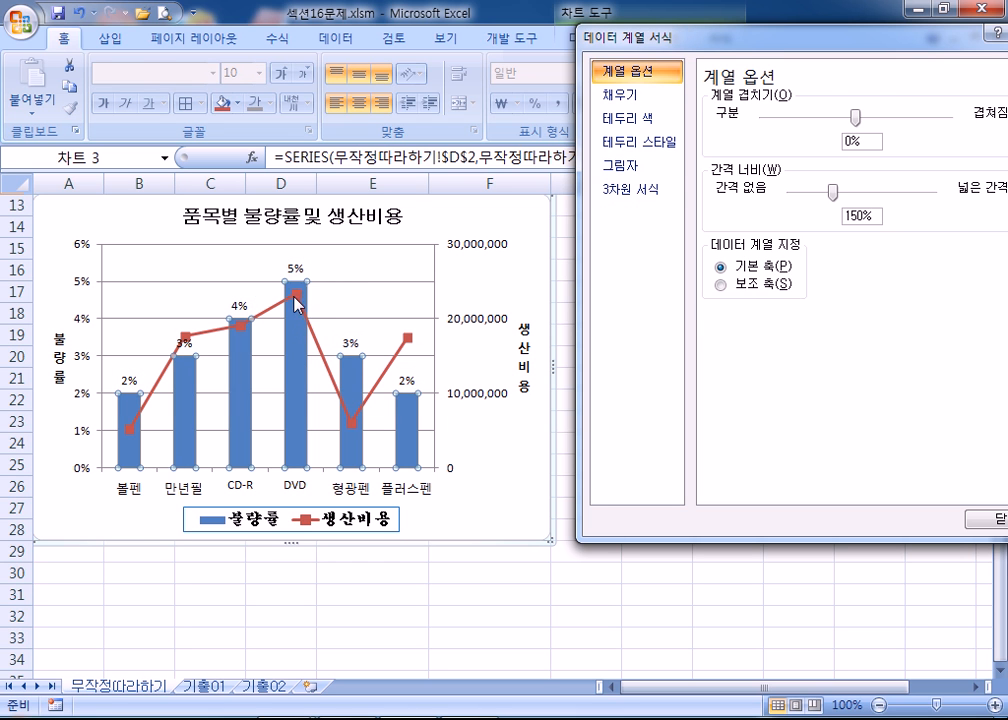
click(295, 268)
drag(707, 50, 635, 47)
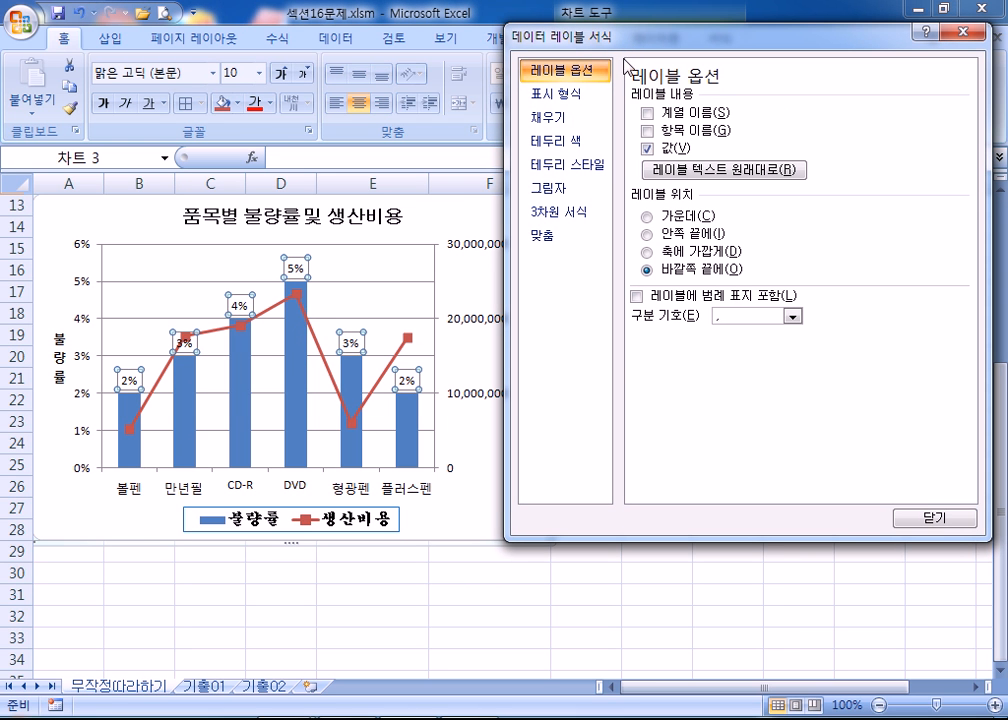
click(668, 216)
click(663, 235)
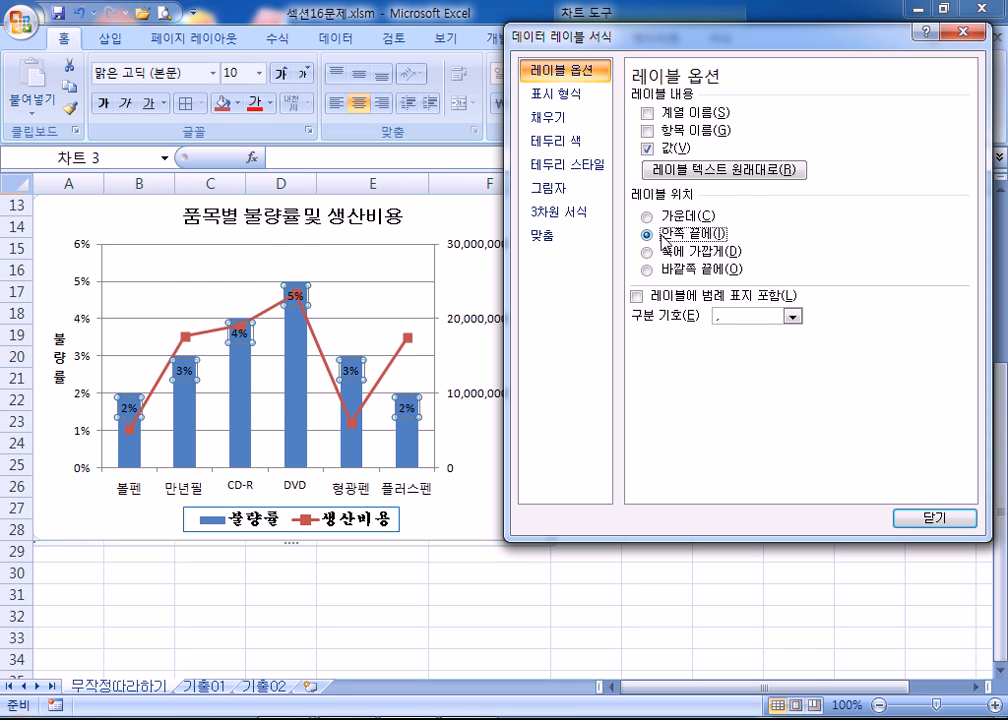
click(656, 254)
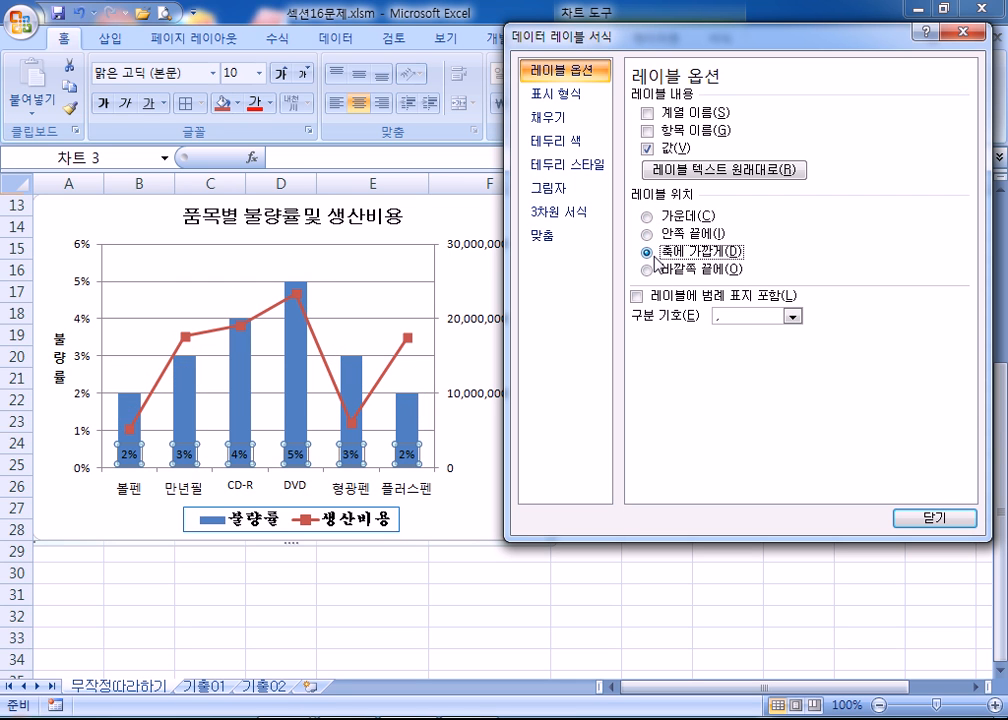
click(655, 268)
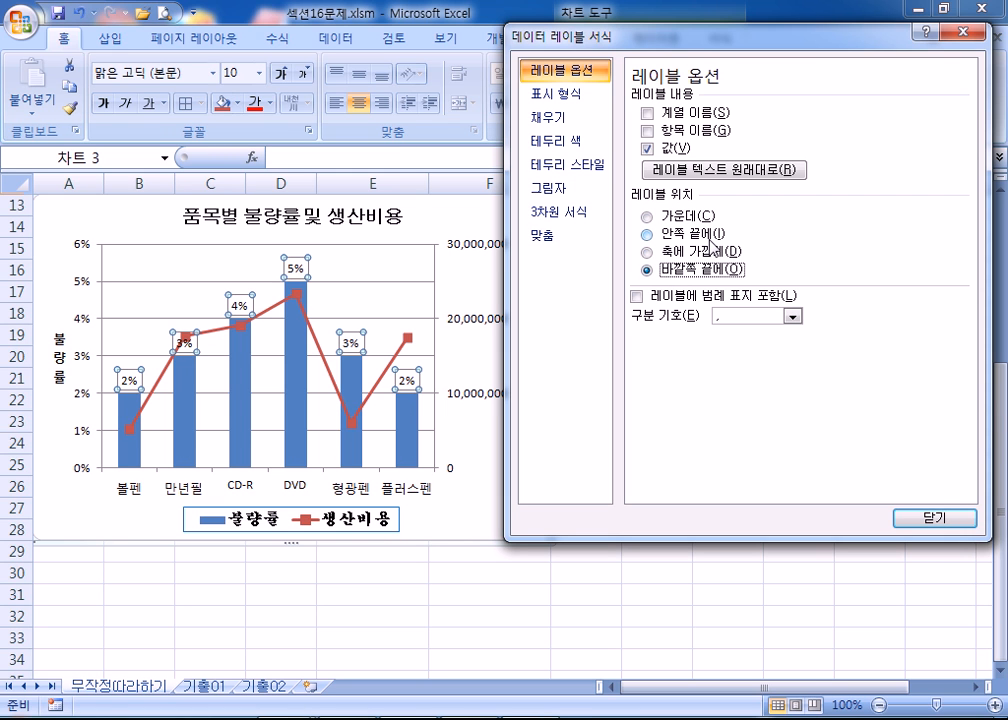
drag(574, 40, 456, 68)
key(Escape)
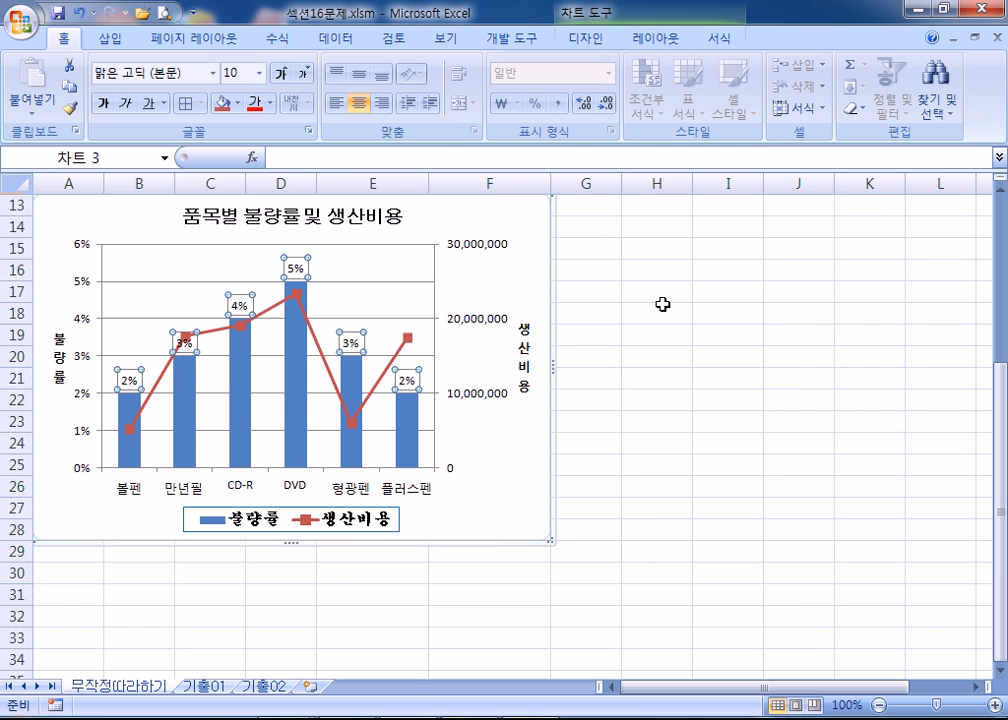
Reopen the formatting options of the 불량률 data labels, keeping the chart uncovered
click(382, 270)
click(300, 270)
key(ctrl+1)
drag(643, 58, 833, 44)
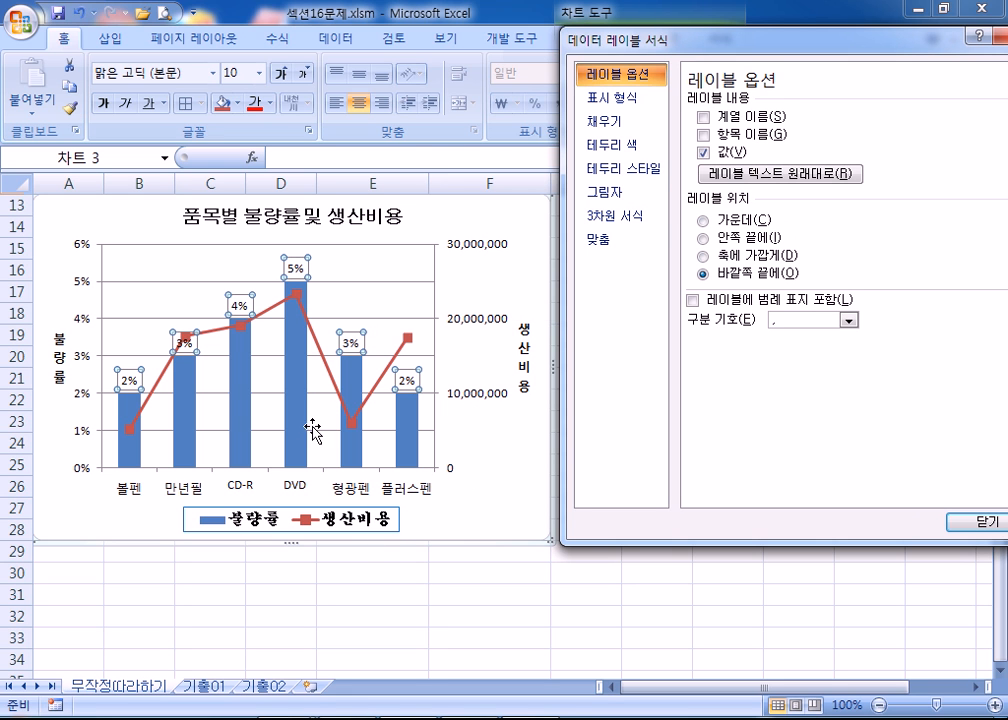
Set the line width of the 생산비용 series to 4 pt
click(321, 354)
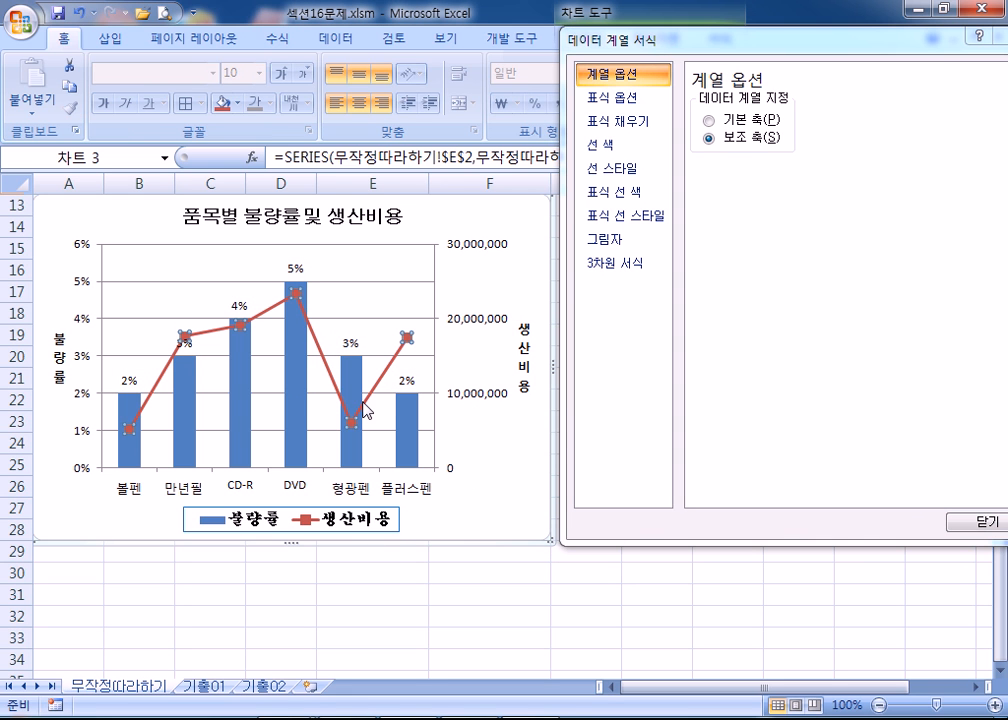
click(383, 281)
click(316, 345)
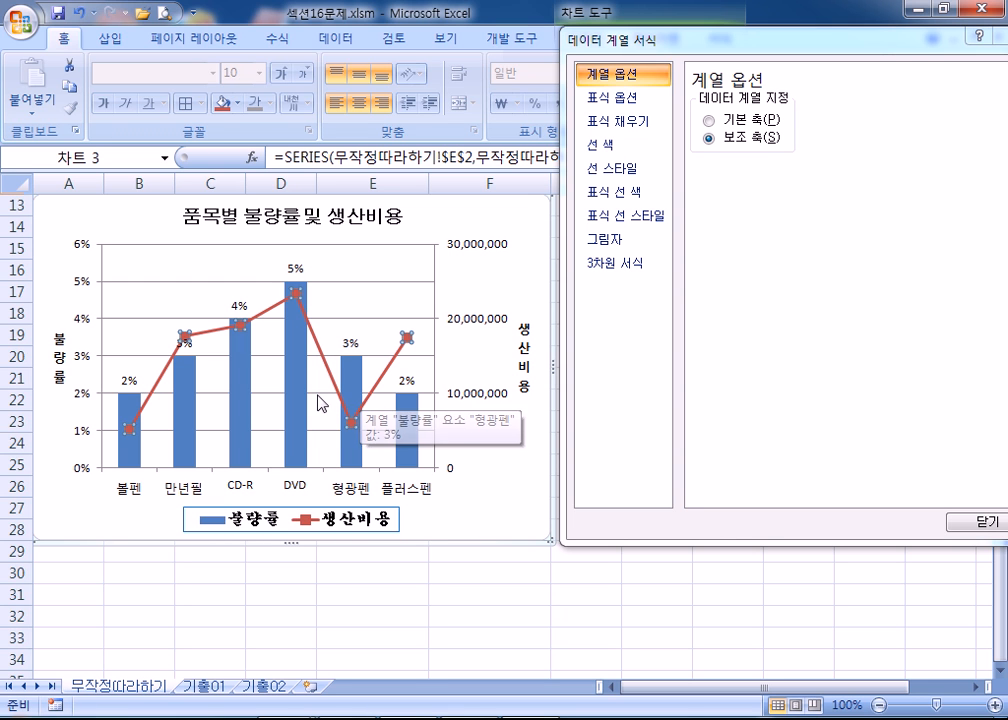
click(619, 152)
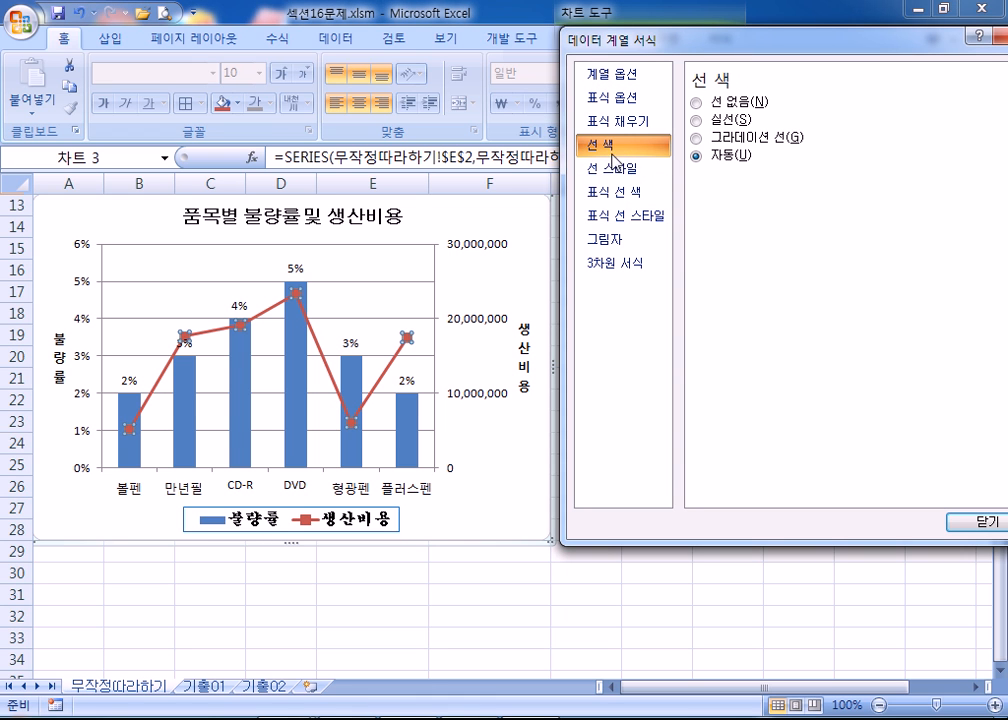
click(609, 183)
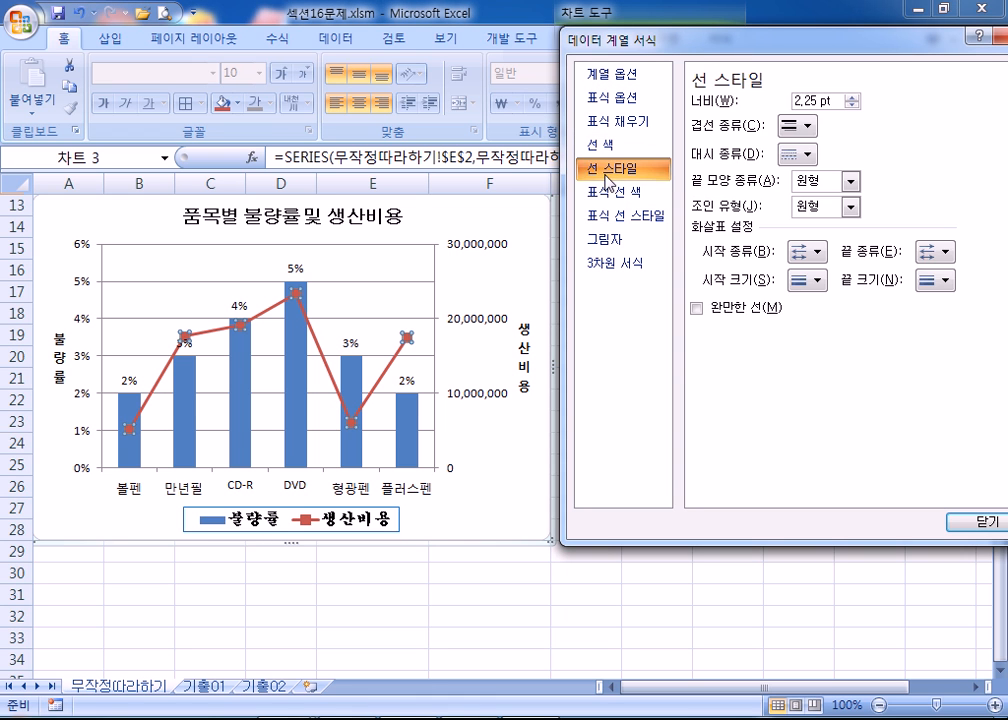
click(852, 97)
click(852, 97)
click(852, 97)
click(852, 97)
click(852, 97)
click(852, 97)
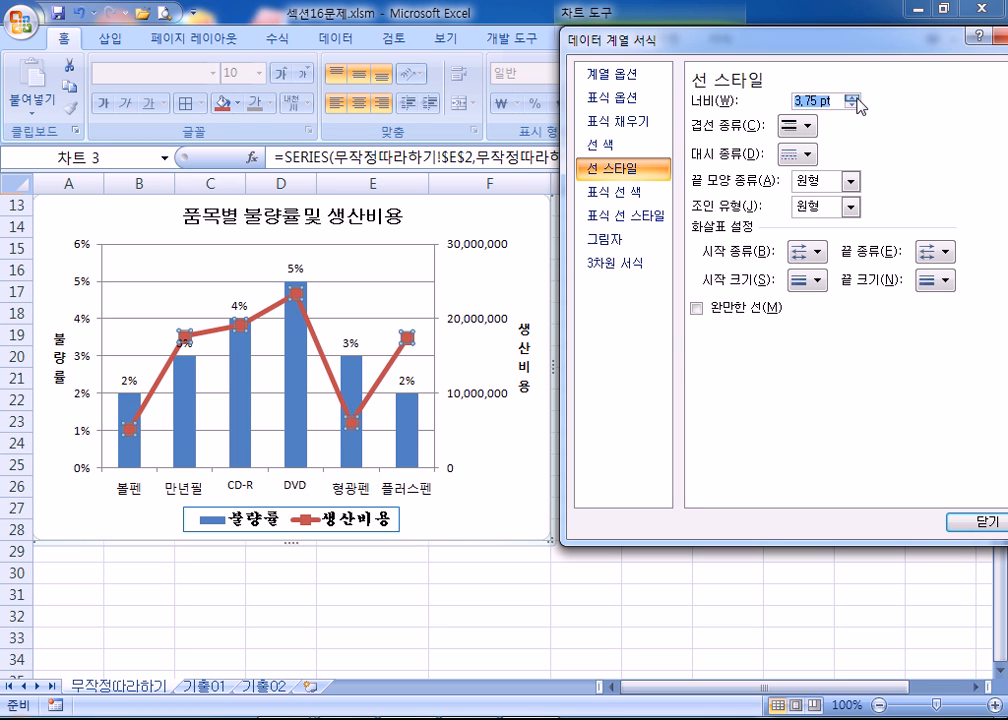
click(852, 97)
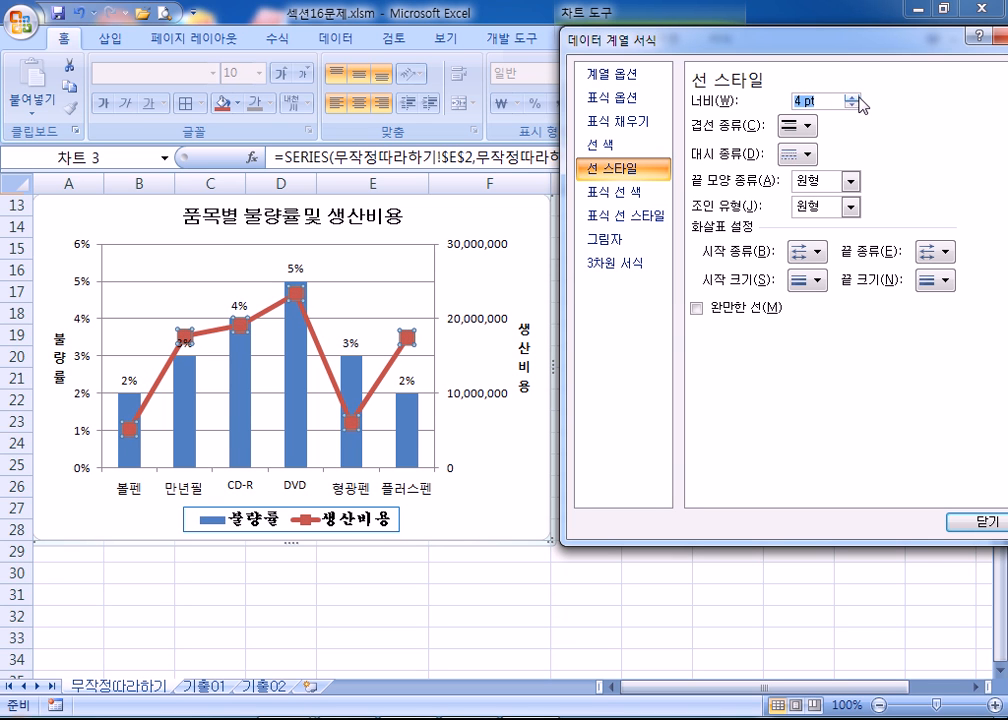
Colour the 생산비용 series line with the standard orange
click(614, 148)
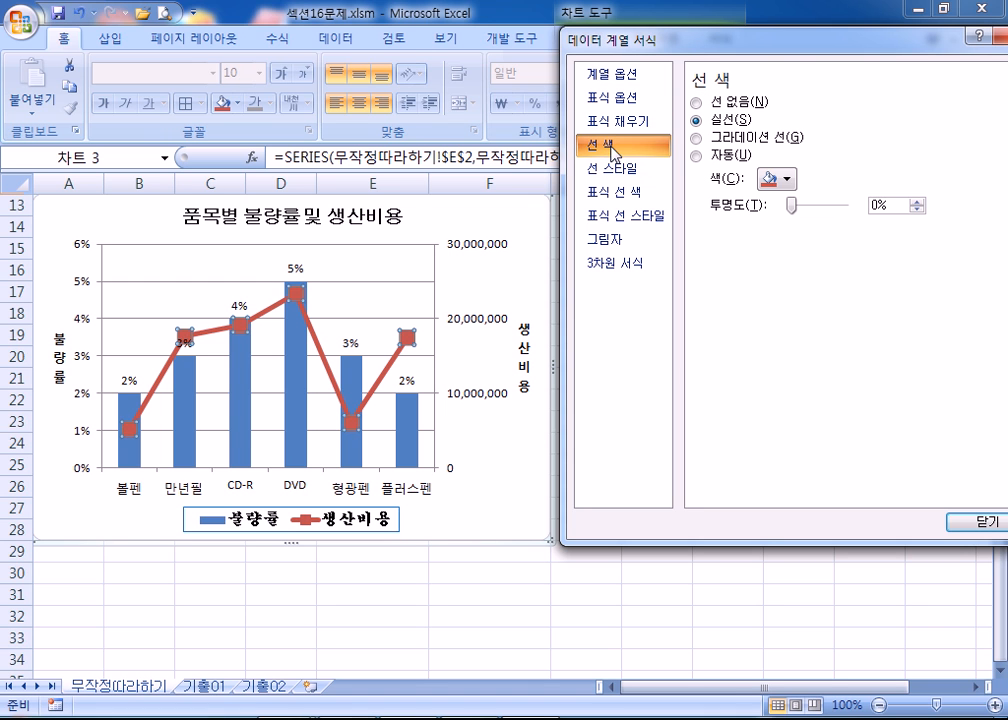
click(788, 180)
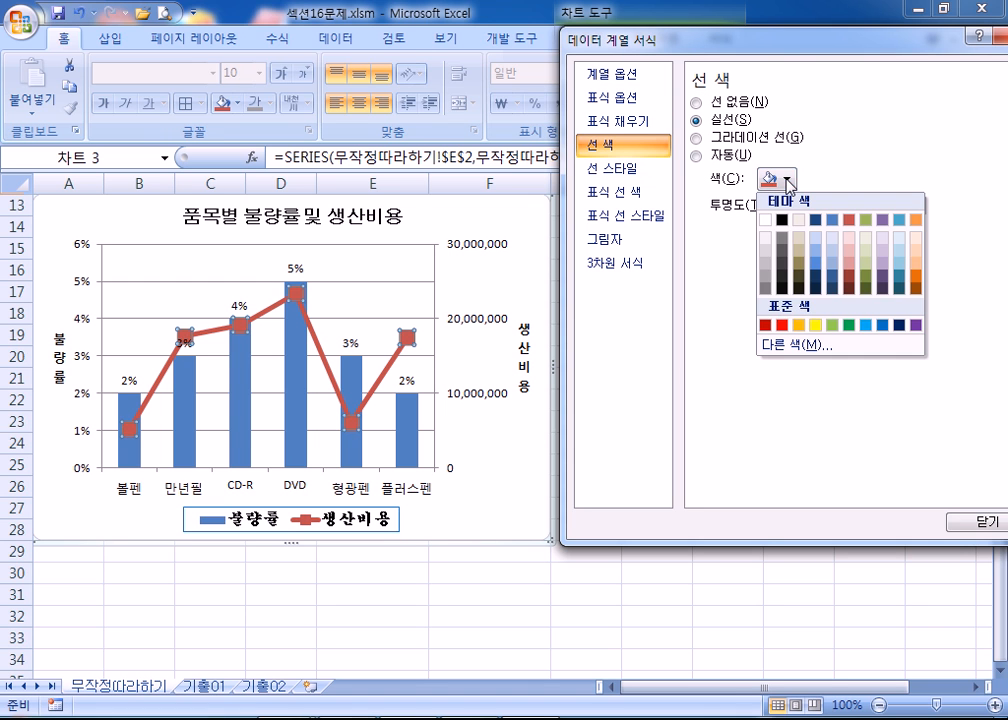
click(800, 328)
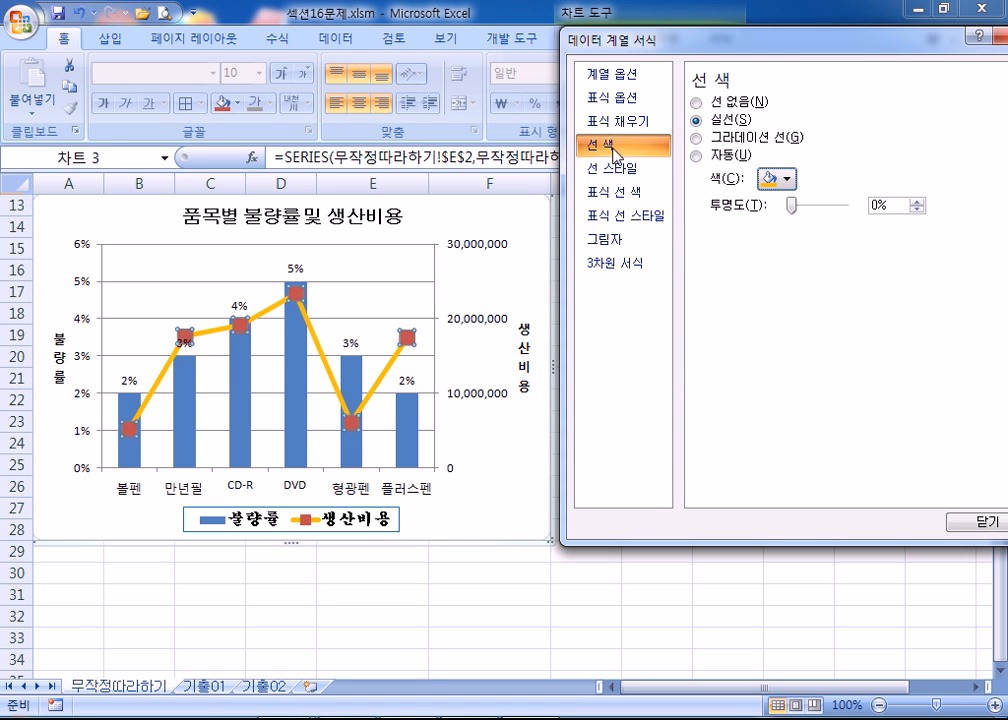
Turn on the smoothed line option (완만한 선) for the 생산비용 series
click(599, 168)
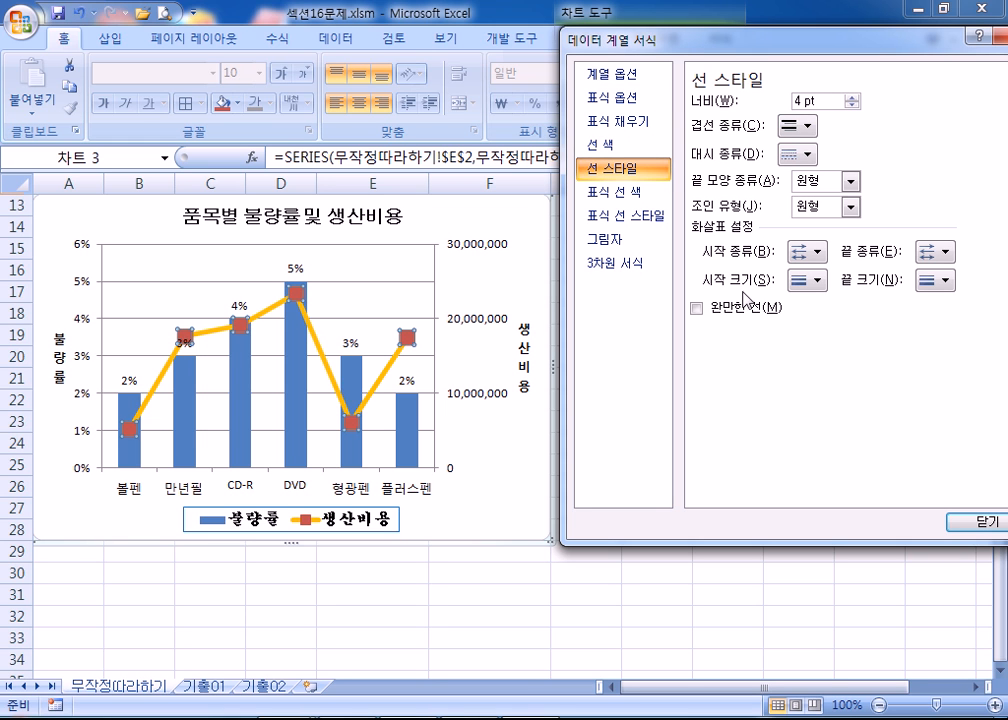
click(697, 310)
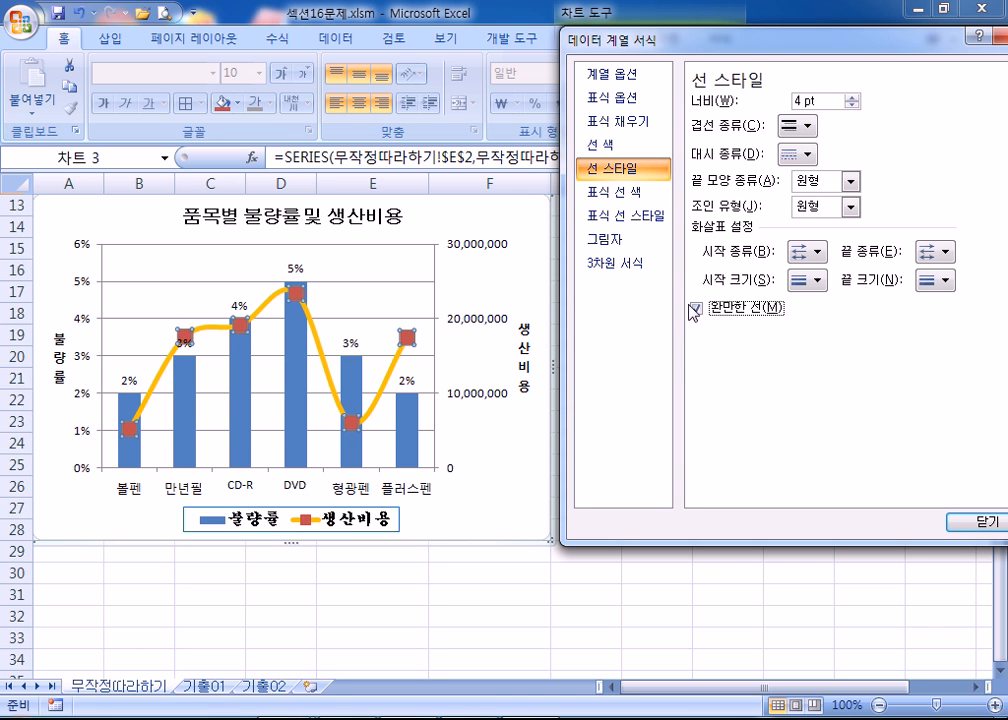
drag(664, 40, 784, 91)
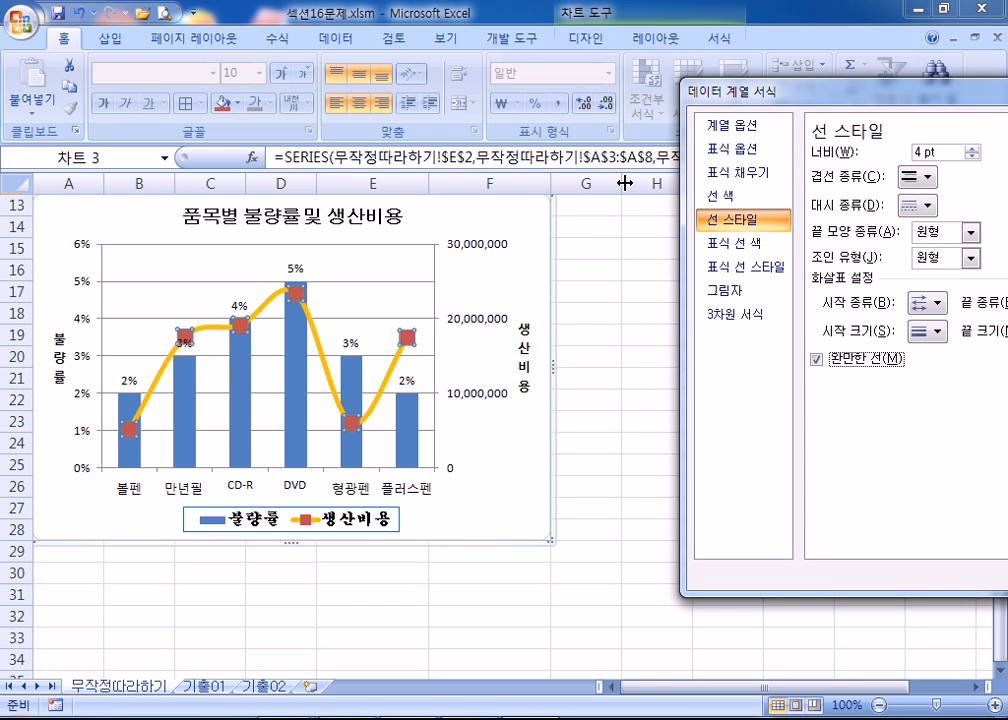
click(518, 295)
scroll(515, 310, up, 2)
scroll(466, 322, down, 2)
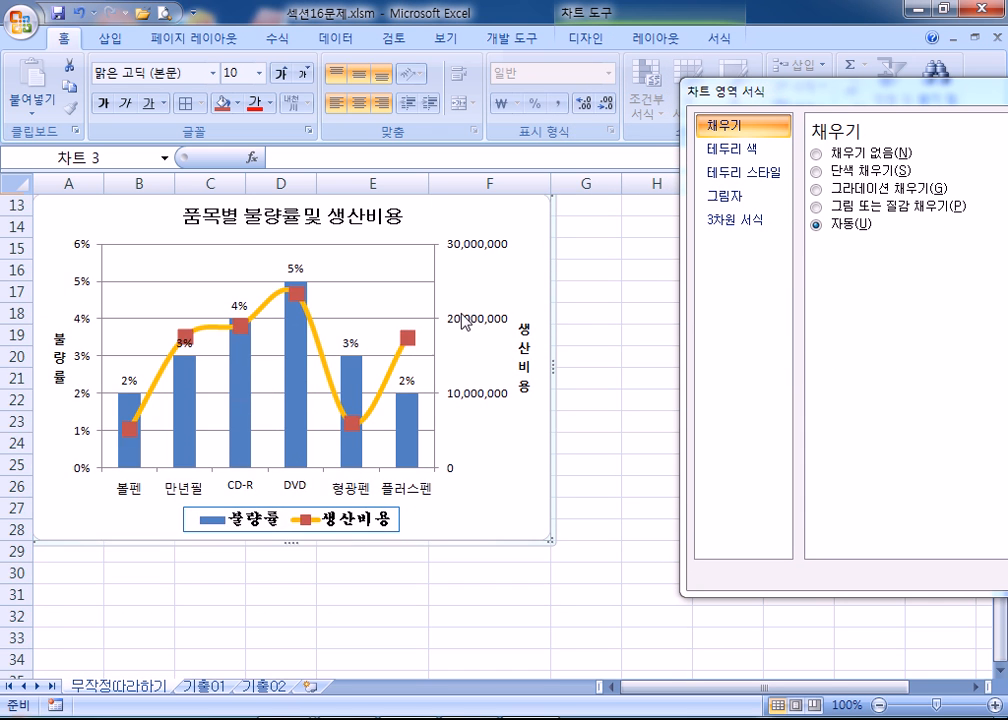
click(627, 480)
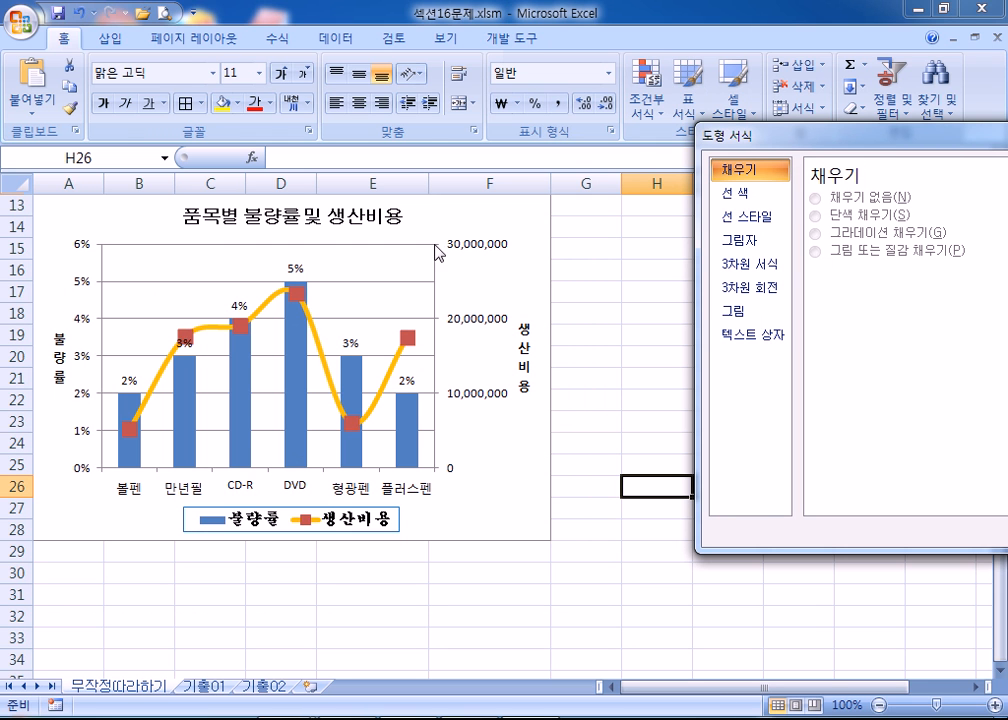
Give the chart area's border rounded corners (둥근 모서리)
click(499, 465)
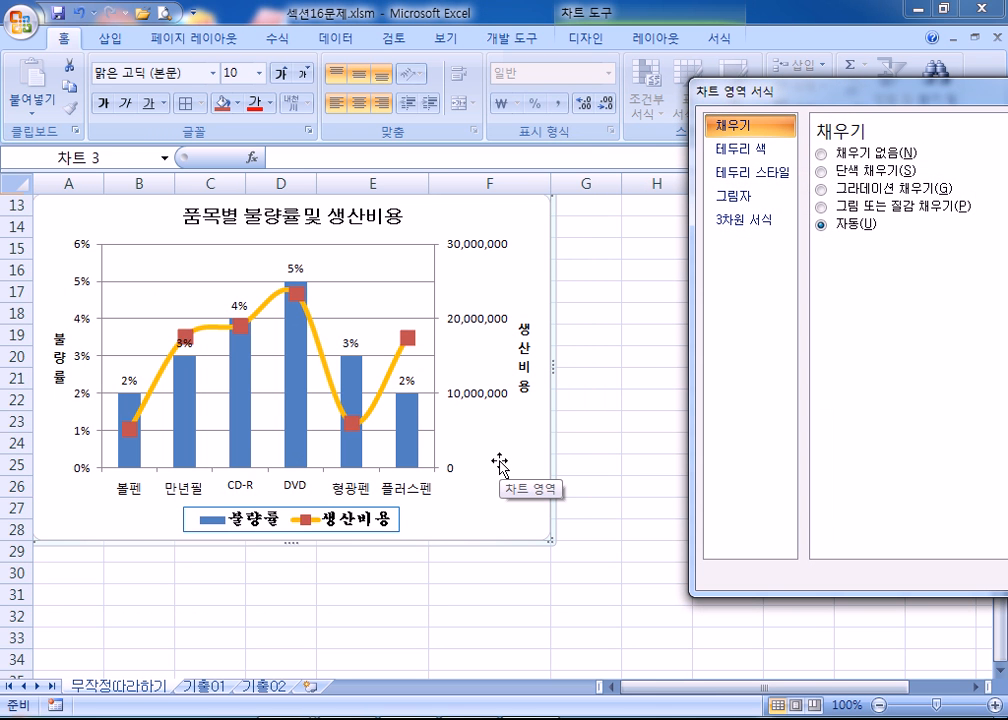
drag(815, 92, 750, 118)
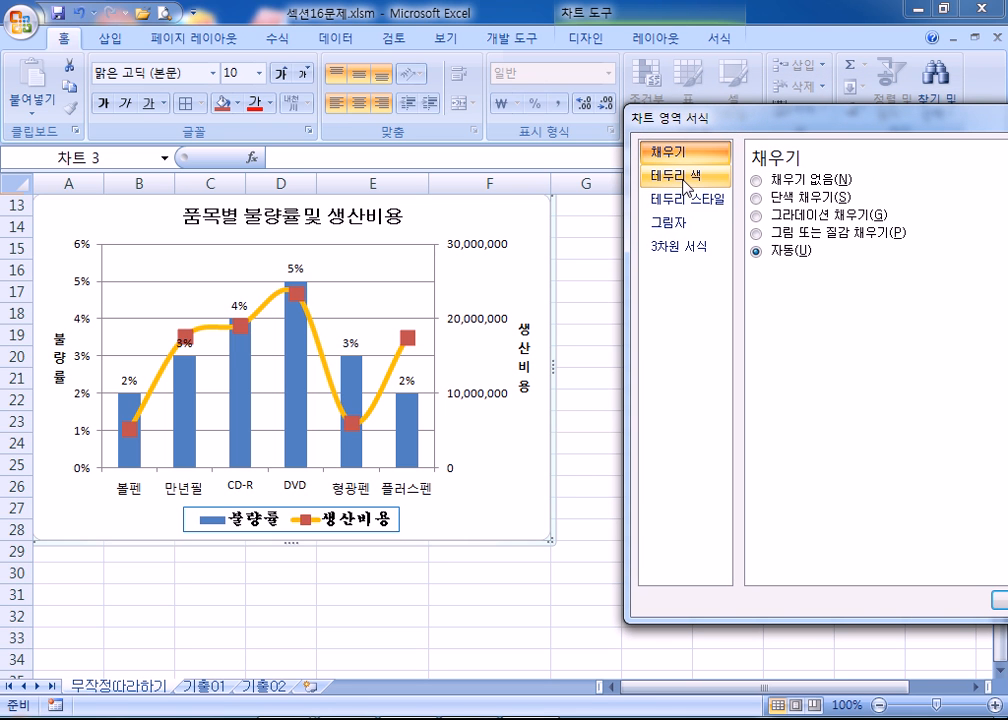
click(682, 198)
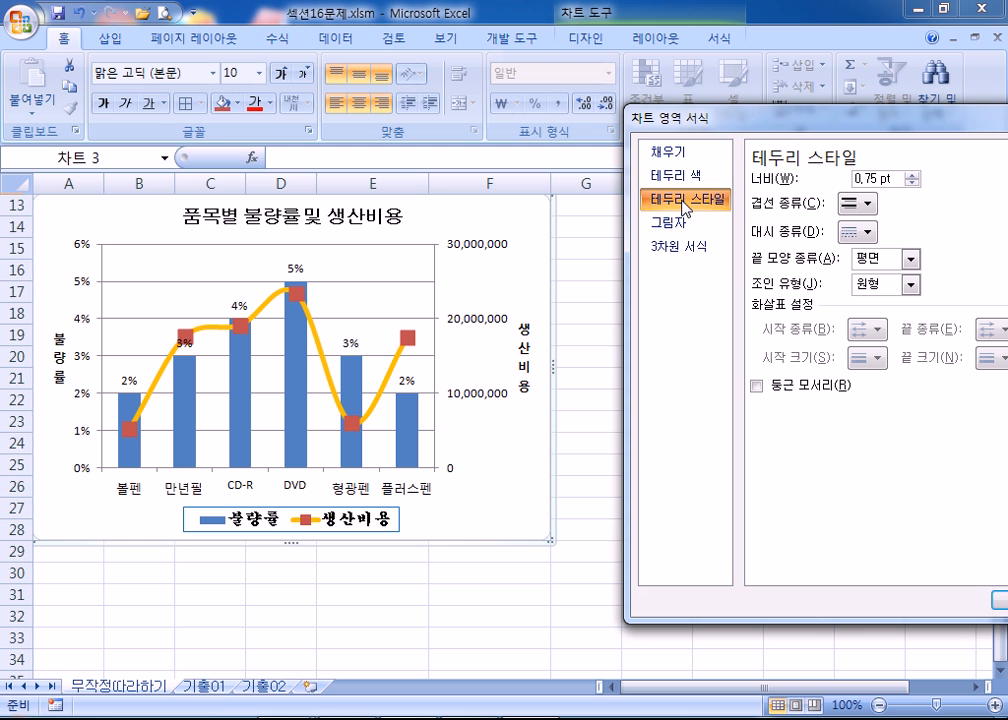
click(757, 386)
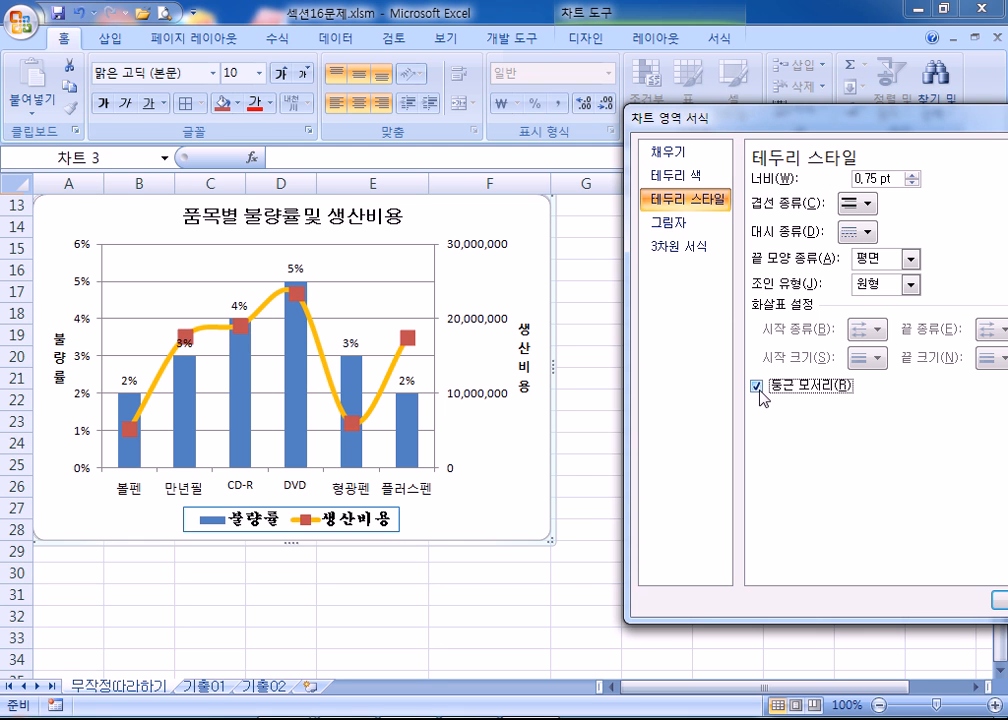
click(585, 580)
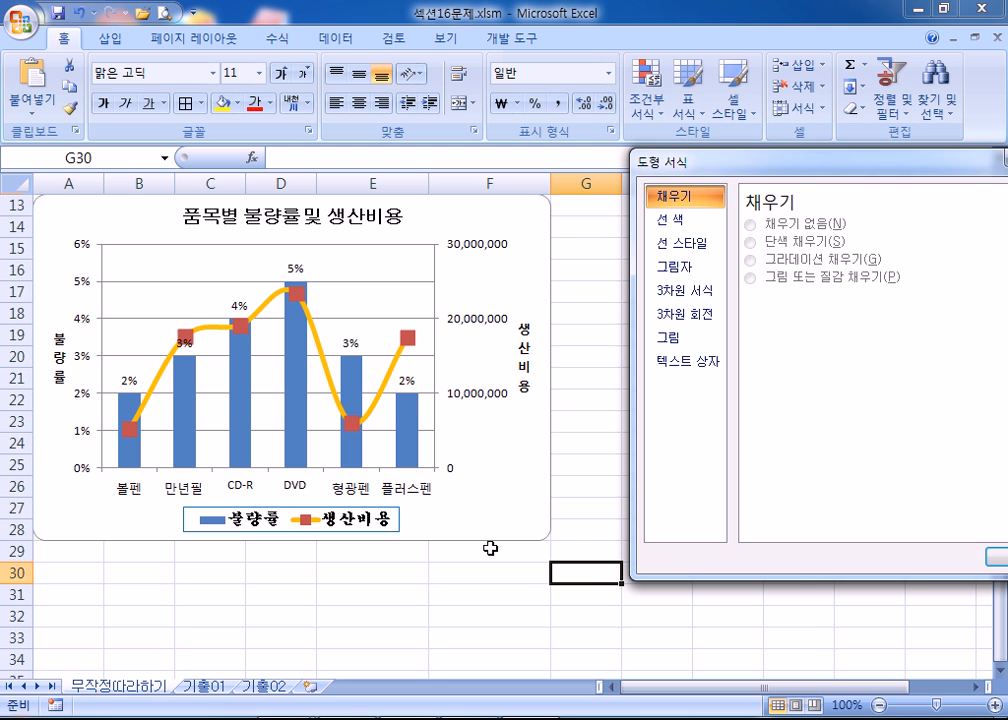
click(585, 266)
scroll(589, 281, up, 2)
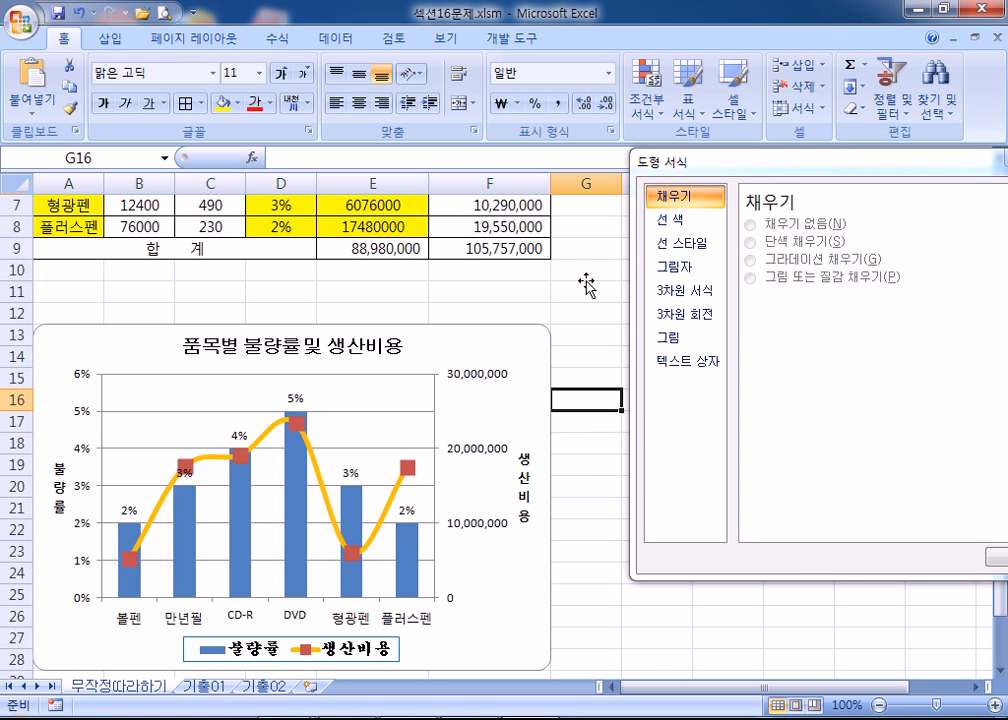
Turn off the rounded corners (둥근 모서리) of the chart area's border
scroll(562, 385, down, 4)
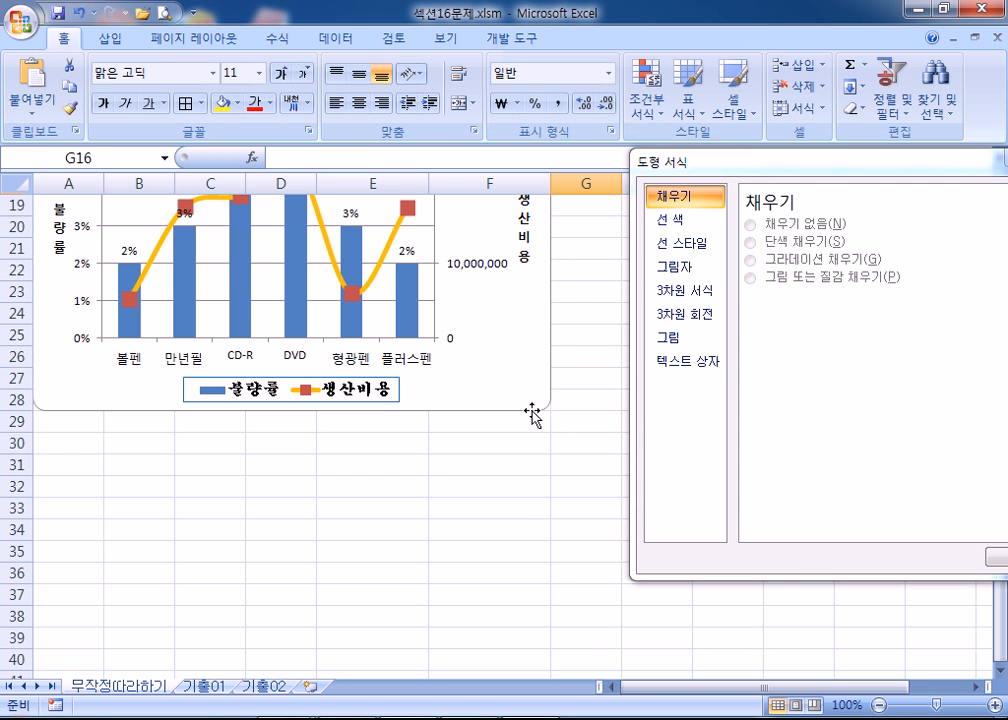
click(497, 392)
click(686, 200)
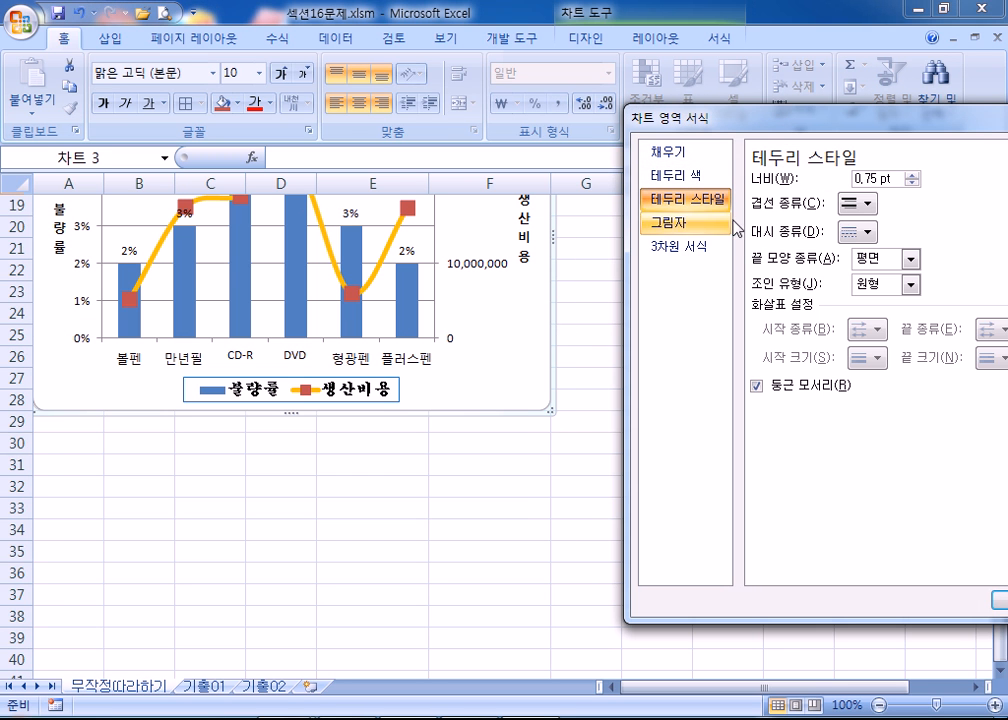
click(756, 385)
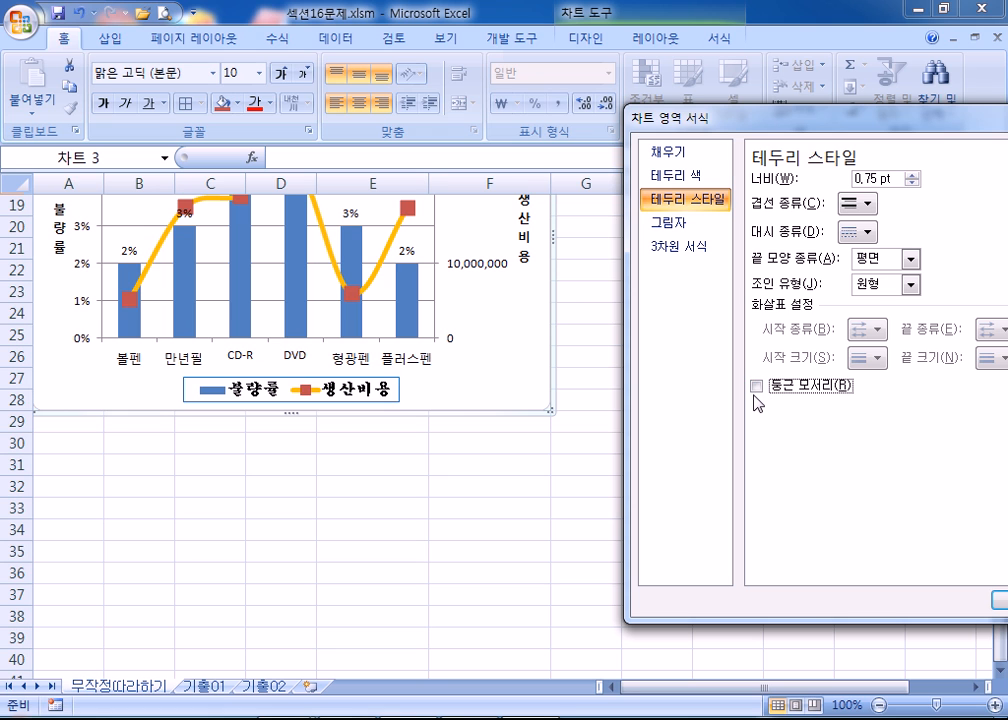
Apply the first outer (바깥쪽) shadow preset, offset toward the lower right, to the chart area
click(697, 228)
drag(800, 122, 769, 69)
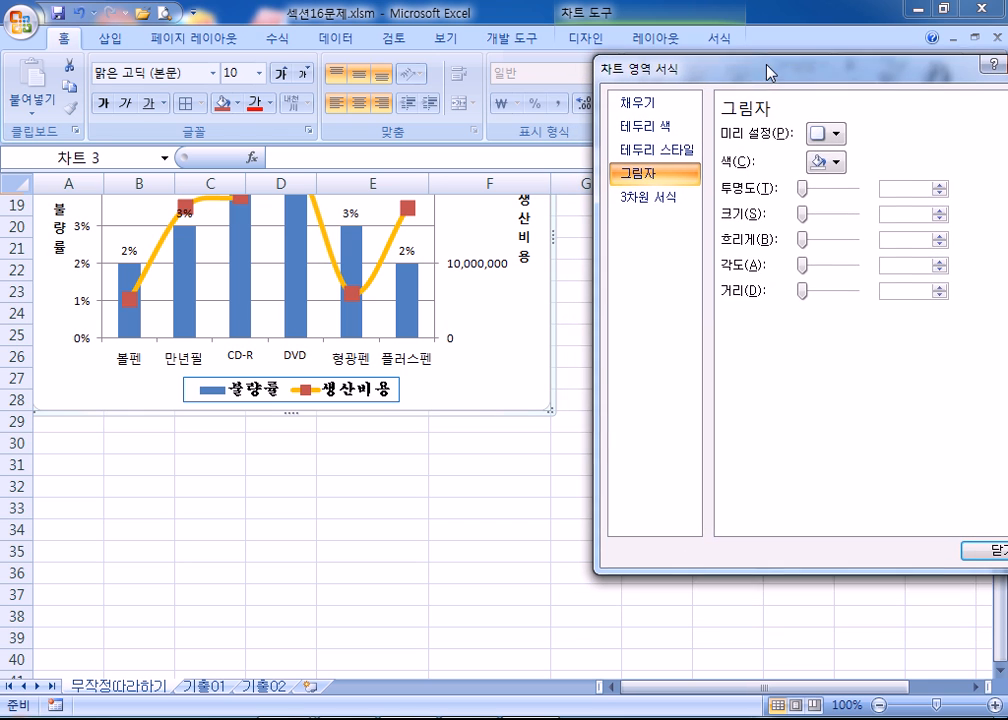
click(838, 128)
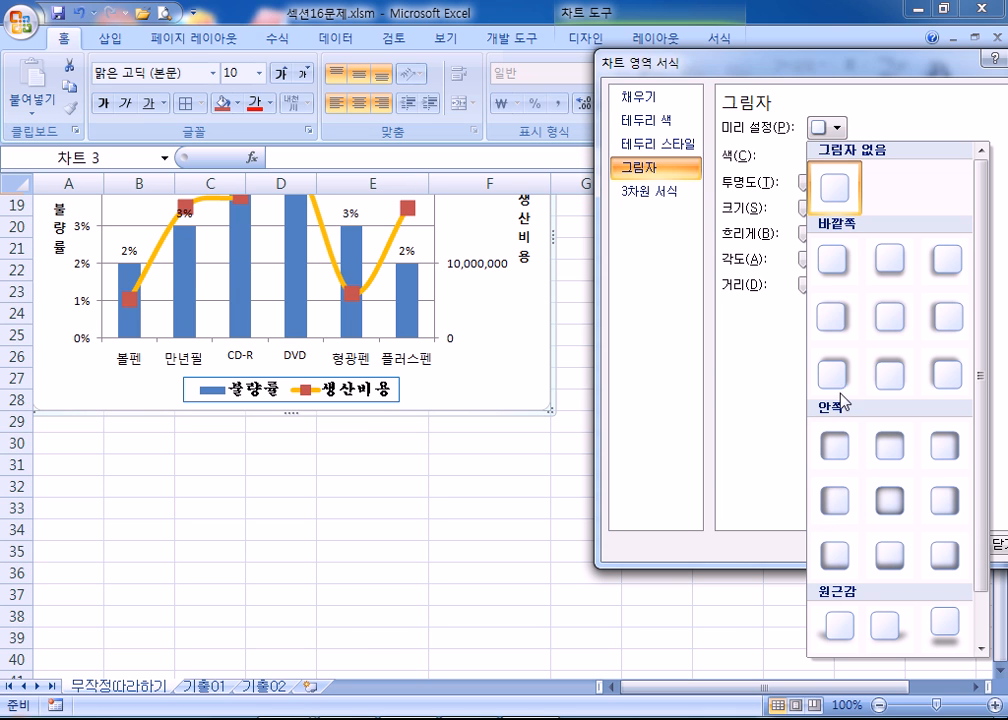
click(829, 262)
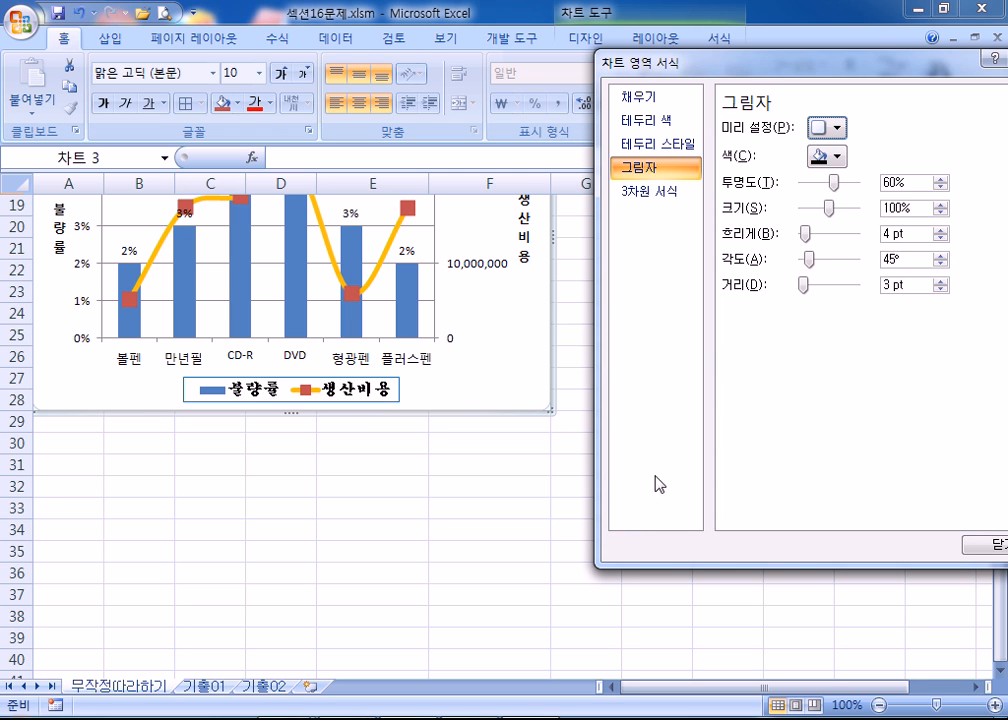
Turn on rounded corners (둥근 모서리) for the chart area's border and deselect the chart
click(648, 152)
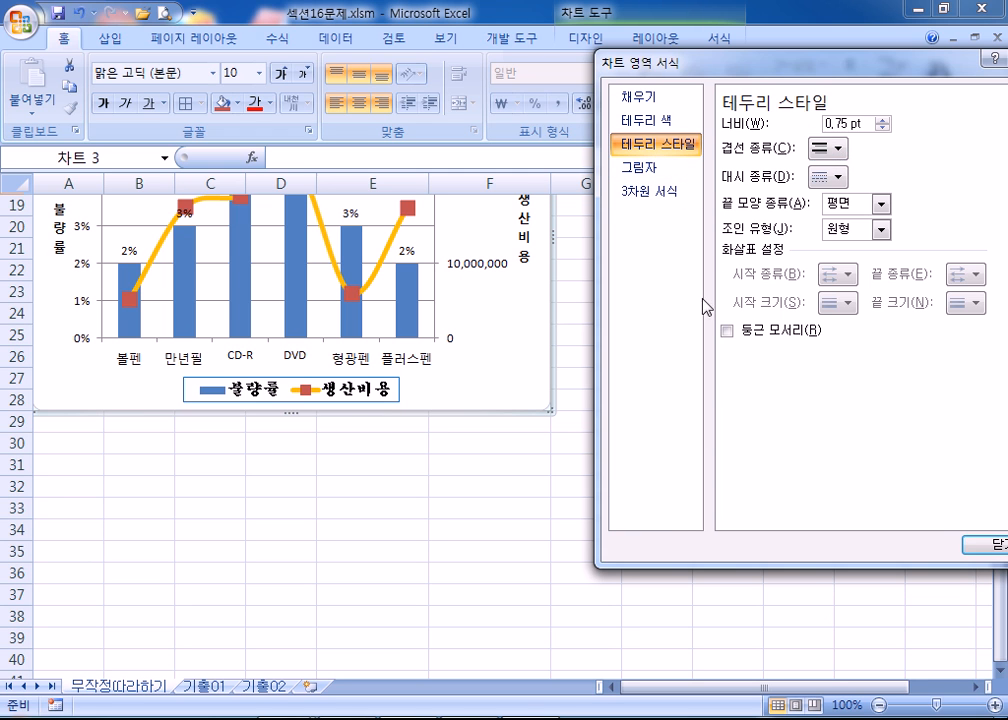
click(727, 332)
click(535, 553)
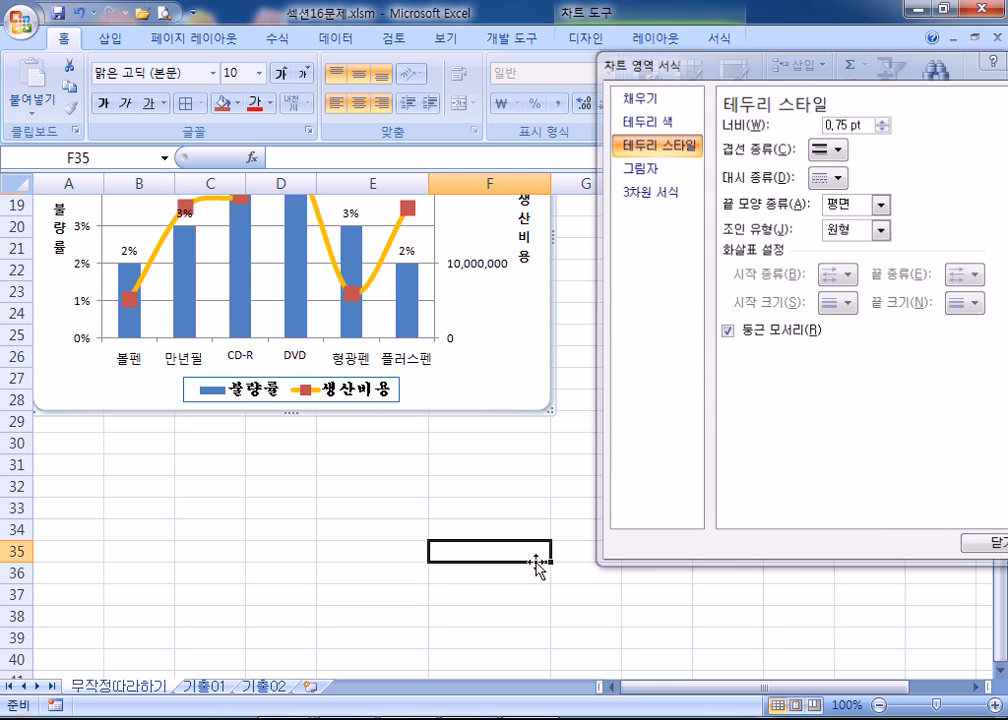
click(556, 509)
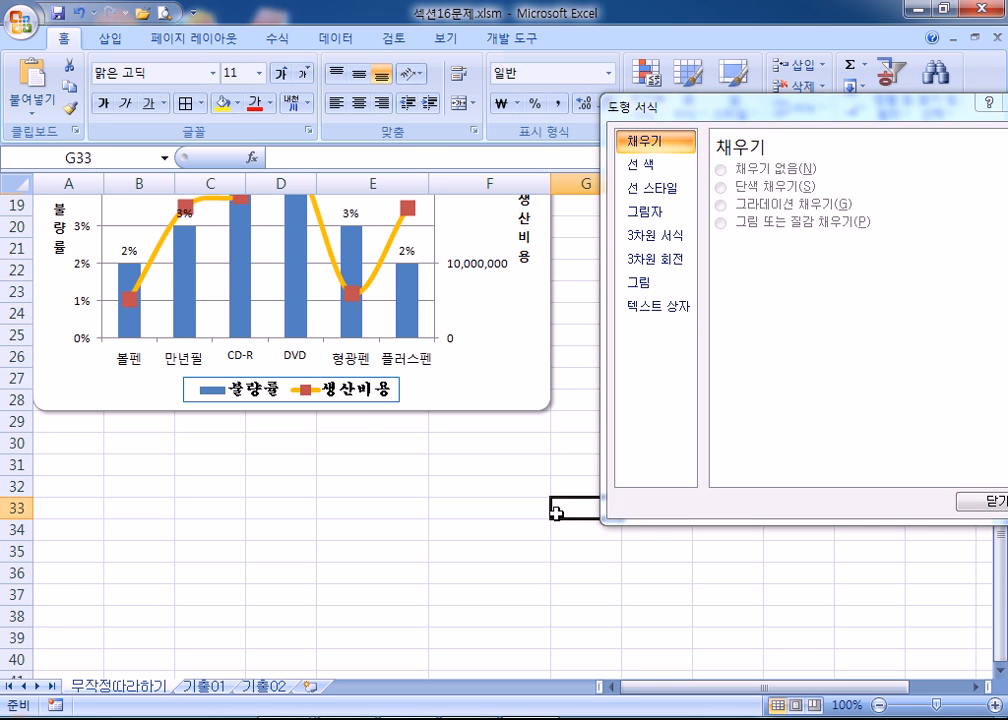
Examine the chart's outer edges for the rounded corners and the shadow
scroll(556, 508, up, 4)
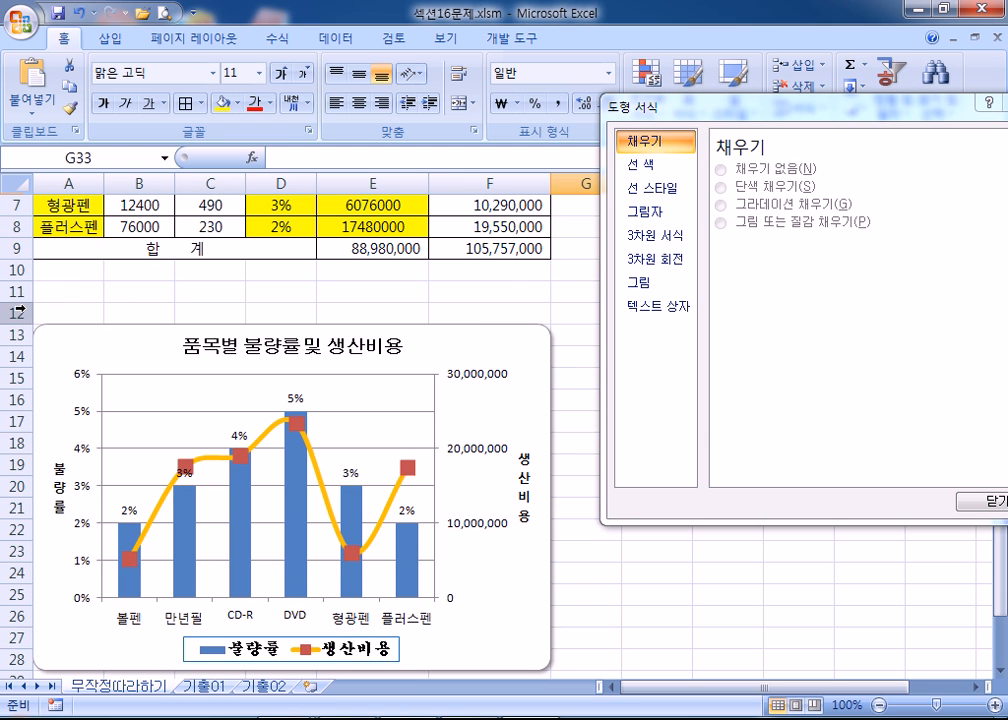
scroll(420, 308, down, 2)
scroll(427, 307, down, 2)
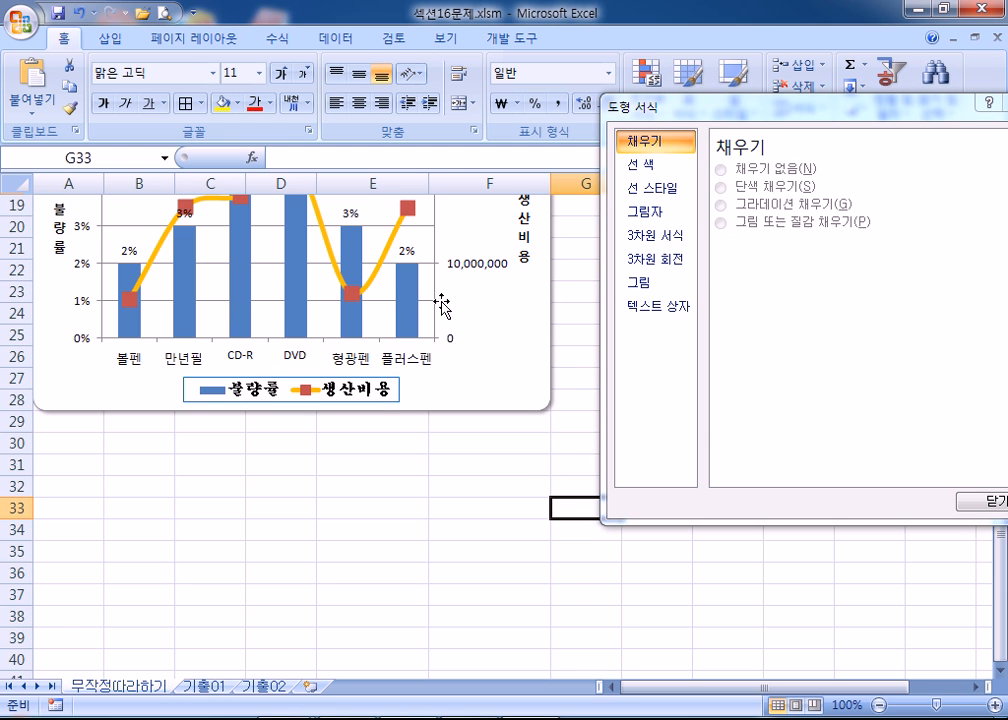
scroll(552, 390, up, 4)
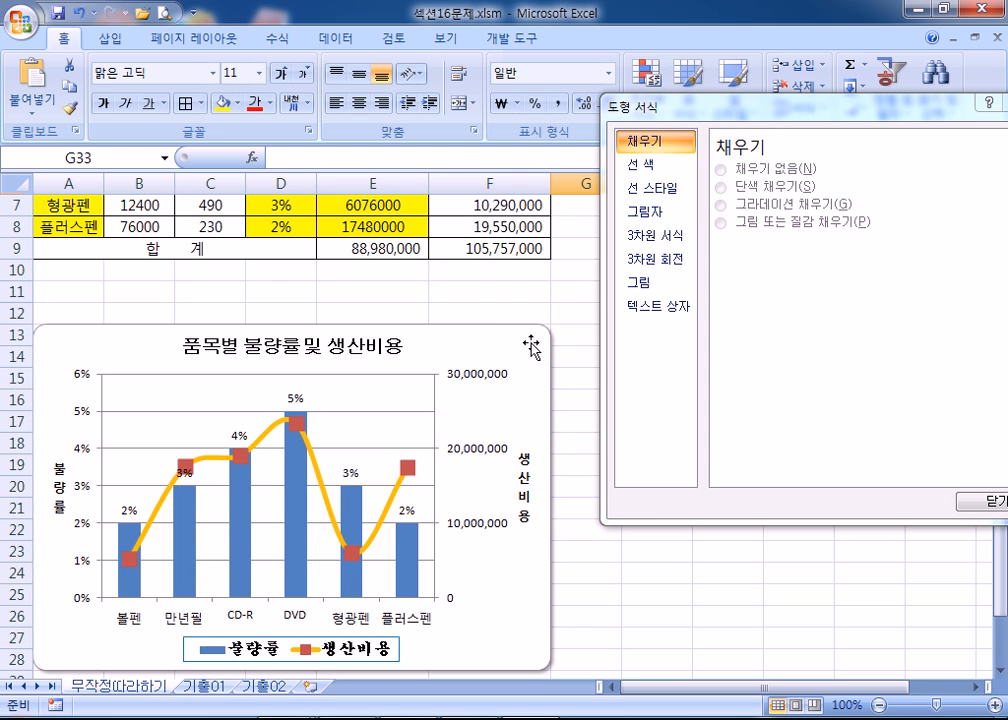
scroll(533, 346, down, 2)
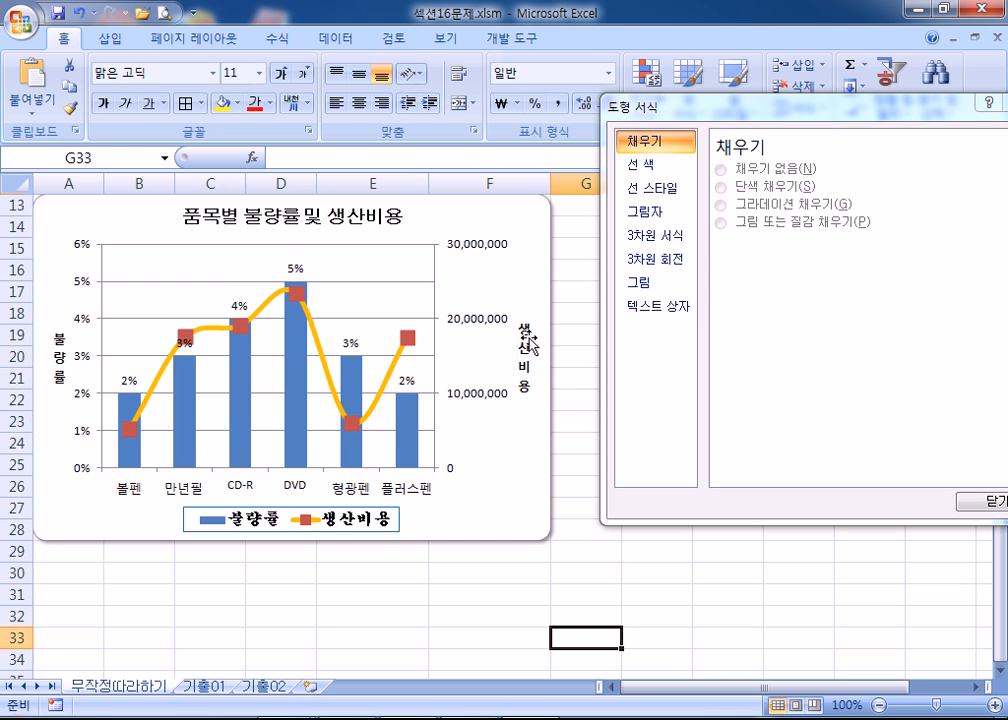
scroll(452, 362, up, 1)
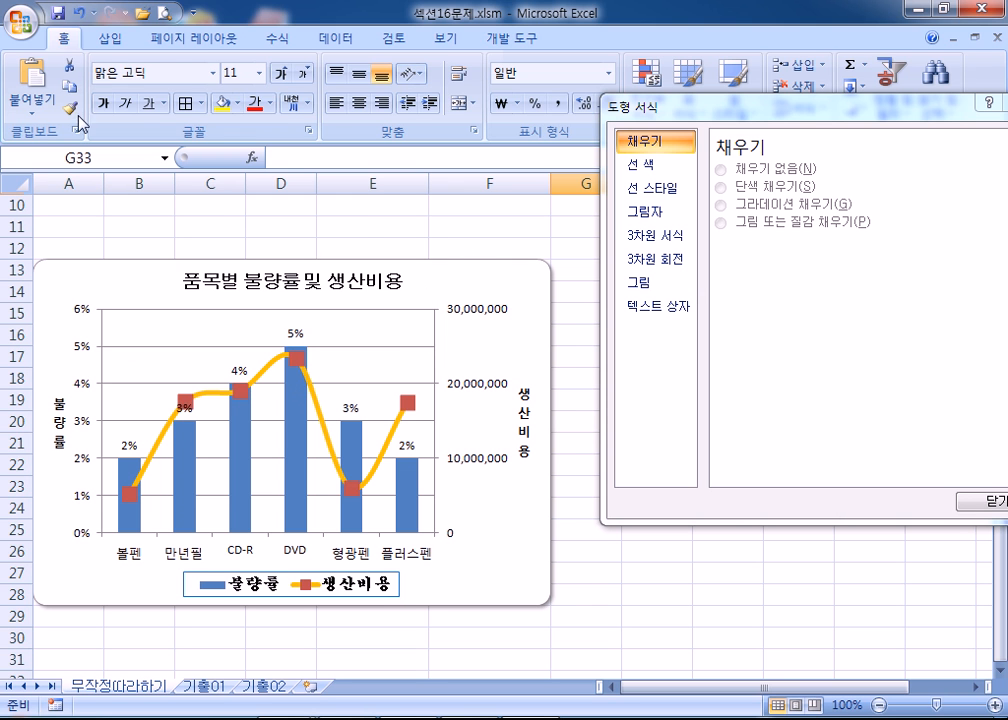
Insert a line callout (설명선 2) about 0.77 cm high in the chart's upper plot area, beside the DVD column
click(110, 38)
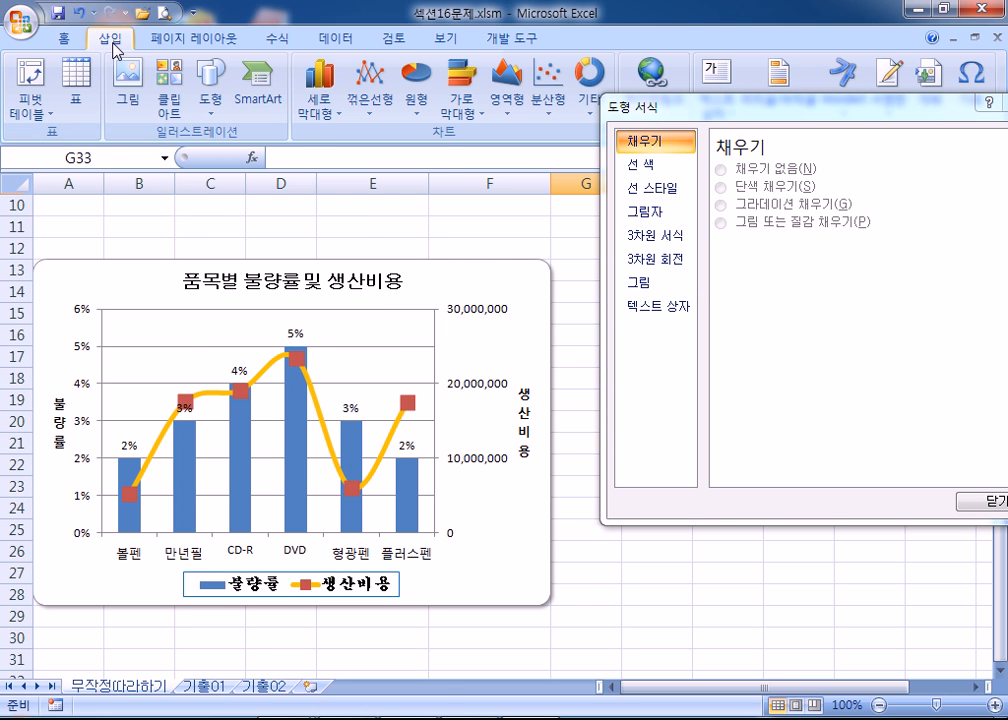
click(211, 90)
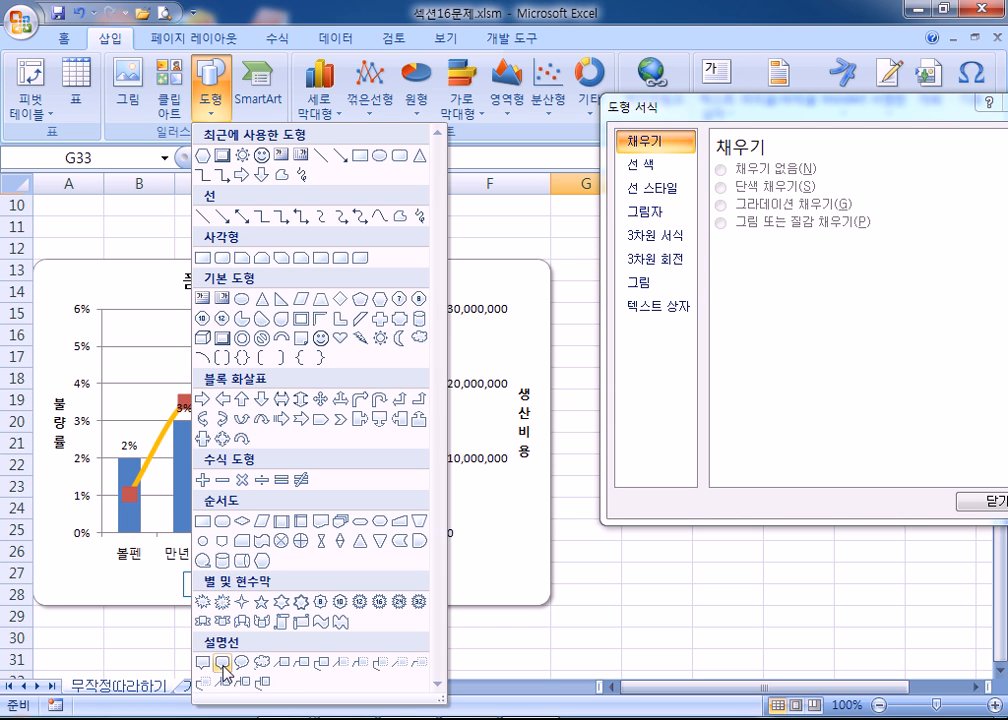
click(302, 662)
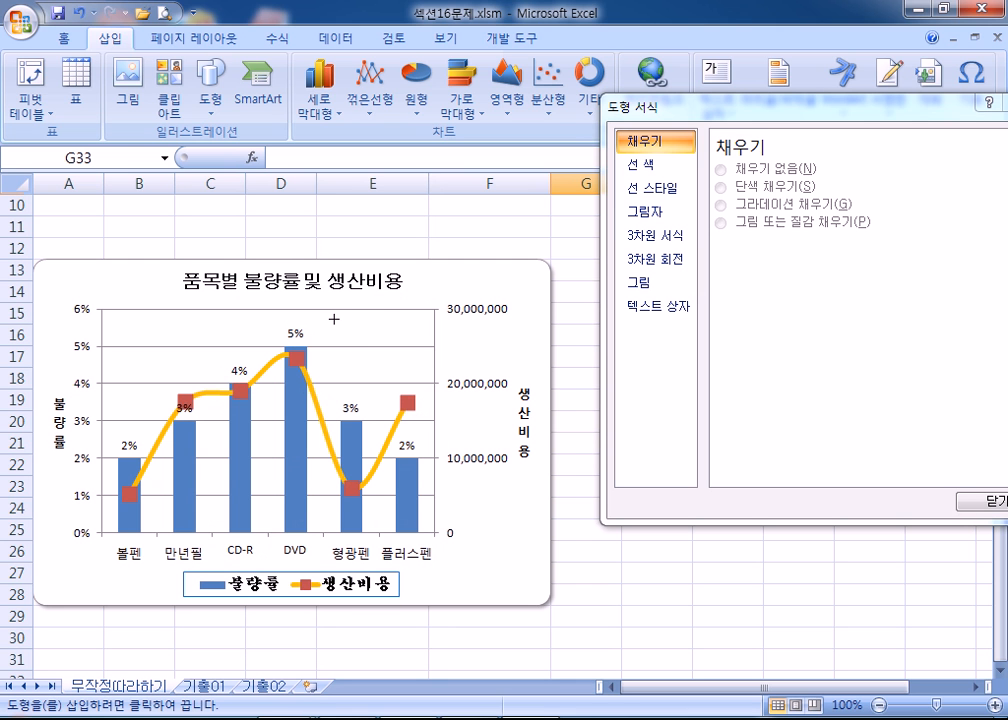
drag(333, 315, 403, 338)
drag(411, 342, 396, 331)
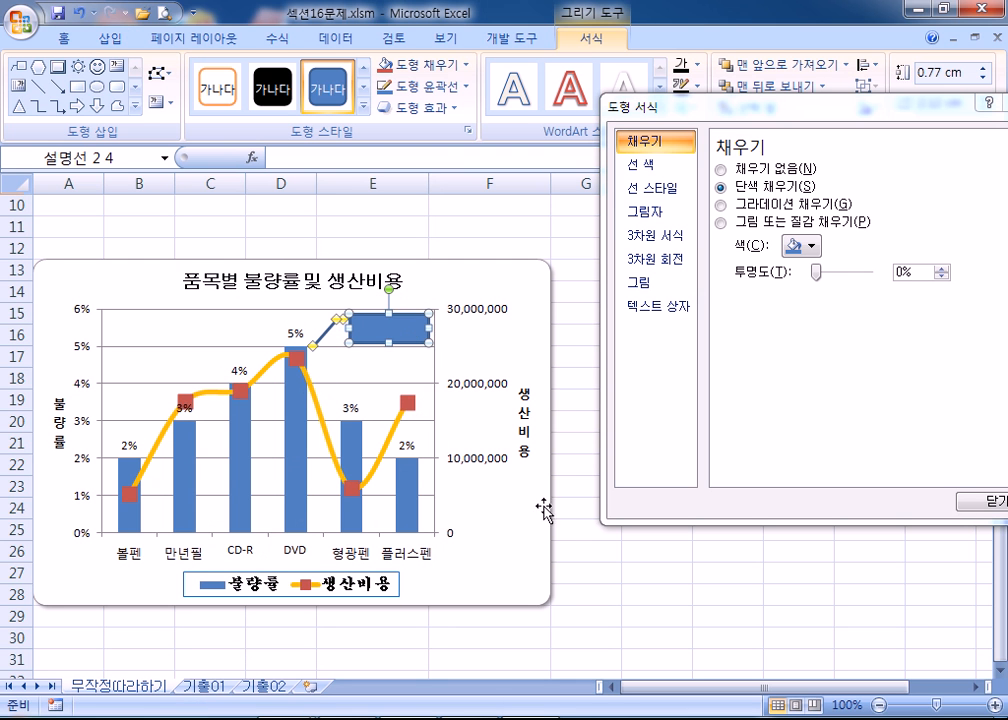
click(537, 515)
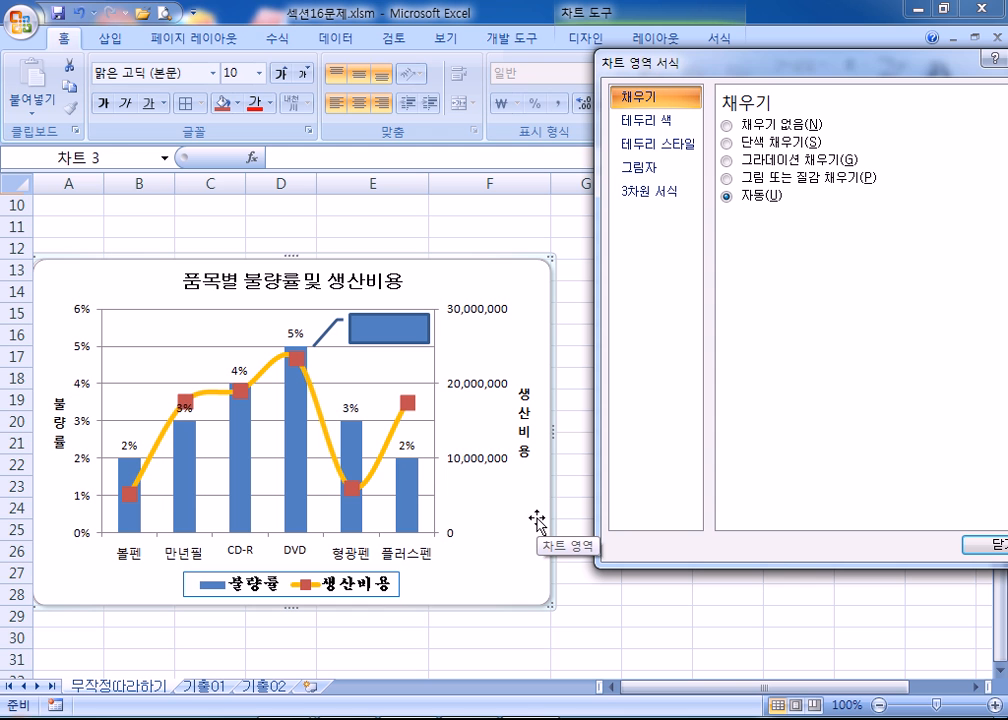
Reposition the end of the callout's leader line so that it points into the middle of the DVD column
click(367, 340)
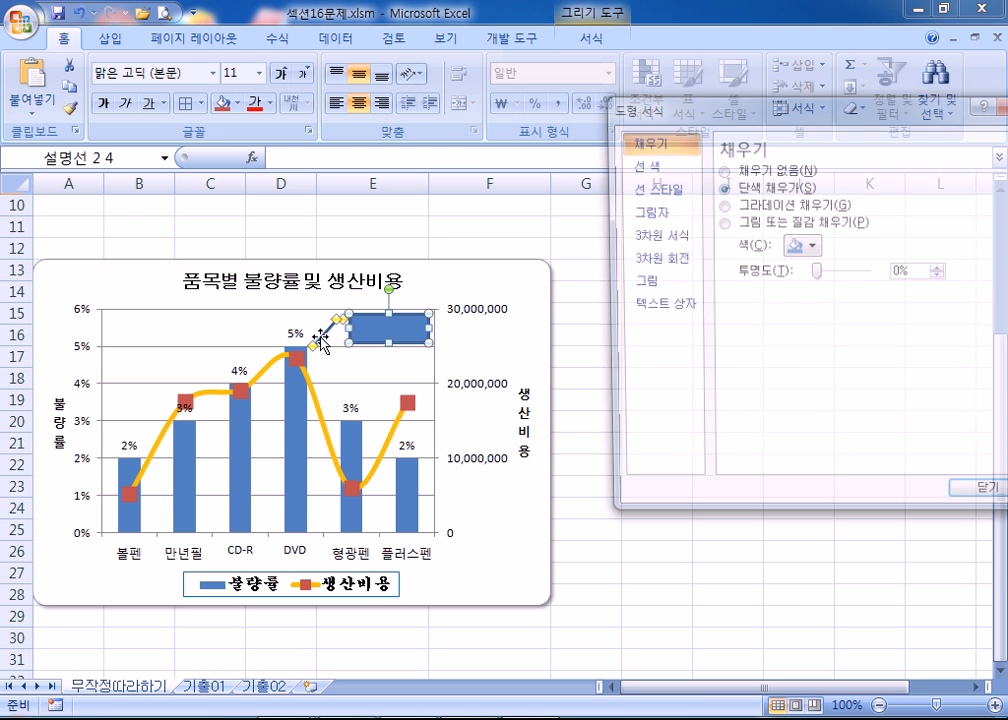
drag(313, 350, 283, 479)
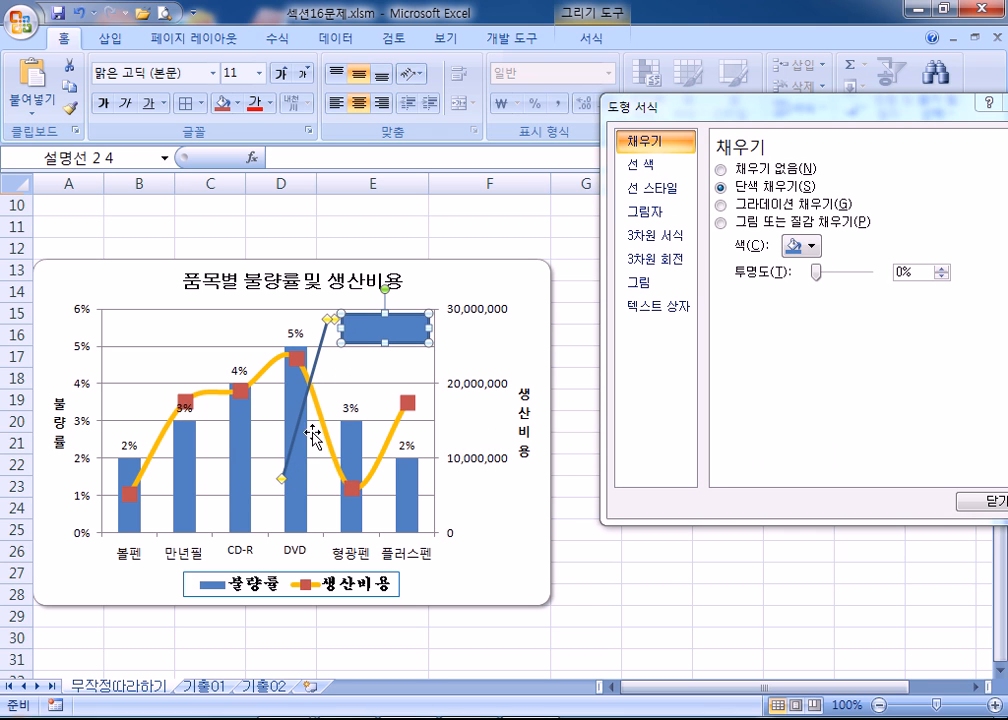
drag(282, 478, 288, 482)
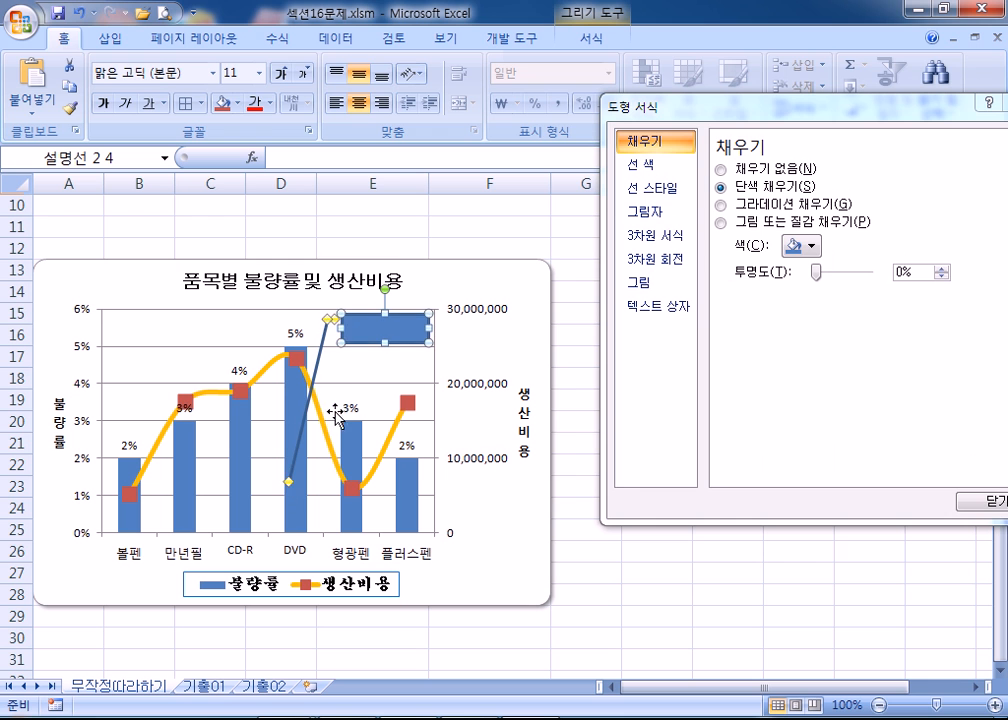
click(337, 415)
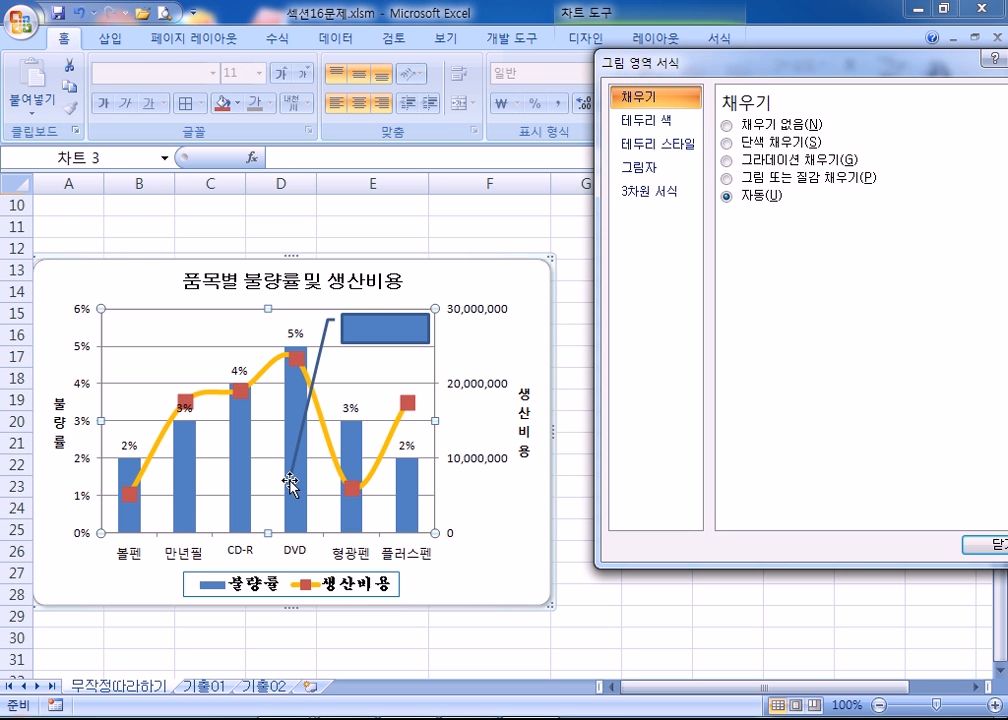
click(288, 482)
drag(288, 482, 295, 436)
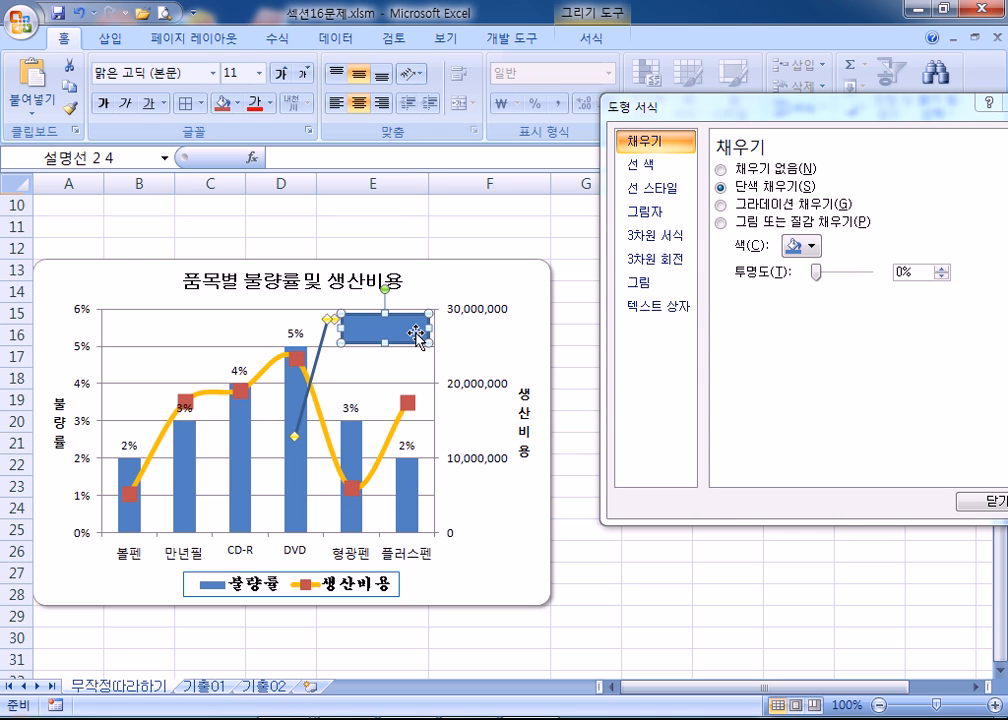
Enter the text 최고 in the callout and select the whole shape
text(최)
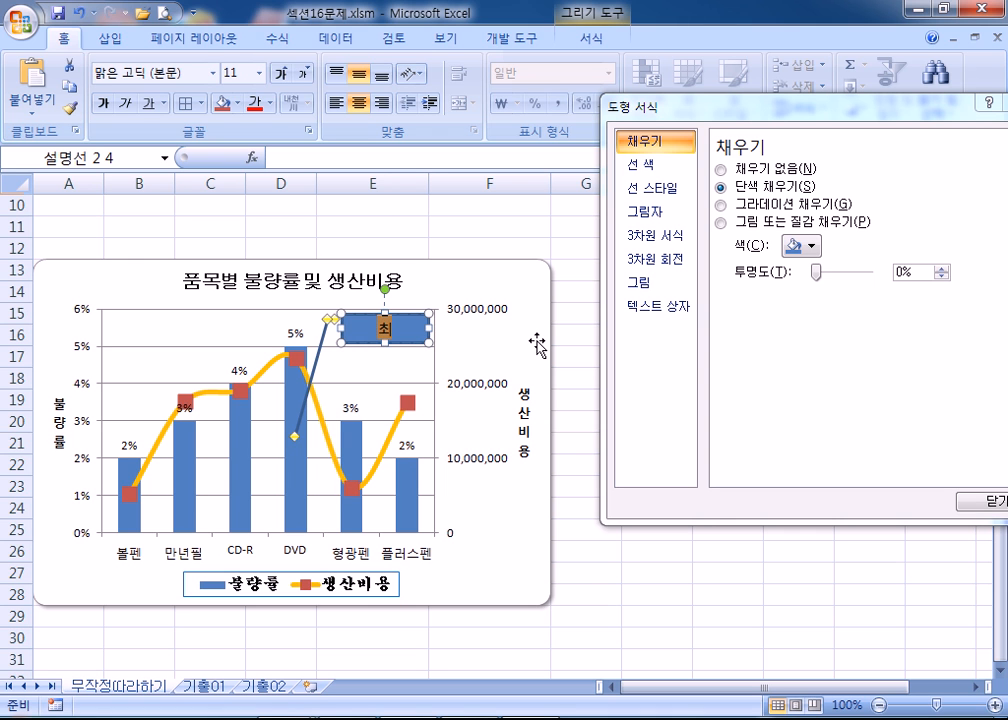
text(고 불량률)
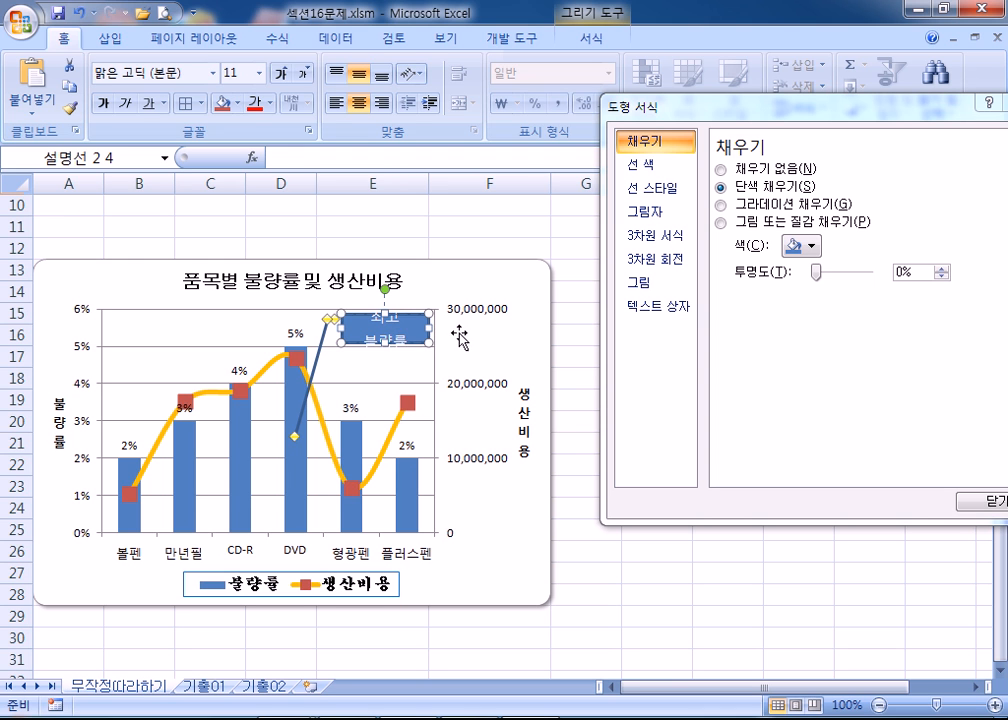
click(424, 325)
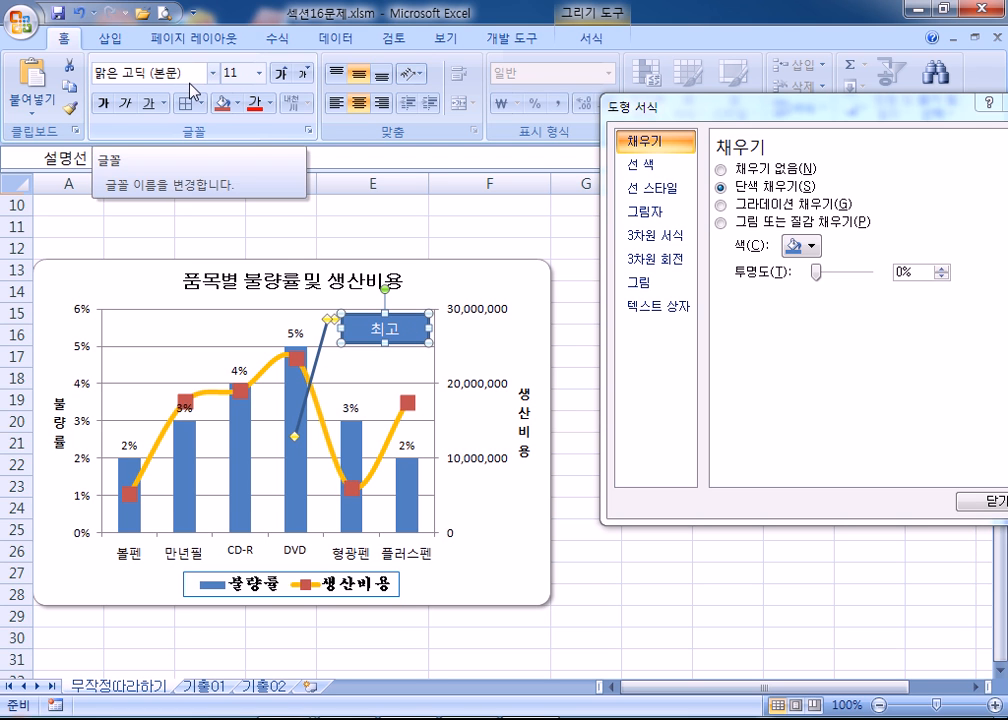
Format the callout's text in the 굴림 font with the automatic (자동) font colour
click(213, 73)
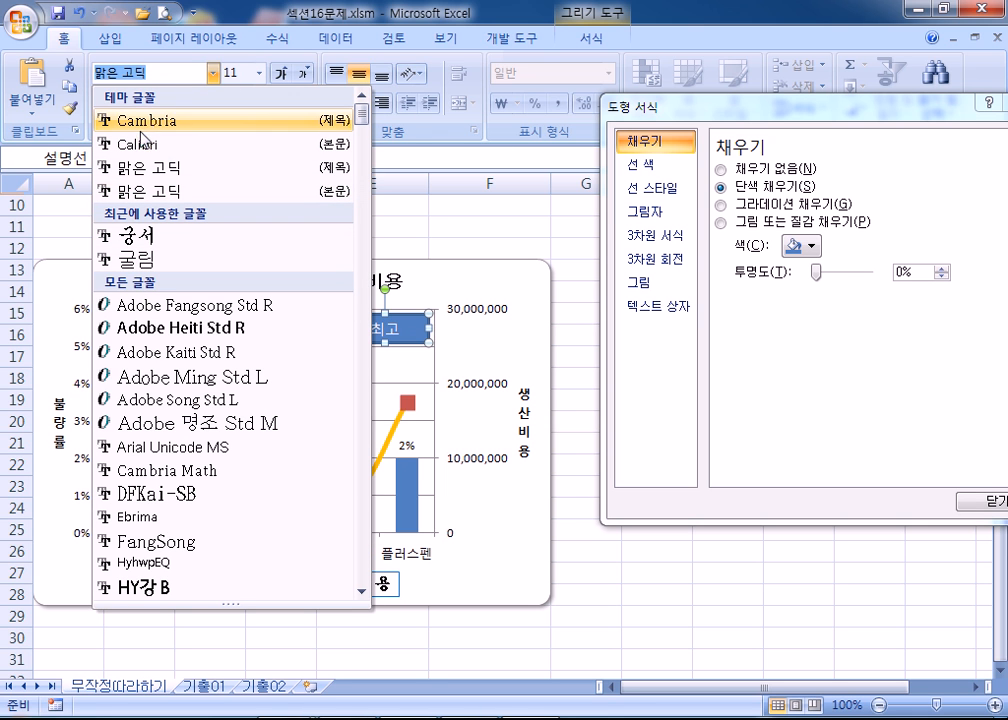
click(147, 262)
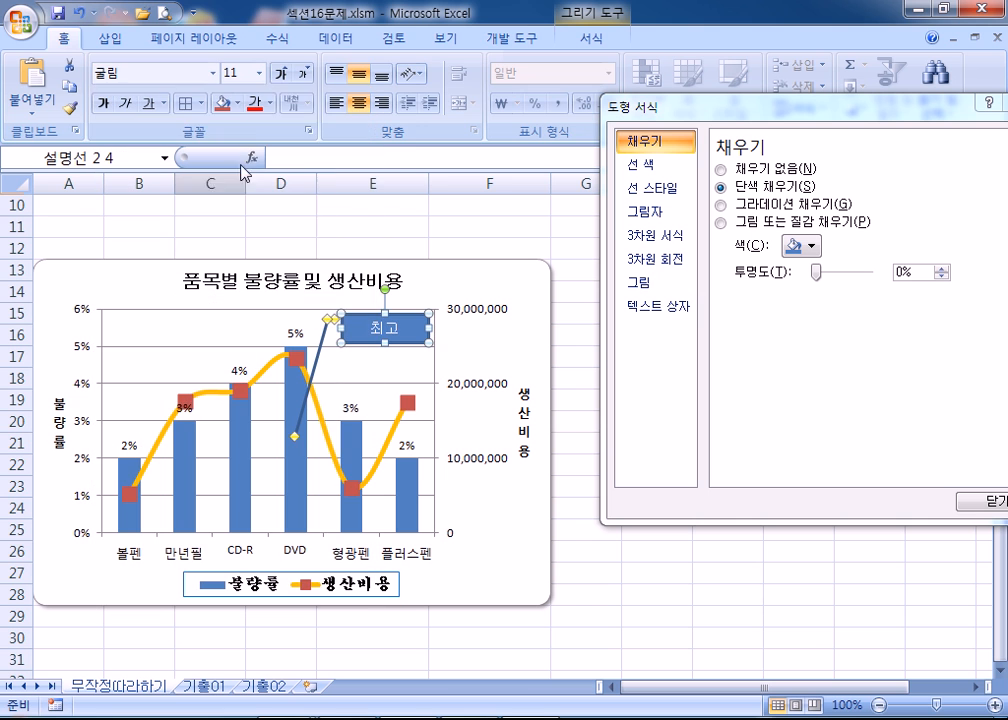
click(269, 103)
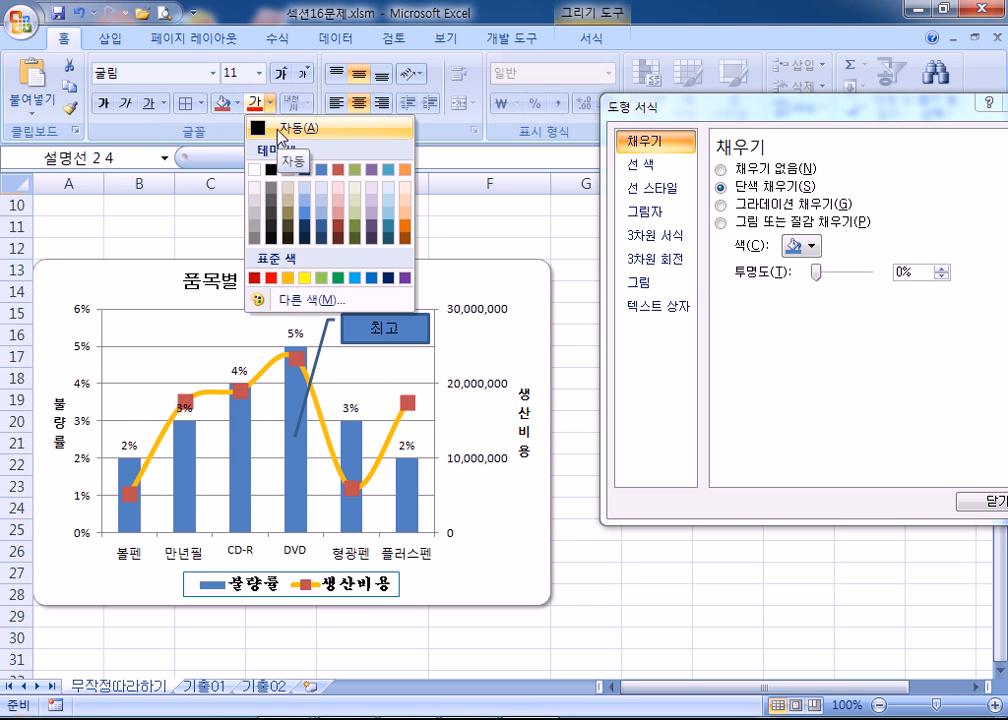
click(280, 130)
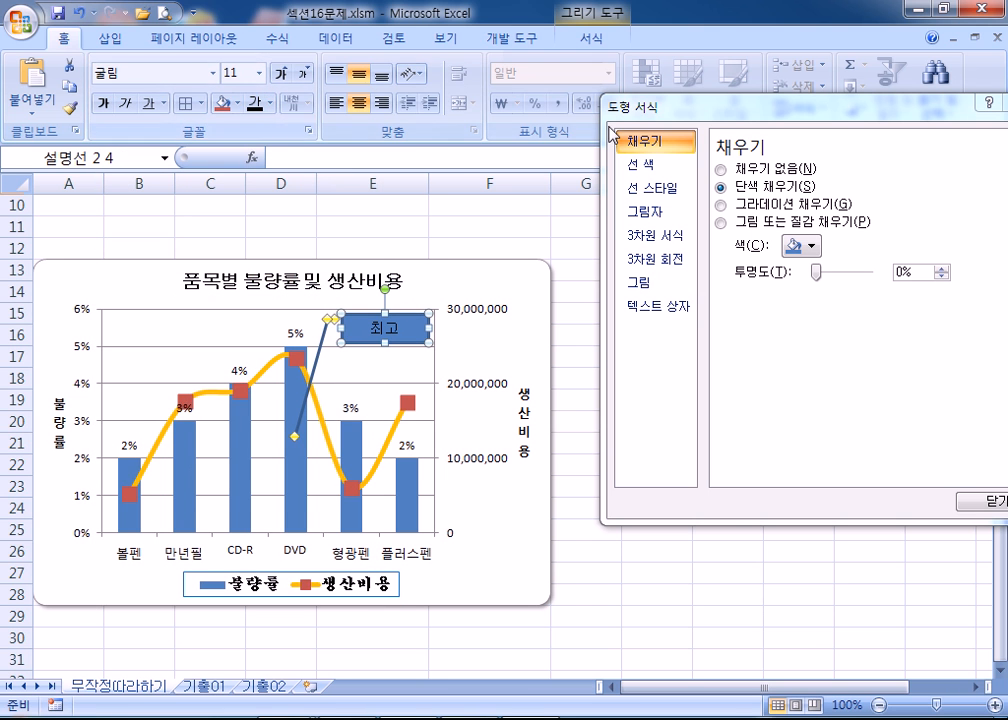
Set the callout's solid outline and leader line colour to theme black
drag(620, 103, 520, 63)
click(543, 124)
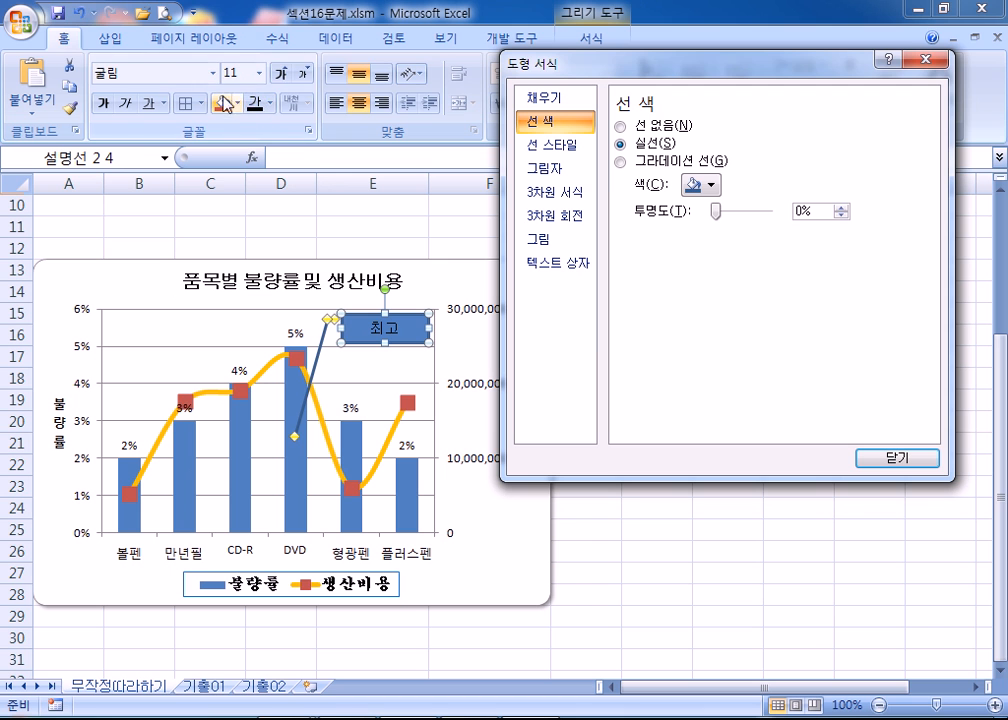
drag(596, 70, 622, 60)
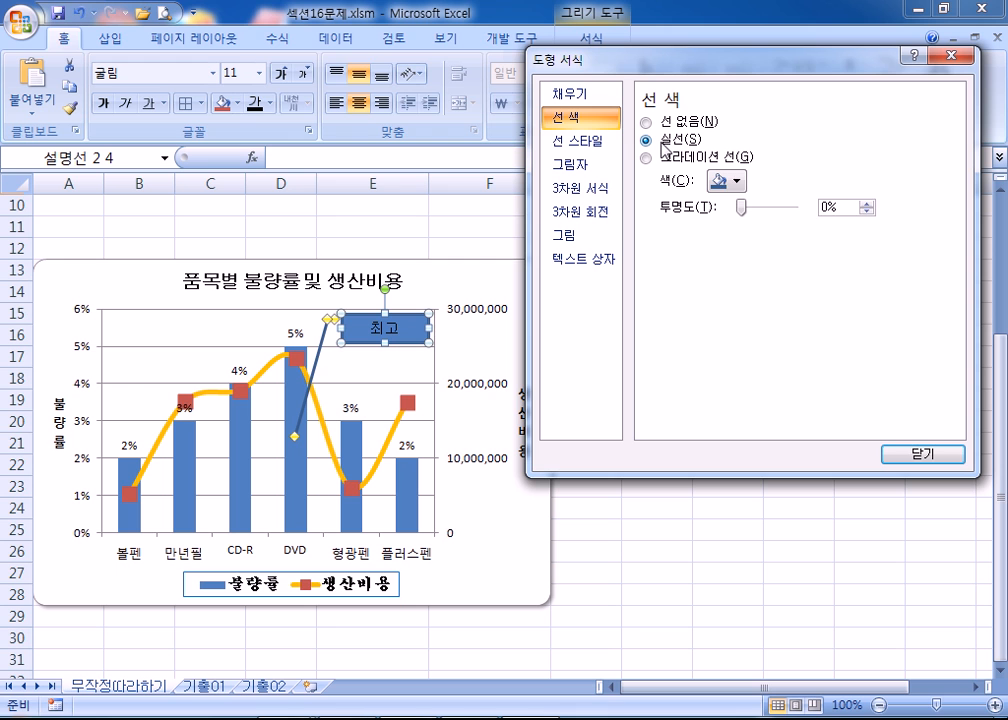
click(738, 181)
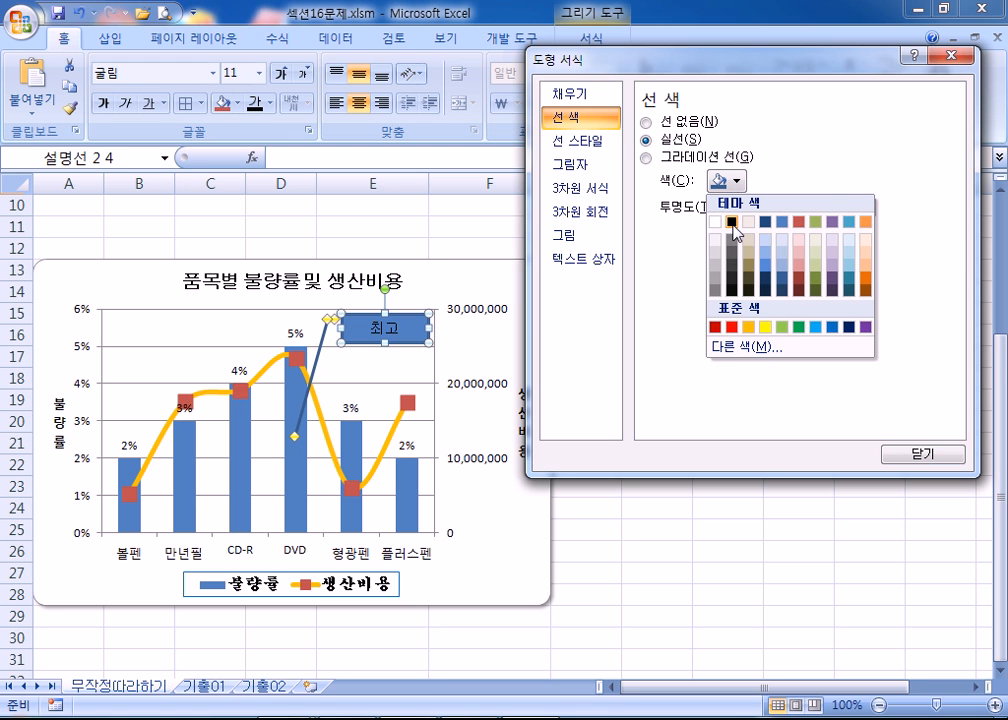
click(733, 223)
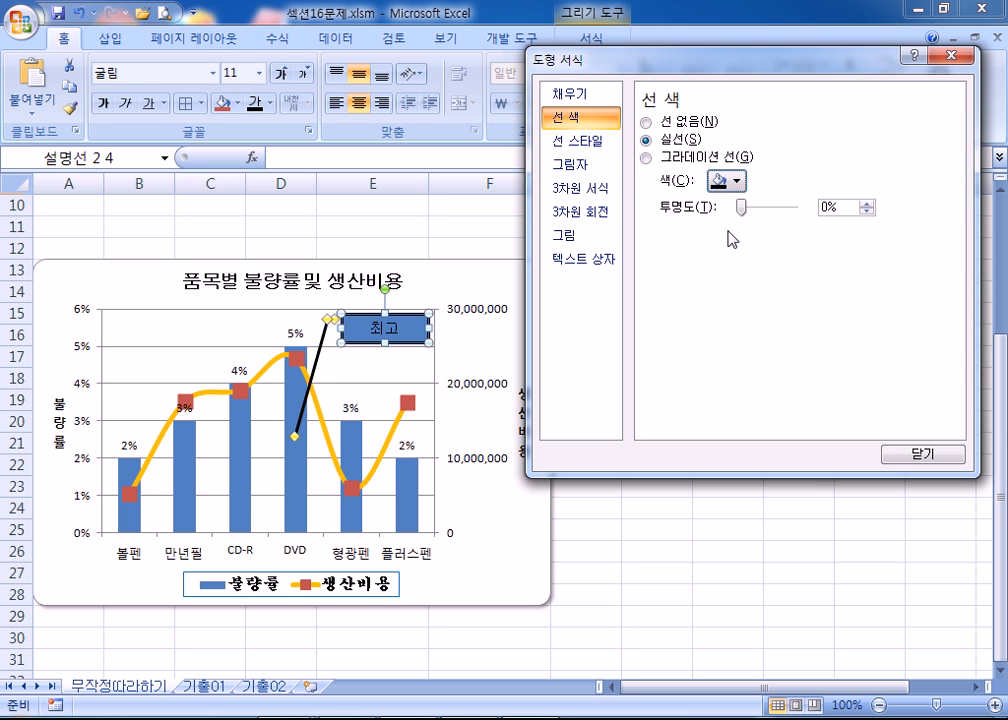
Set the line width of the callout's outline and leader line to 1 pt
click(578, 143)
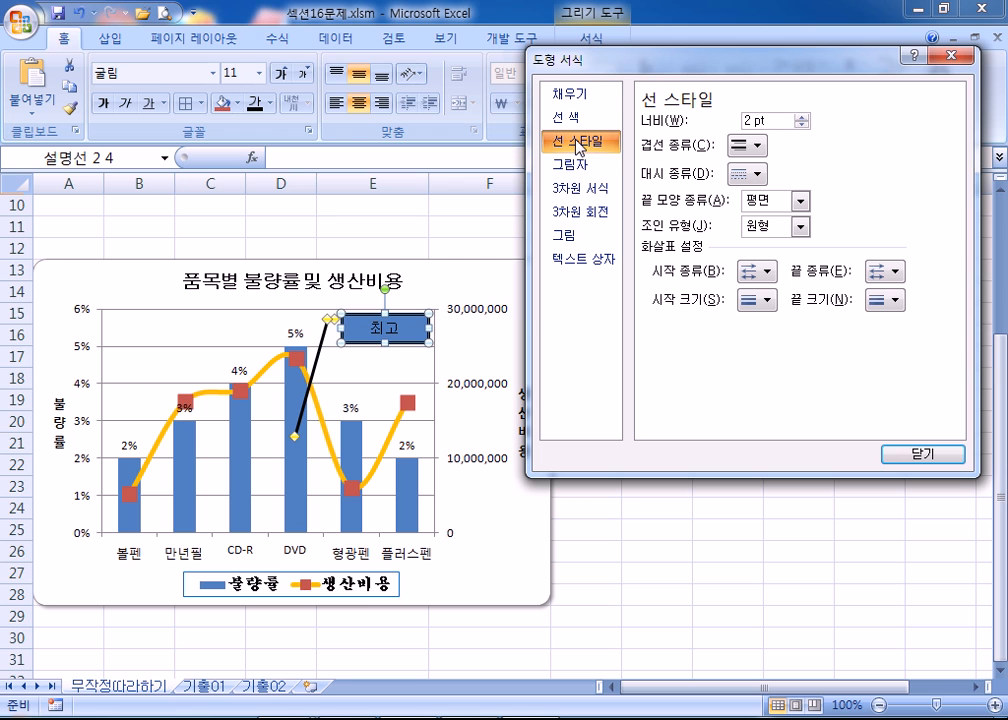
click(802, 125)
click(802, 125)
click(802, 125)
click(802, 125)
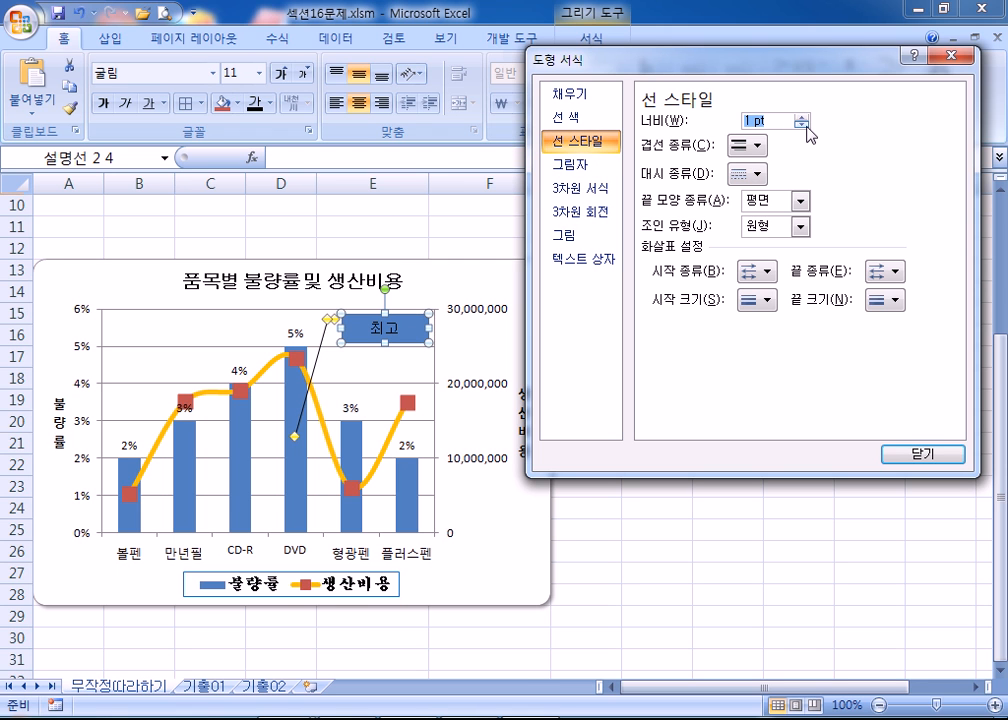
Give the callout a solid fill in theme white
click(585, 97)
click(663, 141)
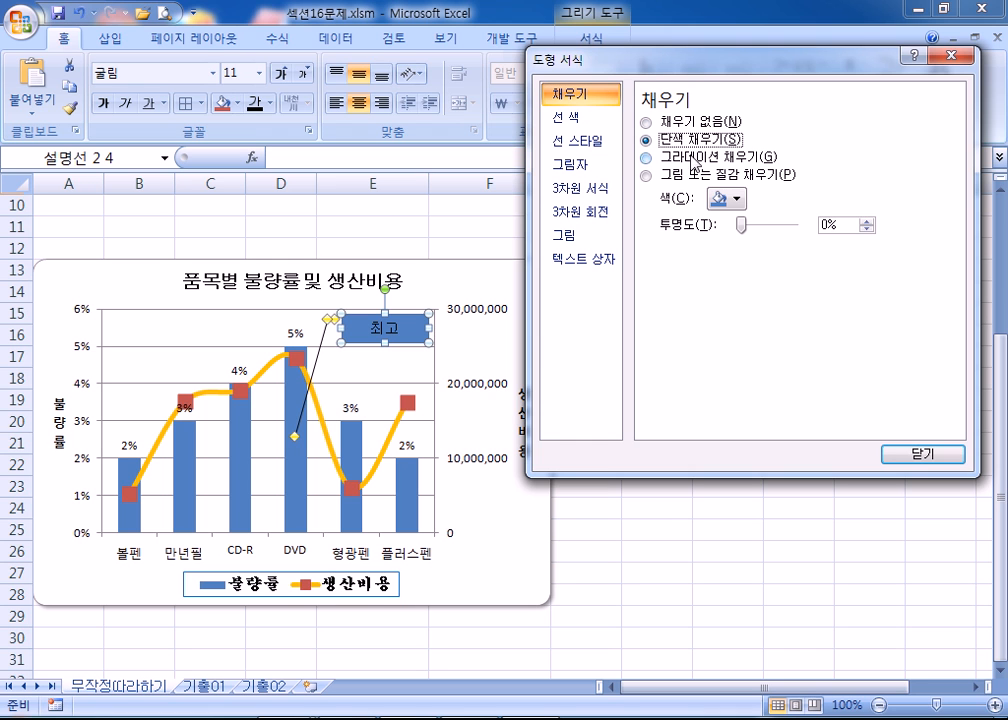
click(741, 199)
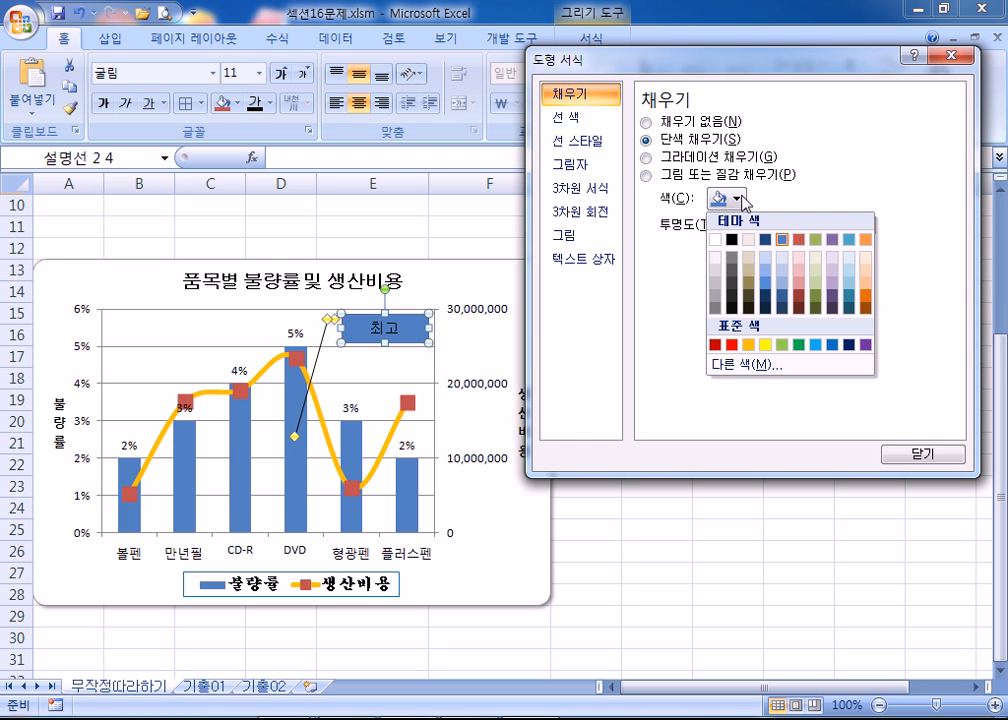
click(716, 241)
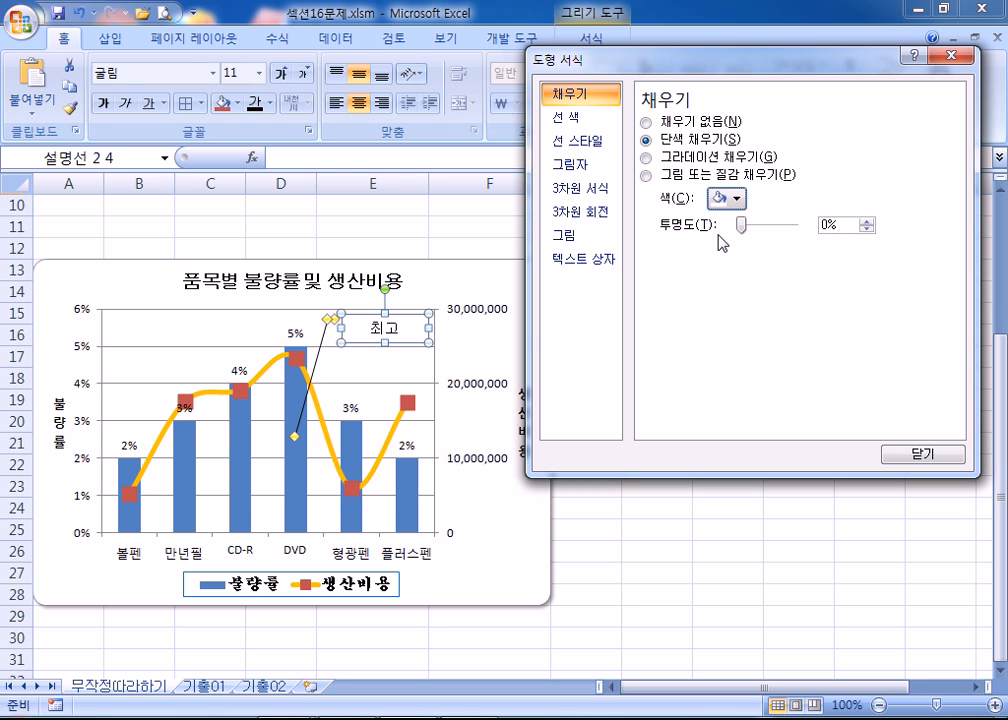
Turn on automatic resizing of the callout shape to fit its text (도형을 텍스트 크기에 맞춤)
click(590, 265)
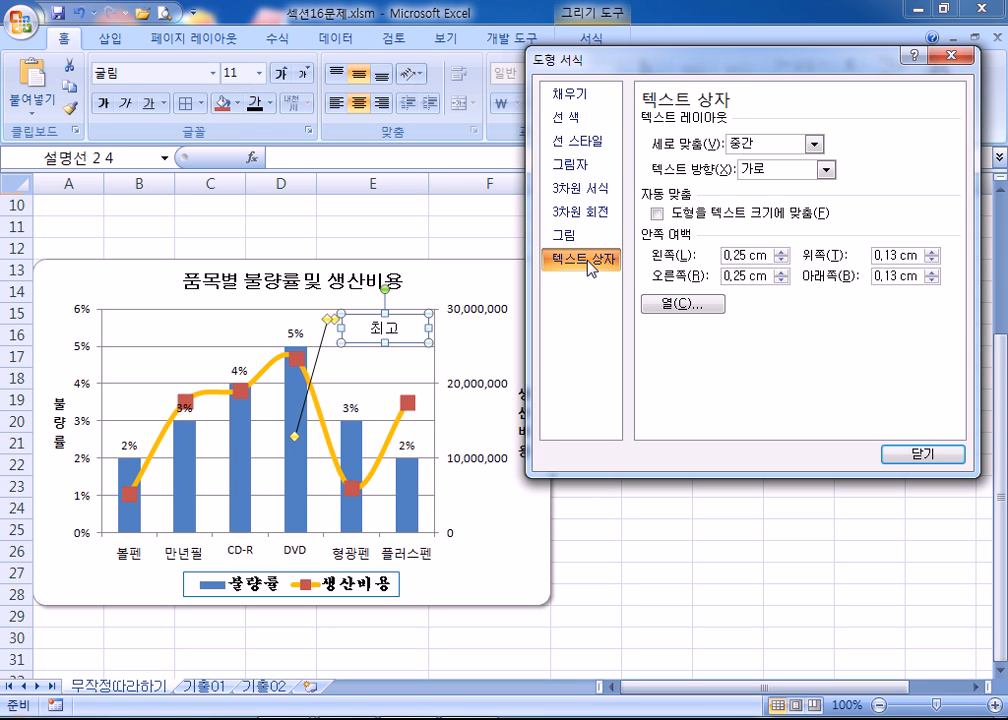
click(657, 213)
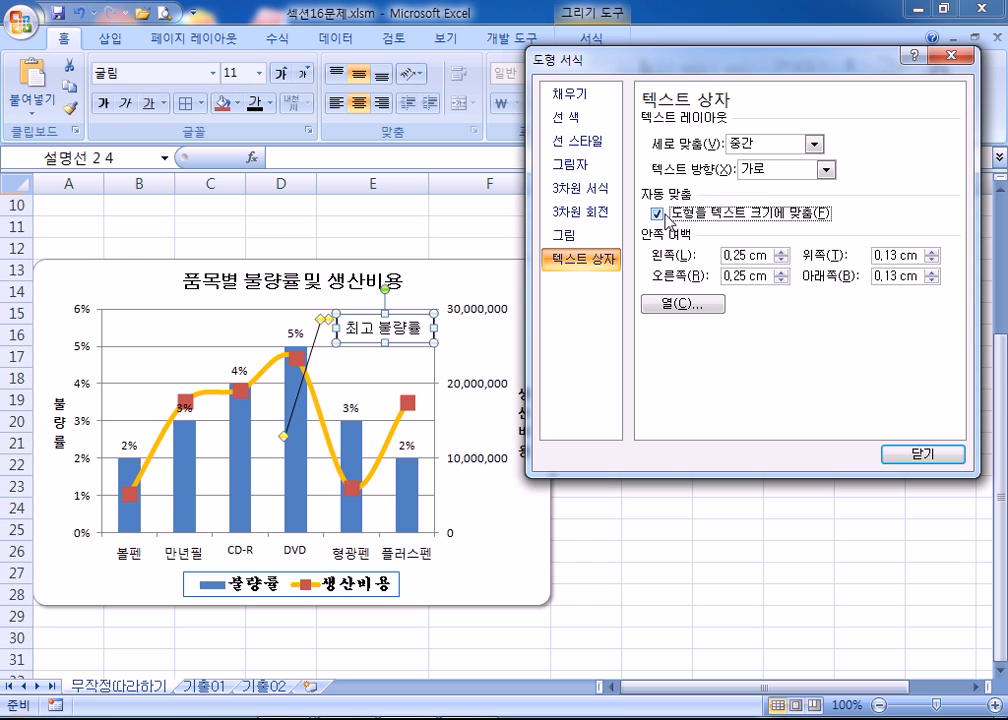
click(452, 285)
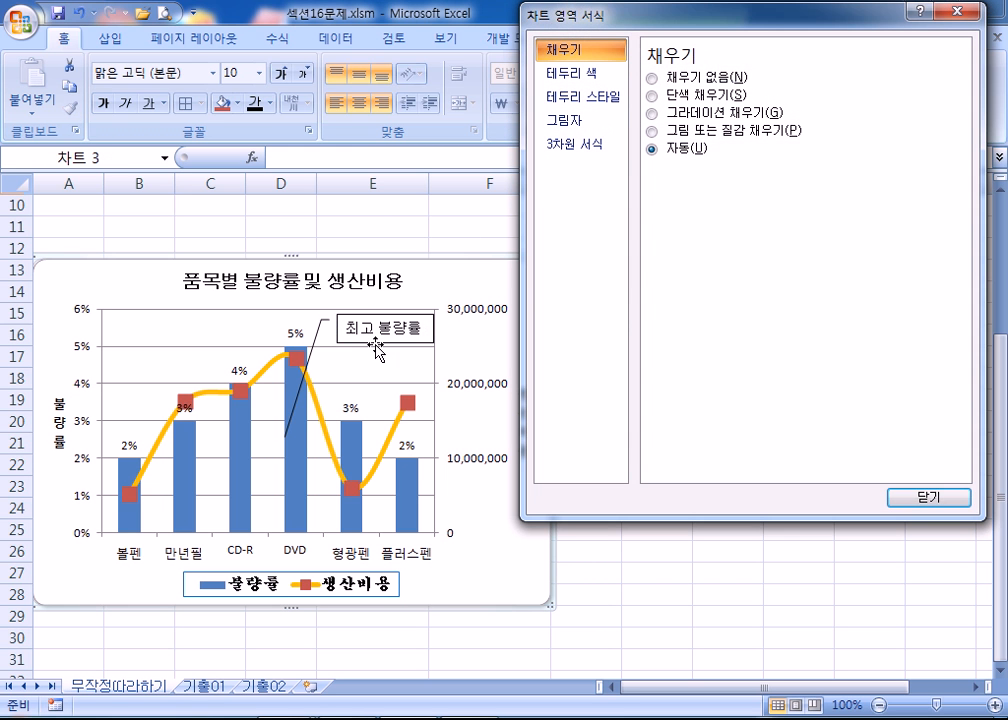
Shift the 최고 불량률 callout slightly so its leader line ends inside the DVD column, and close the shape formatting dialog
click(377, 346)
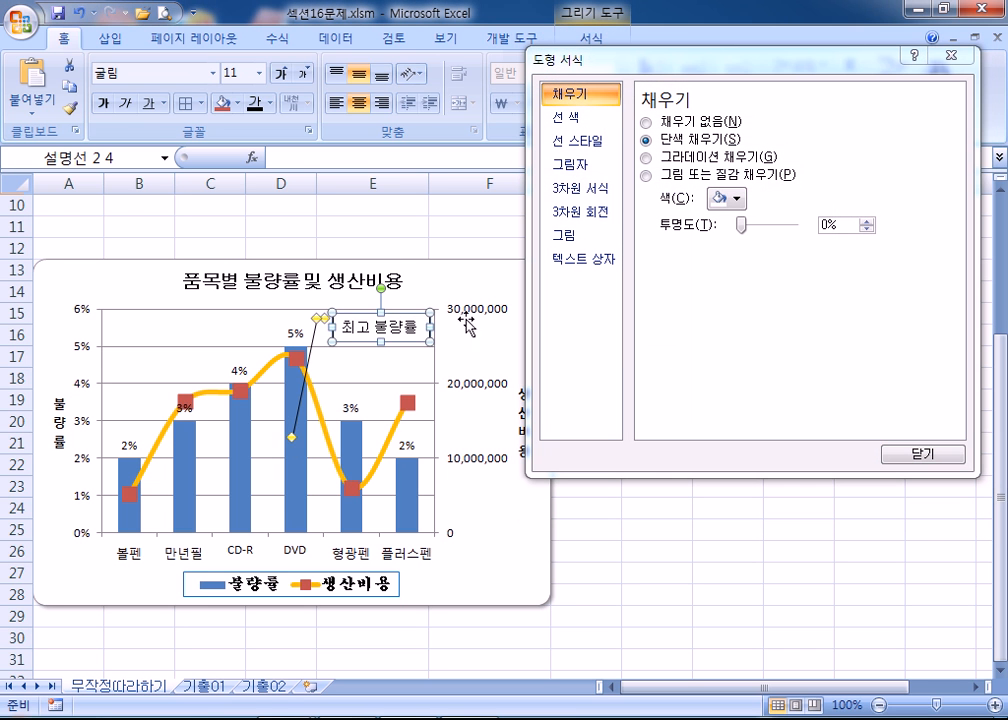
click(466, 274)
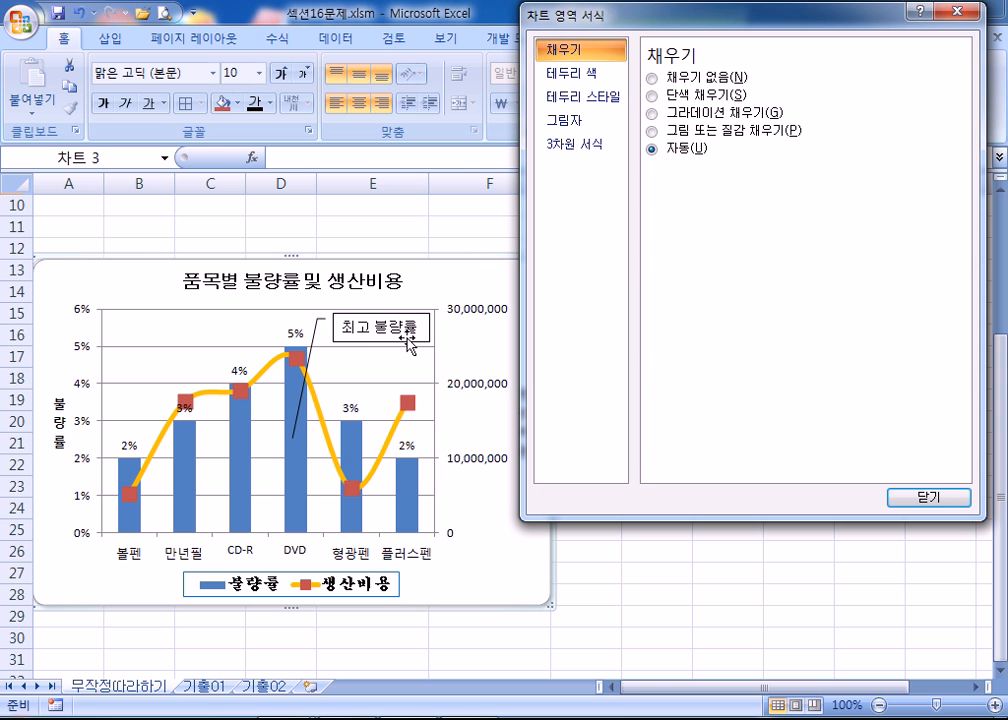
click(329, 334)
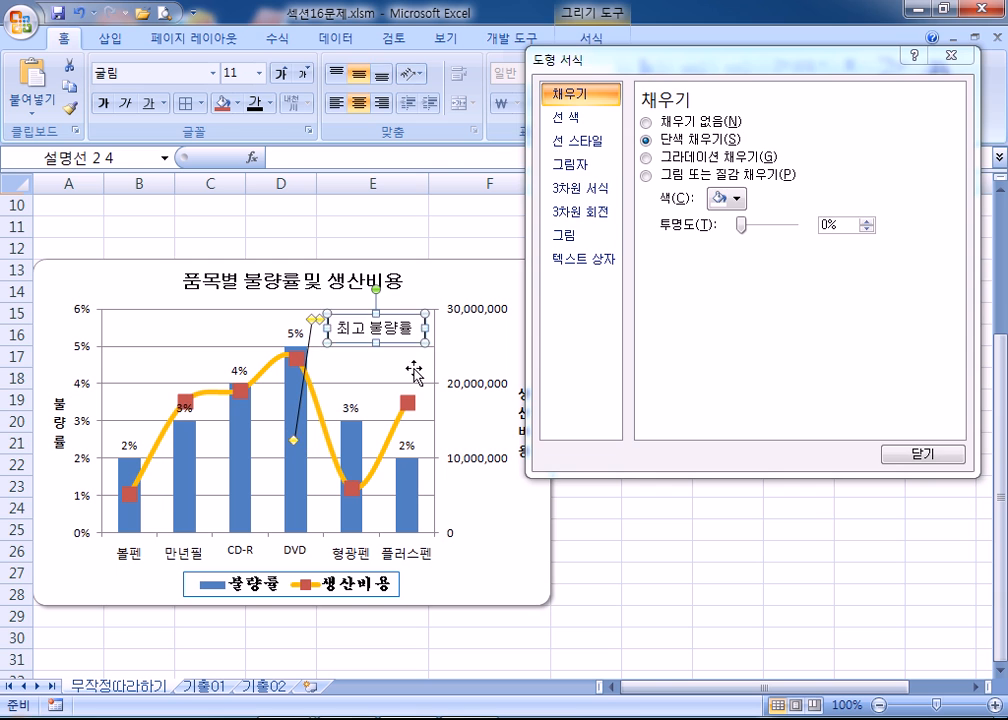
click(468, 342)
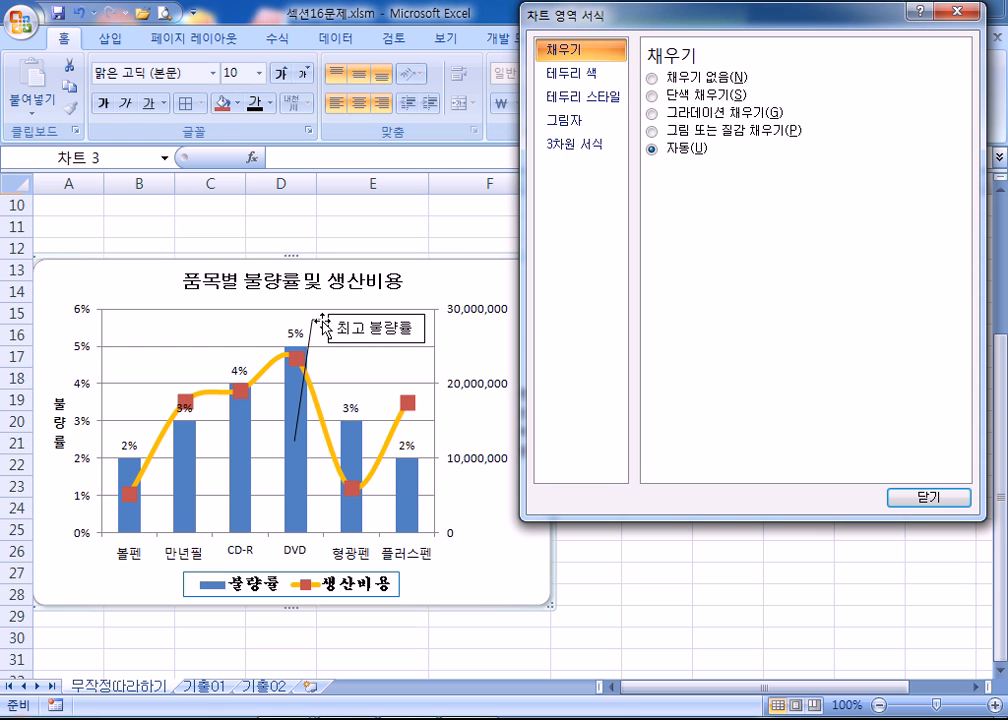
click(297, 417)
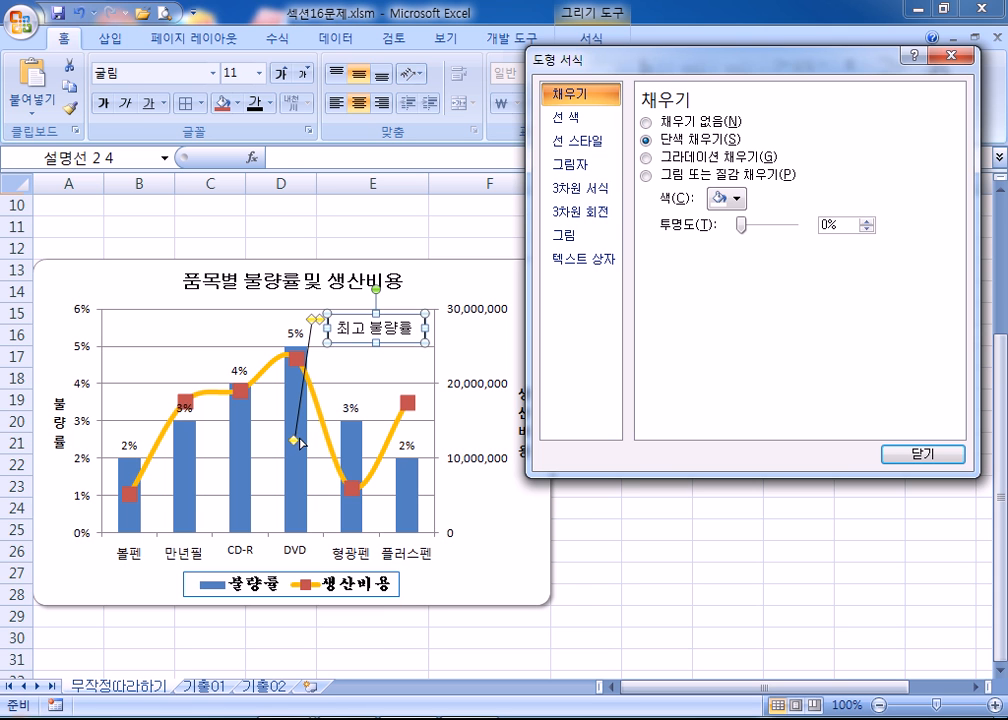
click(157, 281)
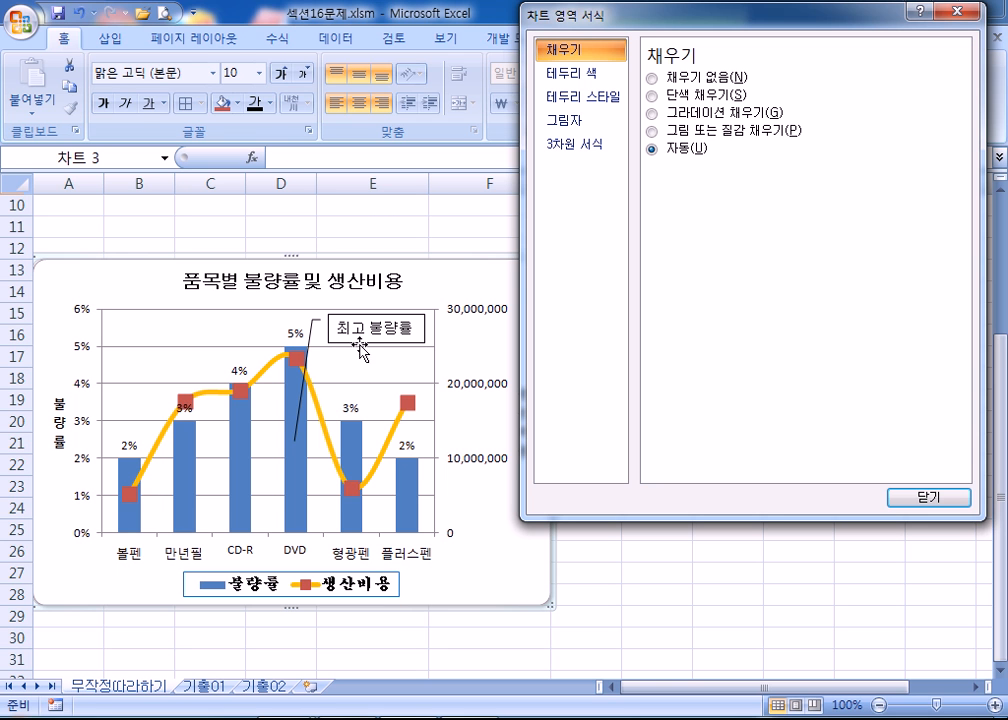
click(445, 224)
mouse_move(677, 58)
mouse_down()
mouse_move(749, 86)
mouse_move(768, 116)
mouse_move(684, 57)
mouse_up()
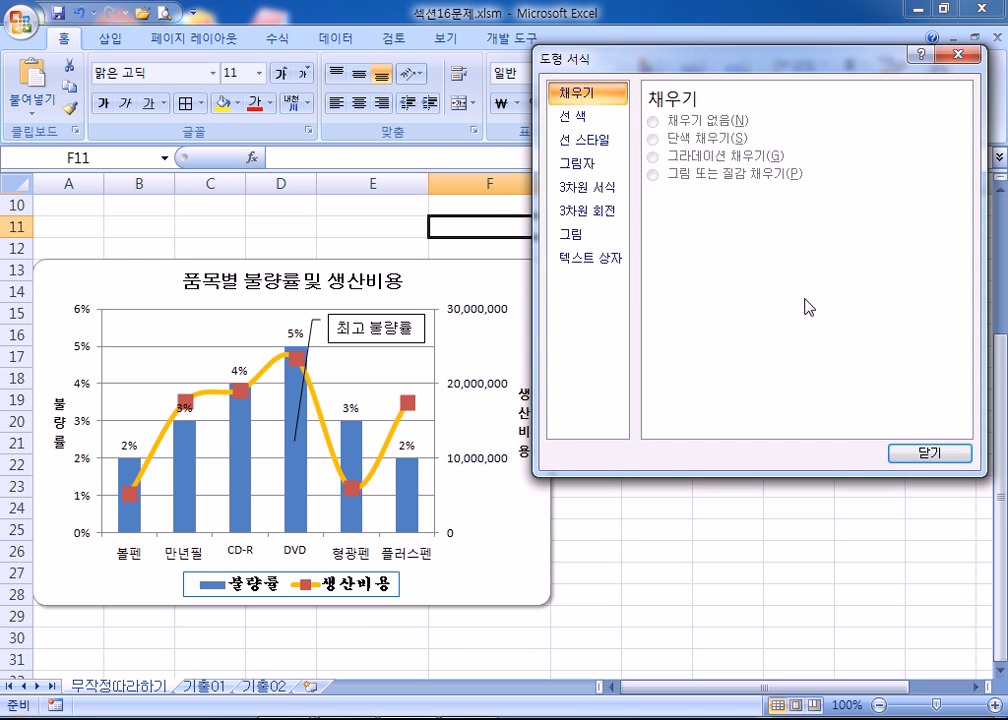
click(924, 451)
click(623, 270)
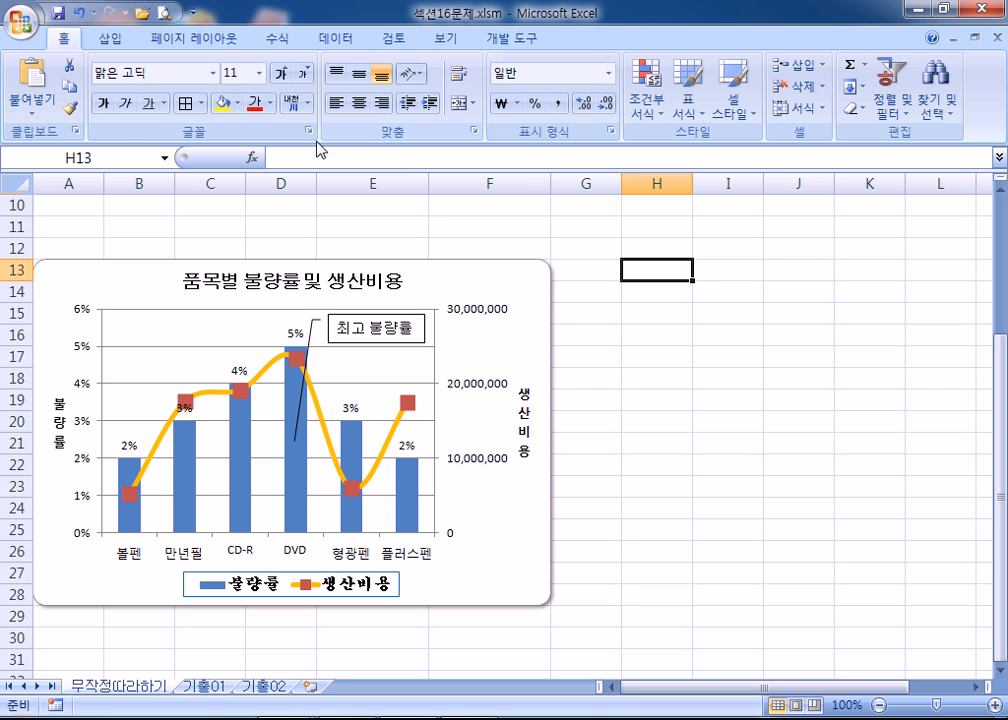
Insert a 2-D clustered column chart from A2:A8 and D2:E8 and place it to the right, partly over the finished chart
scroll(68, 212, up, 3)
drag(78, 238, 68, 362)
ctrl+drag(286, 232, 388, 362)
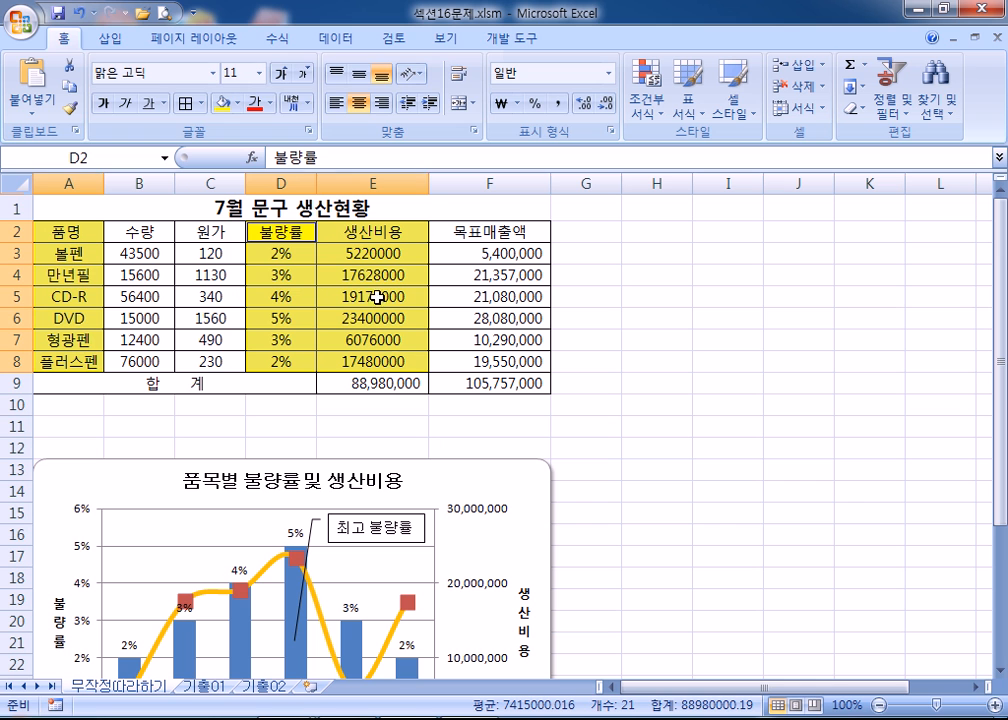
click(110, 40)
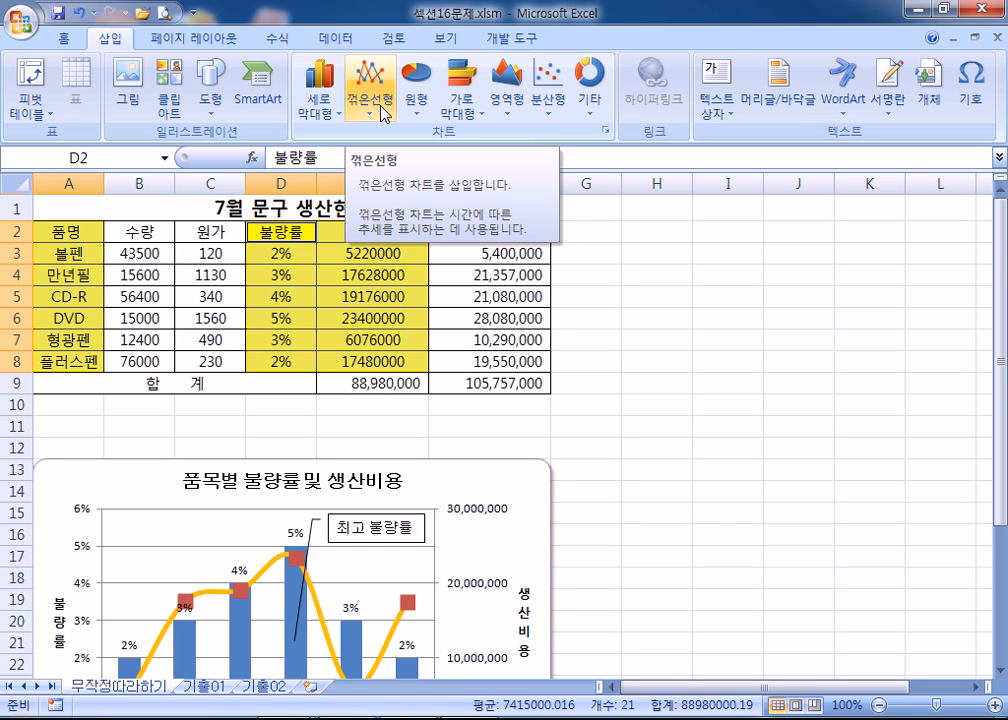
click(319, 98)
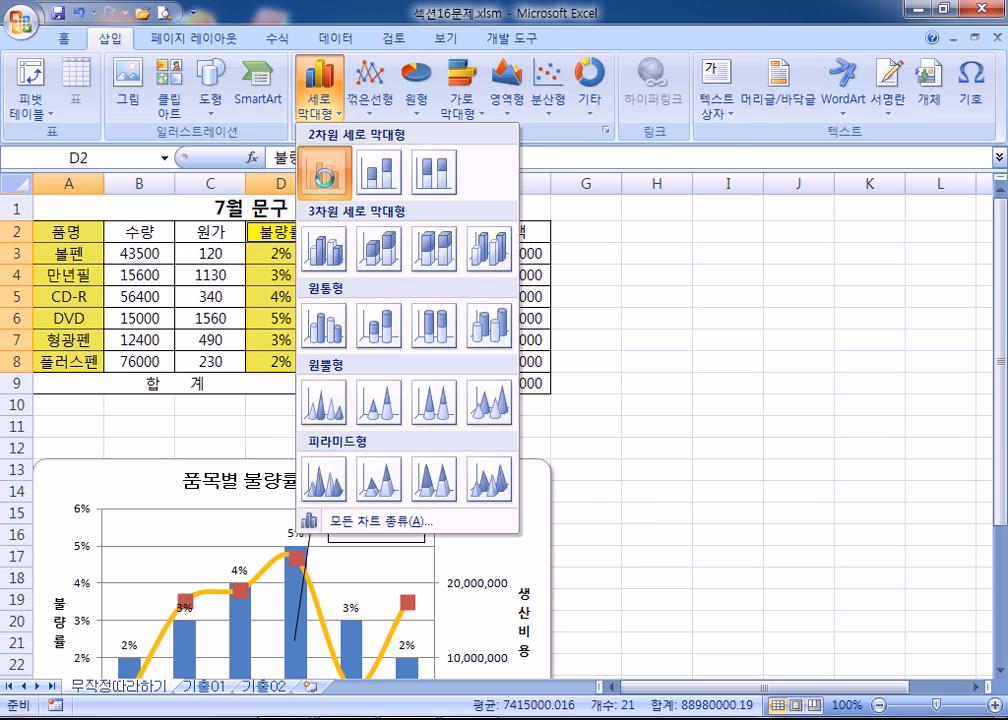
click(322, 173)
scroll(780, 392, down, 2)
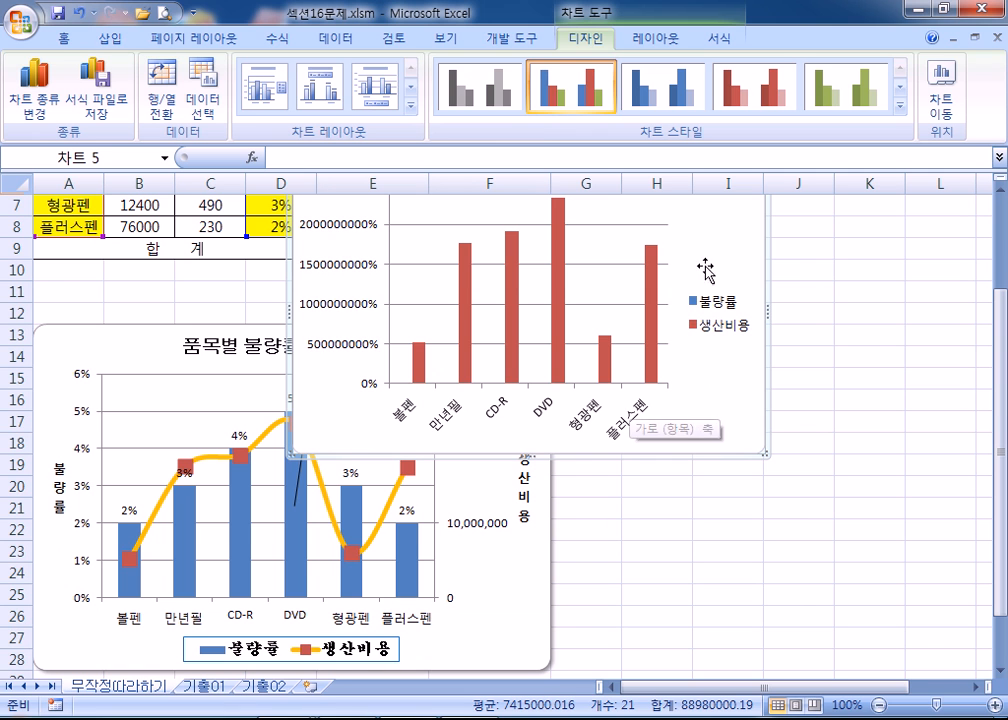
drag(725, 245, 911, 294)
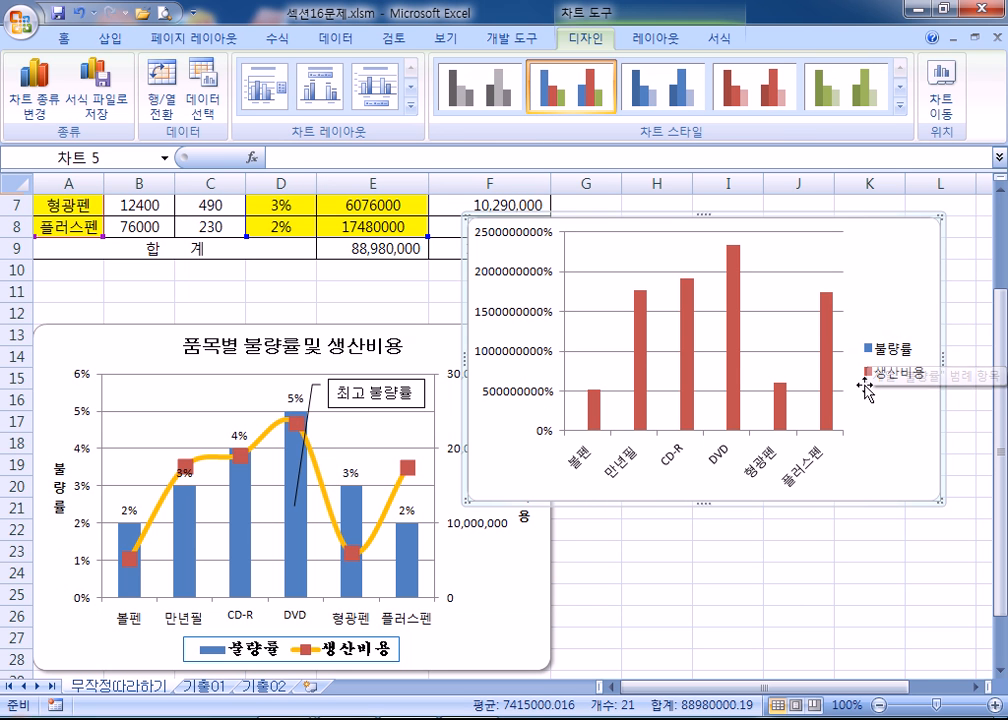
click(828, 358)
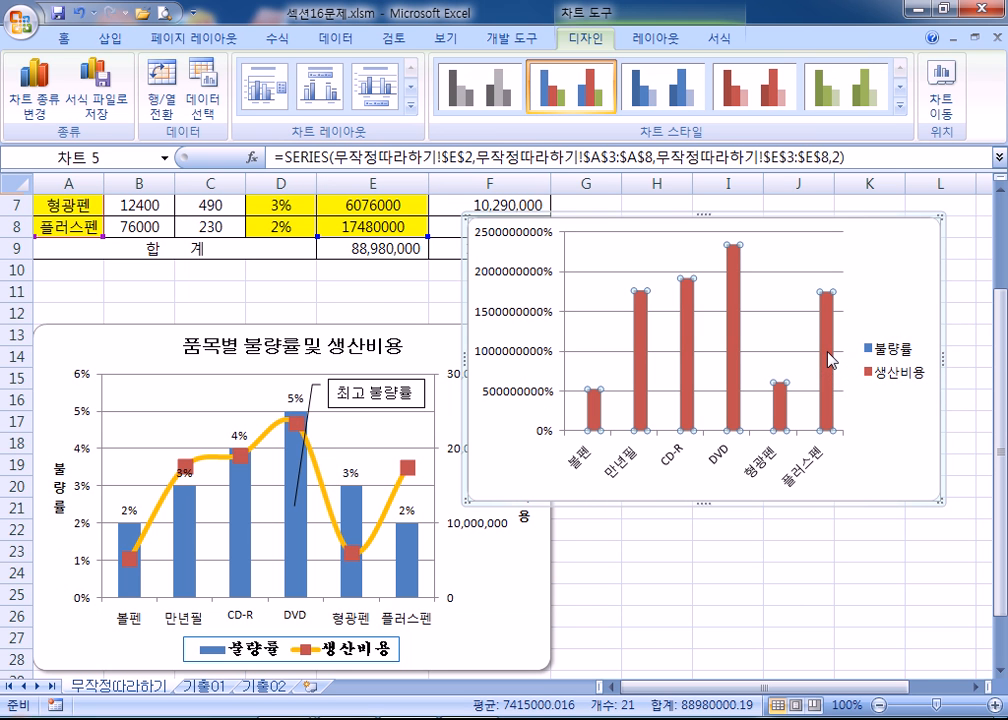
click(35, 100)
click(562, 333)
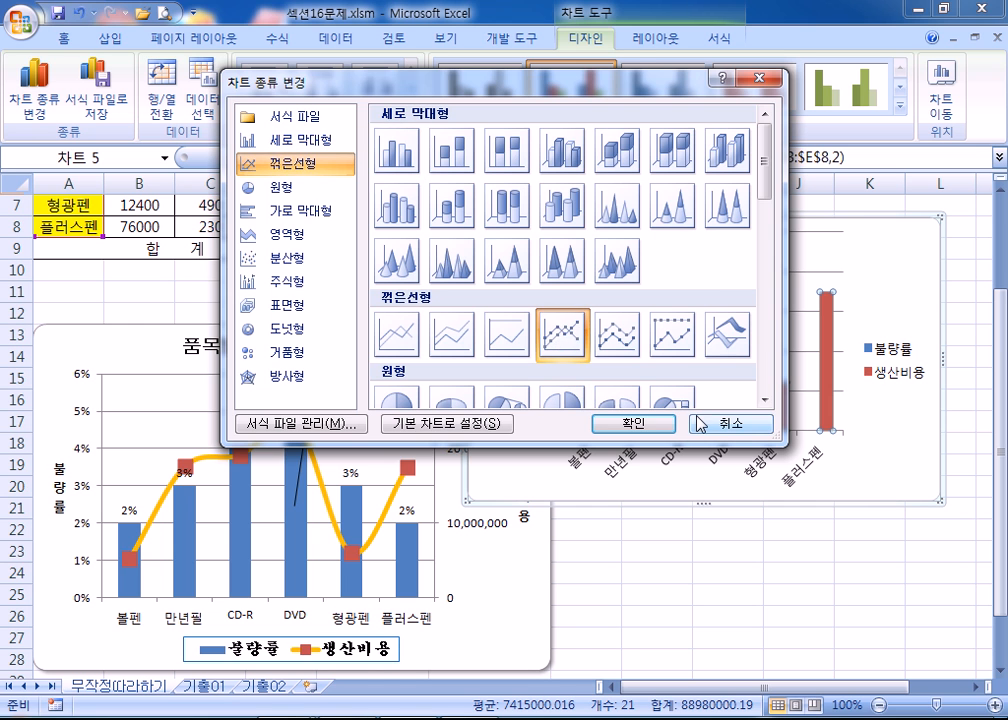
click(762, 422)
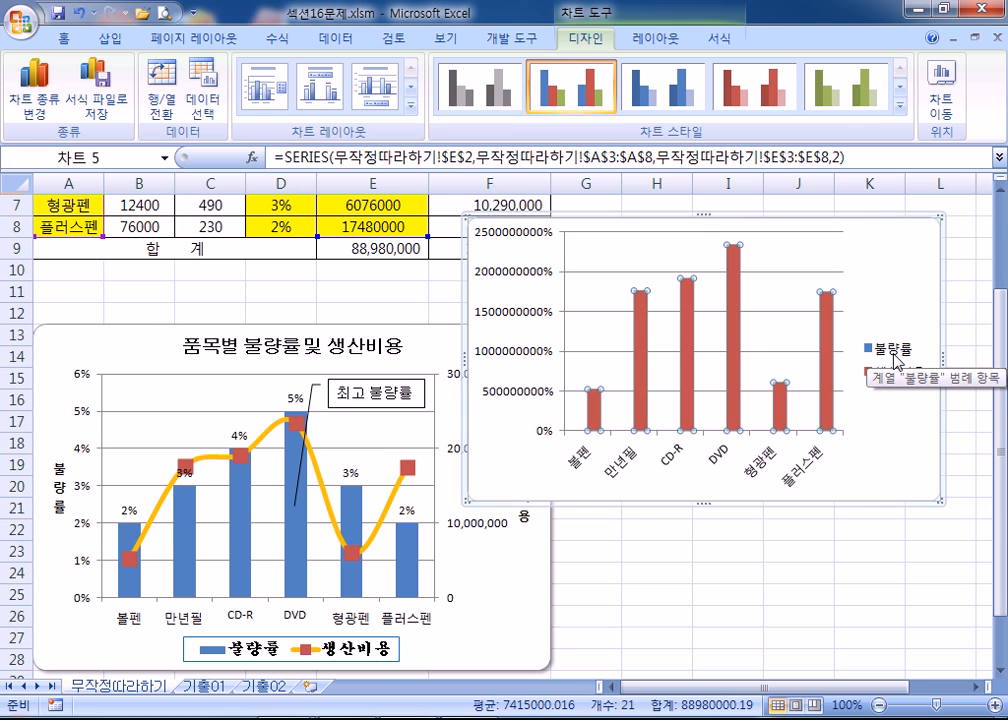
Select the hidden 불량률 data series in the new chart
click(956, 304)
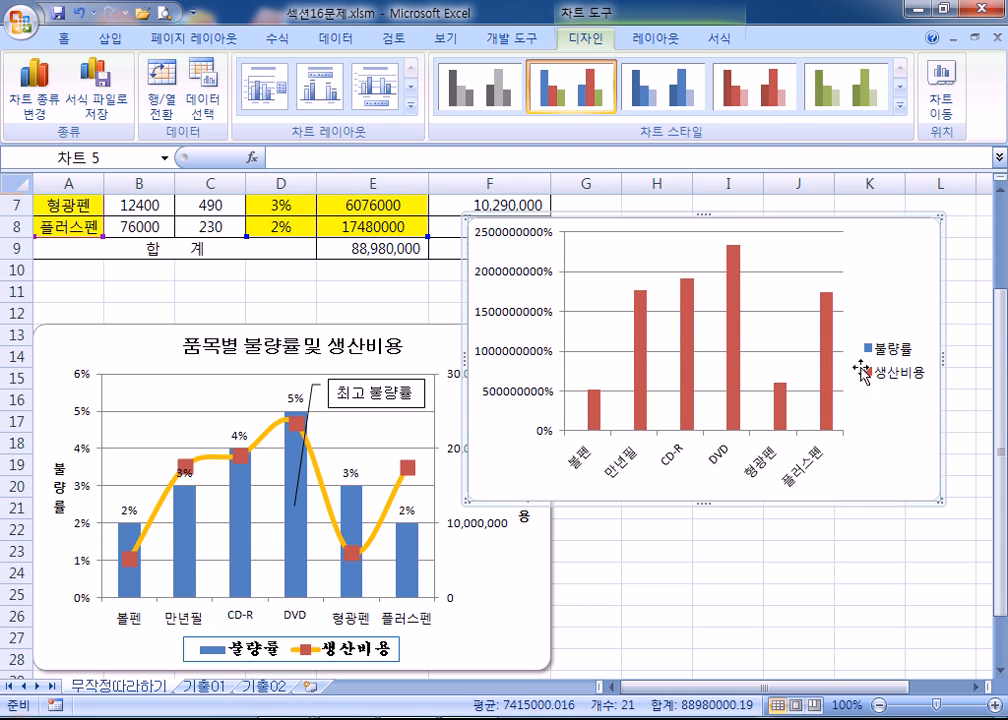
click(806, 440)
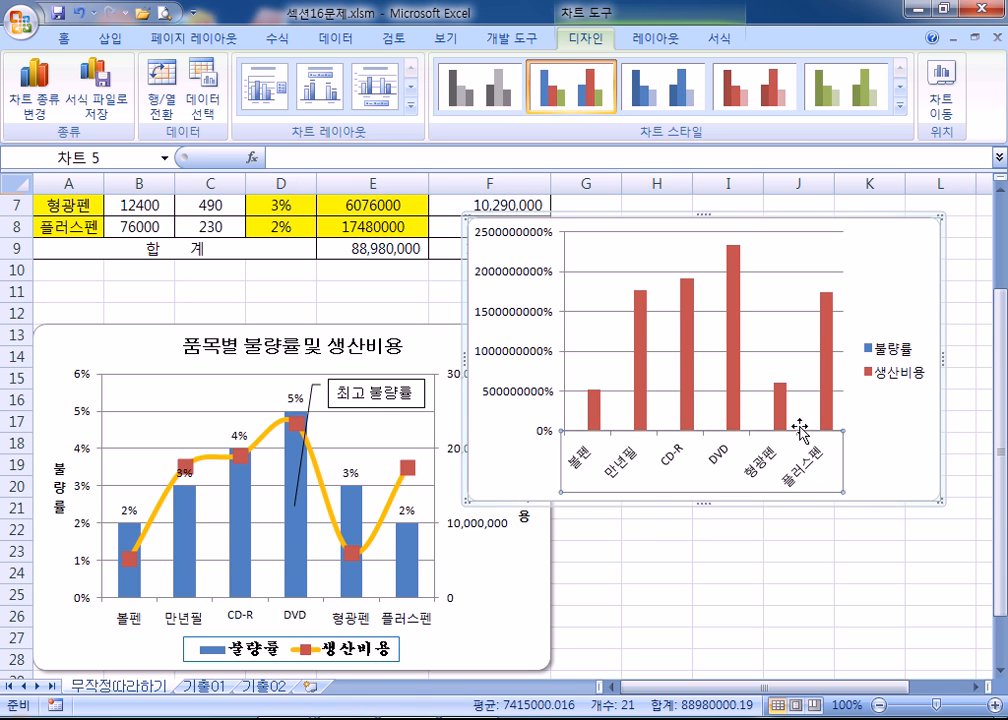
click(655, 38)
click(716, 38)
click(655, 38)
click(155, 65)
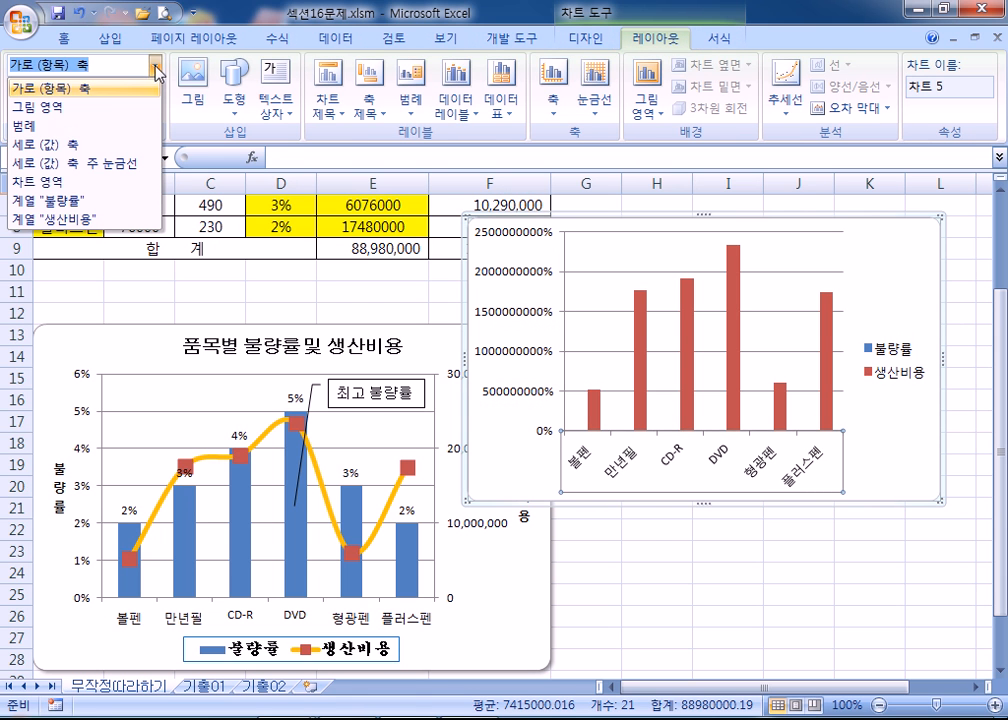
click(60, 199)
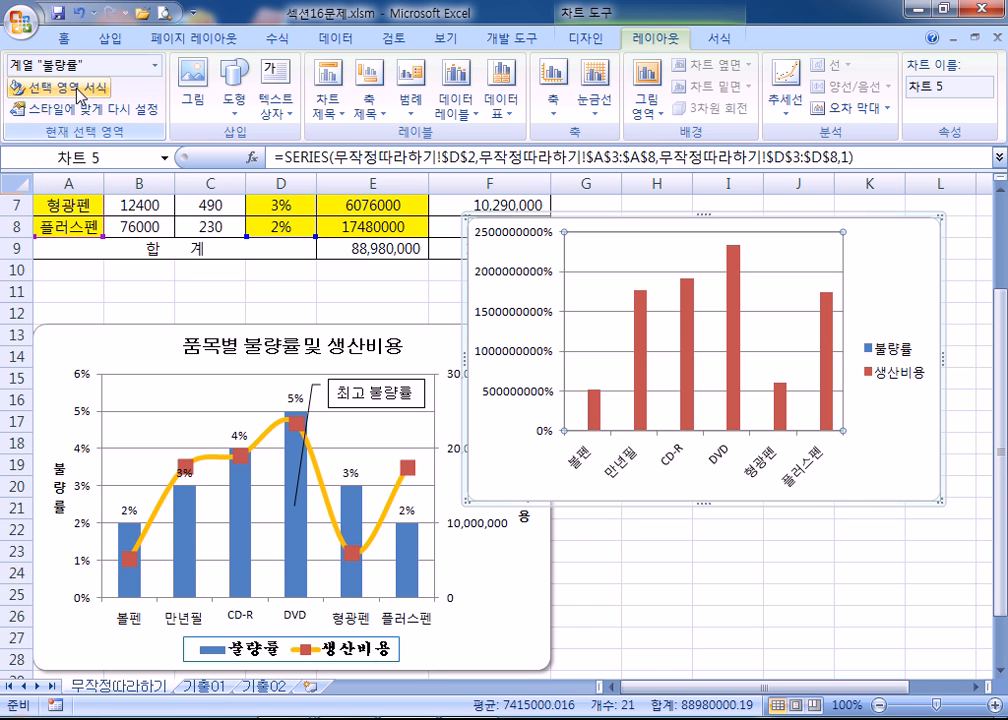
Try changing the 불량률 series to a line chart with markers
click(580, 40)
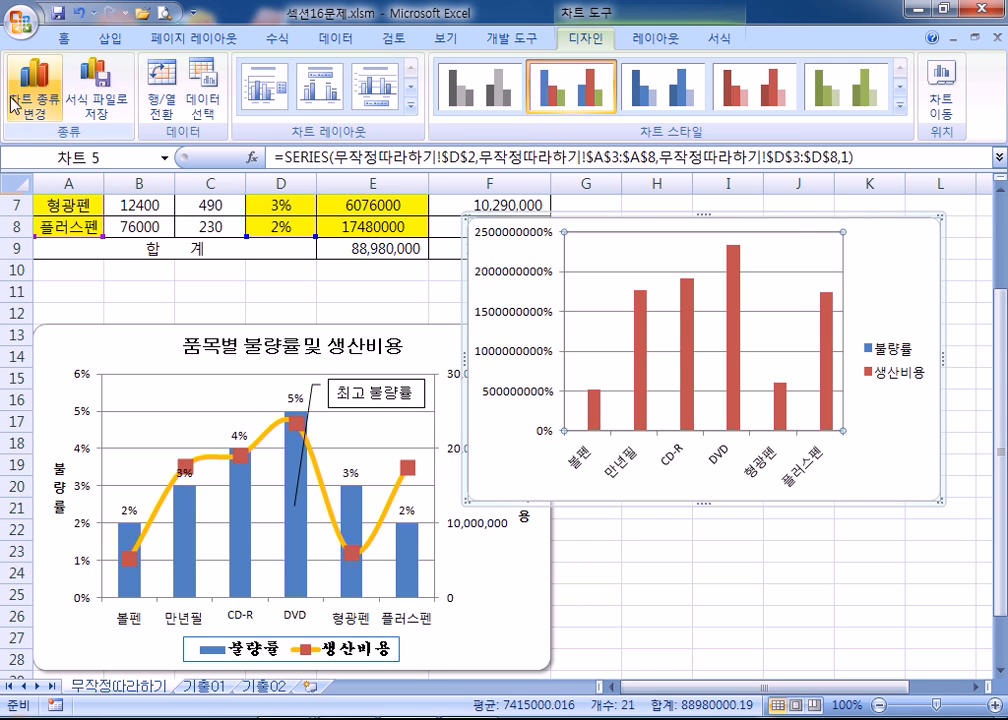
click(42, 94)
click(562, 334)
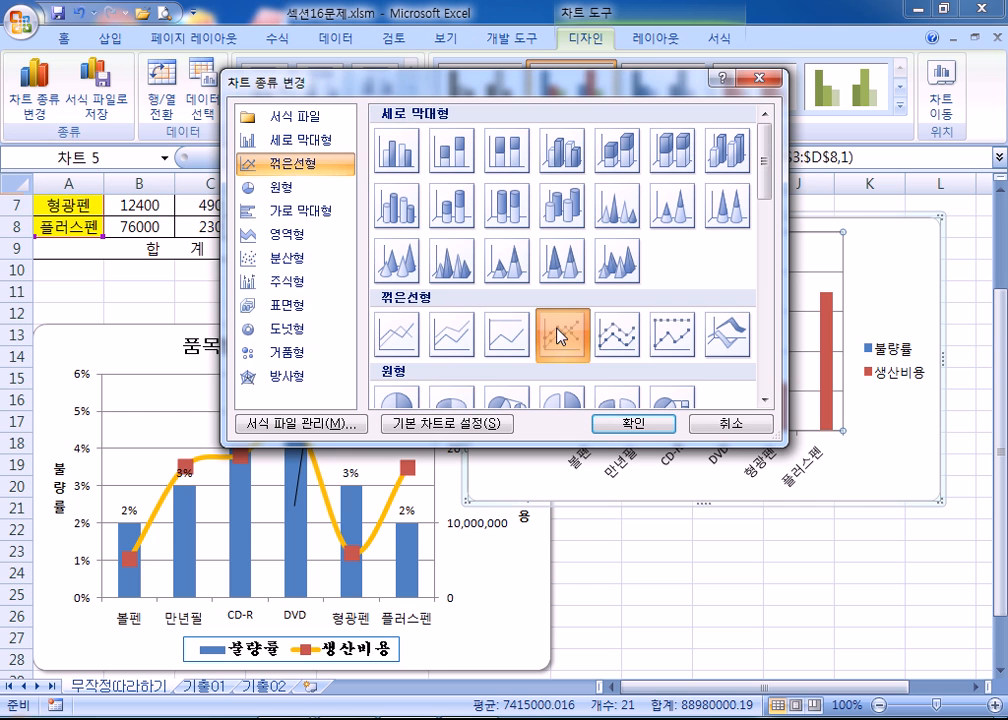
drag(462, 78, 233, 49)
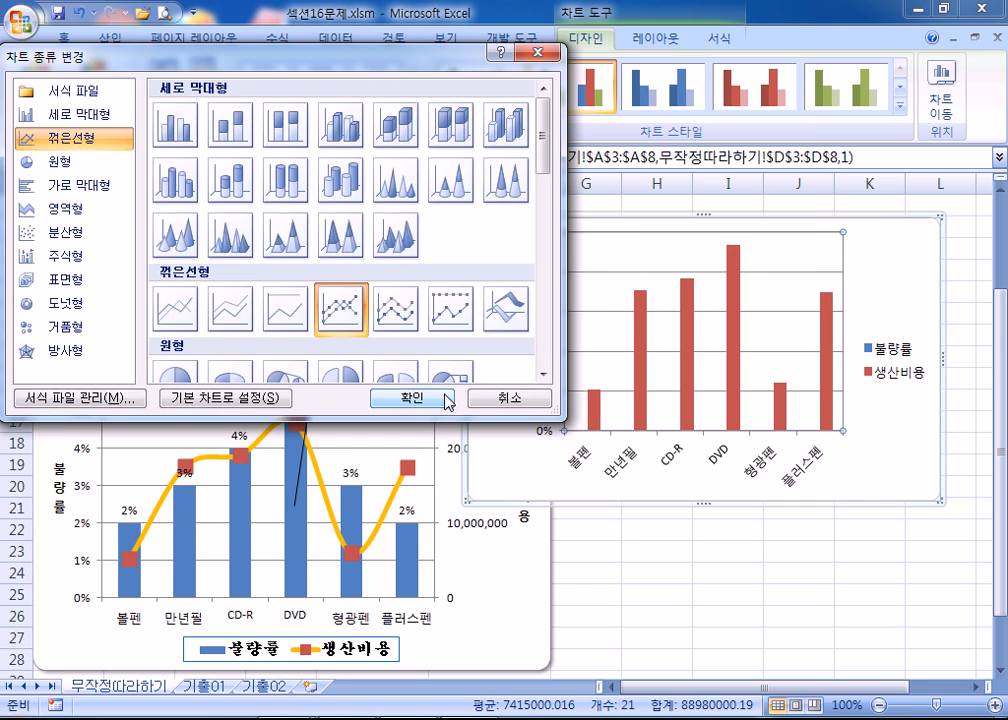
click(405, 394)
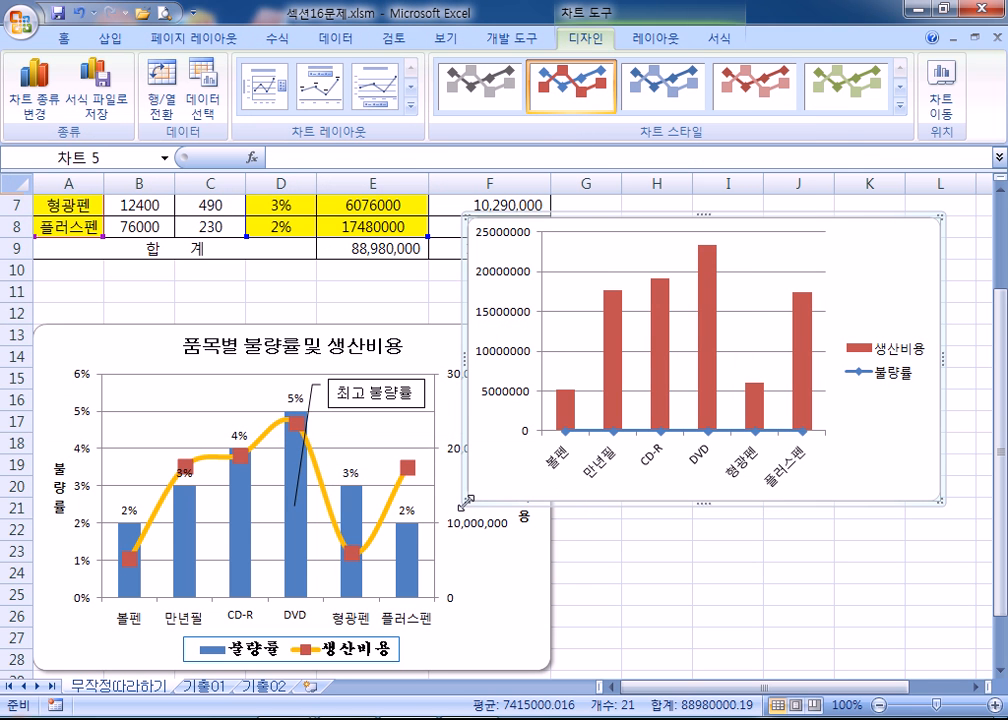
key(ctrl+z)
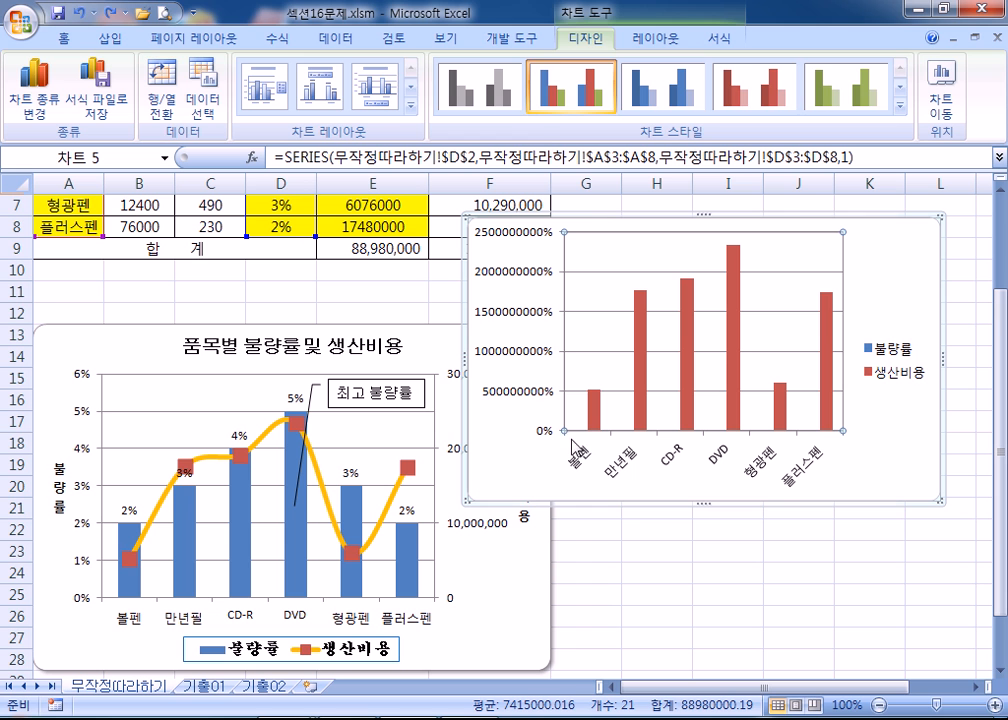
Plot the hidden 불량률 series of the second chart on the secondary axis
click(650, 41)
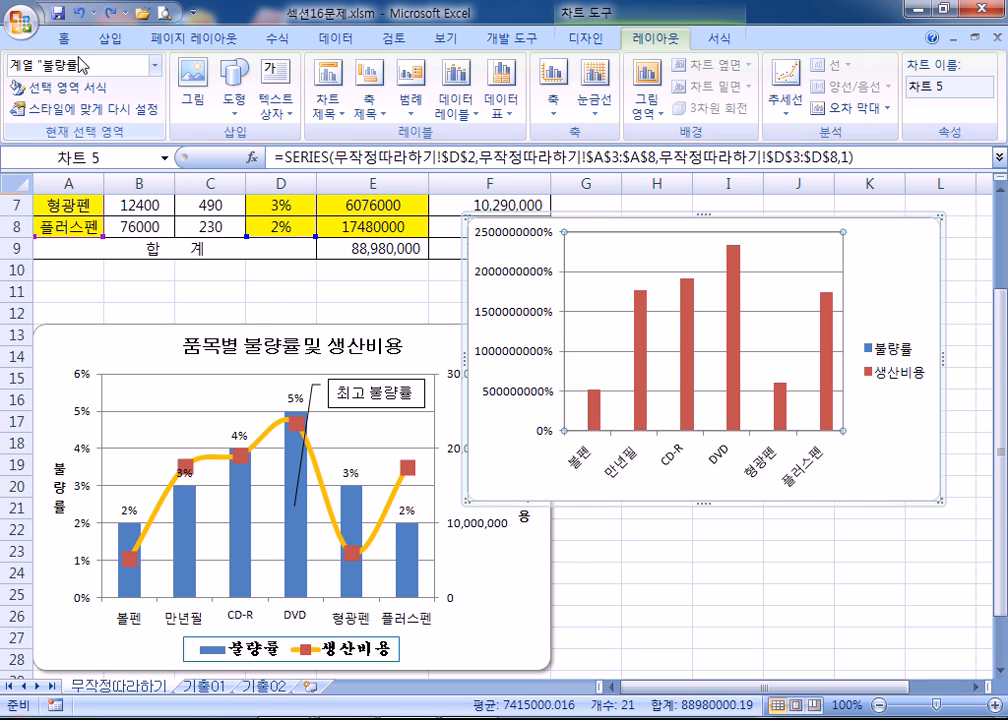
click(66, 86)
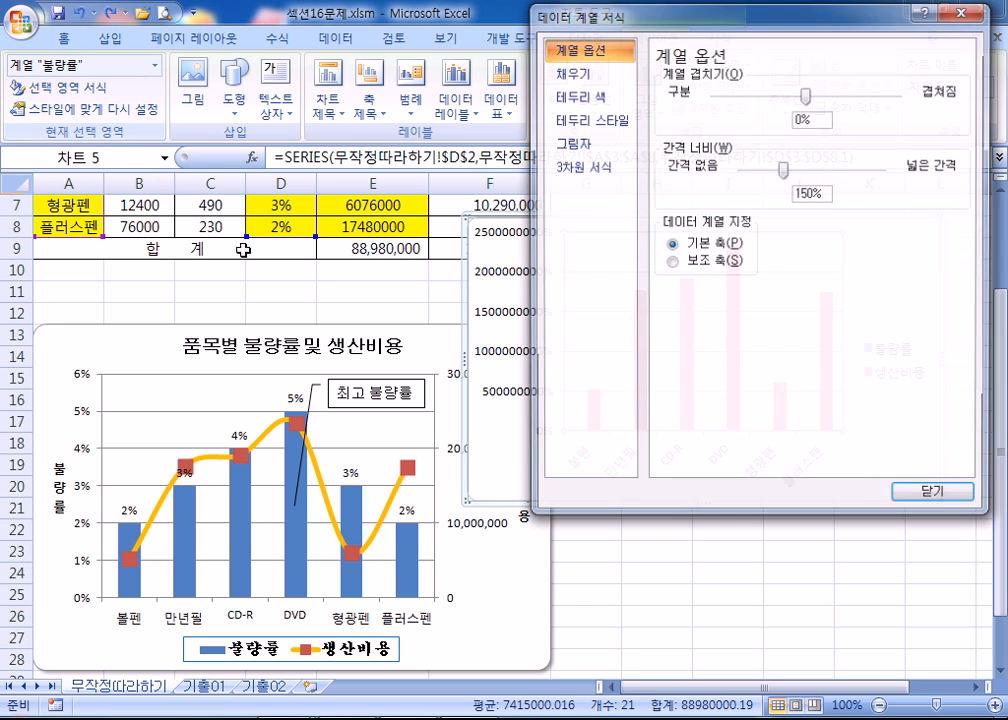
click(700, 262)
drag(779, 33, 341, 47)
click(472, 515)
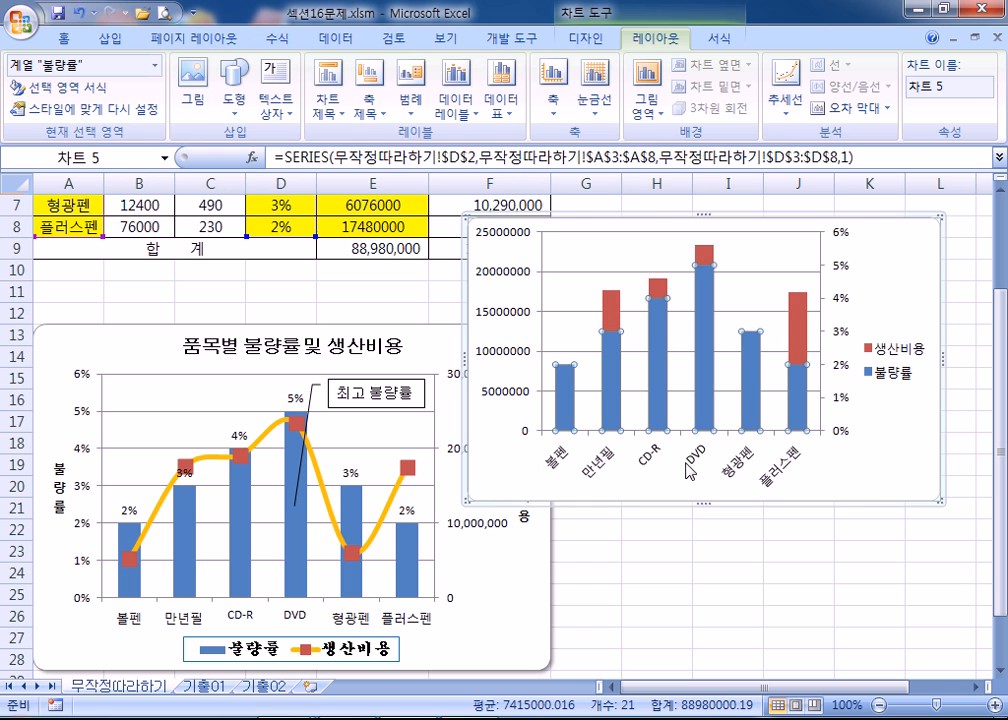
Undo back past the second chart's insertion, and insert a 2-D clustered column chart from the same selected data again
key(ctrl+z)
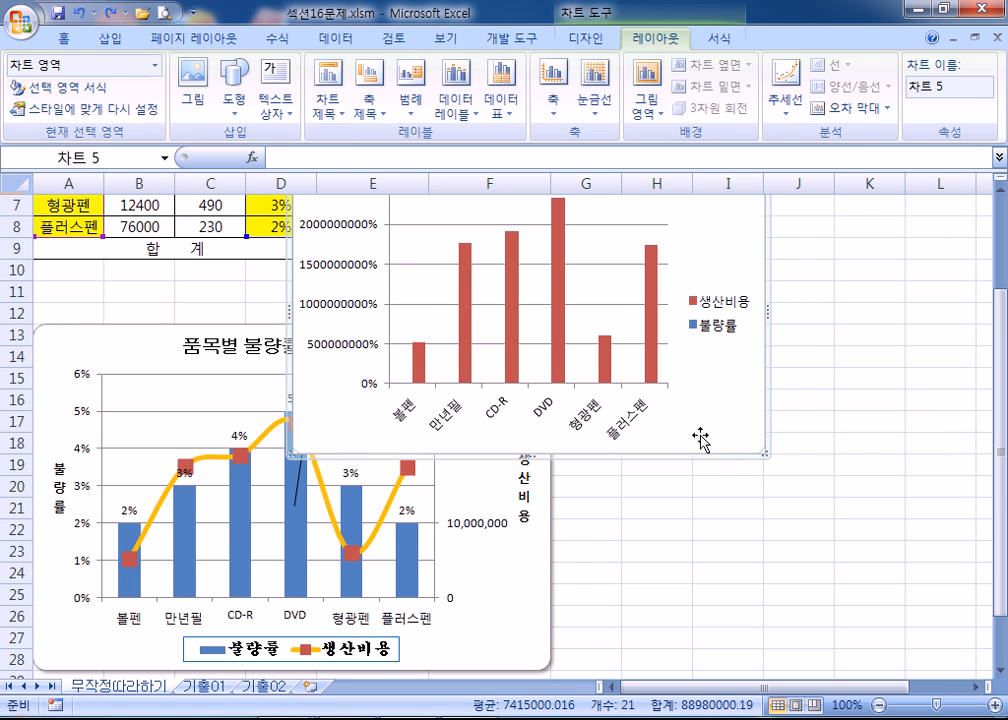
key(ctrl+z)
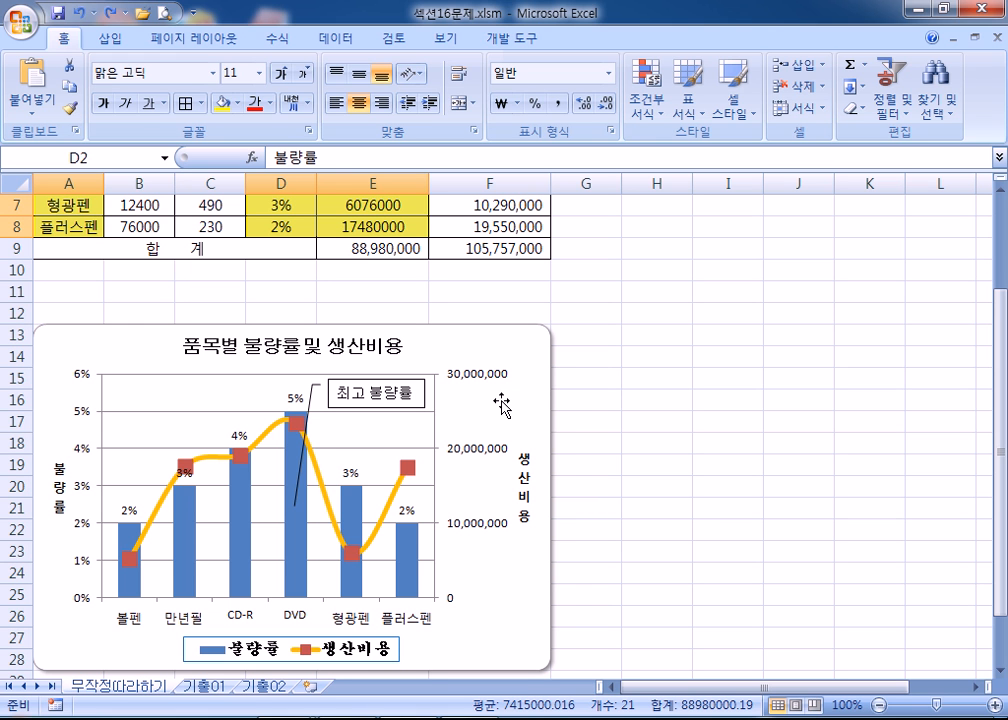
click(109, 40)
click(320, 100)
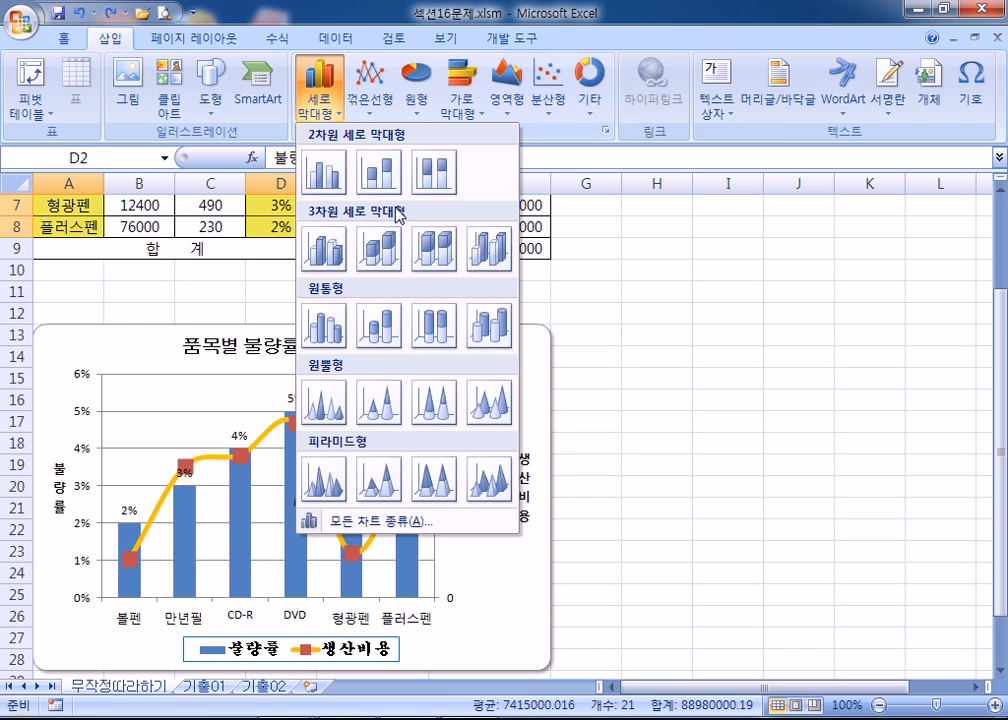
click(322, 172)
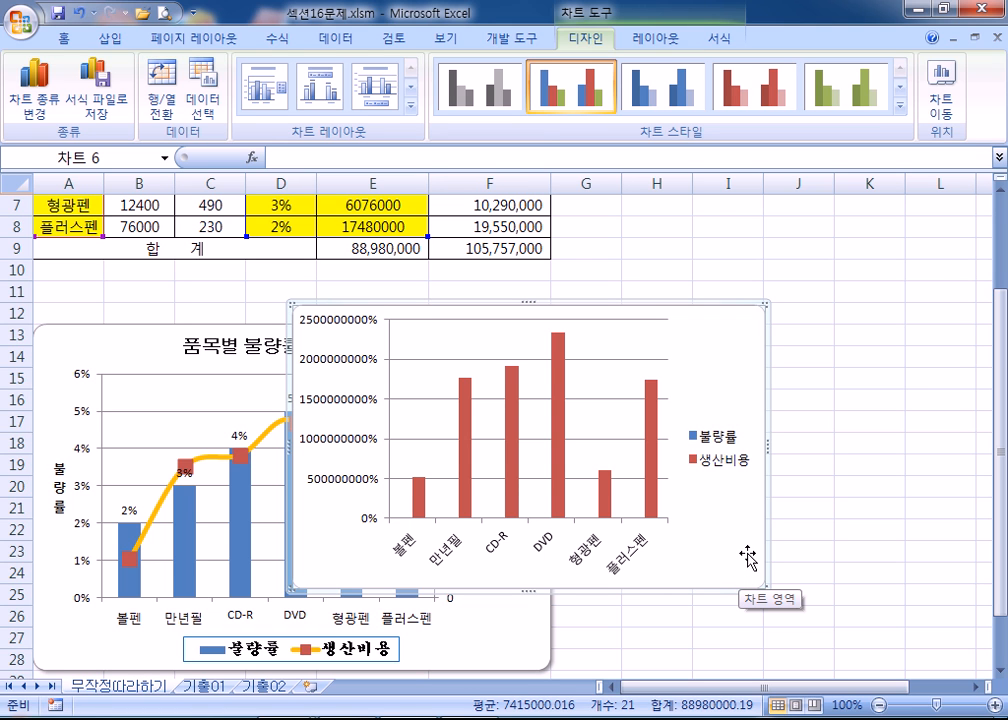
Plot the new chart's 생산비용 series on the secondary axis and select the 불량률 series
click(652, 430)
right_click(655, 430)
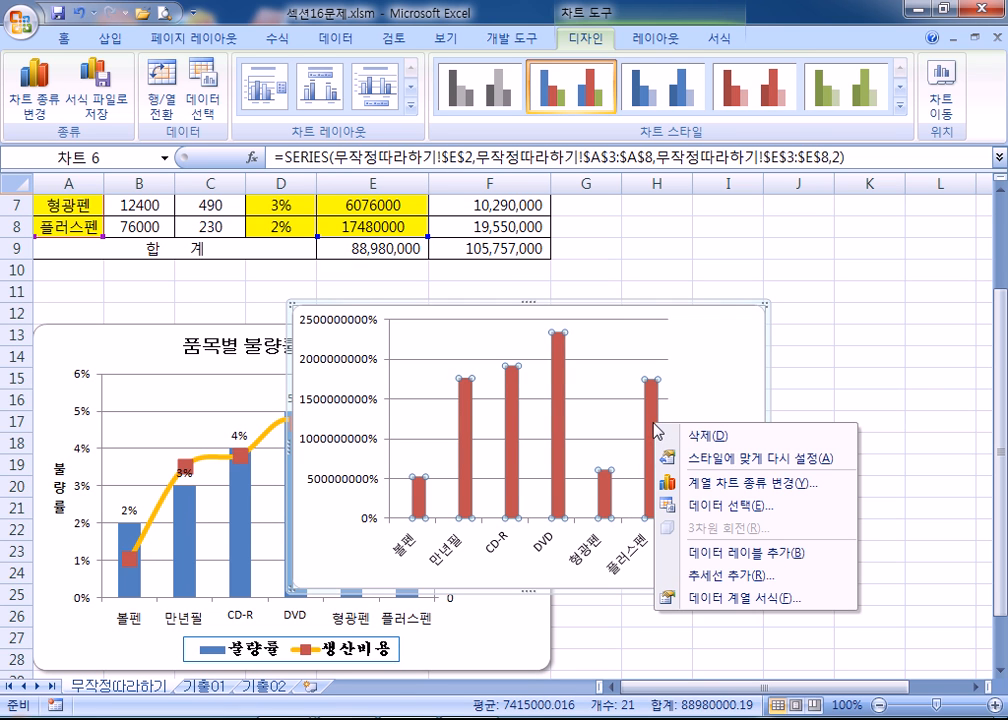
click(735, 598)
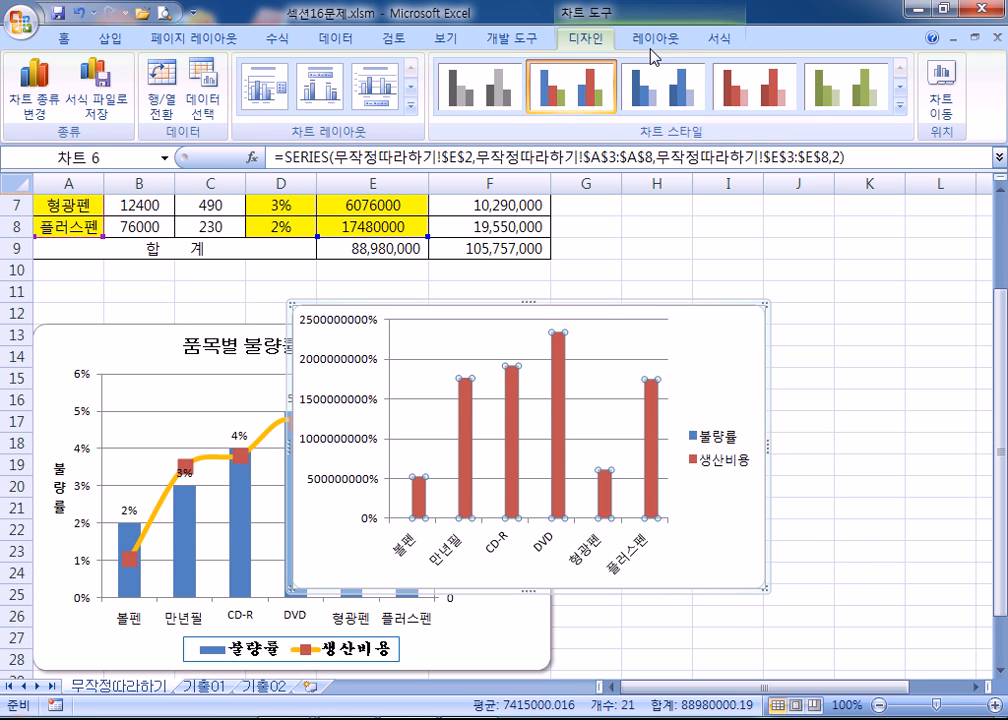
click(717, 39)
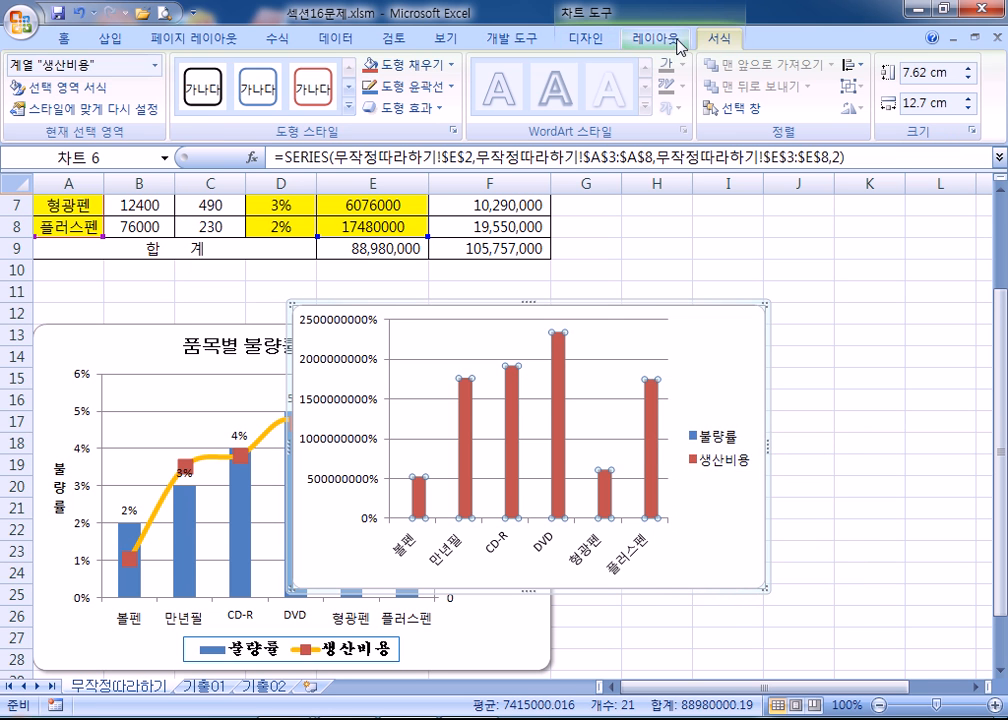
click(69, 89)
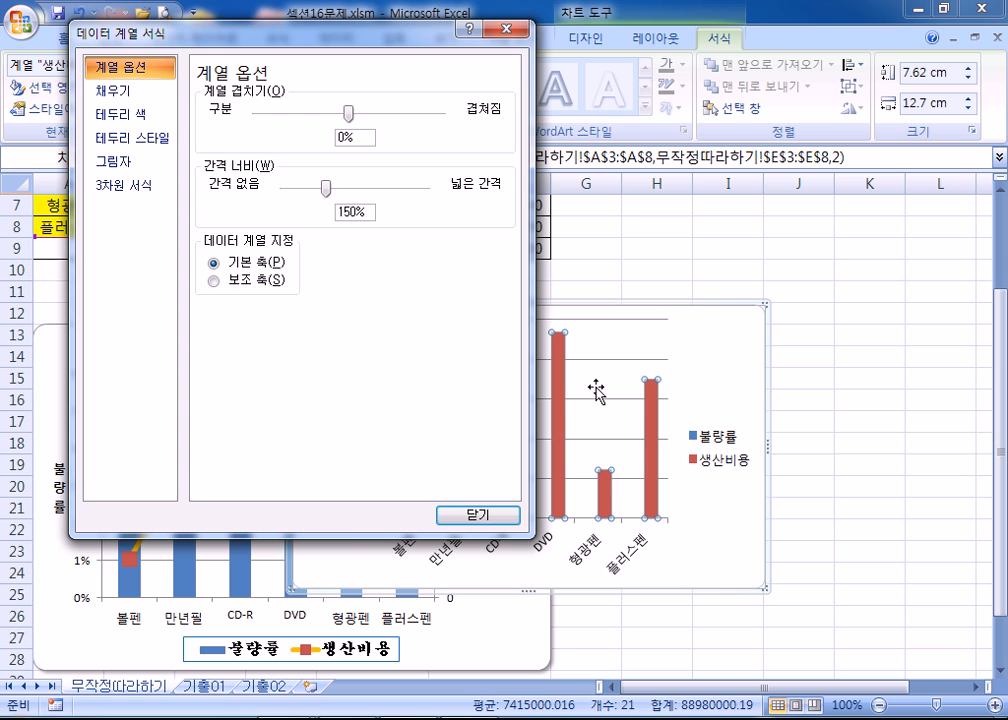
click(252, 281)
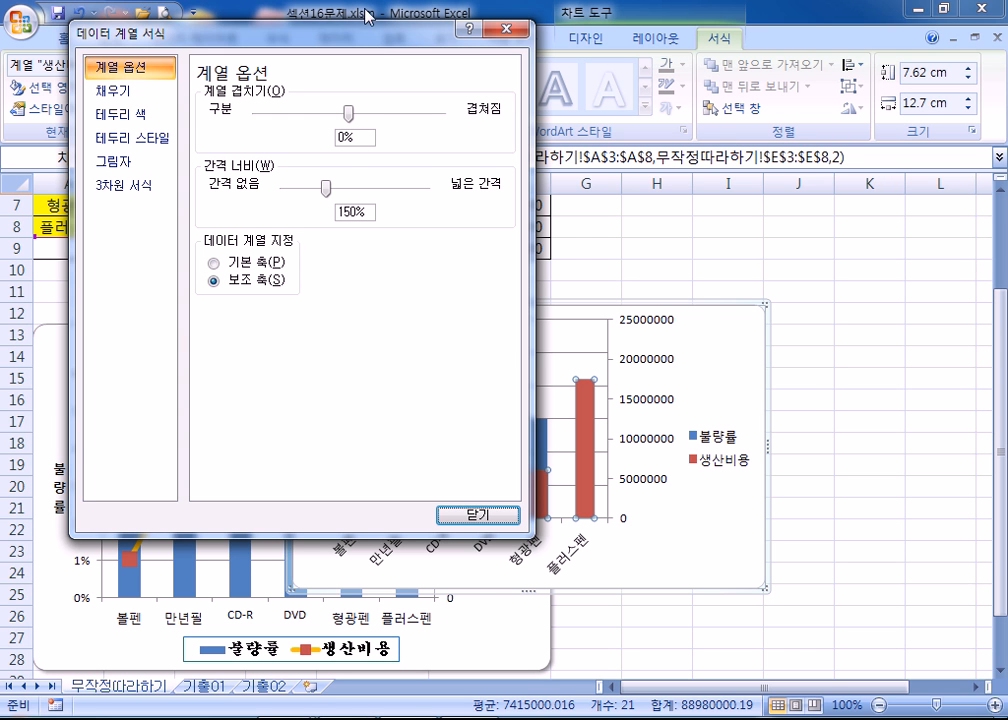
drag(349, 40, 839, 51)
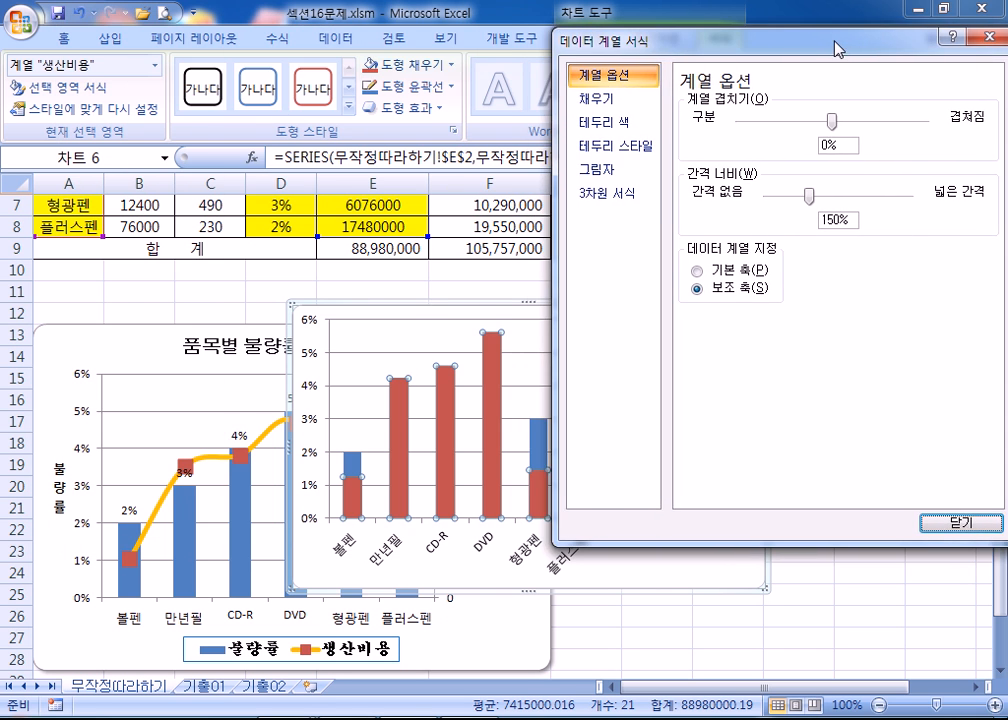
click(355, 468)
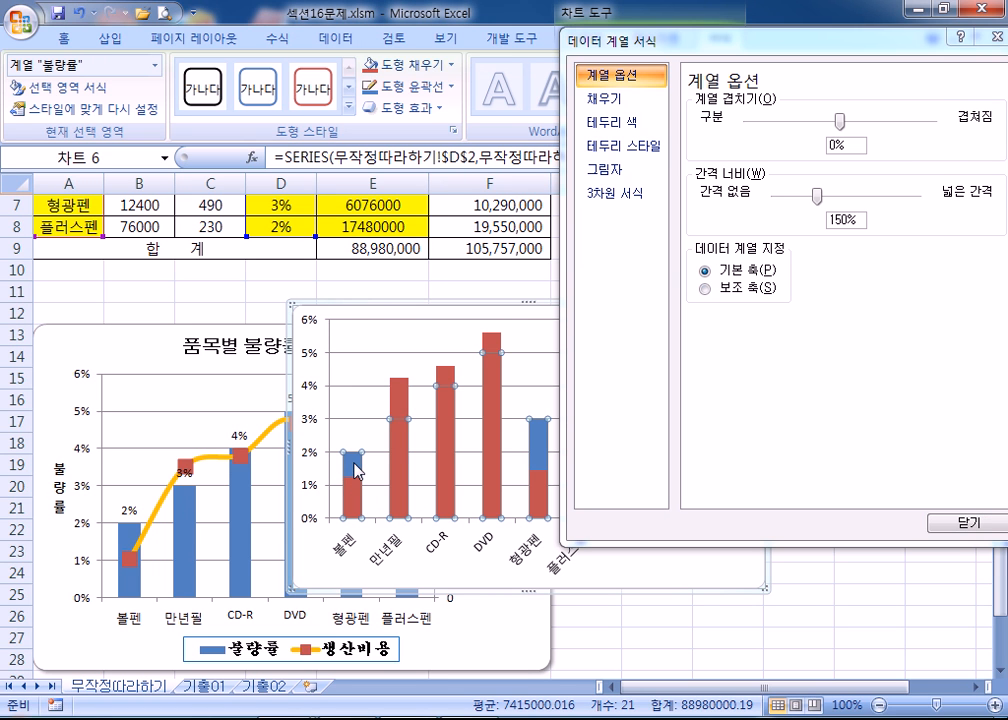
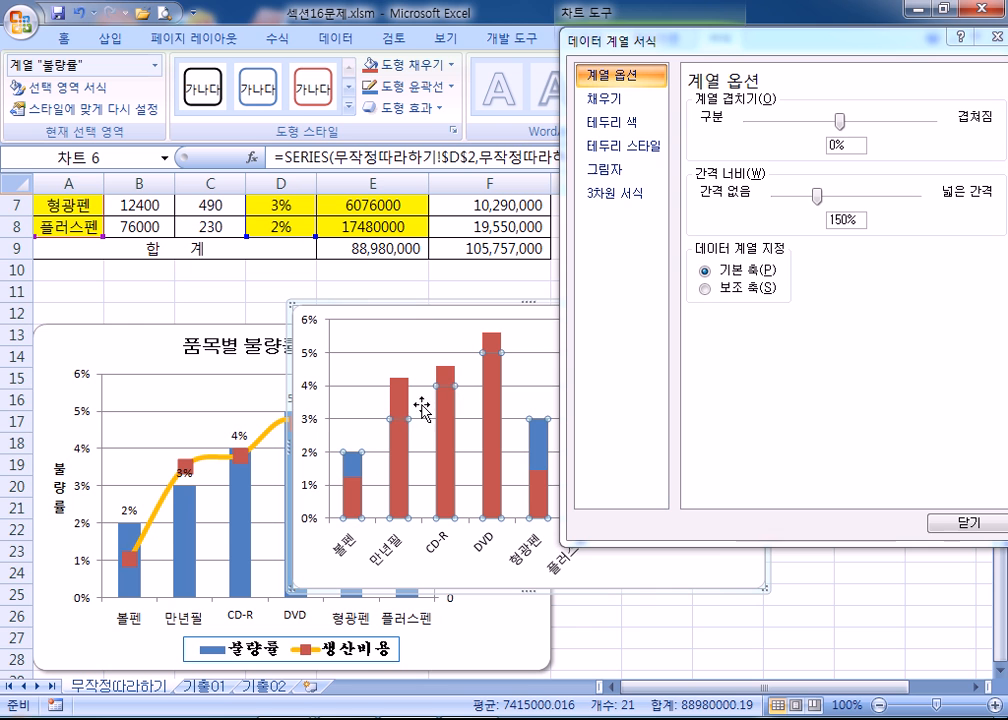
drag(688, 40, 815, 40)
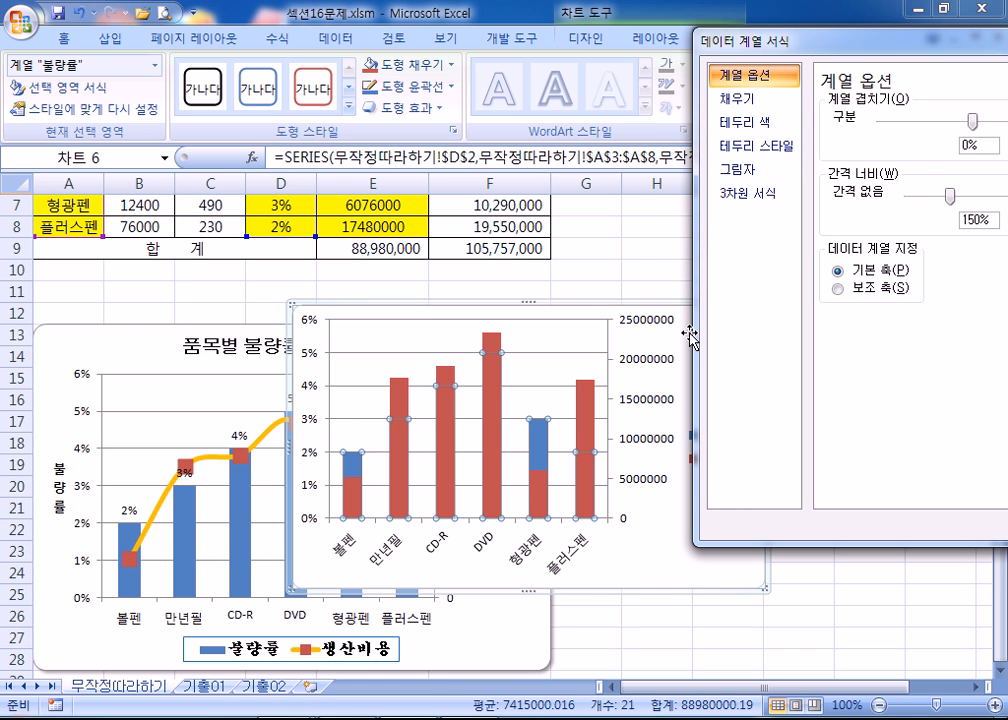
Format the secondary vertical axis values as numbers with a thousands separator and 0 decimal places
click(657, 332)
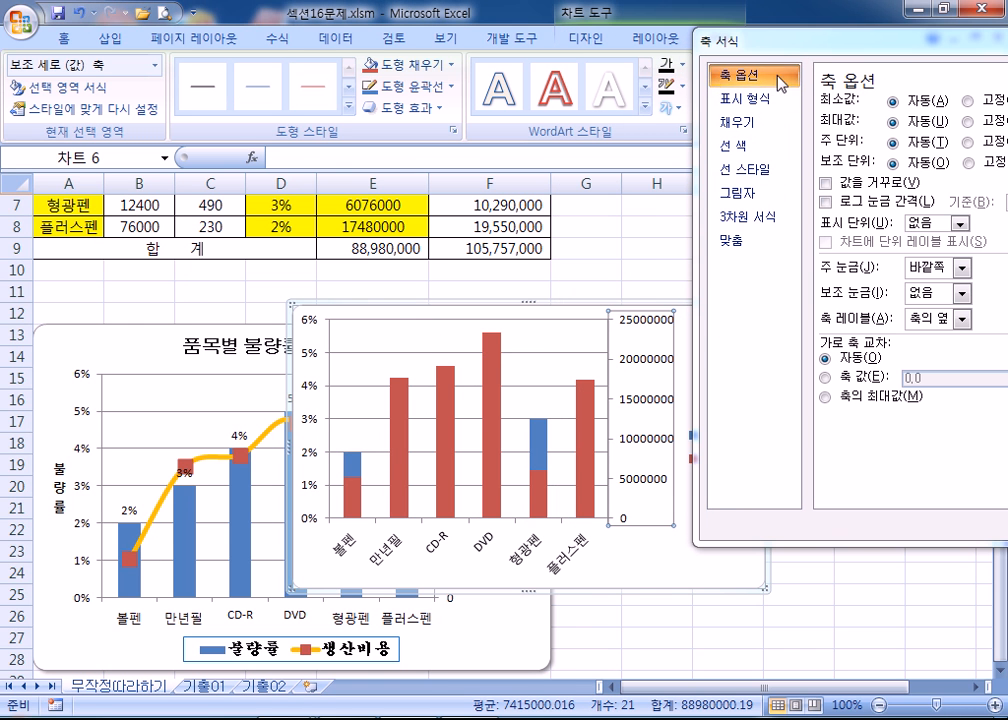
click(748, 98)
drag(820, 55, 555, 28)
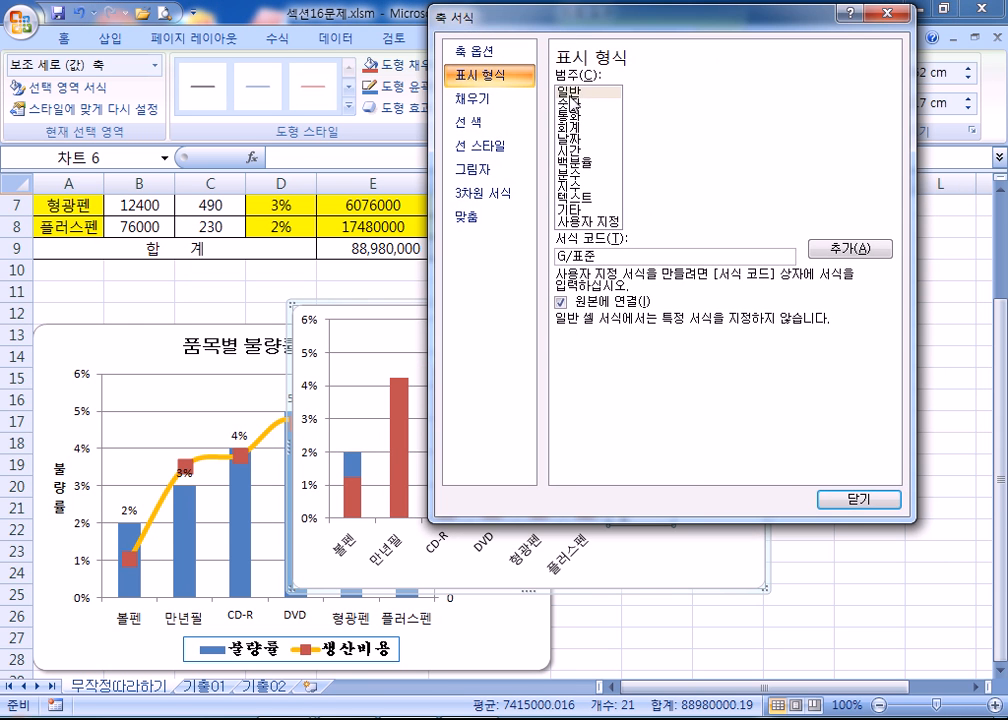
click(575, 103)
double_click(740, 78)
text(0)
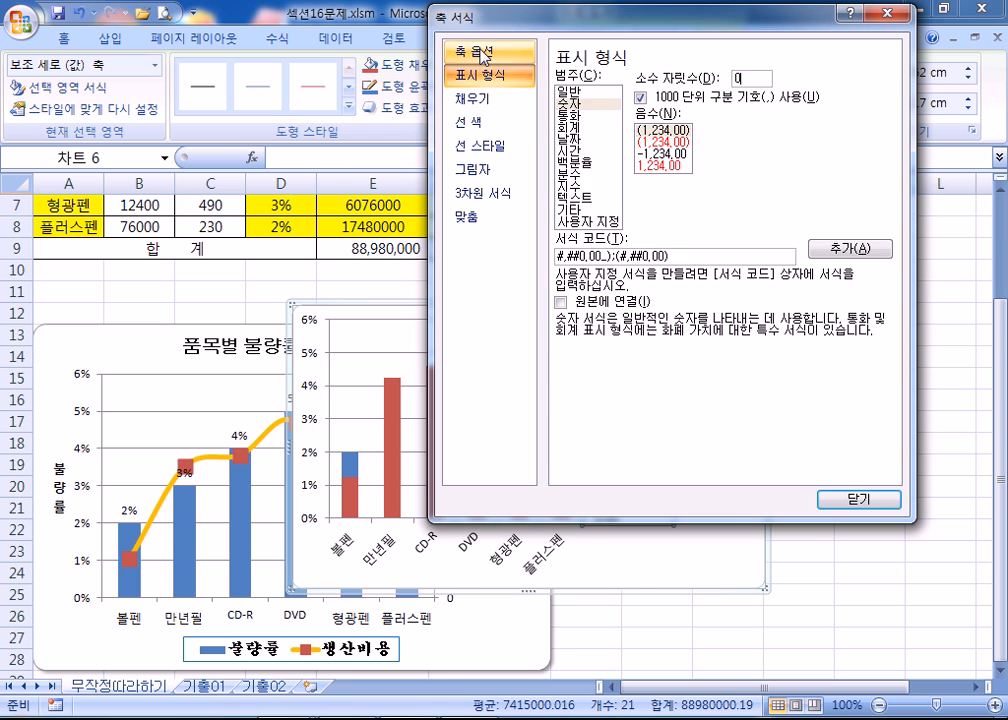
Fix the secondary axis maximum at 2.5E7 and its major unit at 5.0E6
click(478, 51)
click(735, 98)
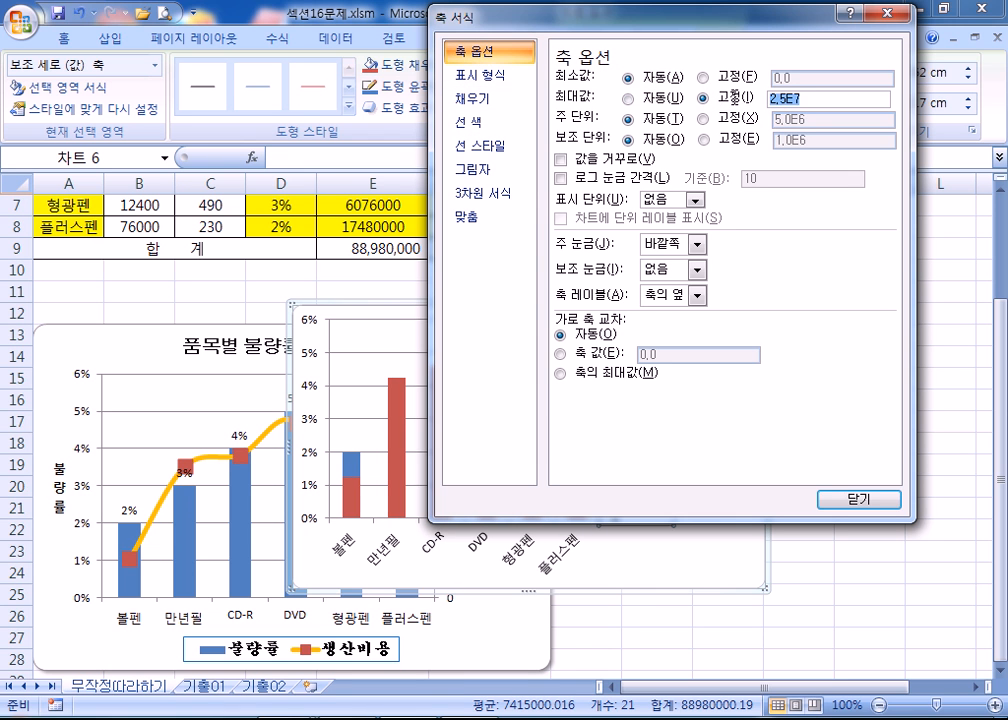
click(738, 119)
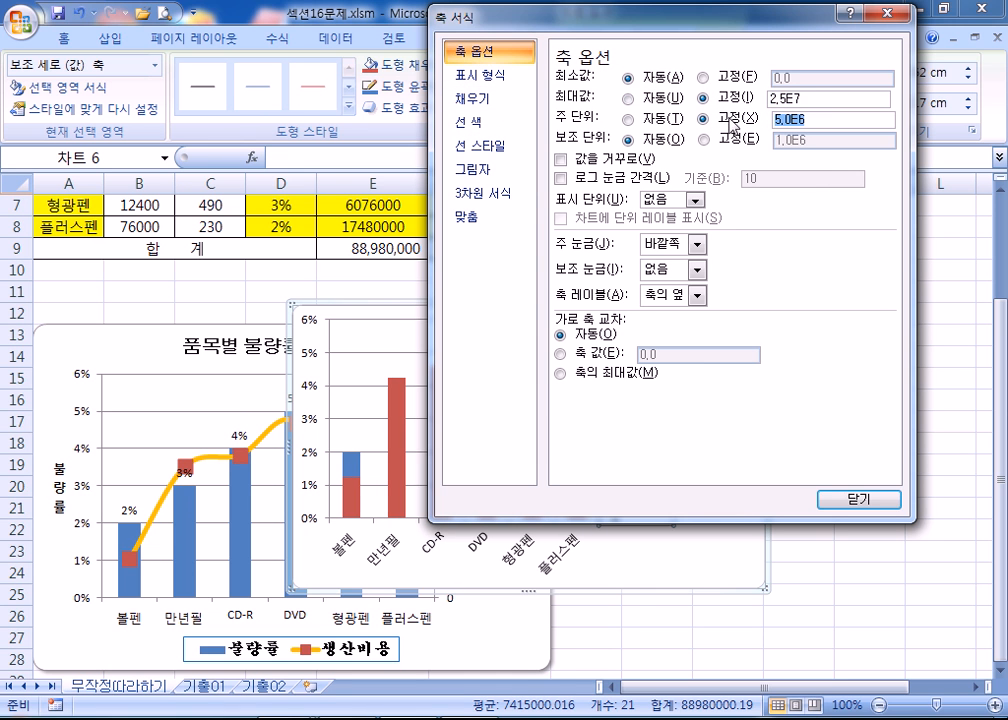
drag(526, 27, 735, 55)
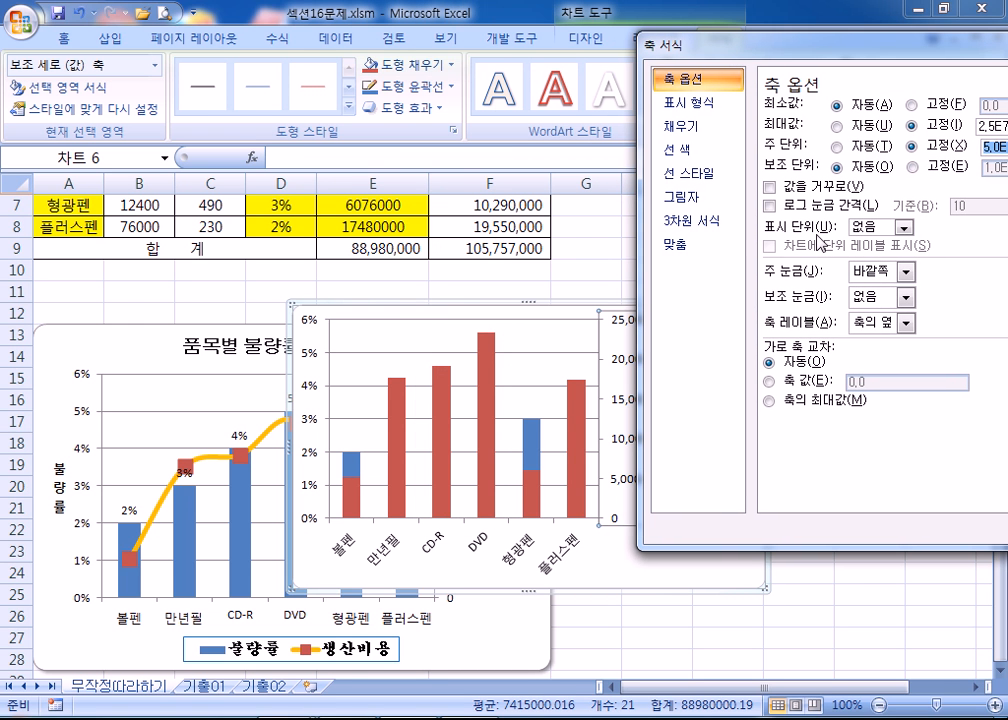
drag(684, 46, 771, 46)
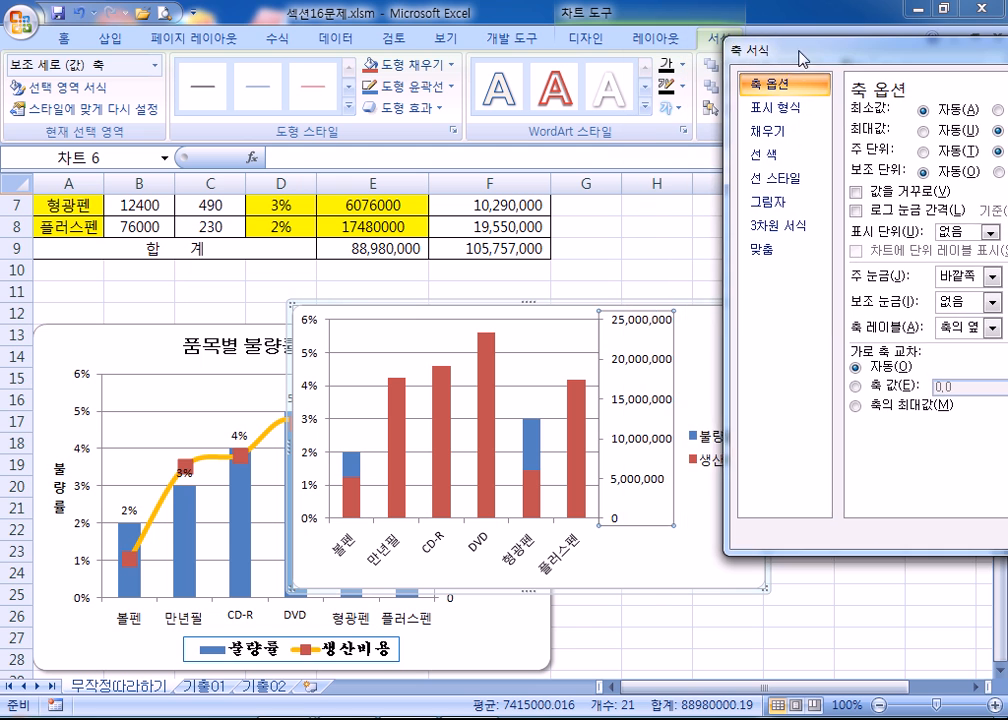
Move the second chart up and to the left over the finished chart, and place its legend at the bottom
click(700, 440)
drag(710, 338, 545, 266)
click(522, 382)
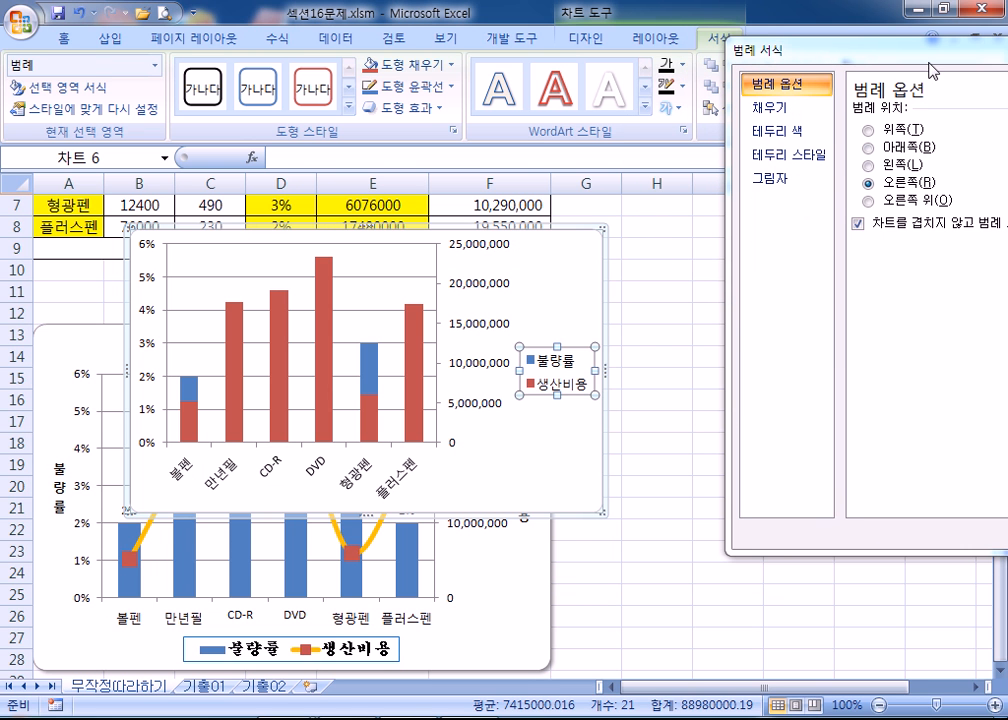
drag(922, 58, 789, 29)
click(760, 118)
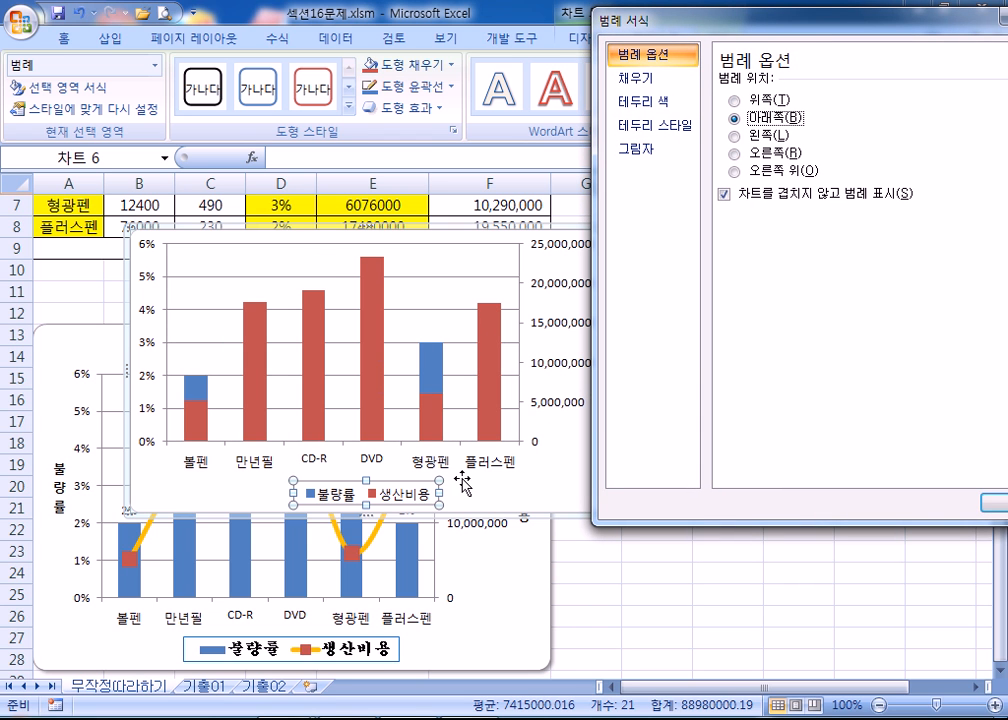
Examine the legend's border colour and fill options and the commands available for the 생산비용 series
click(640, 103)
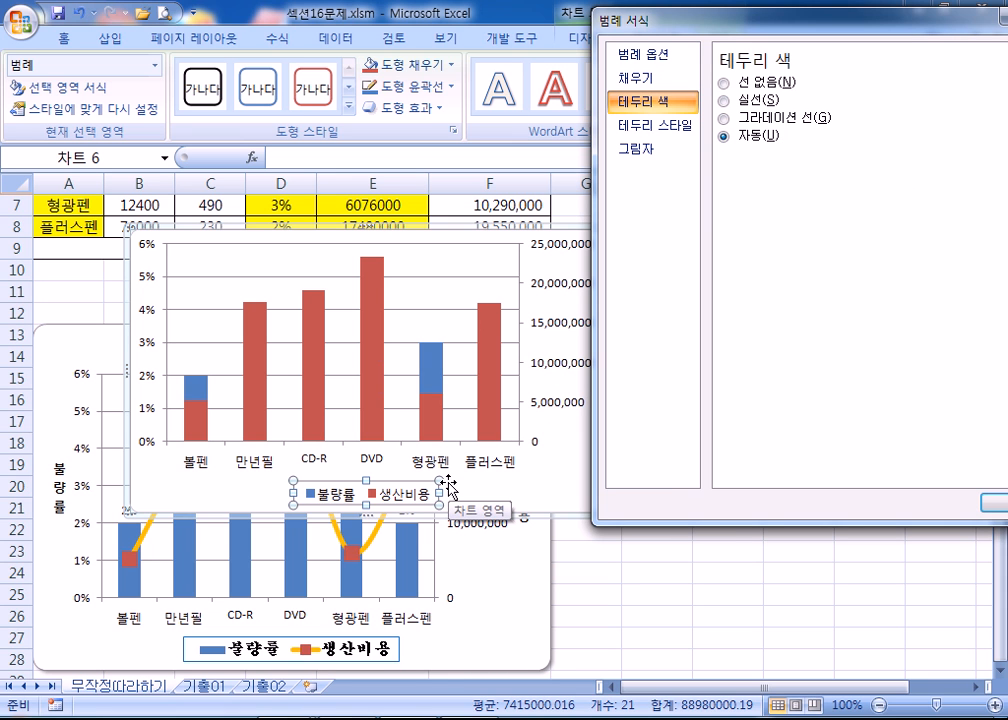
click(611, 80)
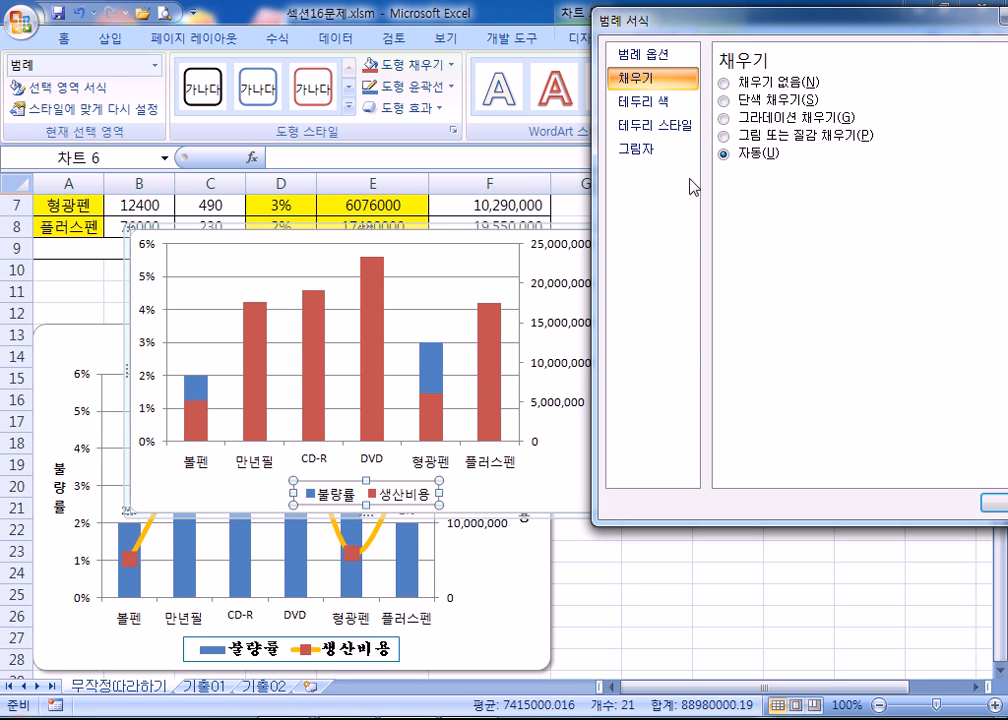
click(381, 306)
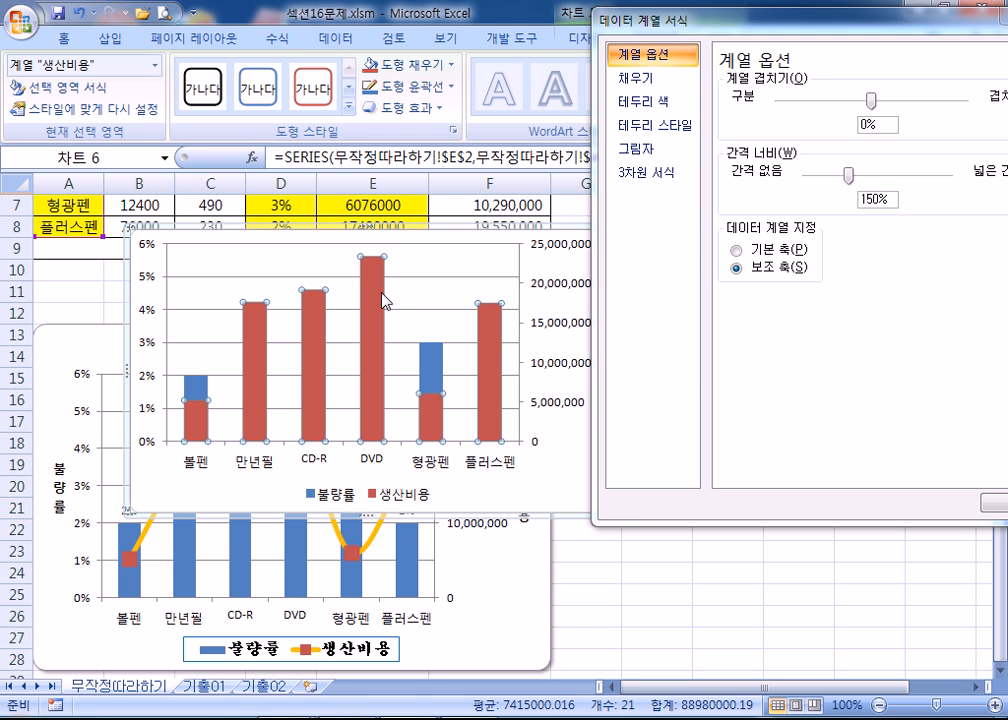
right_click(382, 299)
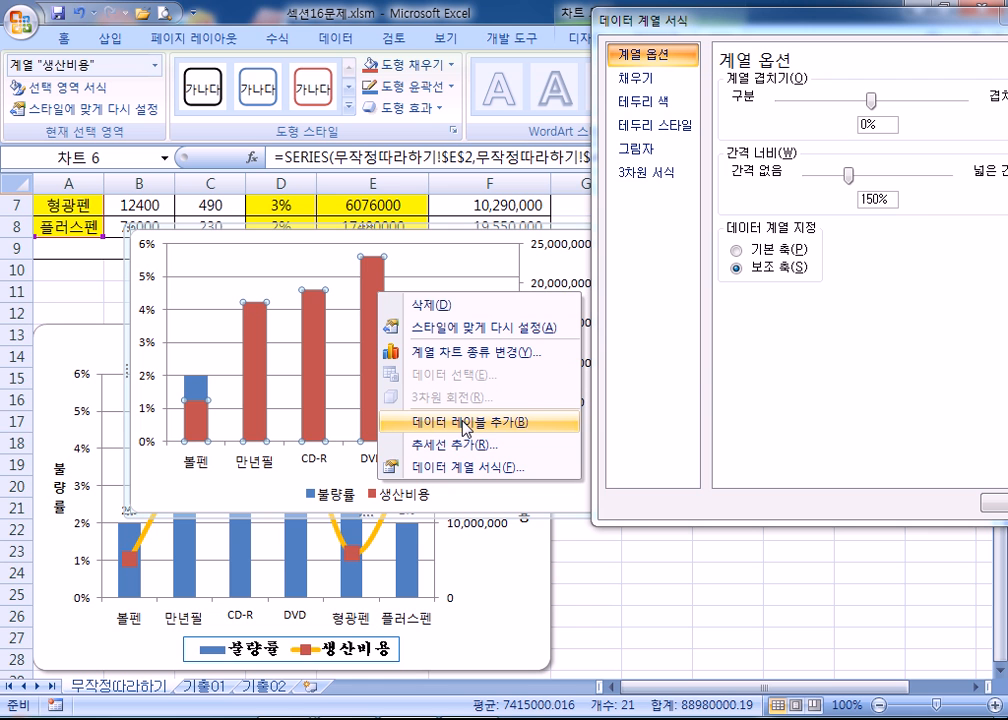
click(819, 412)
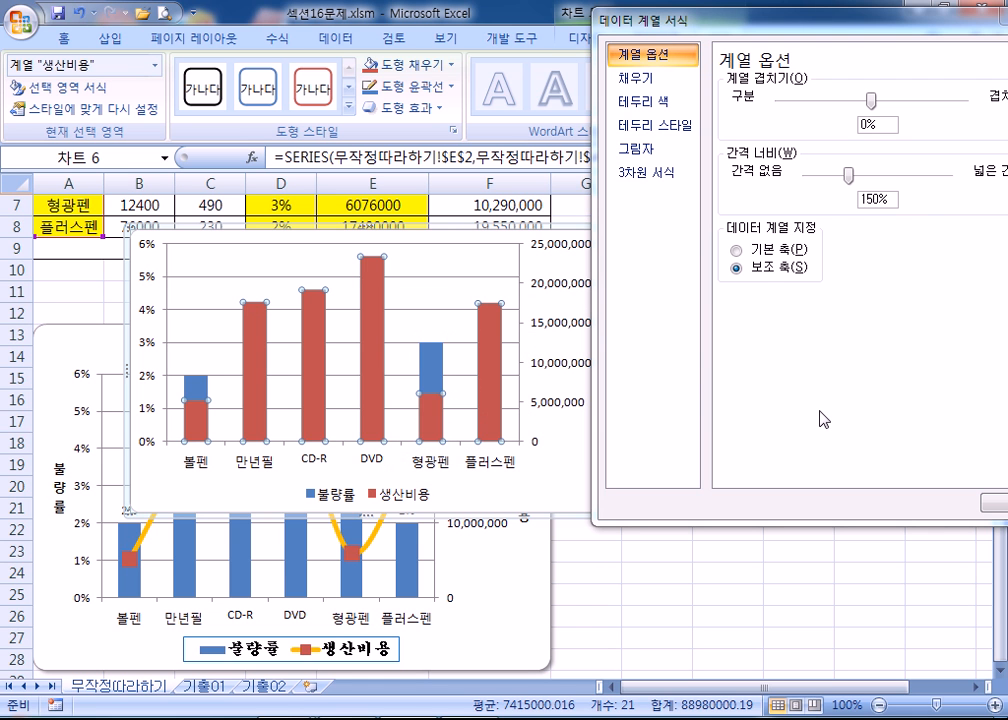
Remove the second chart and select an empty cell beside the finished chart
click(557, 446)
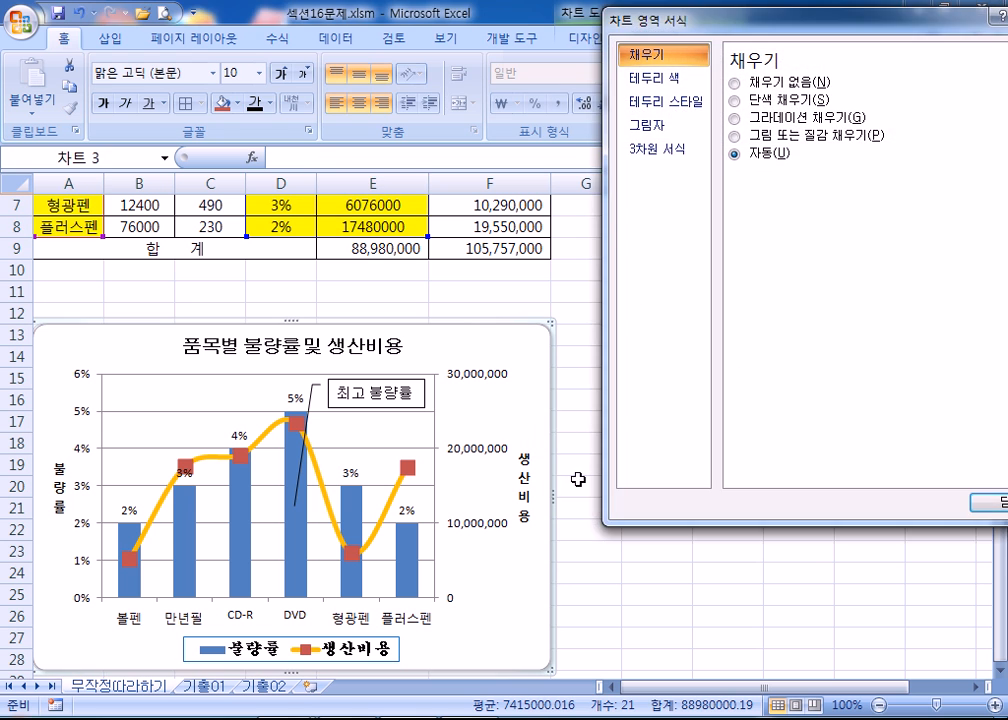
click(596, 552)
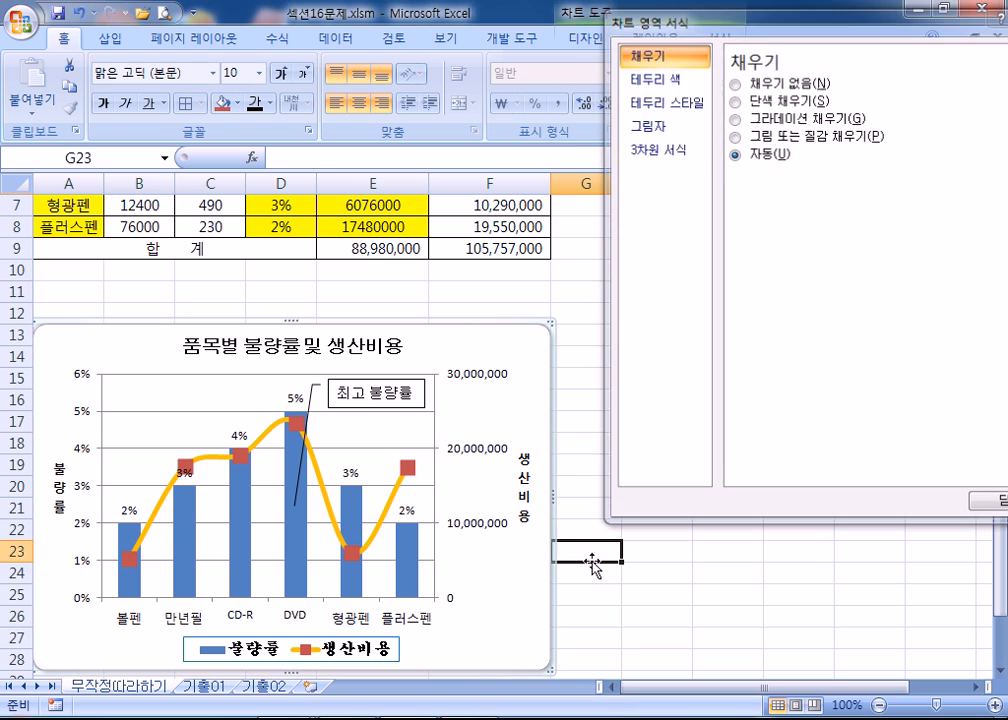
click(596, 573)
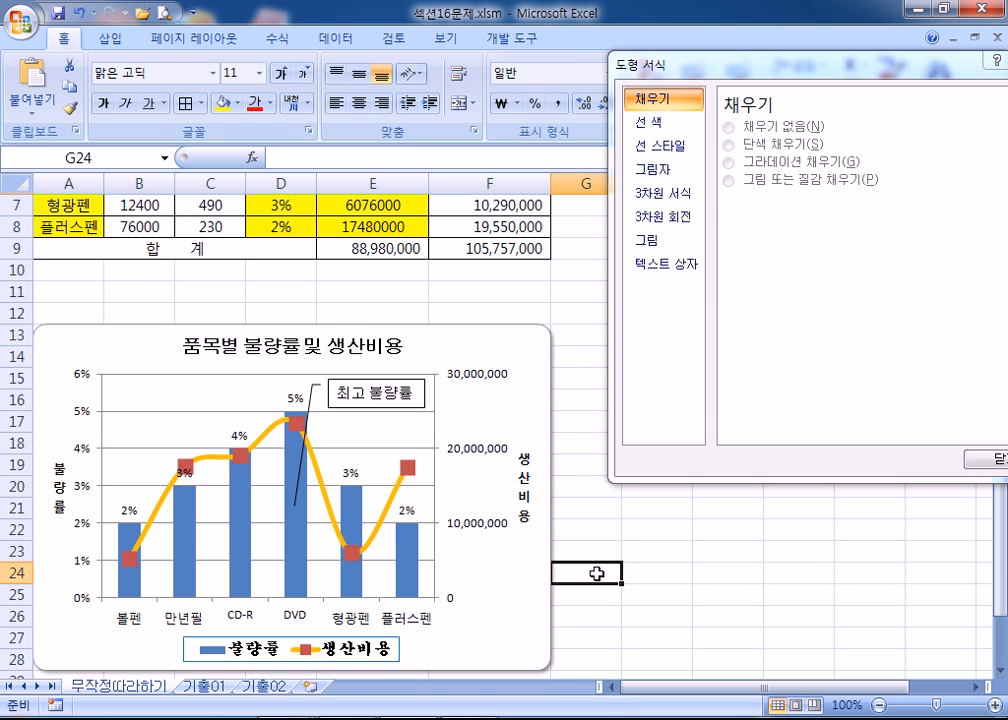
Select the 불량률 data labels in the finished 품목별 불량률 및 생산비용 chart
scroll(596, 573, down, 4)
scroll(607, 573, up, 3)
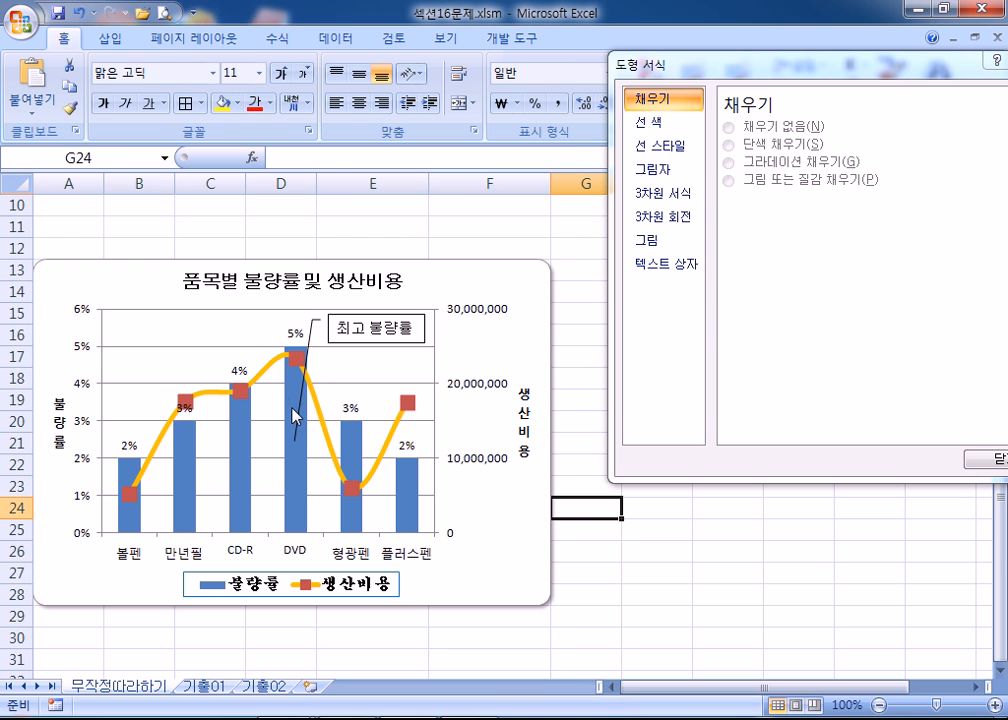
click(296, 330)
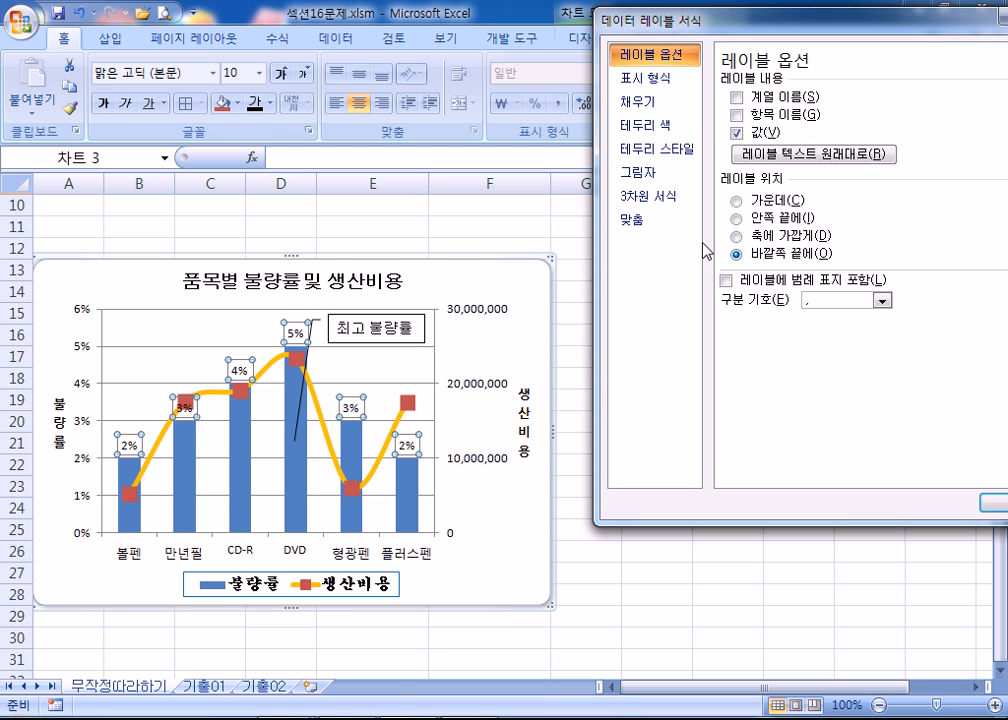
Apply the outer shadow preset 오프셋 대각선 오른쪽 아래 to the chart area after checking its rounded-corner border setting
click(519, 278)
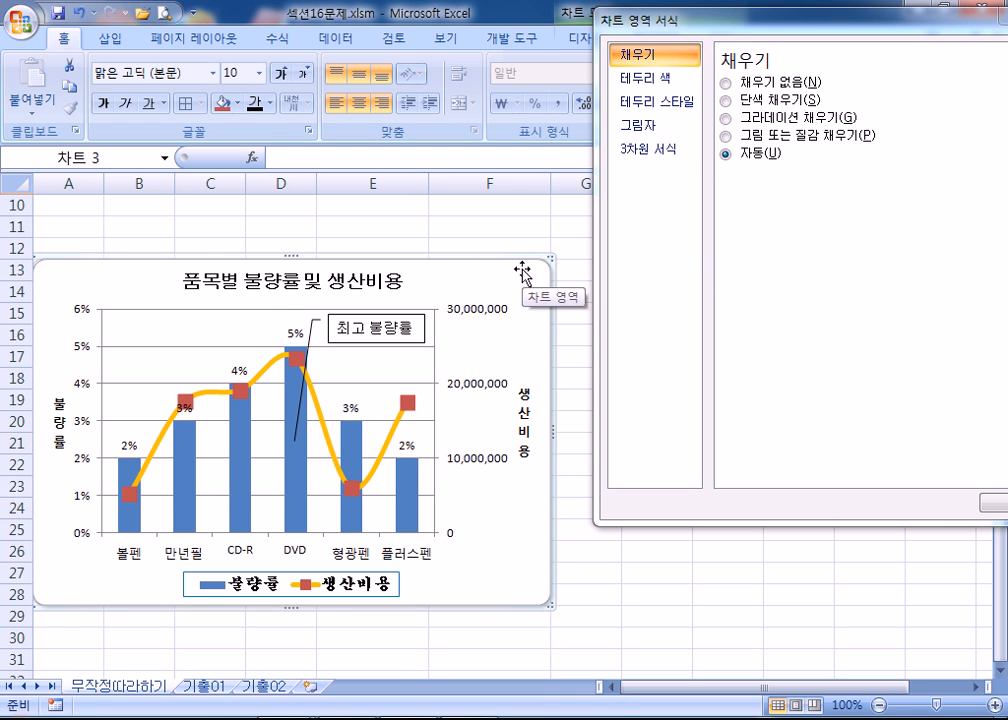
click(655, 101)
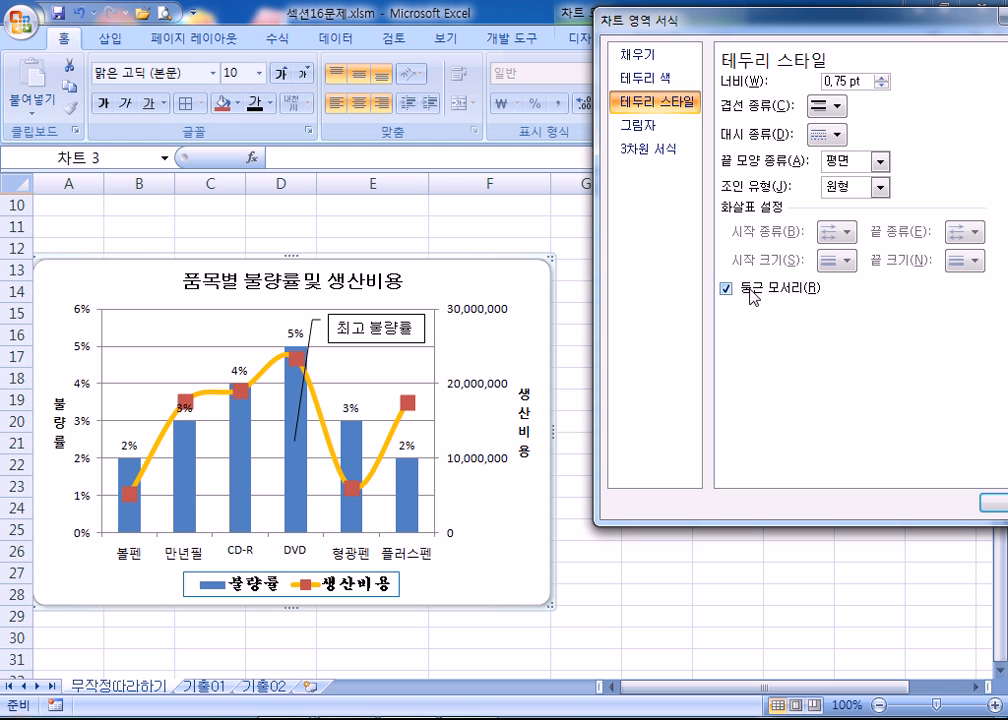
click(645, 125)
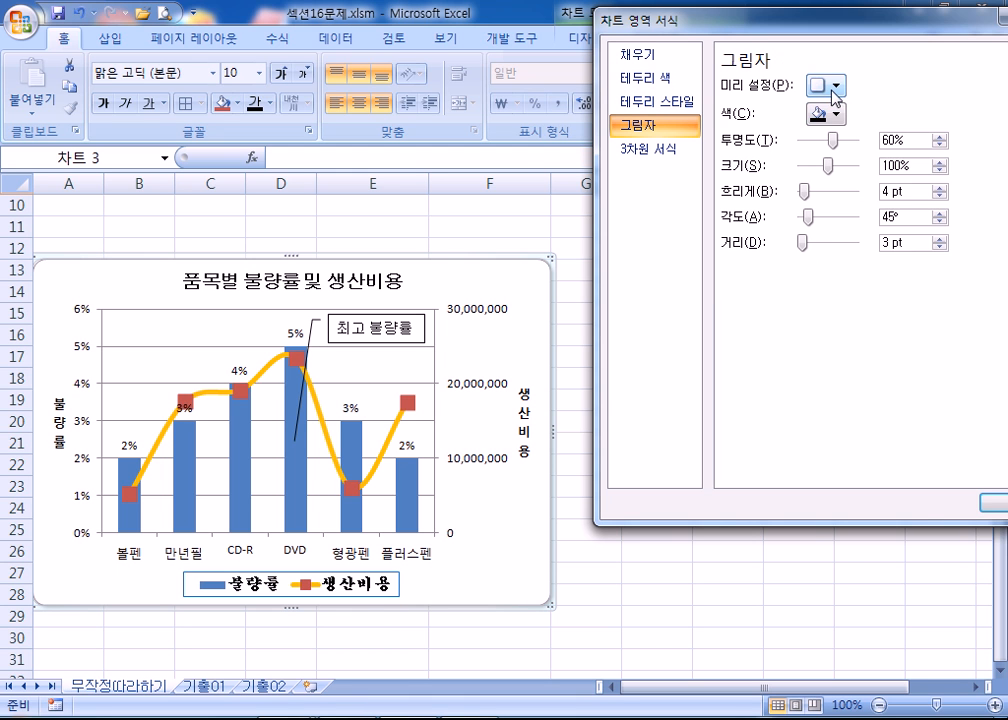
click(834, 85)
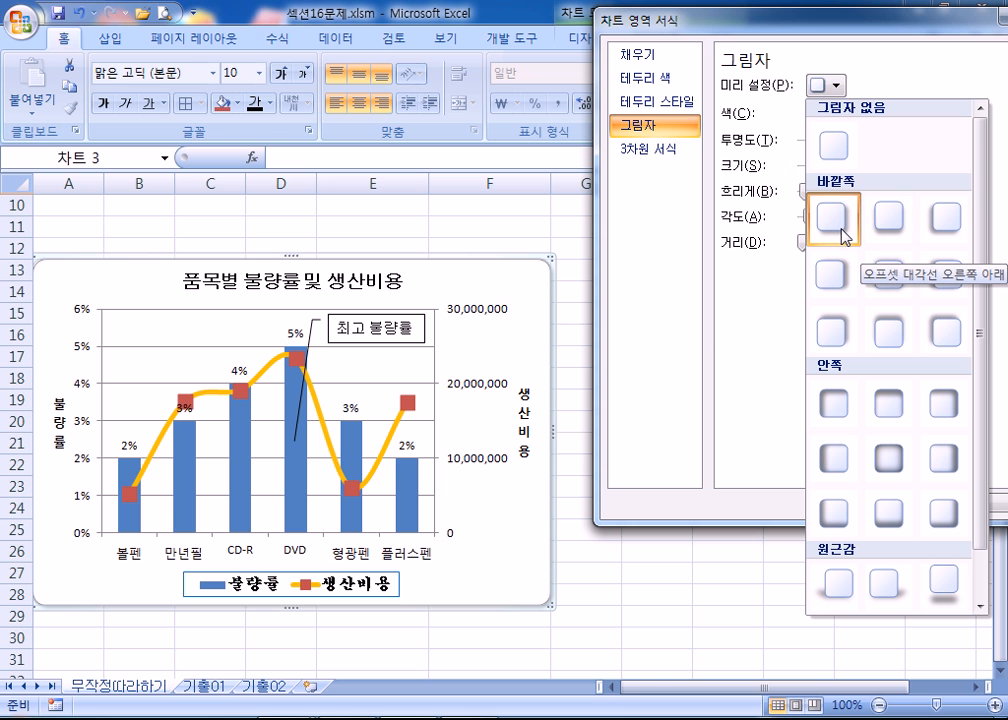
click(833, 215)
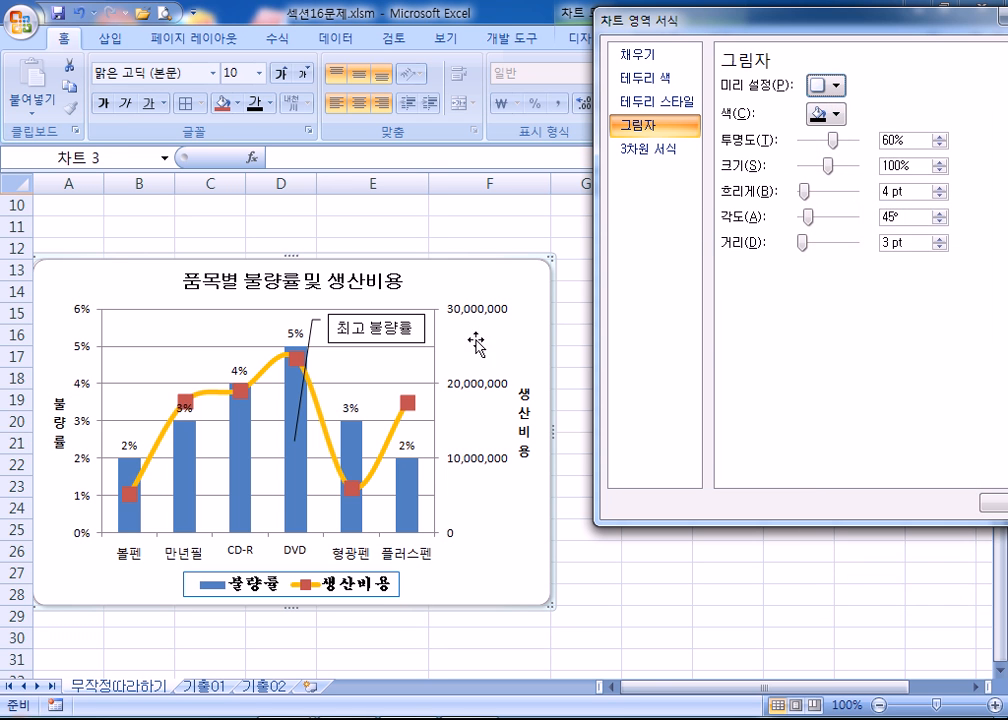
Set all four inner margins of the 최고 불량률 callout's text box to 0 cm
click(424, 341)
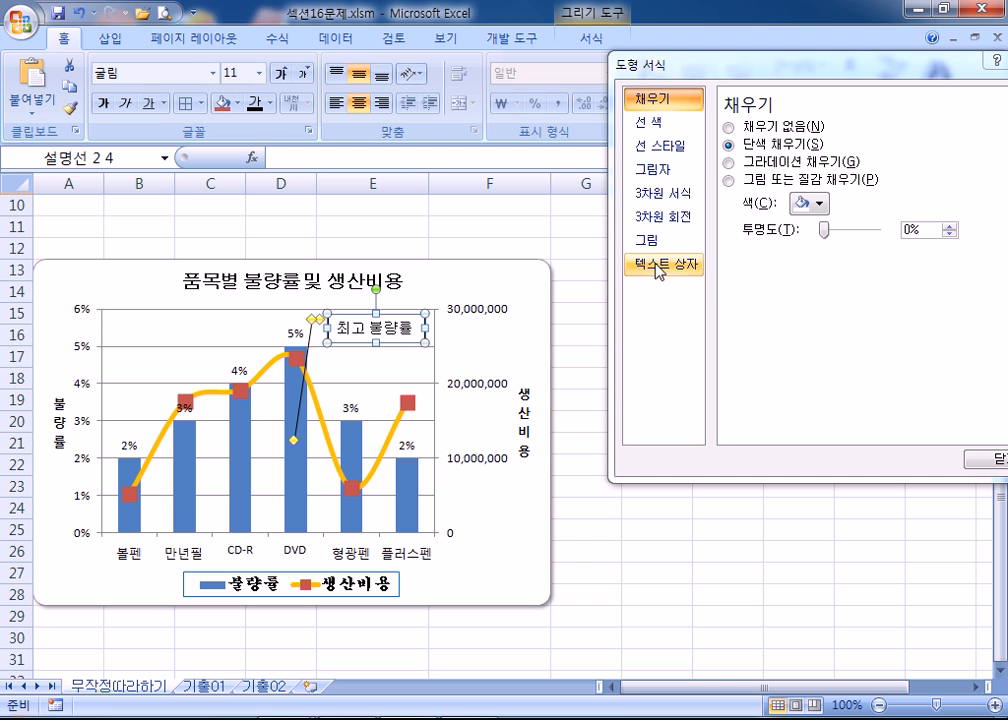
click(659, 265)
drag(729, 65, 618, 10)
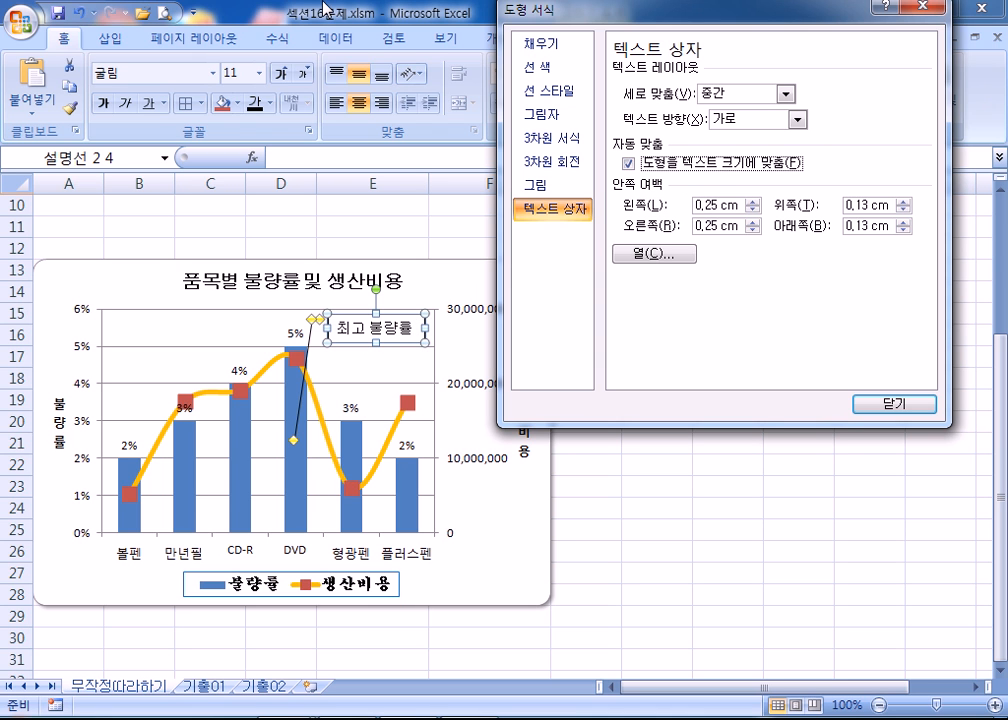
click(752, 209)
click(752, 209)
click(752, 230)
click(752, 230)
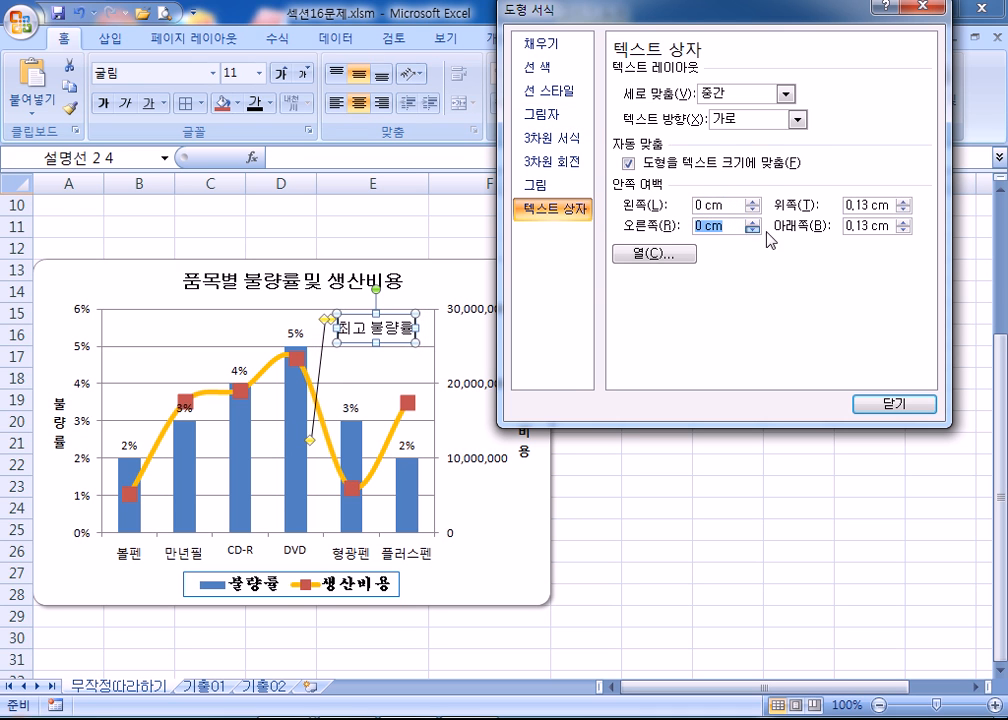
click(904, 209)
click(904, 209)
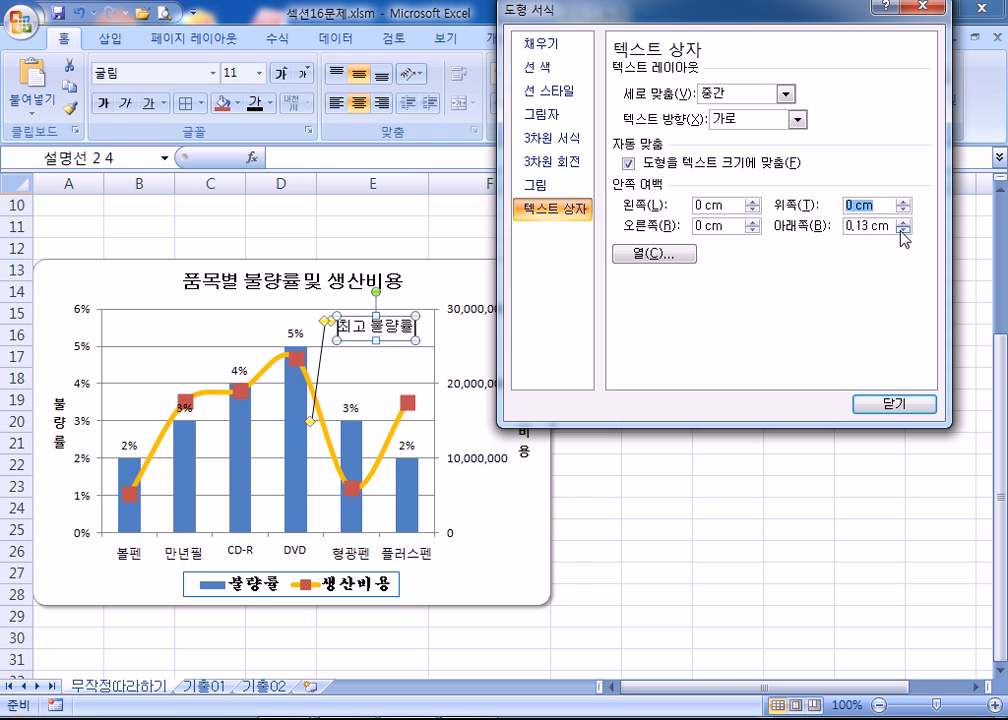
click(904, 230)
click(904, 230)
Set all four inner margins of the 최고 불량률 callout's text box to 0.1 cm and close the formatting dialog
click(395, 349)
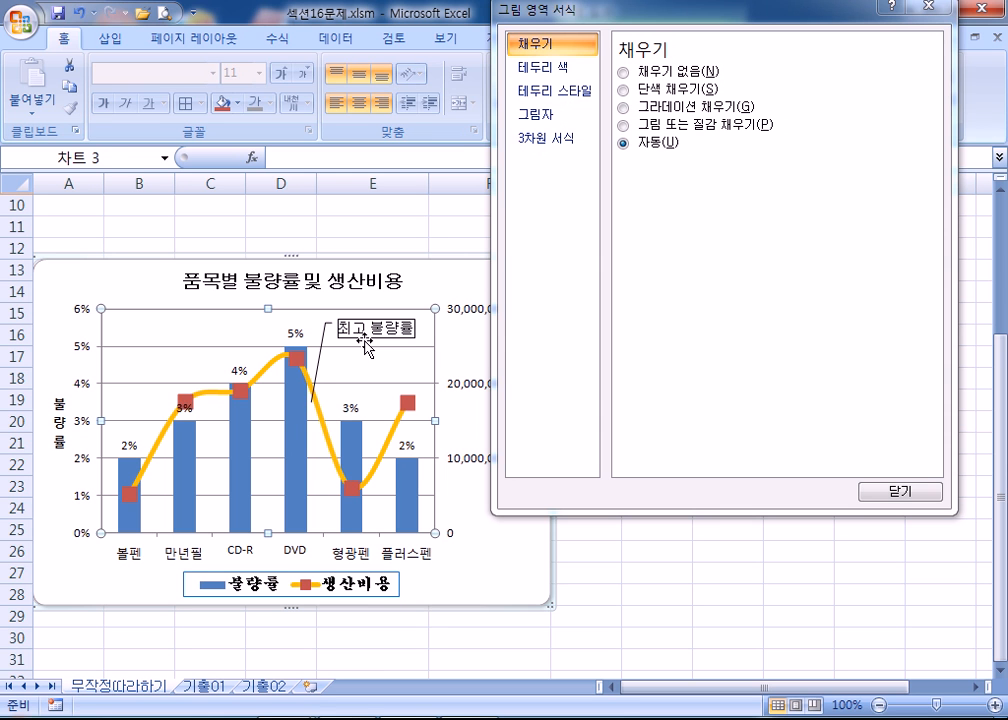
click(364, 343)
click(548, 253)
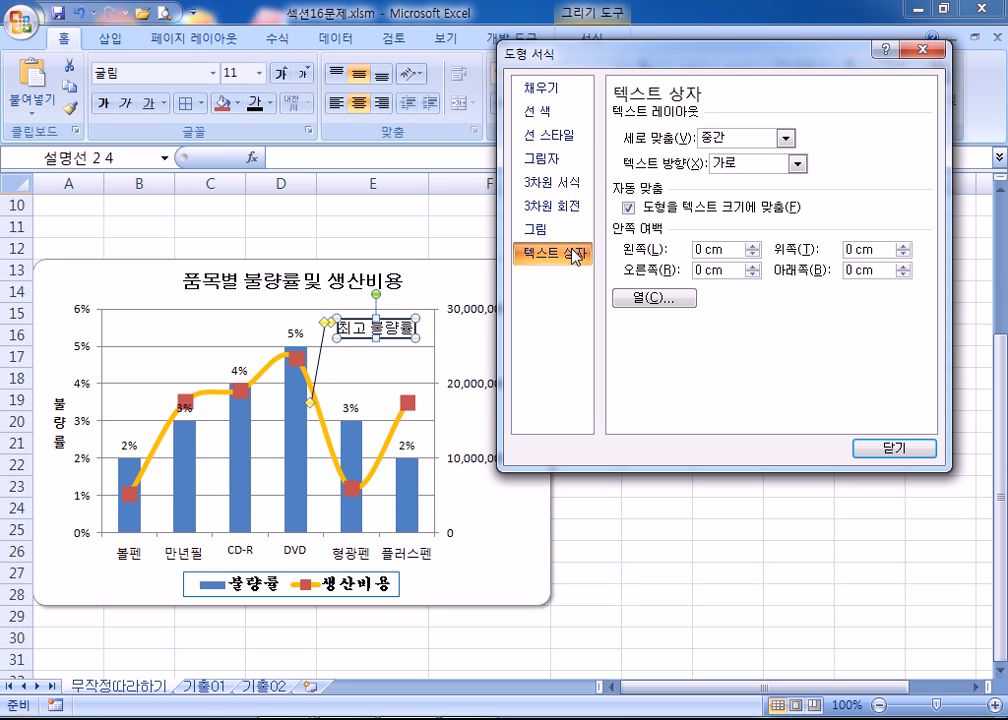
click(754, 248)
click(754, 273)
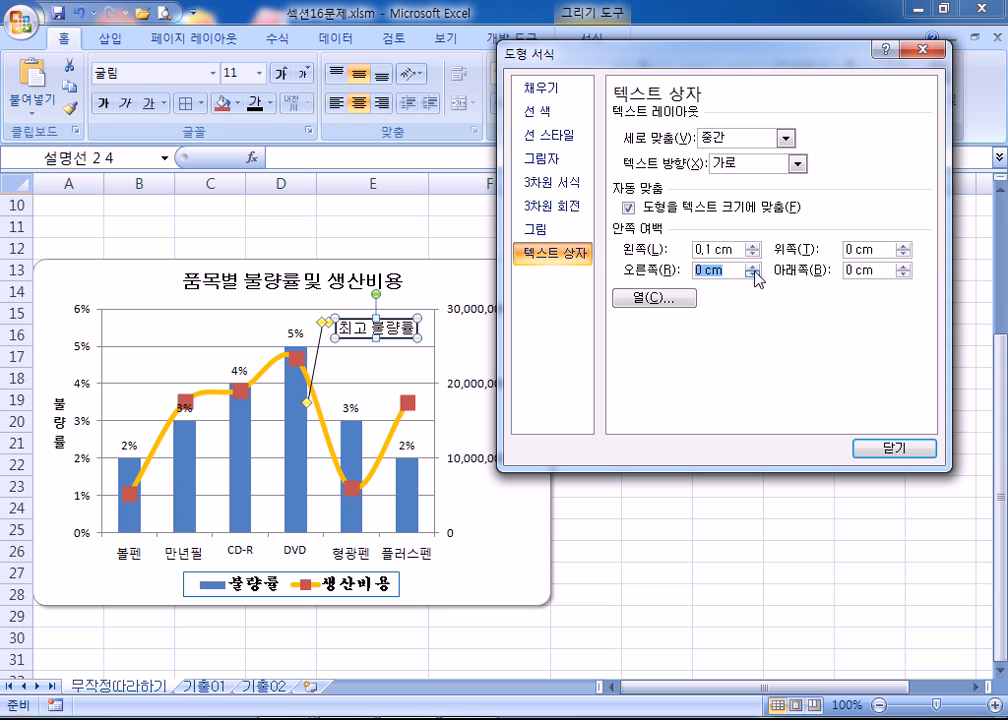
click(904, 245)
click(904, 266)
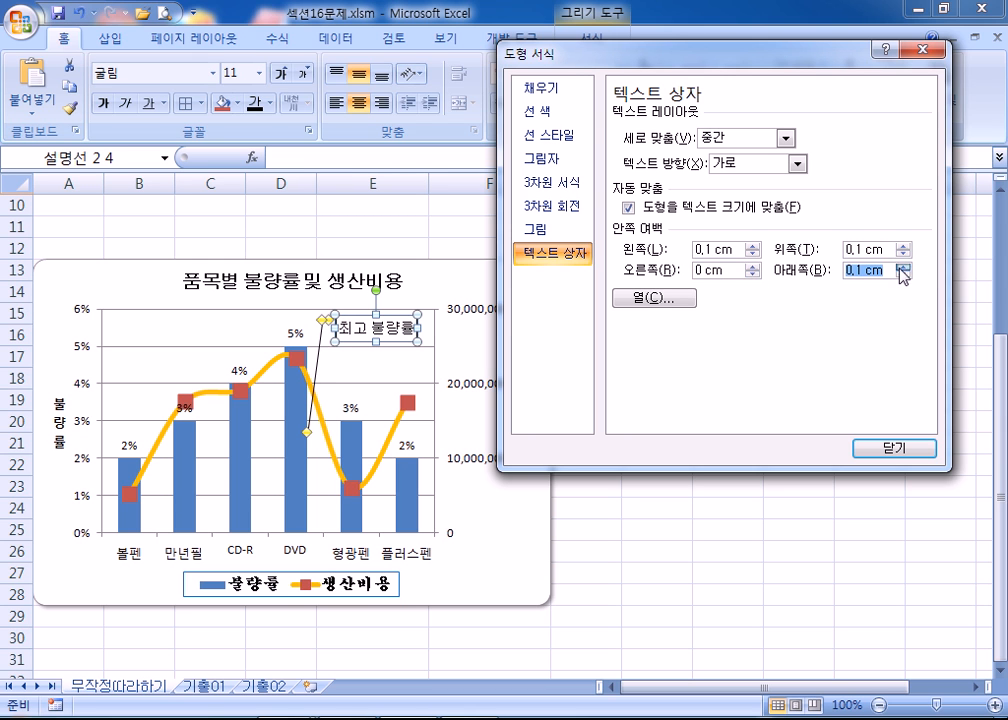
click(754, 267)
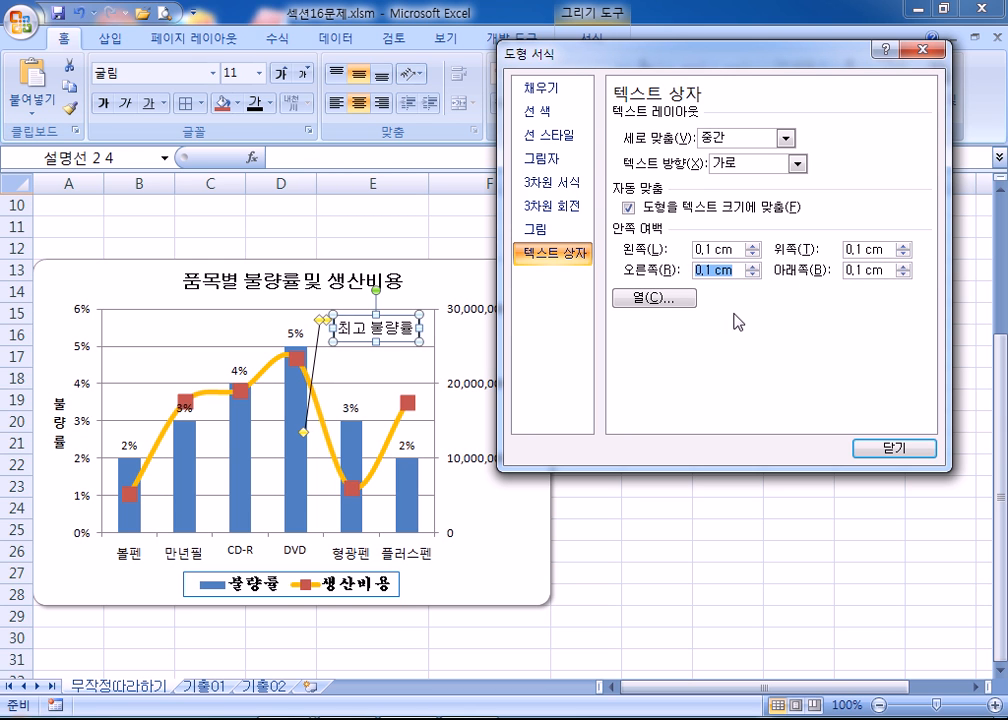
click(157, 317)
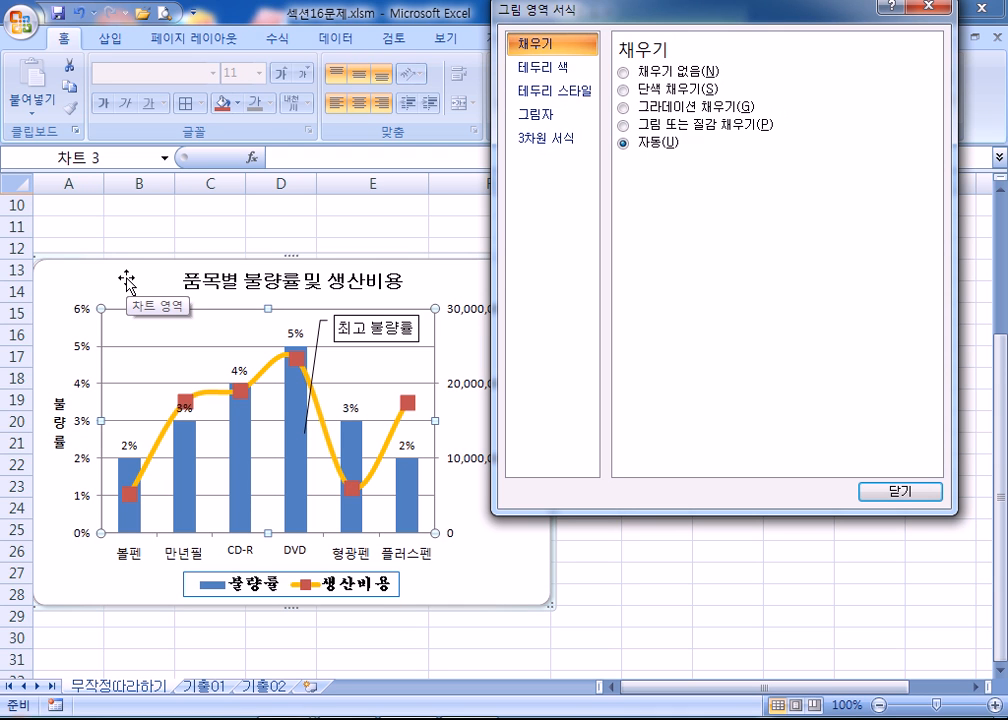
click(922, 493)
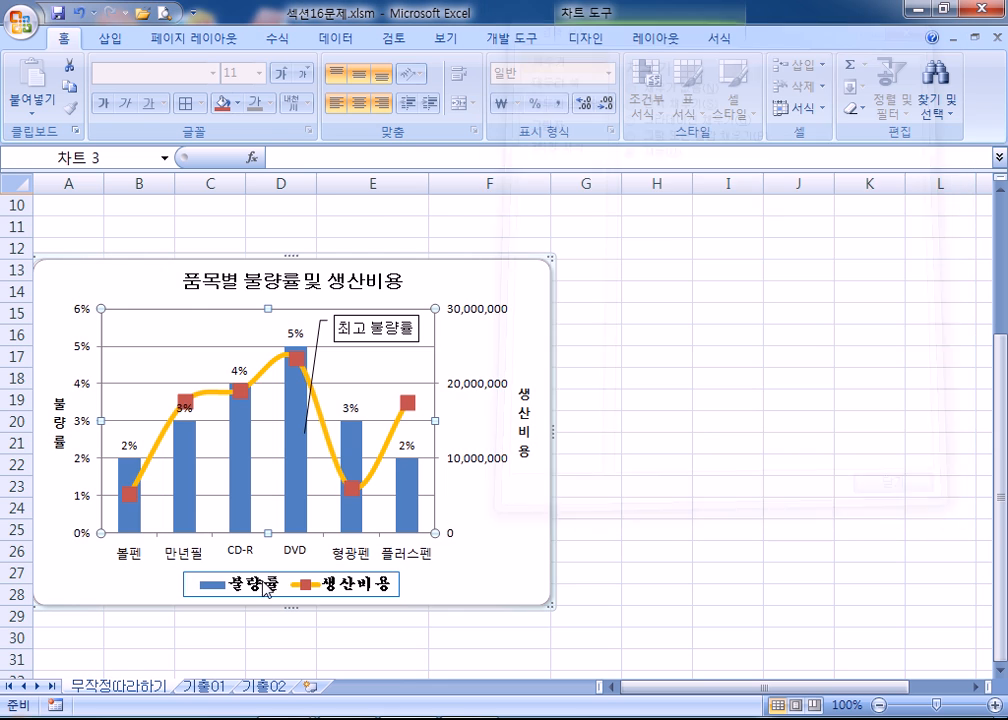
Go to the 기출01 sheet and examine the 컴퓨터개론 성적 일람표 table and the column chart below it
click(212, 686)
scroll(595, 400, down, 3)
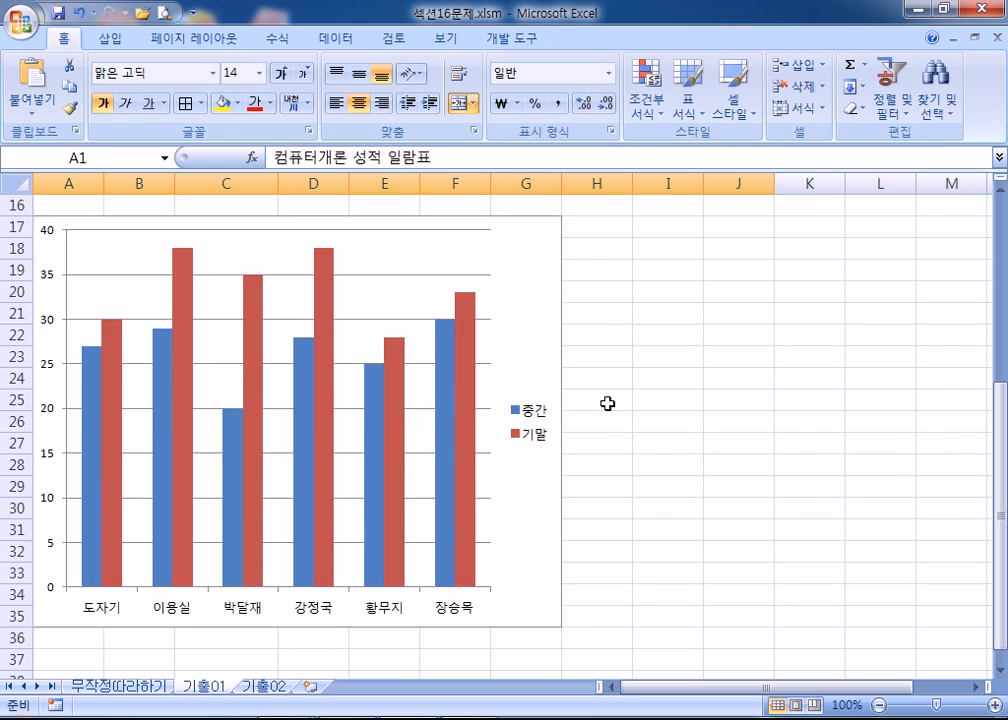
scroll(652, 398, up, 6)
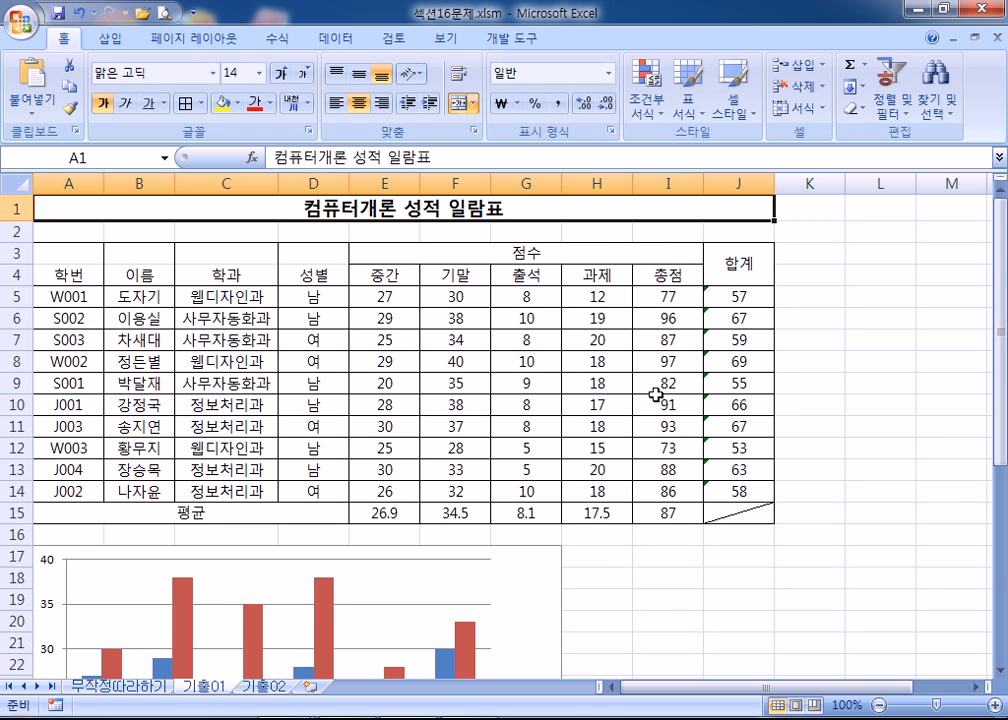
scroll(495, 434, down, 3)
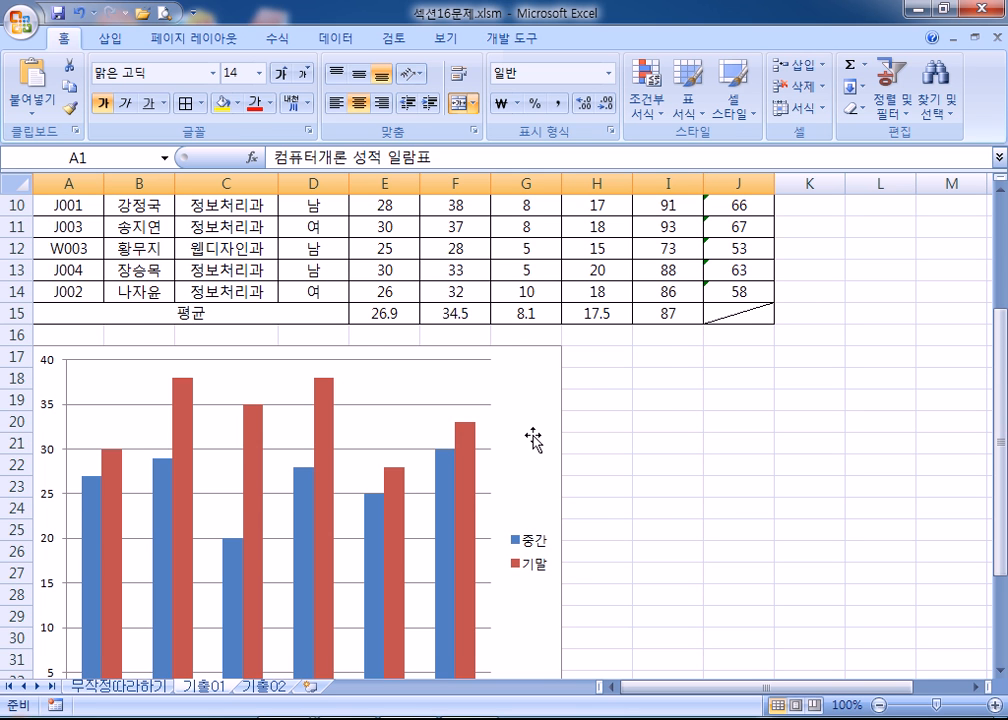
scroll(533, 440, up, 3)
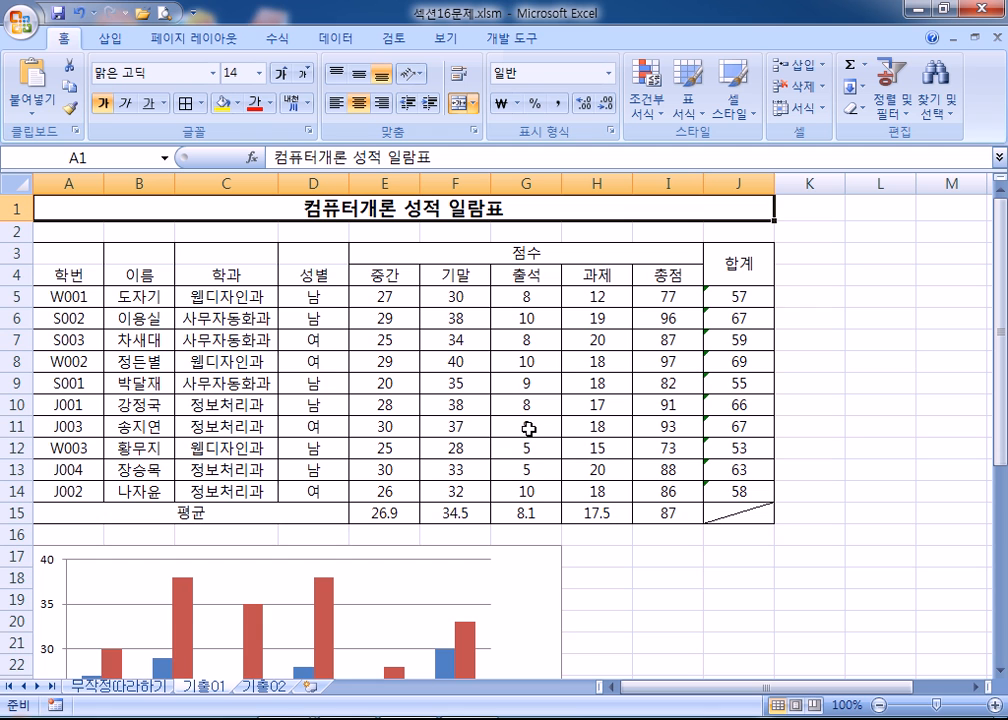
Mark which students are male by selecting the 성별 heading and 남 cells D4:D6, D9:D10 and D12:D13
click(311, 276)
drag(311, 276, 304, 316)
drag(295, 383, 288, 408)
click(290, 449)
click(294, 488)
click(295, 449)
drag(310, 276, 305, 318)
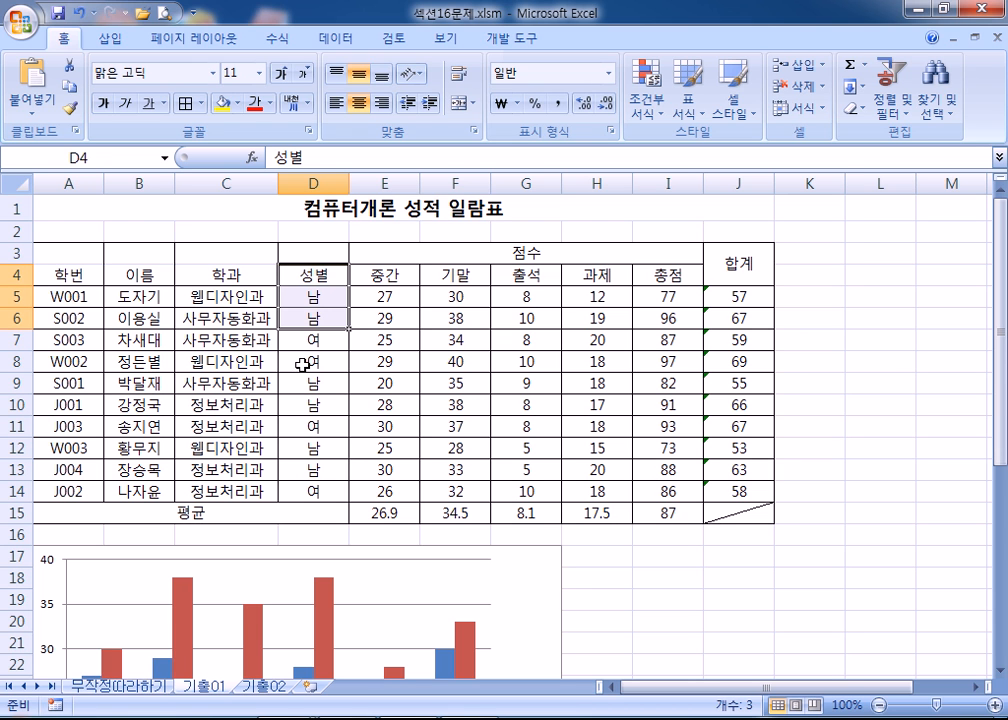
ctrl+drag(307, 382, 312, 470)
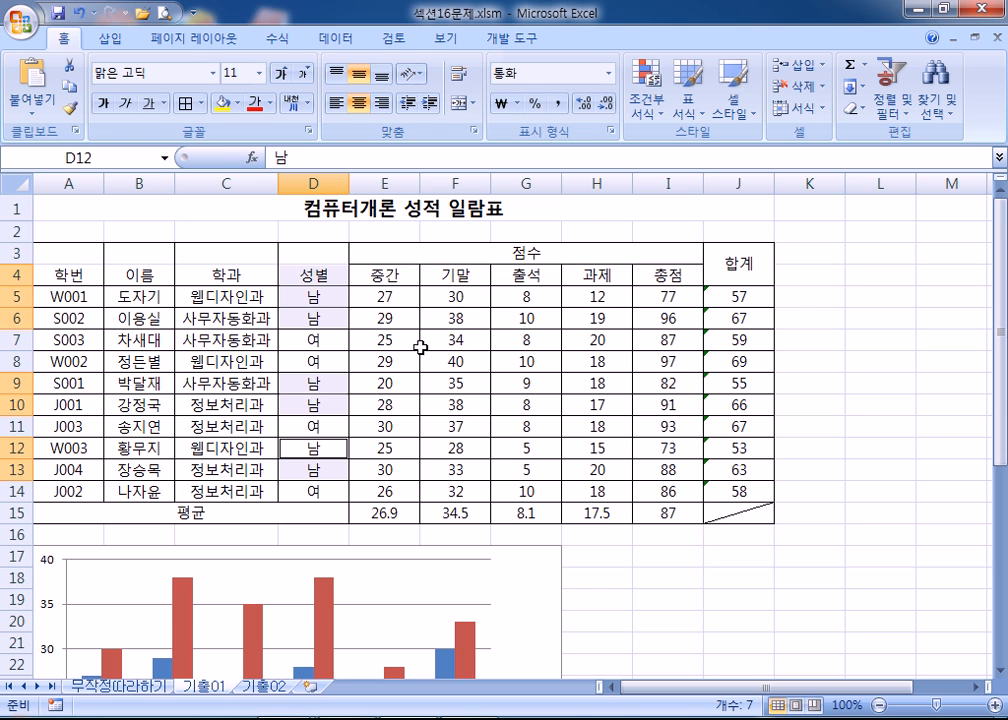
Fill the 출석 heading and the male students' 출석 cells G4:G6, G9:G10 and G12:G13 with yellow
click(525, 274)
drag(525, 274, 530, 319)
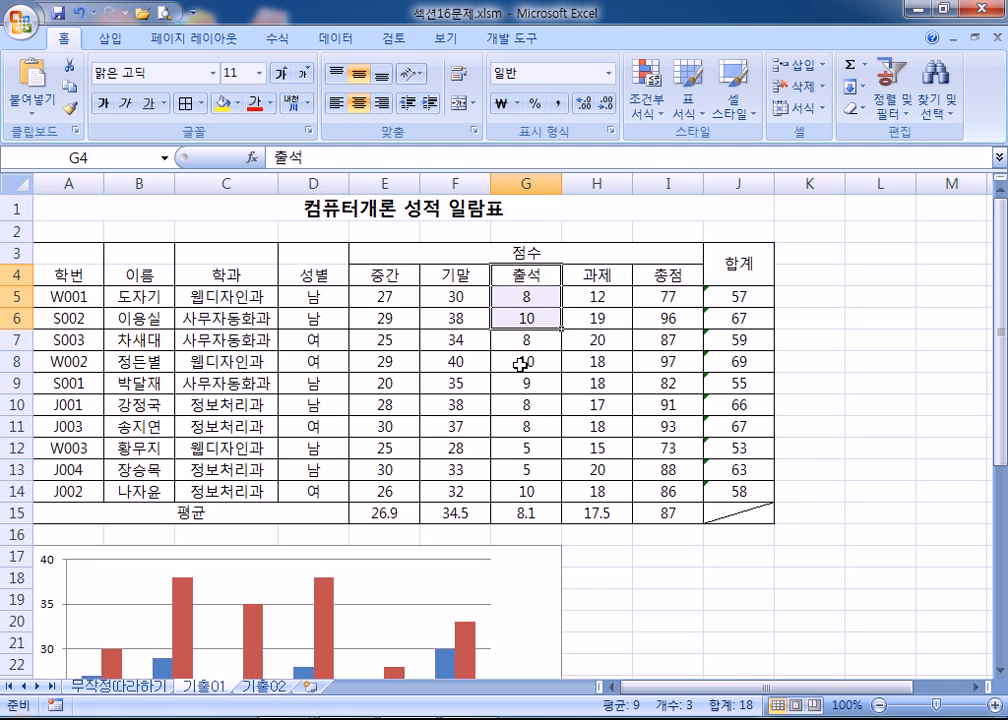
ctrl+drag(508, 386, 509, 469)
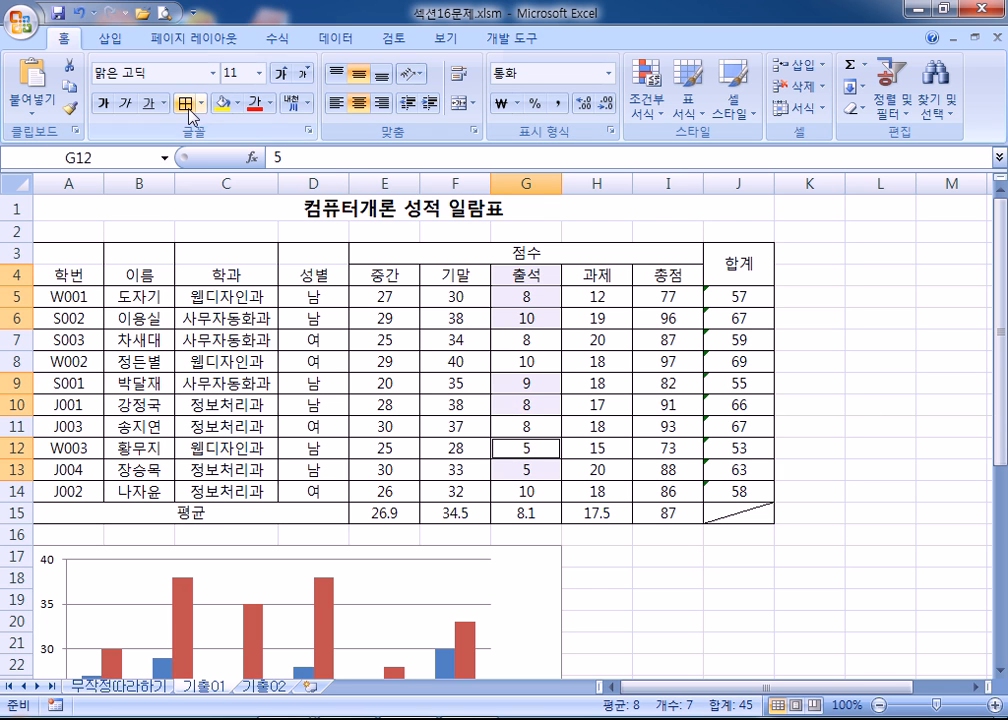
click(221, 105)
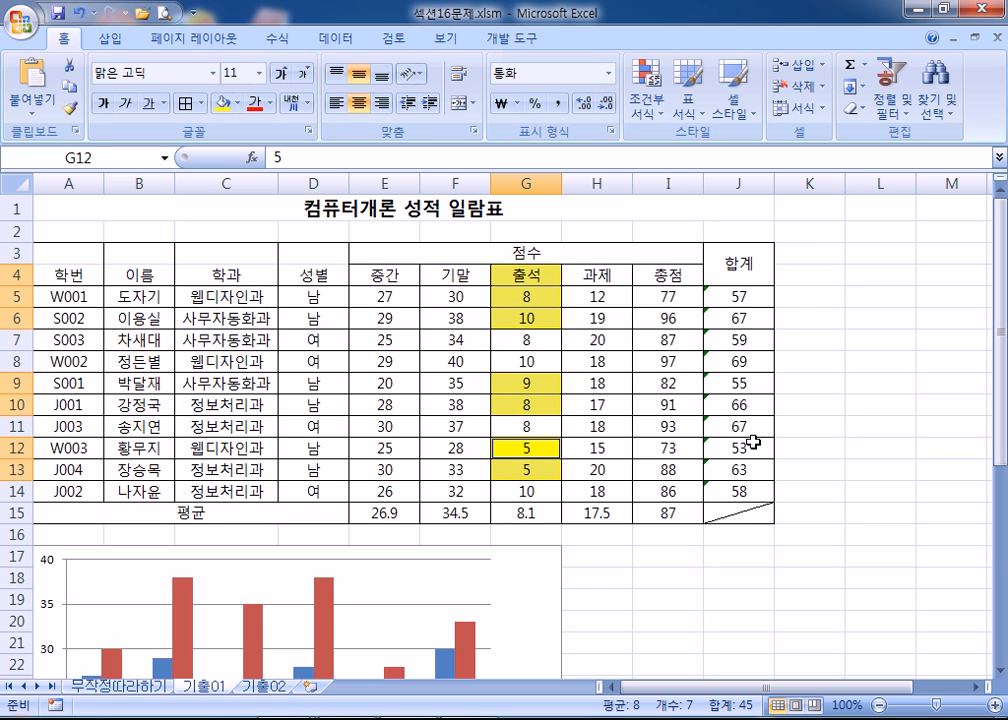
Copy the highlighted 출석 cells and paste them into the 중간/기말 column chart as a new series
key(ctrl+c)
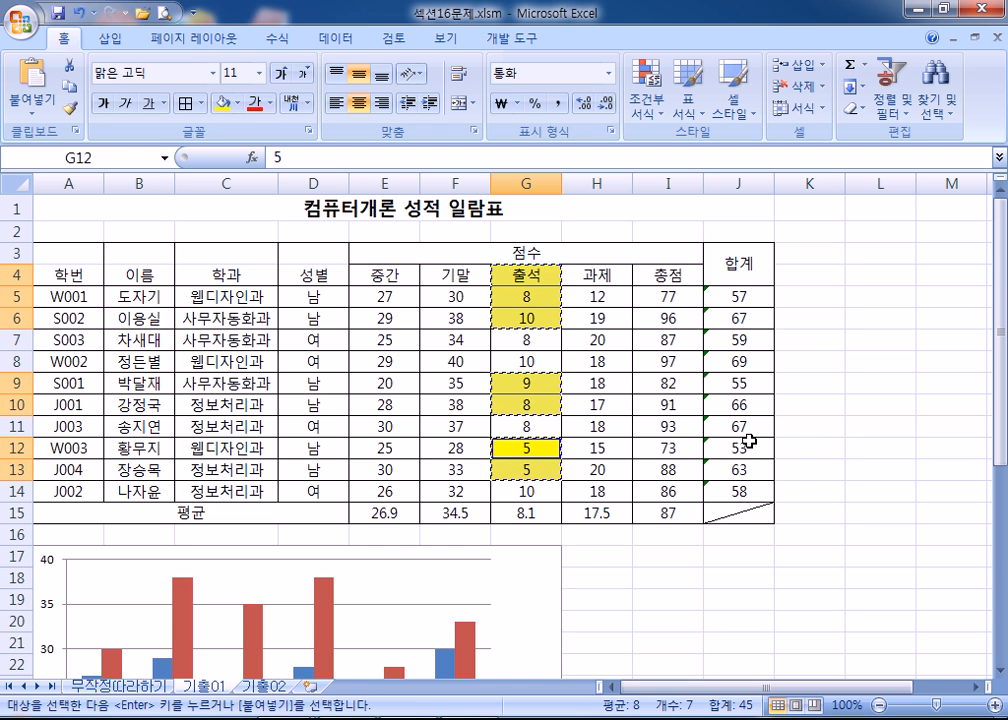
scroll(740, 440, down, 4)
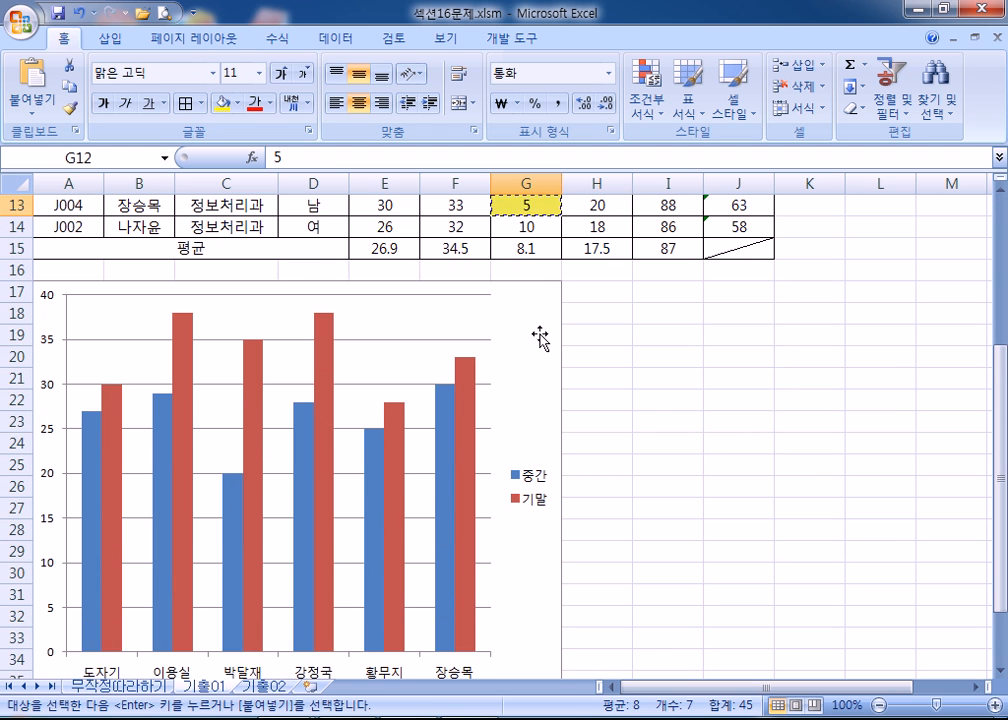
click(565, 344)
key(ctrl+v)
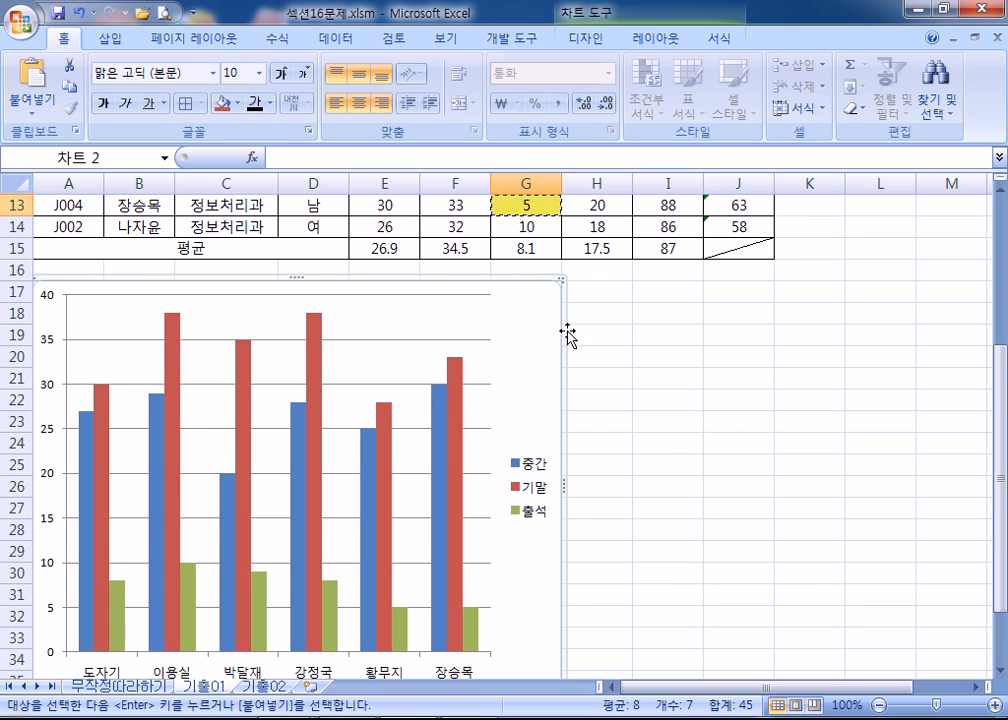
scroll(569, 340, down, 3)
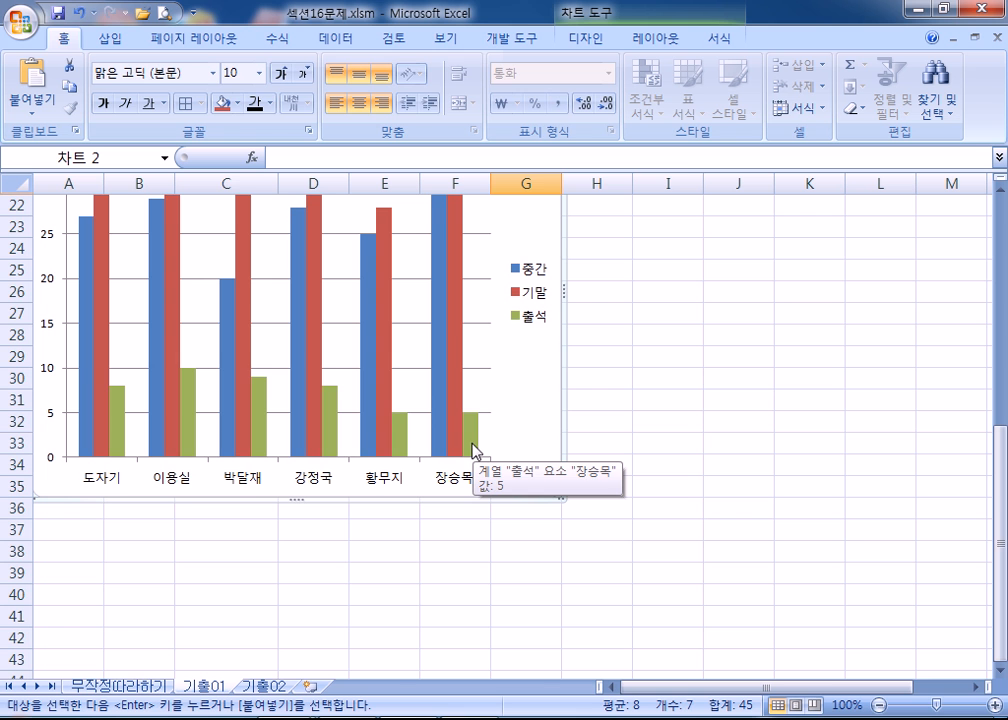
Undo the pasted 출석 series and the yellow fill, and cancel the copy selection
key(ctrl+z)
scroll(477, 450, up, 6)
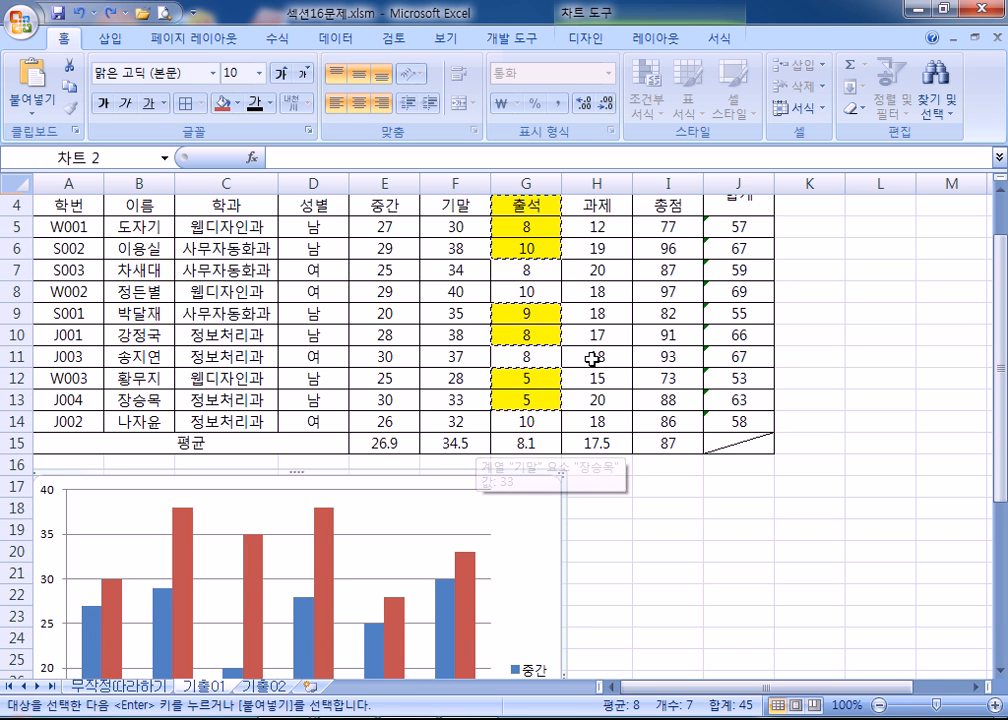
key(Escape)
scroll(592, 355, up, 1)
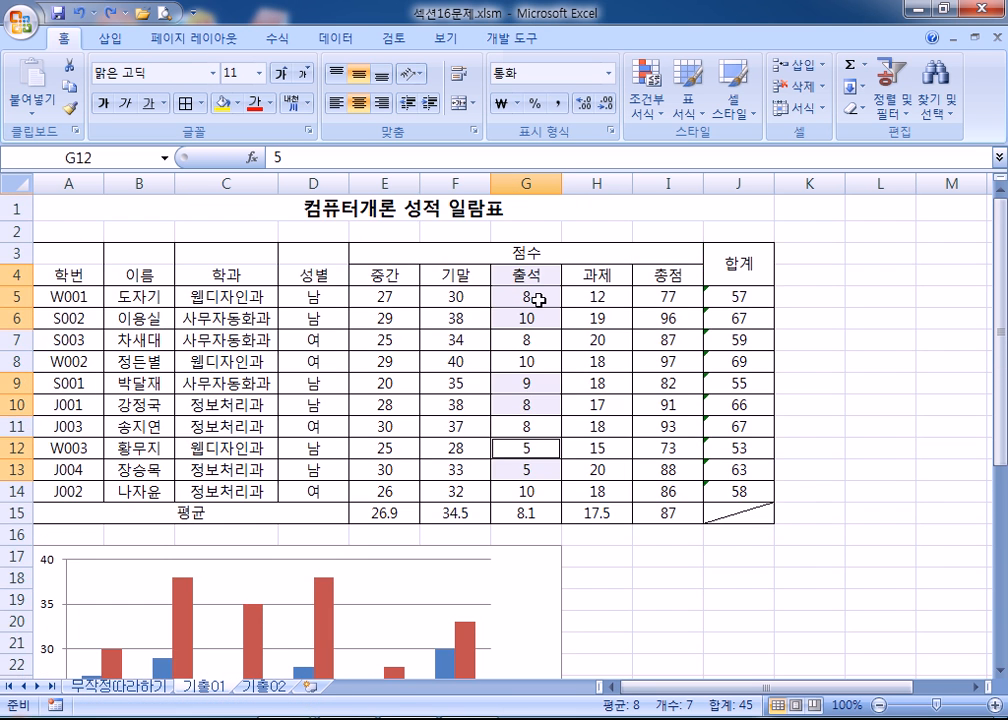
Reselect the 출석 heading and the charted students' cells G4:G6, G9:G10 and G12:G13, and fill them yellow
click(524, 273)
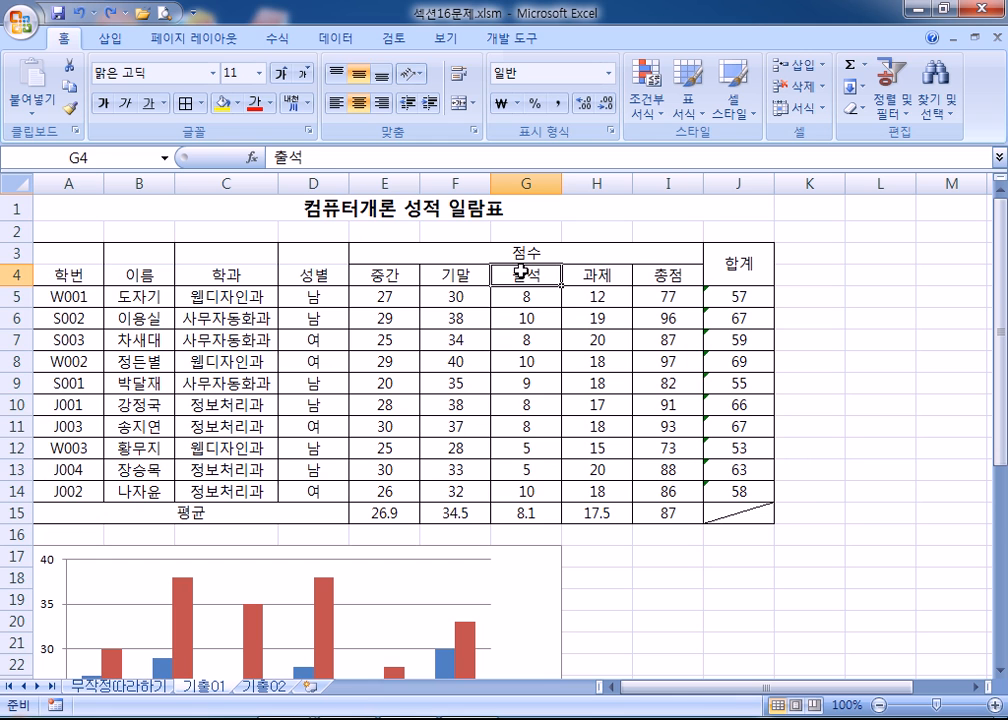
drag(521, 273, 521, 323)
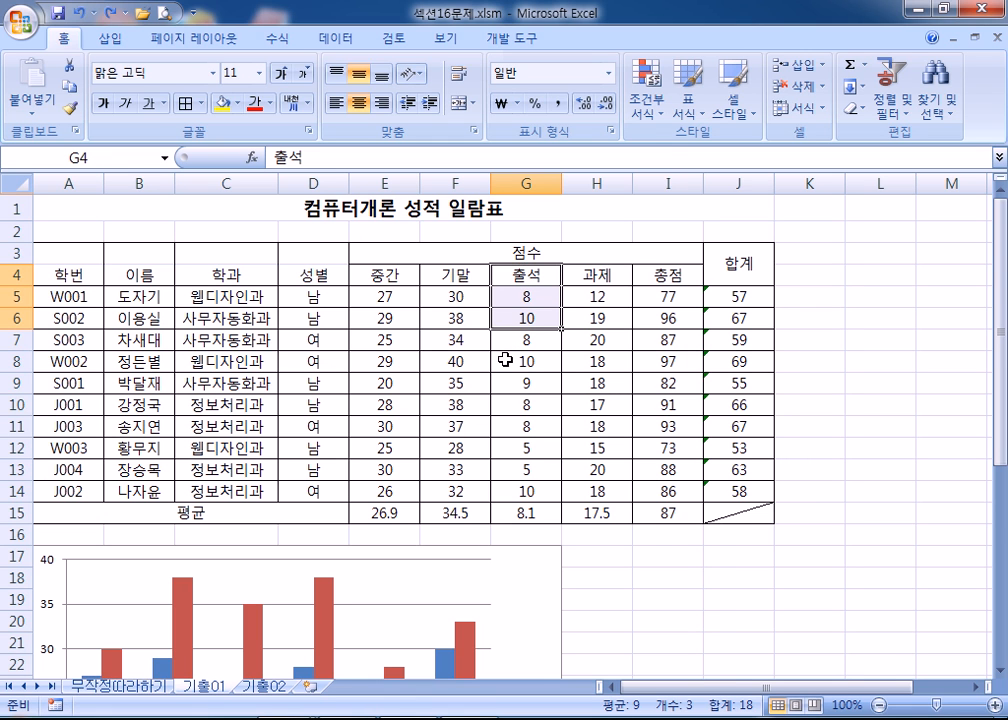
drag(512, 387, 504, 466)
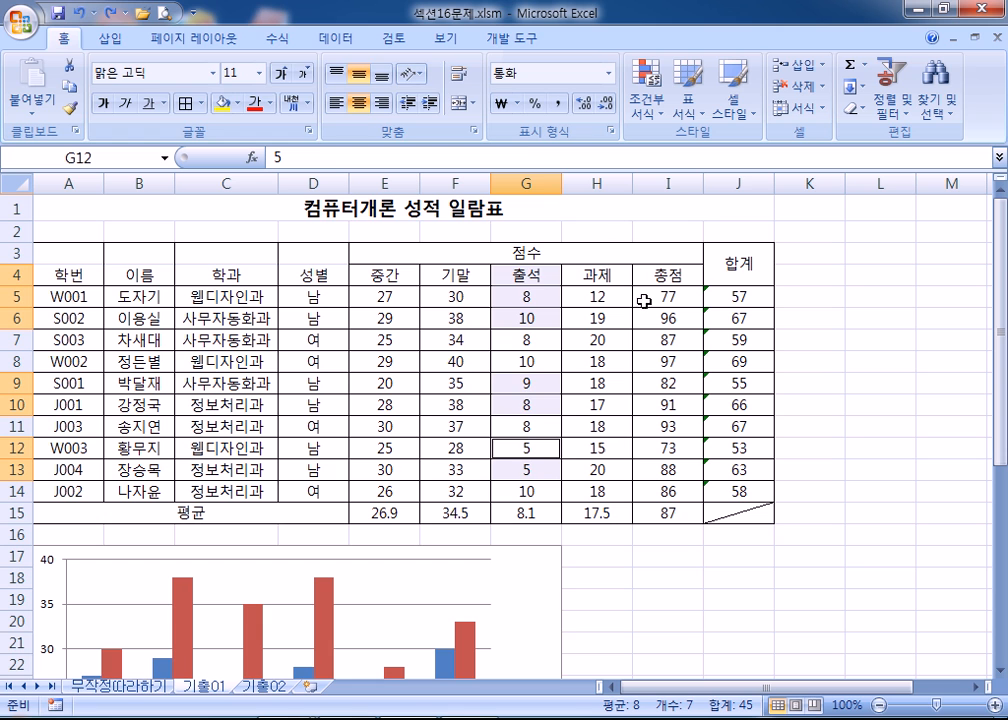
click(221, 105)
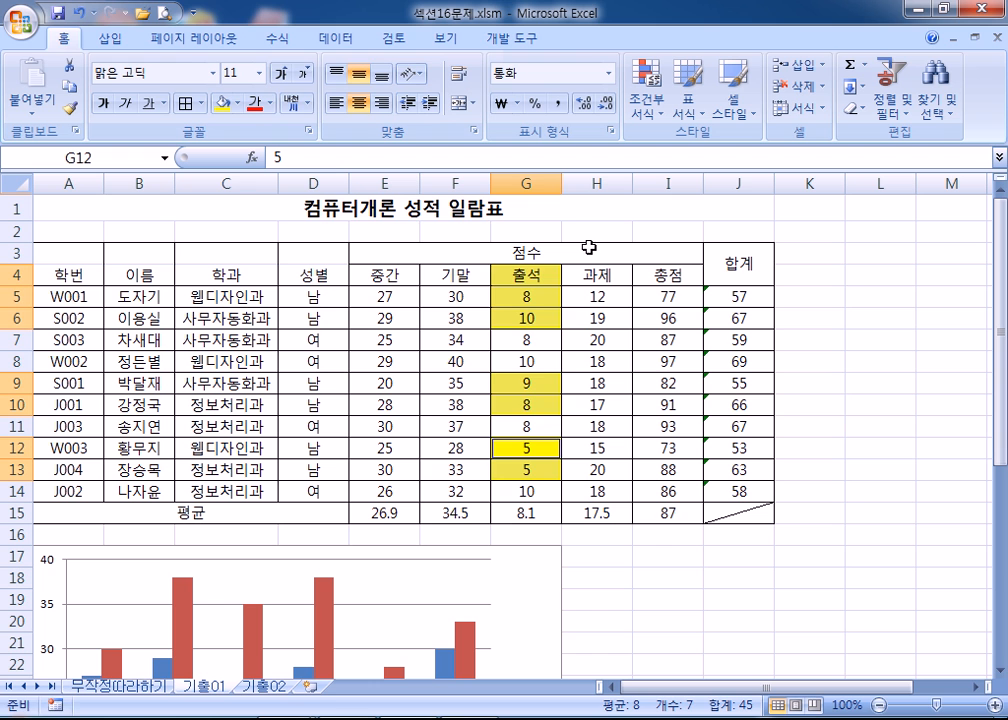
Copy the yellow 출석 heading and student cells and add them to the 중간/기말 column chart as a third series
key(ctrl+c)
scroll(776, 402, down, 3)
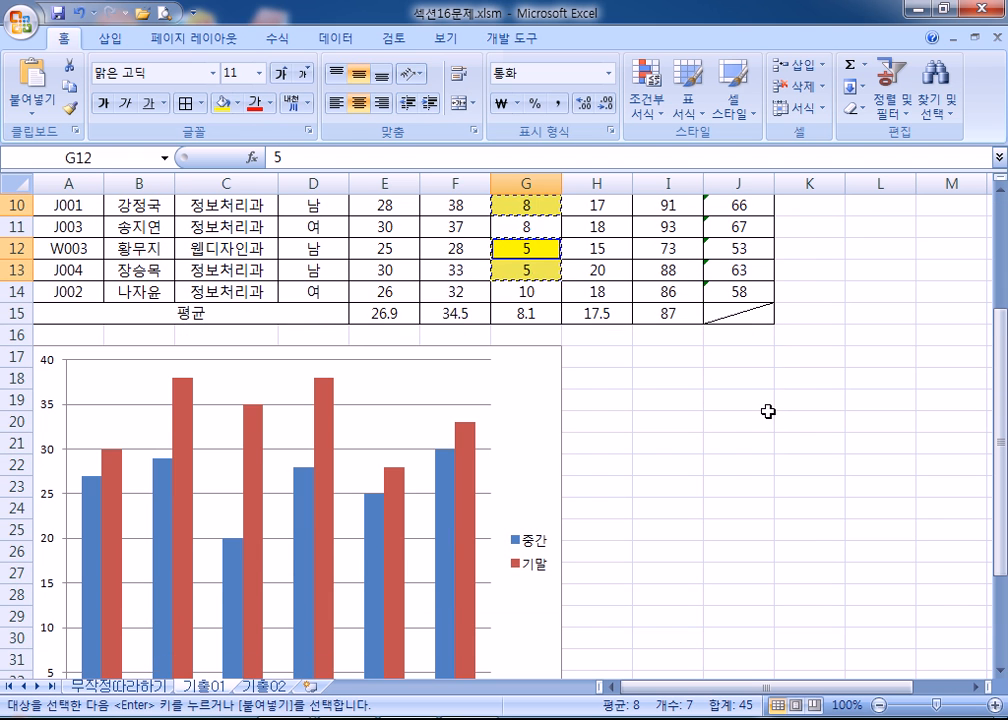
click(529, 378)
key(ctrl+v)
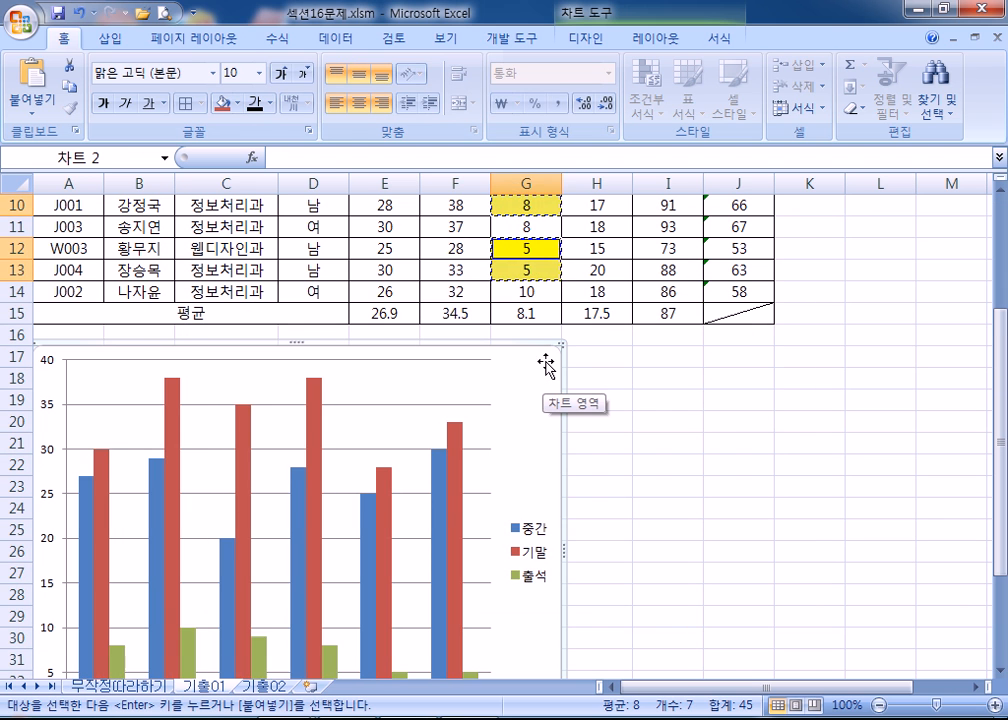
Add a chart title to the 중간/기말/출석 column chart using the 차트 위 placement
scroll(675, 407, down, 4)
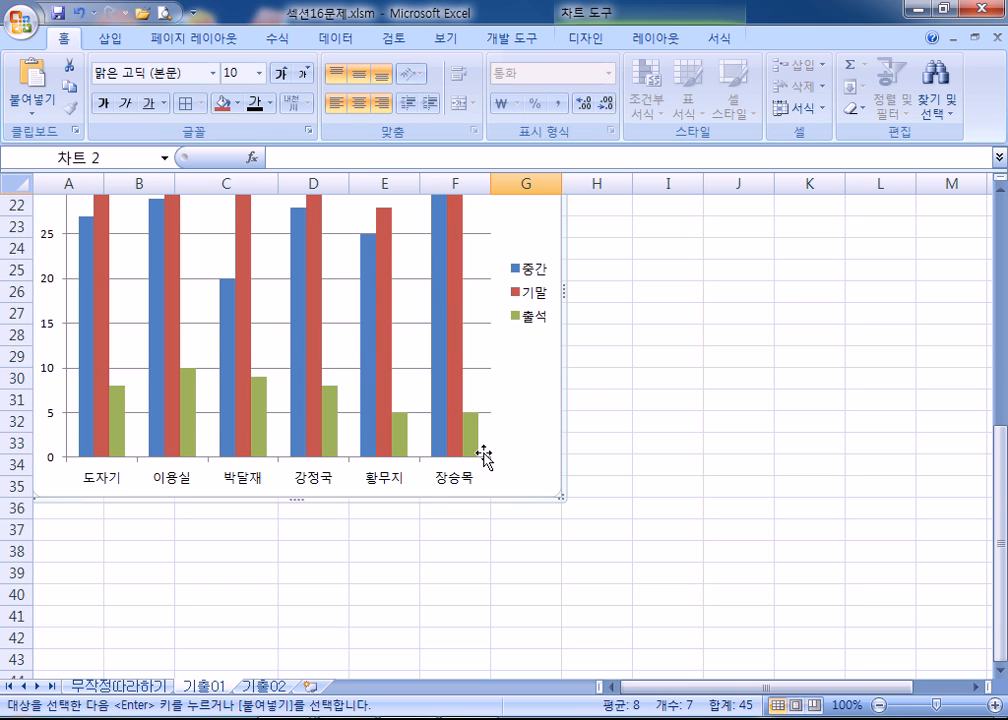
scroll(430, 410, up, 2)
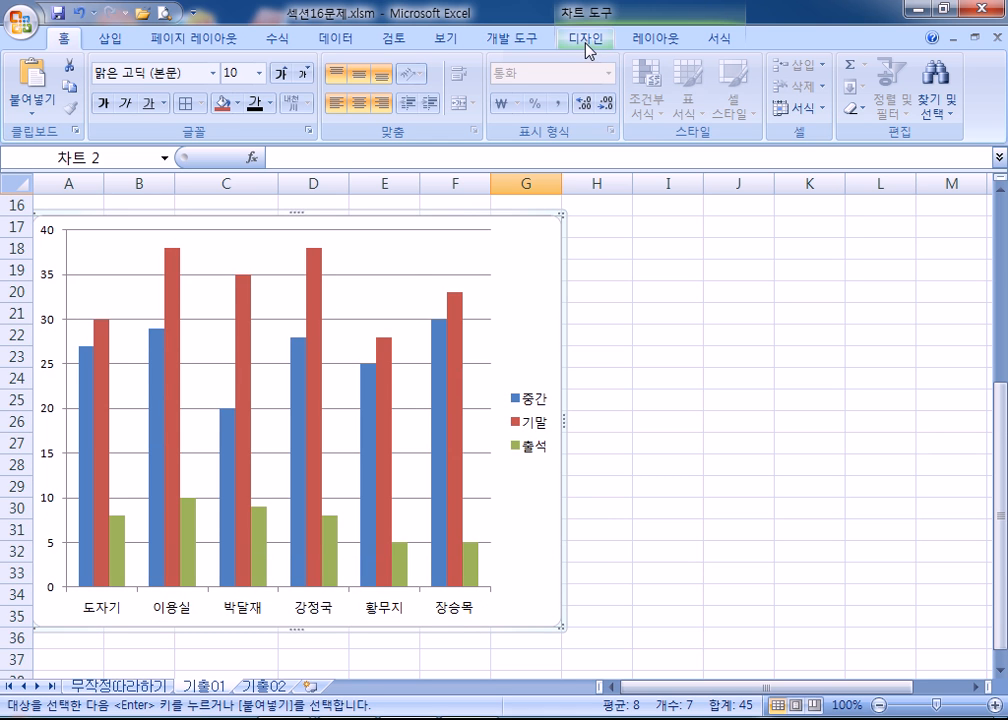
click(669, 42)
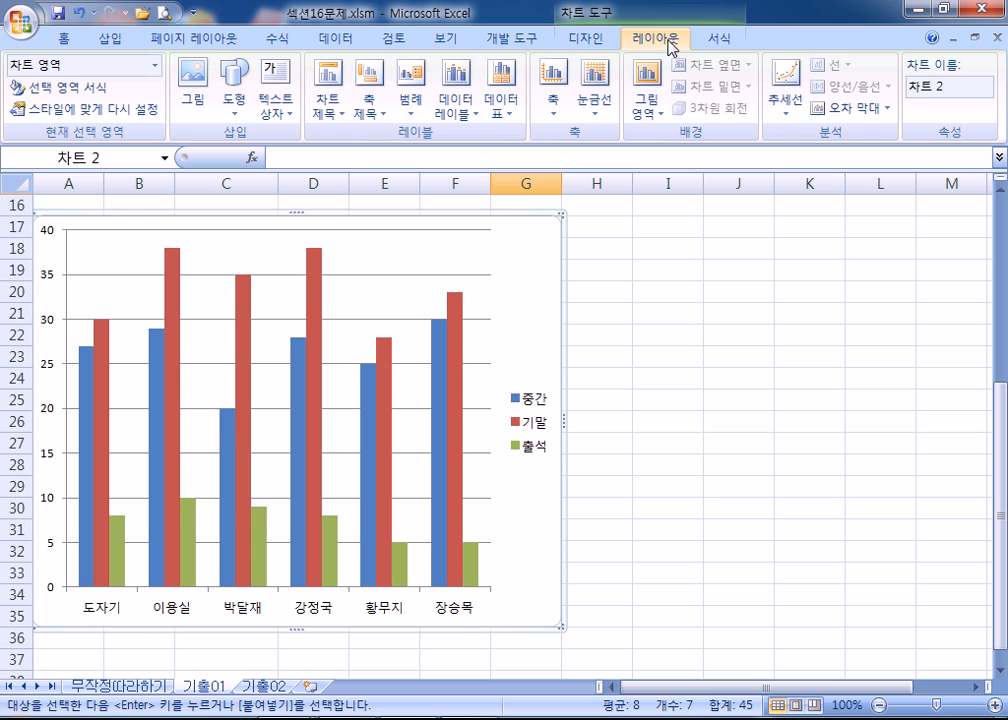
click(329, 80)
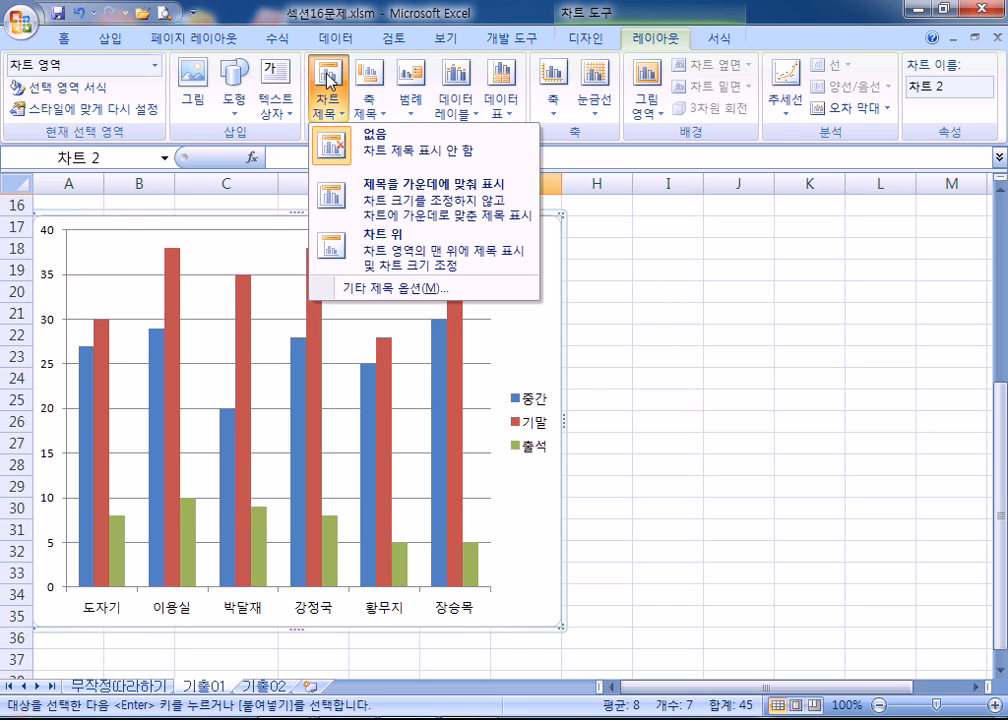
click(391, 263)
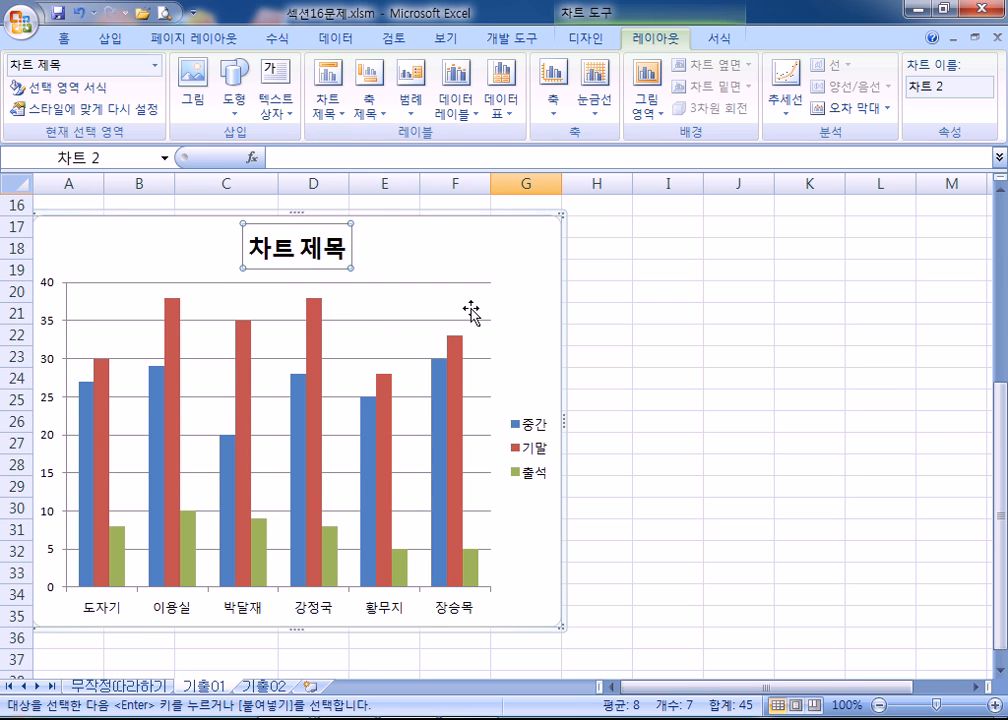
Replace the chart title's text with "컴퓨터 개론 성적"
text(나ㅁ학생)
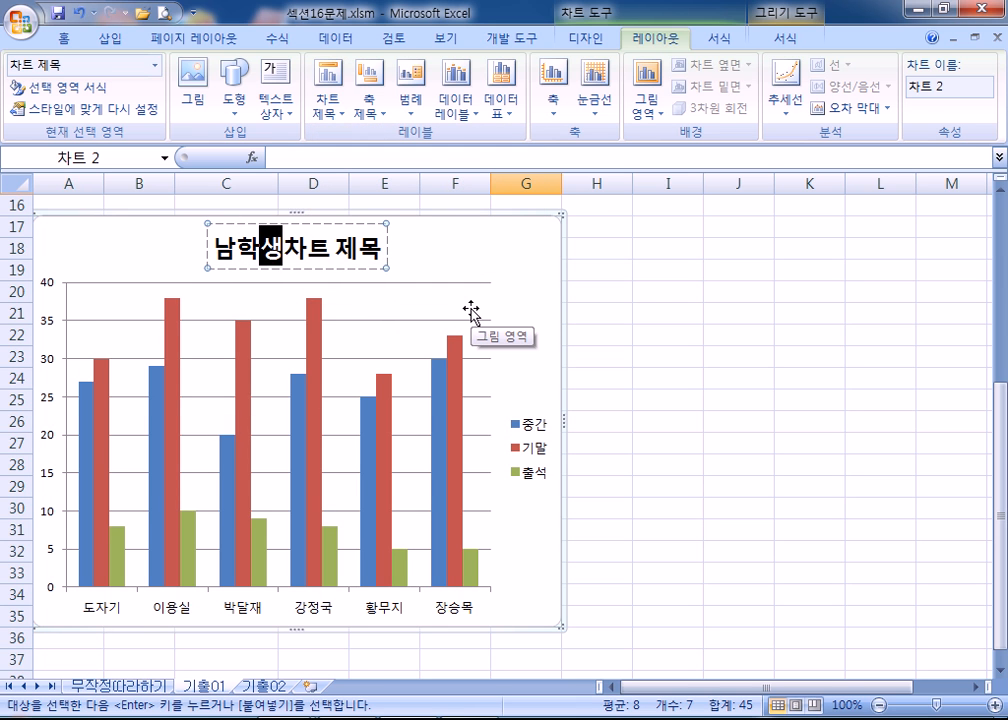
key(Escape)
text(컴)
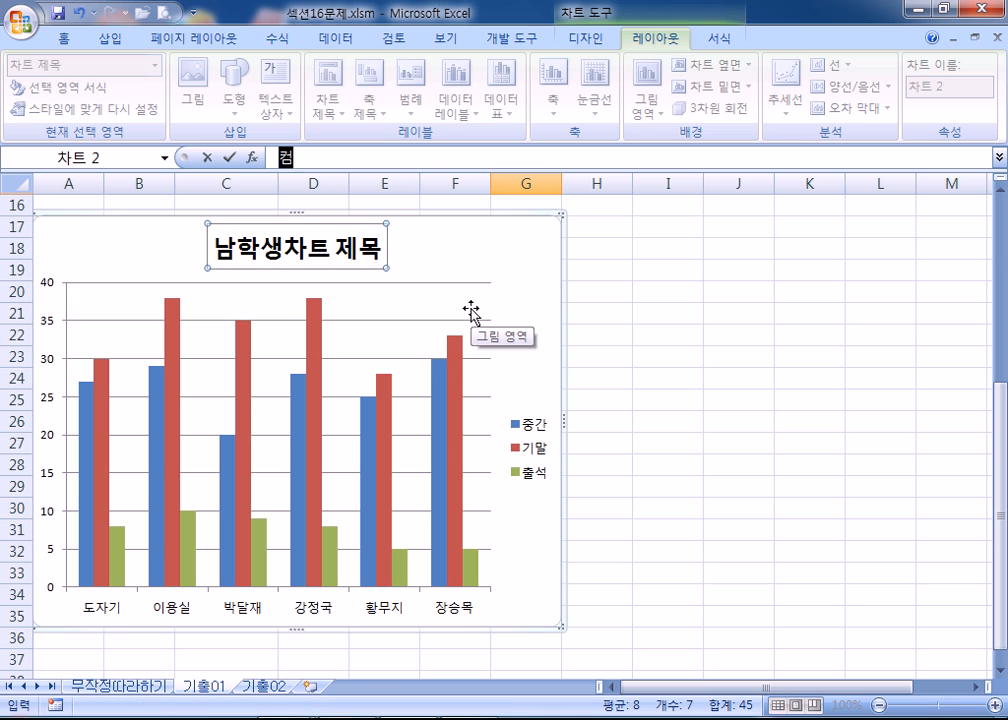
text(퓨터 개론 성적)
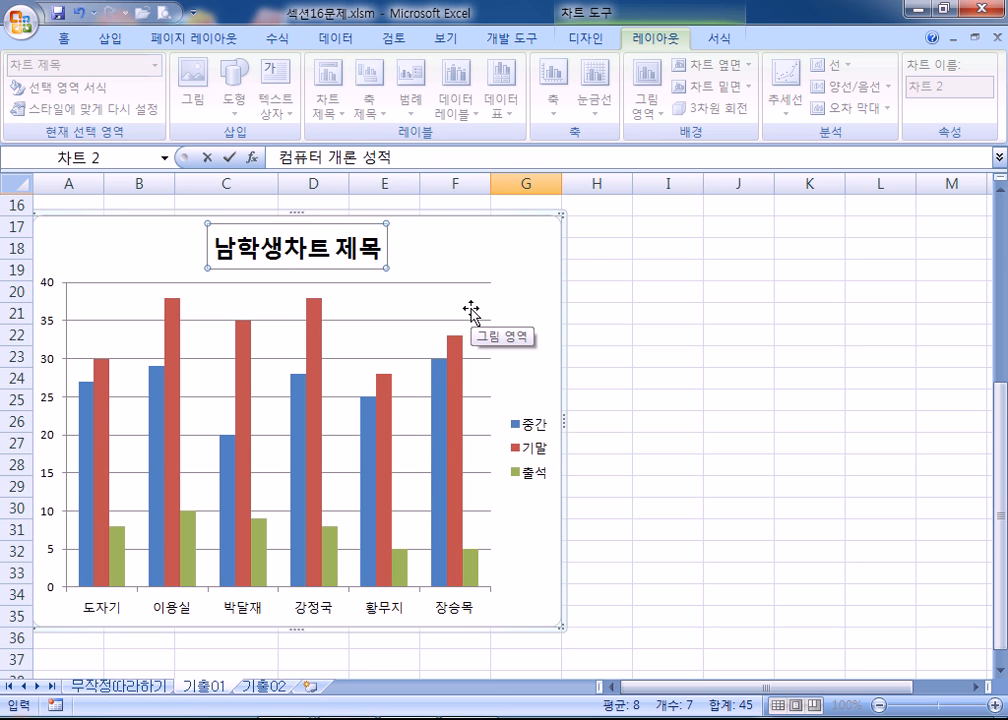
key(Return)
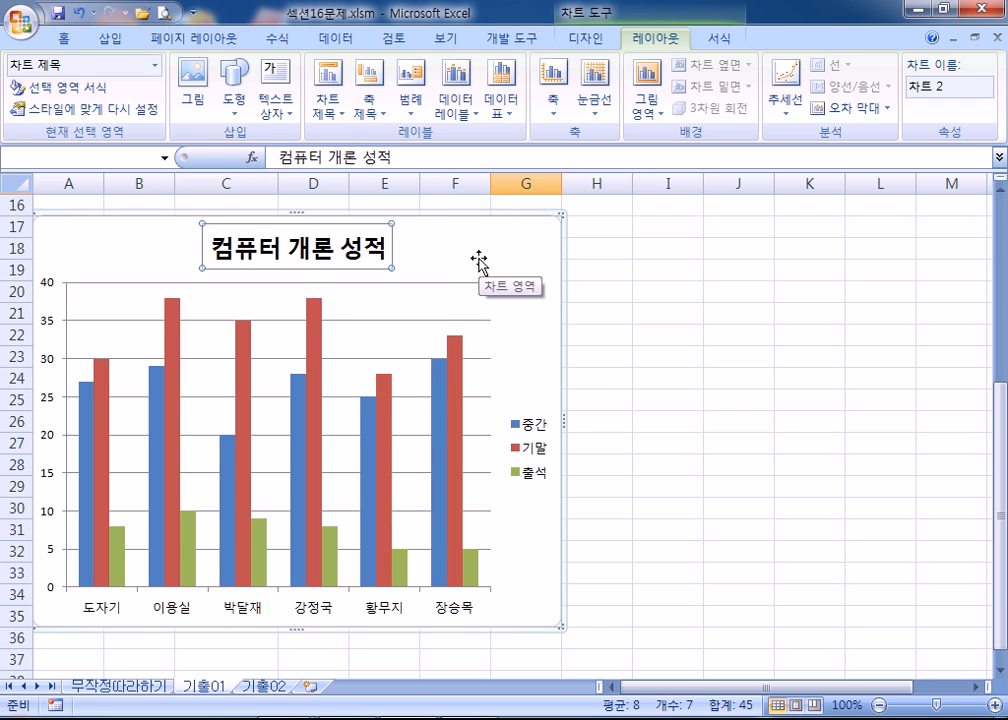
click(384, 255)
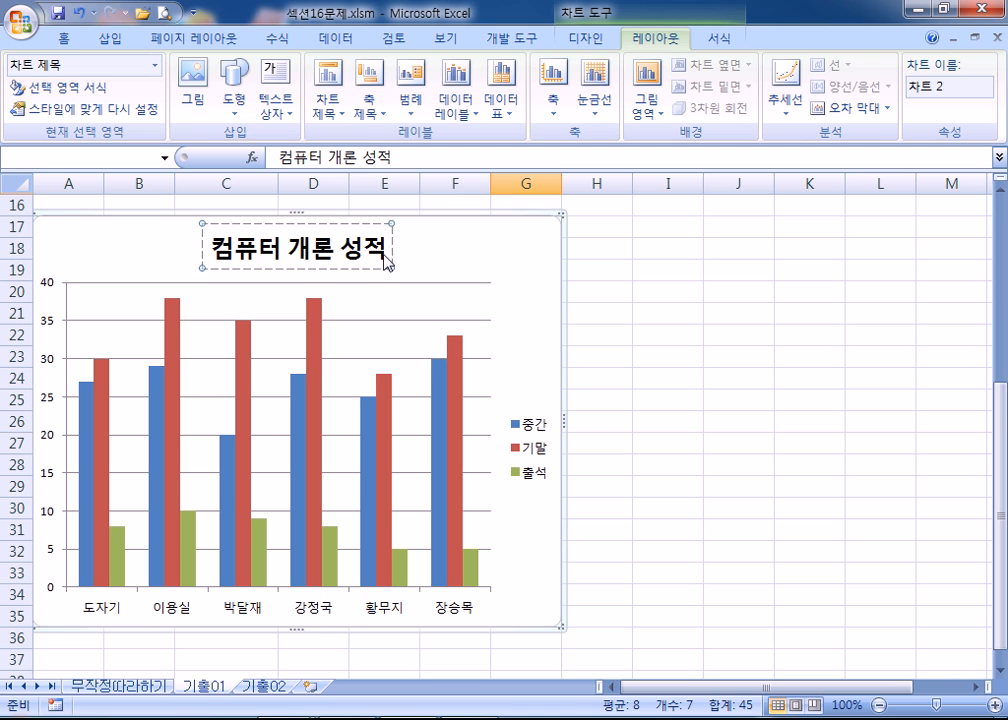
drag(384, 258, 205, 250)
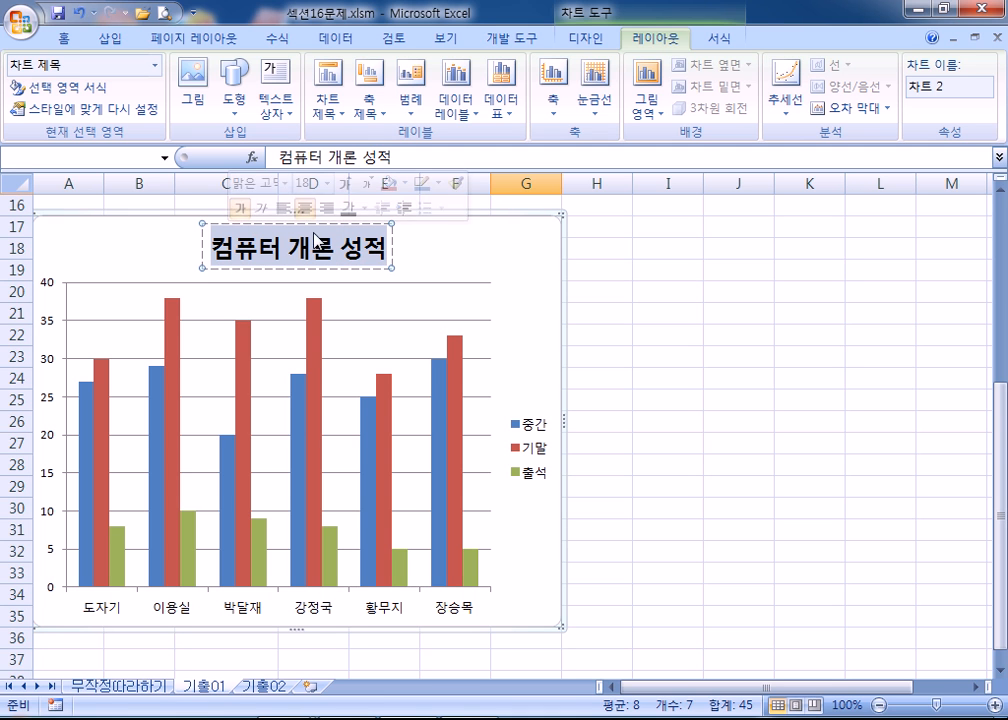
click(452, 246)
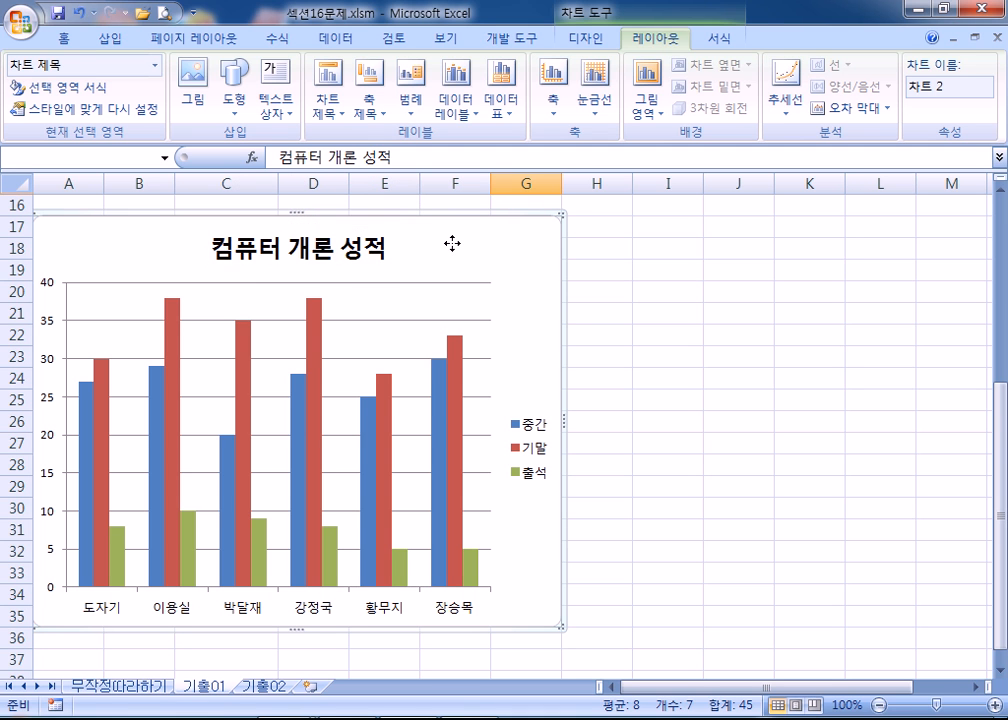
Set the chart title's font to 굴림체 and remove its bold formatting
click(381, 245)
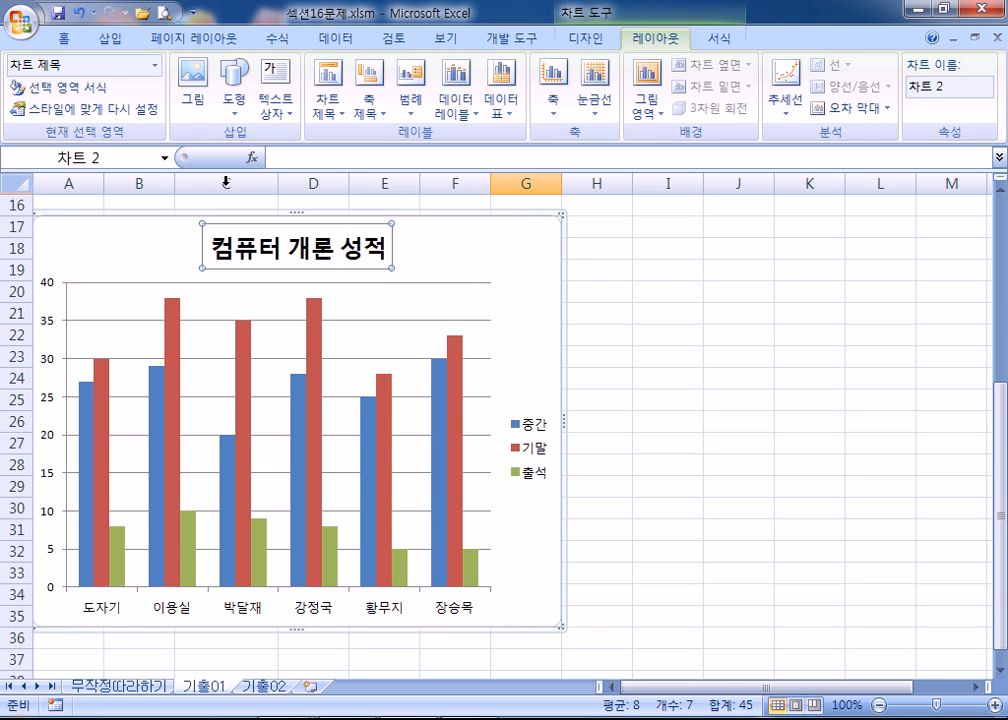
click(70, 40)
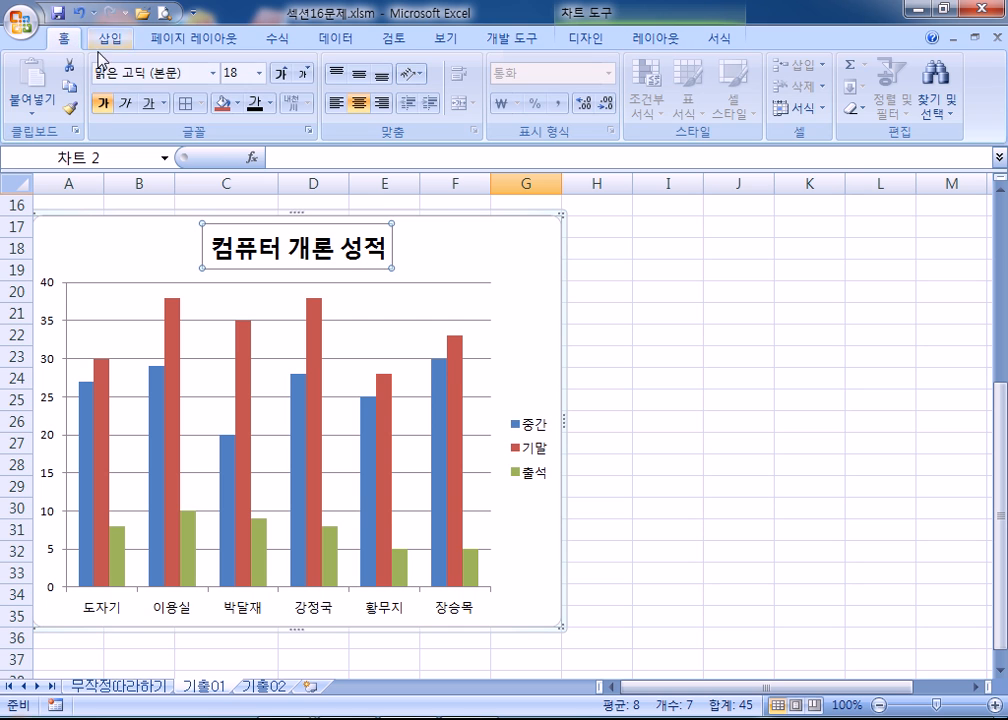
click(214, 74)
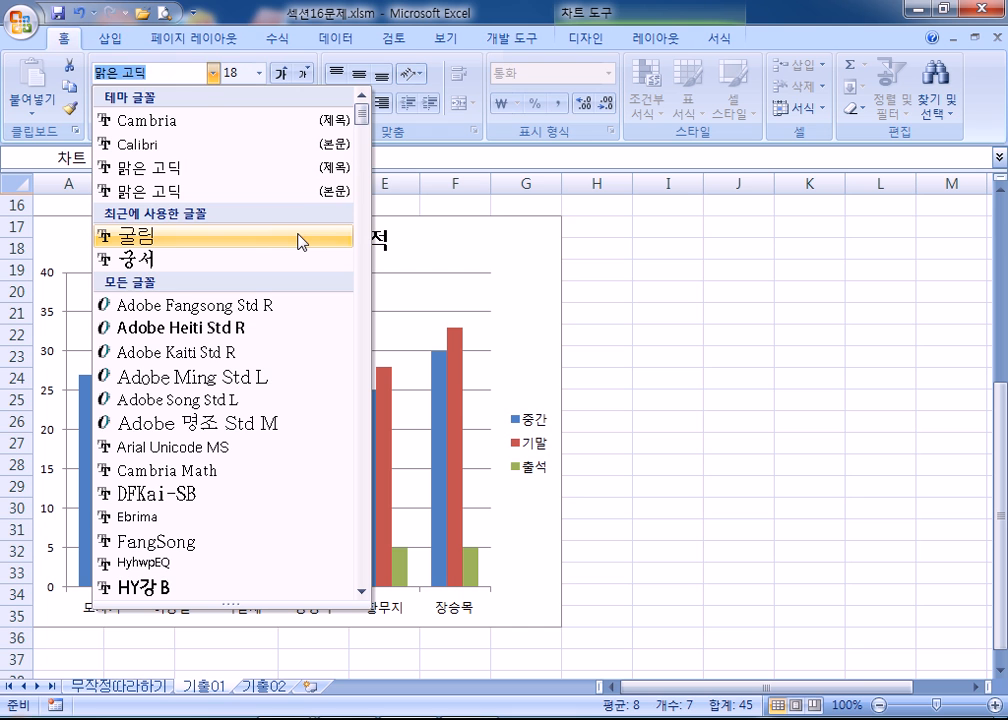
text(굴림체)
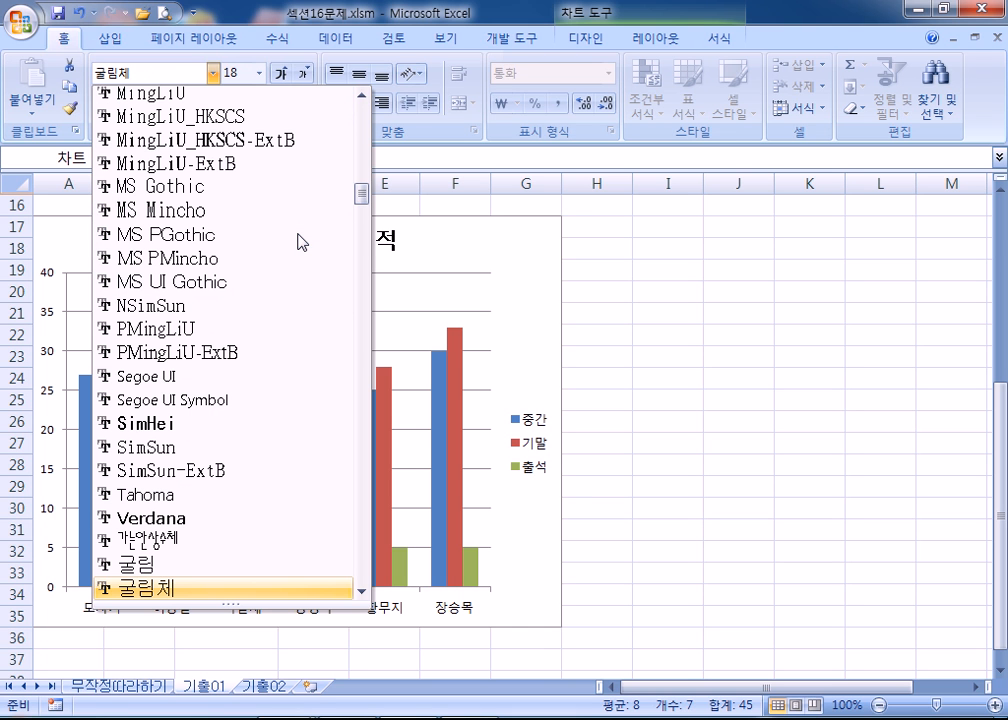
key(Return)
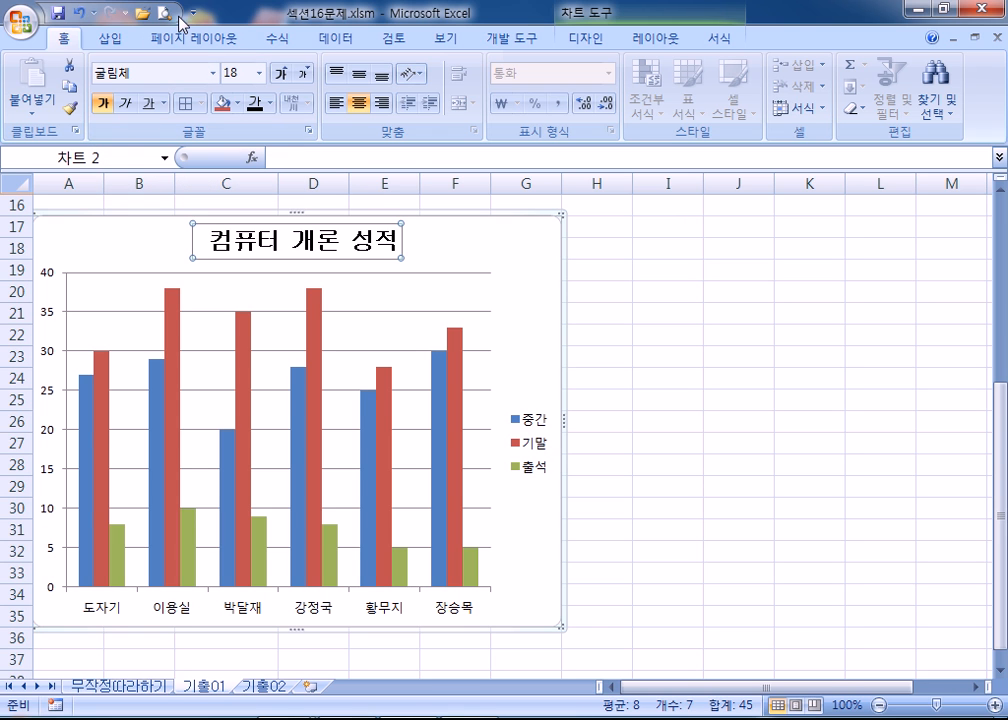
click(106, 110)
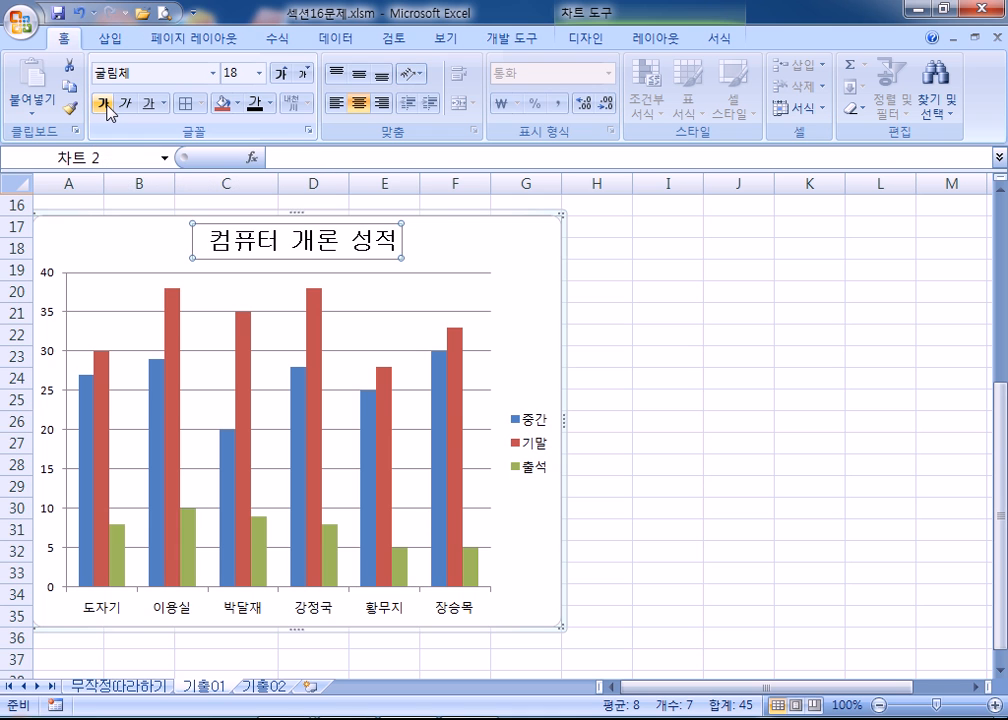
Set the chart title's font size to 13 and fill its background with the standard blue
click(259, 73)
text(13)
key(Return)
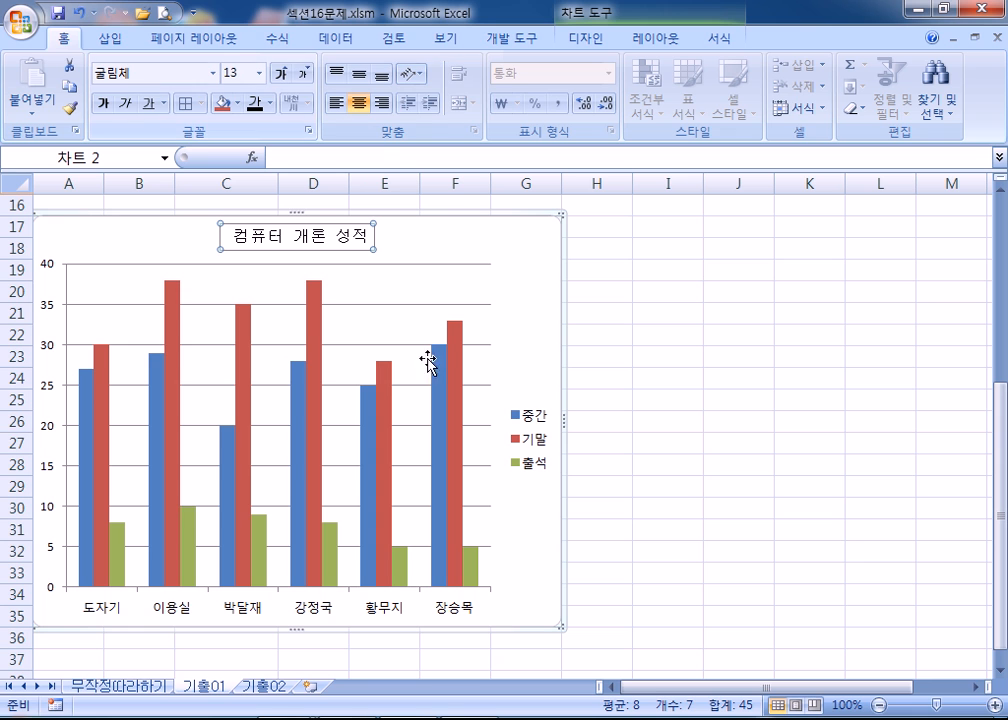
click(239, 103)
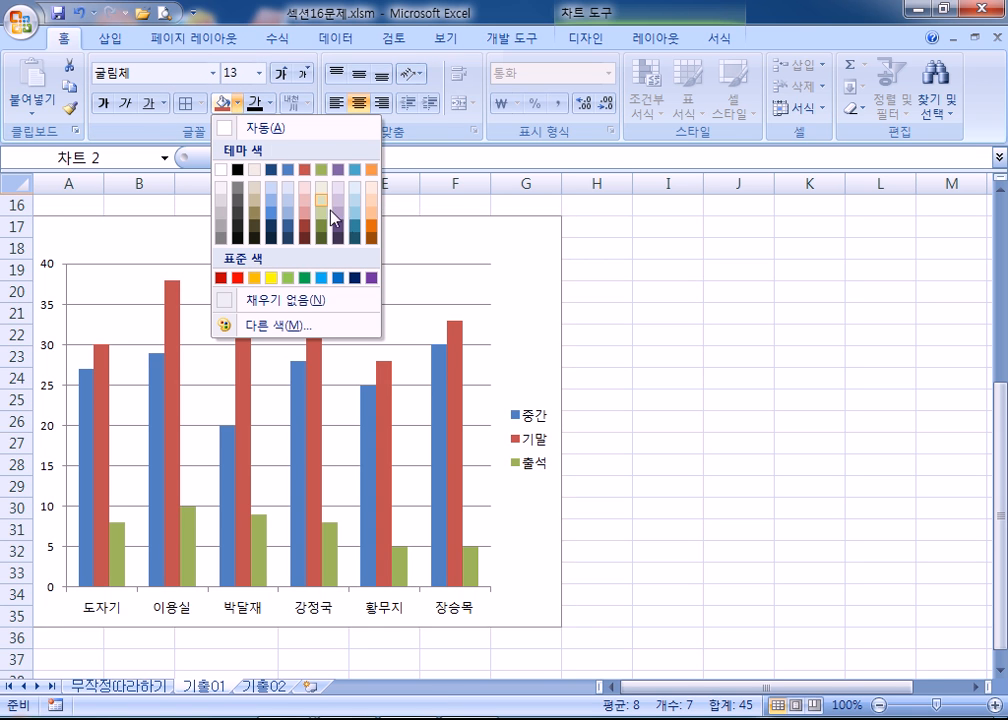
click(336, 278)
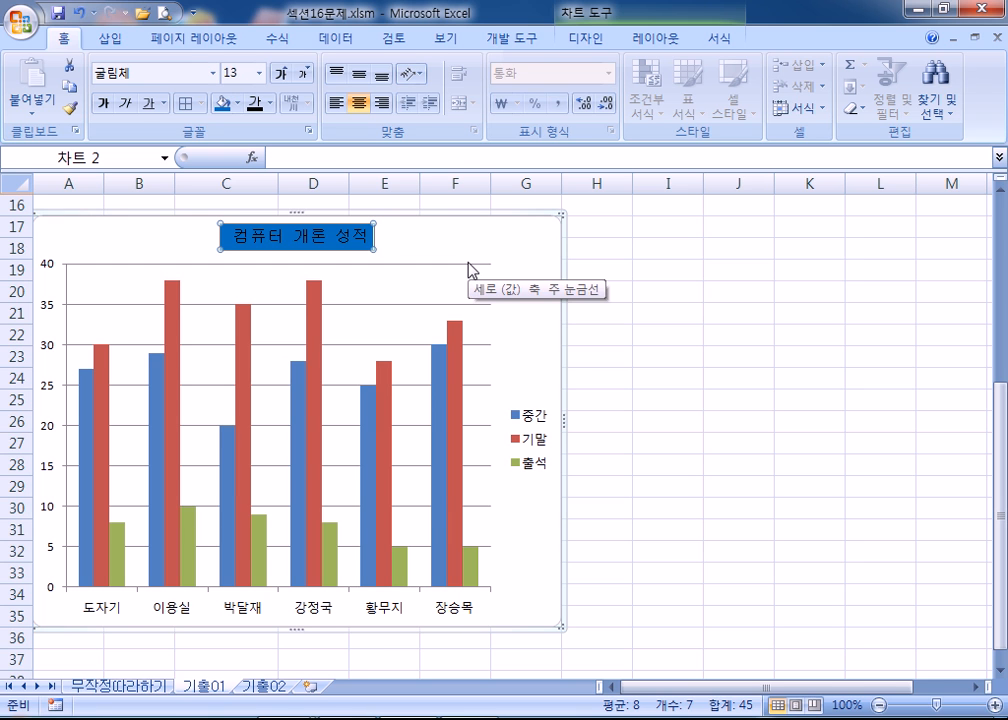
Fix the vertical value axis maximum at 50
click(41, 305)
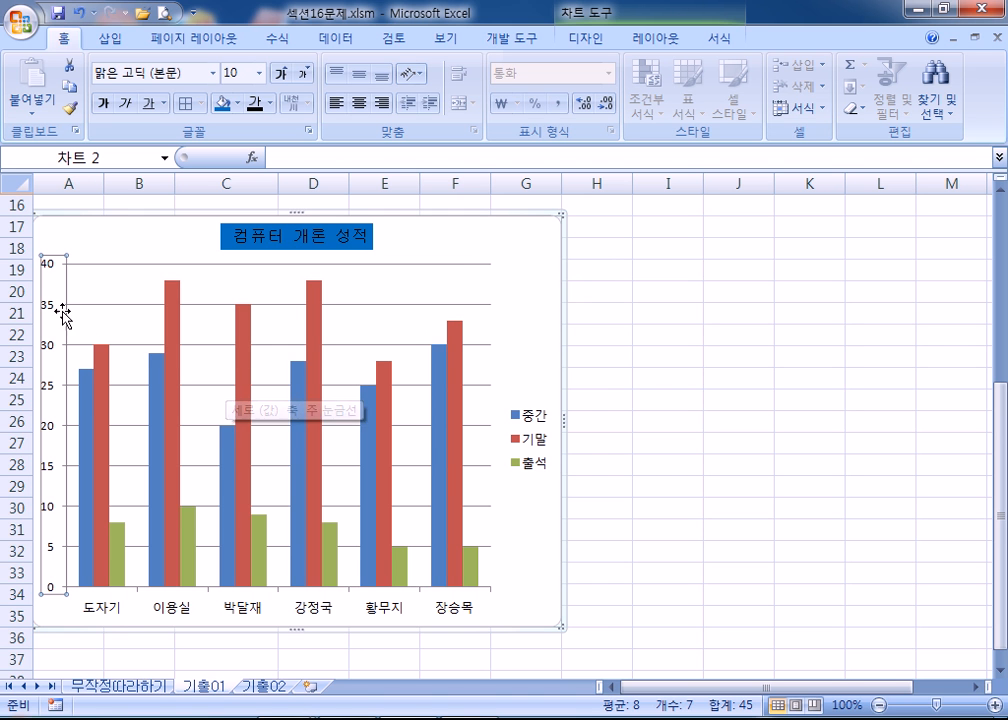
scroll(30, 290, down, 2)
scroll(25, 270, up, 2)
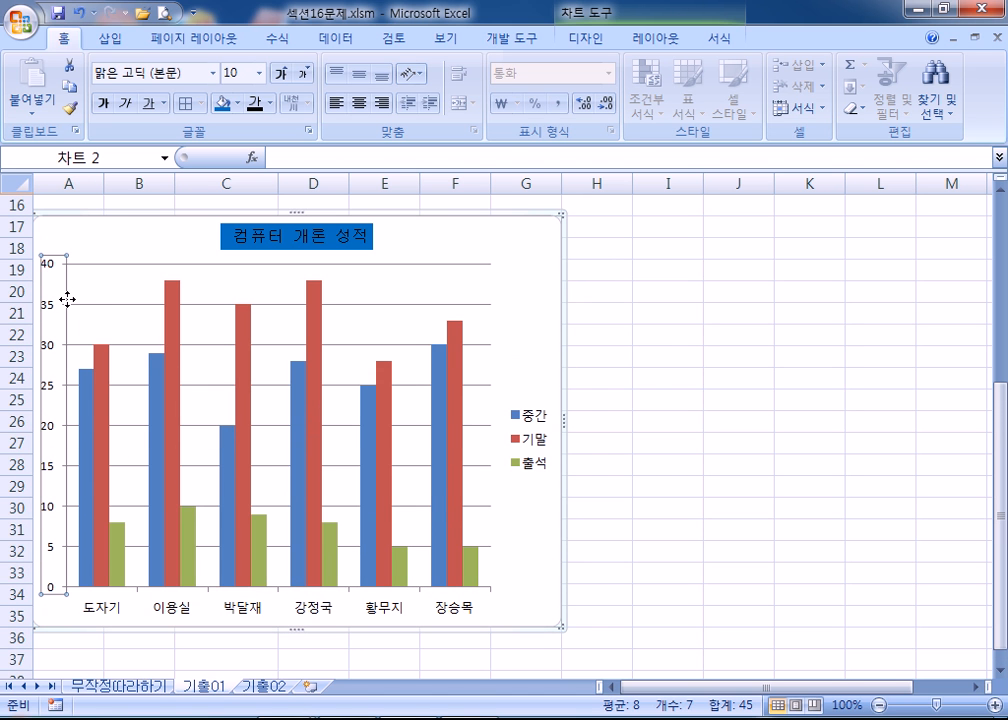
key(ctrl+1)
drag(610, 18, 645, 104)
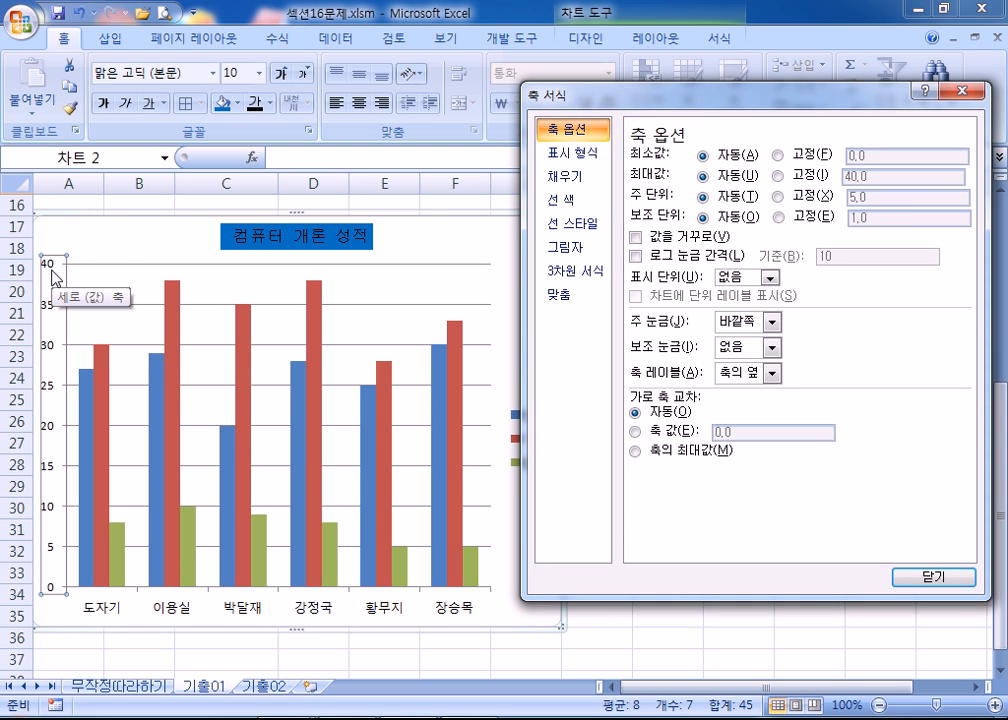
click(801, 175)
double_click(864, 180)
text(50)
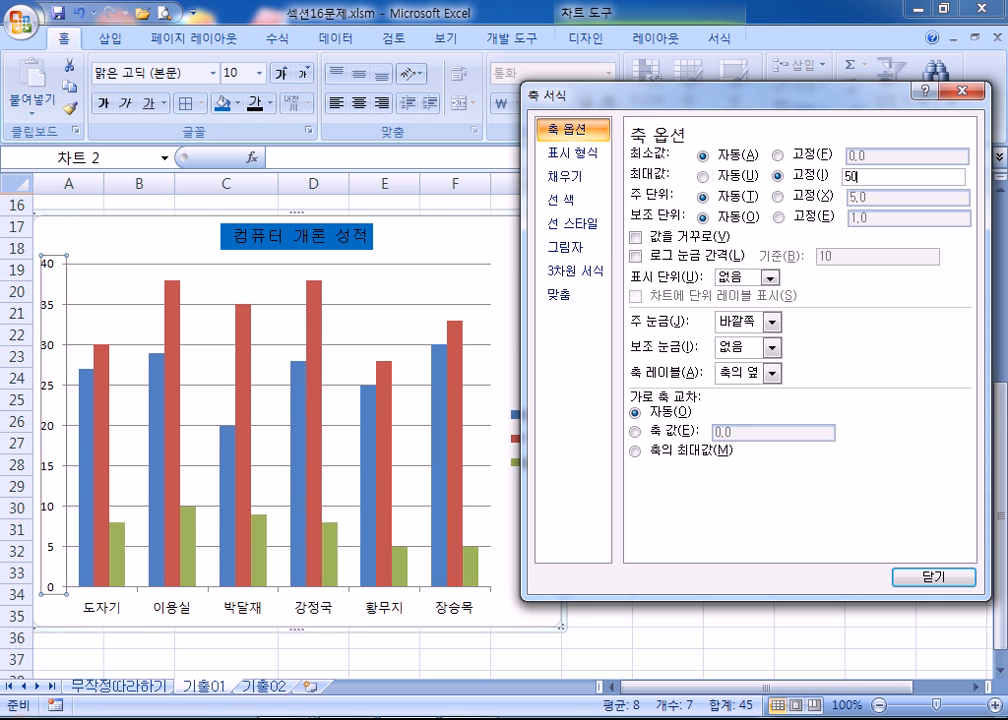
key(Return)
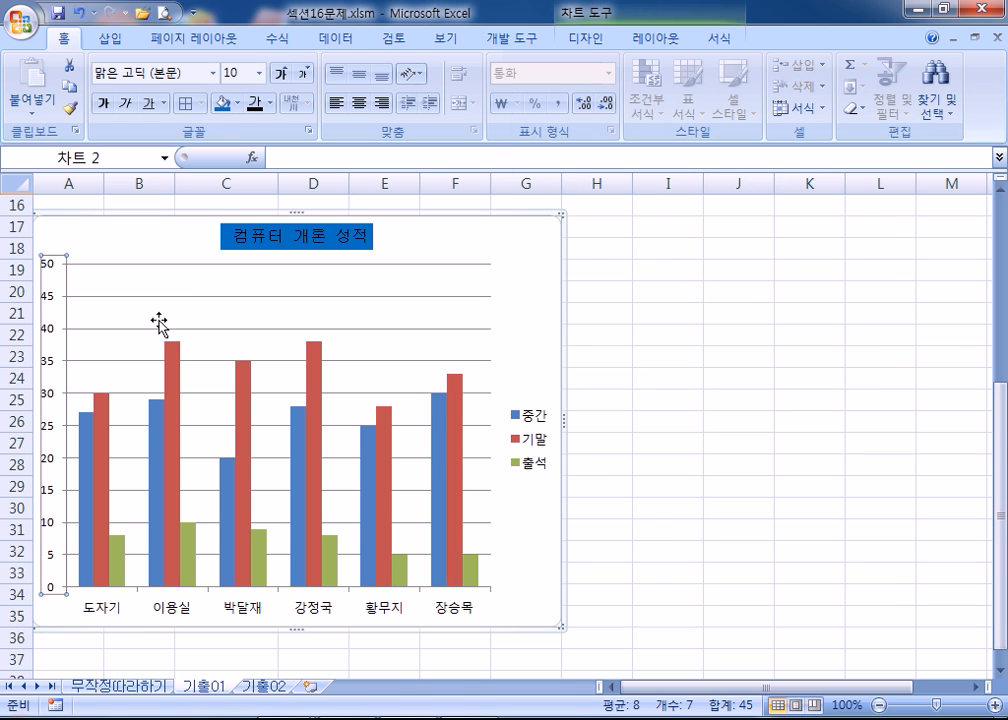
Add a data label to only the fourth student's bar in the 기말 series
click(318, 373)
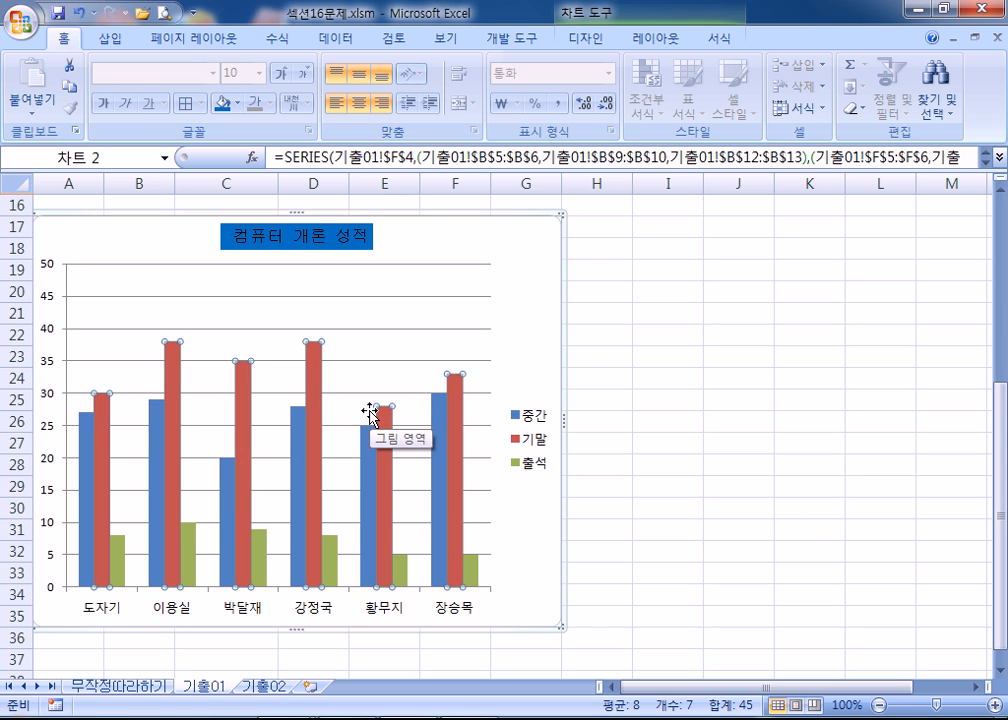
click(391, 342)
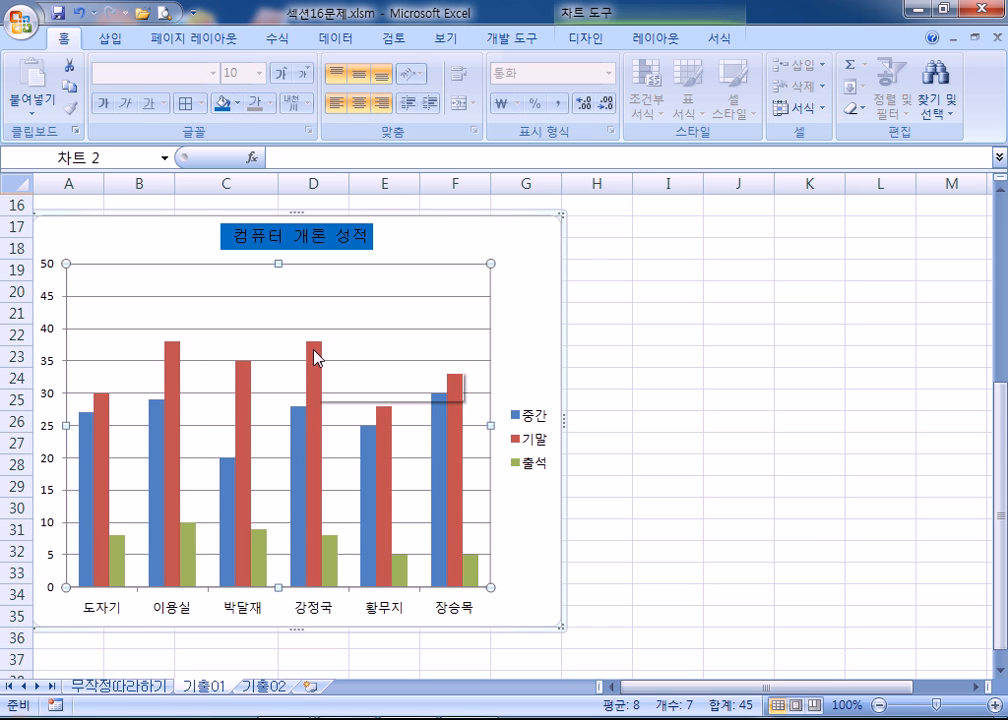
click(316, 357)
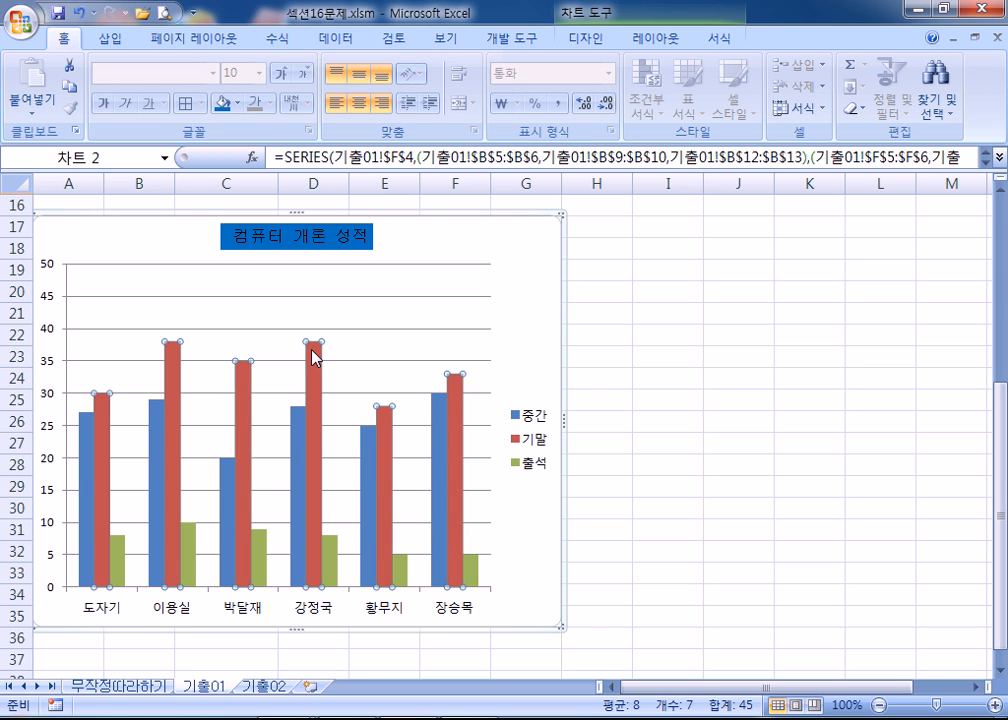
mouse_move(316, 396)
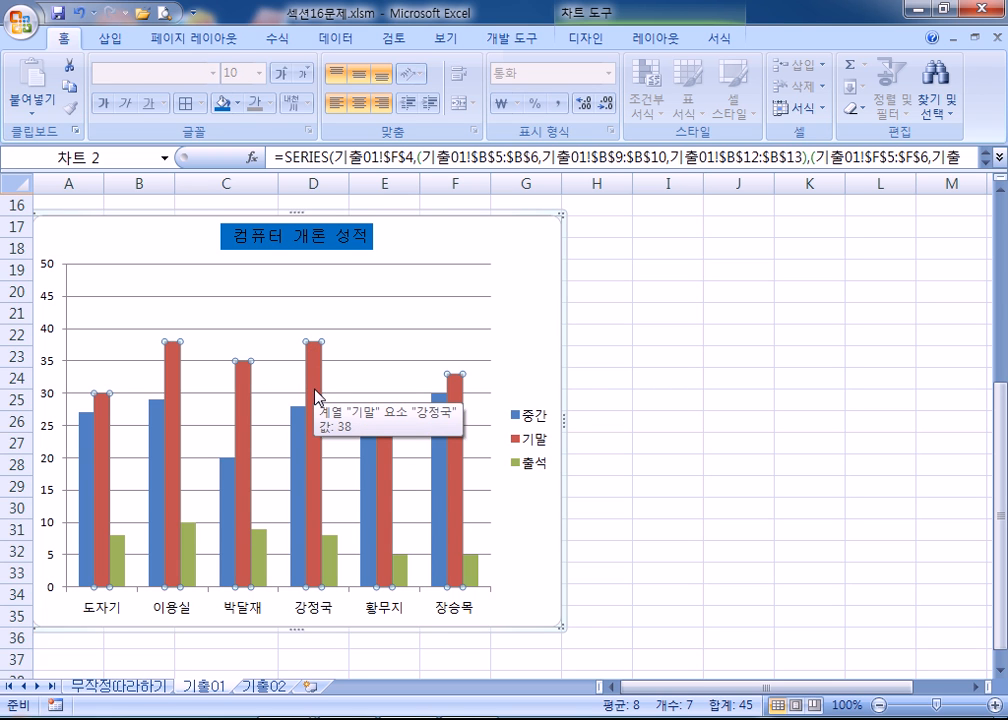
click(313, 369)
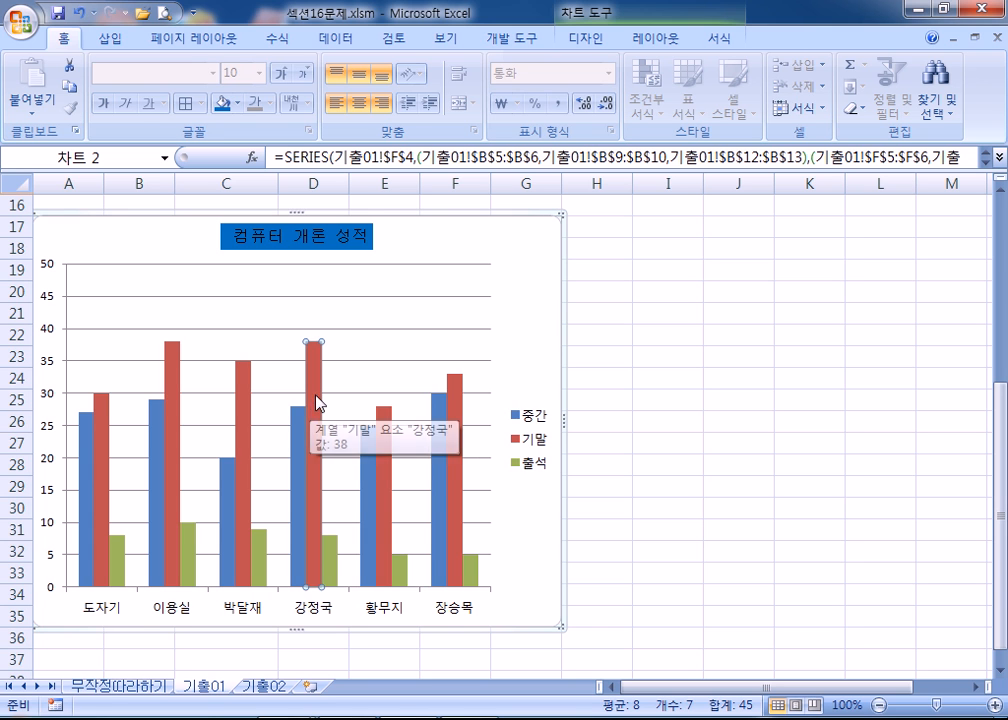
right_click(318, 402)
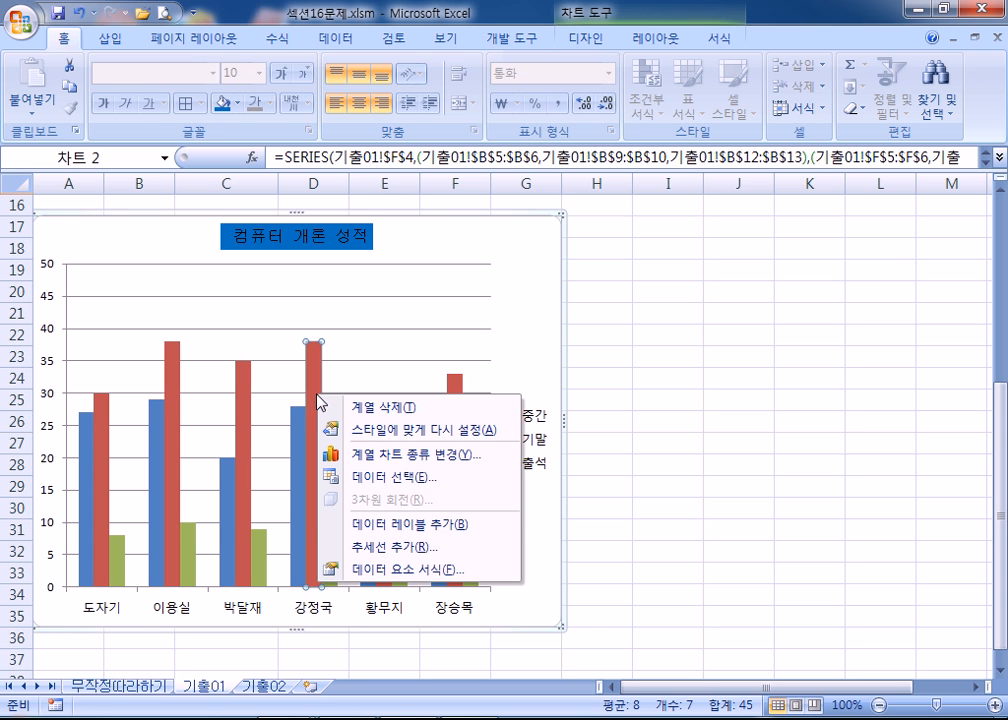
click(397, 533)
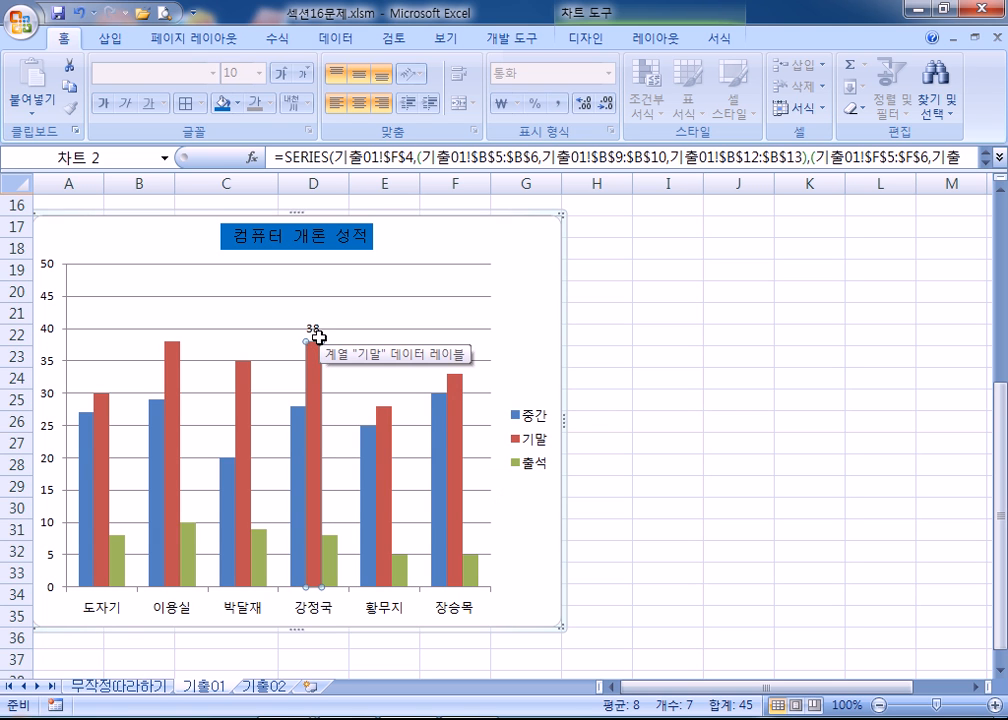
Make the fourth student's 기말 data label show only the category name (항목 이름), positioned at the inside end (안쪽 끝에)
right_click(323, 372)
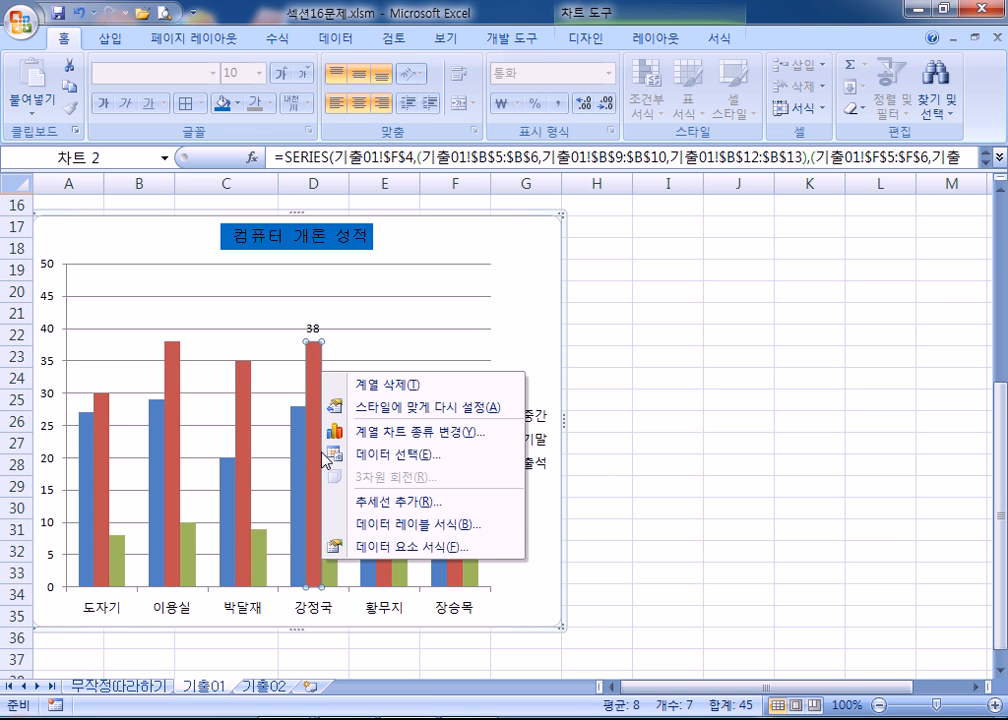
click(315, 330)
click(315, 329)
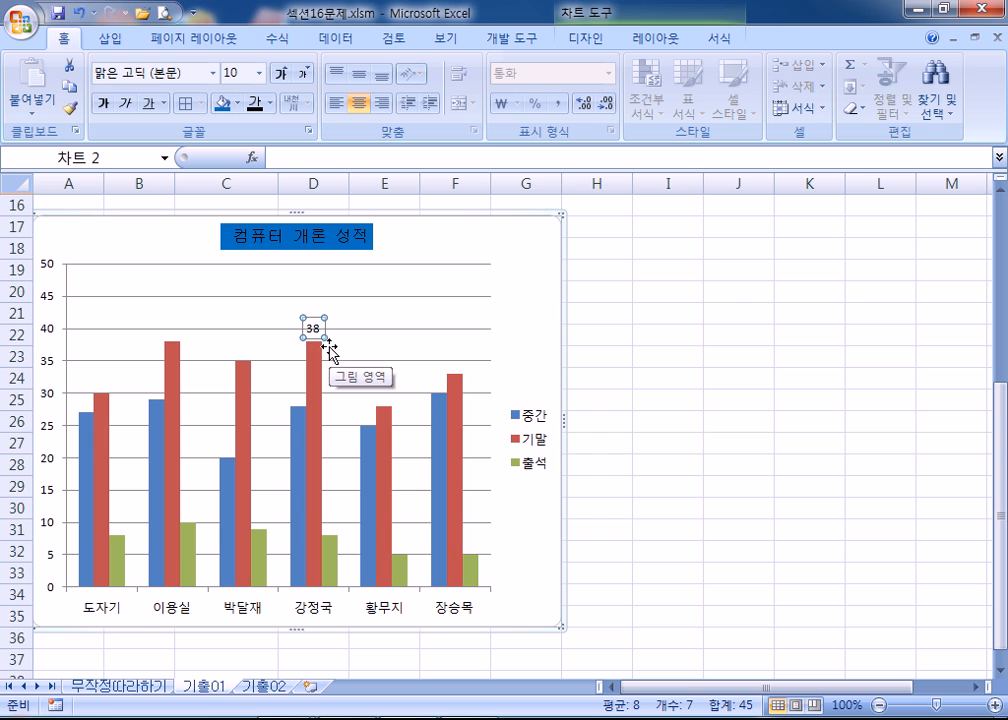
key(ctrl+1)
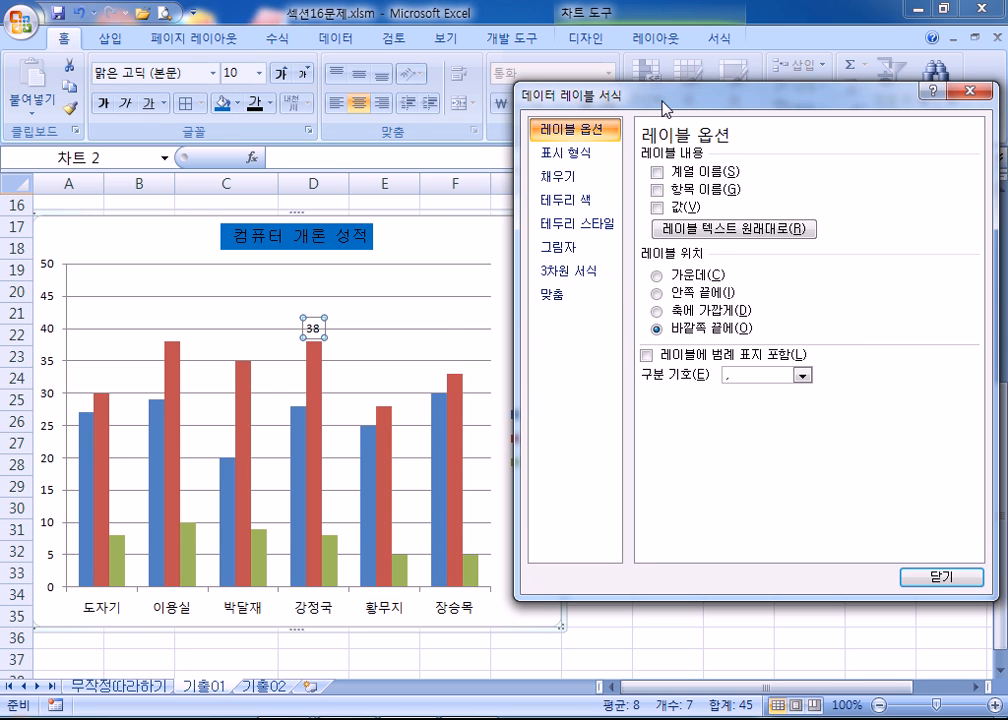
drag(650, 96, 666, 82)
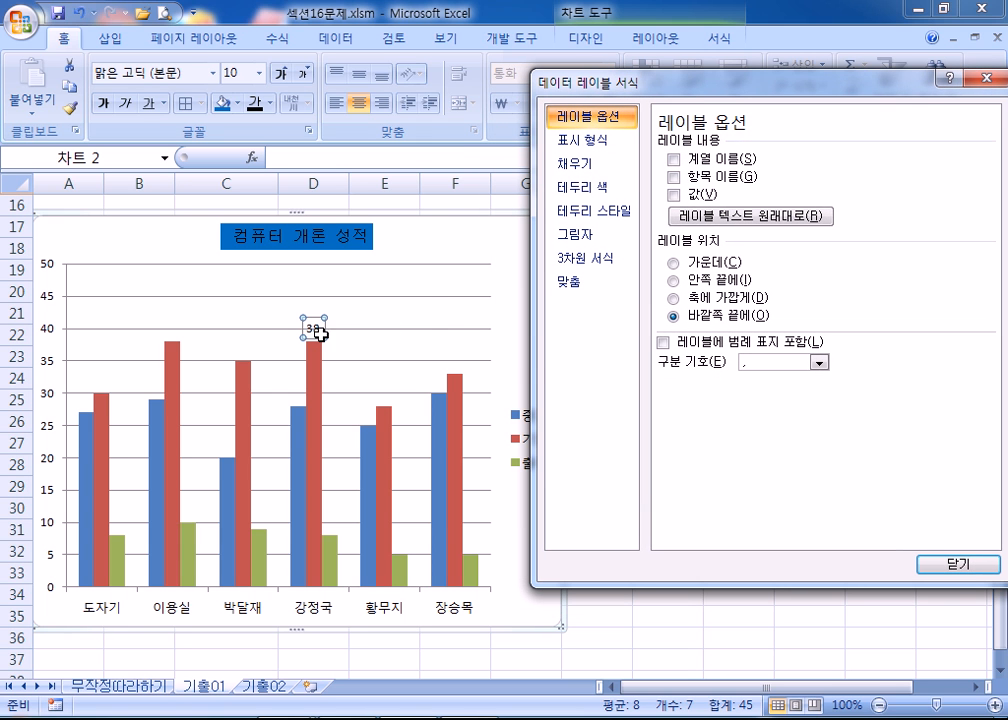
click(316, 329)
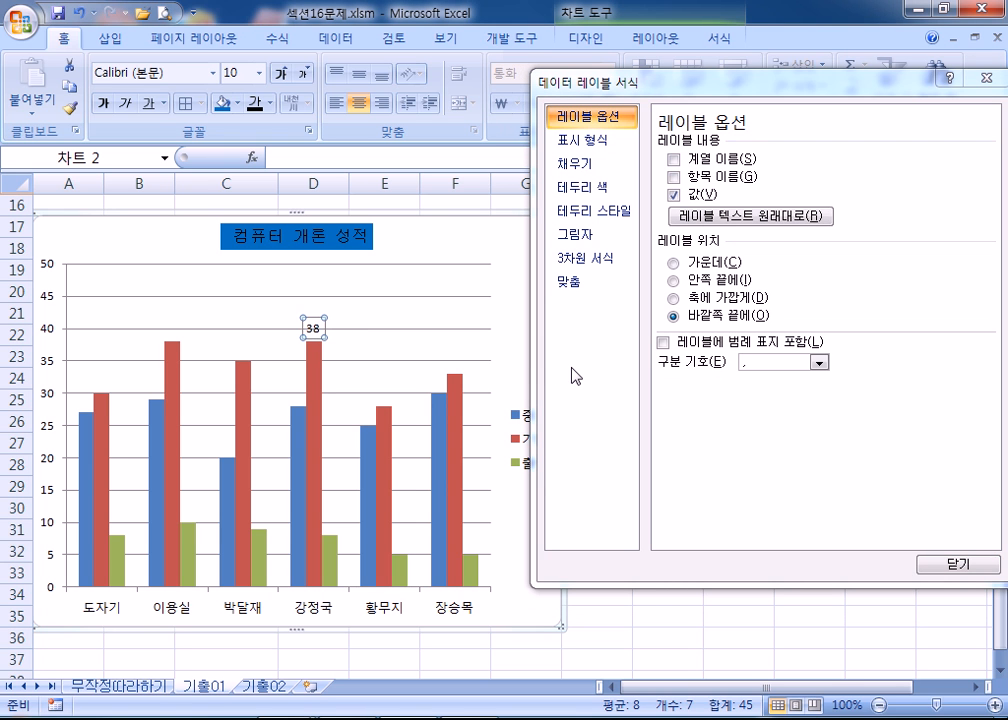
click(436, 308)
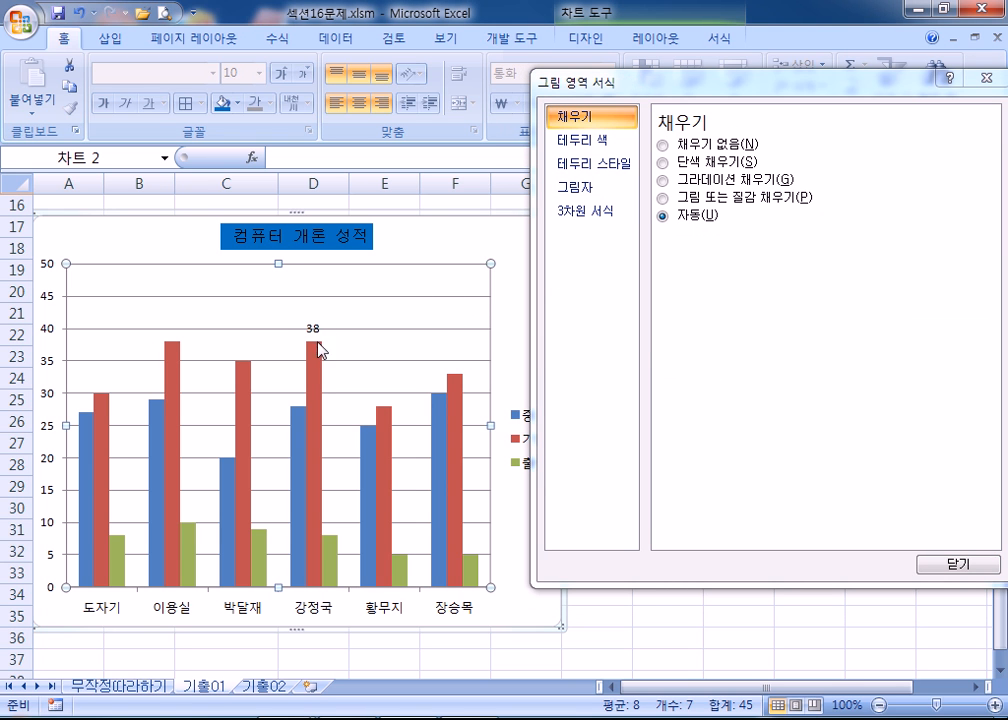
click(313, 328)
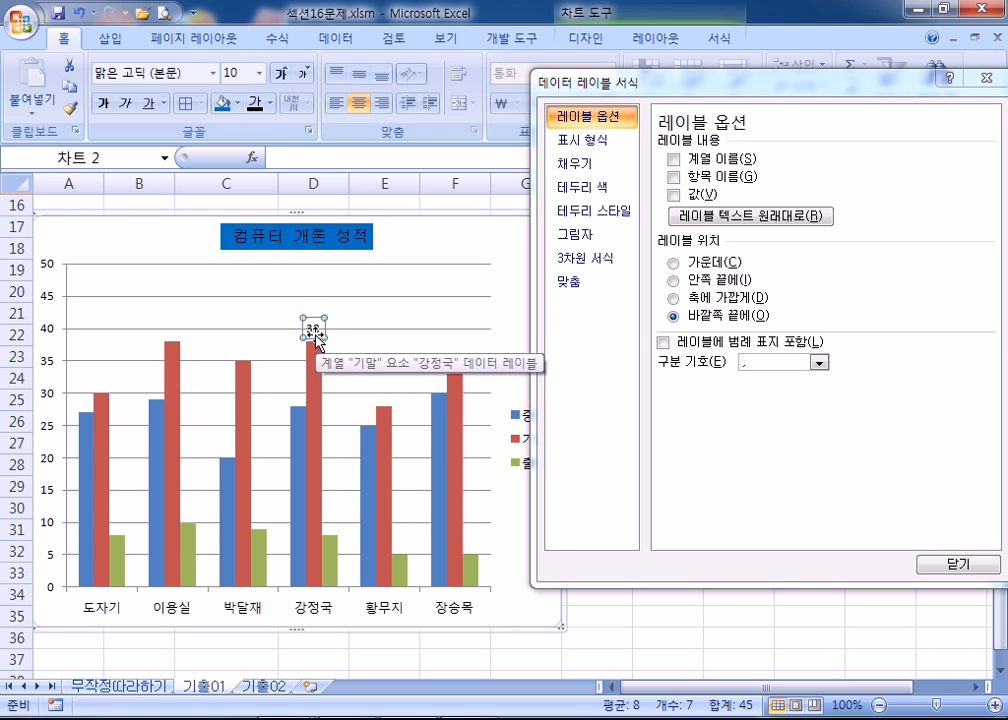
click(314, 338)
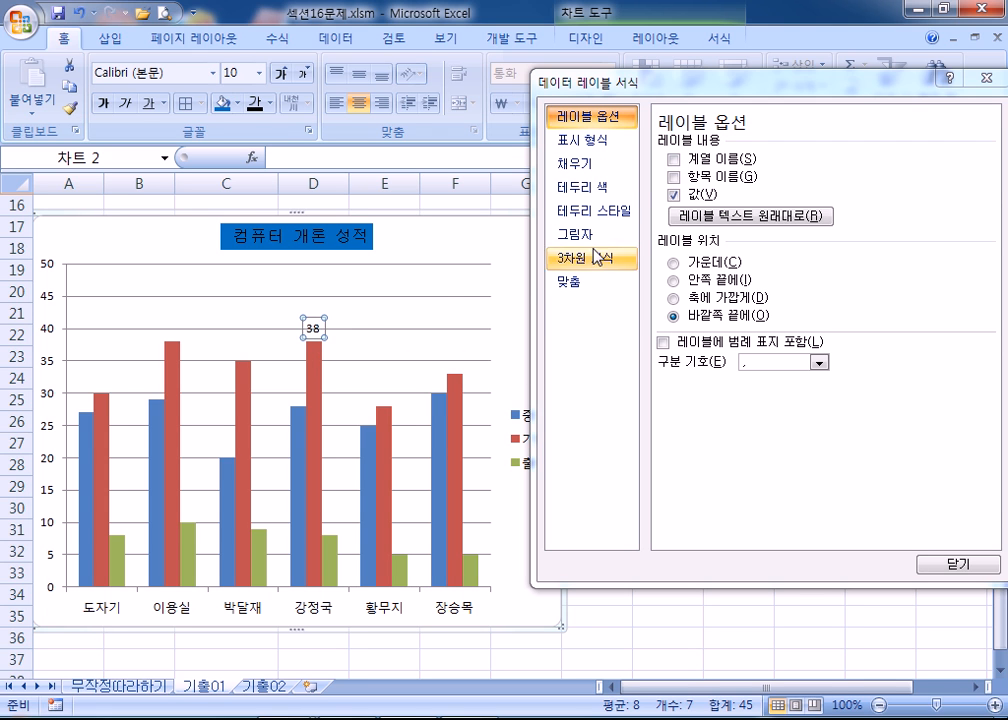
click(674, 177)
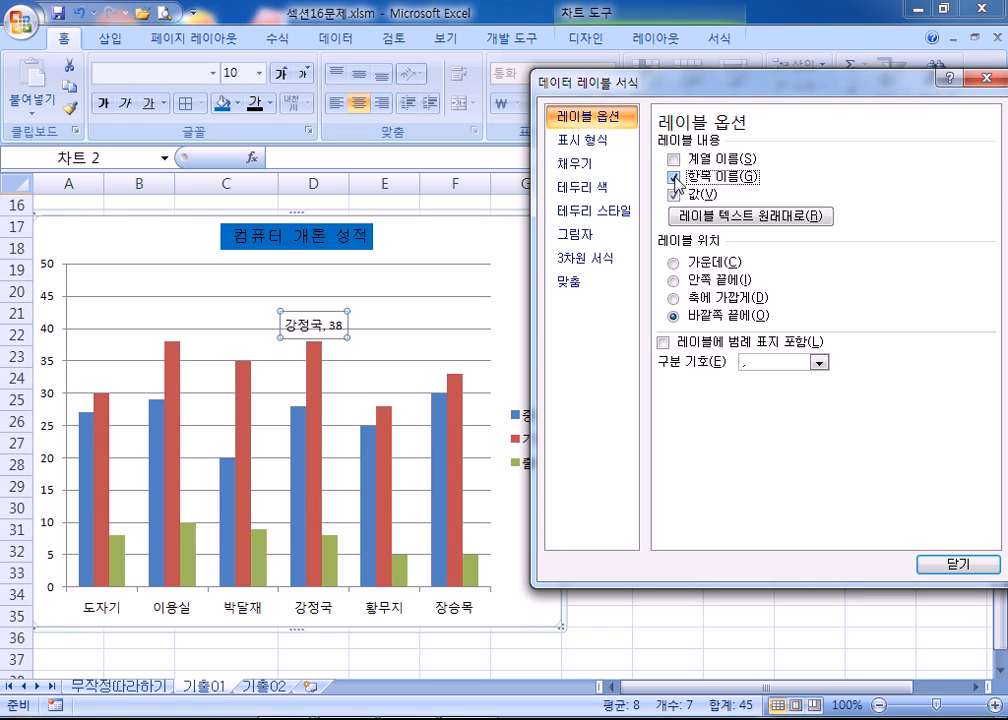
click(675, 193)
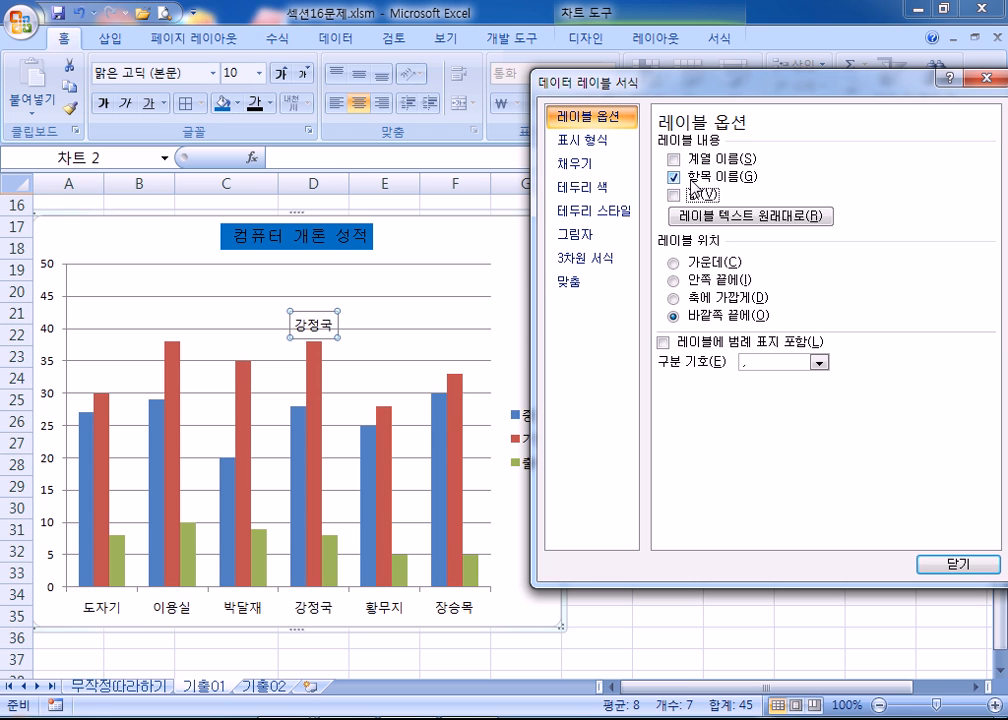
click(675, 281)
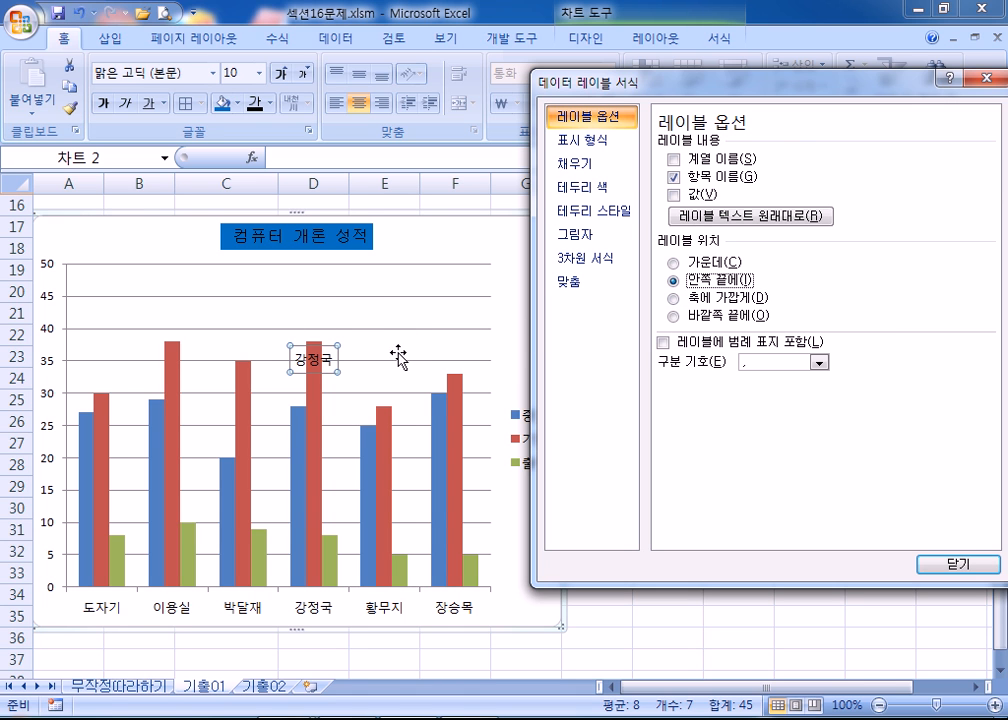
Try to show the category name on all data labels of the 기말 series, switching the option on and off
click(413, 325)
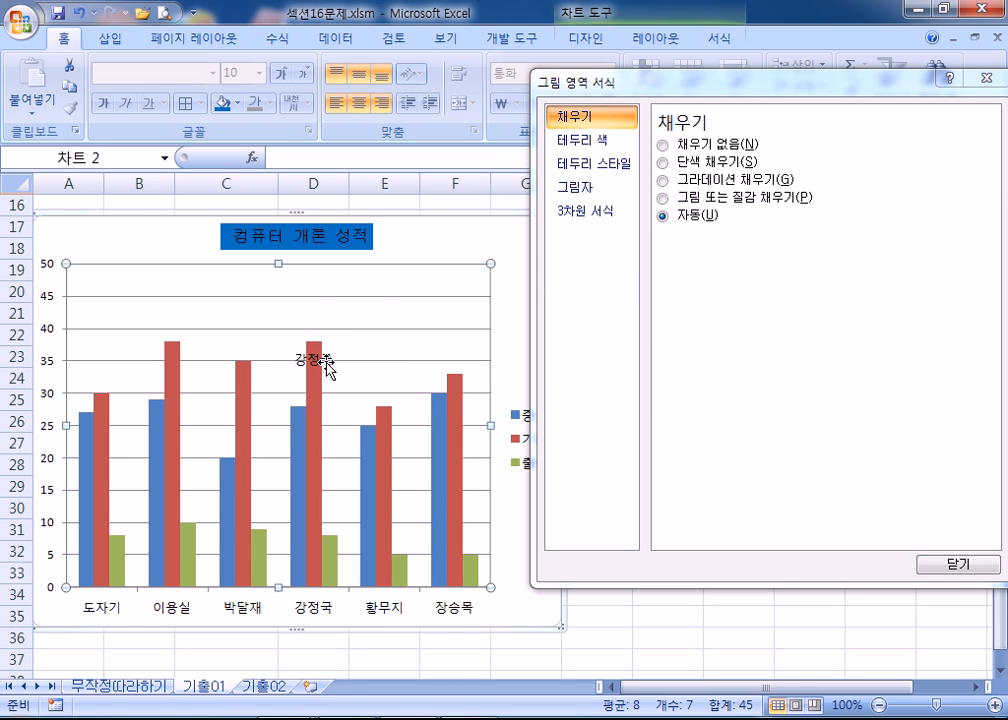
click(326, 366)
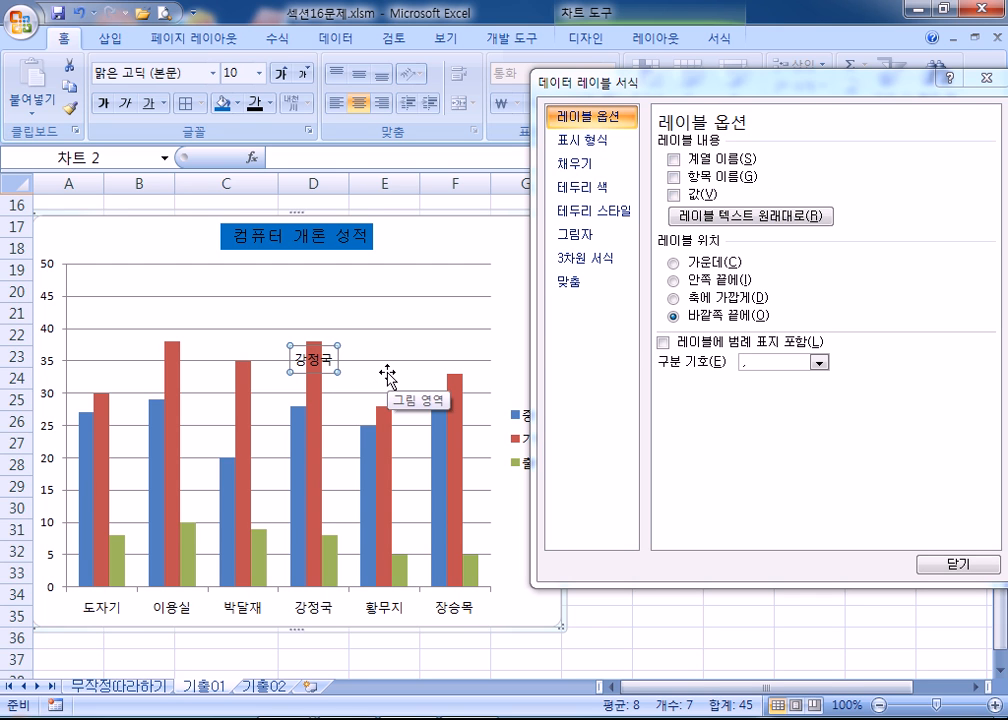
click(674, 177)
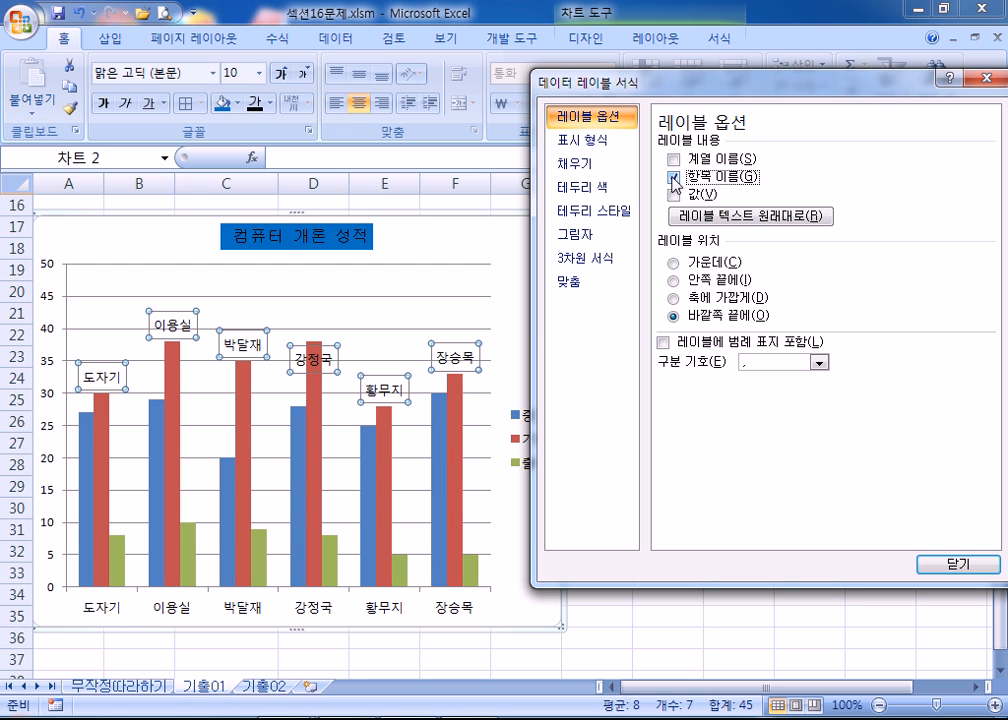
click(673, 177)
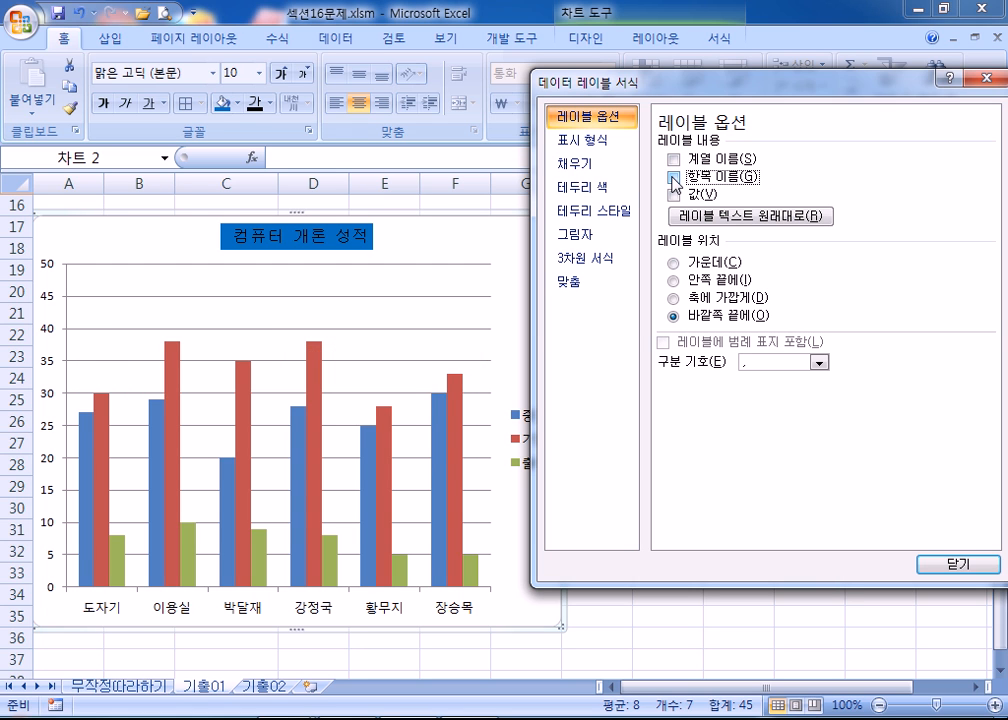
click(673, 177)
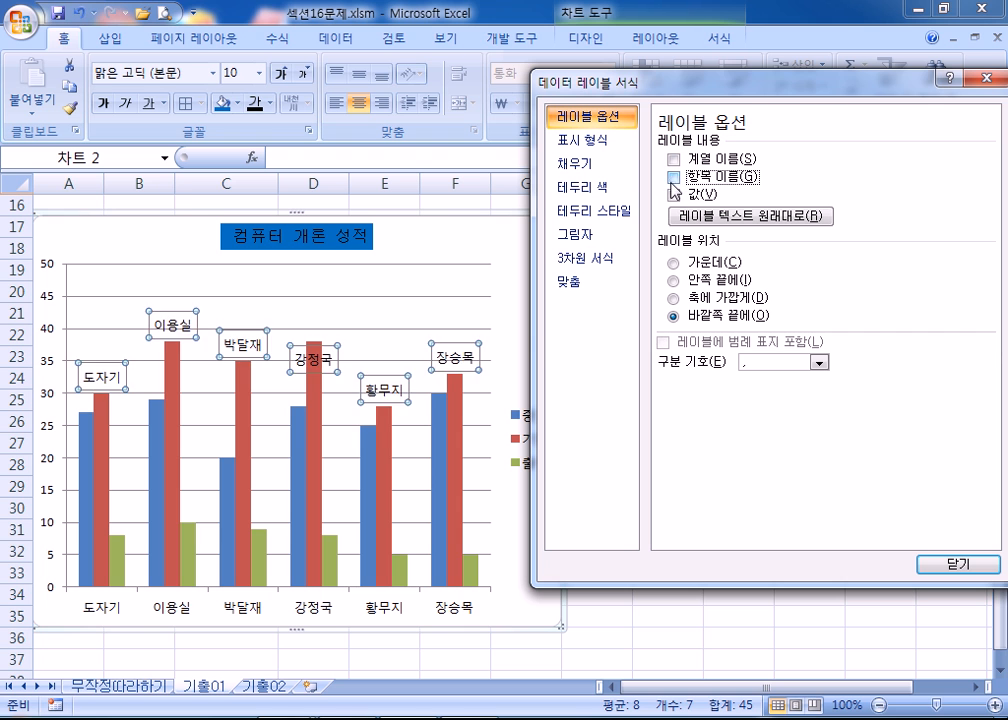
Add a data label again to only the fourth student's bar in the 기말 series
click(318, 396)
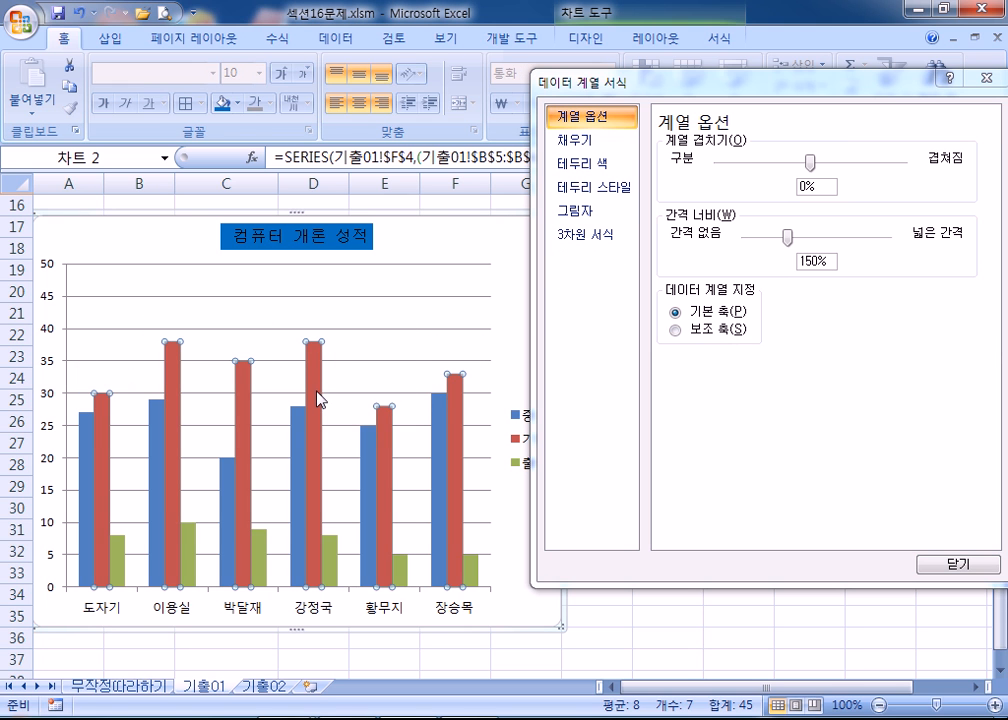
click(318, 396)
right_click(318, 396)
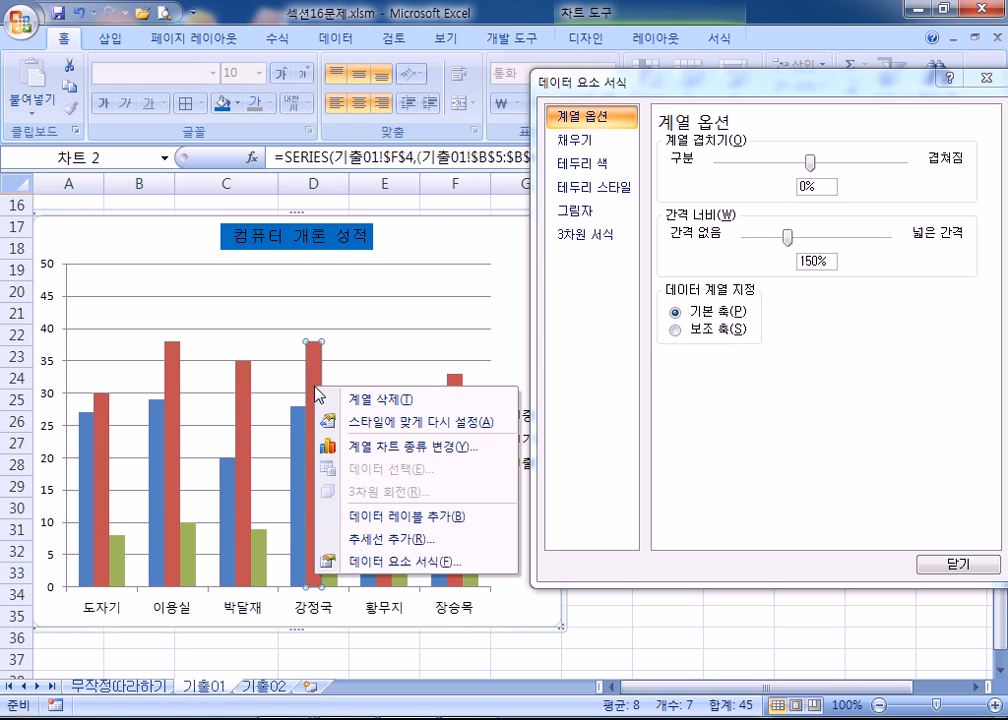
click(380, 516)
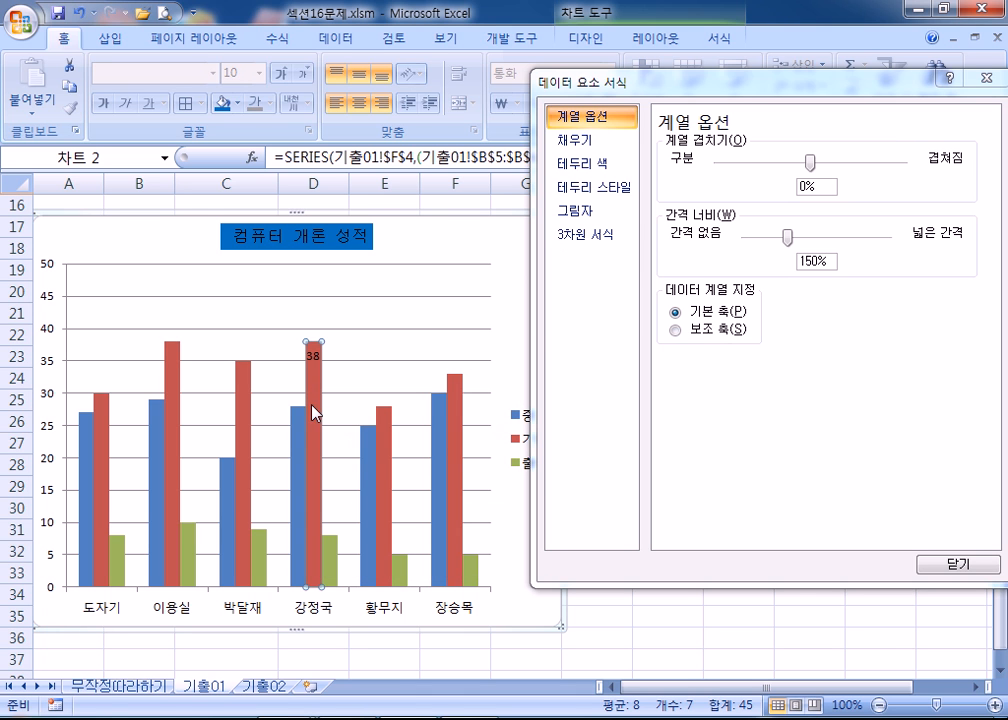
Set the fourth student's re-added 기말 label to display the category name (항목 이름) instead of the value
click(313, 356)
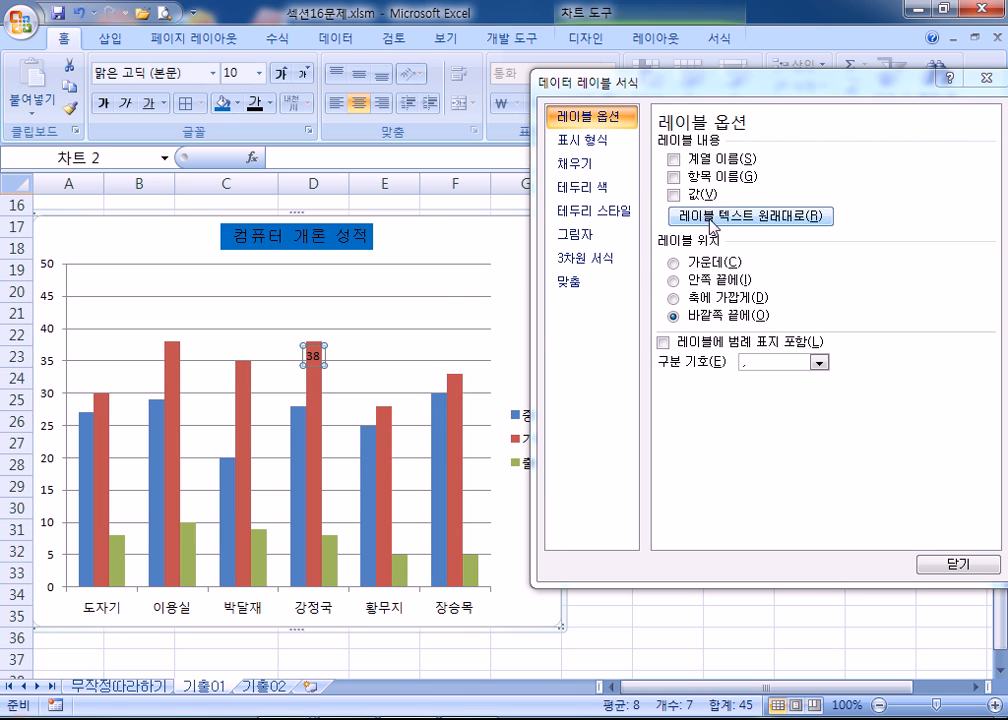
click(311, 353)
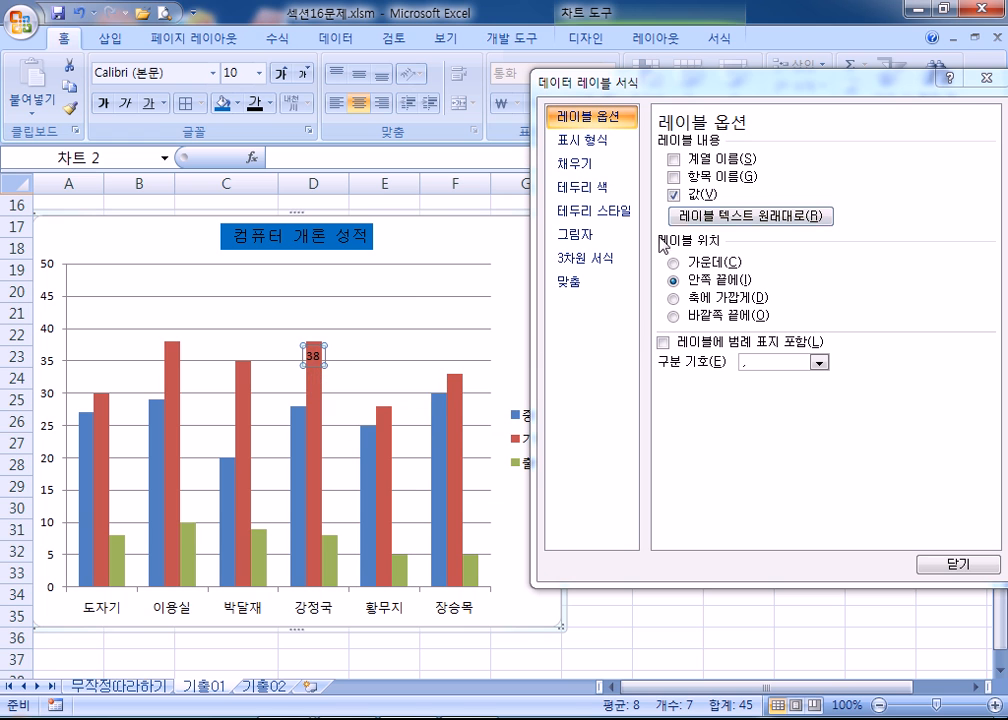
click(690, 178)
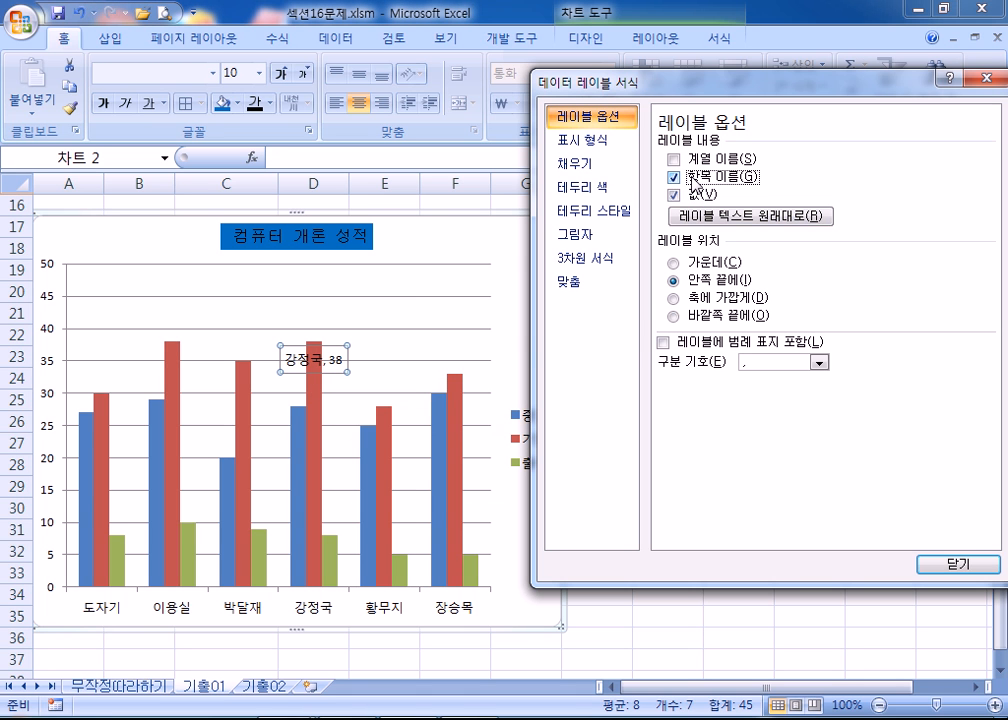
click(410, 349)
click(306, 364)
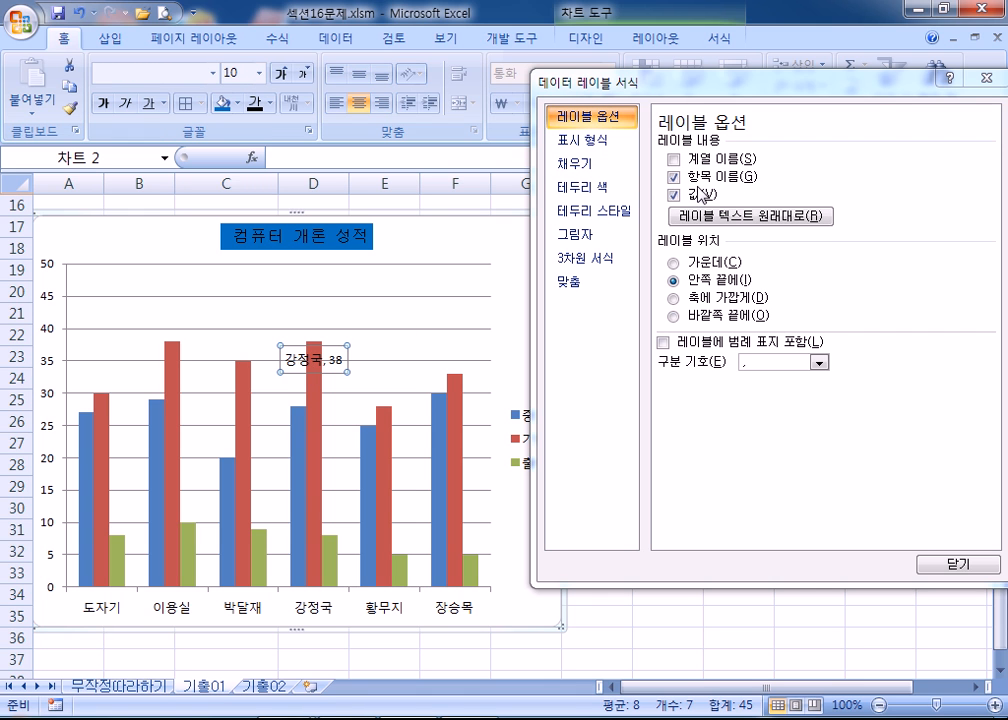
click(685, 193)
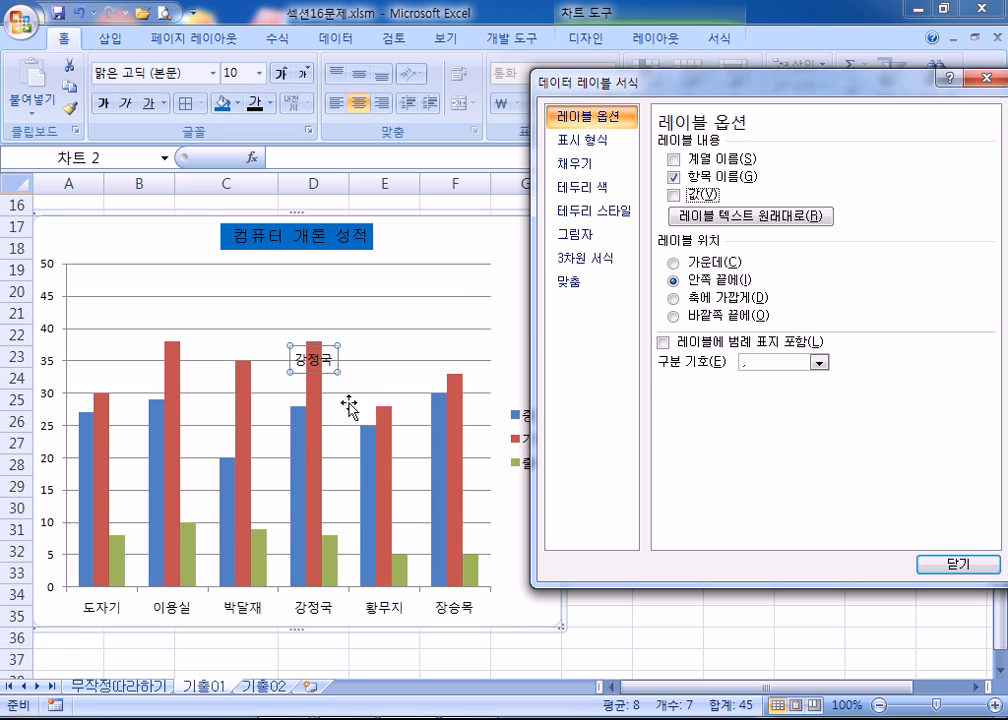
click(314, 430)
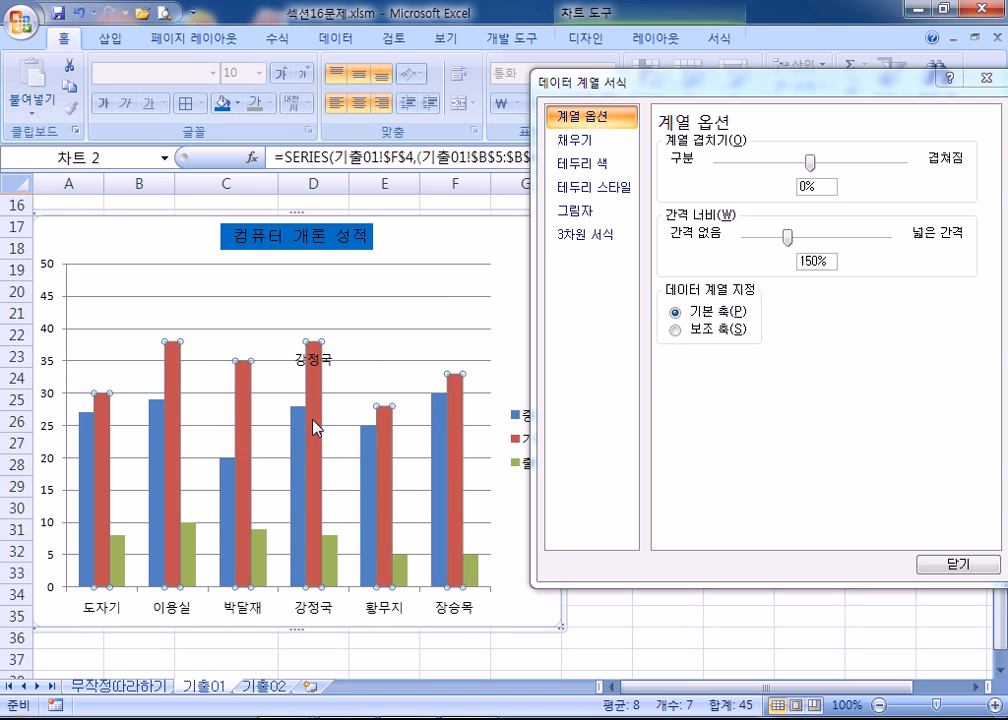
click(314, 428)
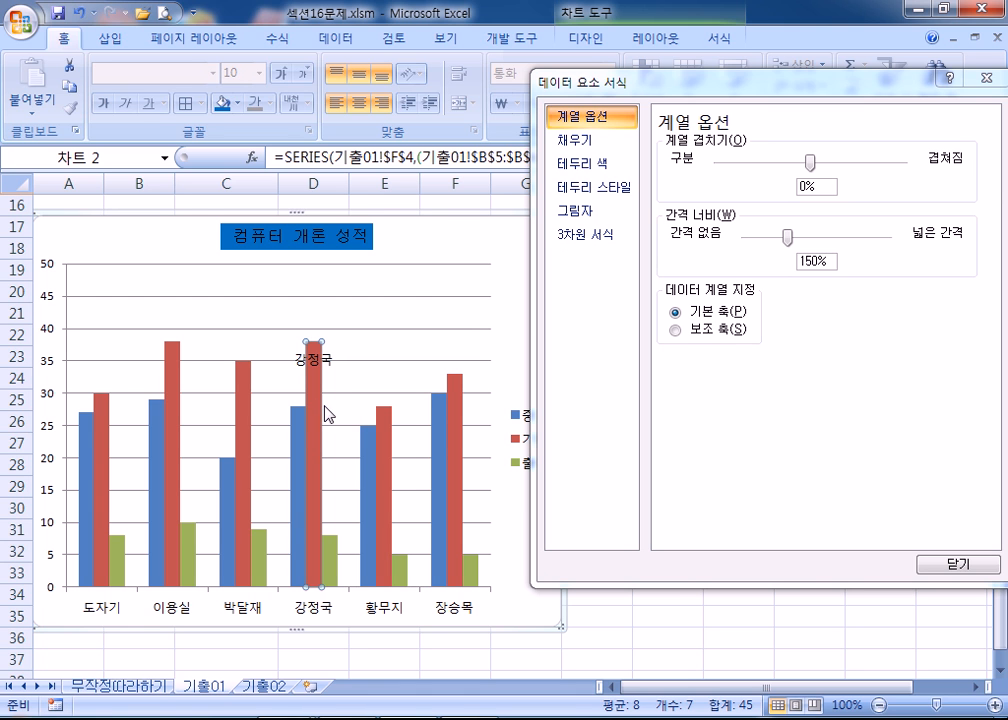
click(314, 360)
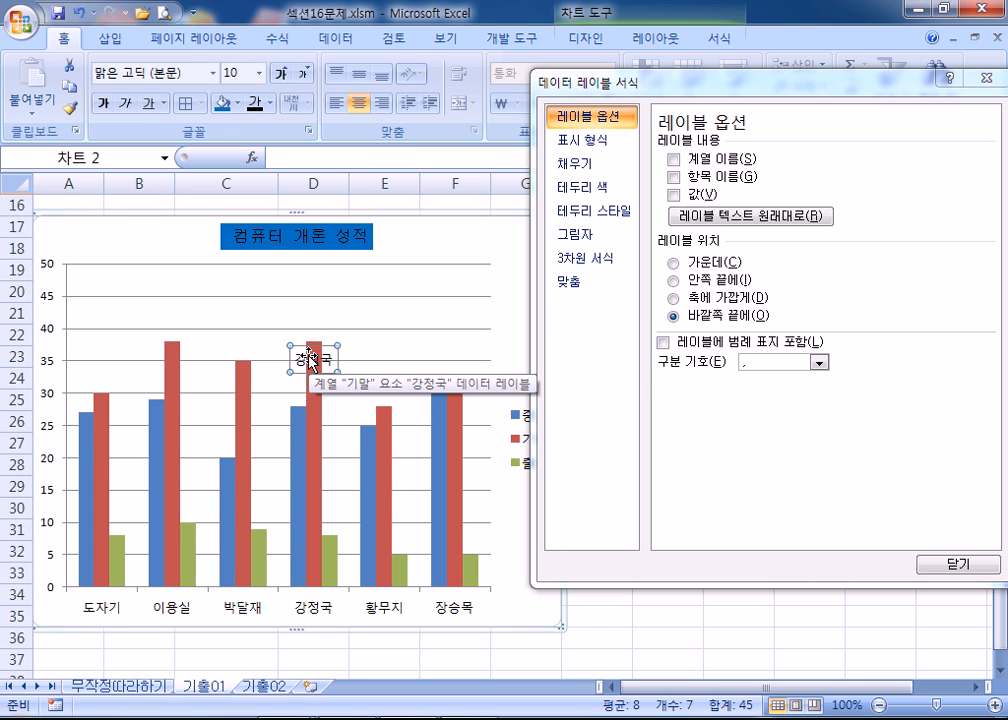
click(309, 356)
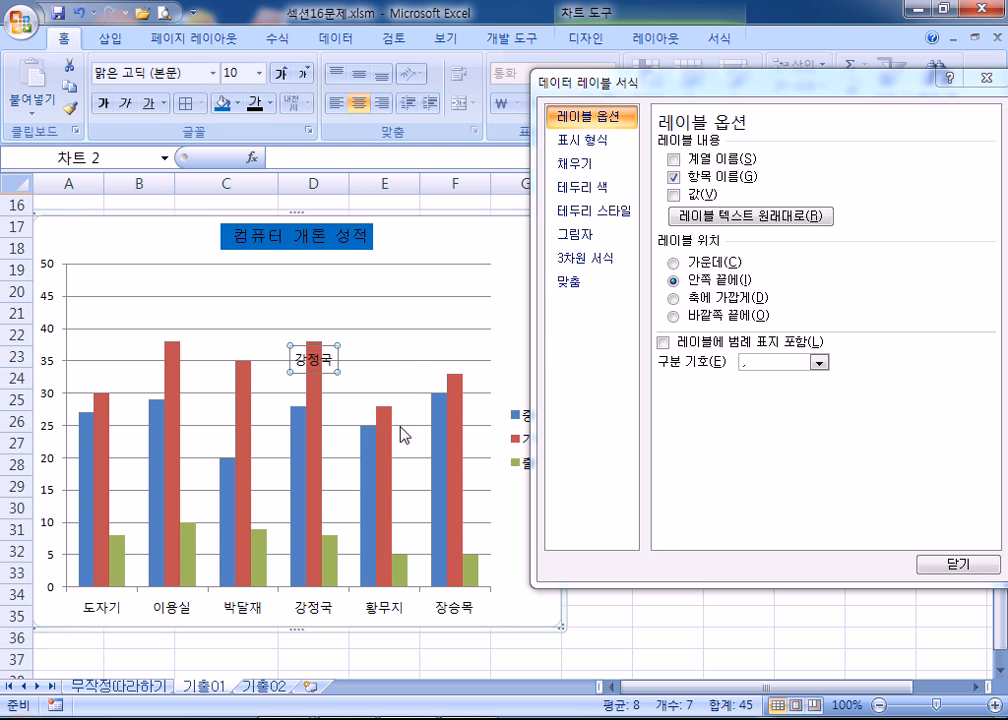
drag(646, 83, 743, 83)
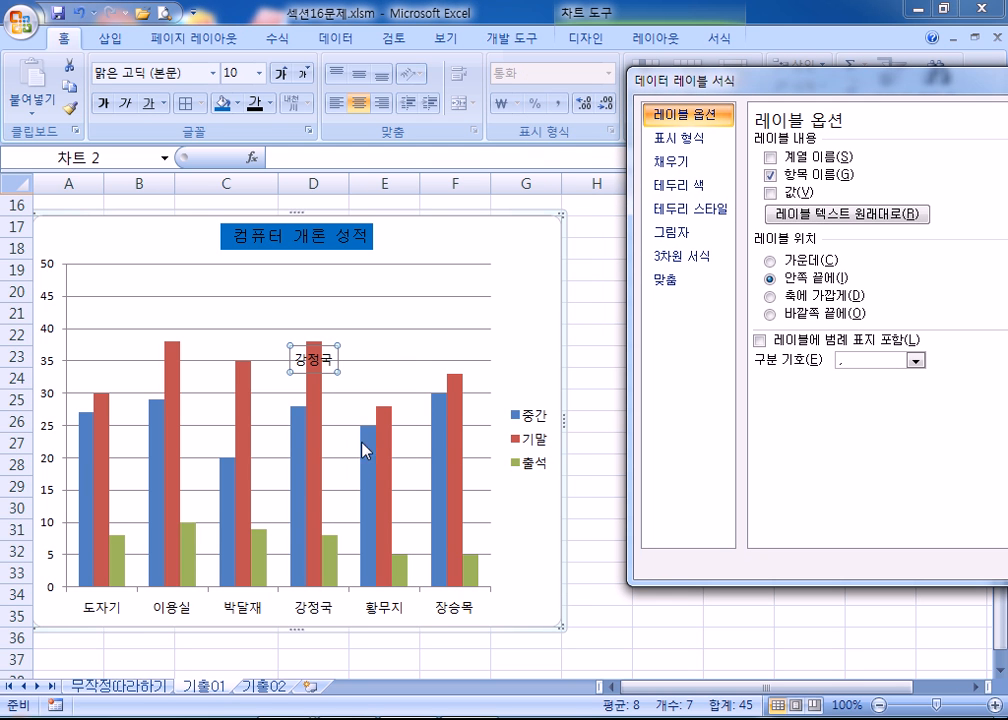
Set the series overlap (계열 겹치기) of the 기말 columns to 50%
click(453, 490)
drag(805, 88, 665, 91)
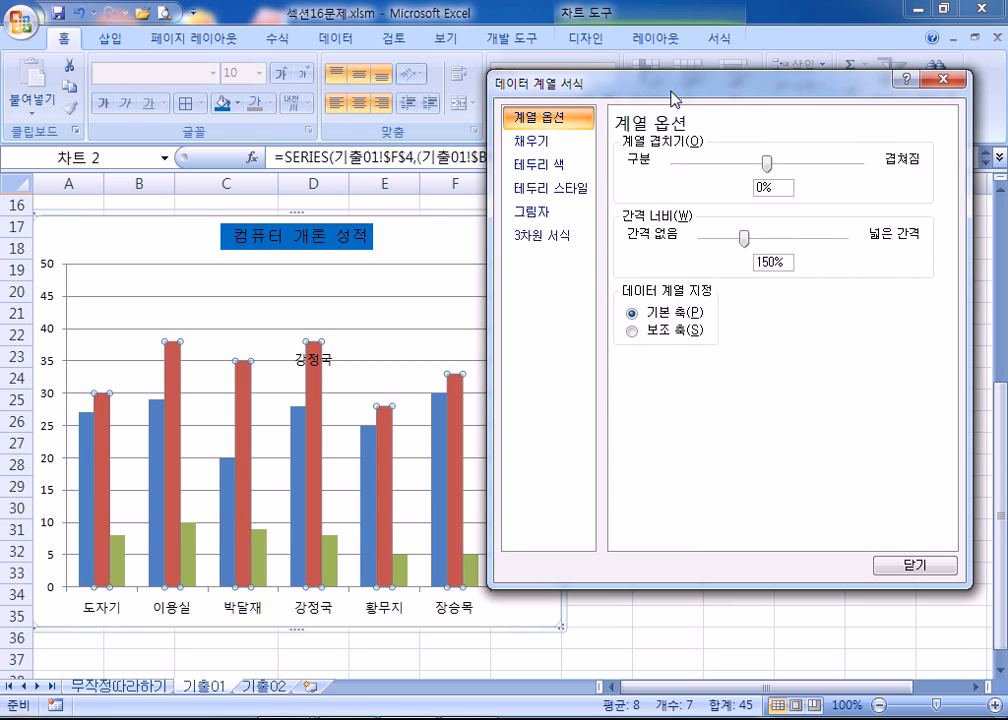
drag(530, 80, 583, 66)
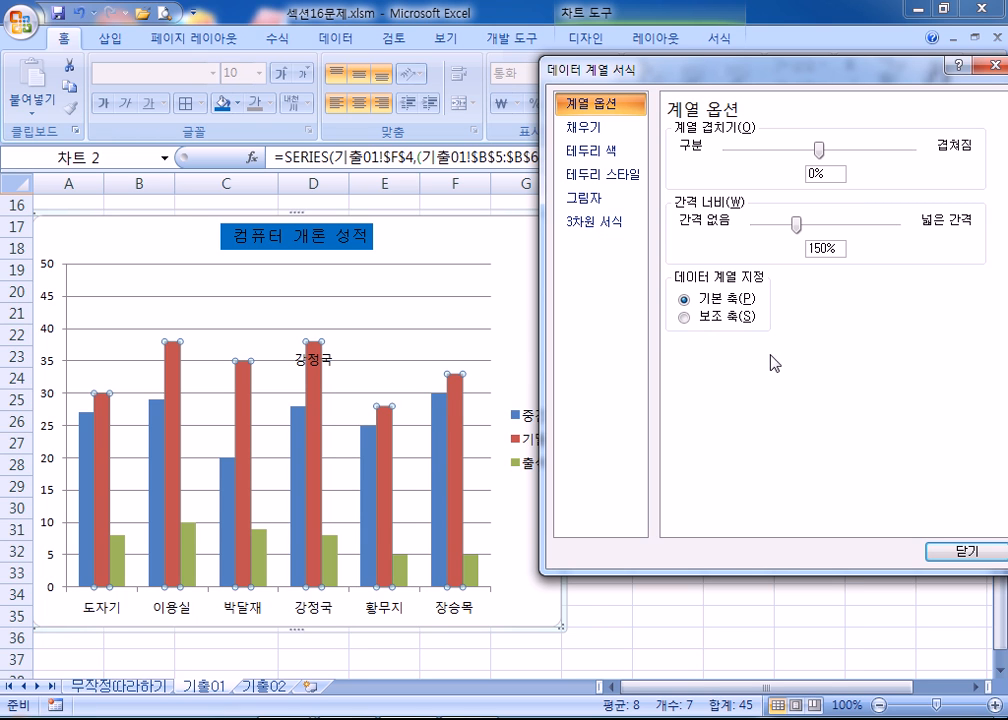
drag(819, 150, 869, 151)
double_click(825, 174)
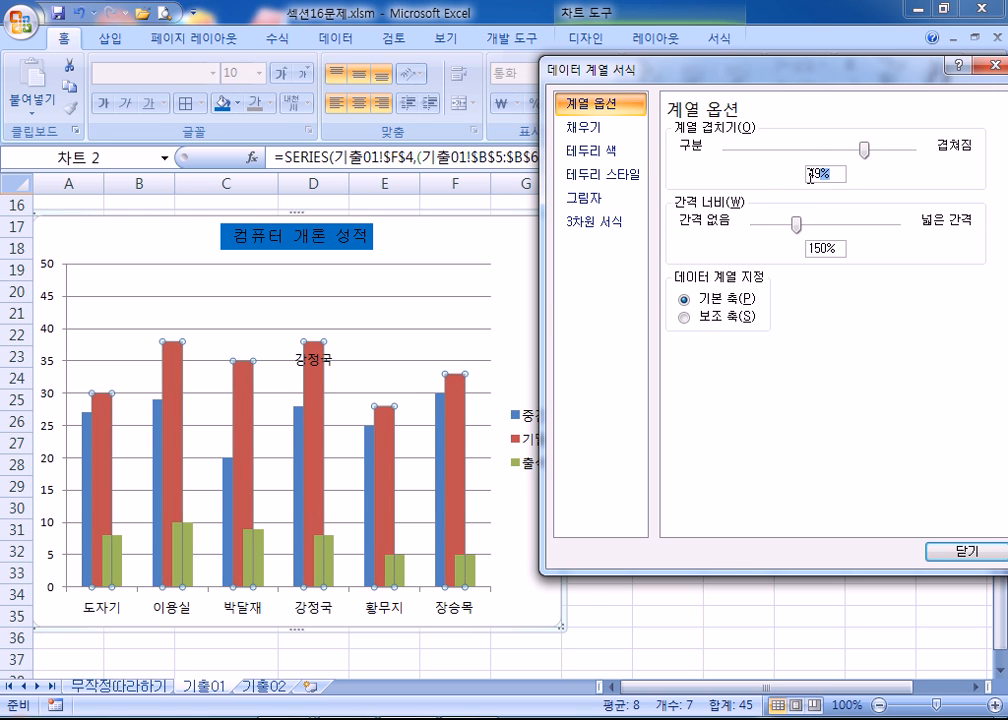
text(50)
key(Tab)
mouse_move(317, 465)
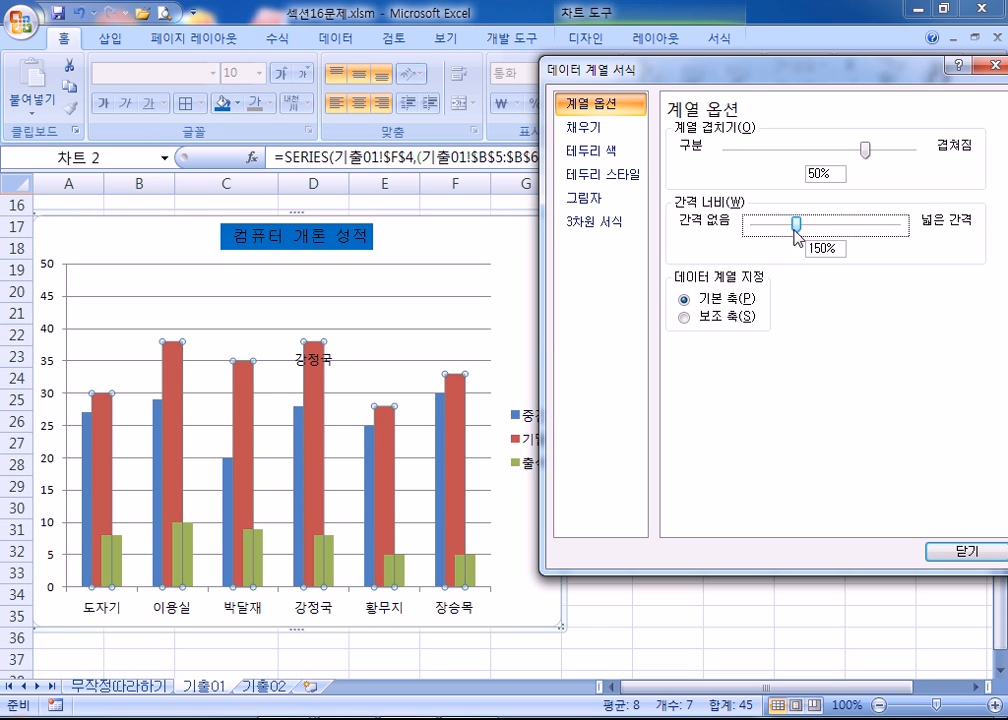
Set the gap width (간격 너비) between the column groups to 100%
mouse_move(798, 215)
mouse_down()
mouse_move(776, 221)
mouse_move(784, 224)
mouse_up()
drag(838, 249, 785, 251)
text(100)
key(Tab)
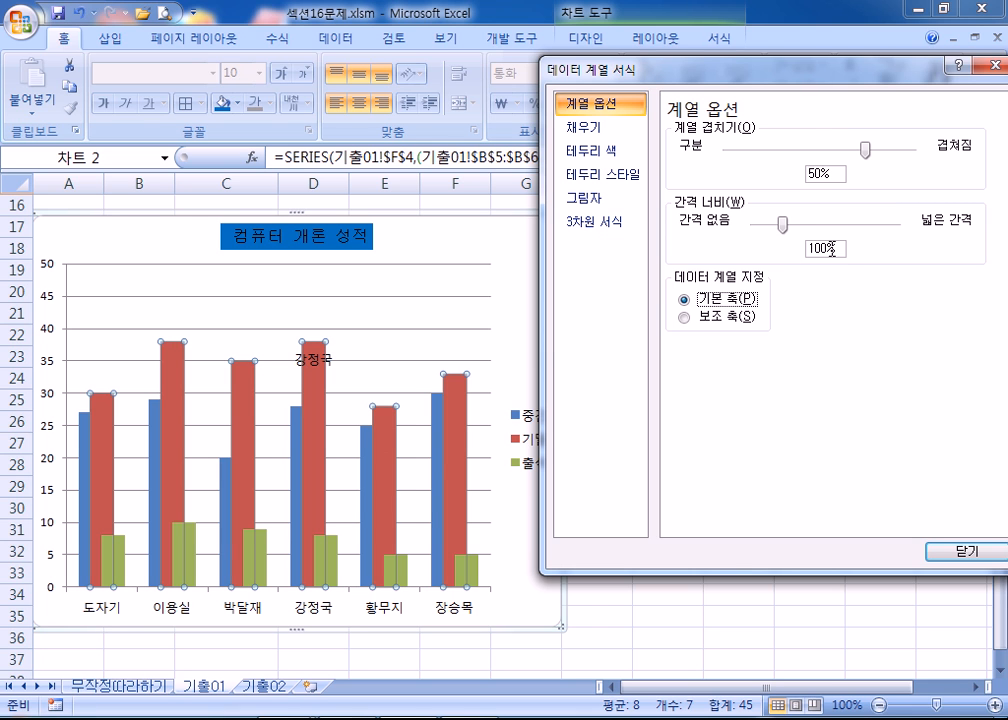
Try a gap width (간격 너비) of 500% between the column groups and return it to 100%
drag(787, 226, 920, 232)
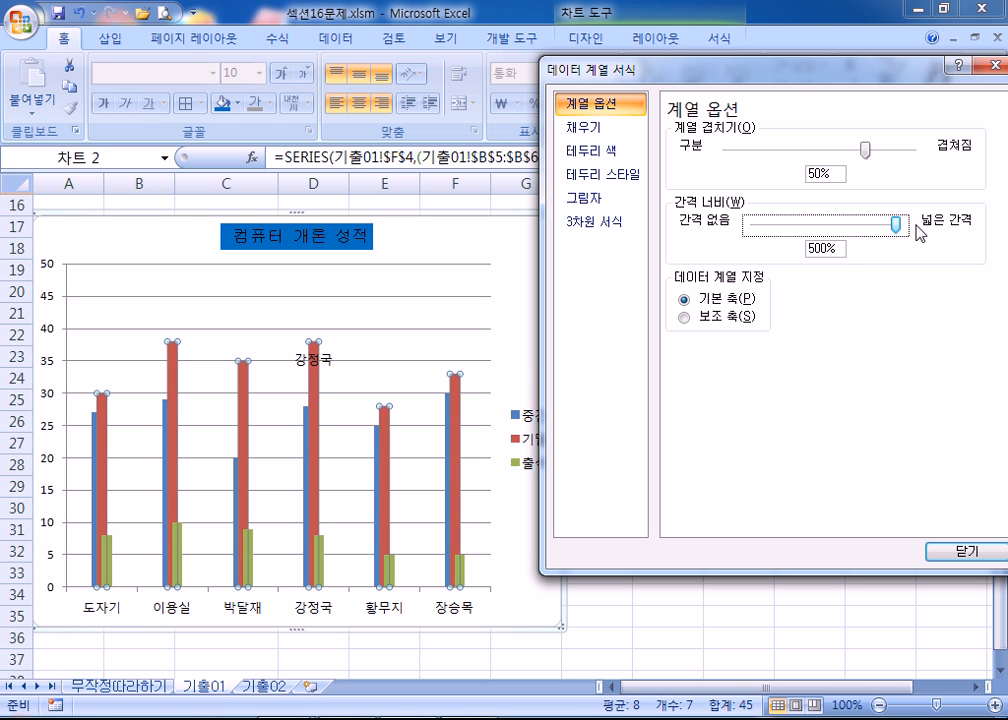
drag(897, 224, 782, 233)
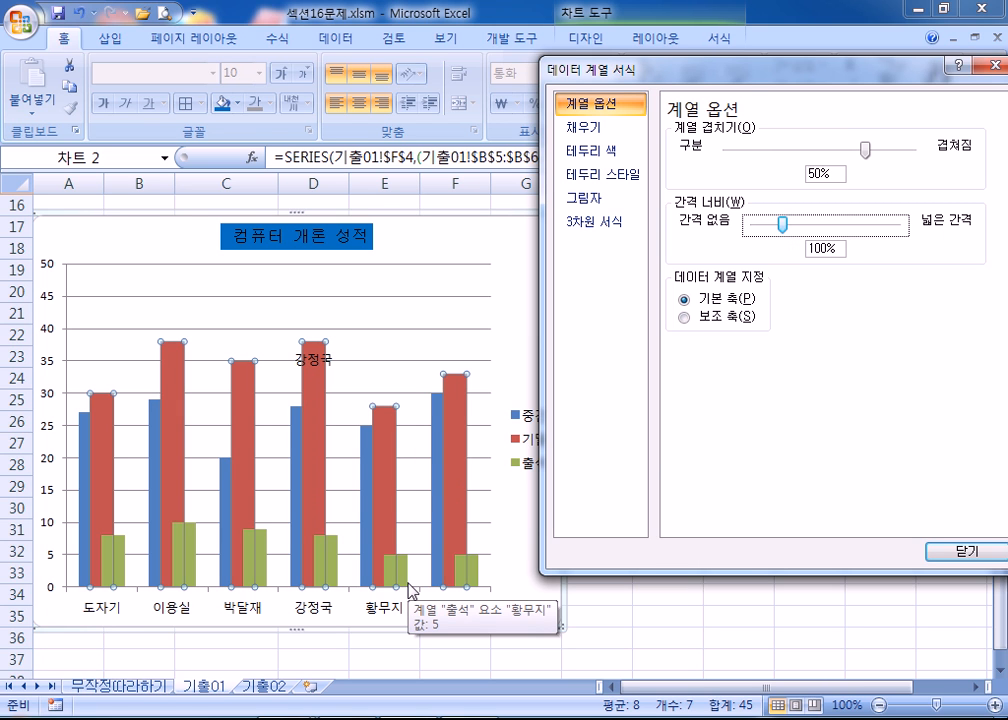
drag(781, 224, 921, 235)
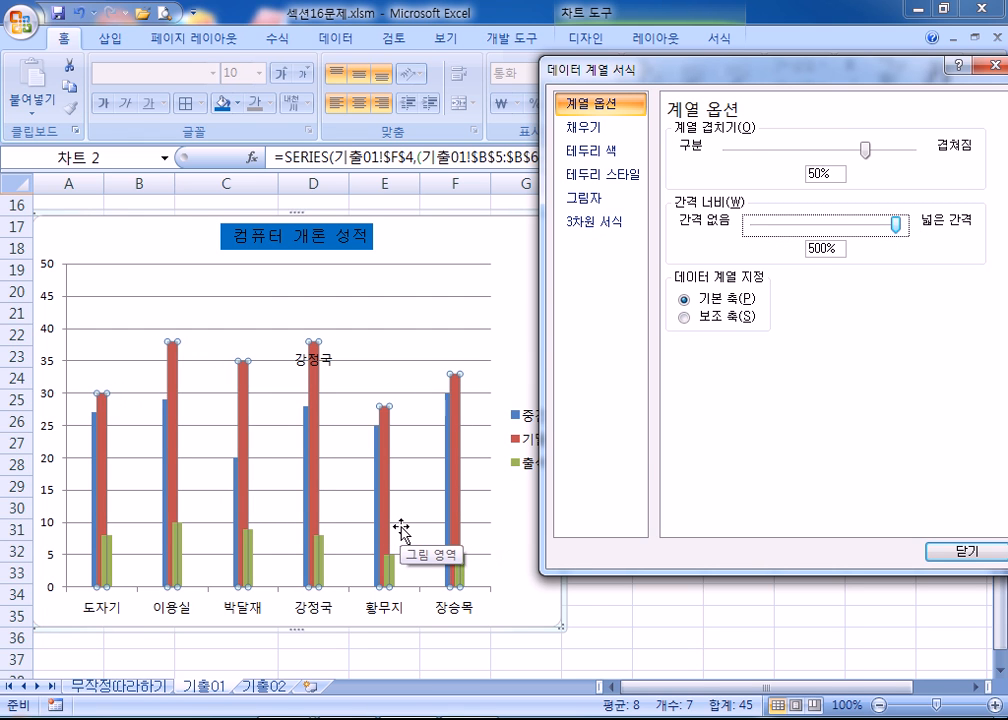
drag(896, 224, 783, 224)
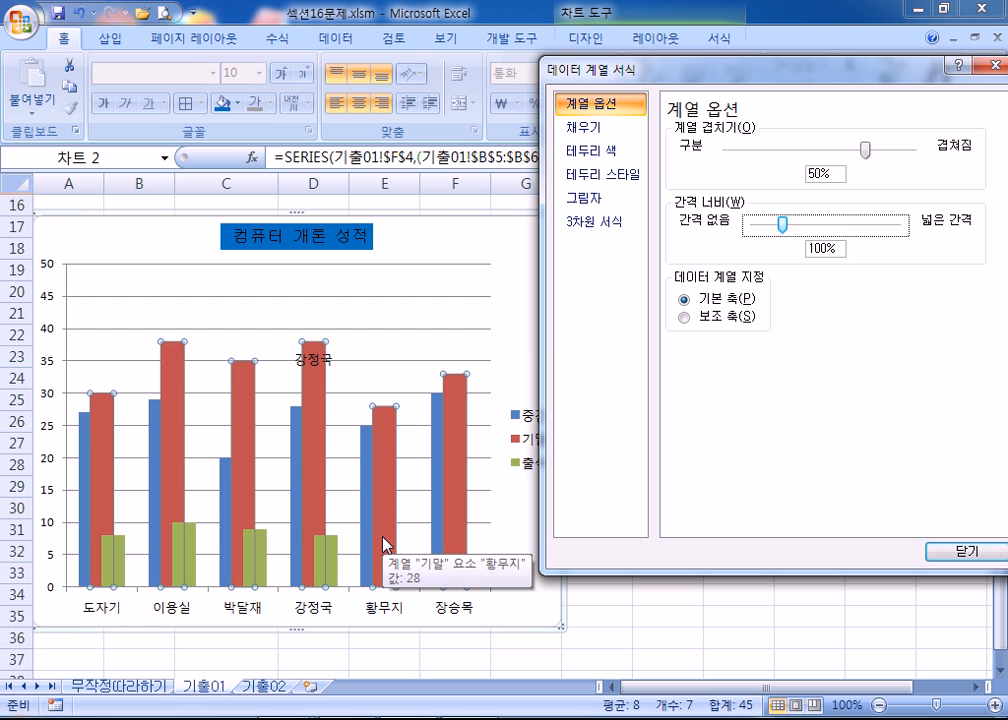
Fill the chart's plot area (그림 영역) with a solid grey theme colour
click(150, 286)
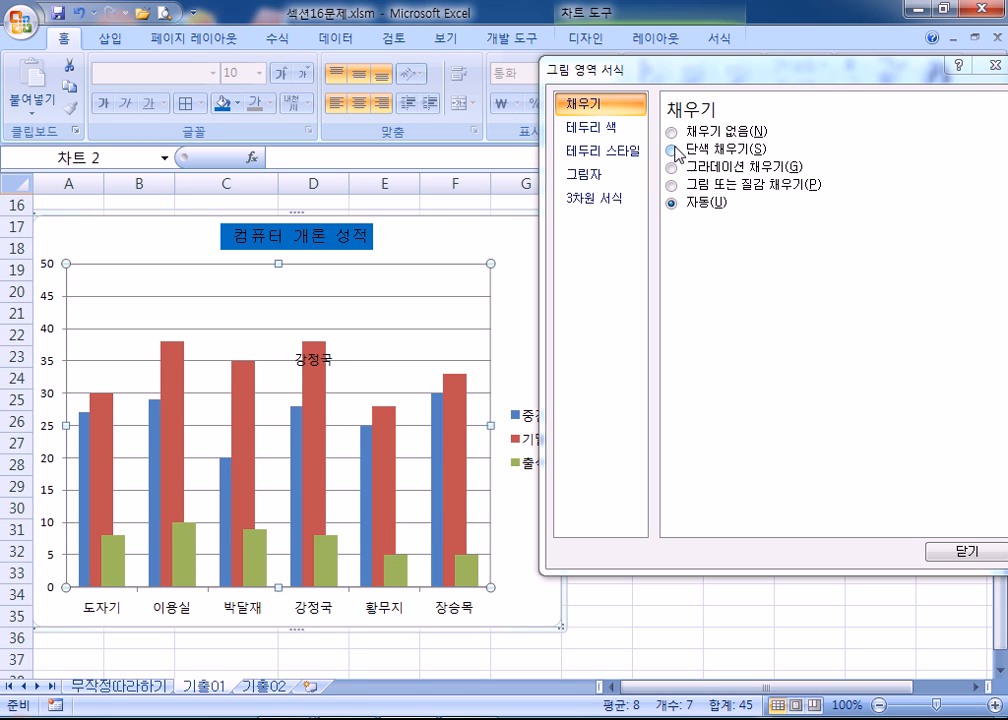
click(672, 149)
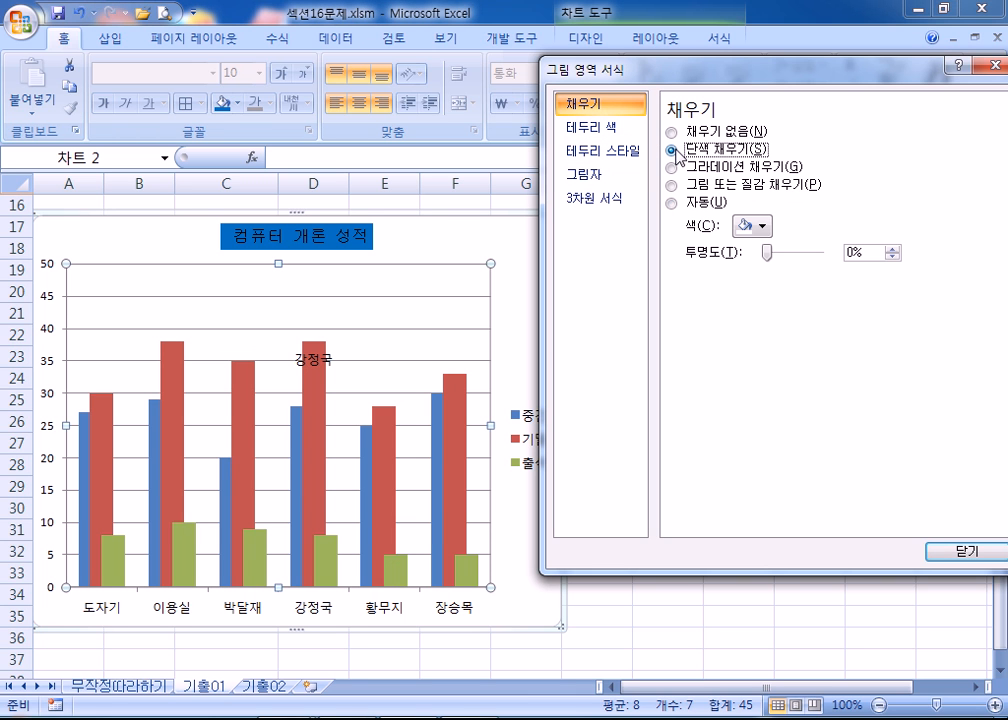
click(759, 230)
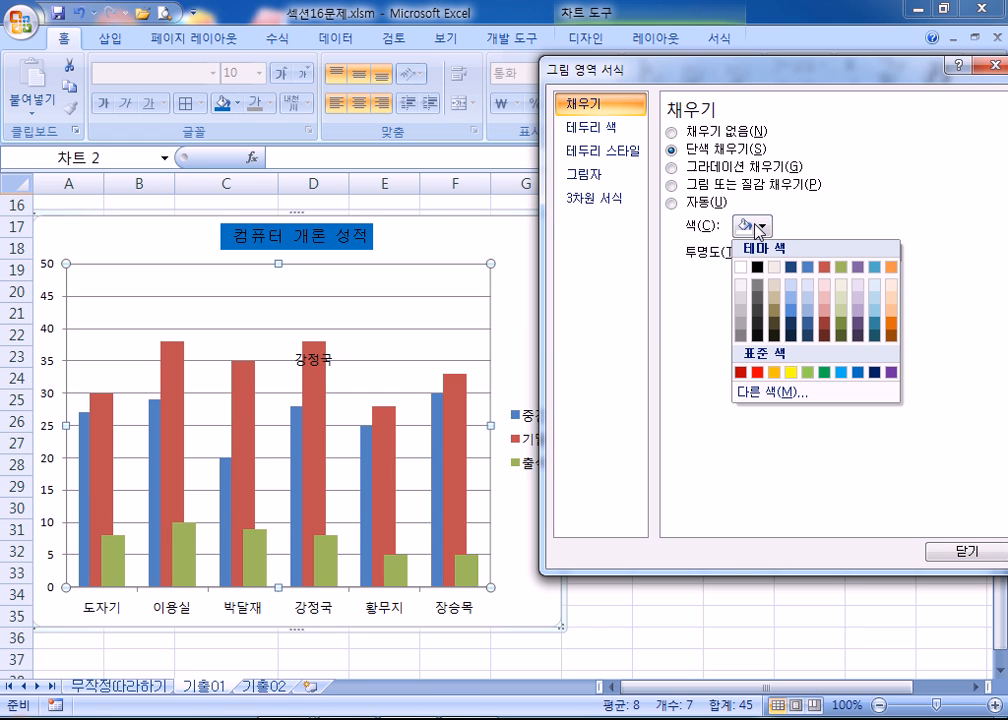
click(742, 317)
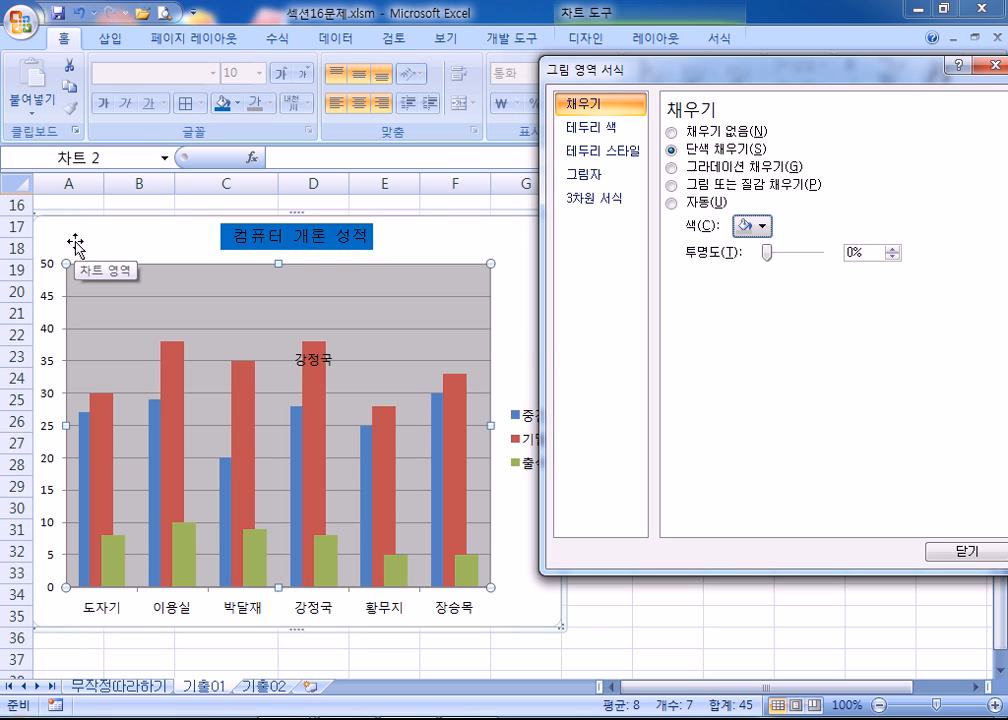
Draw a small horizontal text box in the chart area between the vertical axis maximum and the chart title
click(109, 40)
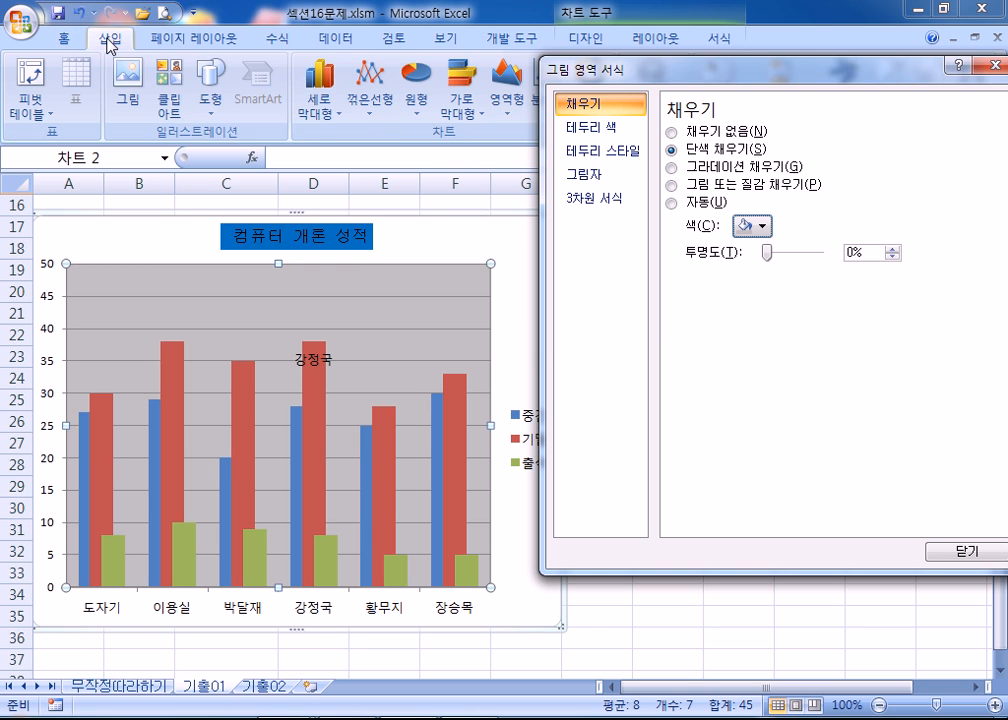
click(207, 97)
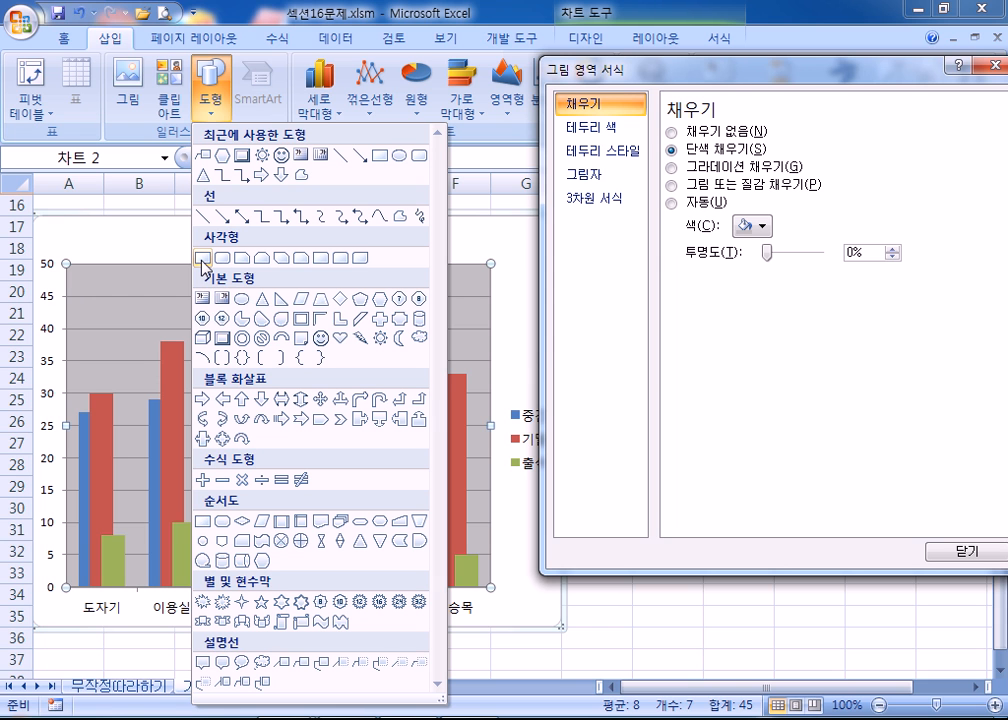
click(200, 298)
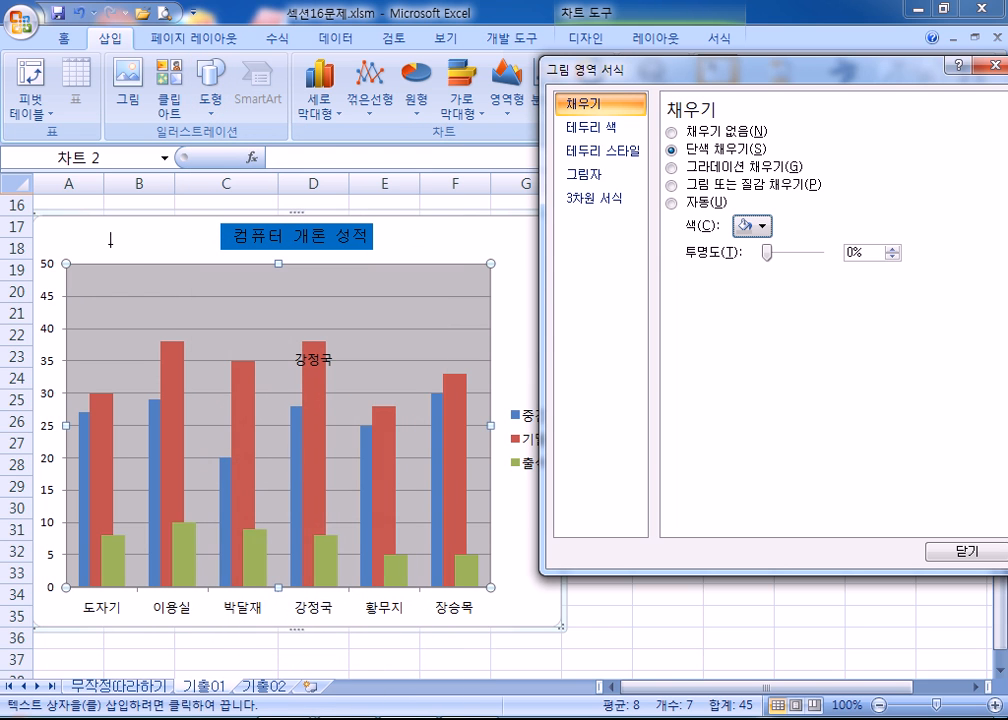
drag(85, 235, 162, 257)
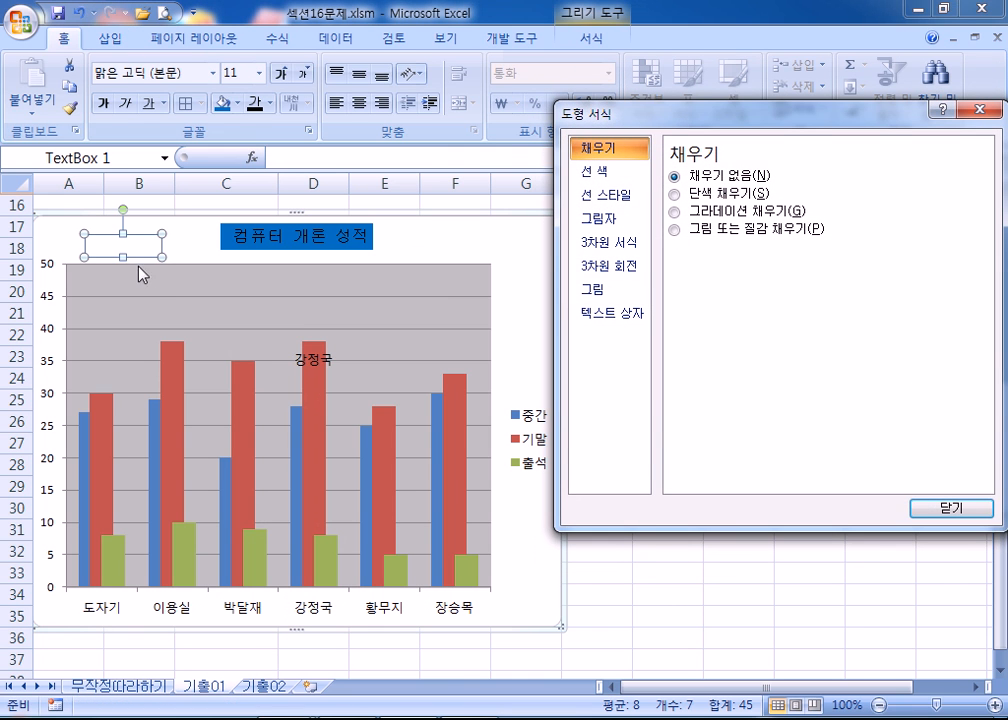
Try entering placeholder text in the small text box, erase it and deselect the box
click(89, 244)
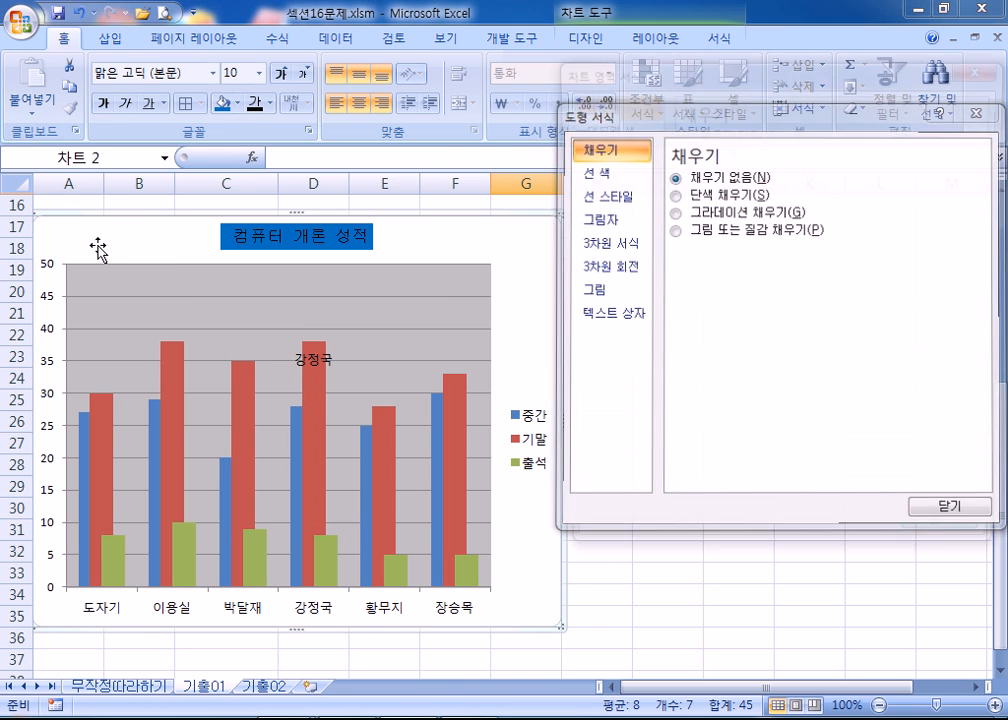
click(85, 240)
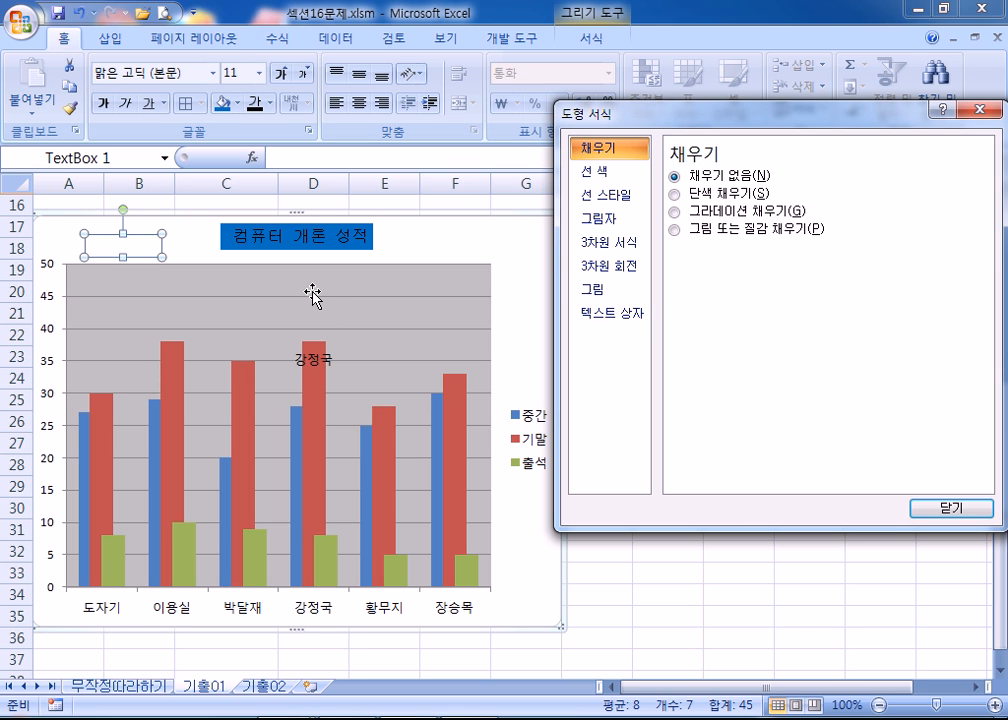
click(95, 240)
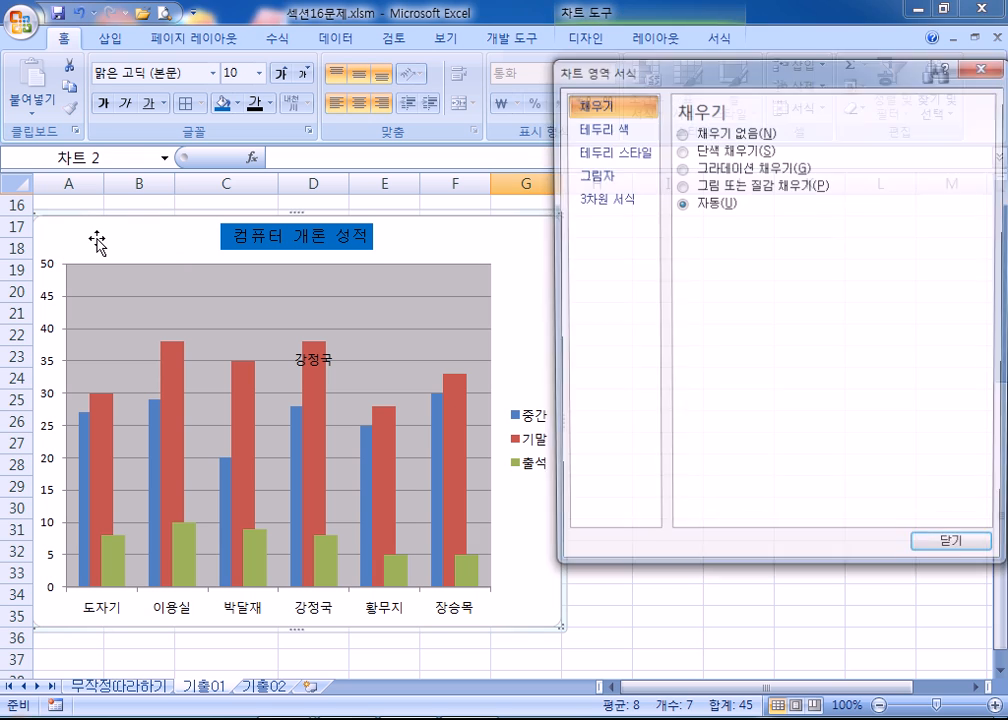
click(88, 241)
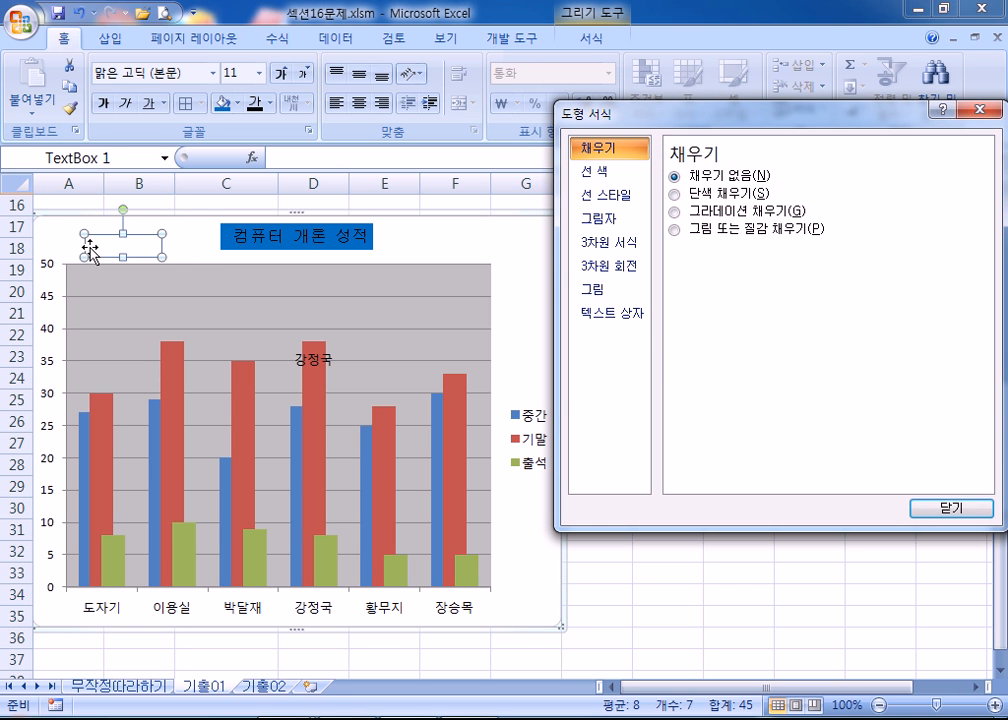
click(143, 240)
text(ㅁㄴㅇ)
key(BackSpace)
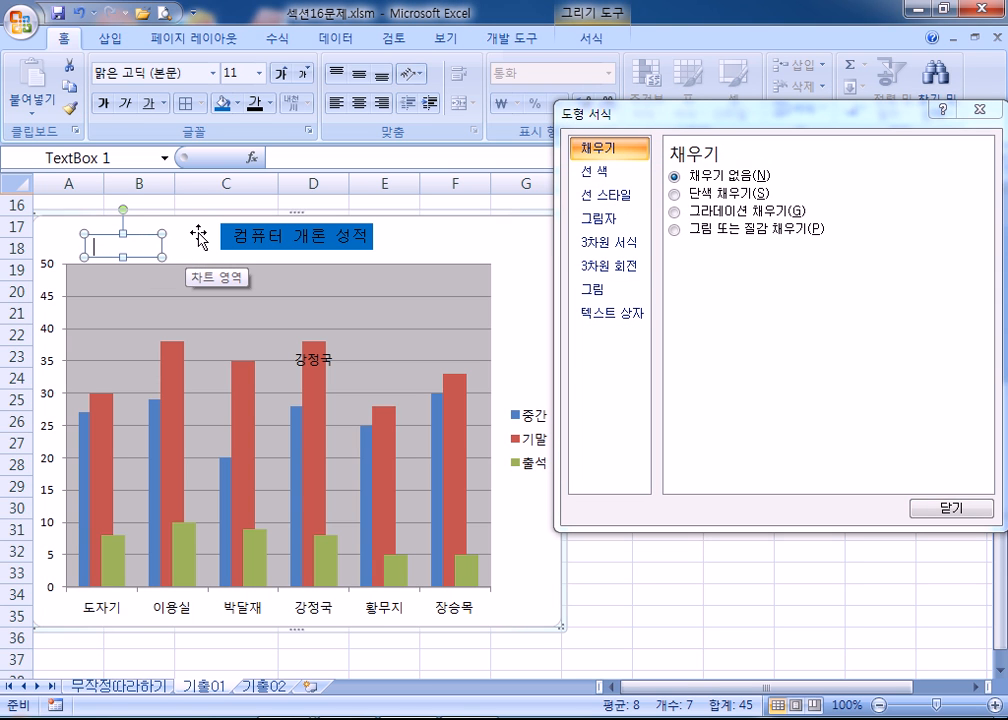
click(168, 253)
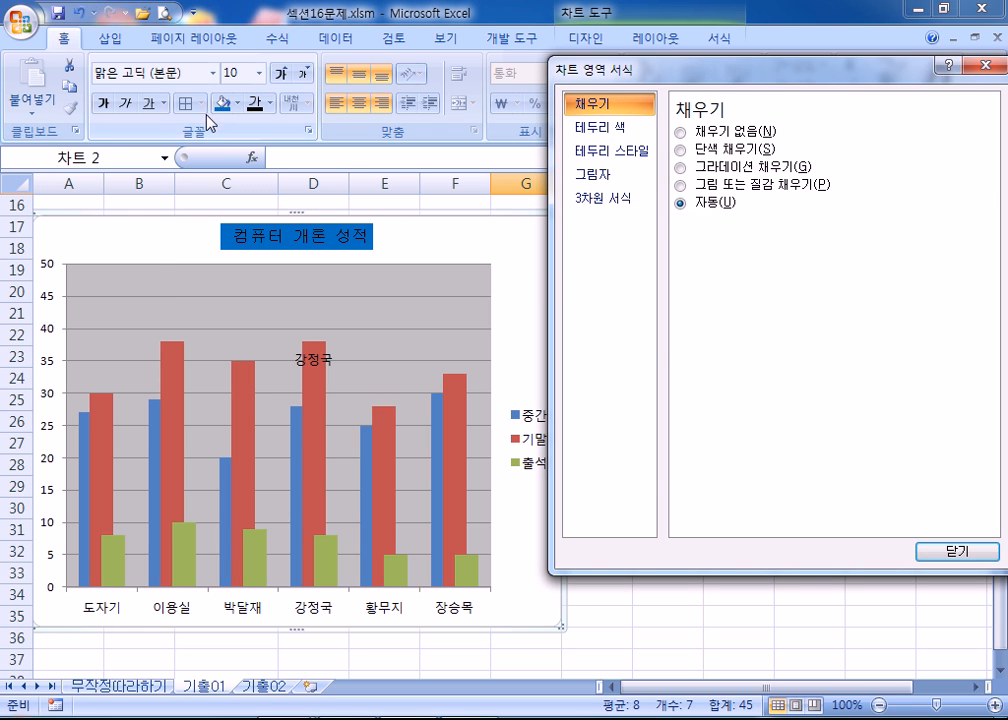
Insert a larger horizontal text box over the plot area's upper-left part and shift it slightly left
click(112, 38)
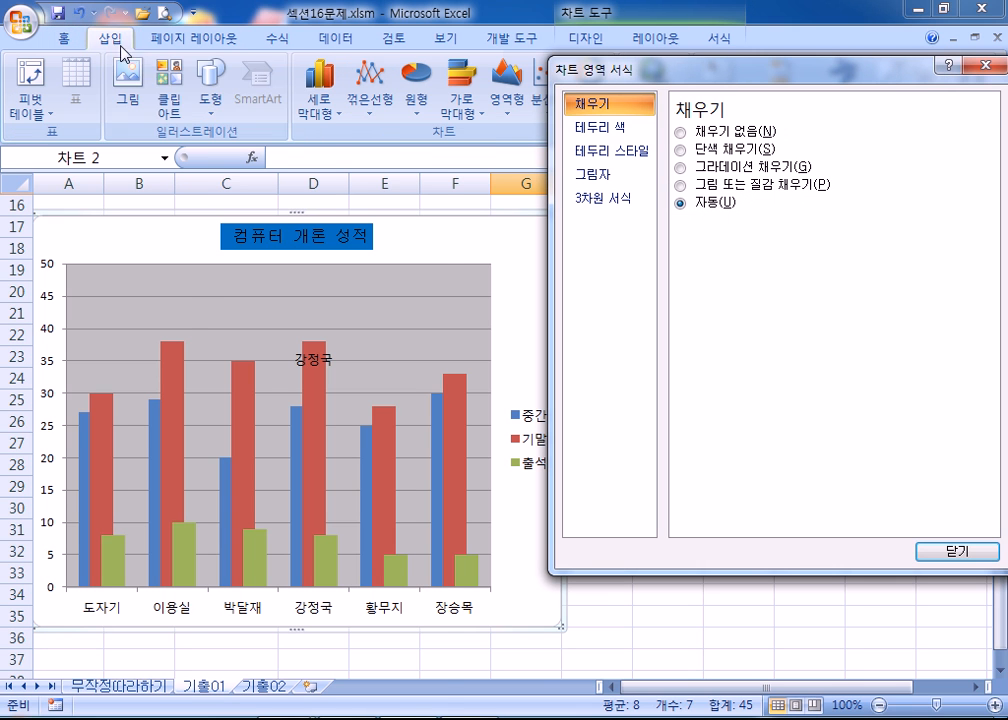
click(213, 88)
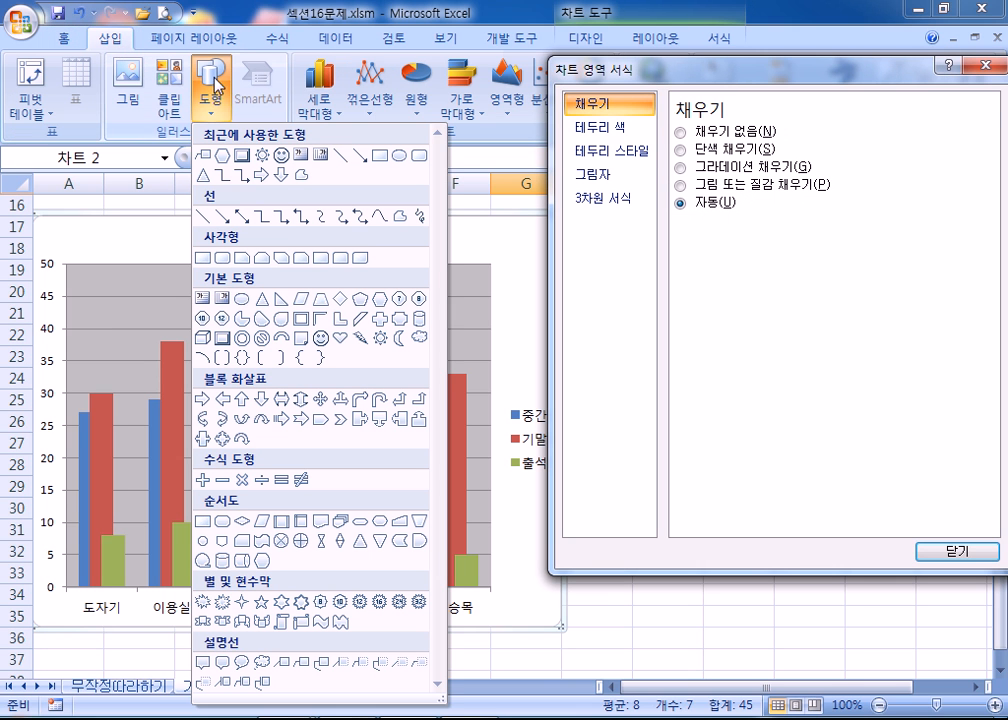
click(205, 299)
drag(88, 228, 272, 369)
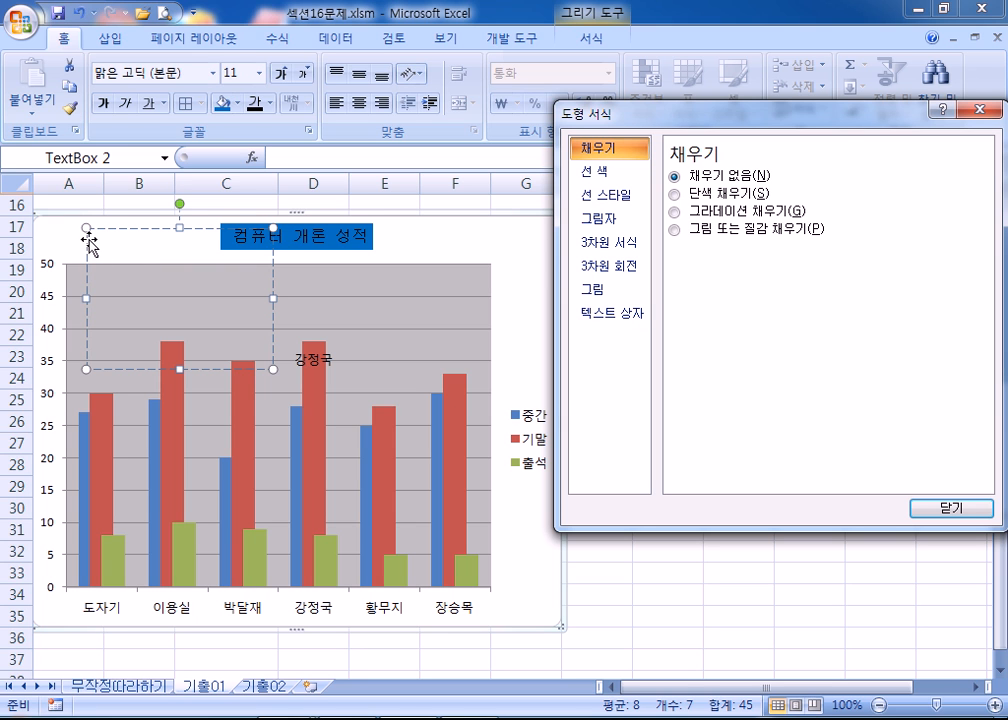
drag(88, 240, 74, 241)
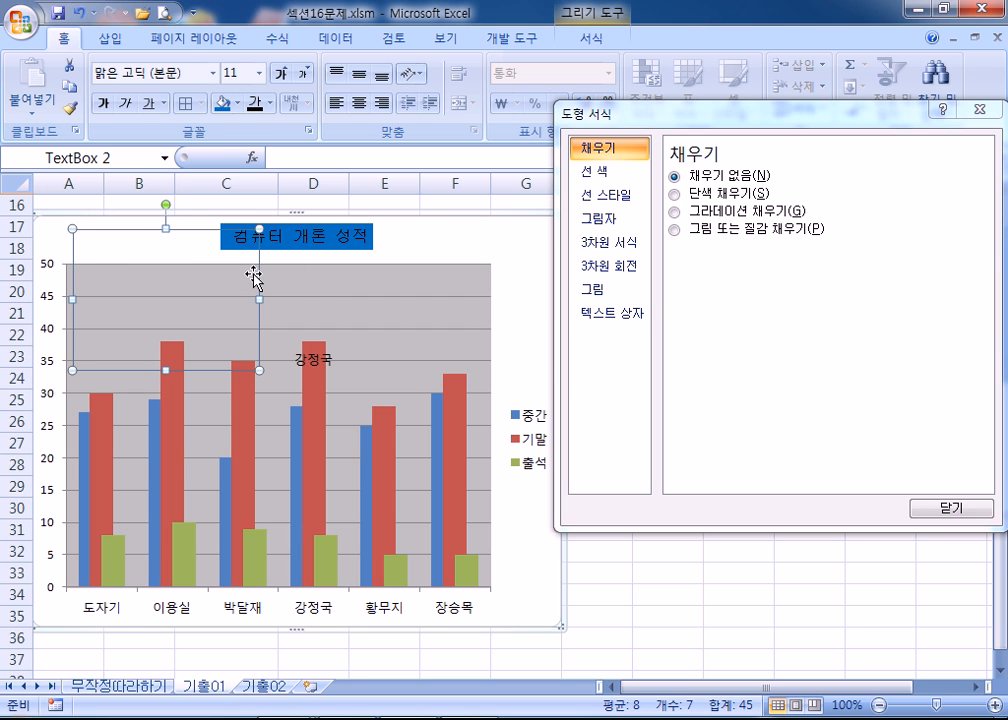
Enter 단위:점 in the large text box and shrink the box to clear the chart title
text(ㄴㅇㄹ)
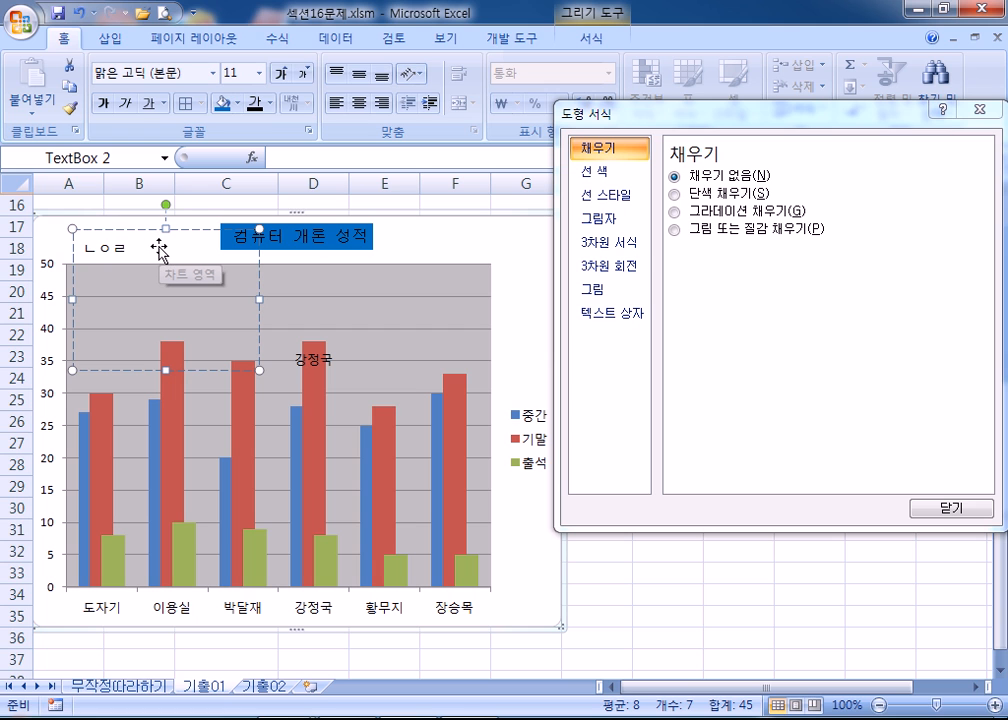
key(BackSpace)
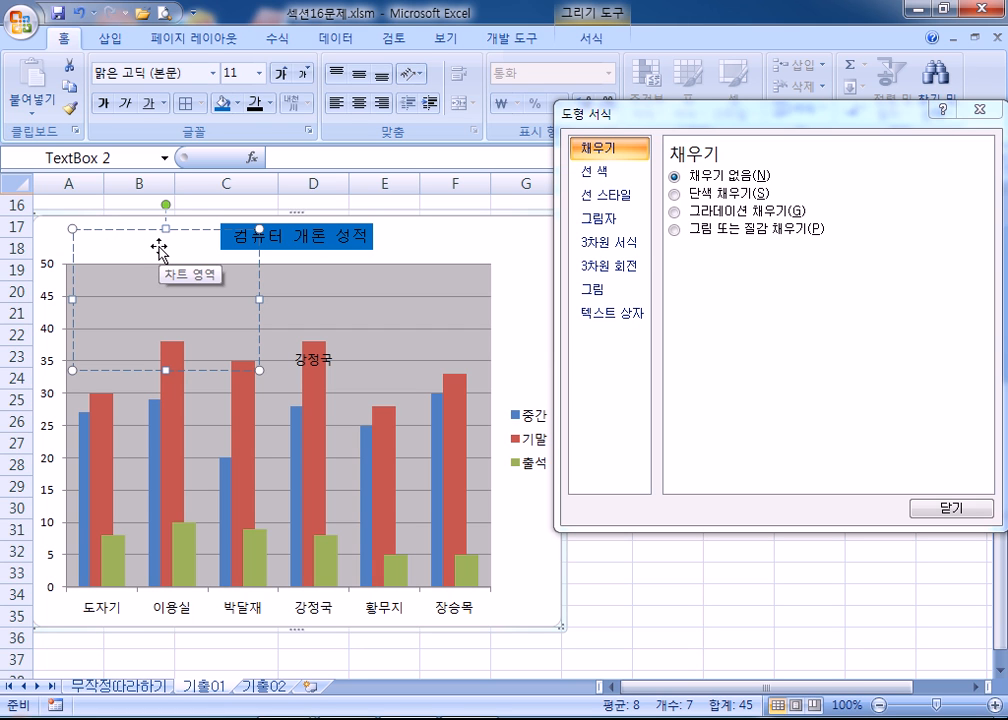
text(단위:ㅈ)
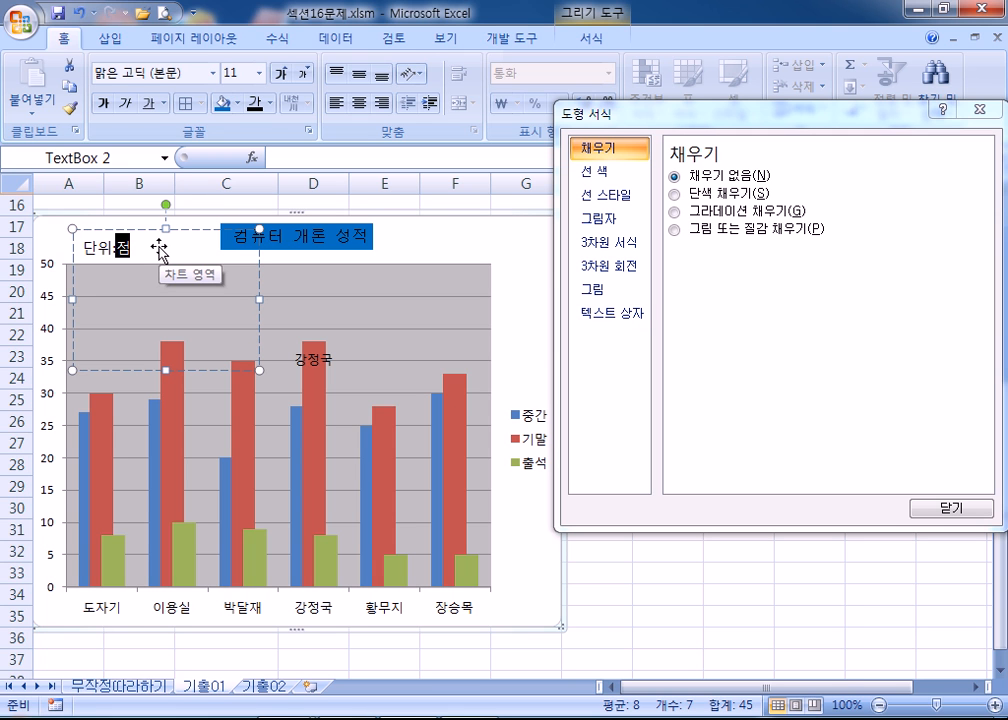
drag(259, 369, 211, 271)
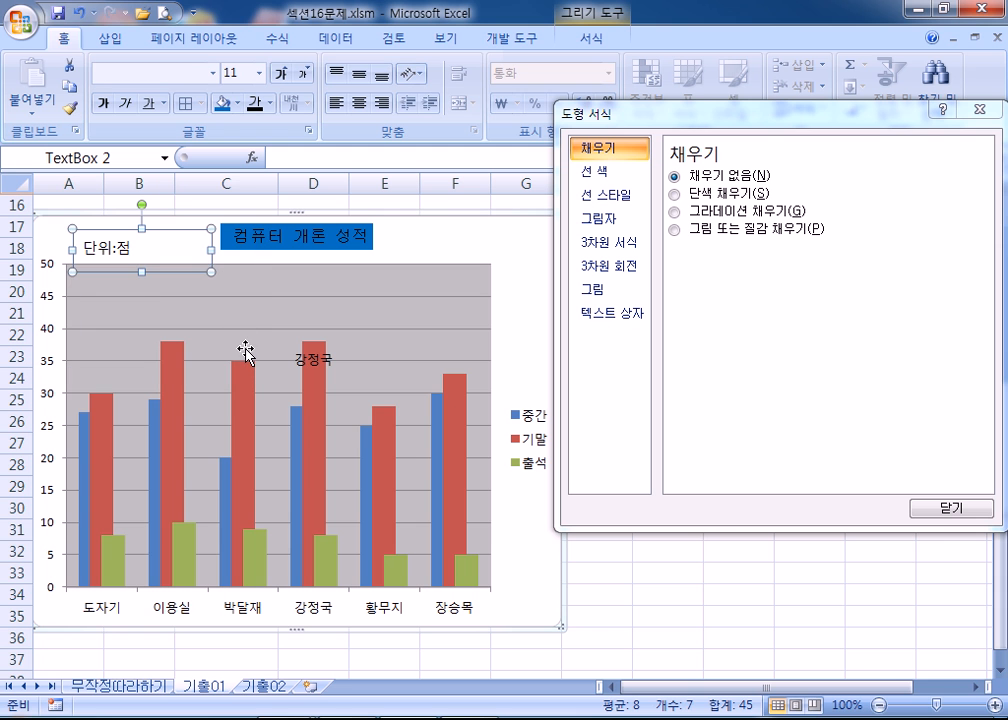
Set the font of the 단위:점 text box to 굴림, size 10
click(164, 248)
click(130, 240)
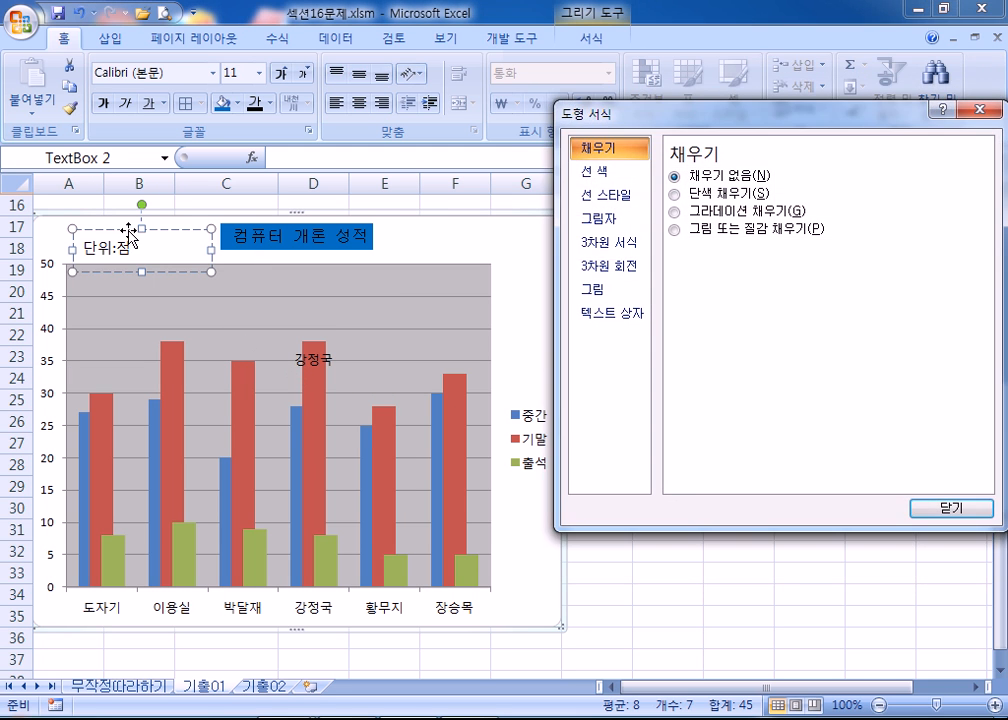
click(129, 235)
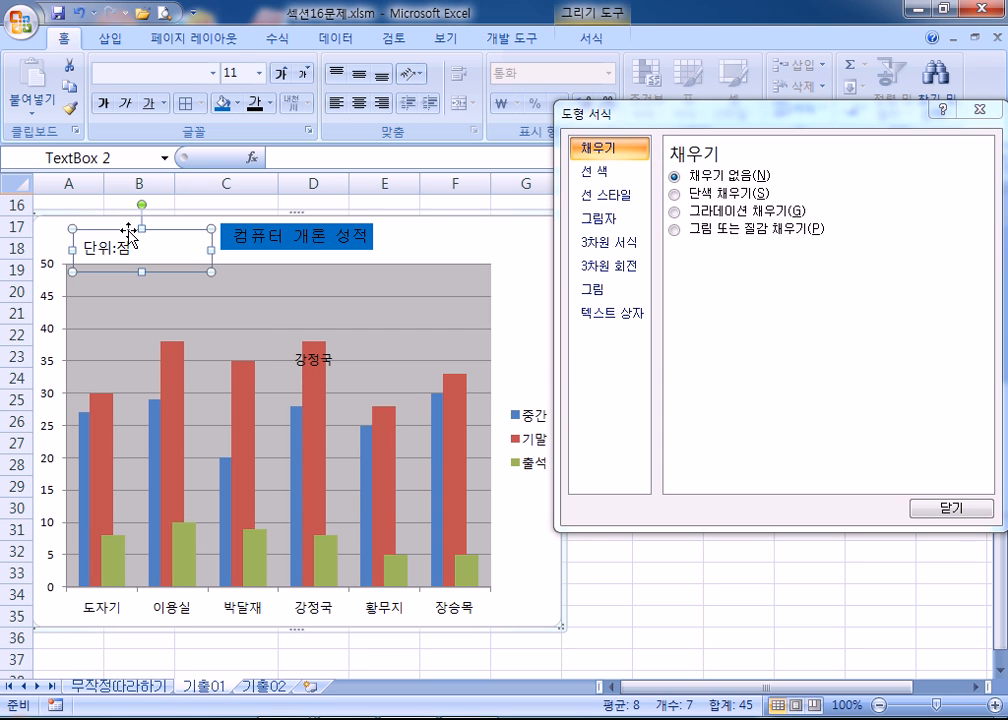
click(213, 73)
click(135, 260)
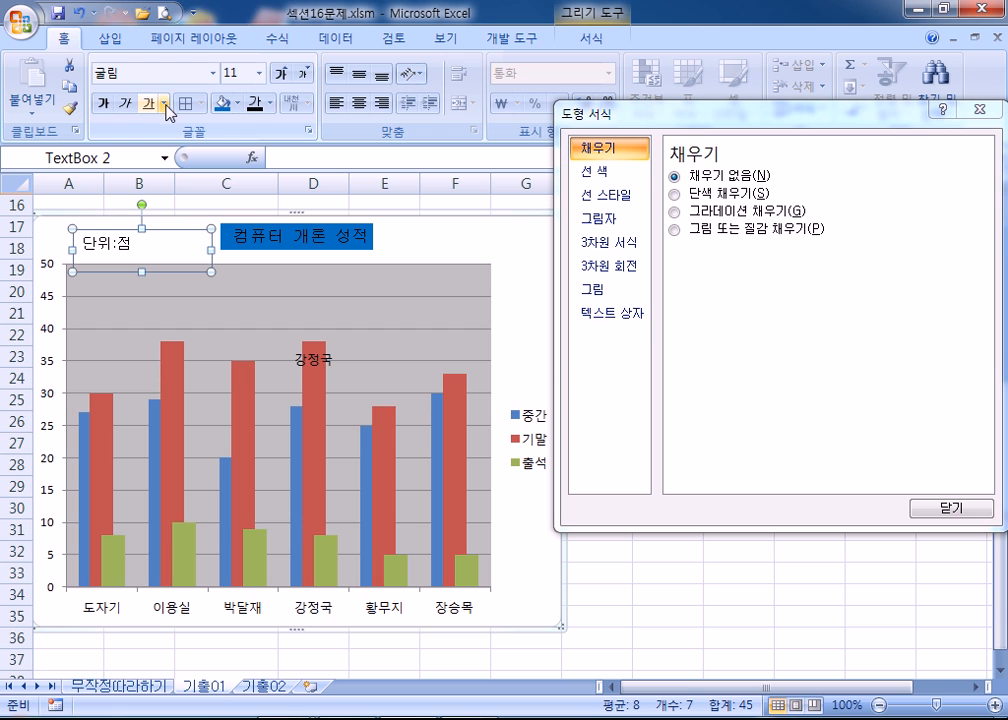
click(304, 75)
click(304, 75)
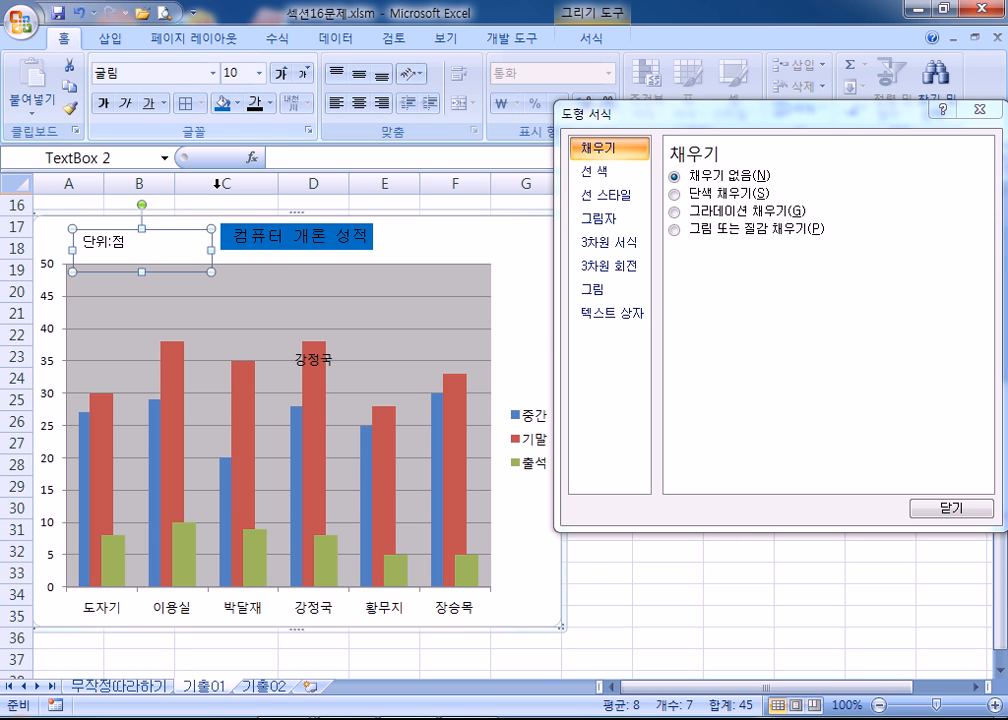
Give the 단위:점 text box a solid line (실선) border
click(210, 255)
click(120, 250)
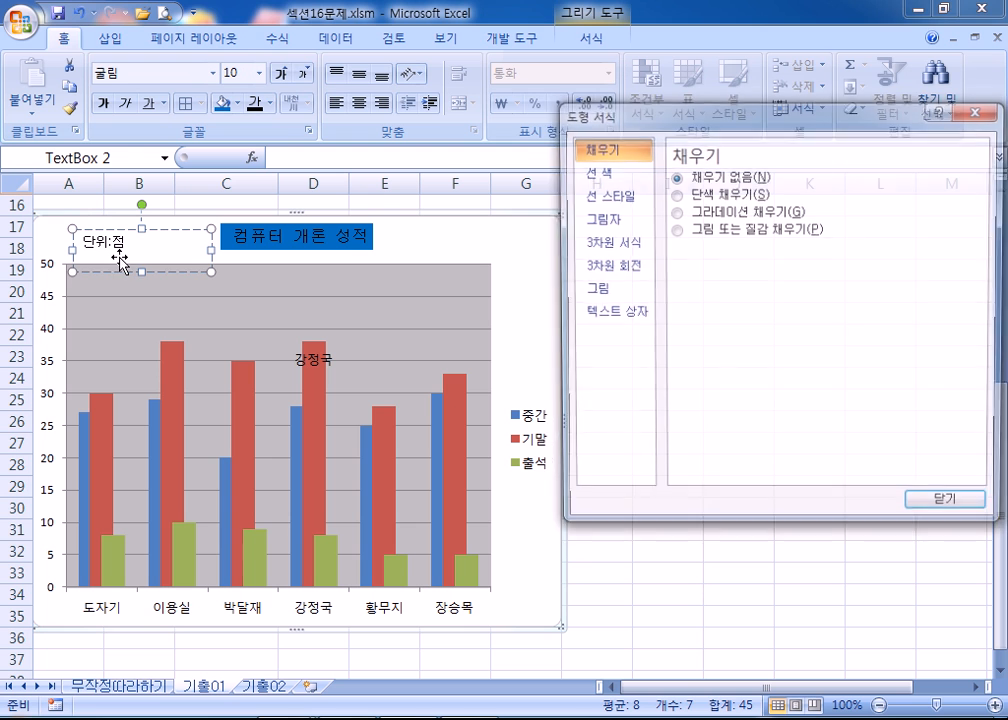
click(598, 172)
click(688, 195)
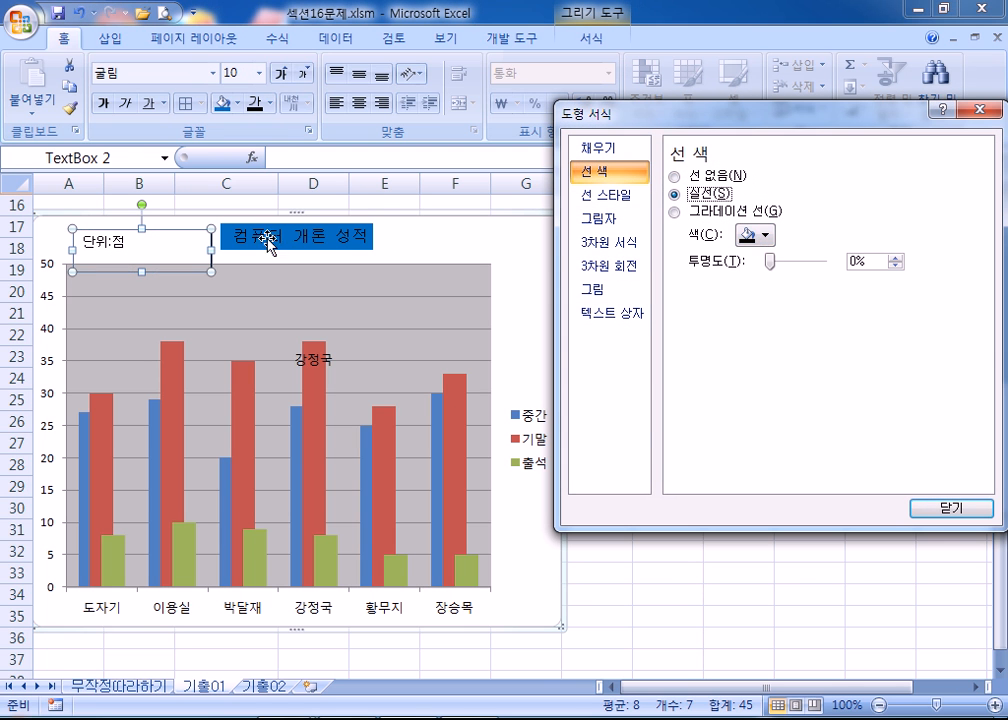
click(218, 270)
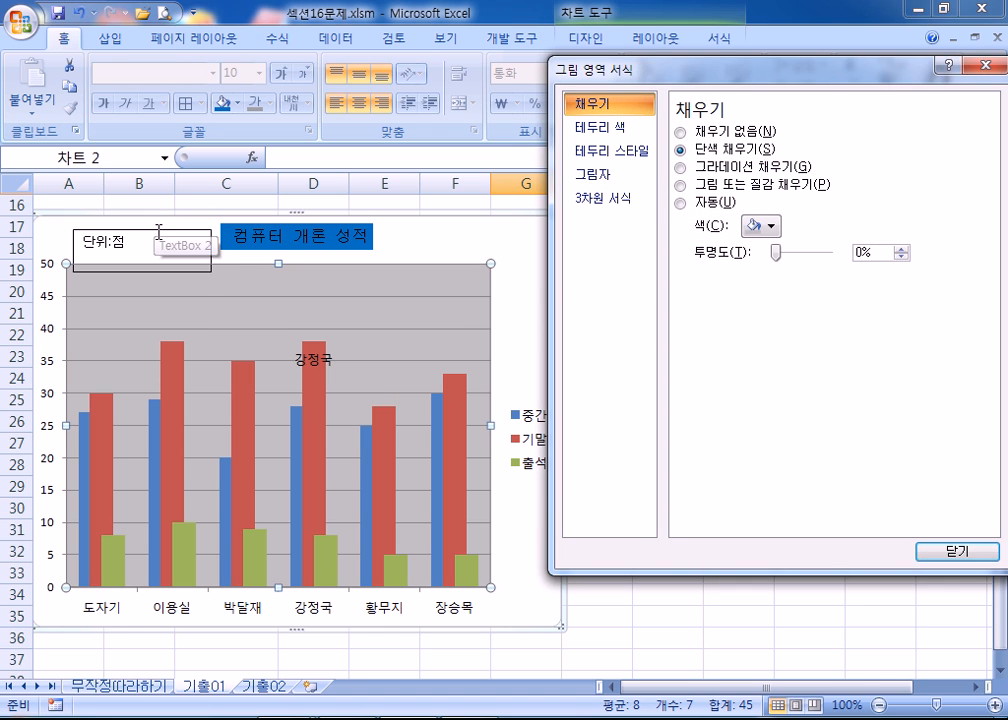
click(153, 224)
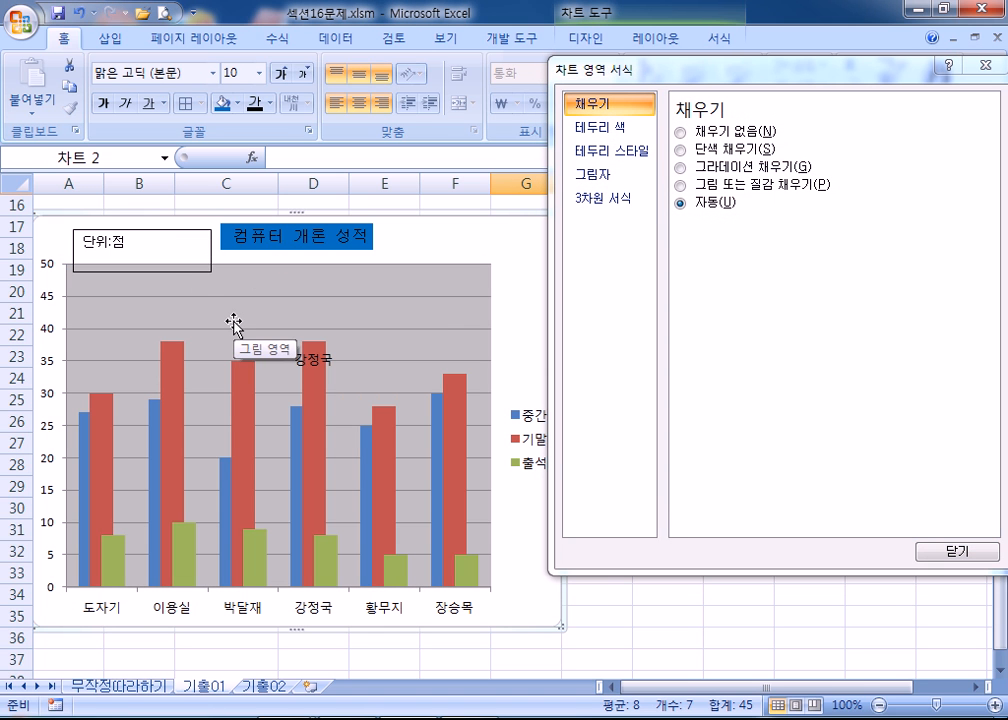
click(162, 244)
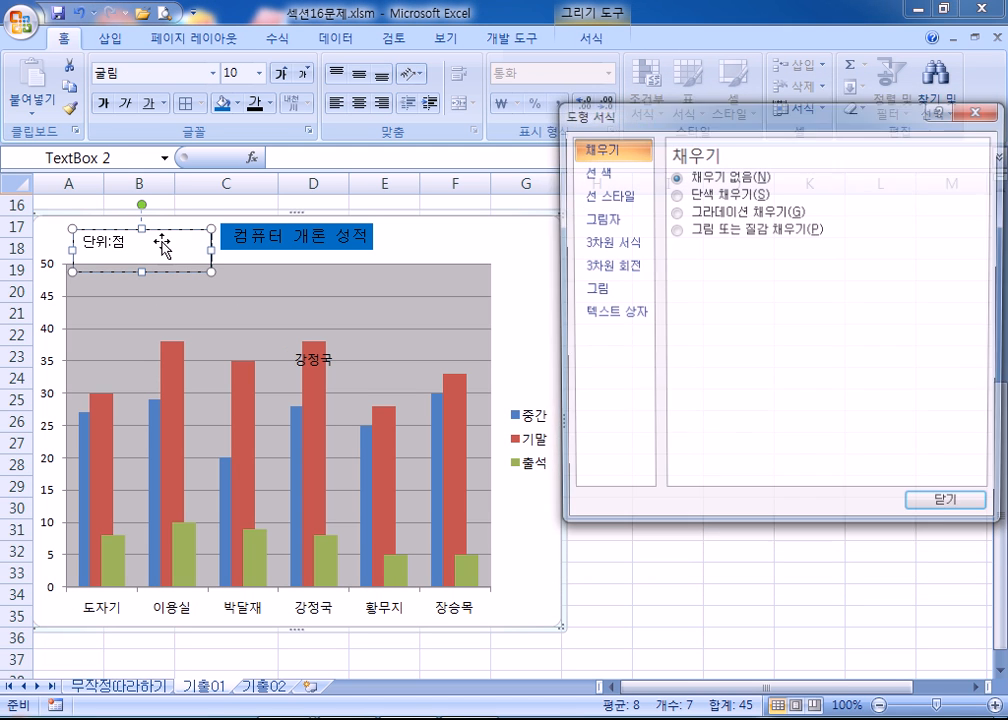
Centre the 단위:점 text horizontally and vertically and shrink the text box to fit closely around it
click(359, 102)
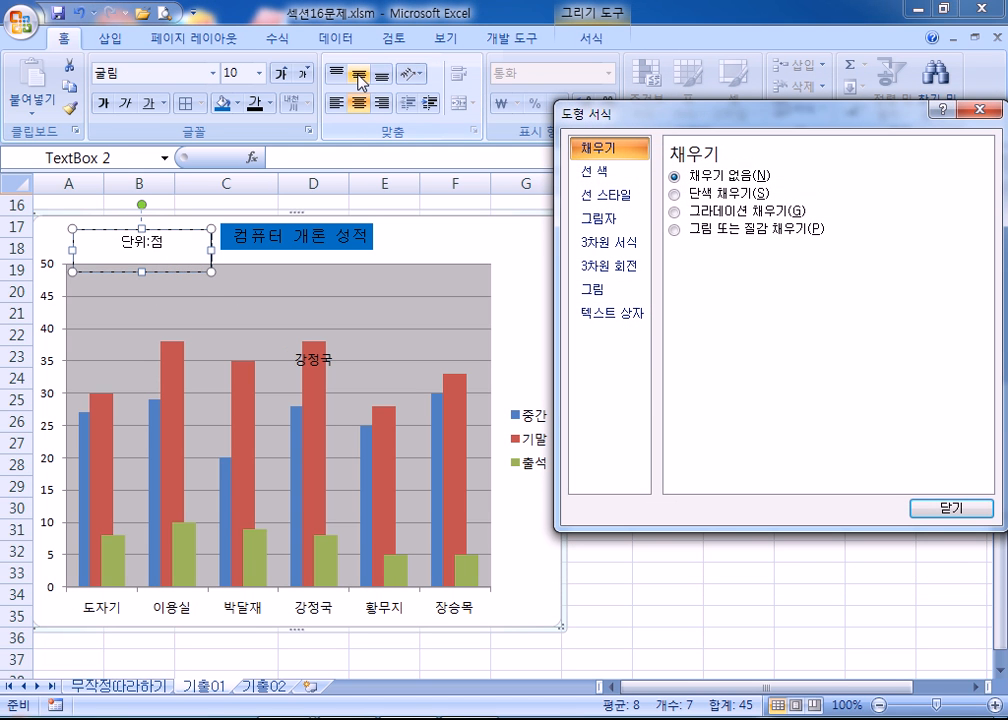
click(358, 70)
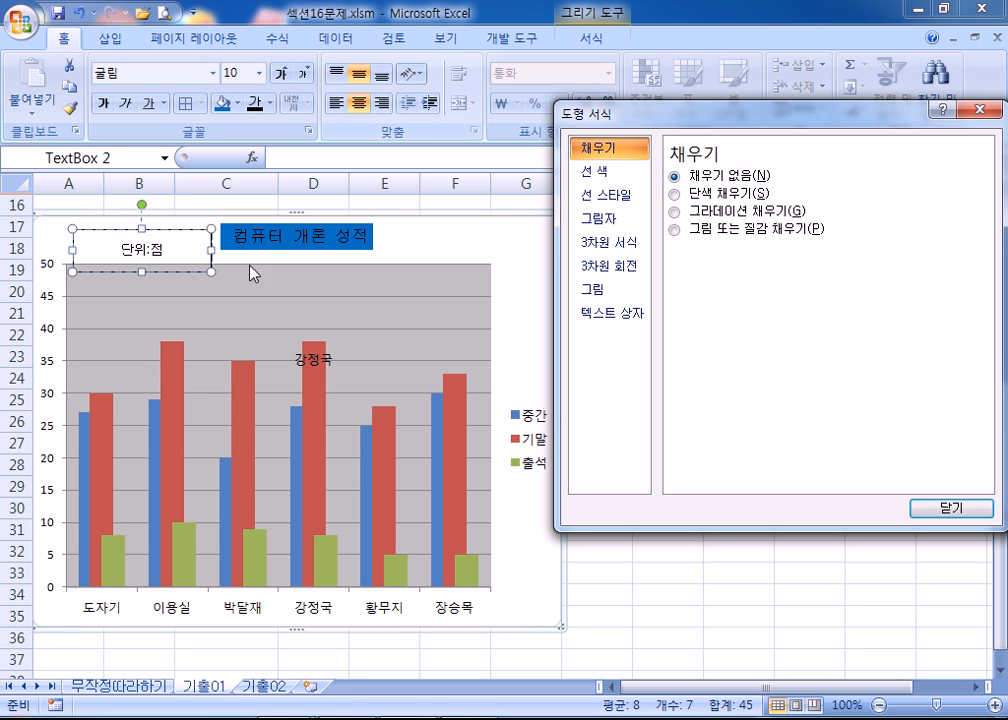
drag(211, 272, 140, 257)
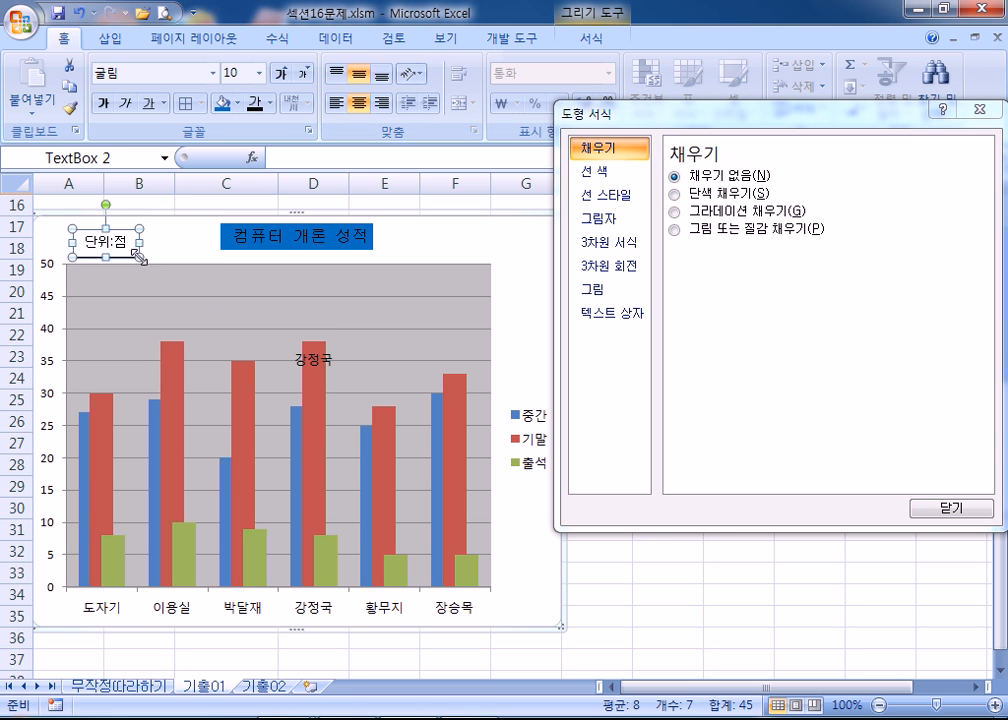
click(183, 250)
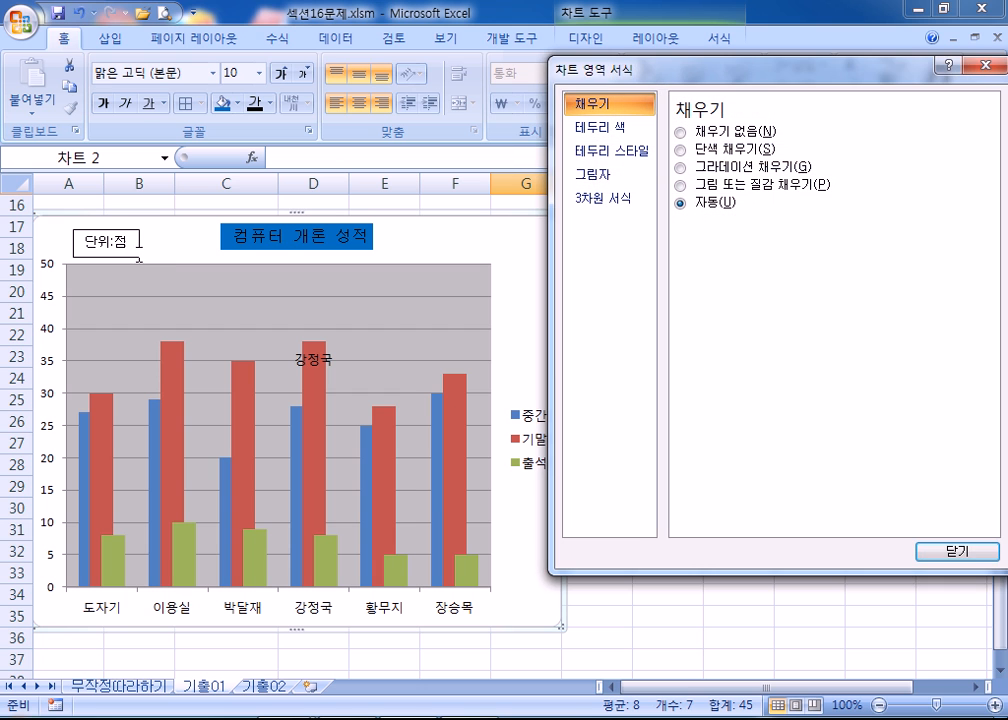
Move the 단위:점 text box to the chart's upper-left corner, level with the chart title
click(127, 257)
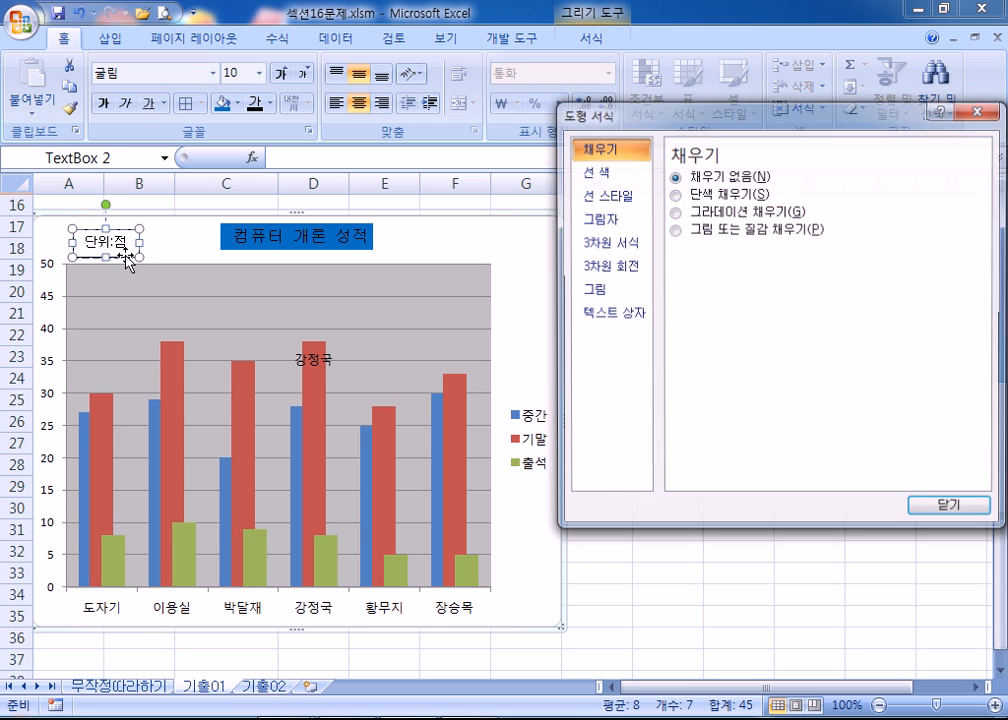
drag(127, 255, 100, 250)
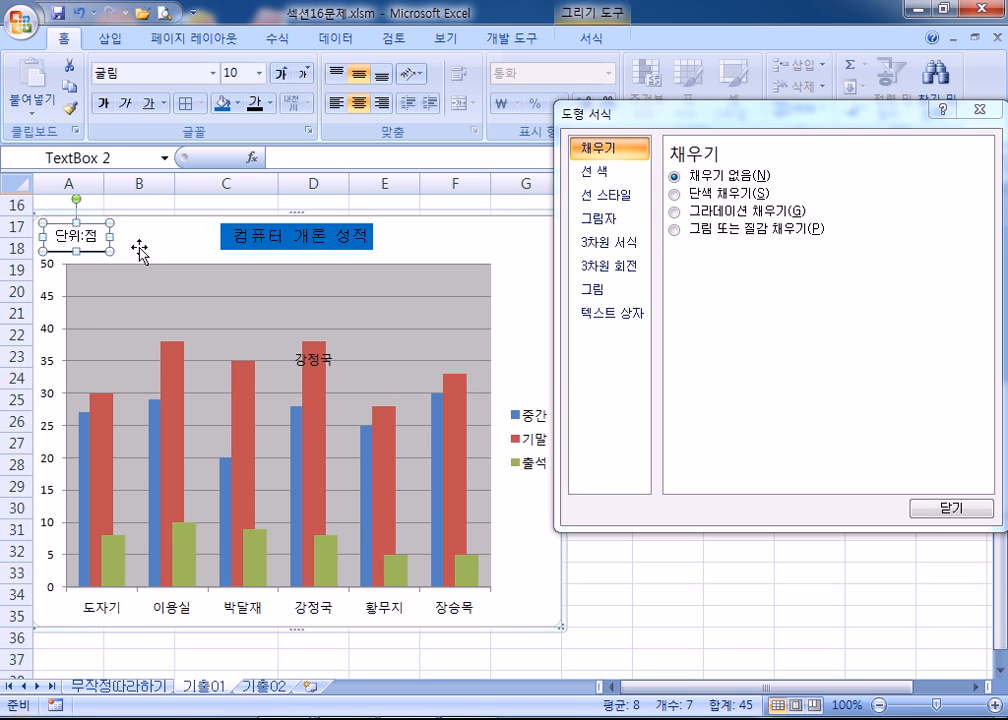
click(140, 250)
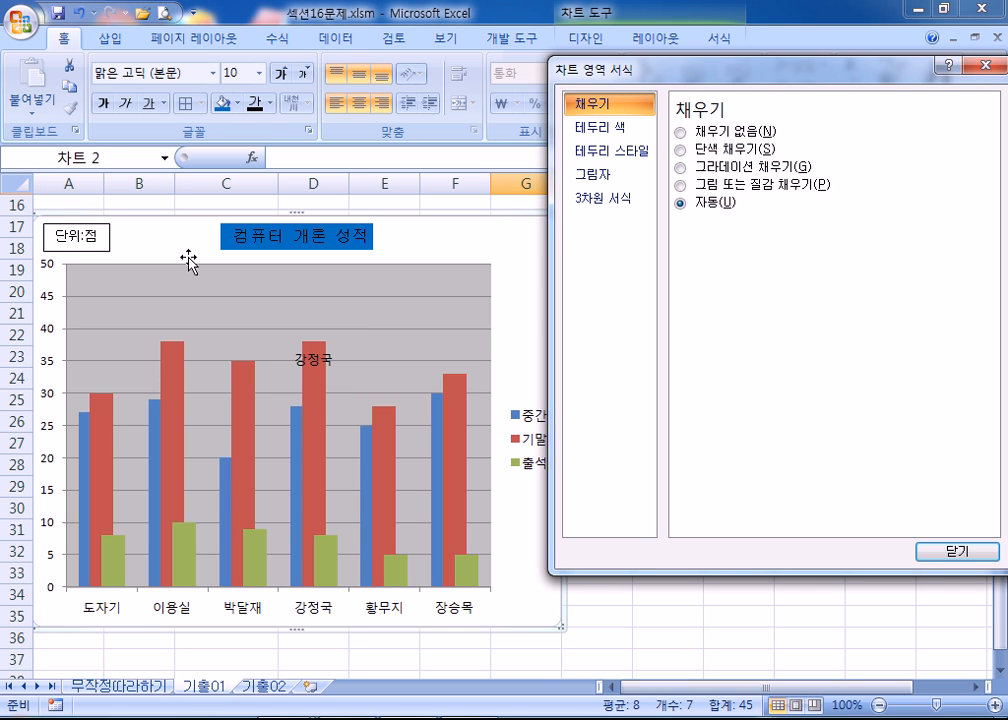
Try a rectangle shape containing 단위:점 as an alternative unit label on the chart, and delete it
click(112, 40)
click(210, 88)
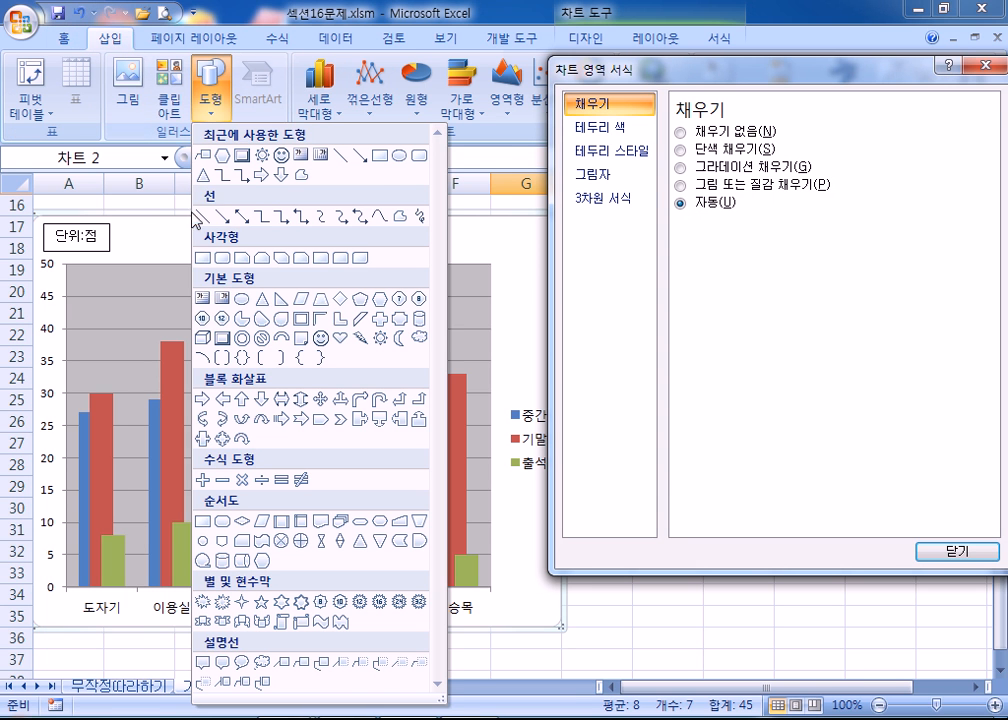
click(203, 258)
drag(160, 238, 248, 287)
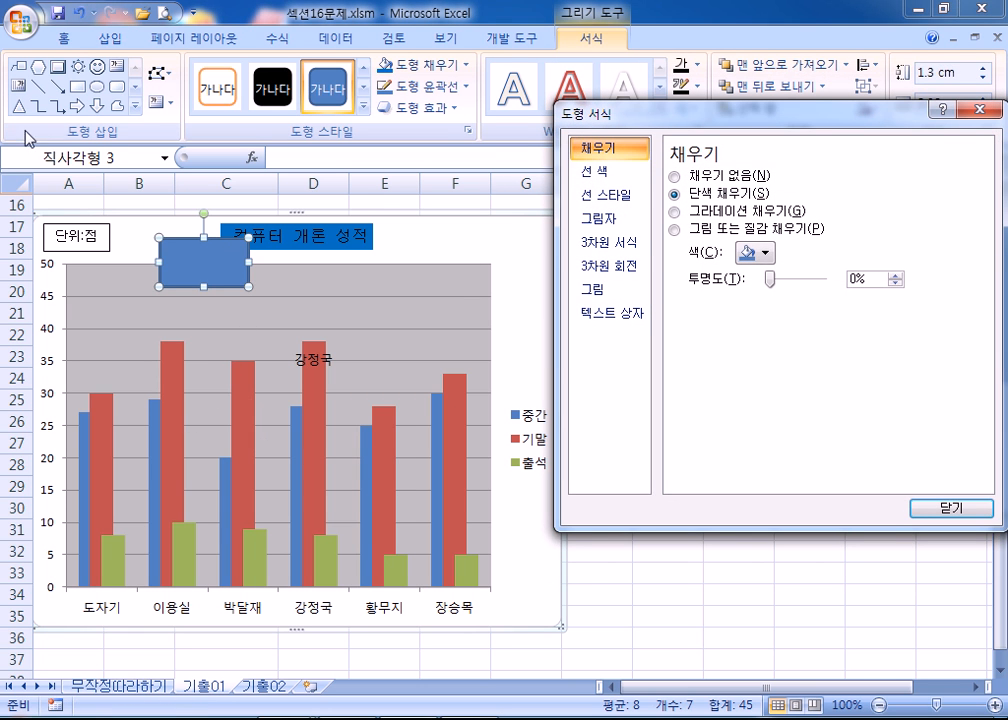
click(183, 258)
text(단우)
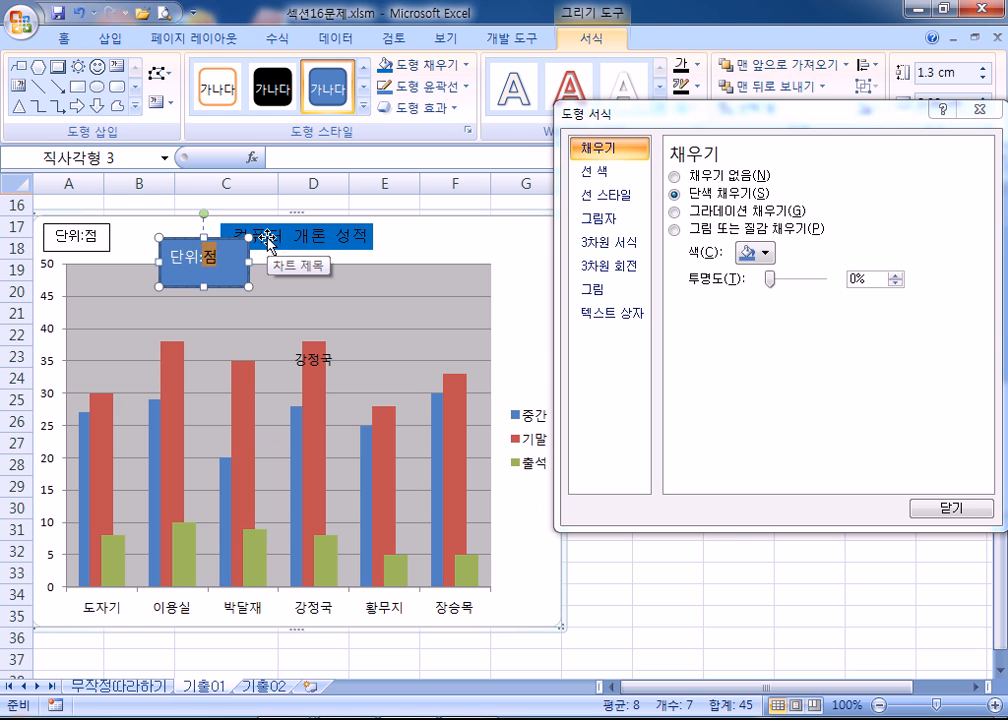
drag(223, 269, 236, 337)
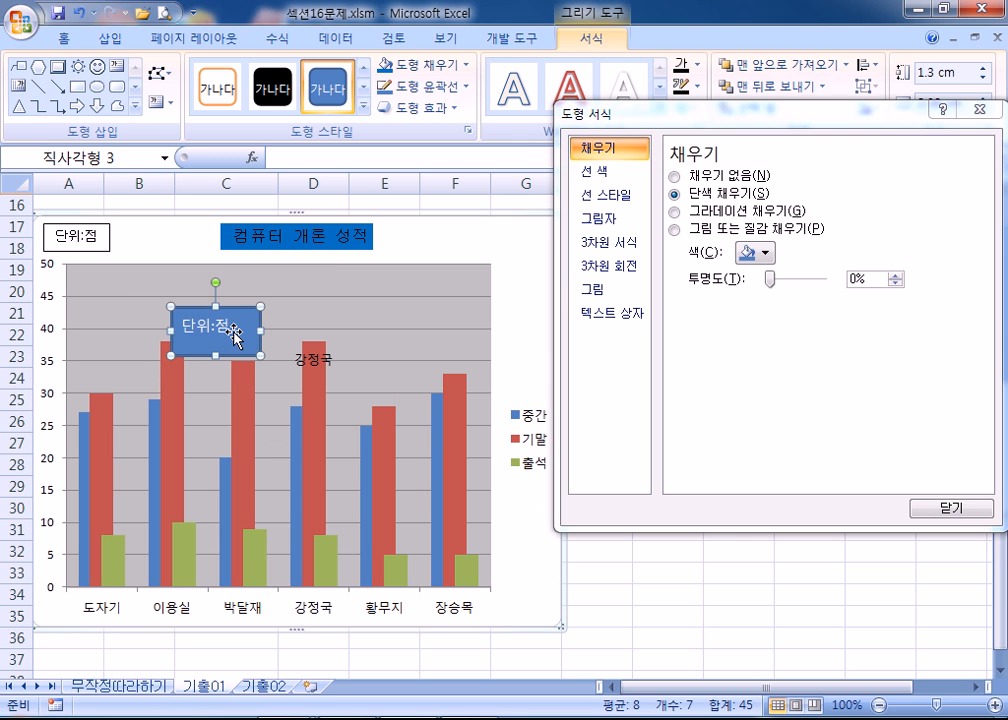
key(Delete)
Draw a rectangle about 1.75 cm high and 3.18 cm wide over the chart's upper-right corner and fill it with filler characters
click(110, 38)
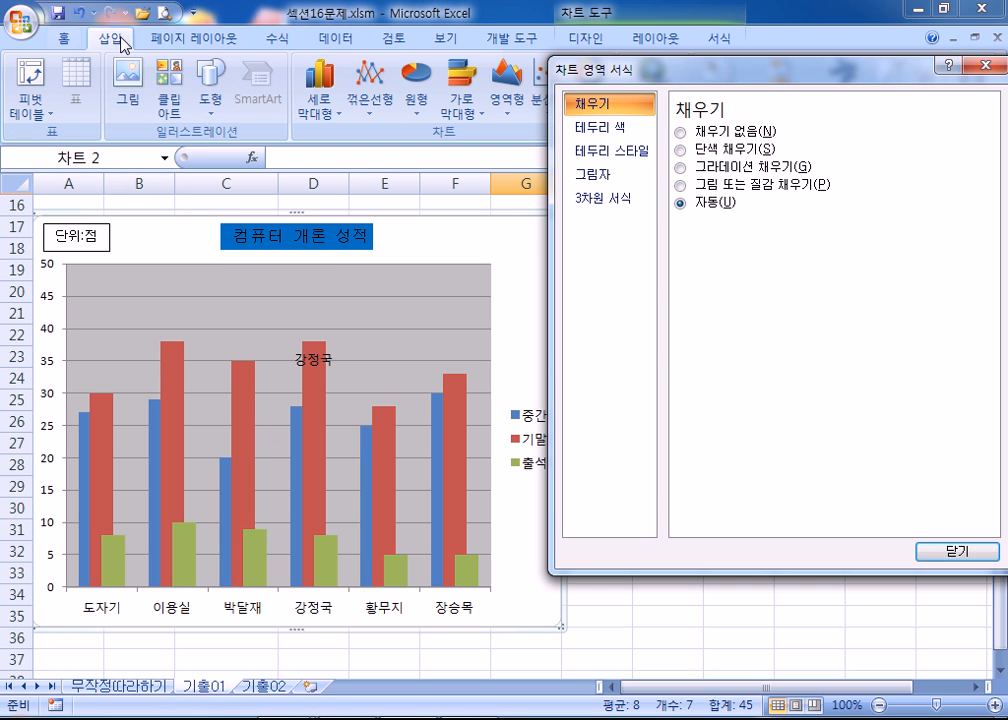
key(Escape)
click(213, 97)
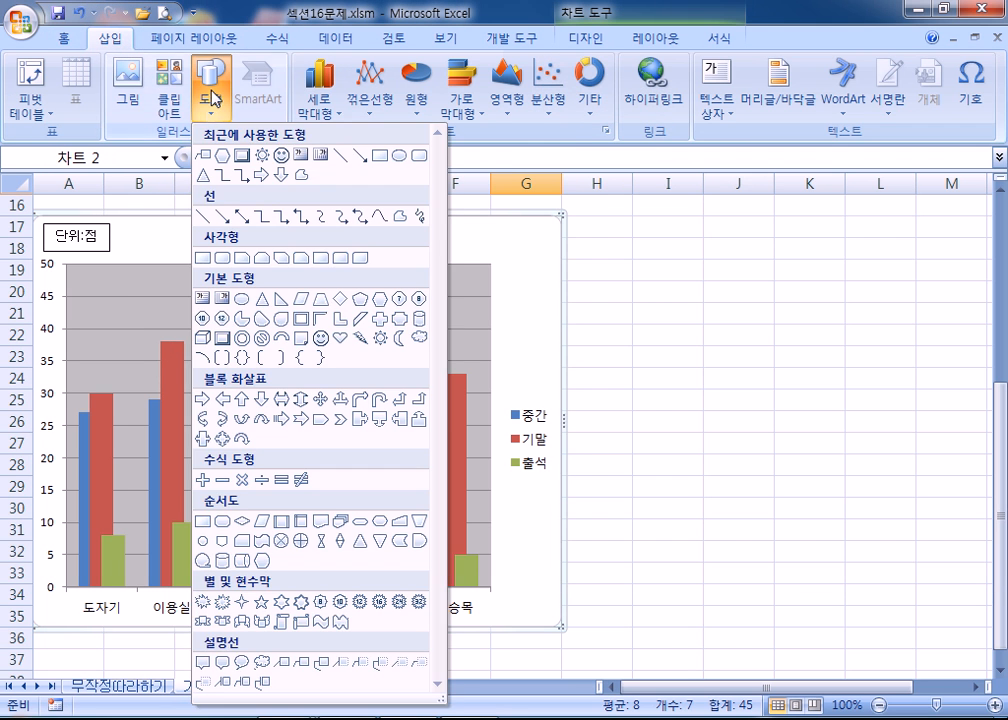
click(203, 257)
drag(420, 232, 540, 298)
text(ㅊㅌㅍㅌㅊㅍㅌㅊ)
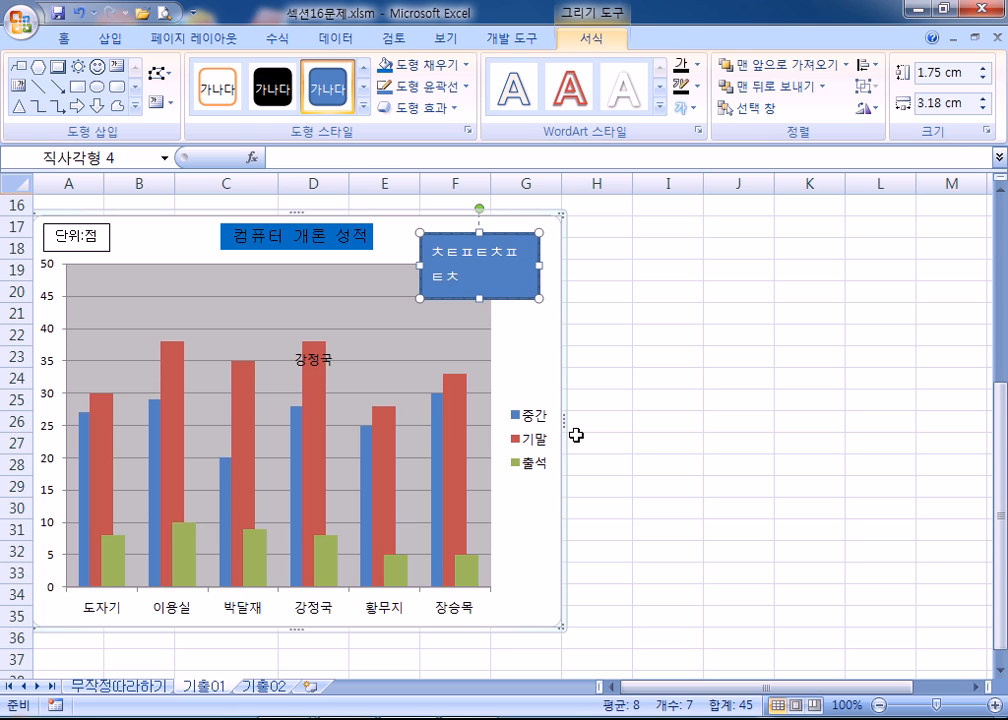
Replace the filler characters in the rectangle with 단위:점
key(BackSpace)
key(BackSpace)
key(BackSpace)
key(BackSpace)
key(BackSpace)
key(BackSpace)
key(BackSpace)
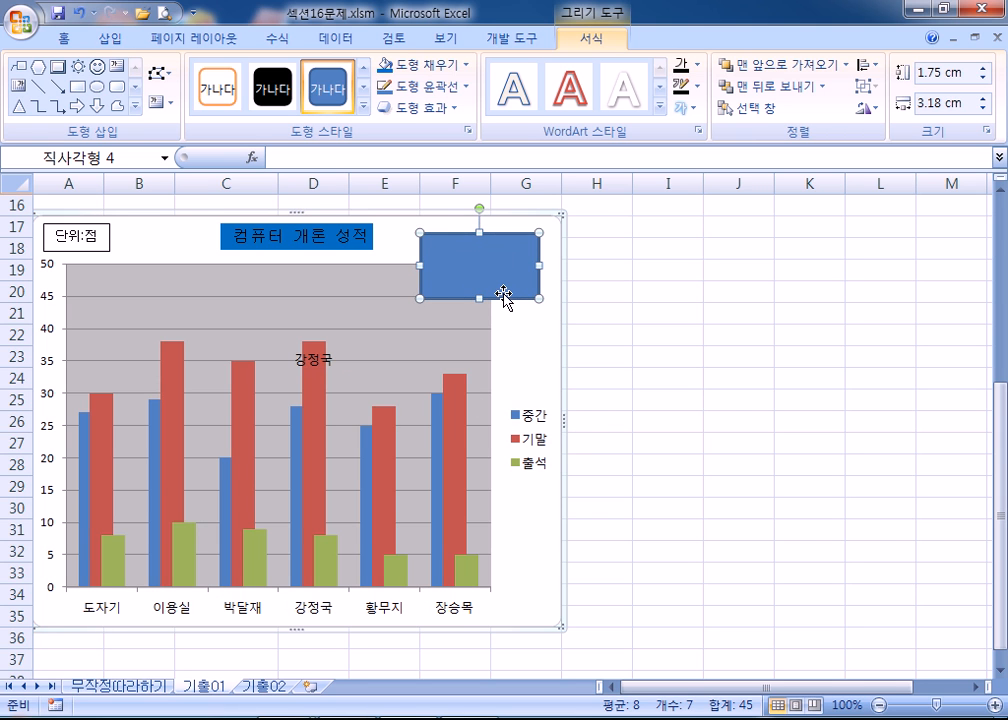
text(단ㅇ)
text(ㅓㅁ)
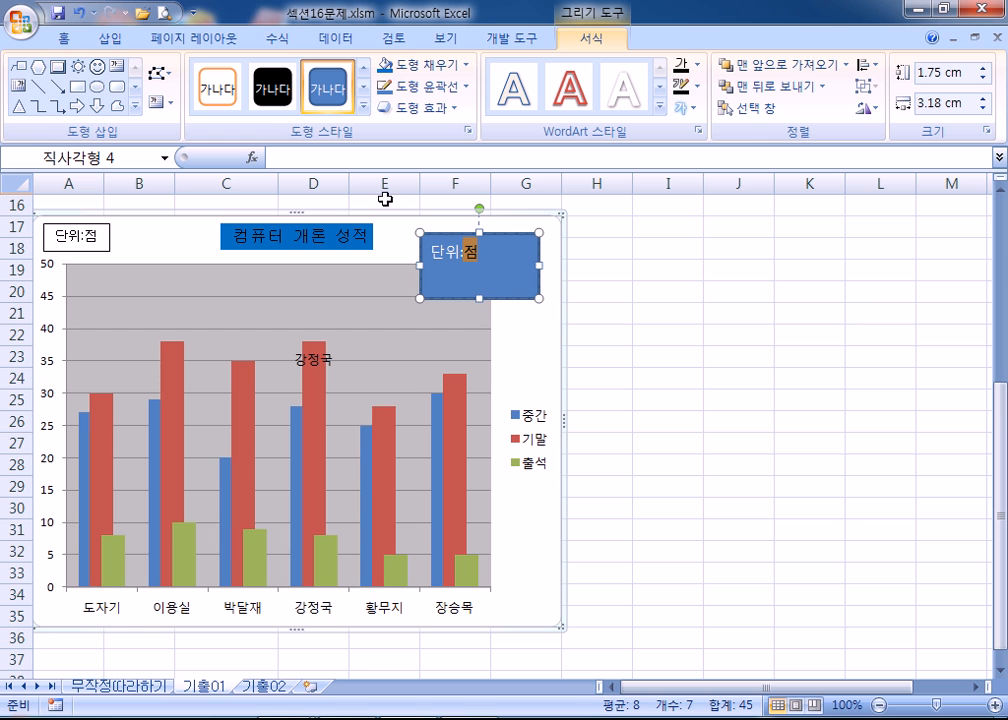
Centre the rectangle's text horizontally and vertically and make the rectangle slightly smaller
click(65, 40)
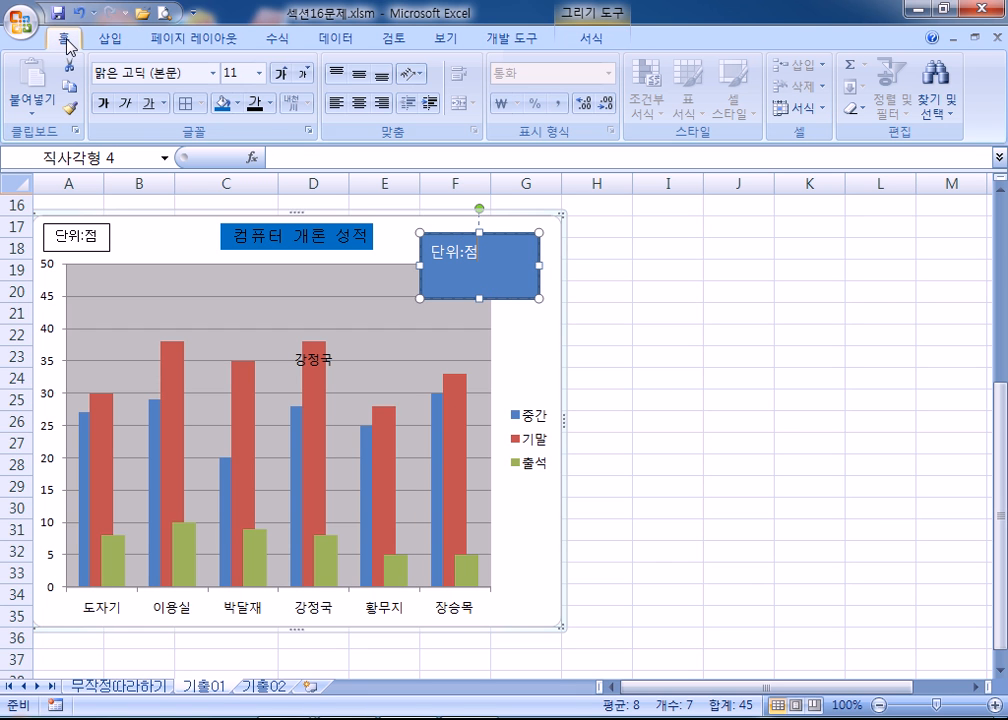
click(360, 102)
click(360, 76)
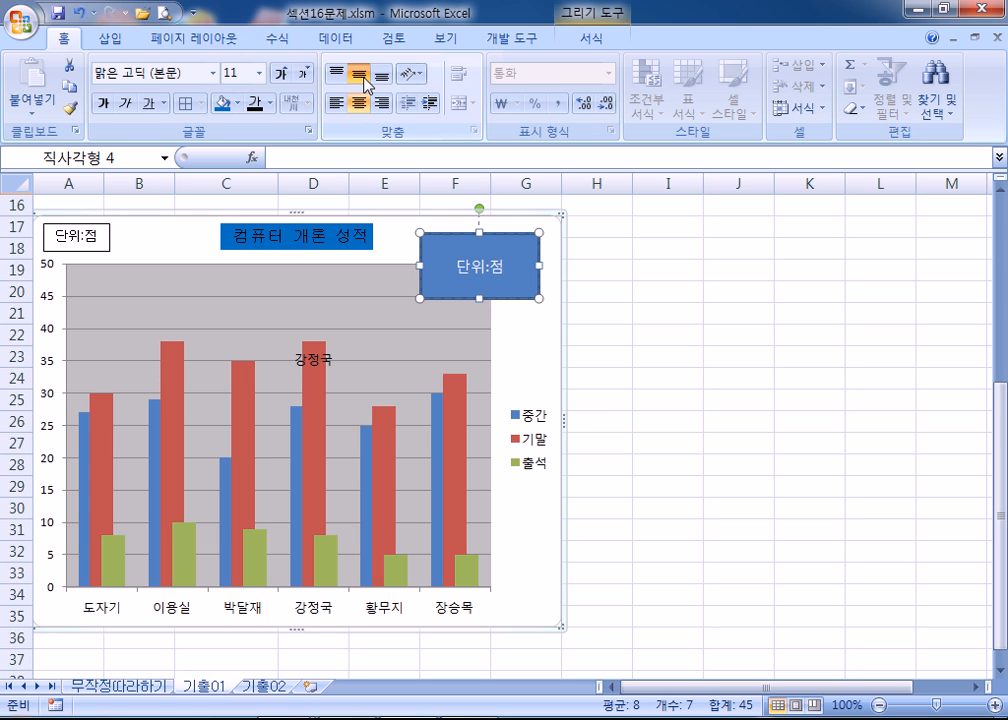
drag(539, 298, 517, 278)
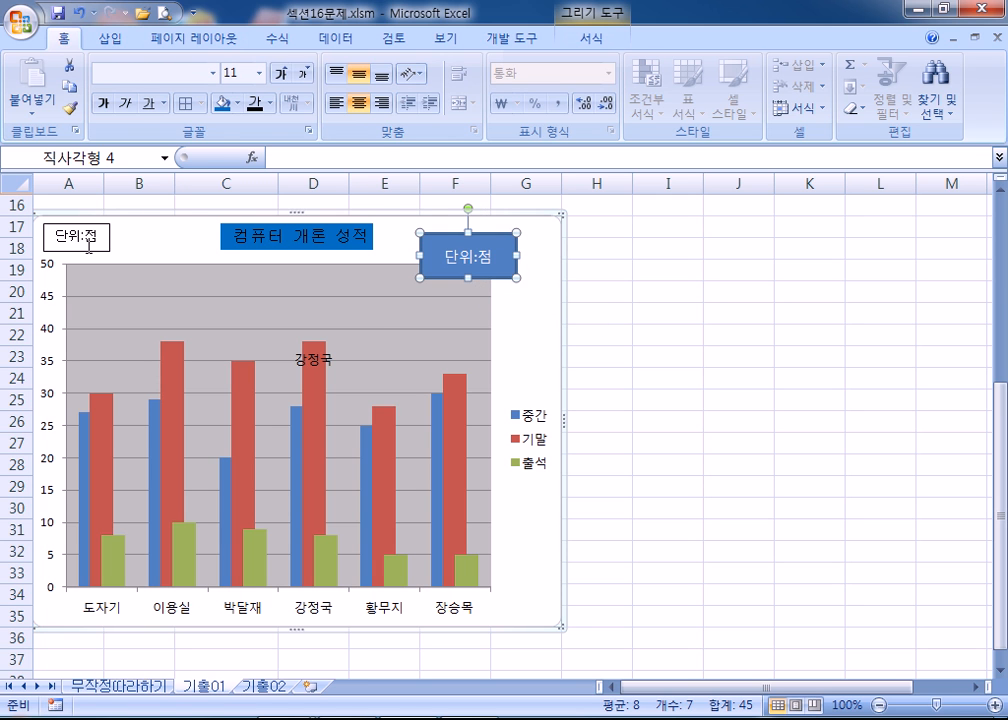
Remove the rectangle's fill (채우기 없음) and make its text black
click(236, 104)
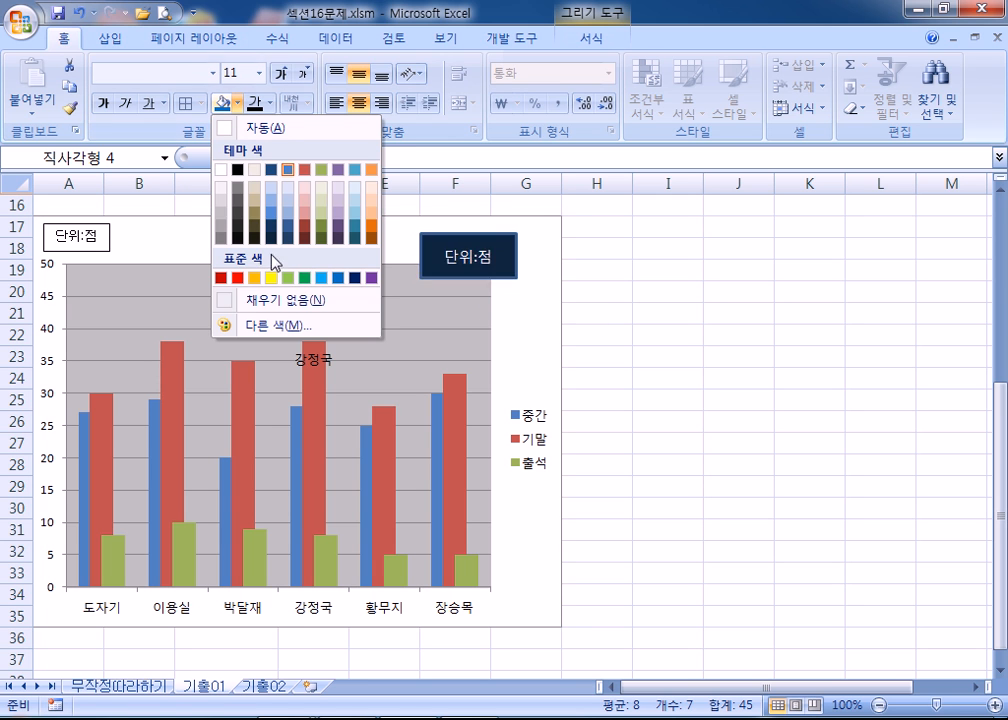
click(241, 298)
click(255, 103)
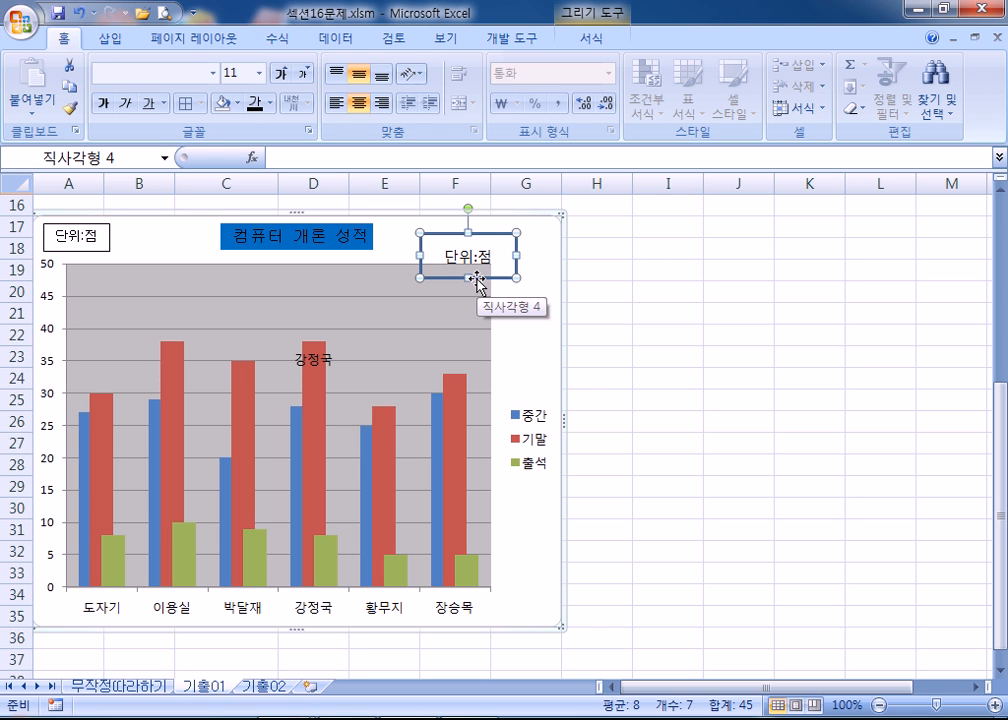
click(126, 74)
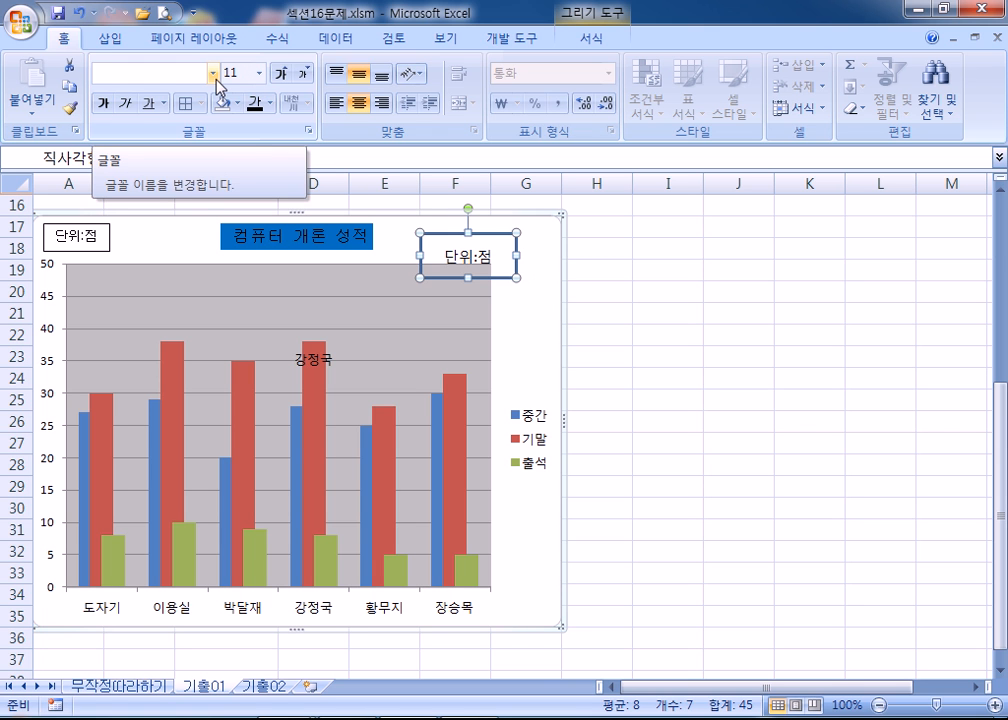
mouse_move(503, 241)
mouse_down()
mouse_move(522, 232)
mouse_move(508, 233)
mouse_up()
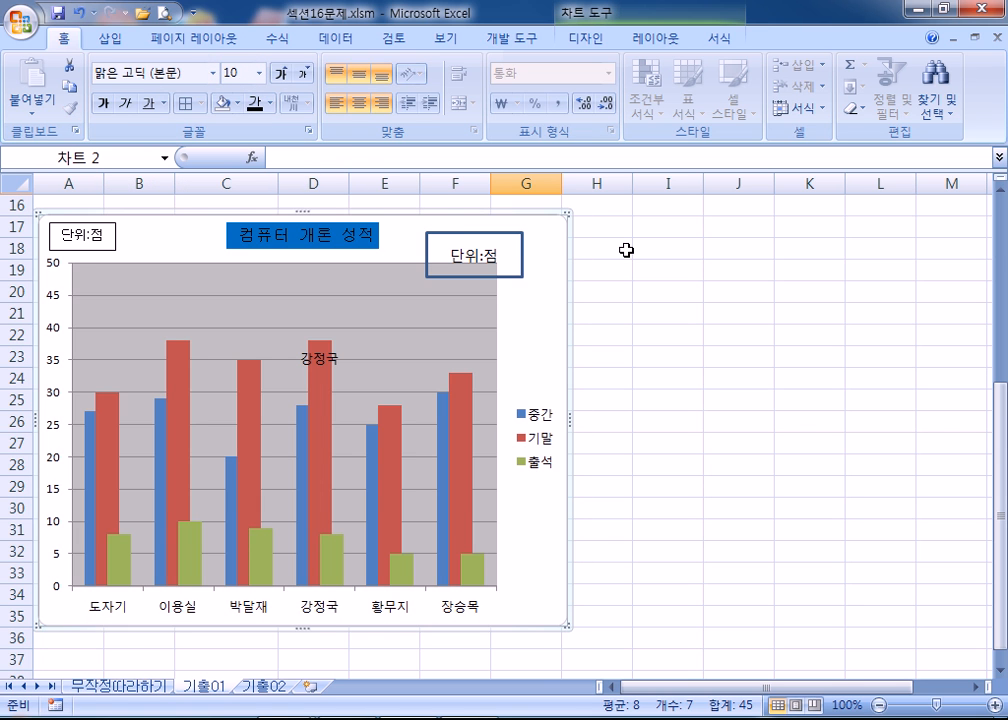
key(ctrl+z)
Set the rectangle's outline width to 1 pt and its line colour to black
click(514, 272)
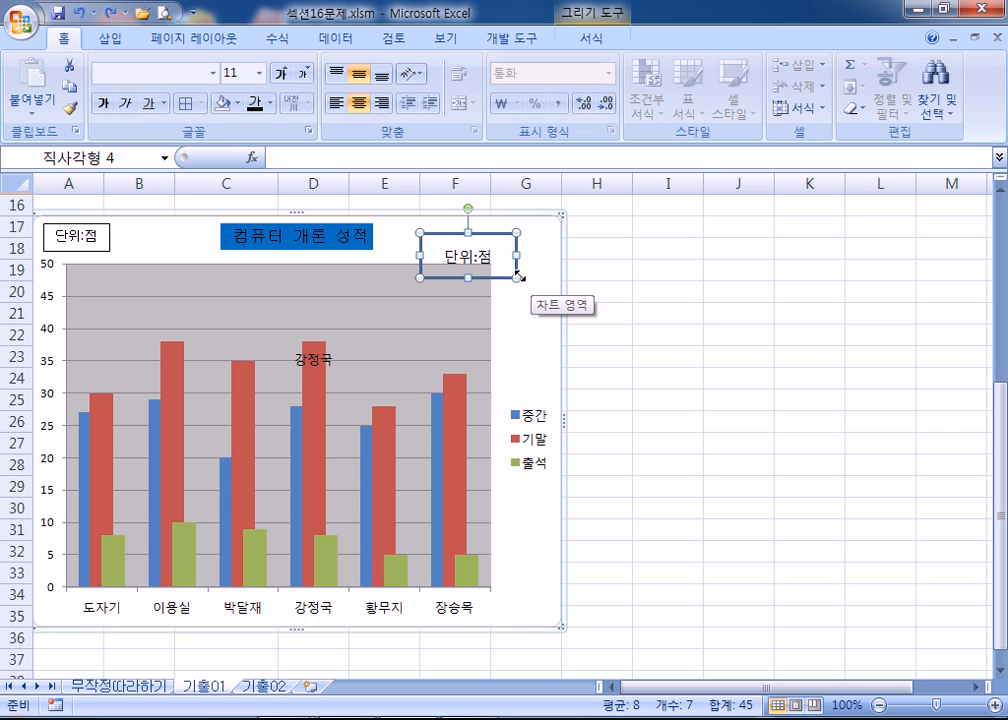
double_click(517, 276)
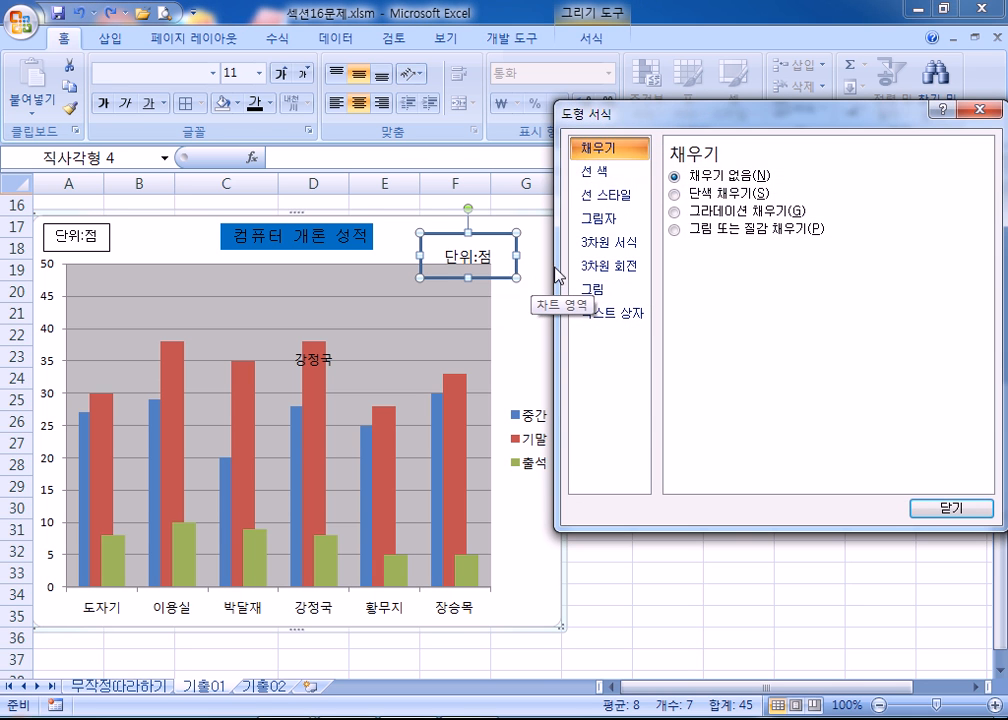
click(605, 195)
click(829, 179)
click(829, 179)
click(829, 179)
click(830, 180)
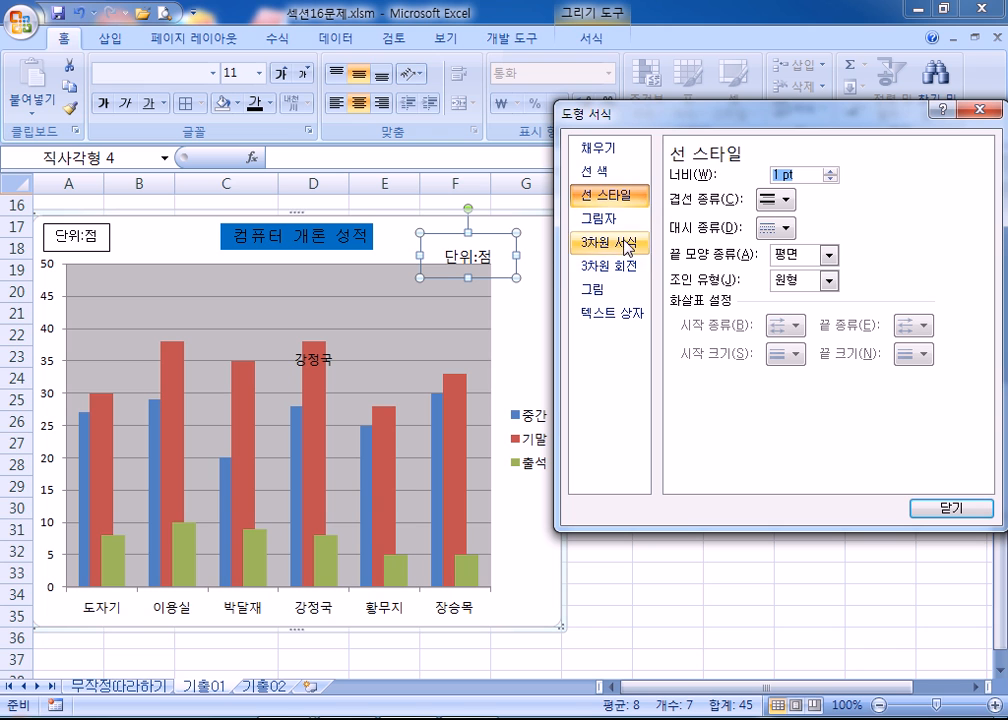
click(599, 172)
click(772, 233)
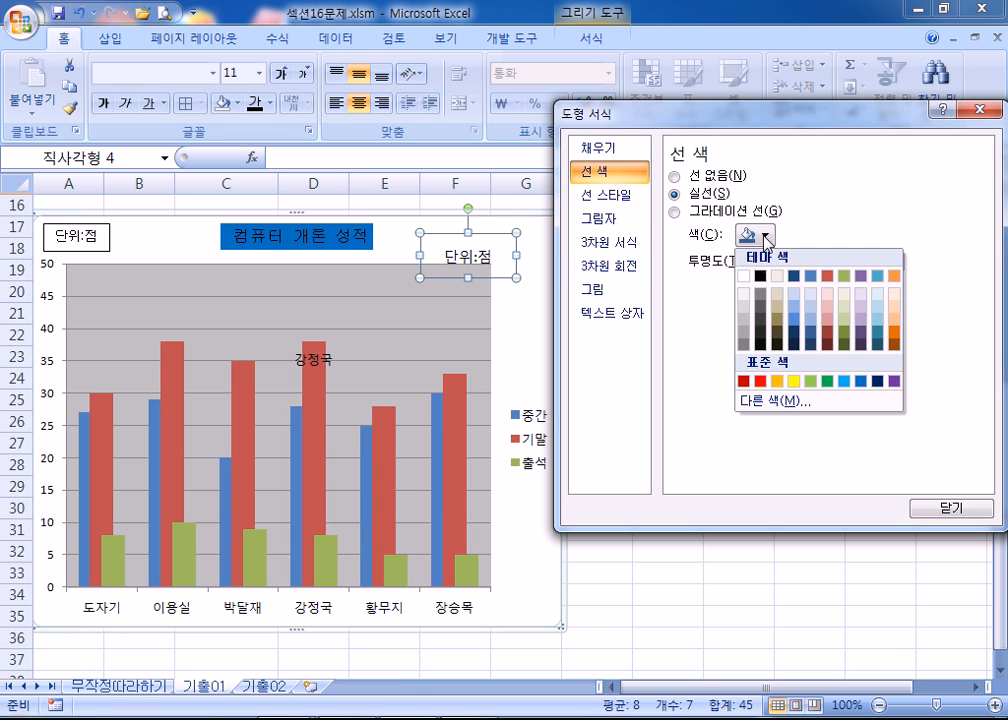
click(760, 276)
Shrink the rectangle and place it between the 단위:점 text box and the chart title
drag(516, 279, 188, 252)
click(515, 278)
click(495, 262)
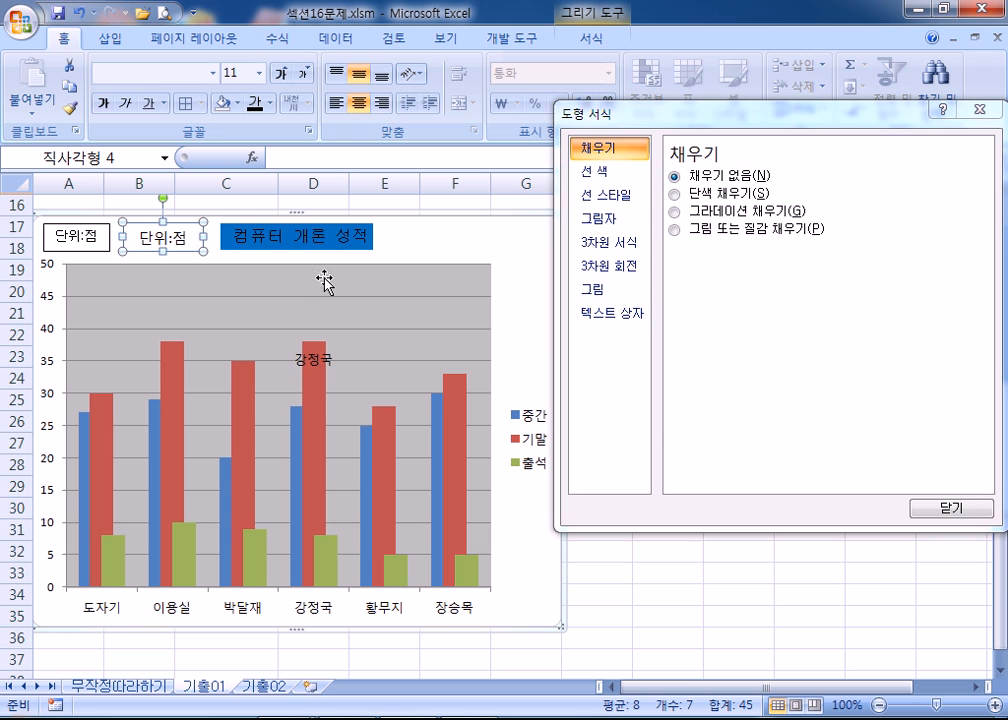
click(443, 248)
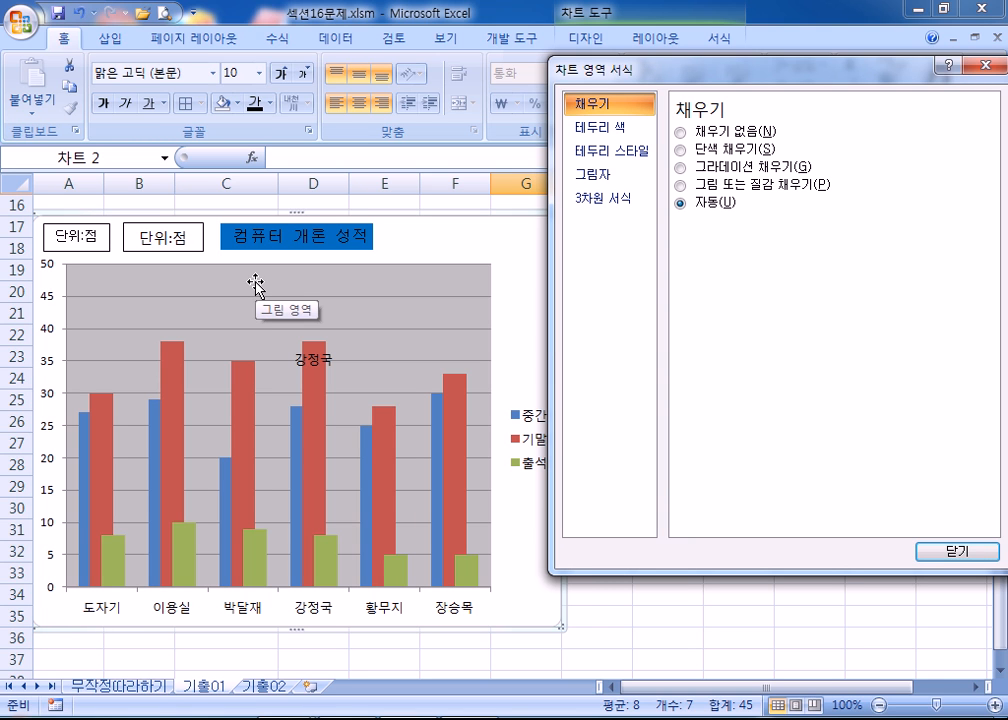
Close the shape formatting settings and delete the 단위:점 rectangle beside the chart title, keeping the text box
click(200, 253)
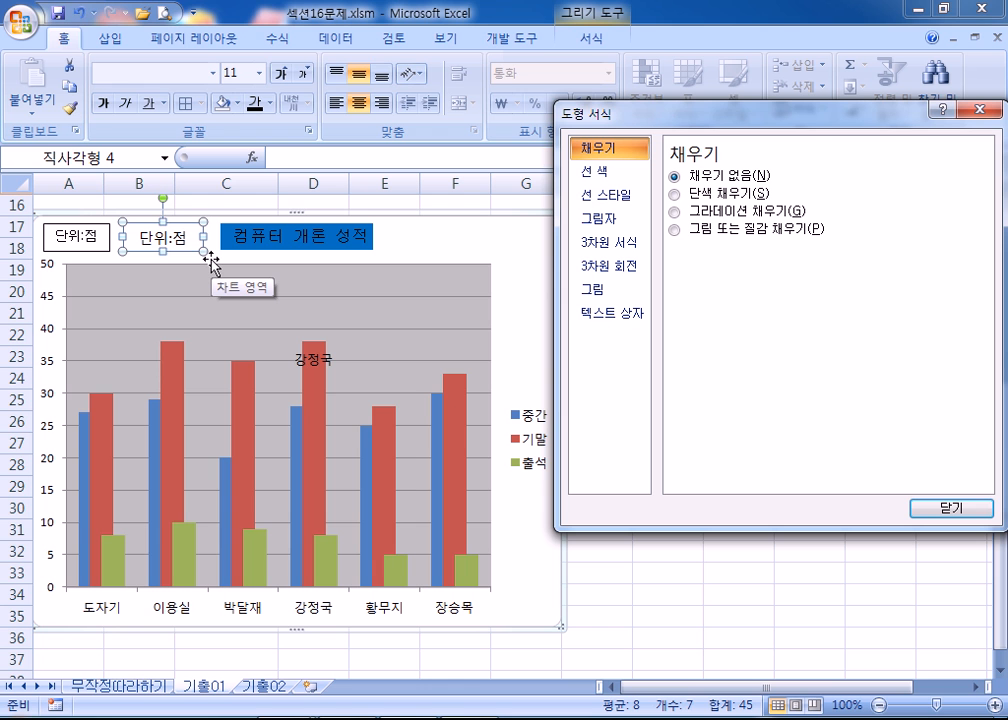
click(236, 254)
click(206, 240)
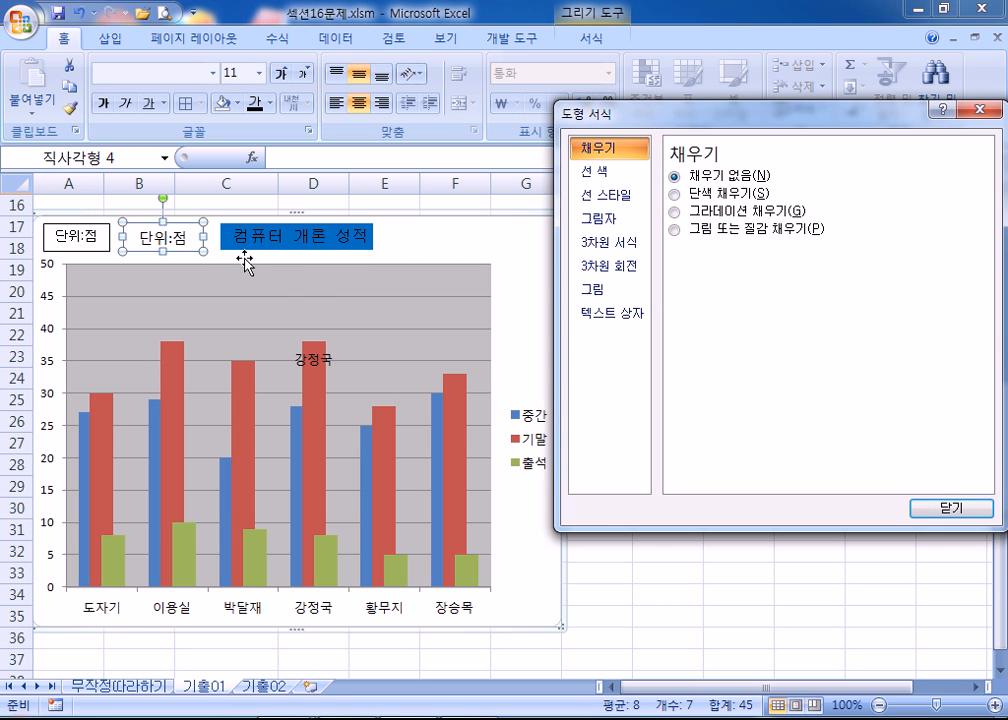
click(950, 508)
click(405, 254)
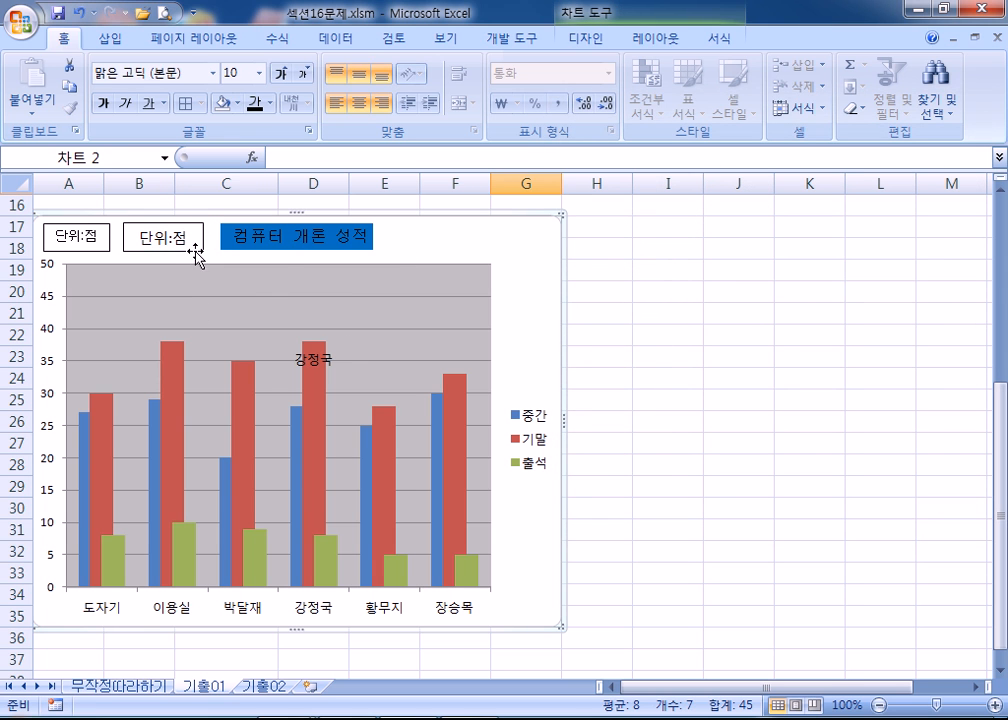
click(200, 252)
key(Delete)
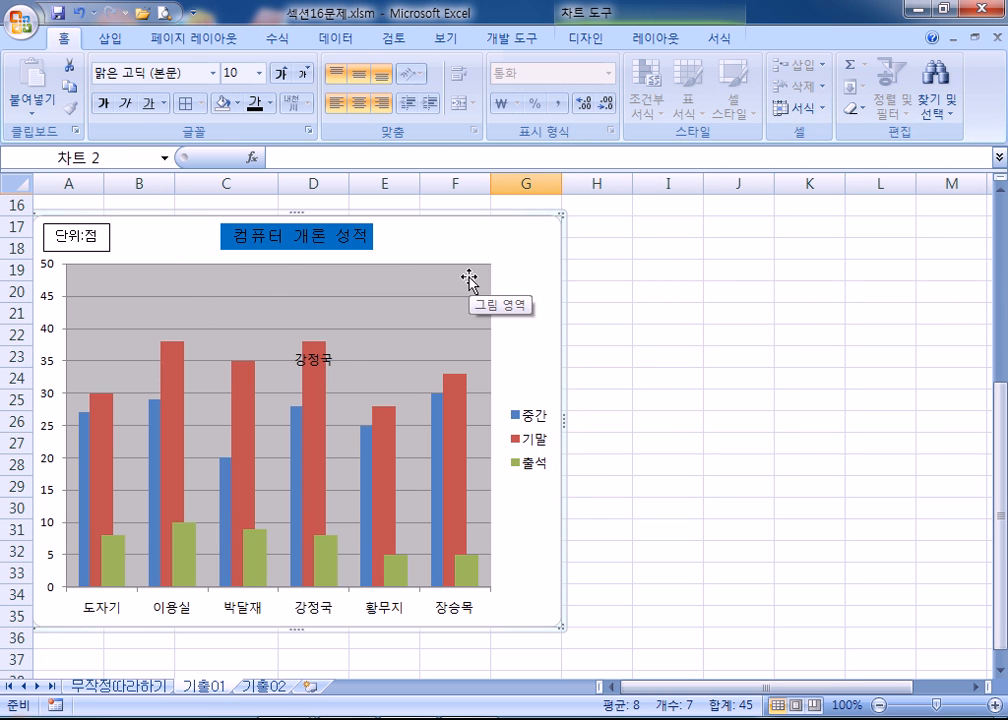
scroll(497, 333, up, 2)
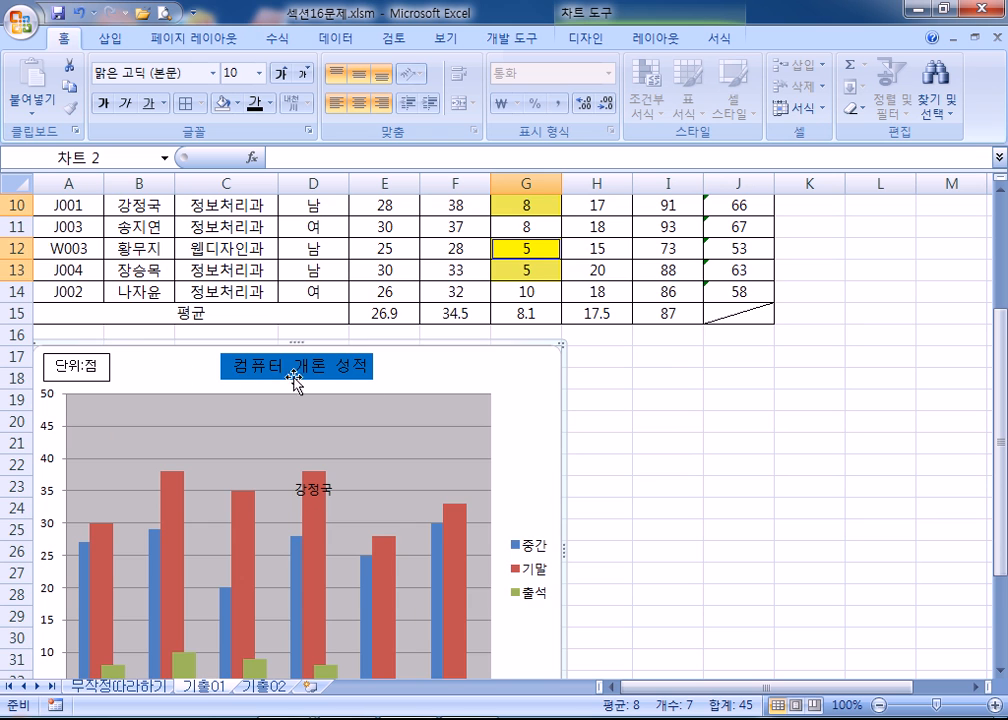
scroll(438, 380, down, 1)
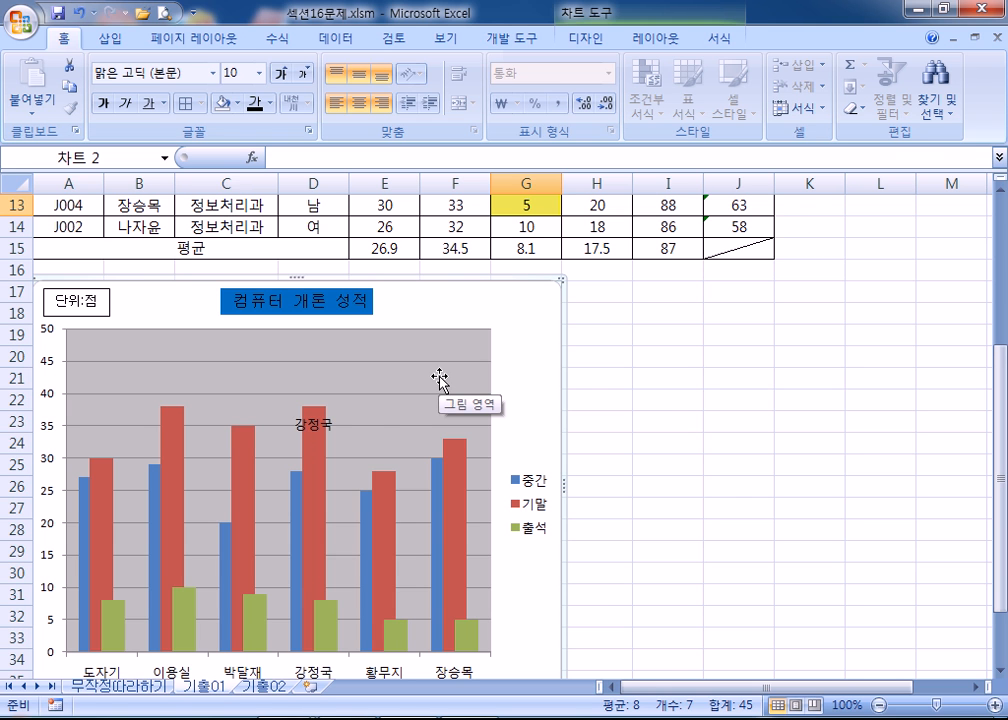
Examine the line chart on sheet 기출02 and compare it with the finished charts on sheets 무작정따라하기 and 기출01
click(262, 686)
scroll(294, 473, down, 4)
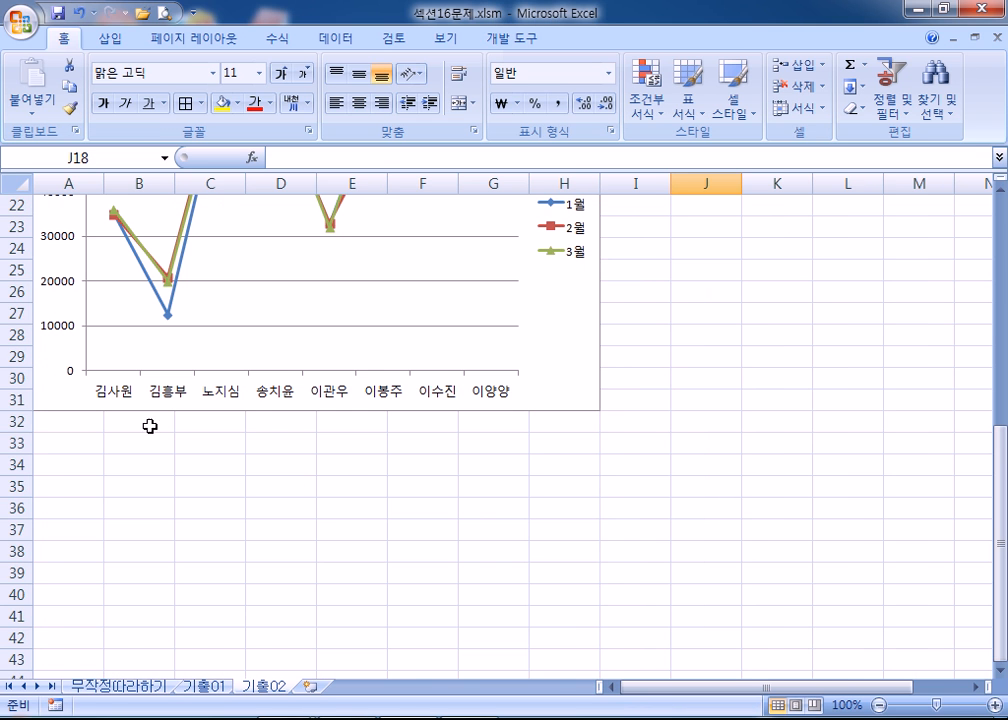
scroll(403, 416, up, 2)
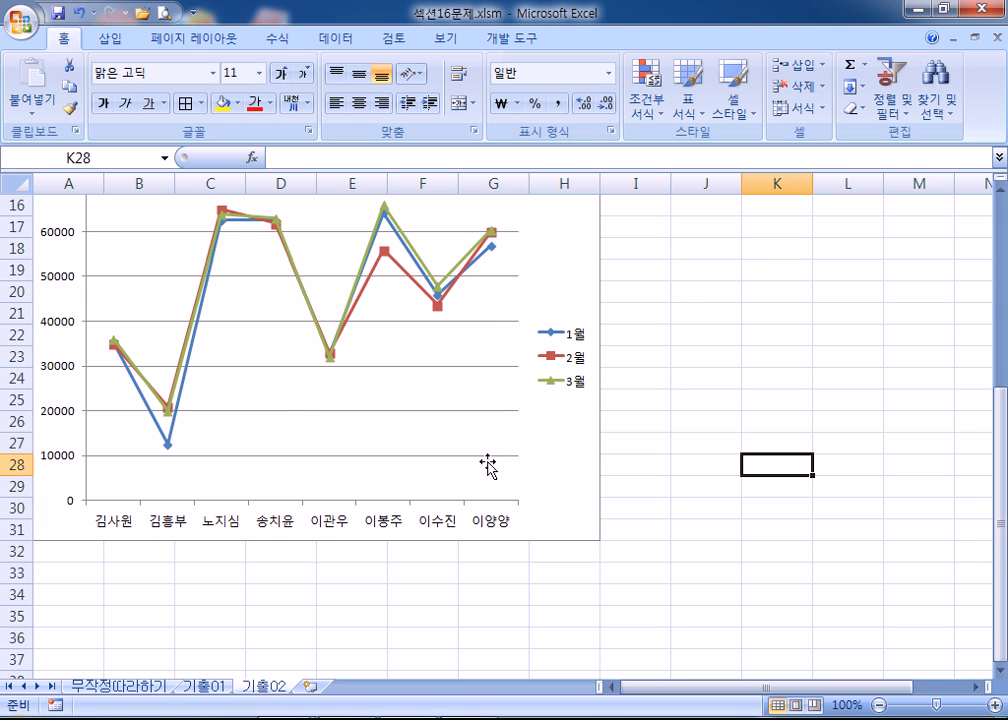
click(115, 686)
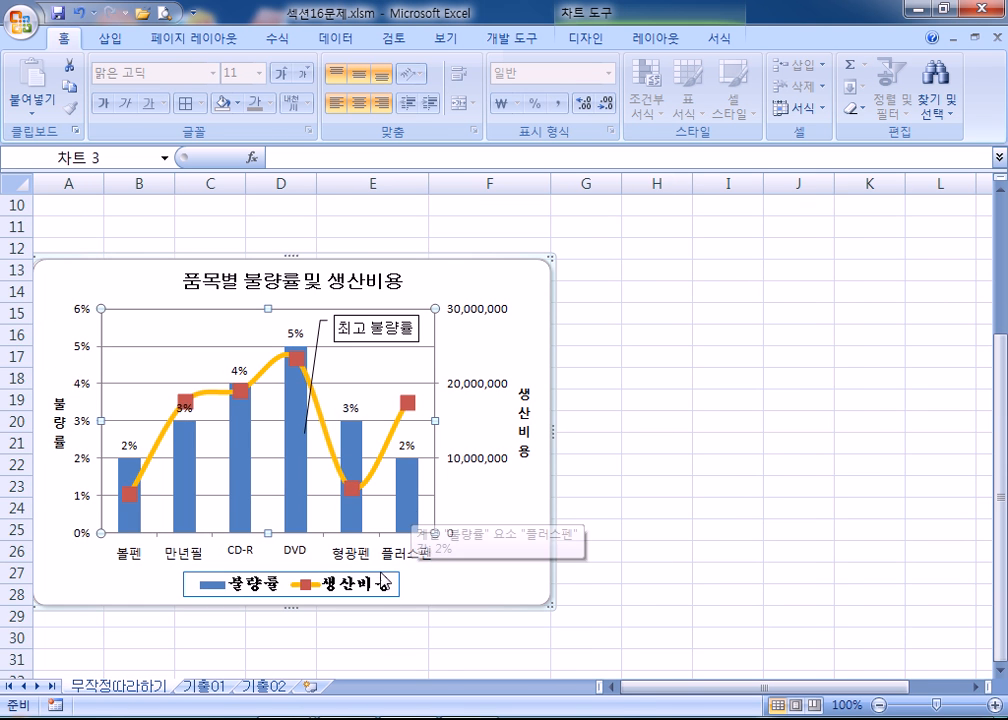
click(204, 688)
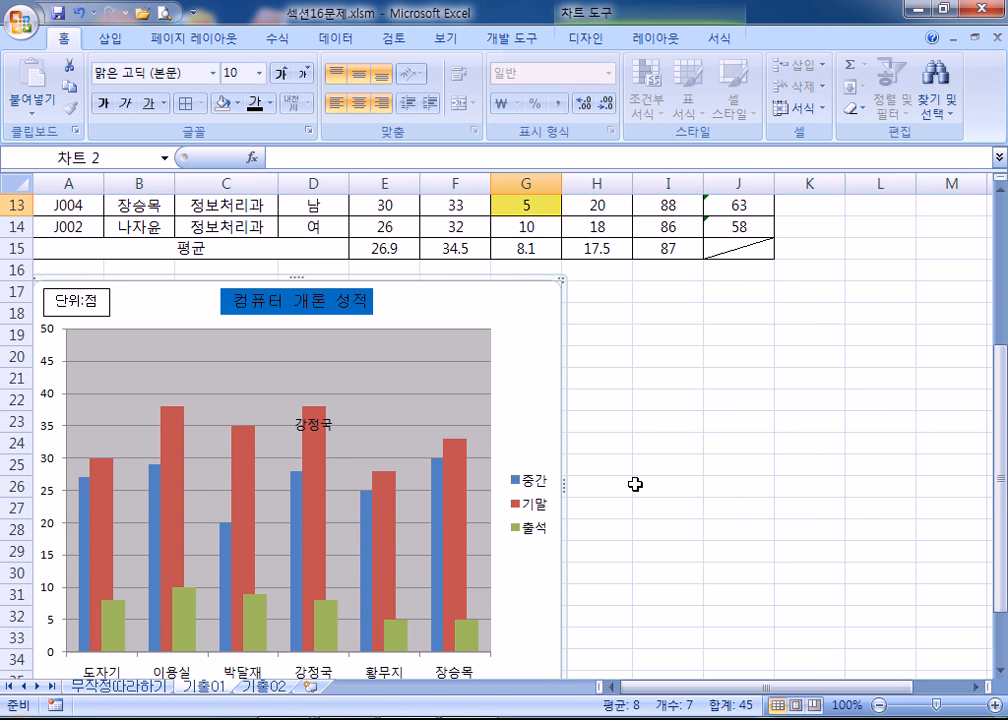
scroll(575, 460, down, 2)
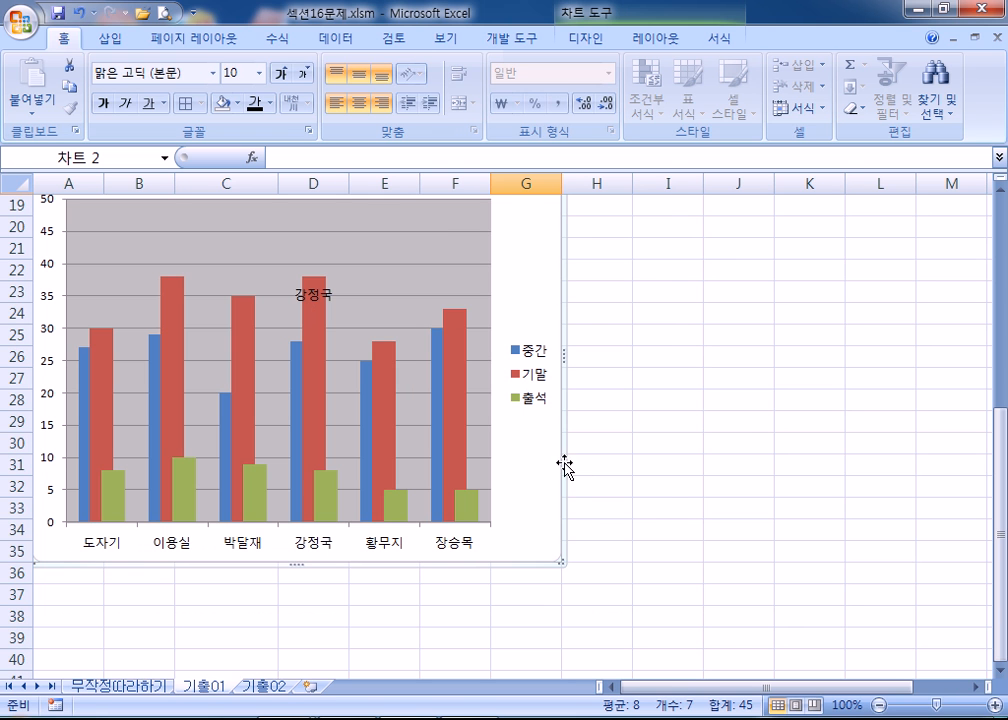
click(256, 687)
scroll(350, 465, up, 2)
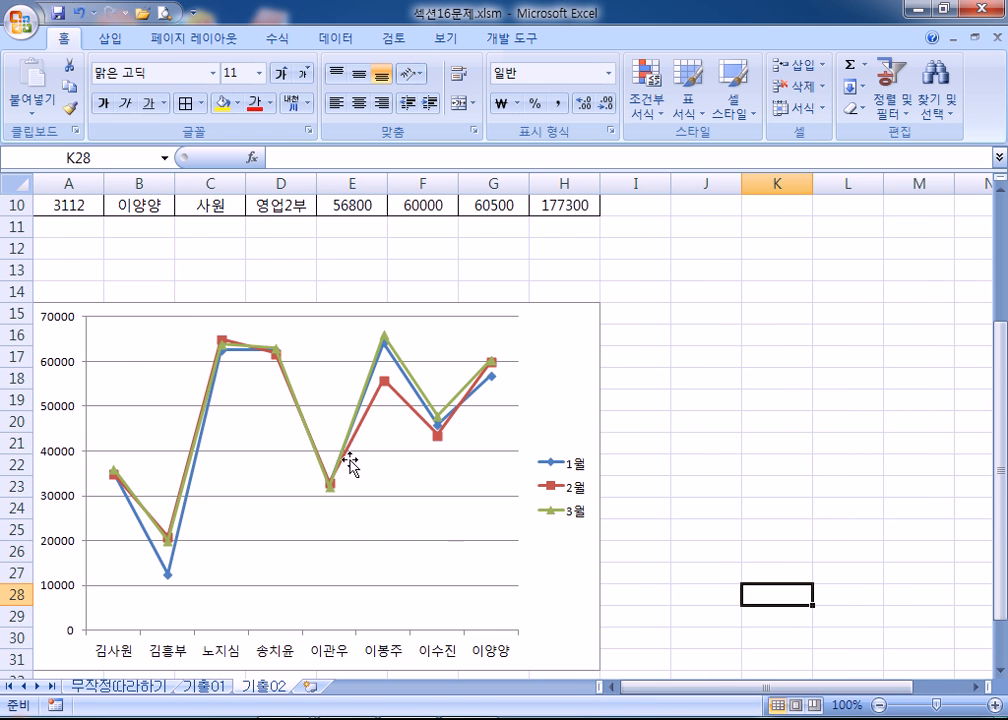
scroll(350, 463, down, 2)
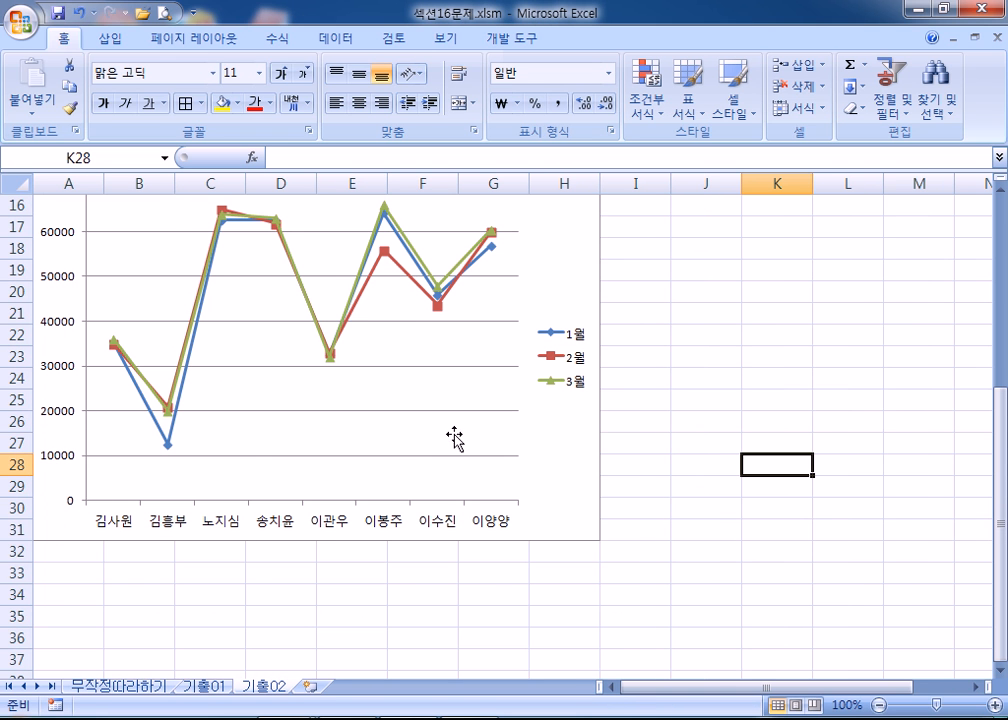
scroll(260, 410, up, 1)
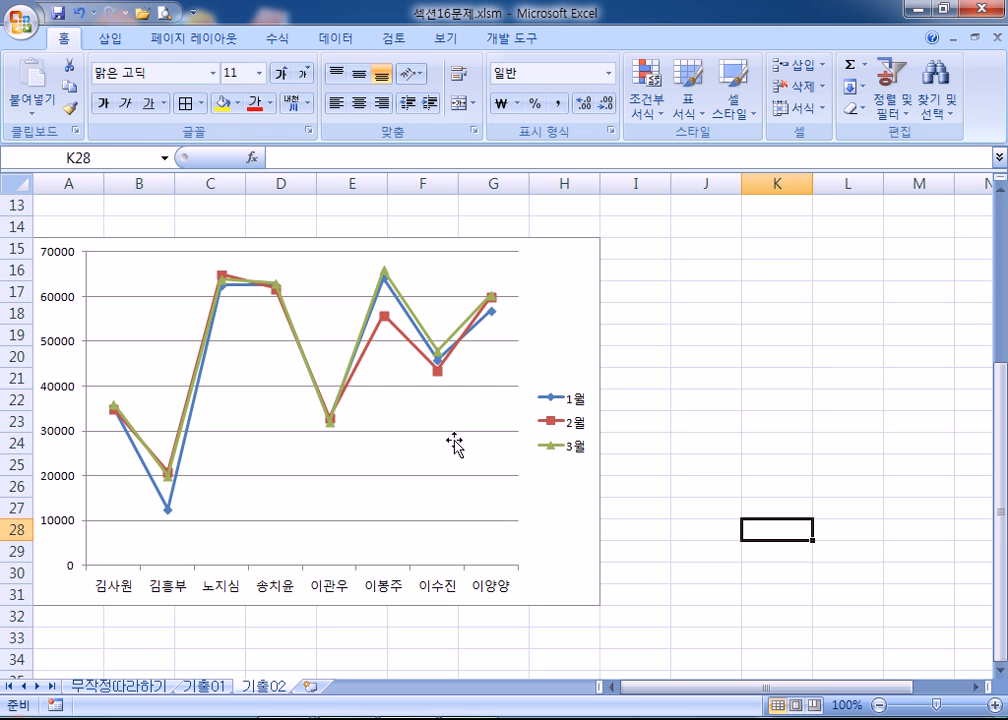
Open the 1월 series of the 기출02 line chart for editing in the chart's data source settings
click(565, 280)
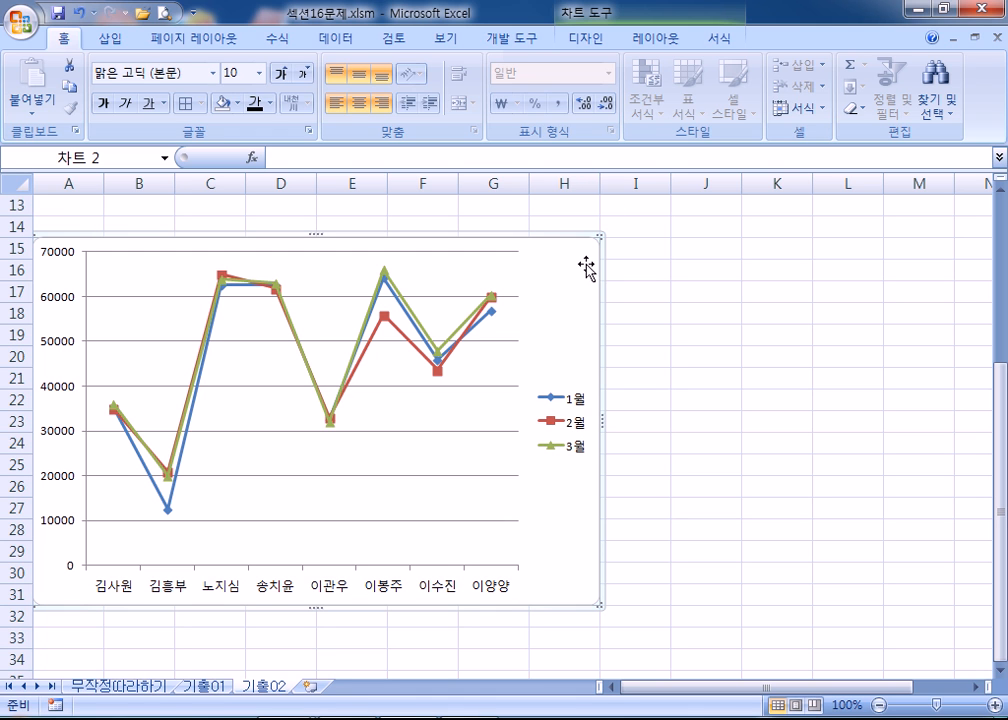
click(594, 38)
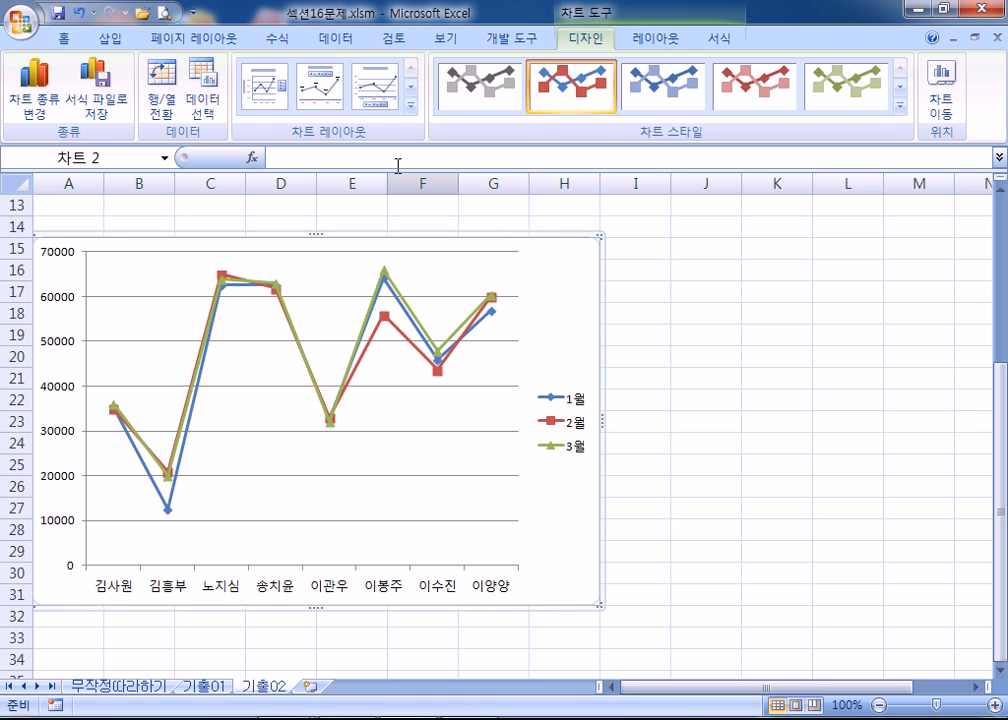
click(204, 115)
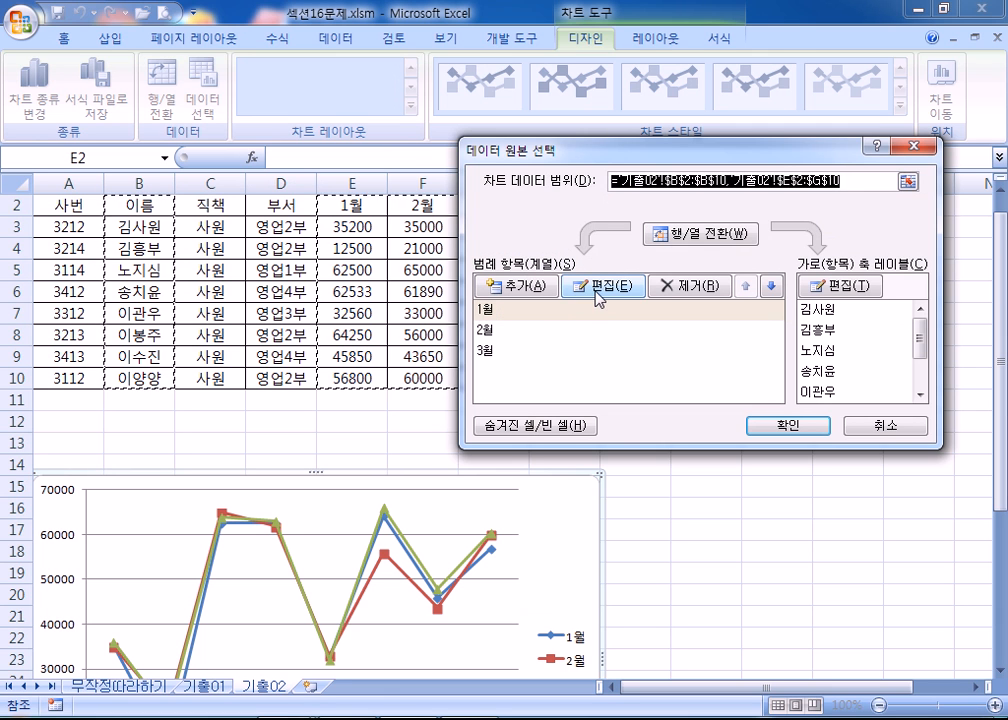
click(597, 296)
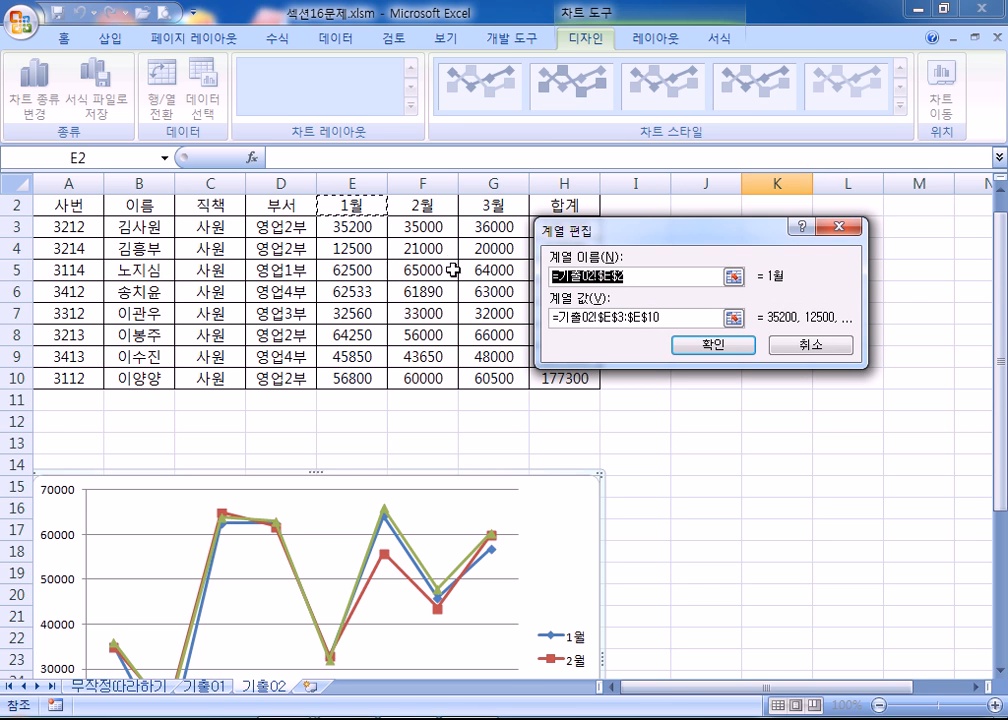
scroll(425, 290, up, 1)
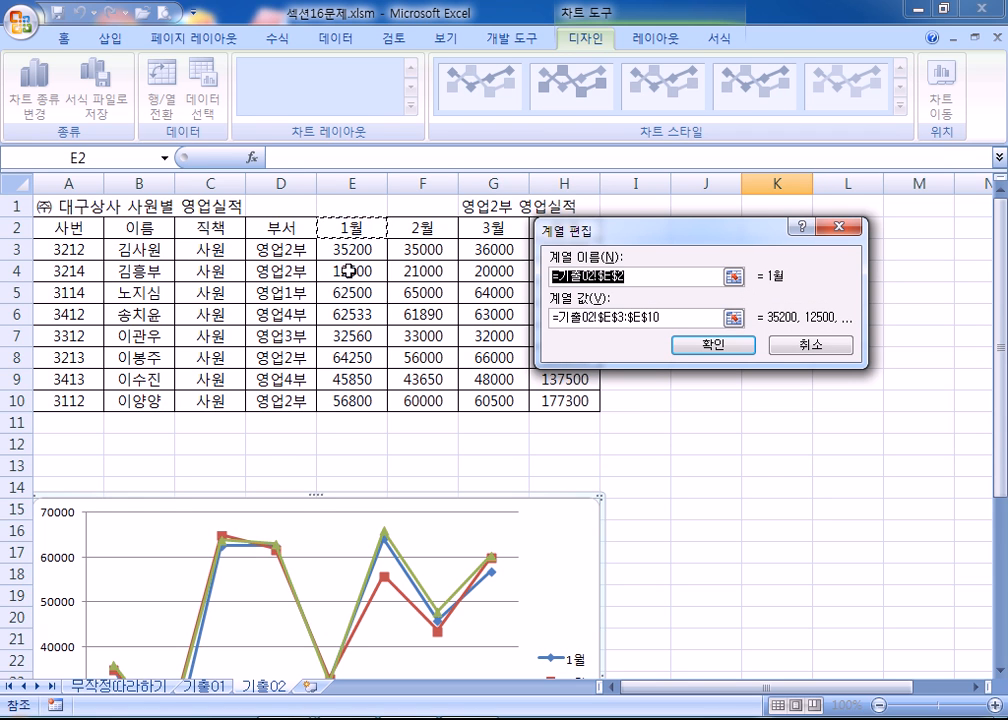
Try to change the 1월 series values to E3:E4, and close the data source settings
drag(668, 317, 530, 314)
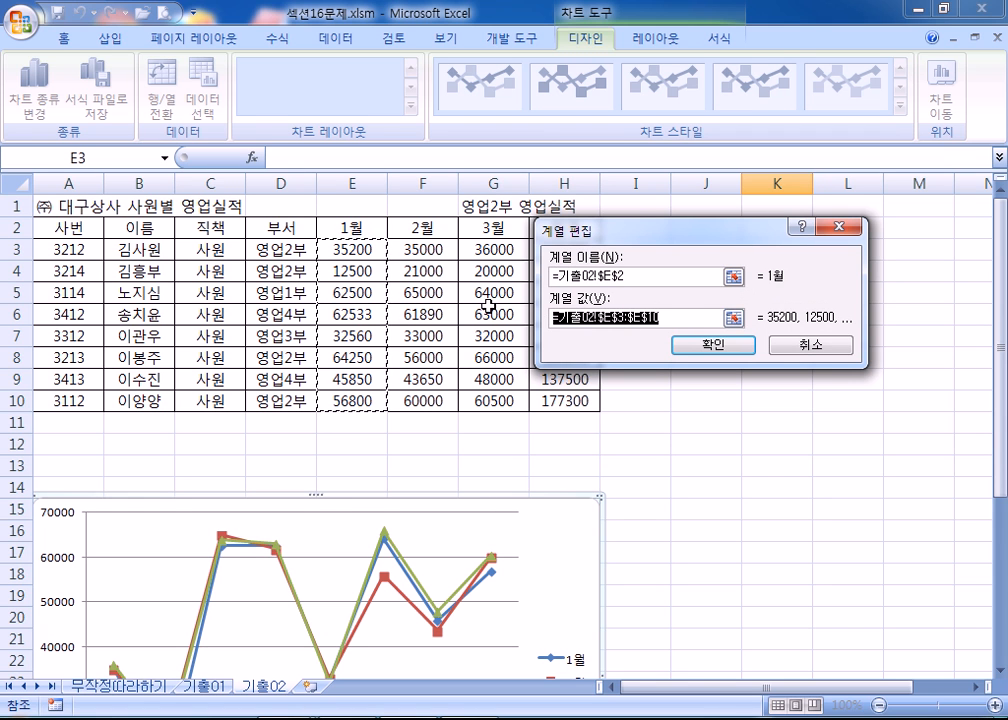
click(344, 250)
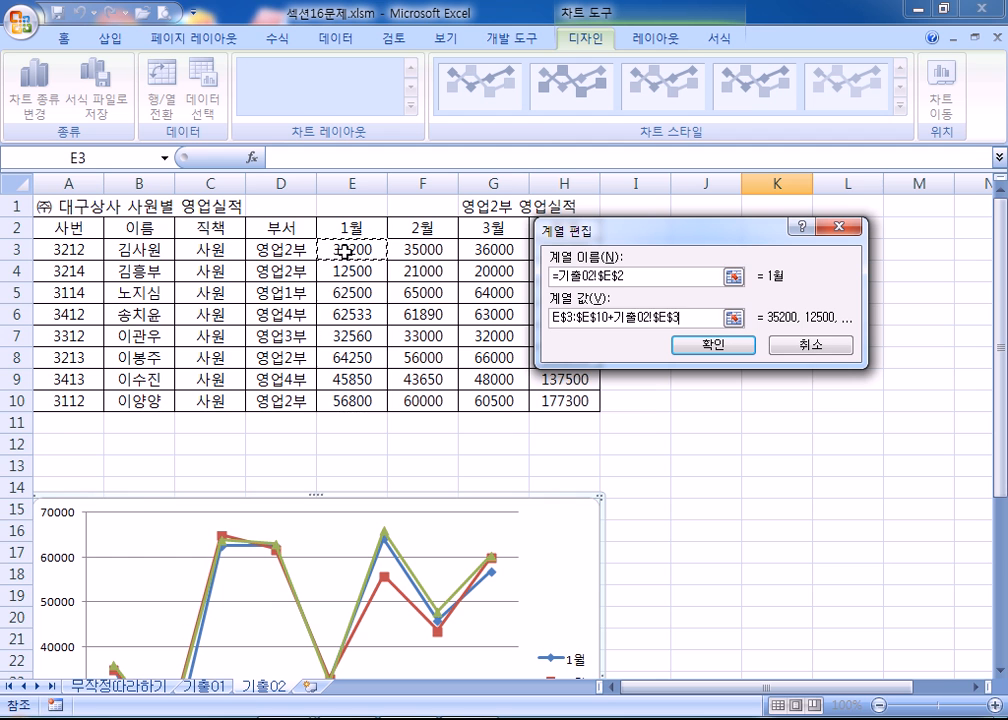
drag(344, 250, 347, 275)
click(452, 437)
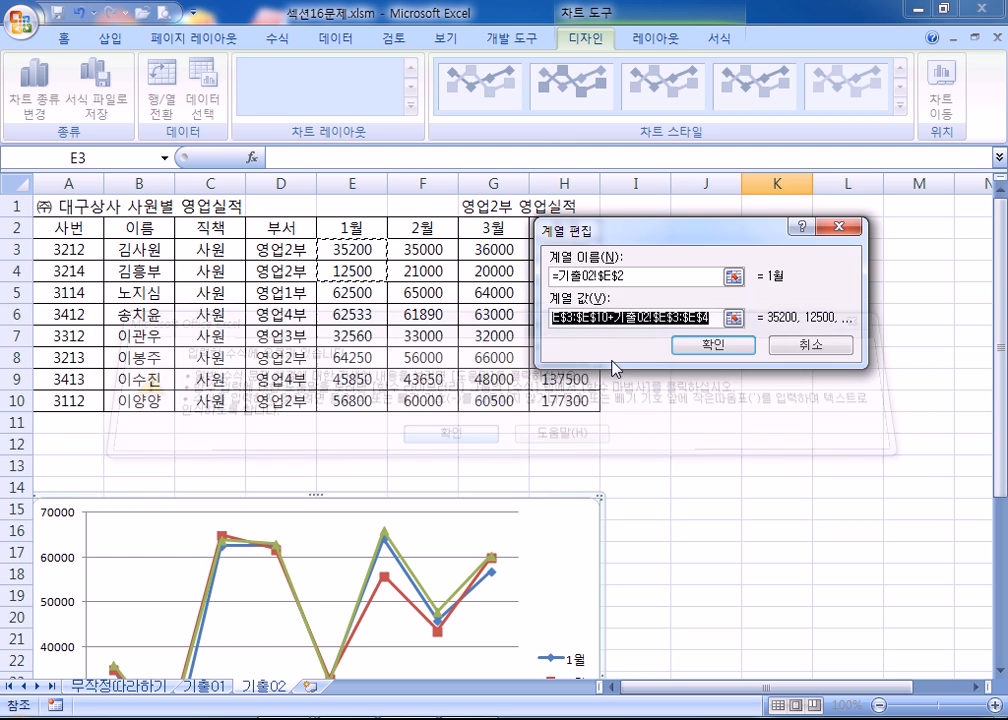
click(352, 250)
drag(352, 250, 355, 276)
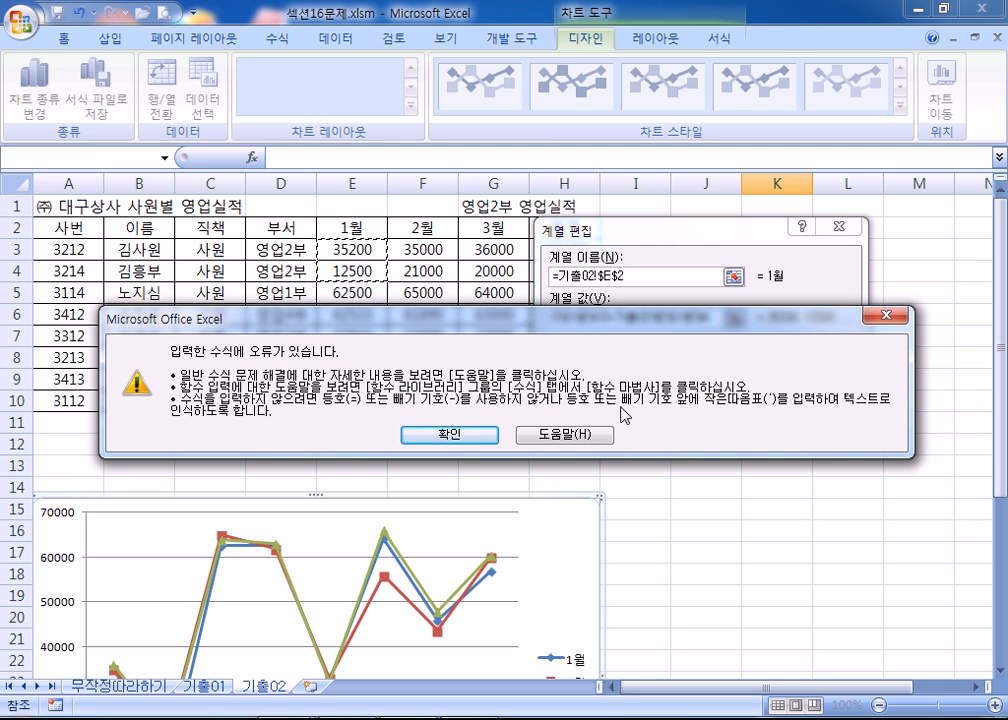
key(Return)
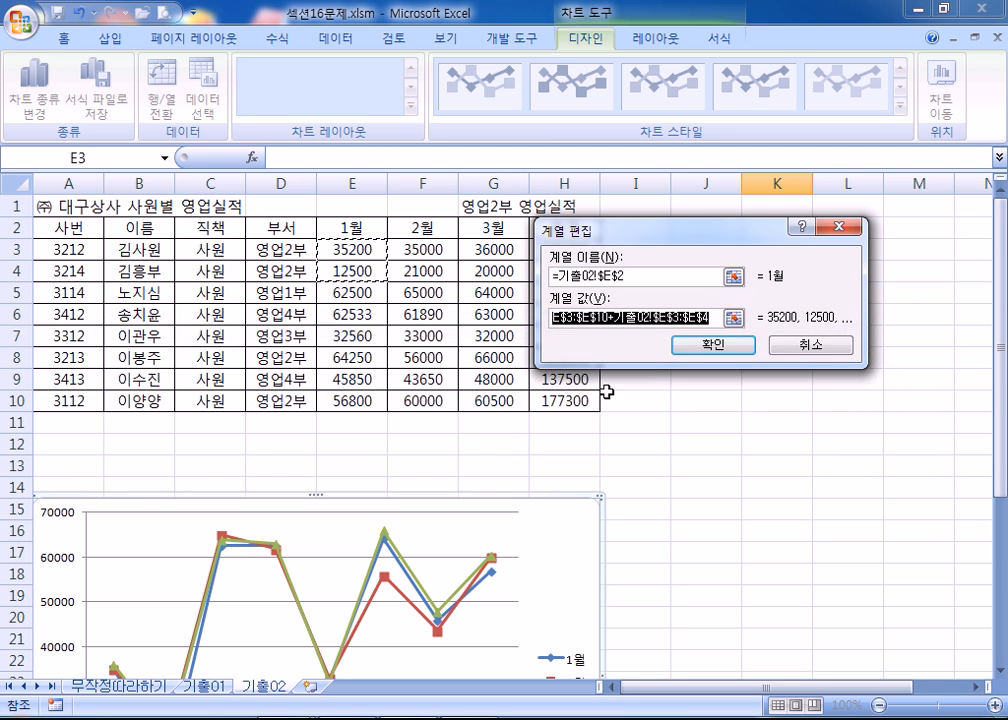
click(712, 344)
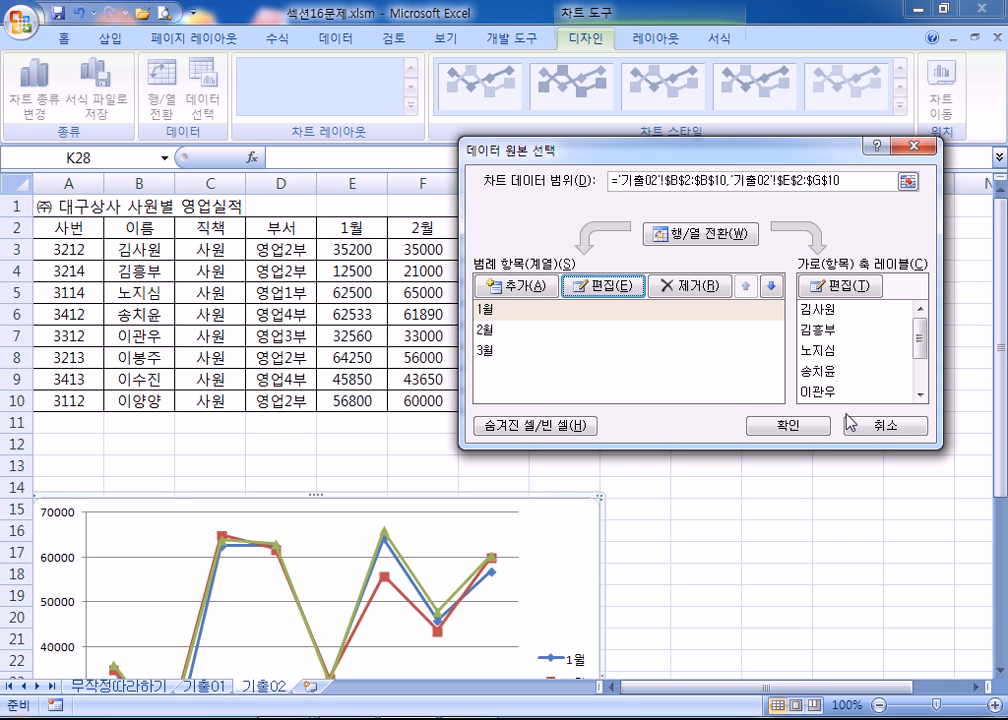
click(782, 424)
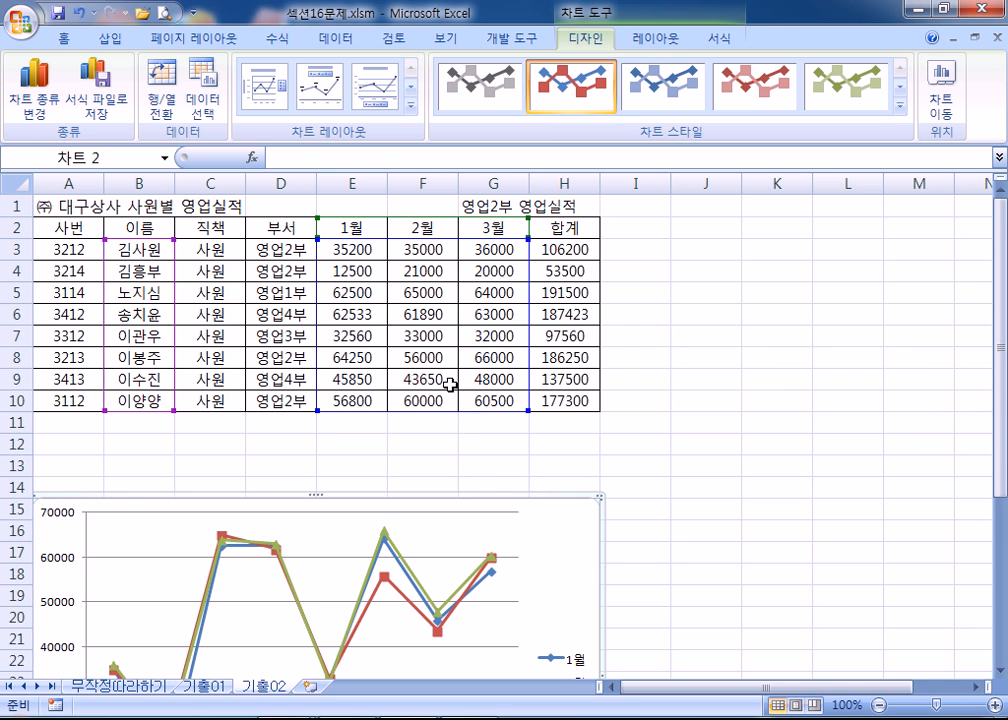
Reopen the line chart's data source and redefine its data range with the name cells B2:B4, B8 and B10
click(213, 106)
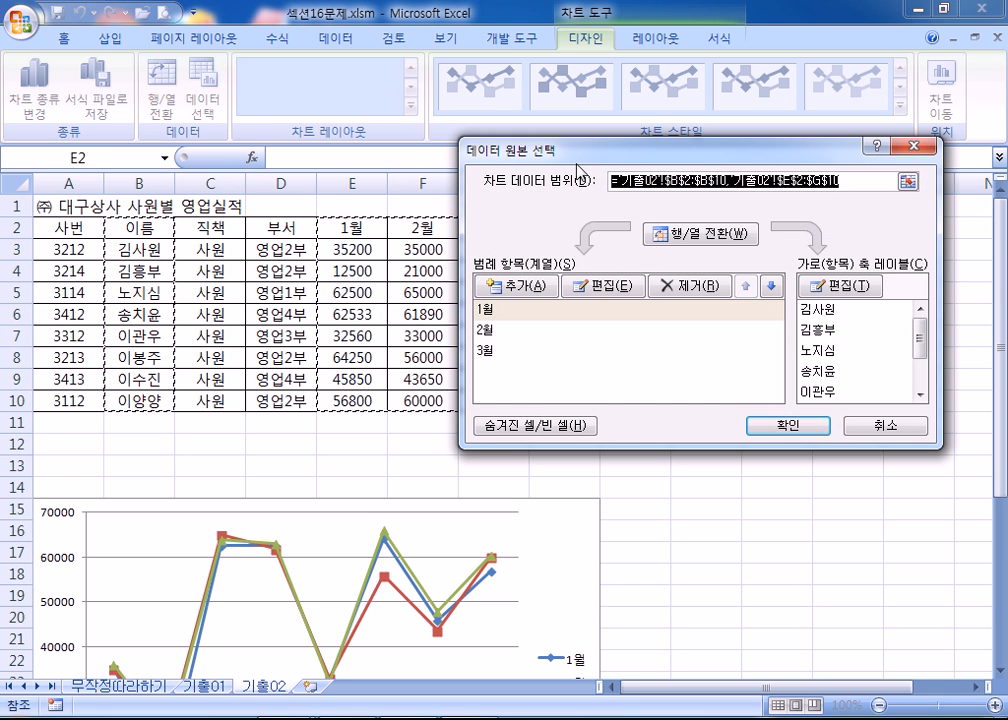
drag(600, 160, 677, 160)
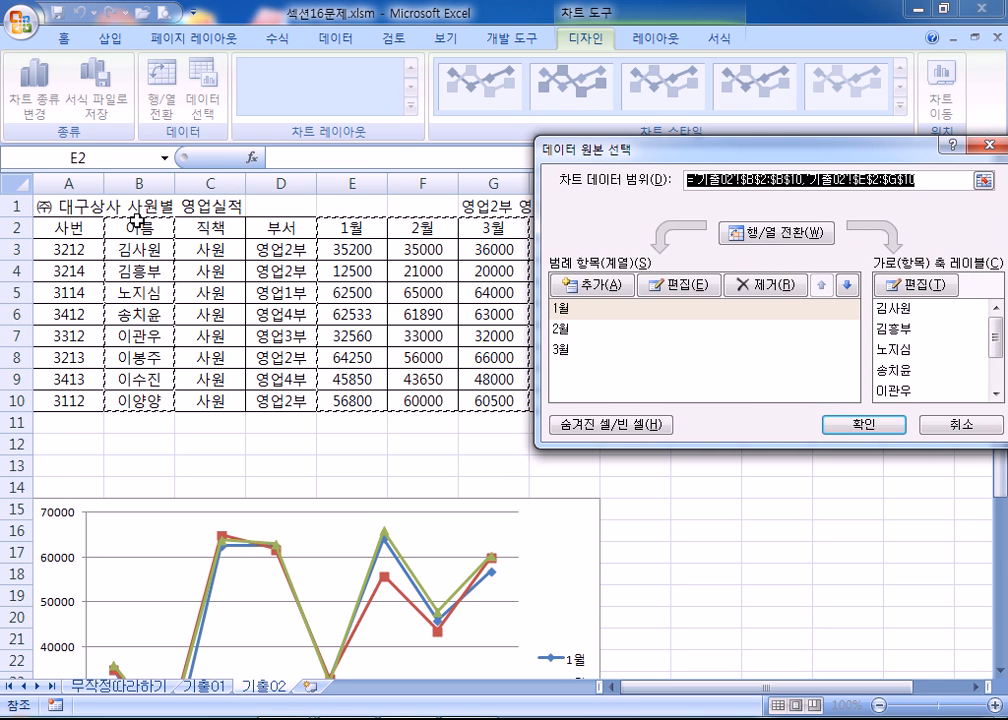
drag(603, 152, 629, 154)
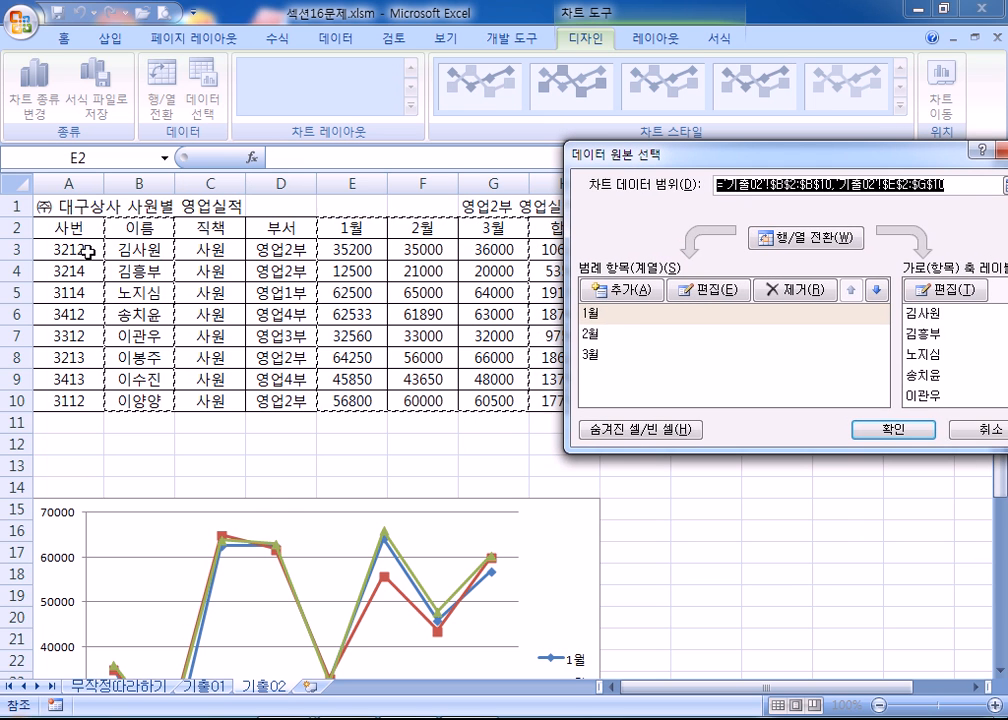
click(140, 228)
drag(140, 228, 137, 278)
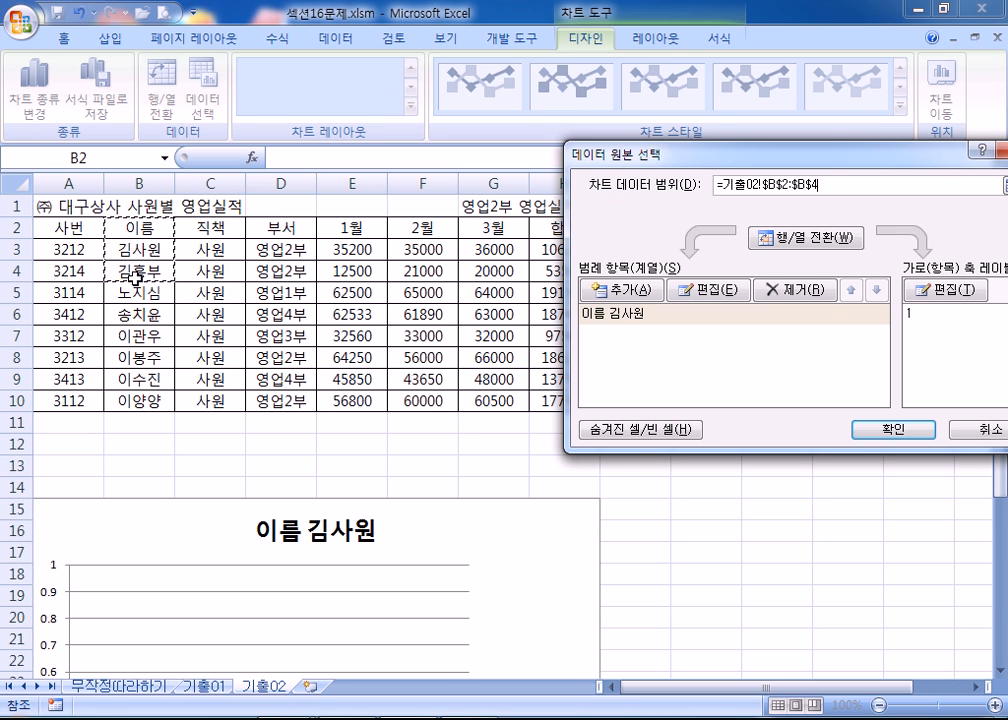
ctrl+click(135, 357)
ctrl+click(135, 400)
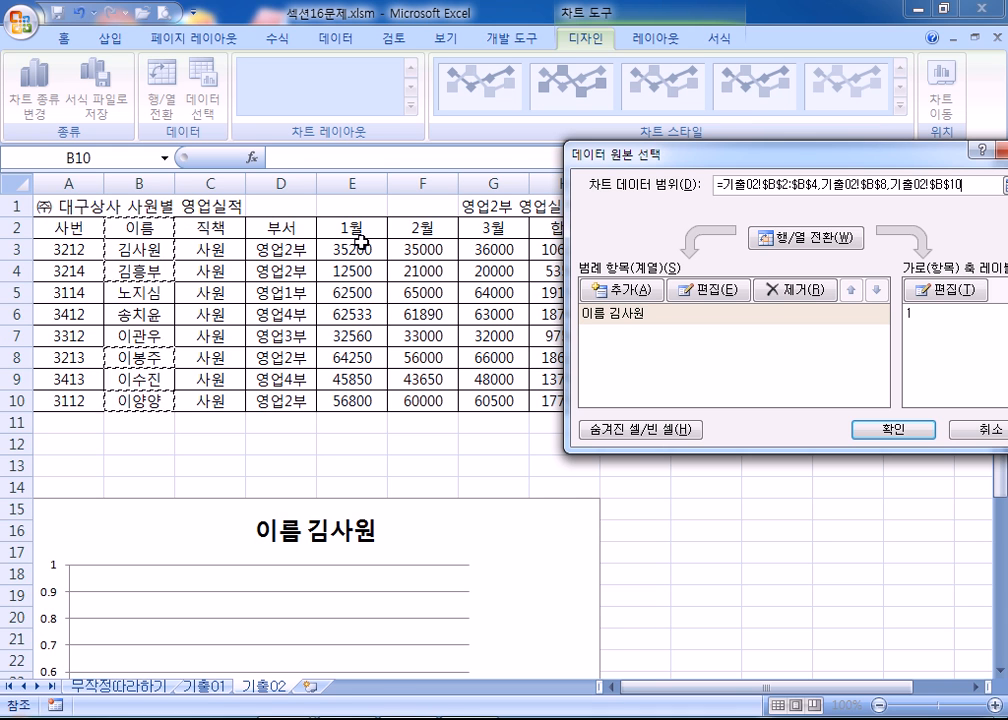
Extend the chart data range with E2:G4, E8:G8 and E10:G10, check the chart, and cancel the data source change
drag(358, 234, 490, 263)
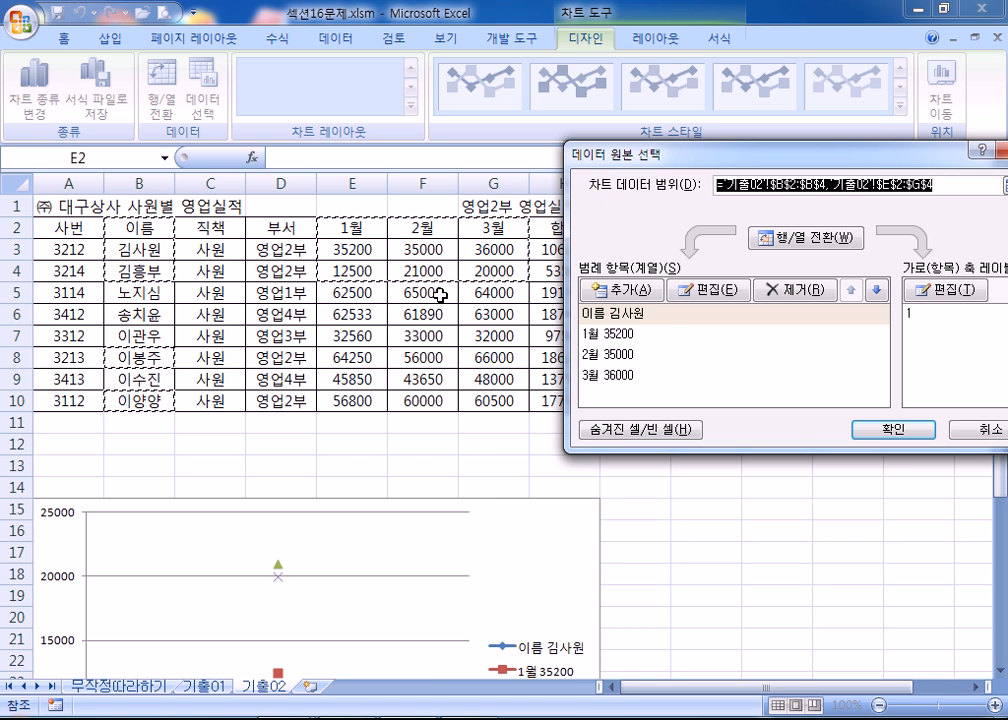
drag(340, 356, 491, 357)
ctrl+click(355, 398)
drag(355, 398, 459, 398)
scroll(180, 403, down, 3)
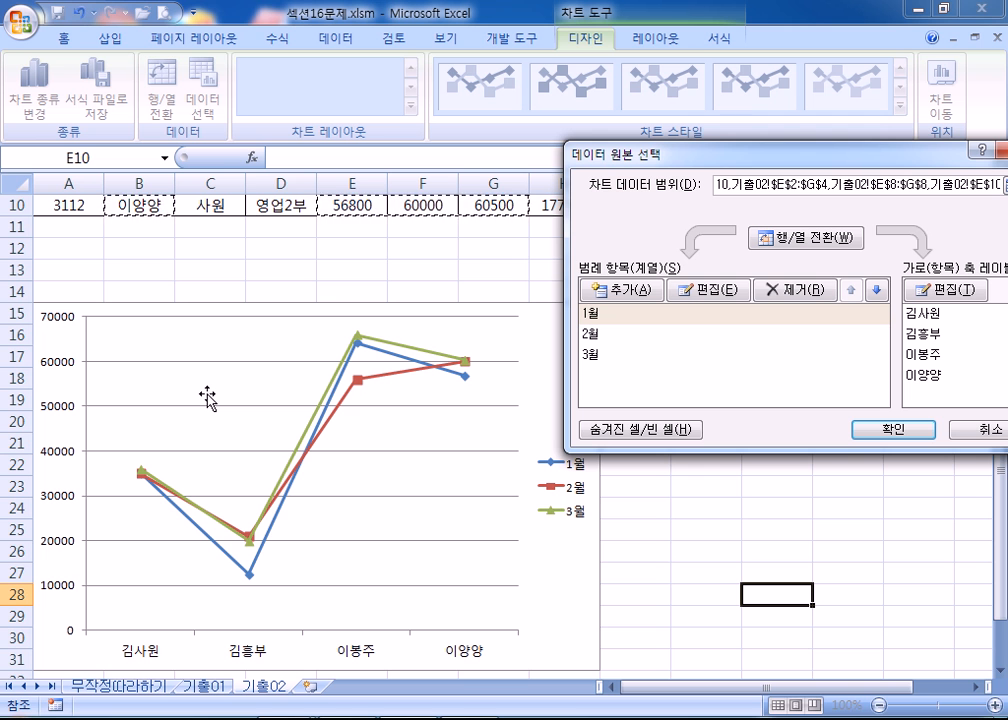
scroll(130, 317, up, 3)
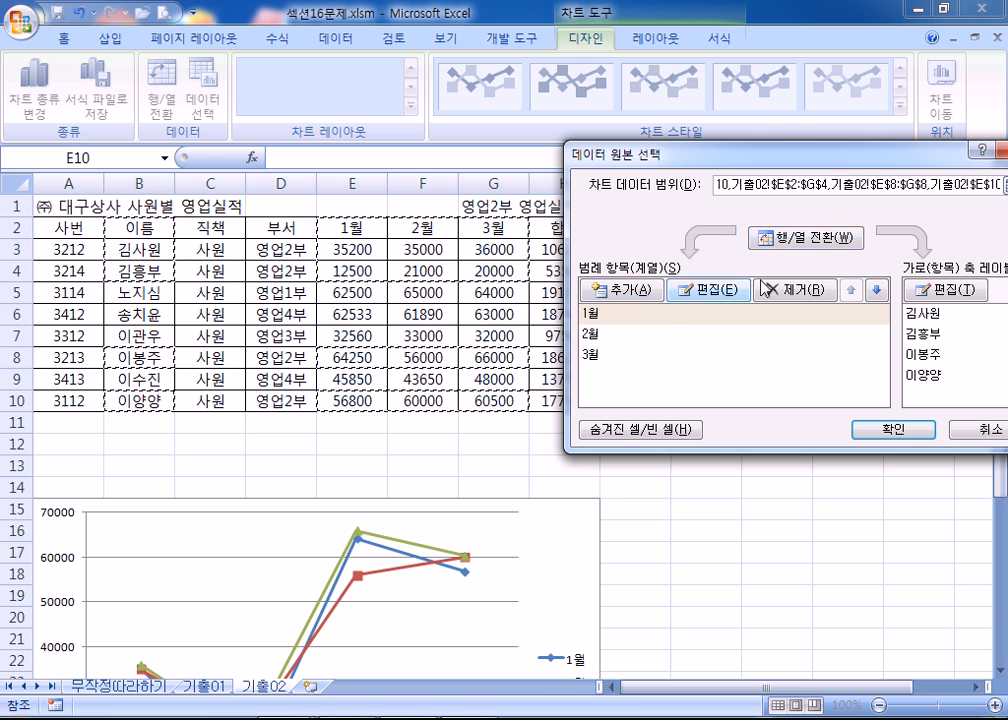
click(975, 430)
Fill the headers, names and 1월–3월 figures of the 영업2부 staff yellow: B2:B4, B8, B10, E2:G4, E8:G8 and E10:G10
scroll(168, 350, down, 4)
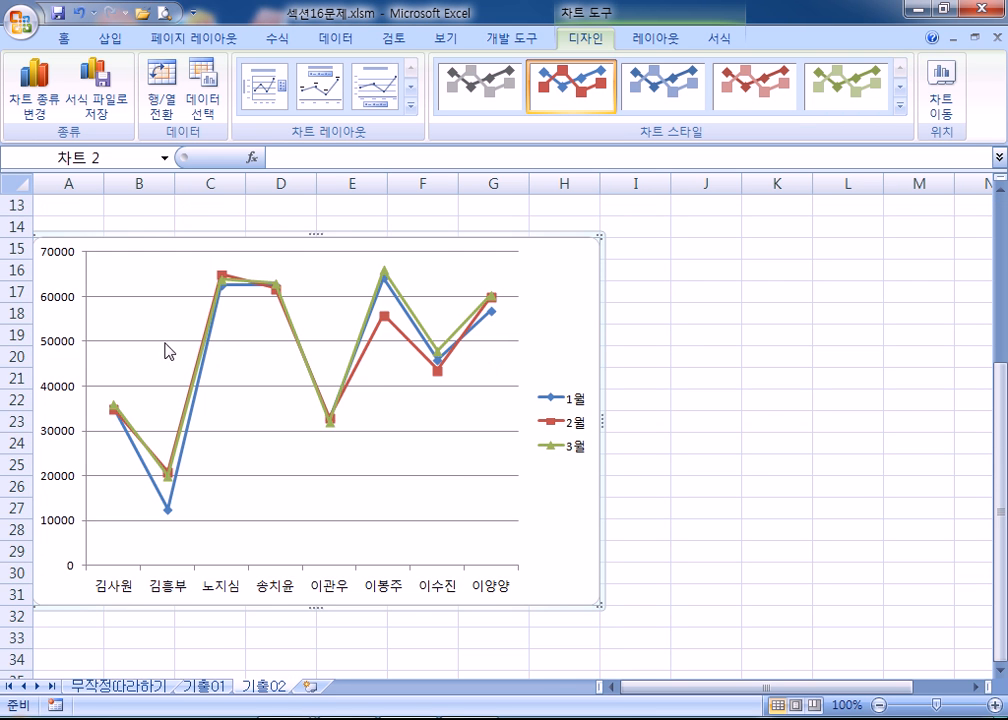
scroll(304, 385, up, 3)
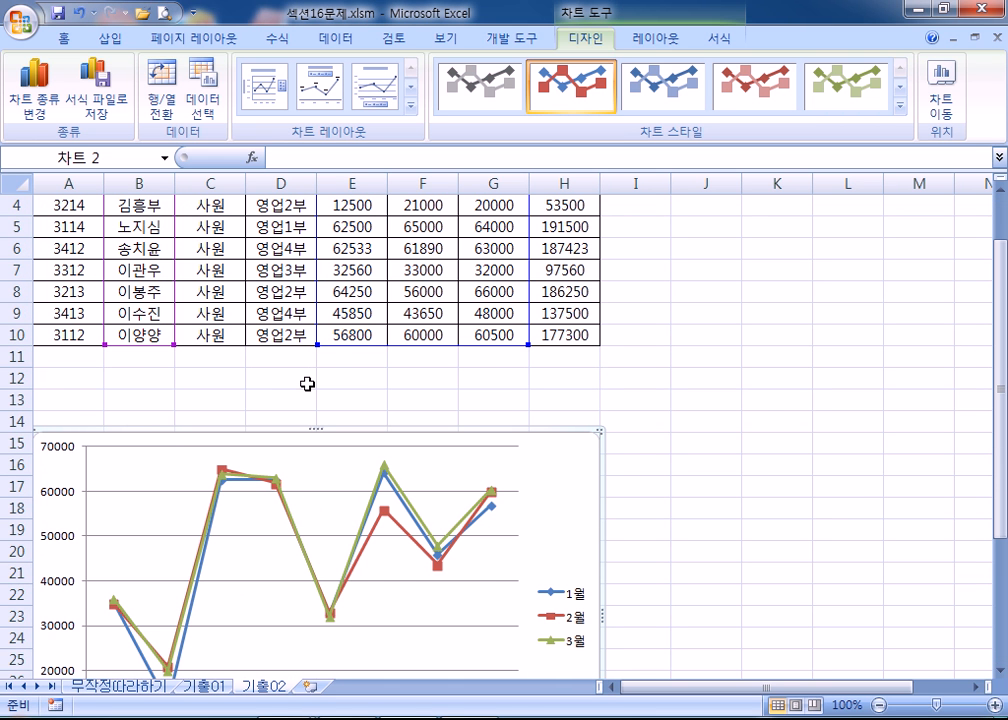
scroll(308, 384, up, 1)
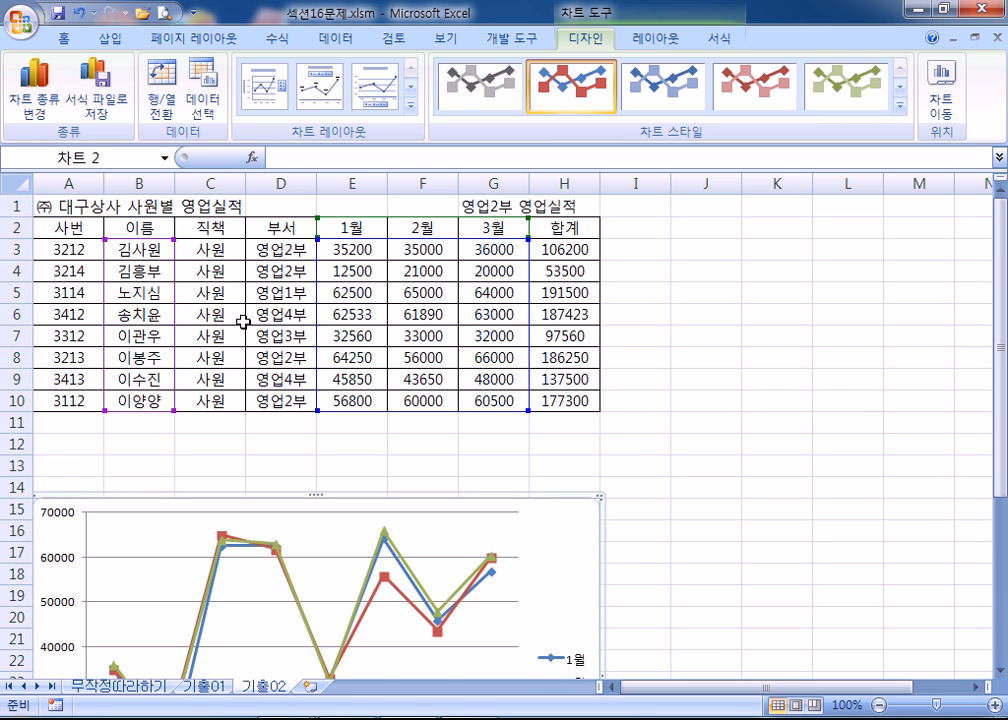
click(289, 249)
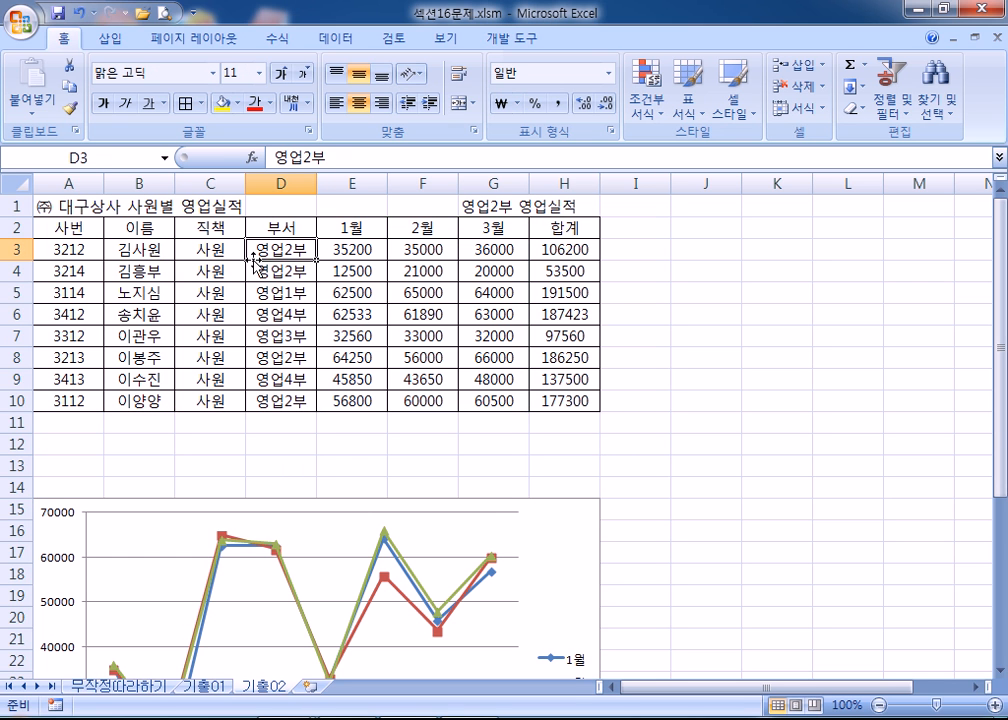
drag(144, 226, 152, 277)
ctrl+click(141, 357)
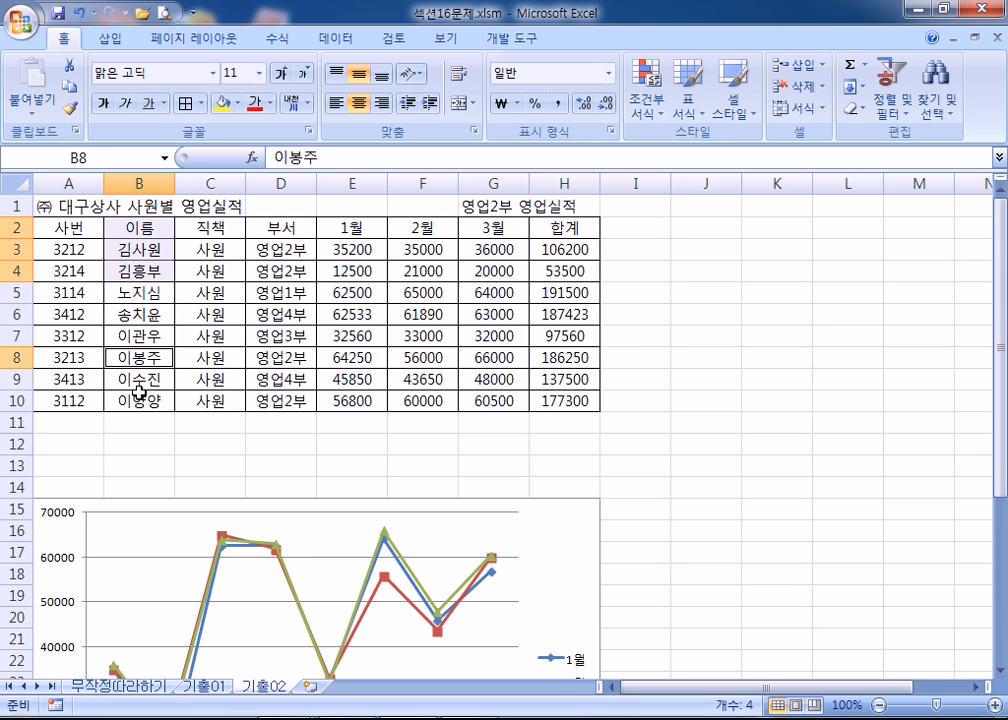
ctrl+click(137, 403)
drag(355, 226, 461, 277)
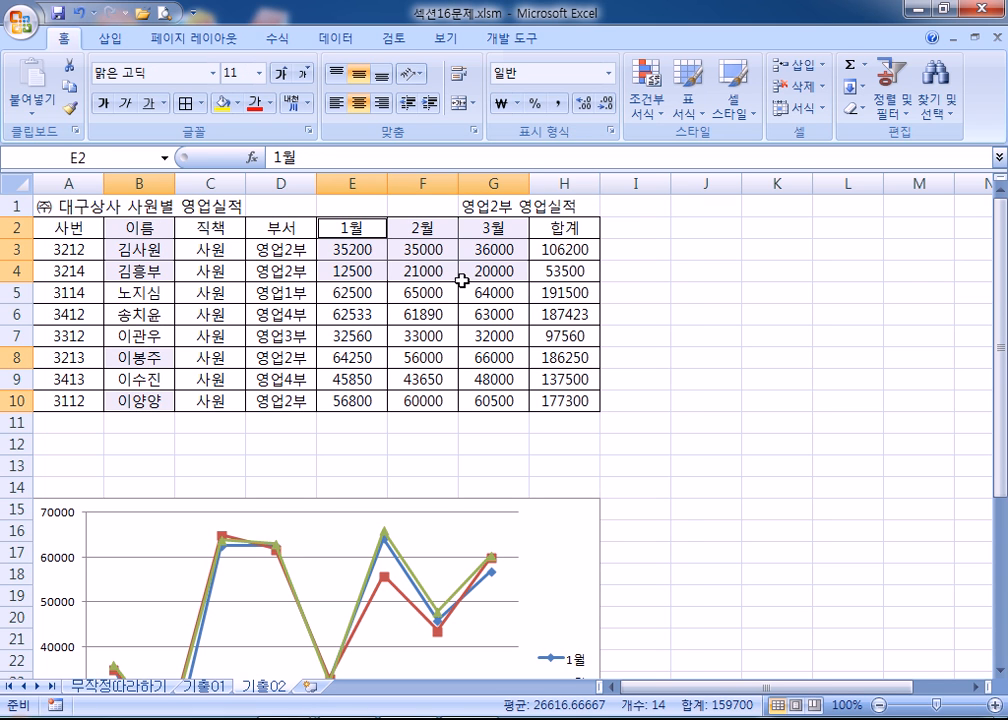
ctrl+click(376, 357)
drag(338, 402, 478, 402)
click(224, 103)
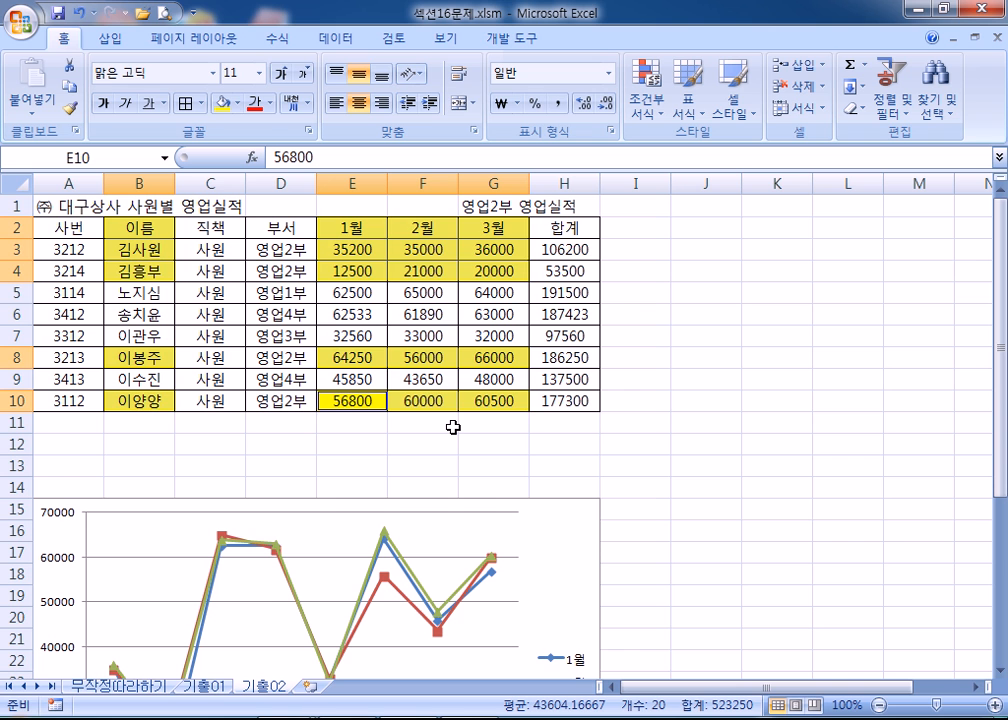
Reopen the line chart's data source and redefine its data range with the name cells B2:B4, B8 and B10
scroll(621, 349, down, 3)
click(578, 342)
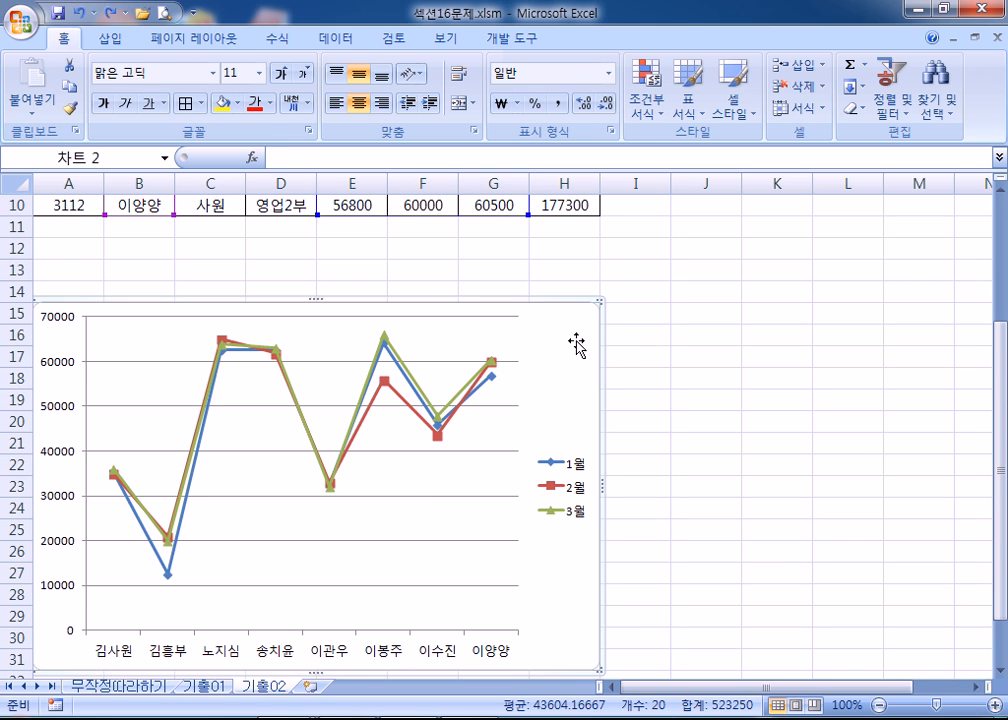
click(203, 100)
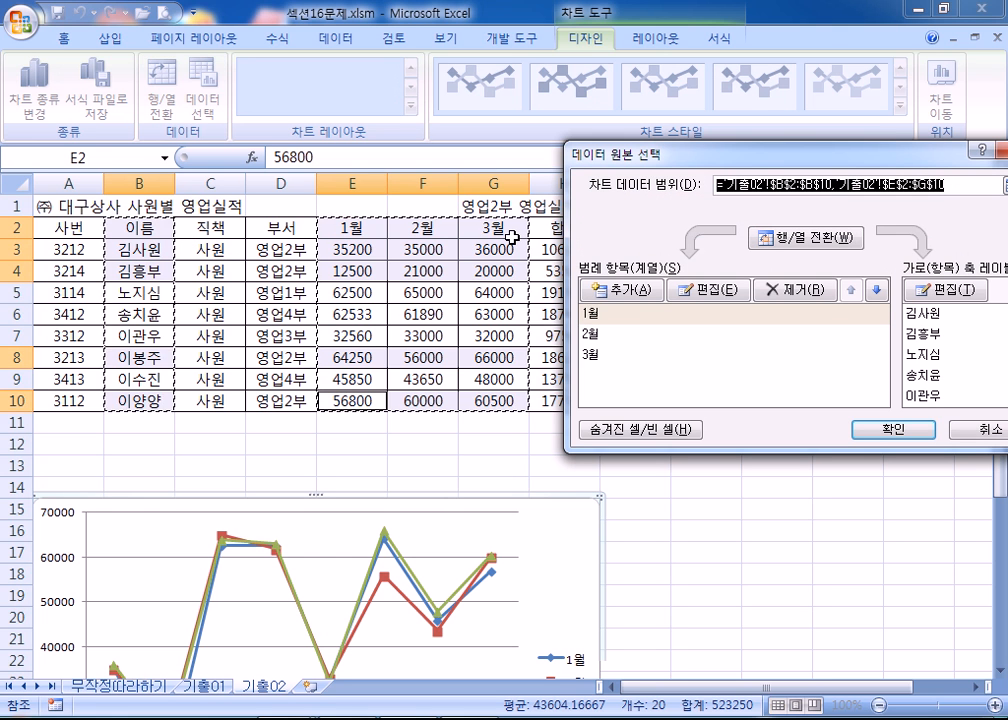
drag(151, 227, 153, 269)
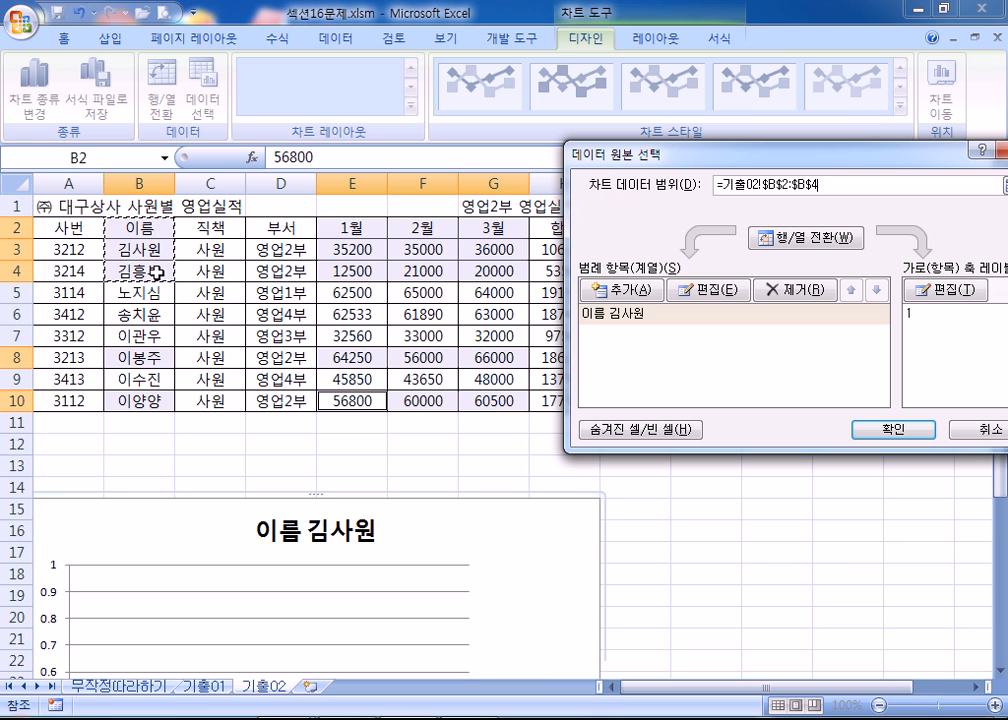
ctrl+click(140, 353)
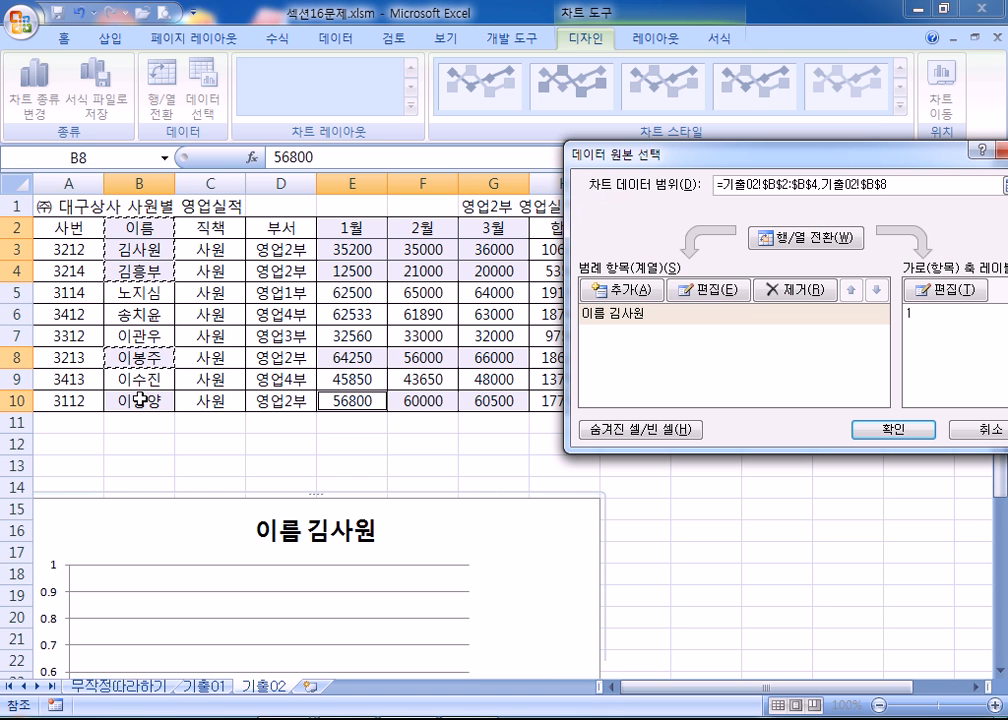
ctrl+click(133, 400)
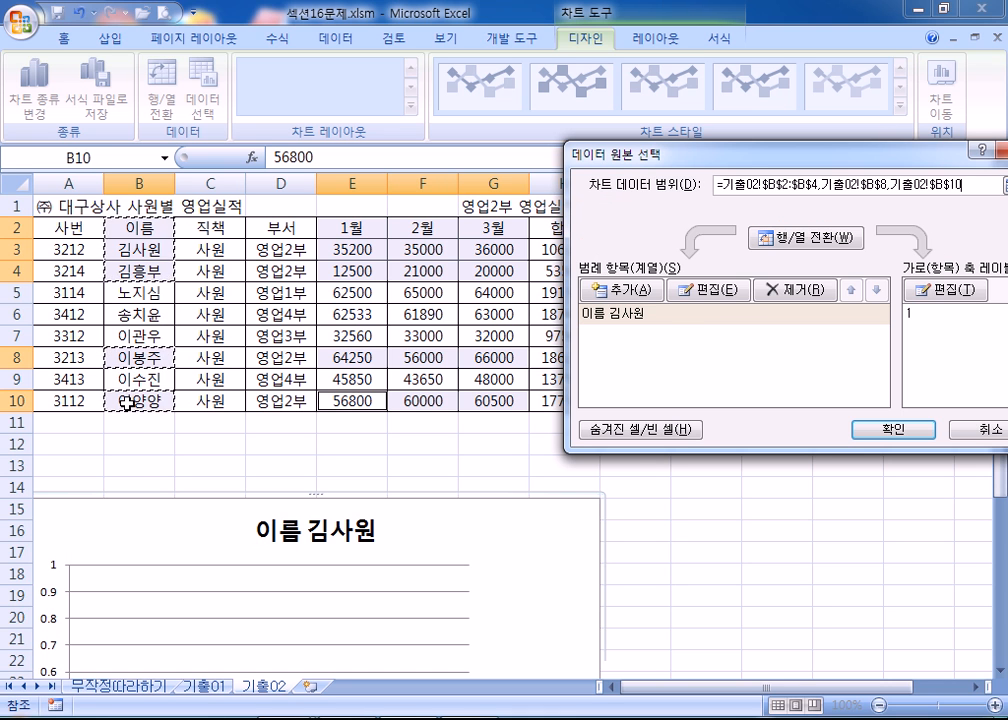
Add E2:G4, E8:G8 and E10:G10 to the chart data range, apply the new data source, and review the chart
drag(344, 226, 482, 278)
drag(333, 353, 486, 353)
drag(331, 401, 513, 402)
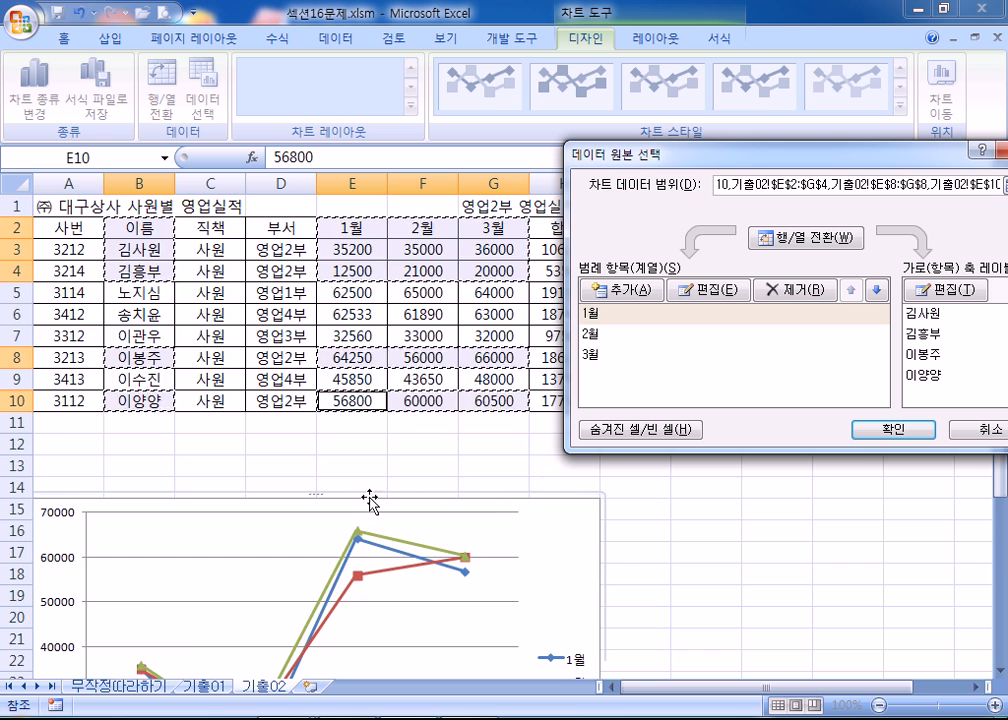
scroll(371, 497, down, 3)
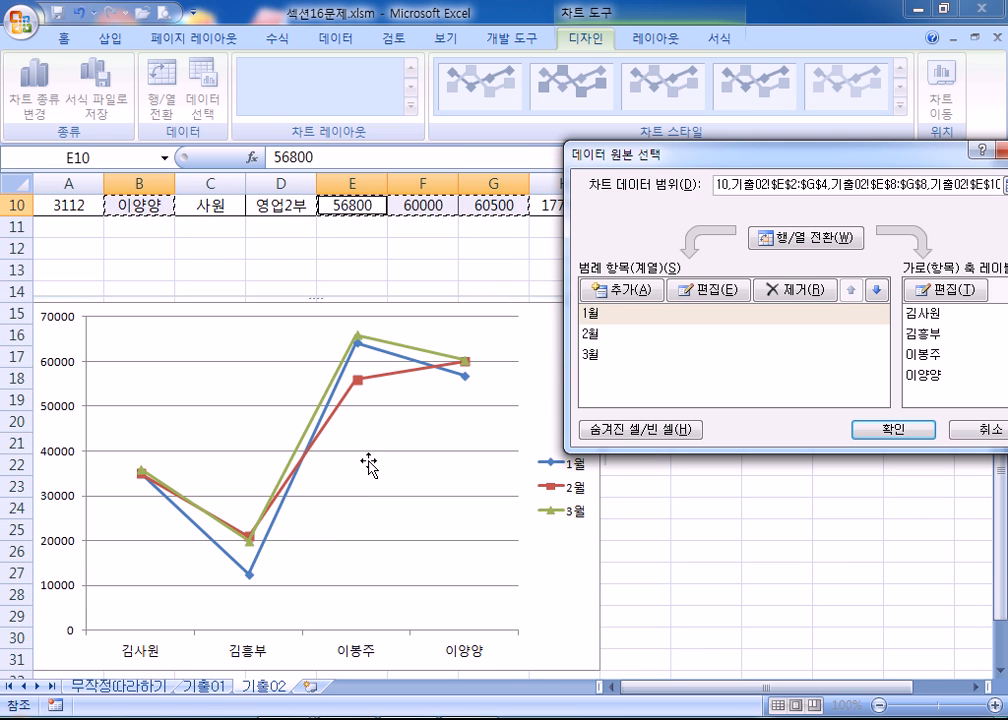
scroll(368, 463, up, 2)
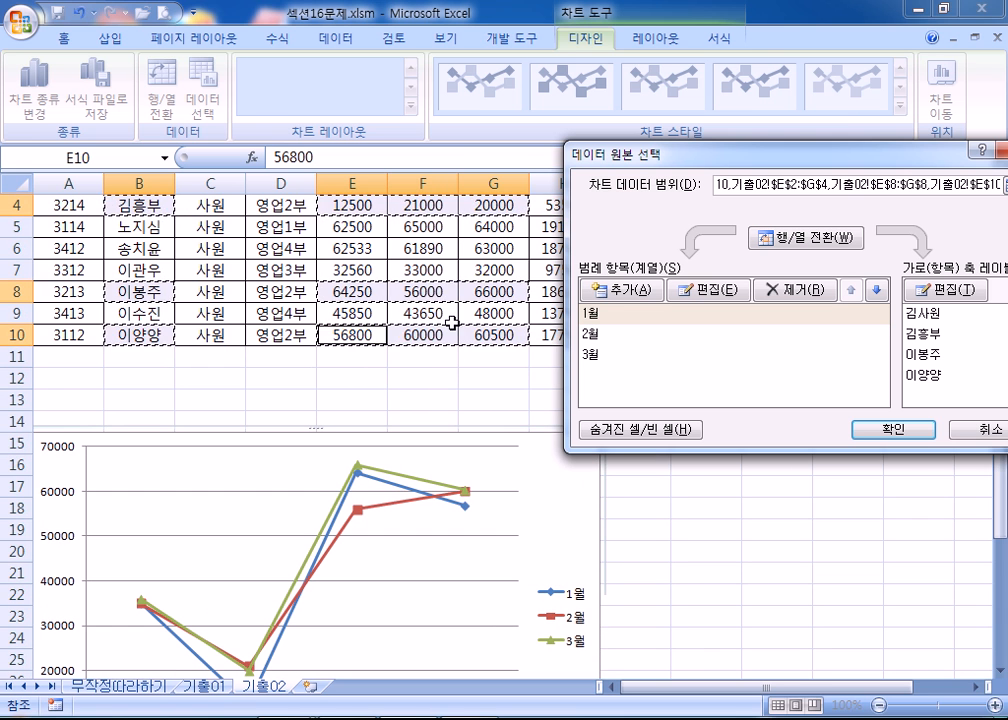
scroll(432, 458, down, 2)
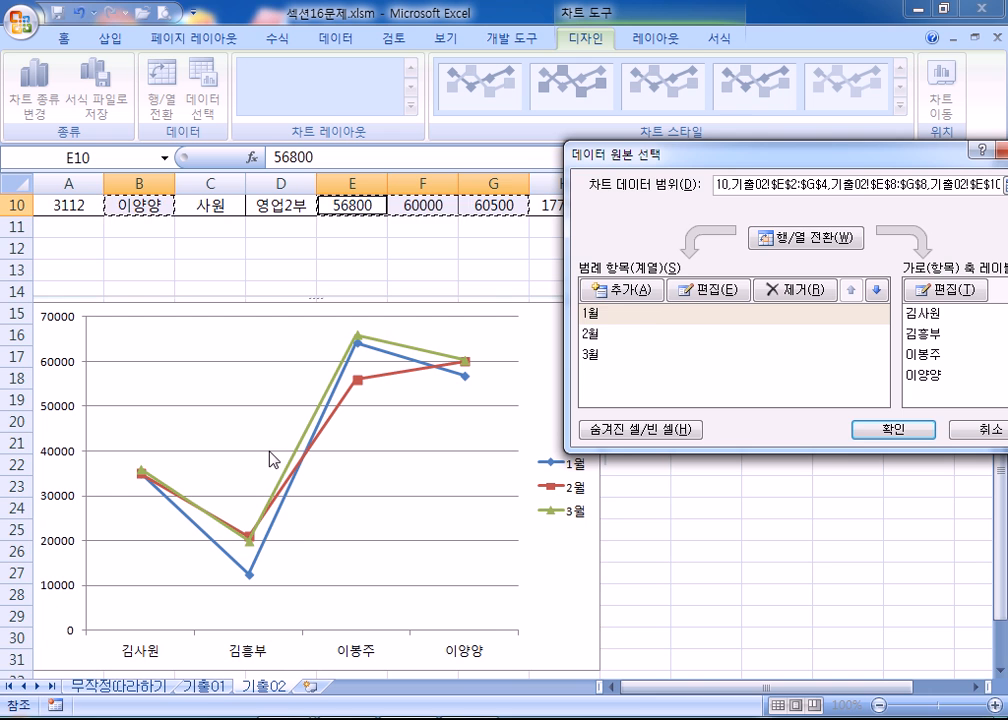
click(893, 430)
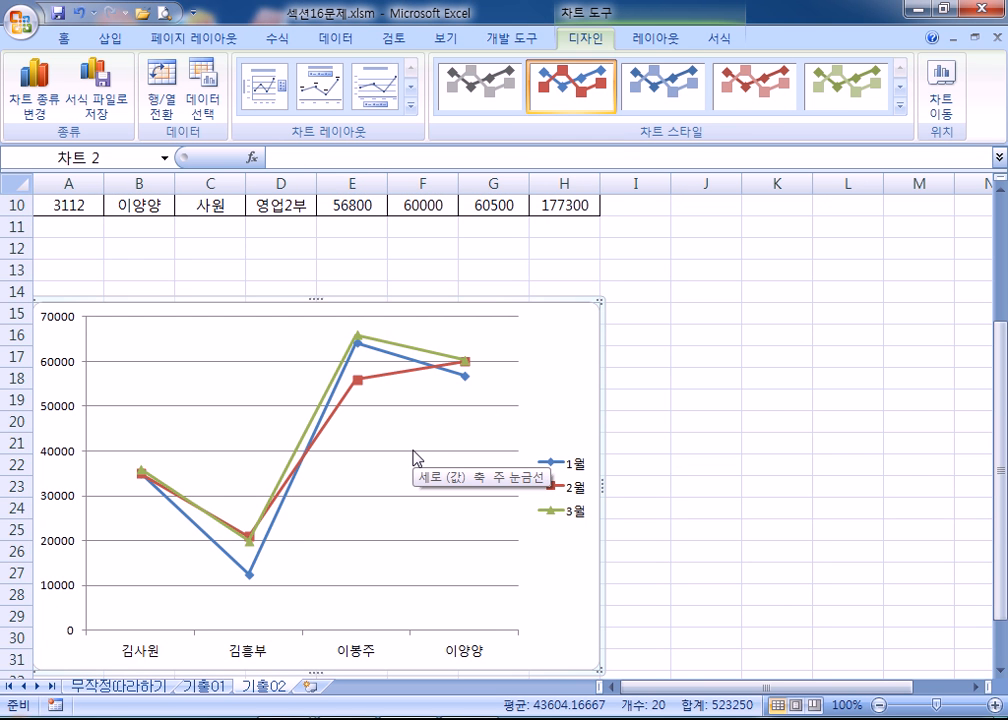
scroll(414, 452, down, 2)
scroll(414, 452, up, 2)
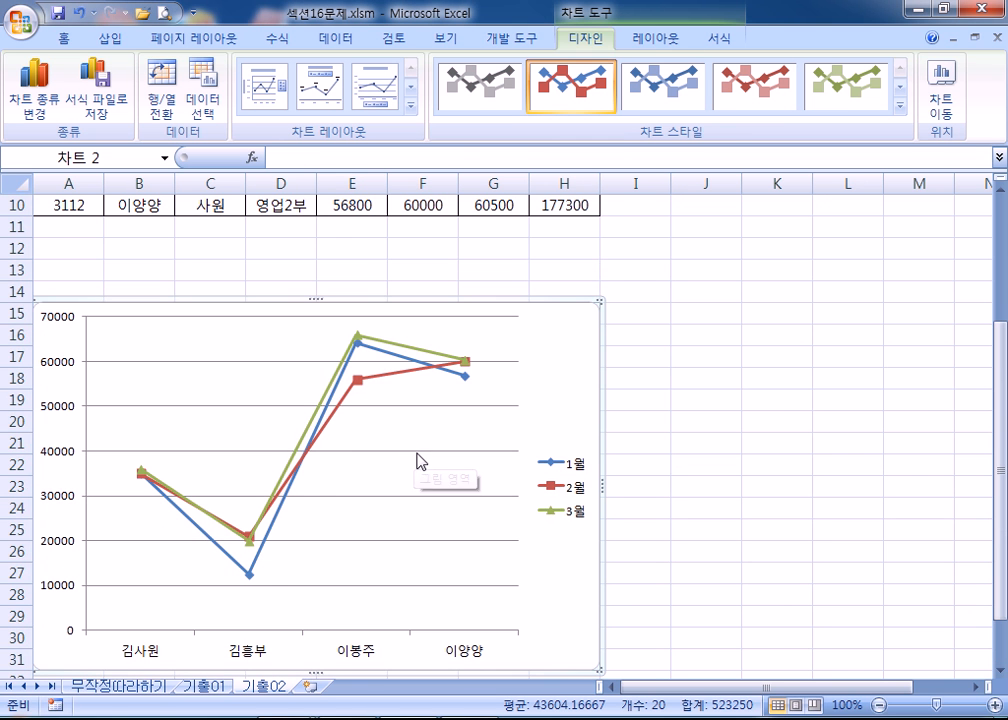
scroll(417, 460, up, 1)
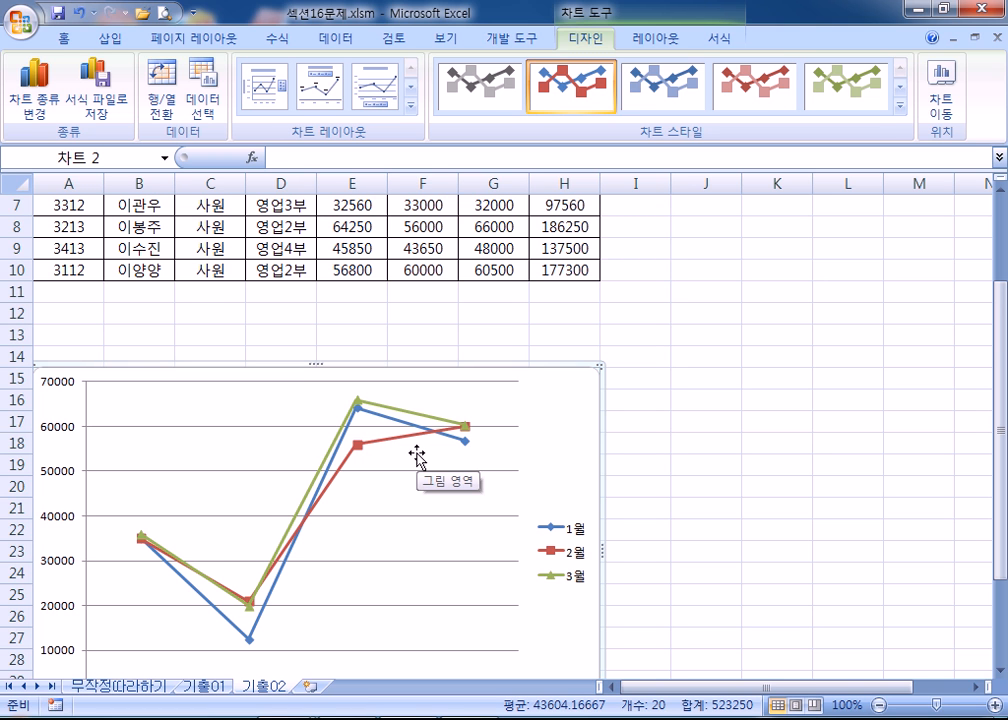
scroll(395, 397, up, 2)
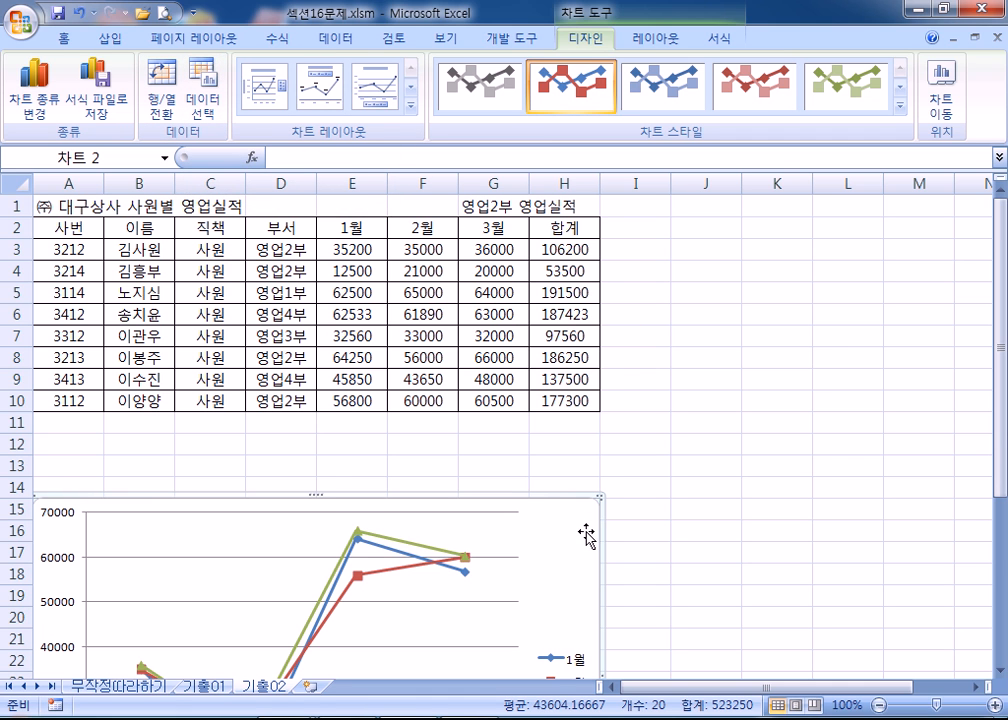
Add a chart title above the line chart reading 영업2부 영업실적
scroll(612, 447, down, 2)
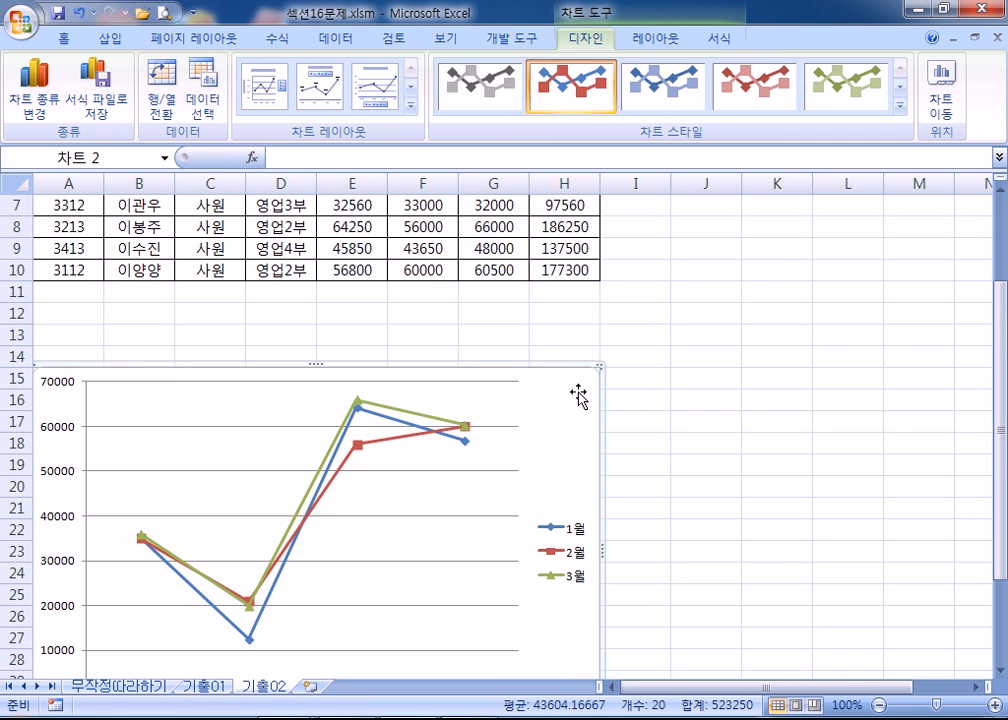
click(648, 40)
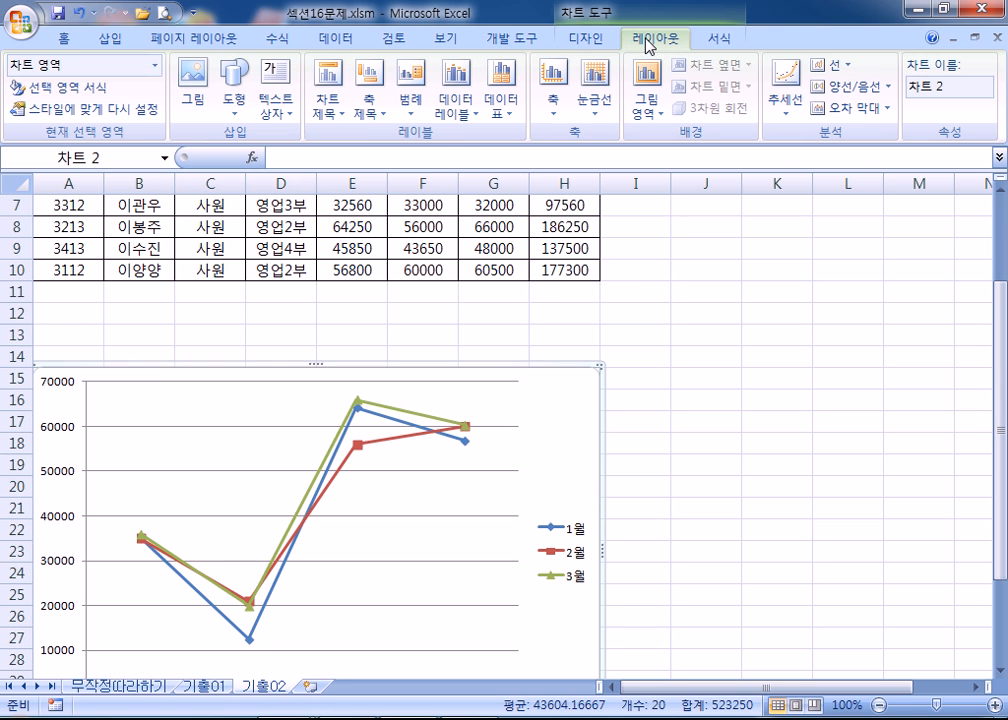
click(328, 110)
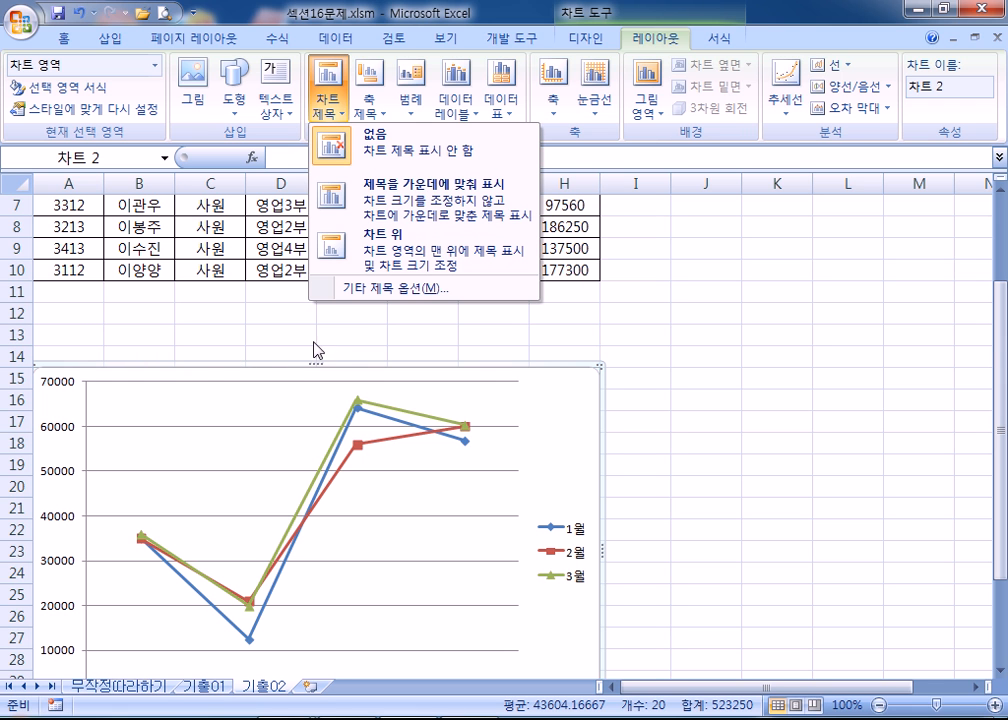
scroll(343, 346, up, 2)
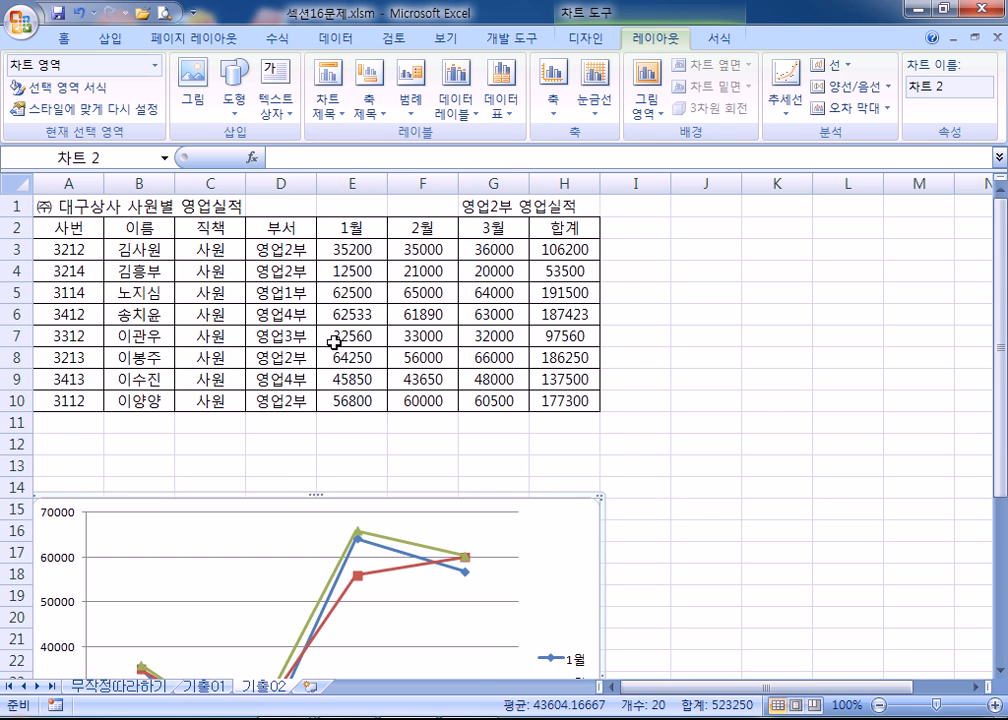
scroll(334, 342, down, 3)
click(328, 110)
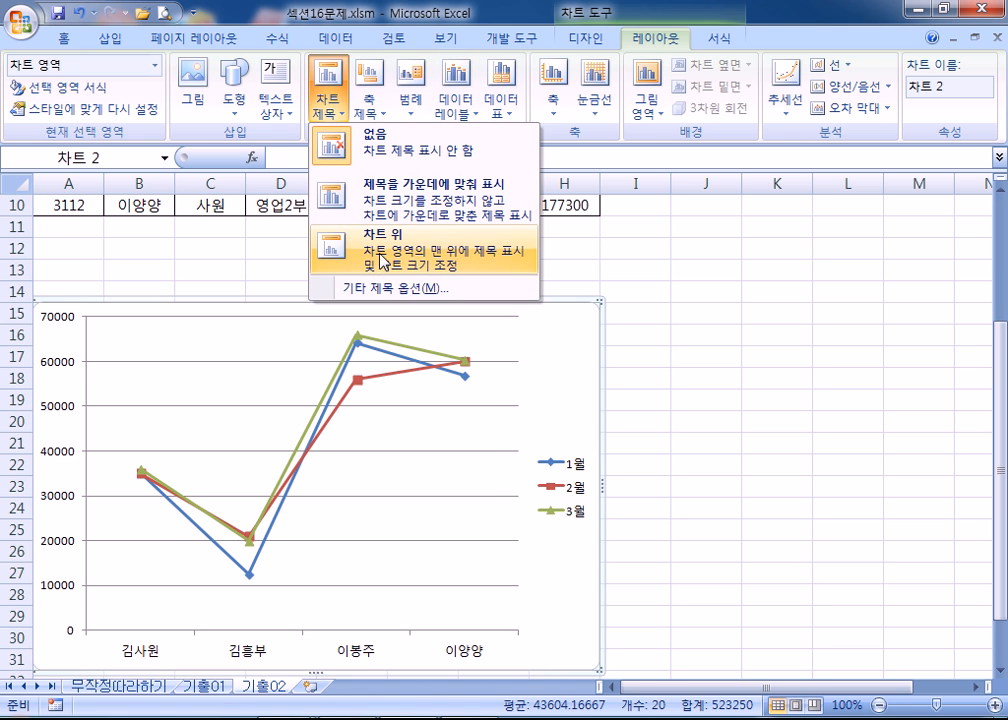
click(385, 263)
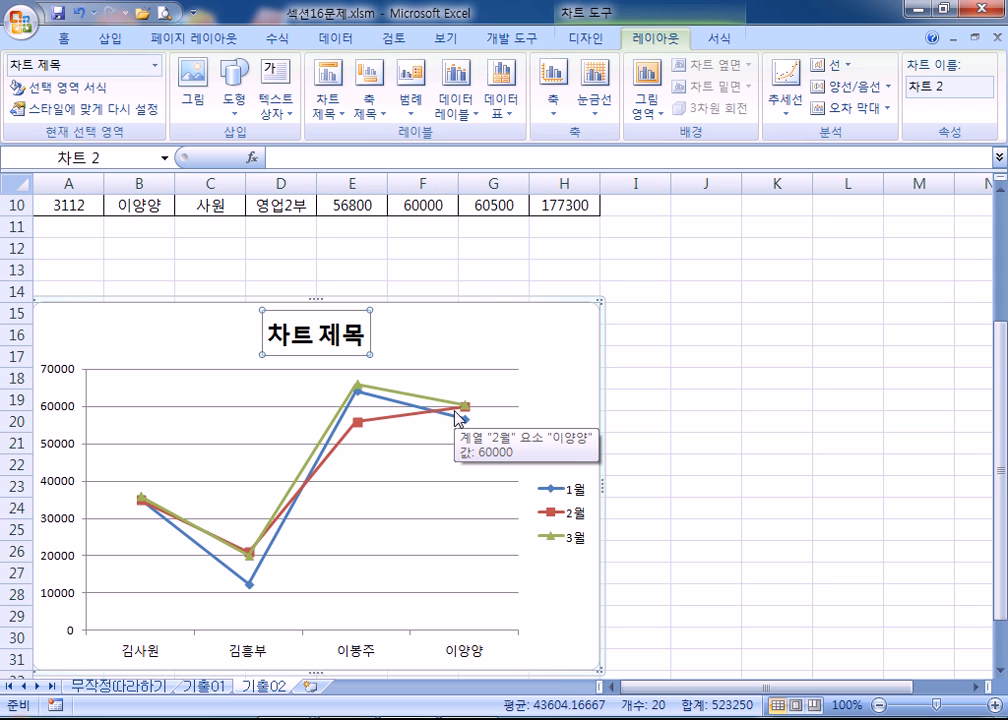
text(영업2부 영업실)
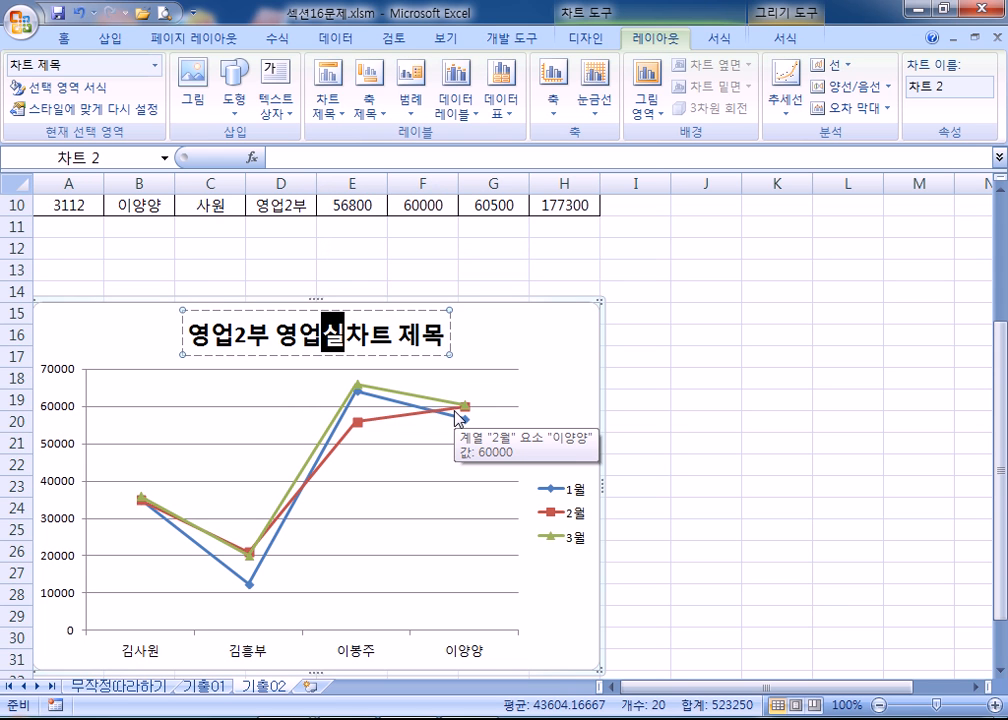
text(적)
key(Delete)
key(Delete)
key(Delete)
key(Delete)
key(Delete)
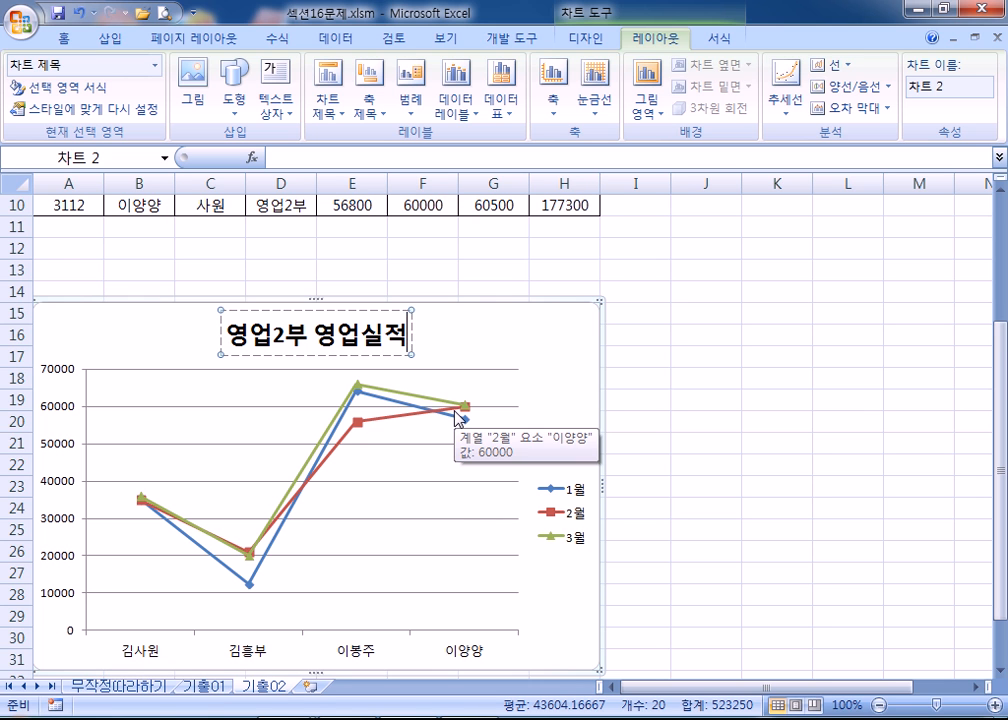
click(580, 367)
Add a primary horizontal axis title below the axis reading 이름
scroll(454, 522, down, 3)
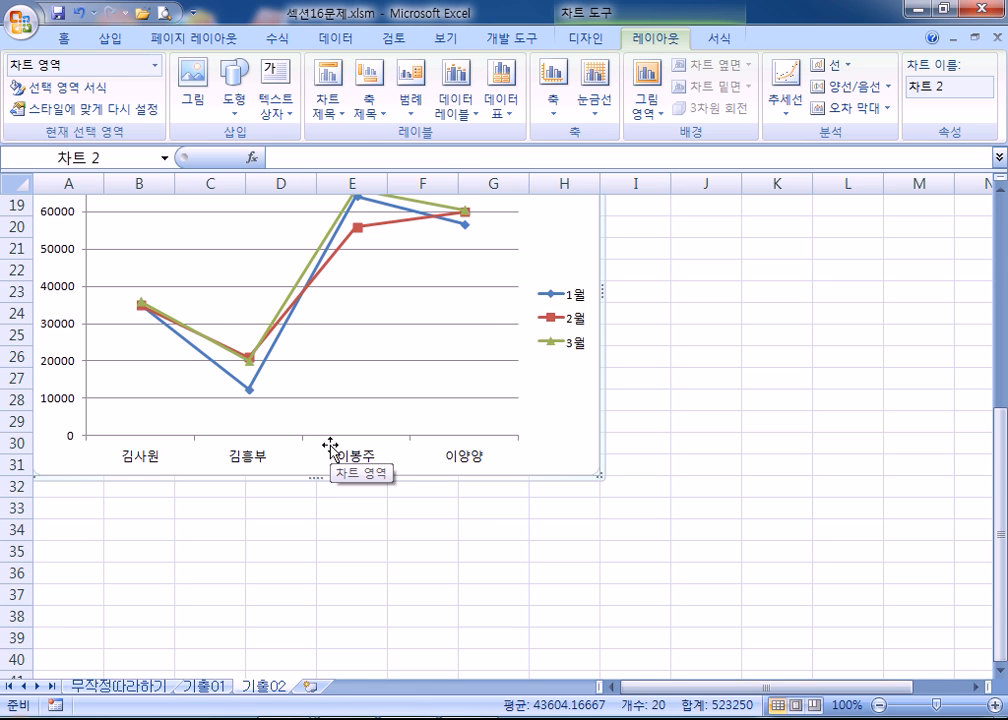
click(369, 100)
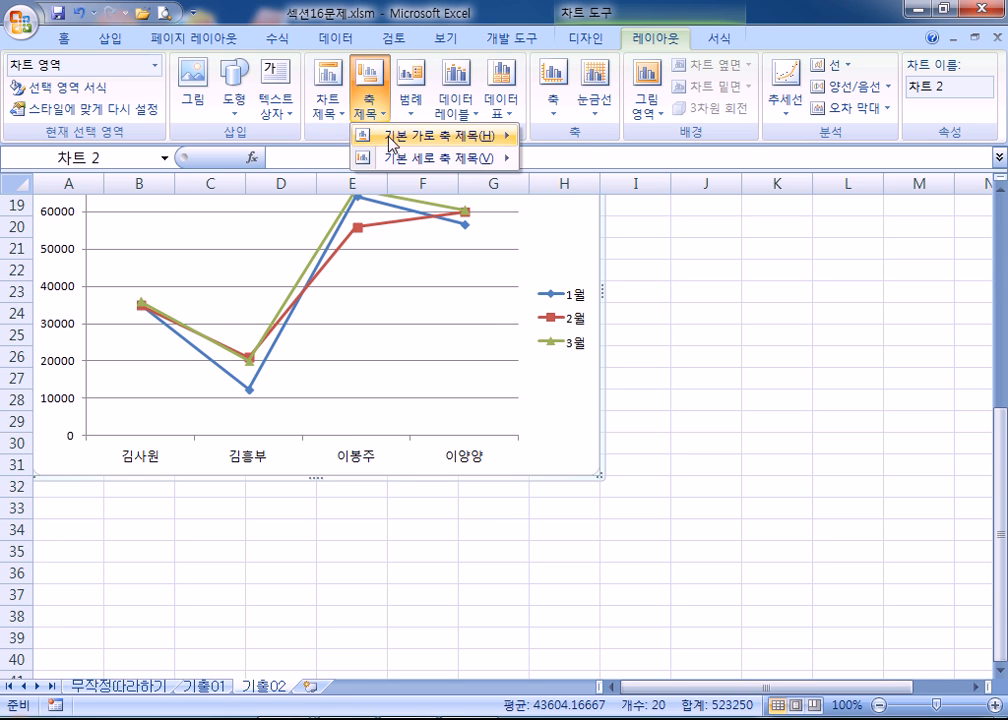
mouse_move(402, 141)
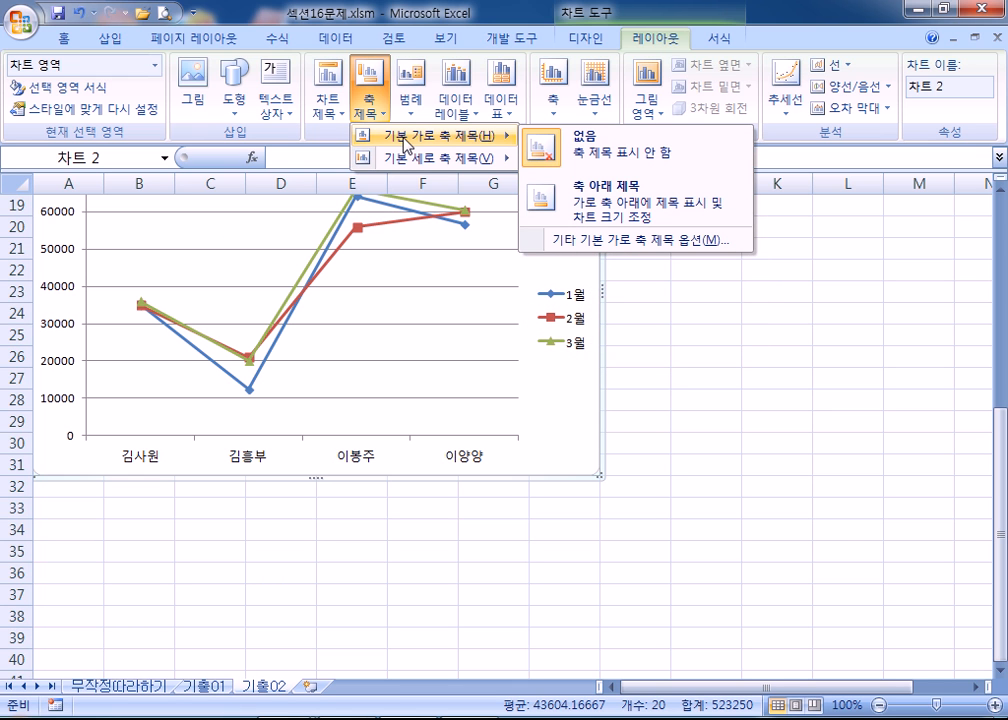
click(609, 203)
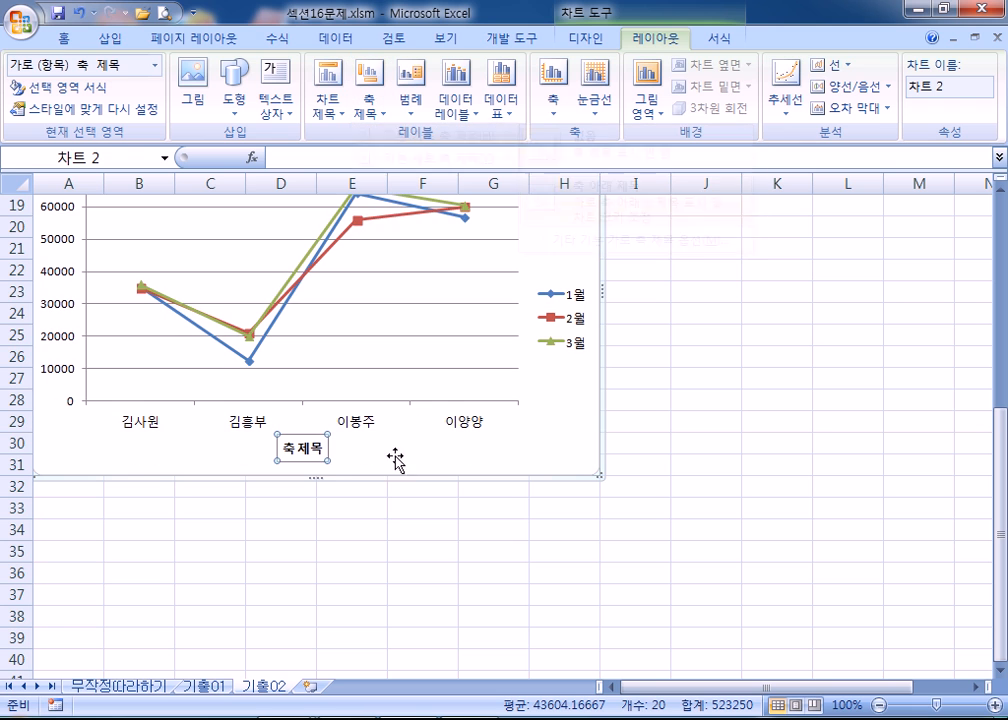
click(328, 462)
text(아름)
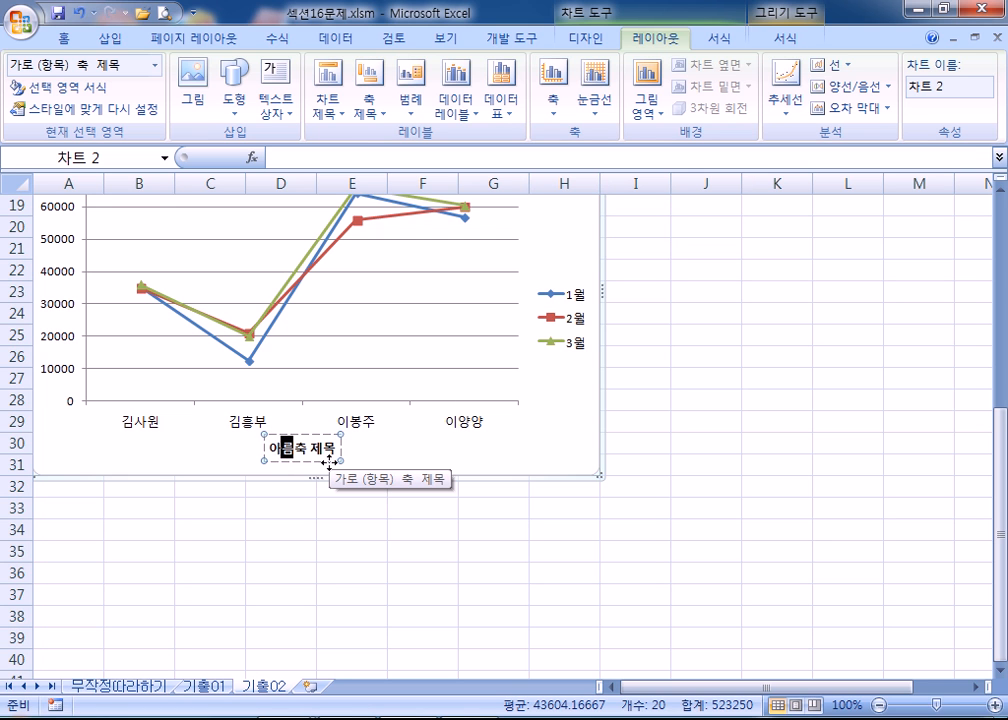
key(Delete)
key(Delete)
key(Delete)
key(Delete)
key(BackSpace)
key(BackSpace)
text(이름)
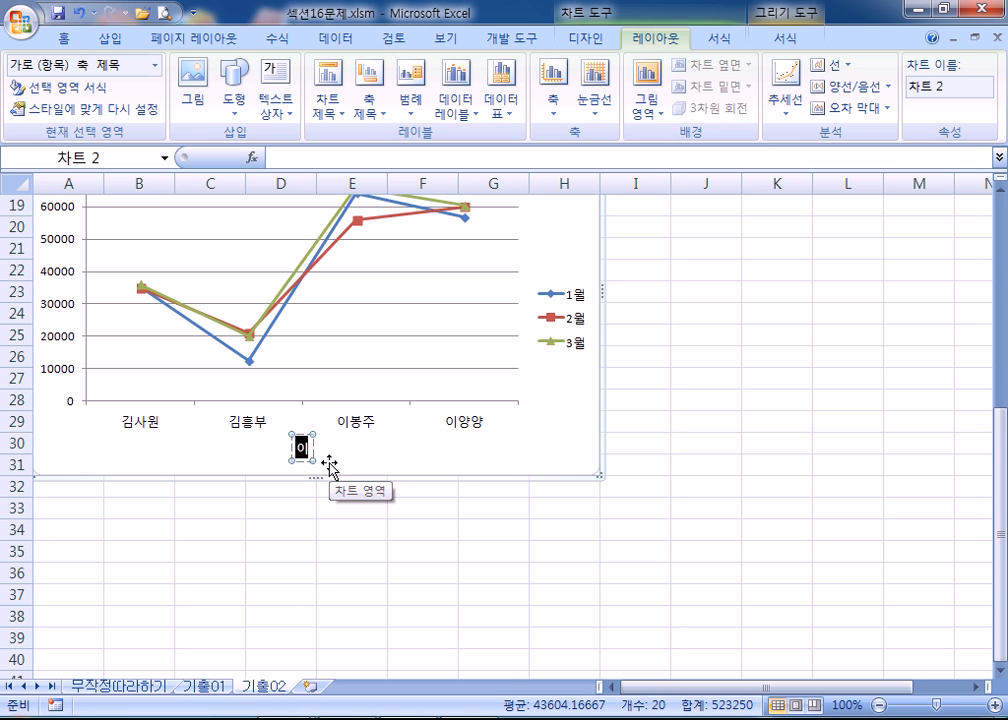
click(441, 448)
Compare the chart title with cell G1, and replace the title text with 제목
scroll(420, 460, up, 6)
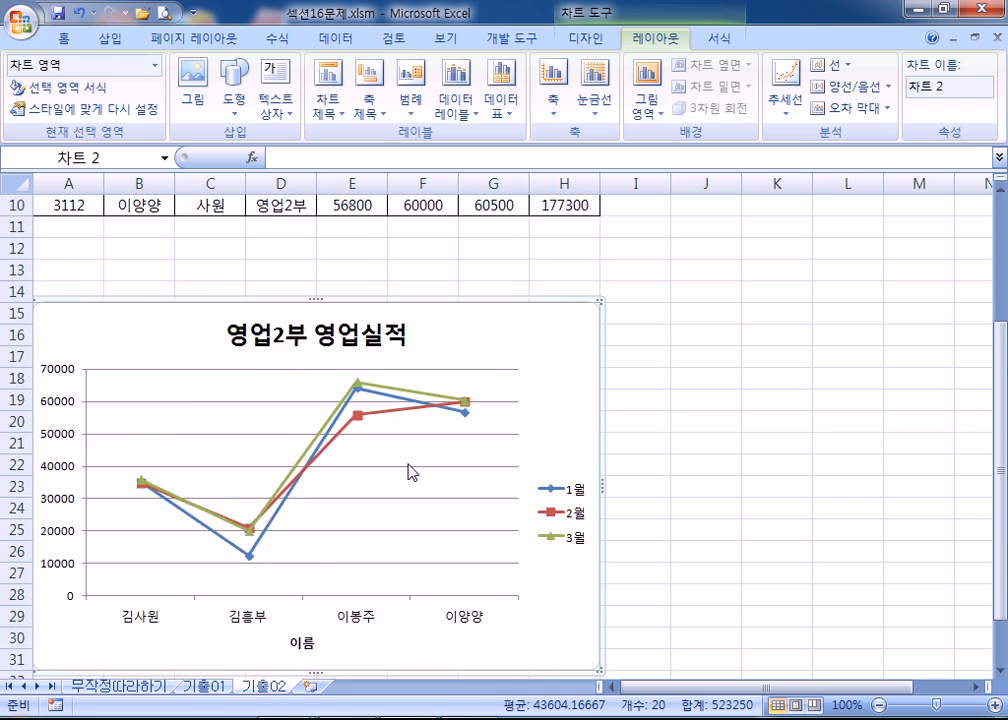
click(345, 543)
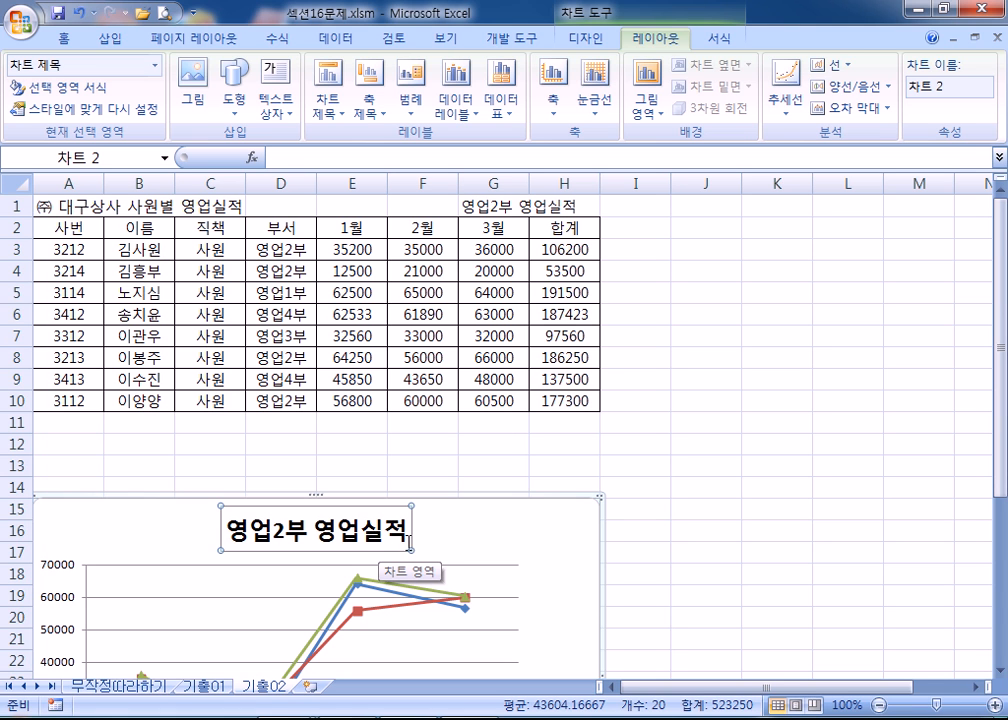
click(500, 206)
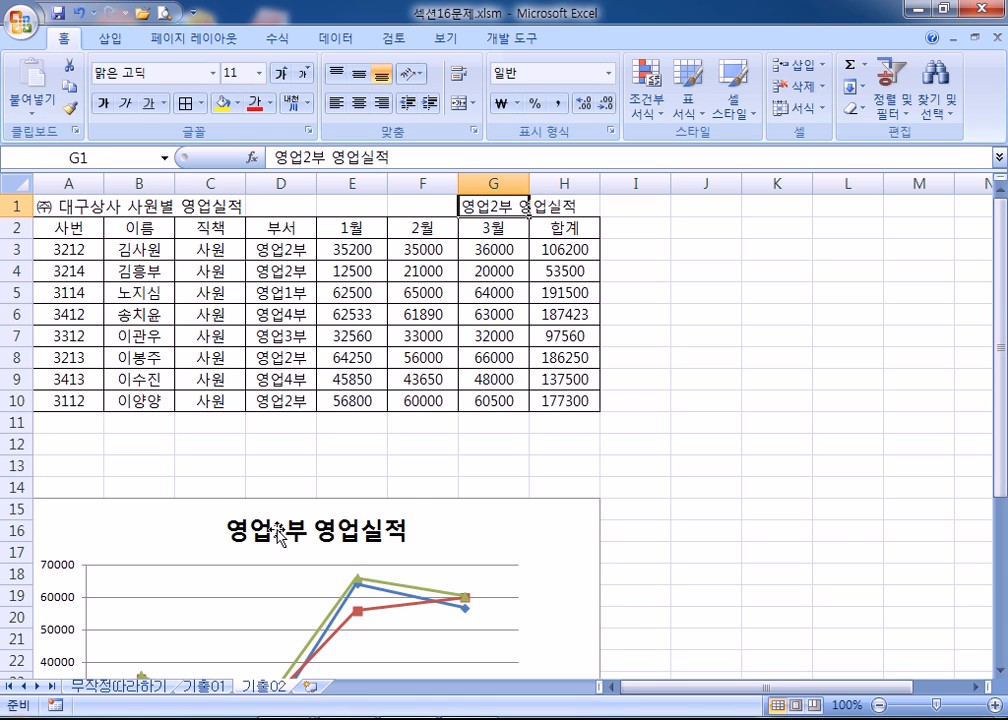
click(333, 532)
text(제목)
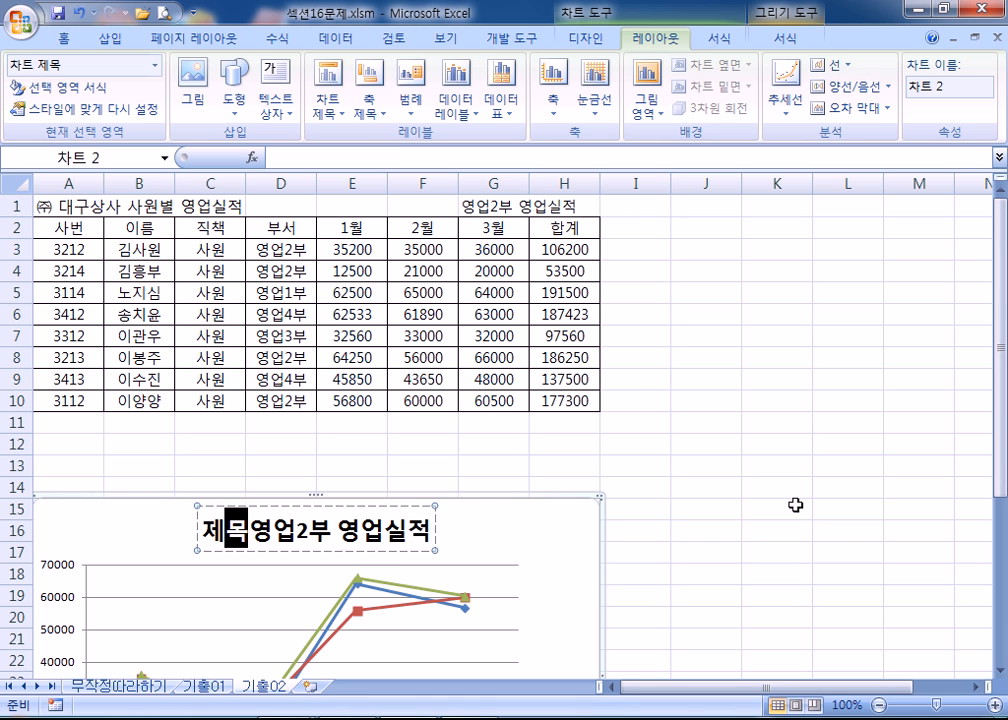
key(Delete)
key(Delete)
key(Delete)
key(Delete)
key(Delete)
key(Delete)
key(Delete)
key(Delete)
key(Delete)
click(482, 536)
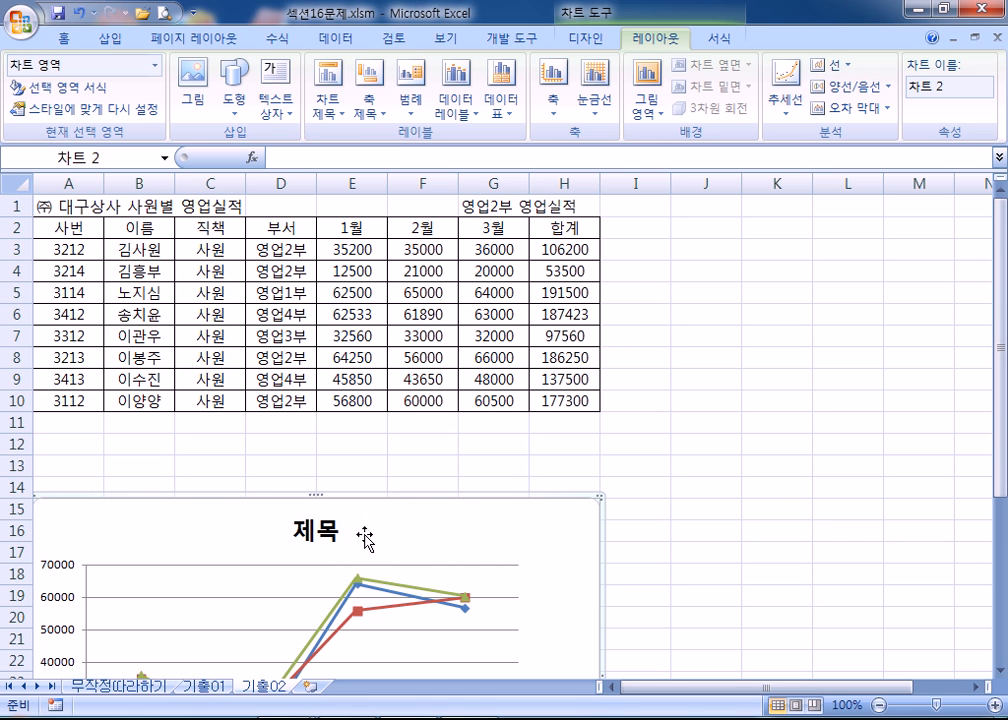
Insert 차트 in front of 제목 in the chart title, and reselect the finished title
click(311, 528)
click(311, 530)
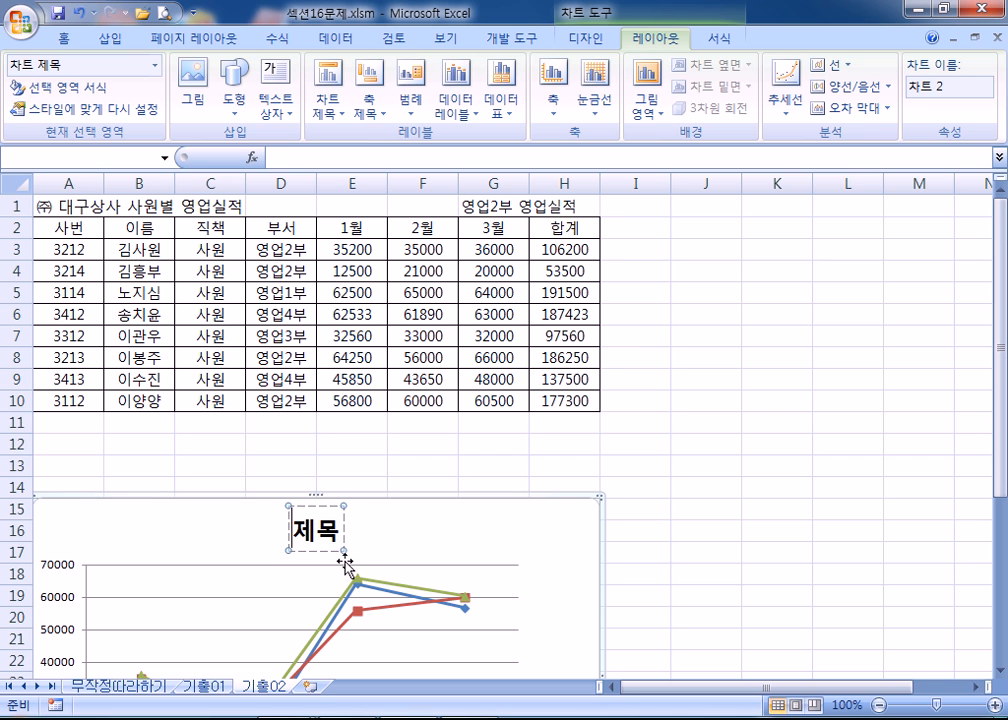
text(차트)
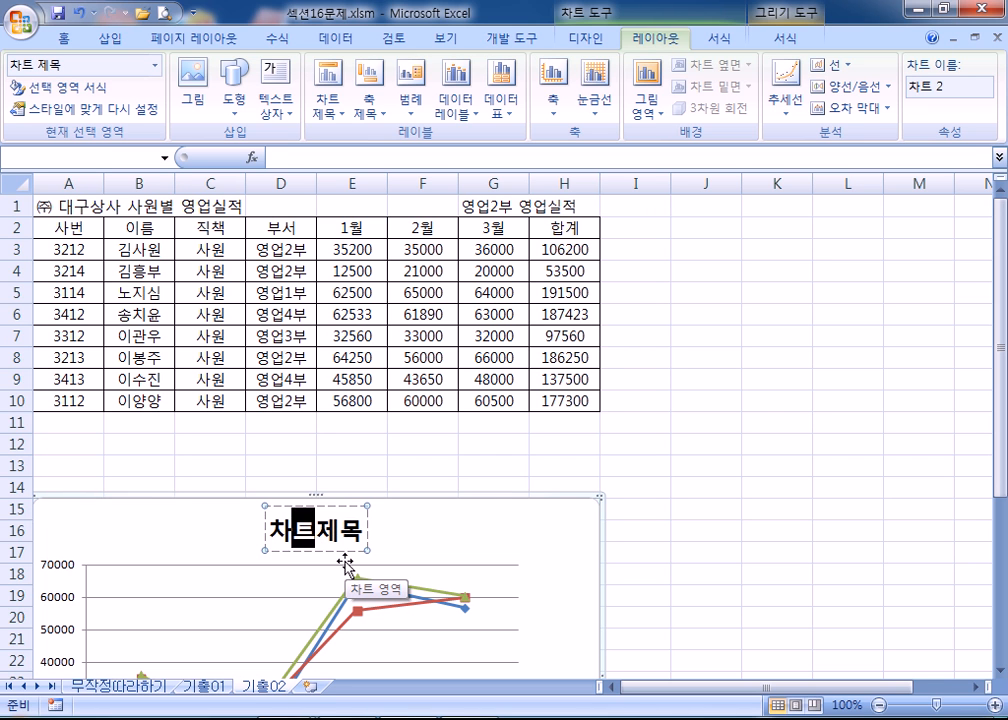
click(491, 516)
scroll(491, 516, down, 1)
click(318, 477)
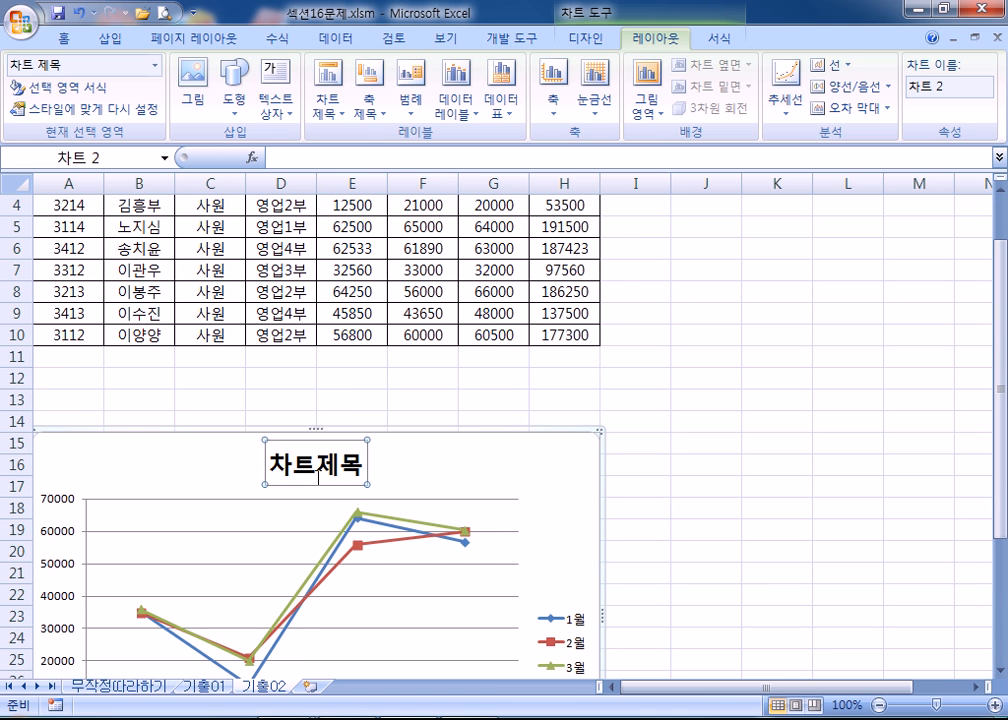
Check the text in cell G1, and try to link the chart title to it with the formula =g1
scroll(318, 477, up, 1)
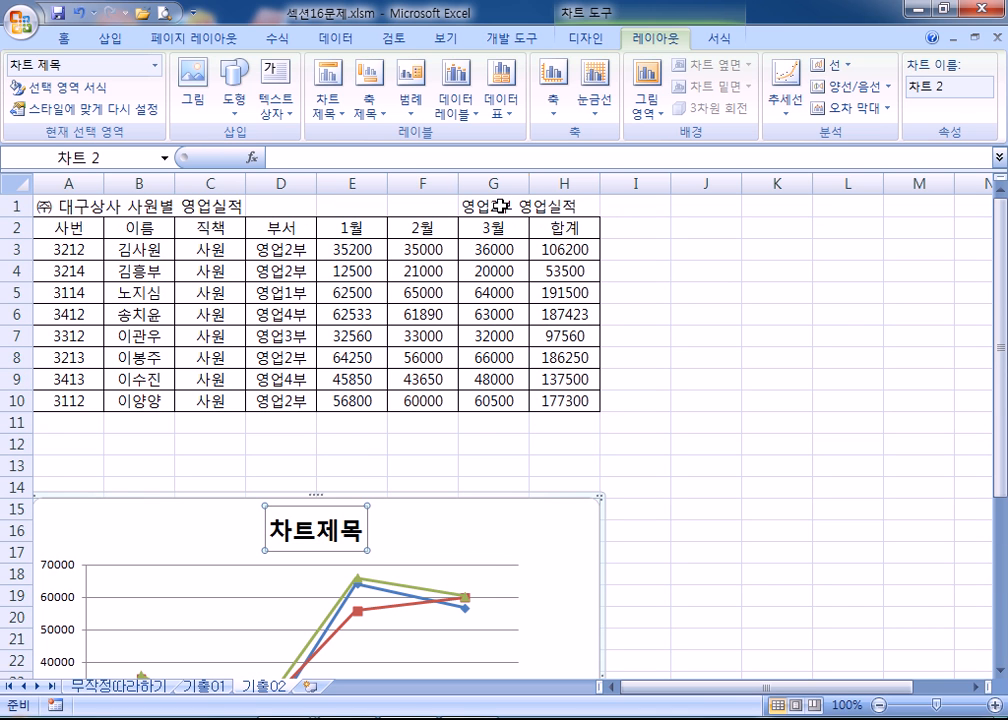
click(500, 206)
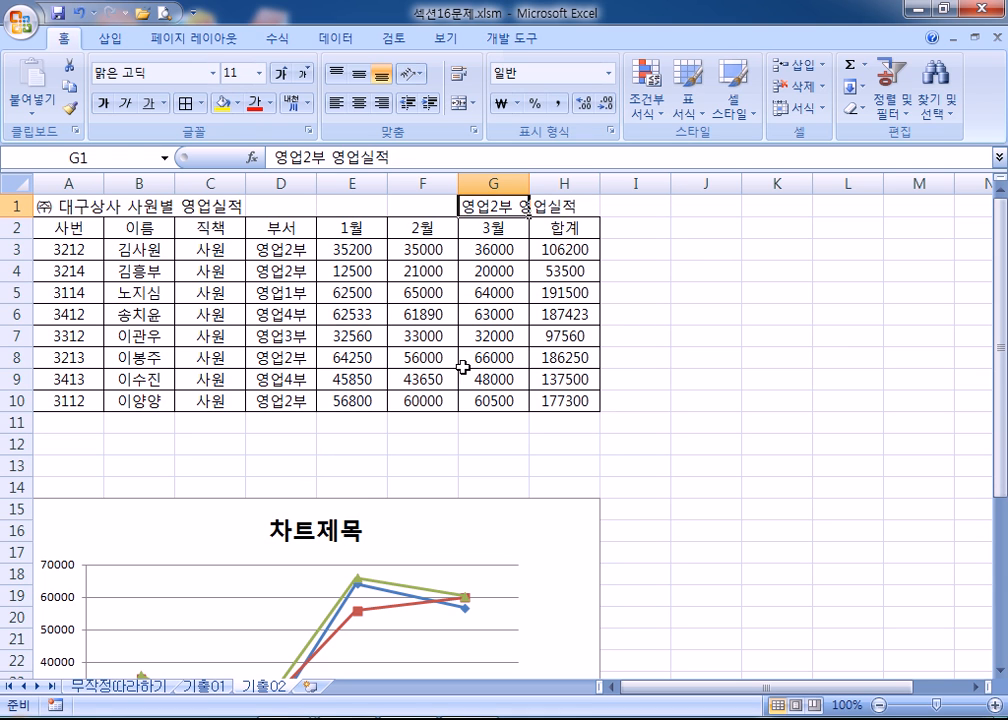
click(316, 528)
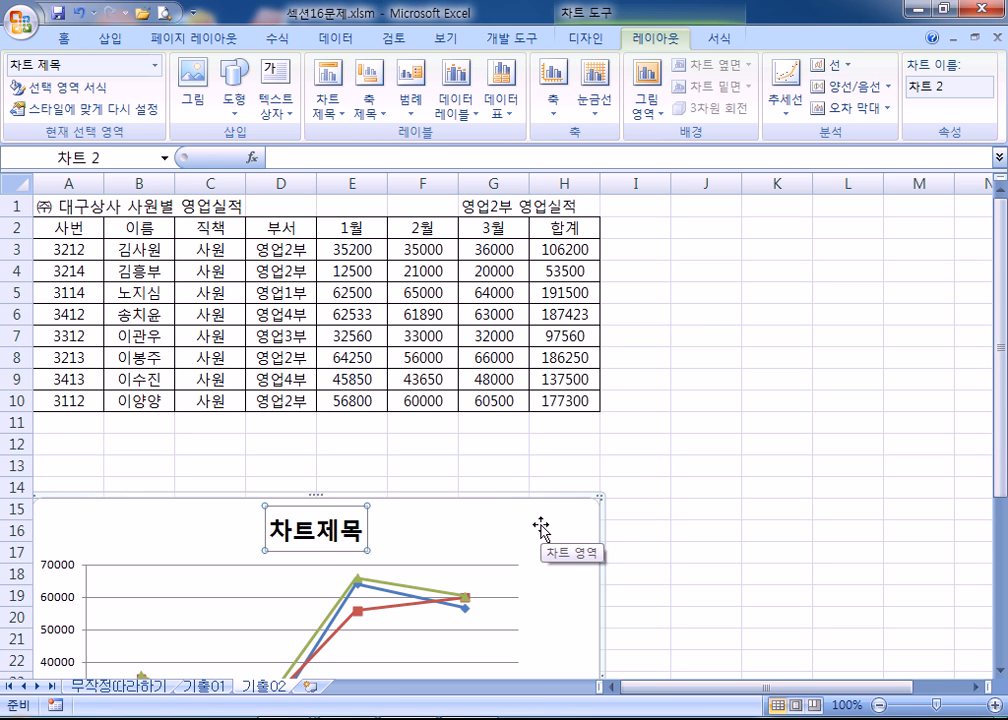
scroll(540, 527, down, 2)
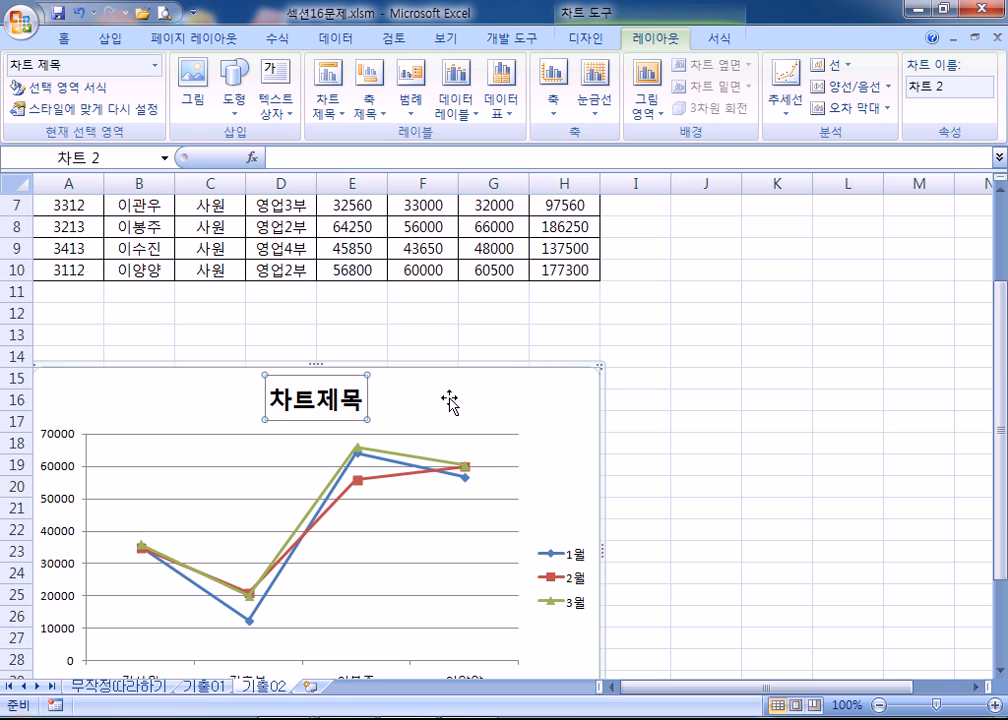
click(342, 404)
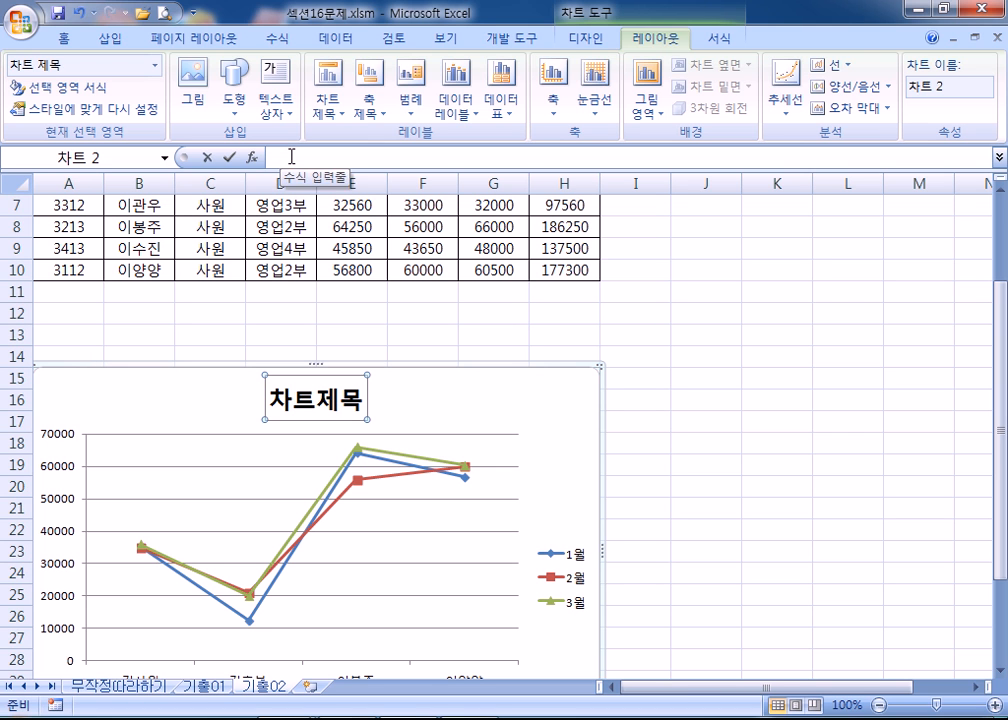
click(291, 156)
text(=)
text(ㅎ)
text(g1)
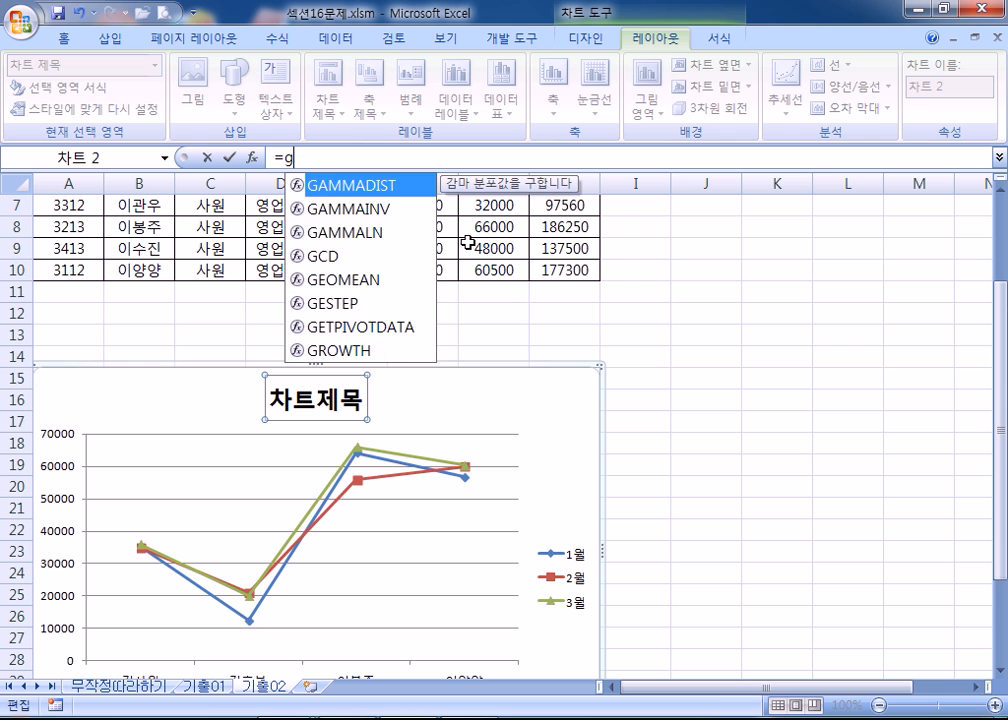
drag(990, 342, 990, 208)
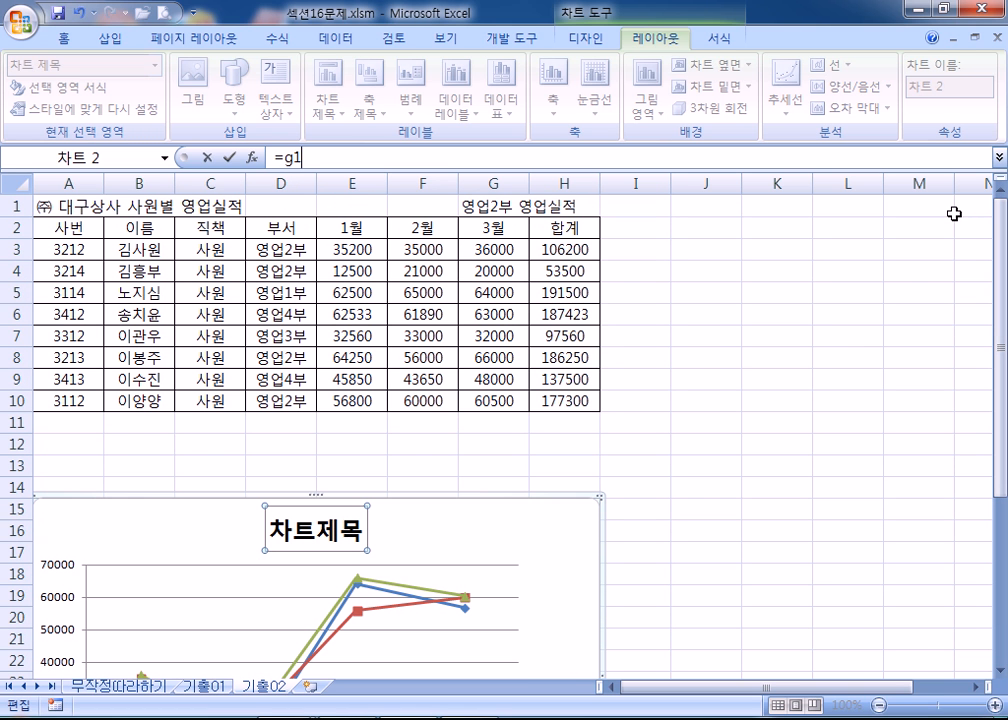
key(Return)
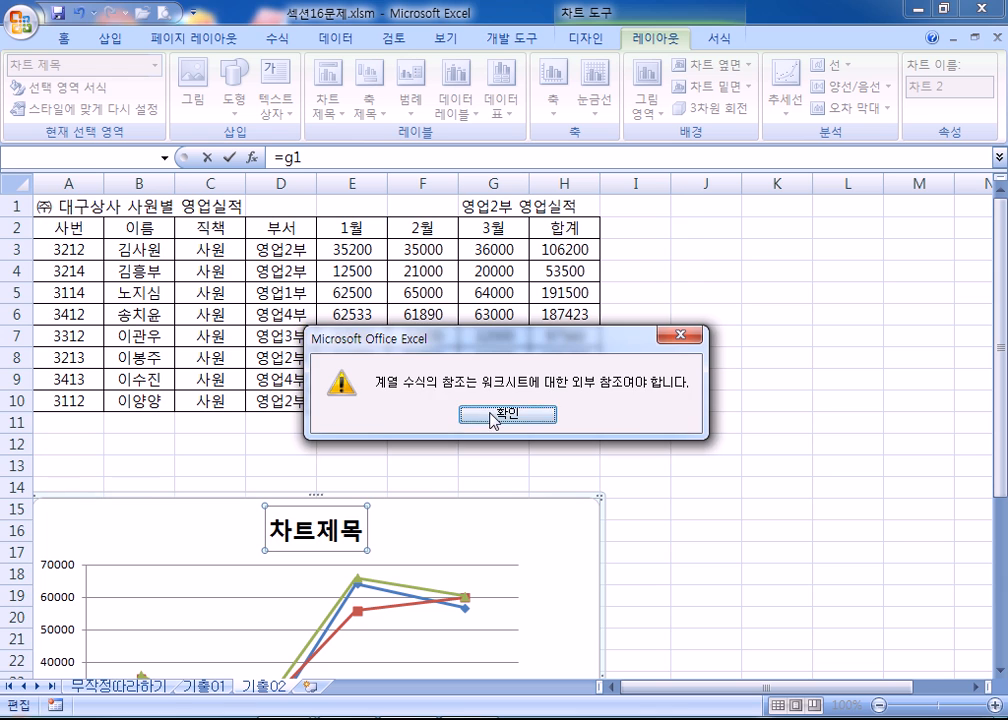
click(490, 414)
key(Escape)
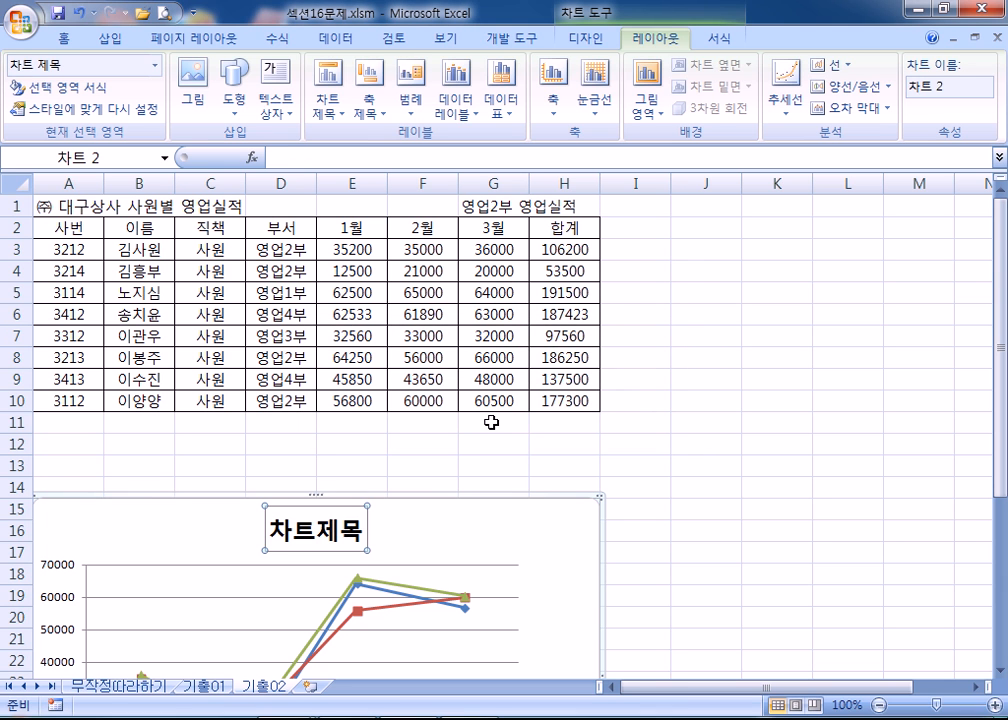
Link the chart title to cell G1 with the formula =기출02!$G$1
text(=)
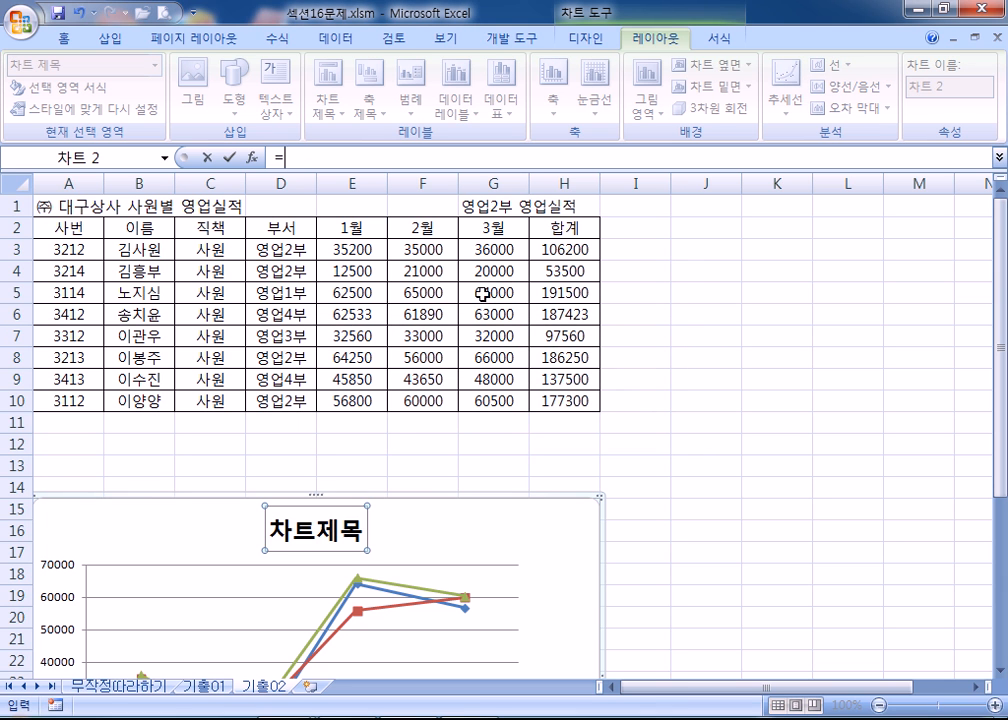
click(489, 205)
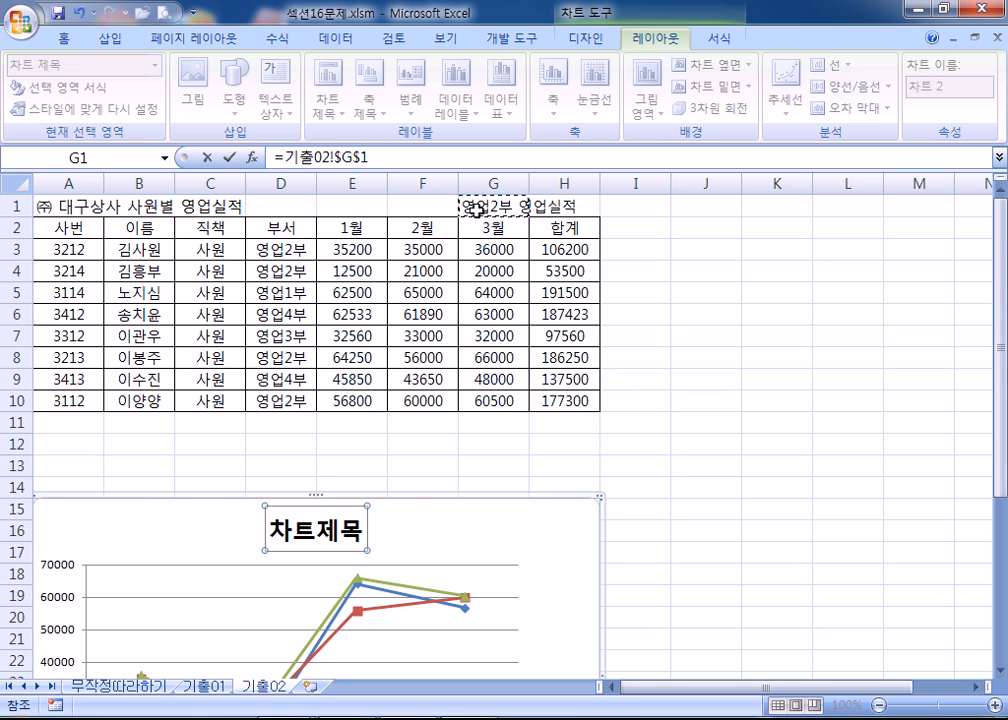
key(Return)
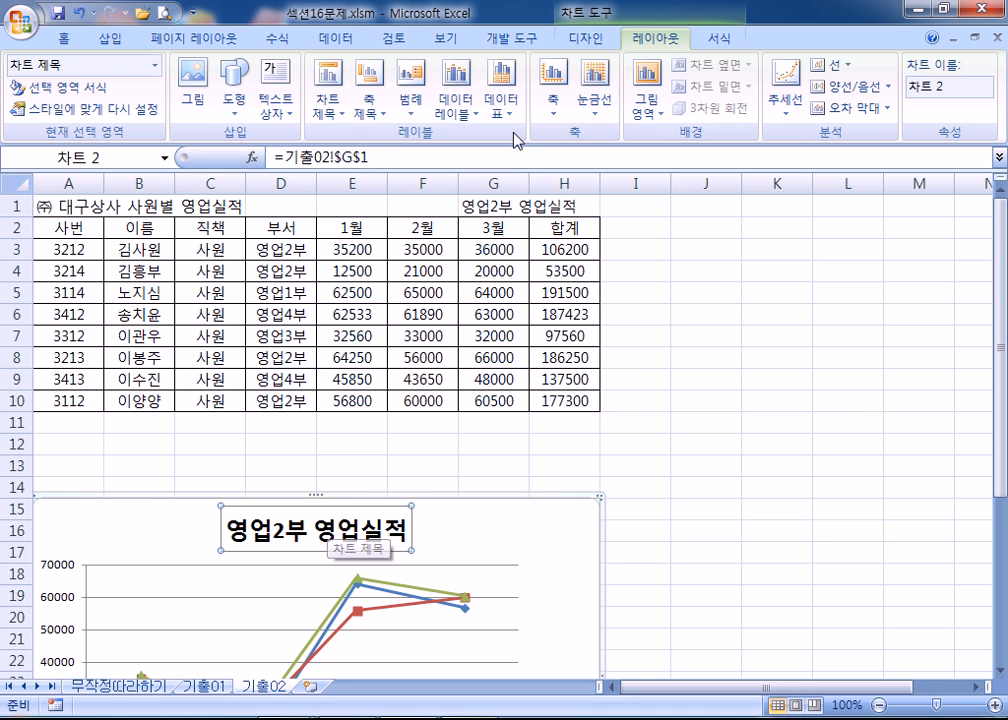
Change the text in cell G1 to 영업5부 영업실적, and check the linked chart title
click(470, 207)
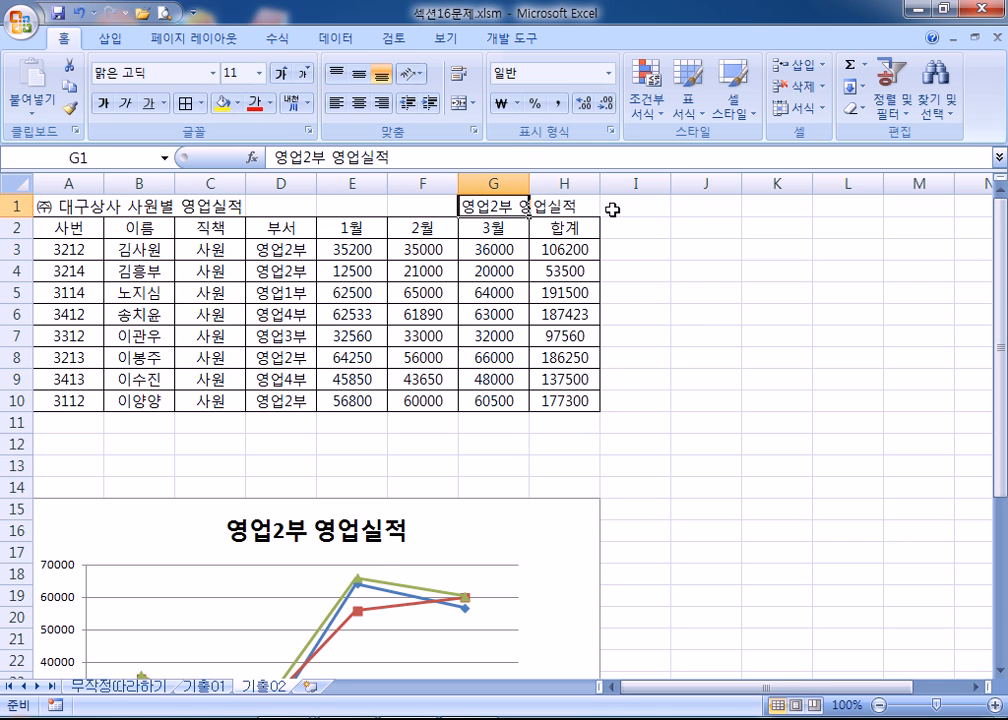
double_click(505, 207)
drag(488, 207, 505, 207)
text(5)
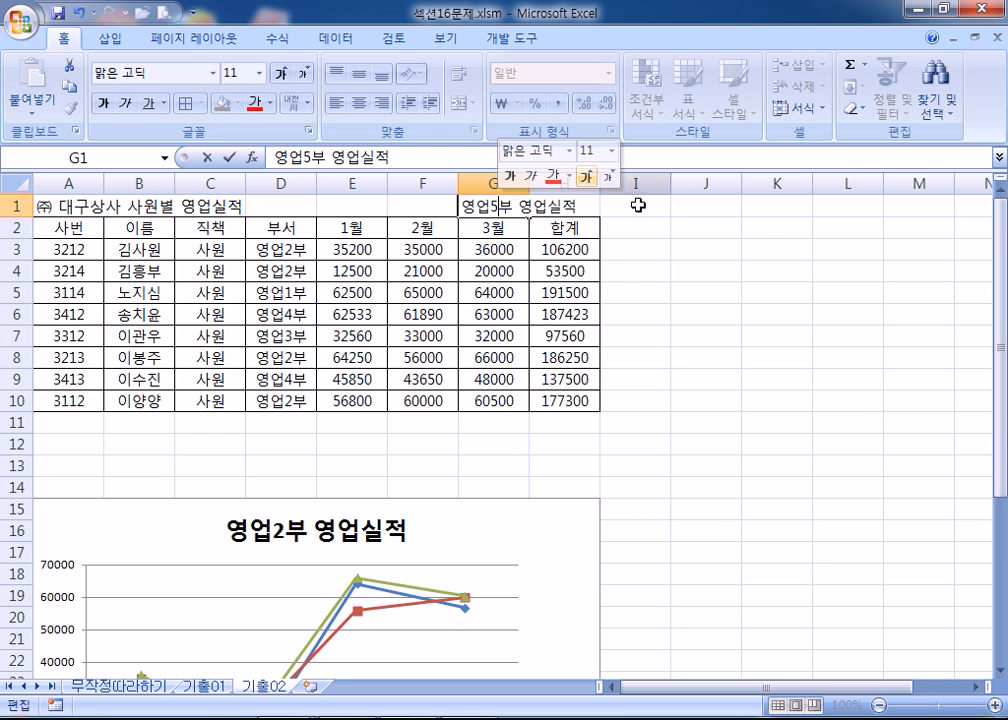
key(Return)
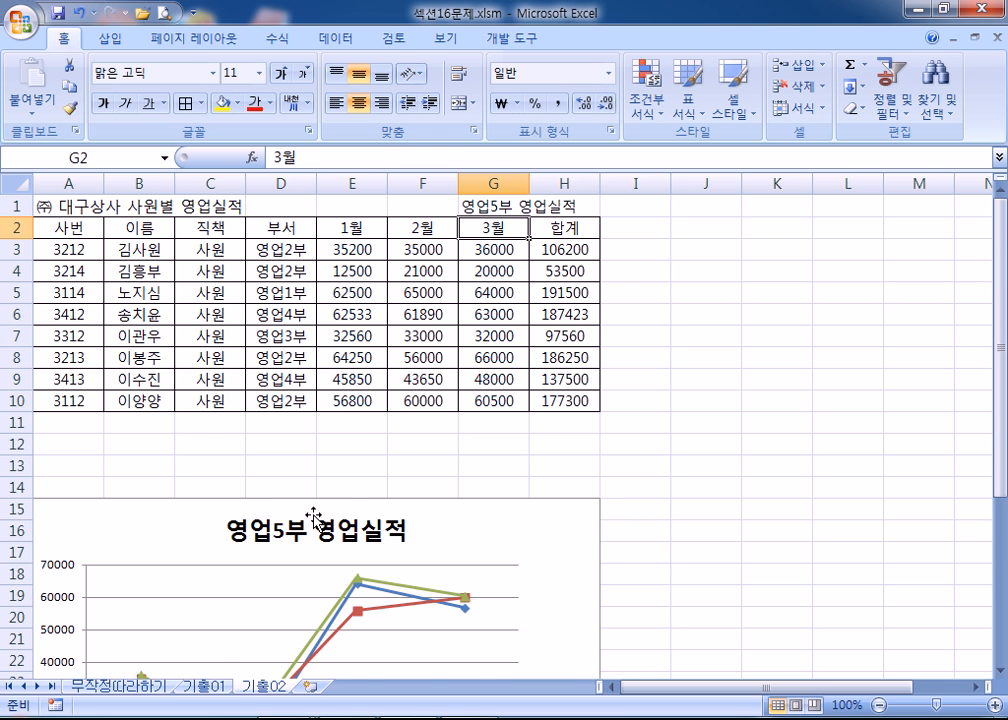
scroll(313, 515, down, 2)
scroll(349, 461, up, 2)
Restore the text in cell G1 to 영업2부 영업실적, and check the chart title again
click(484, 207)
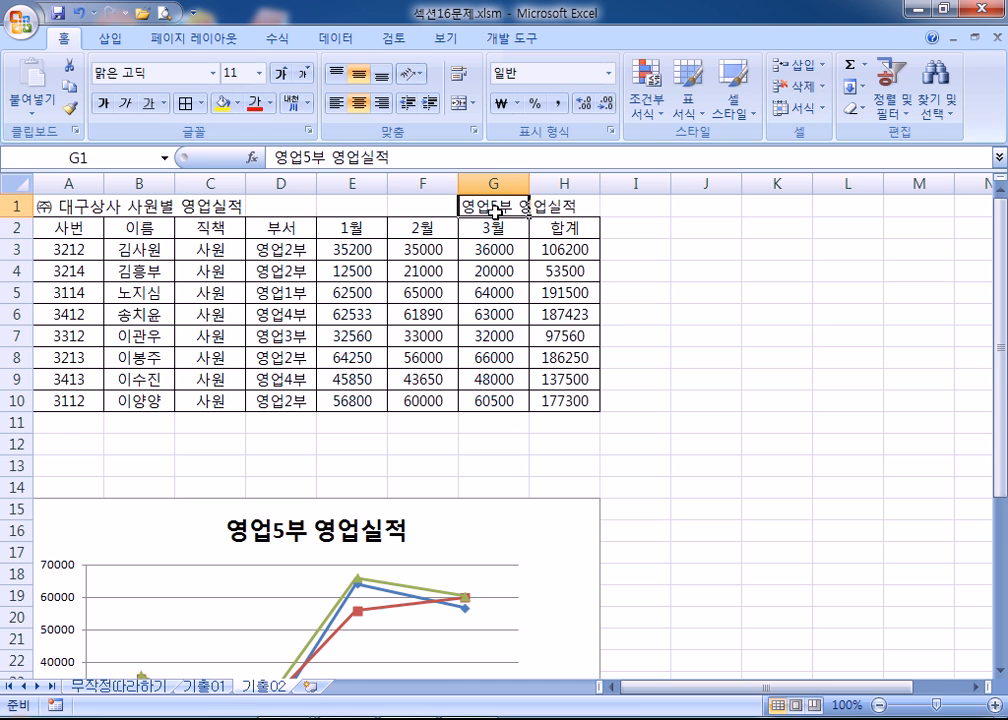
double_click(495, 205)
text(2)
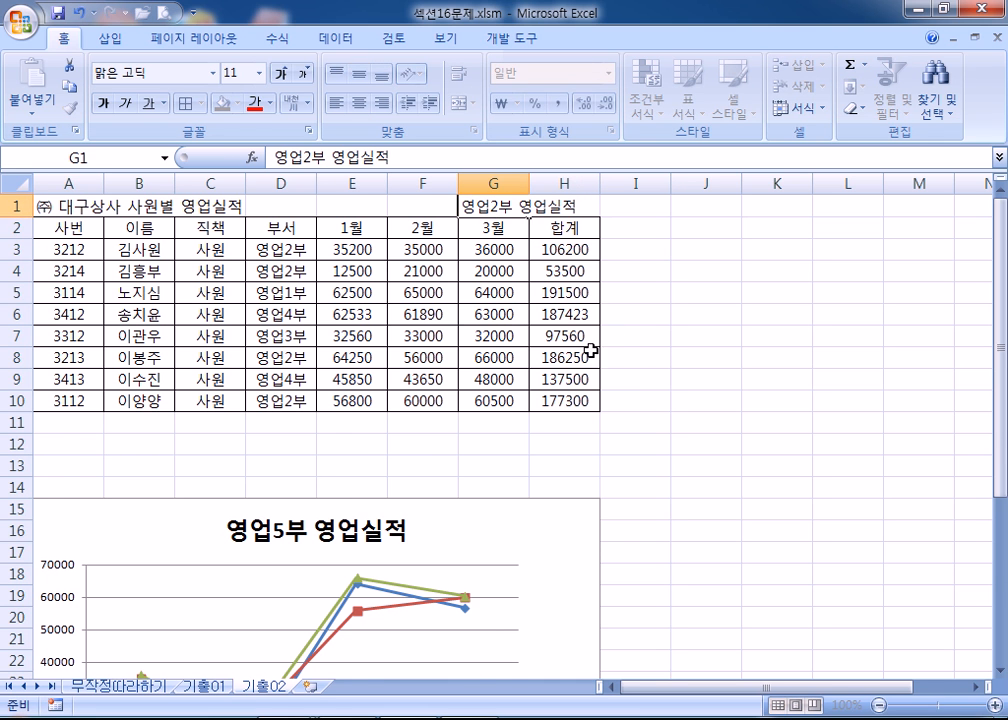
key(Return)
scroll(328, 427, down, 2)
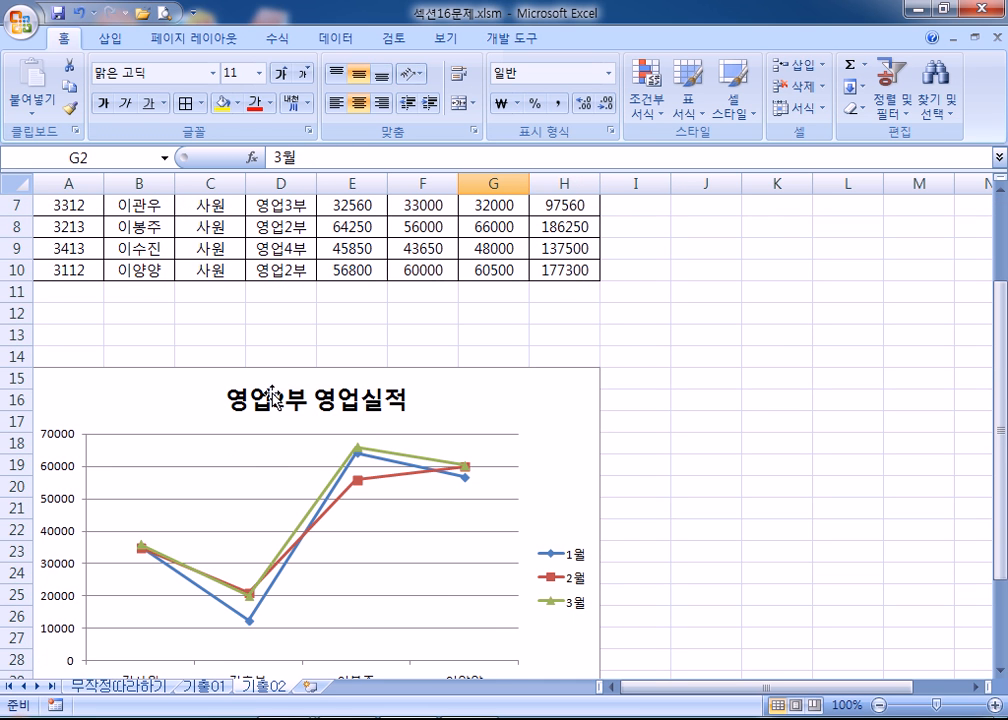
scroll(230, 330, up, 2)
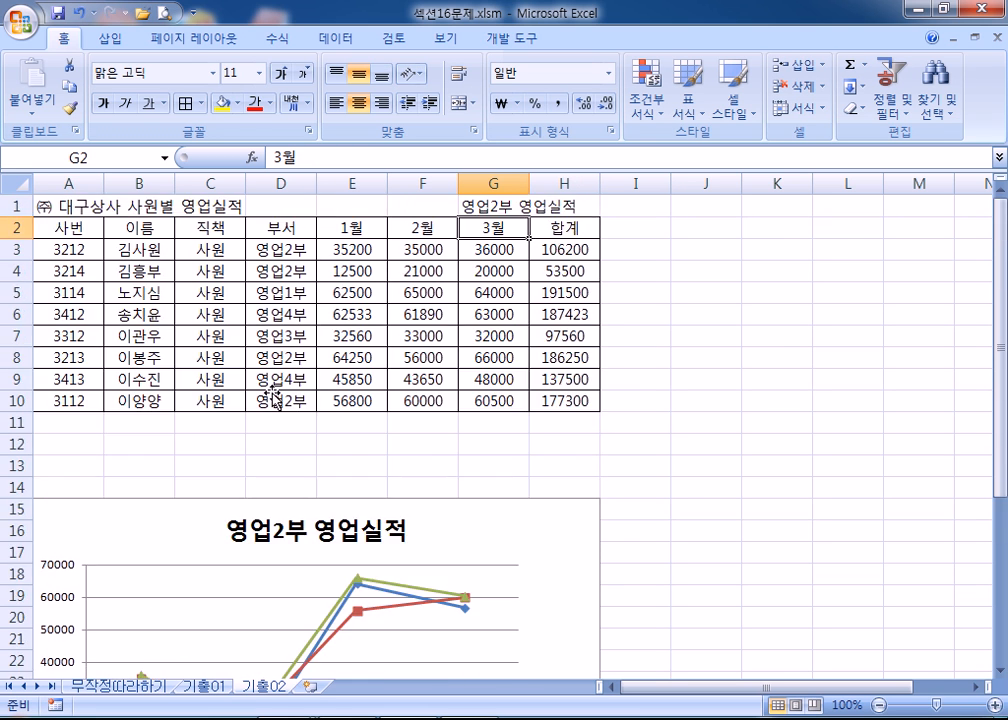
Replace the chart title's link with a reference to cell A1, =기출02!$A$1
click(510, 207)
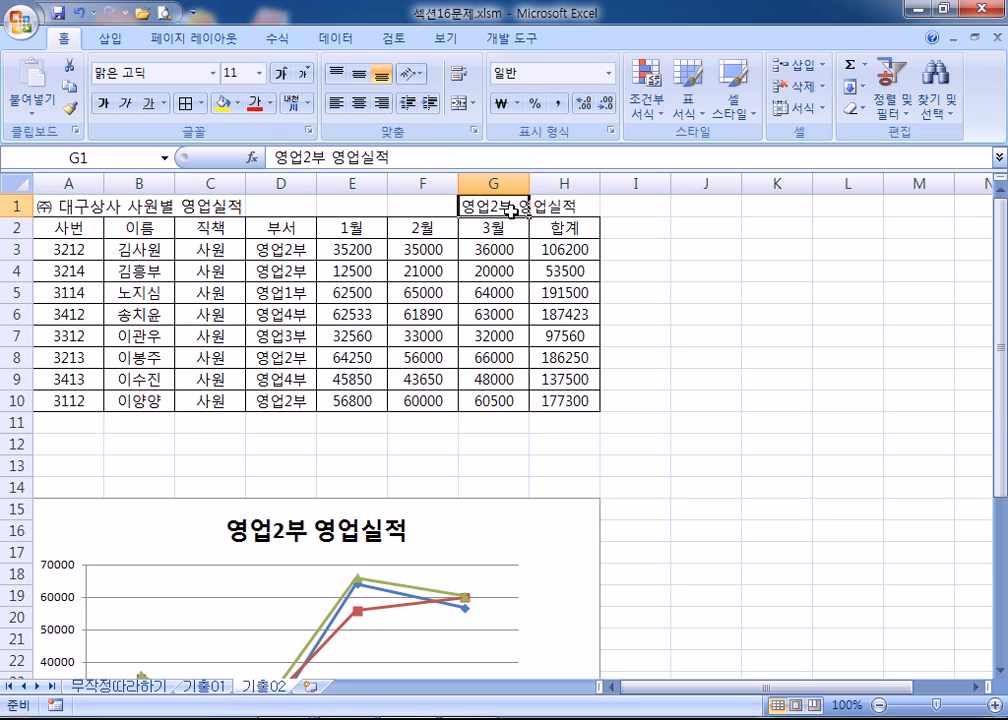
click(340, 532)
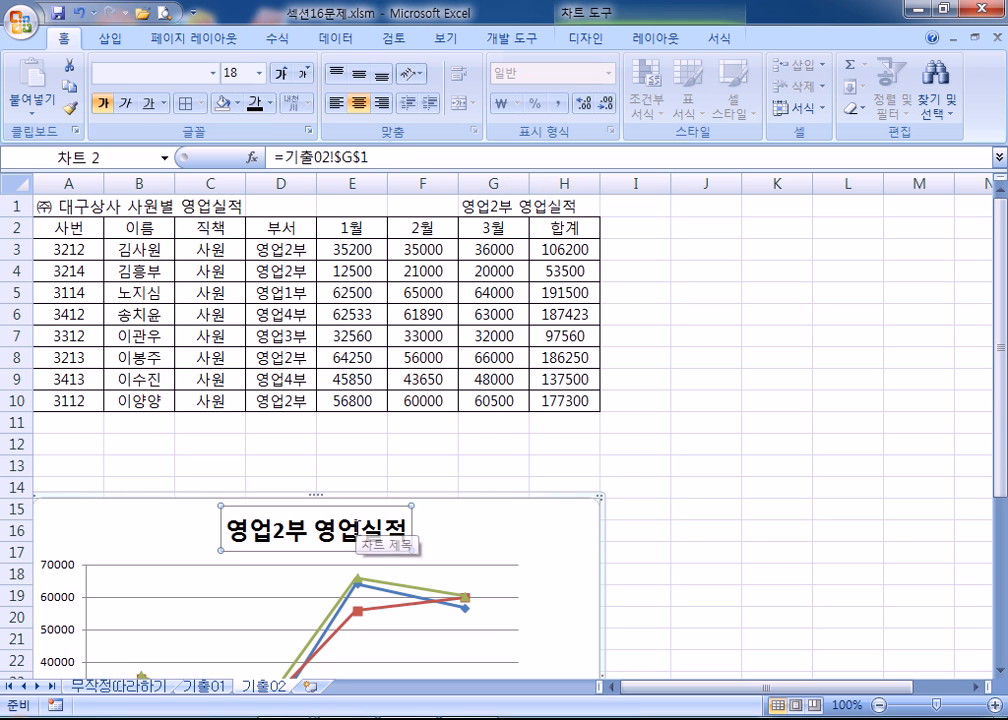
drag(390, 163, 240, 155)
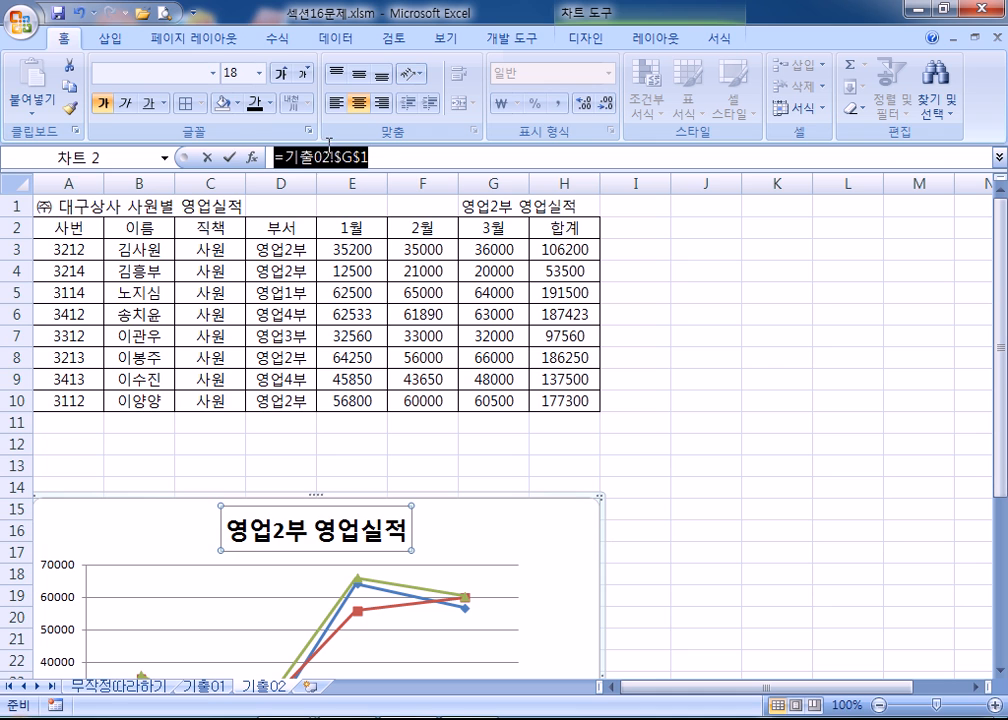
text(=)
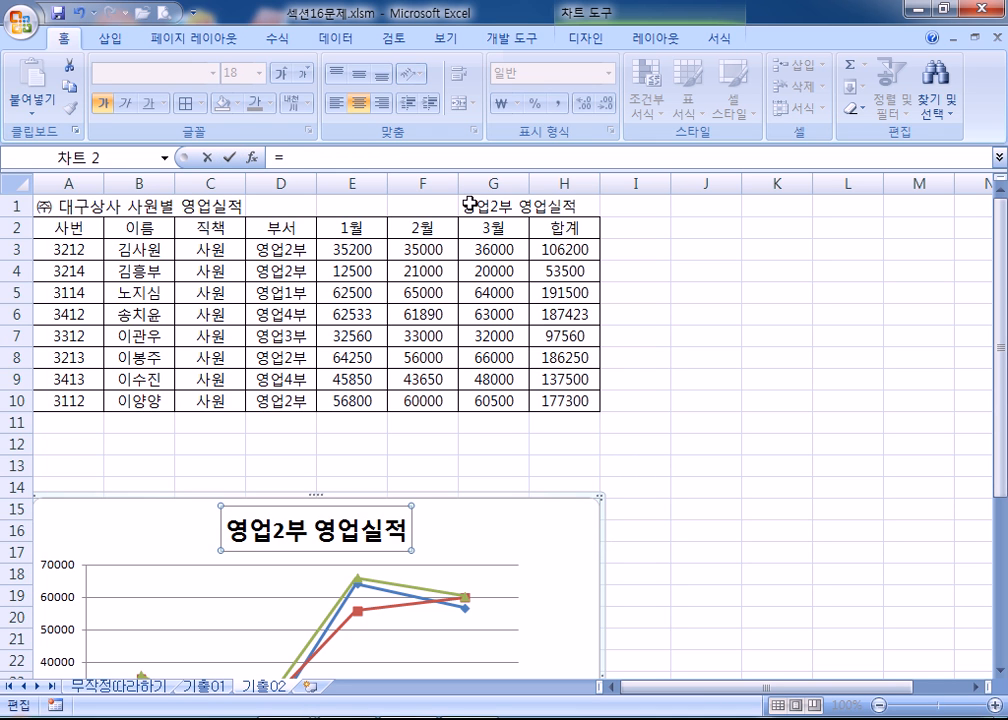
click(47, 207)
key(Return)
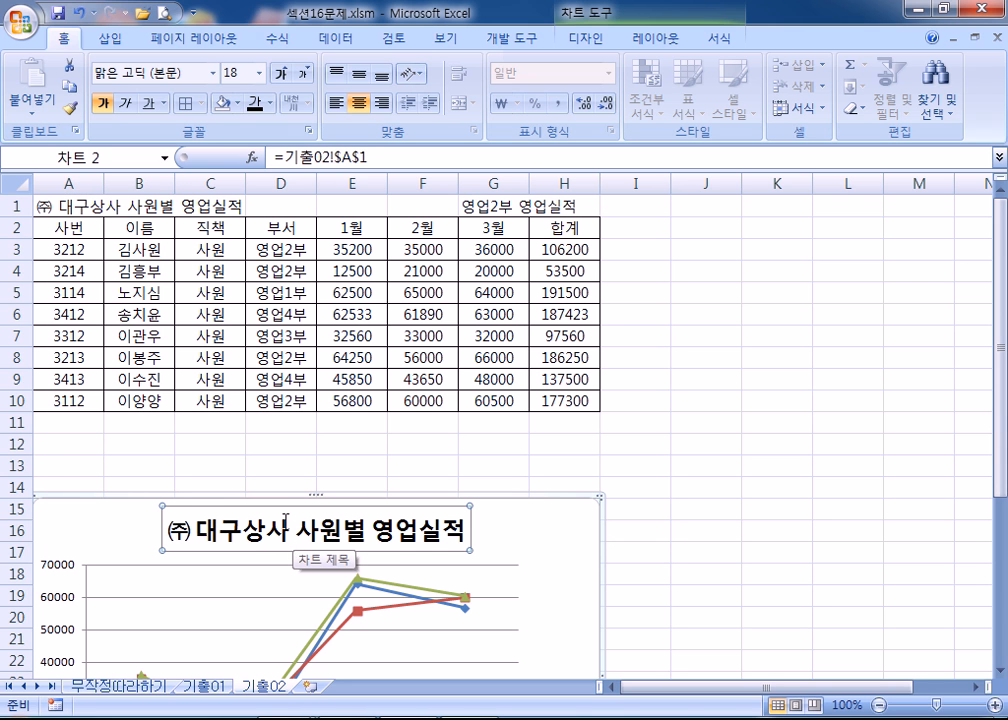
Point the chart title's link back to cell G1 using =기출02!$G$1
drag(369, 157, 183, 157)
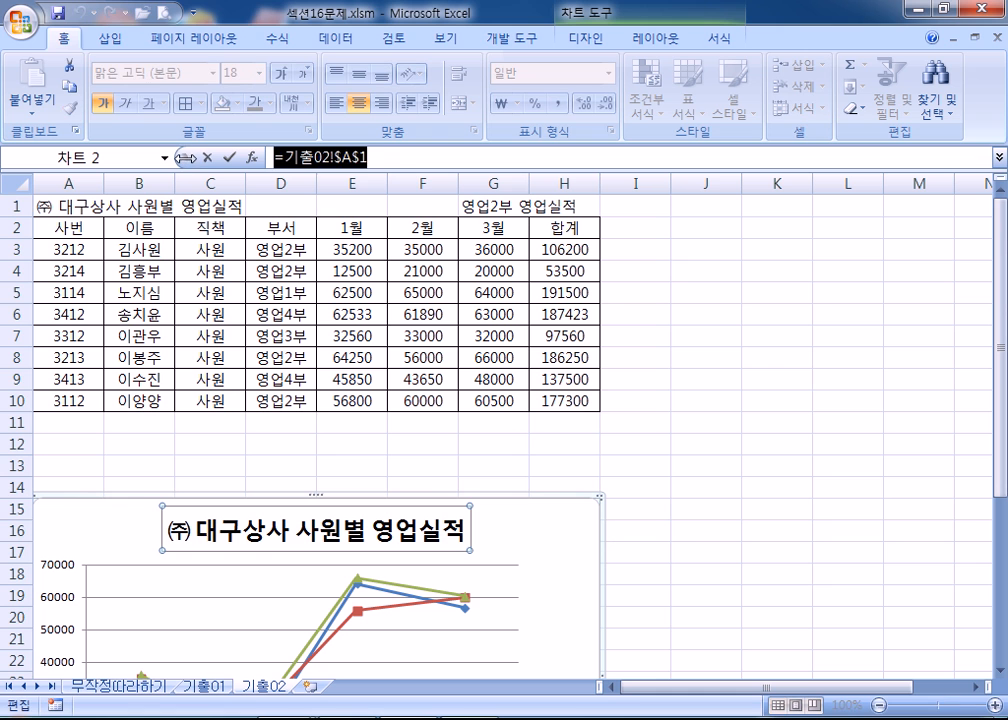
text(=)
click(481, 206)
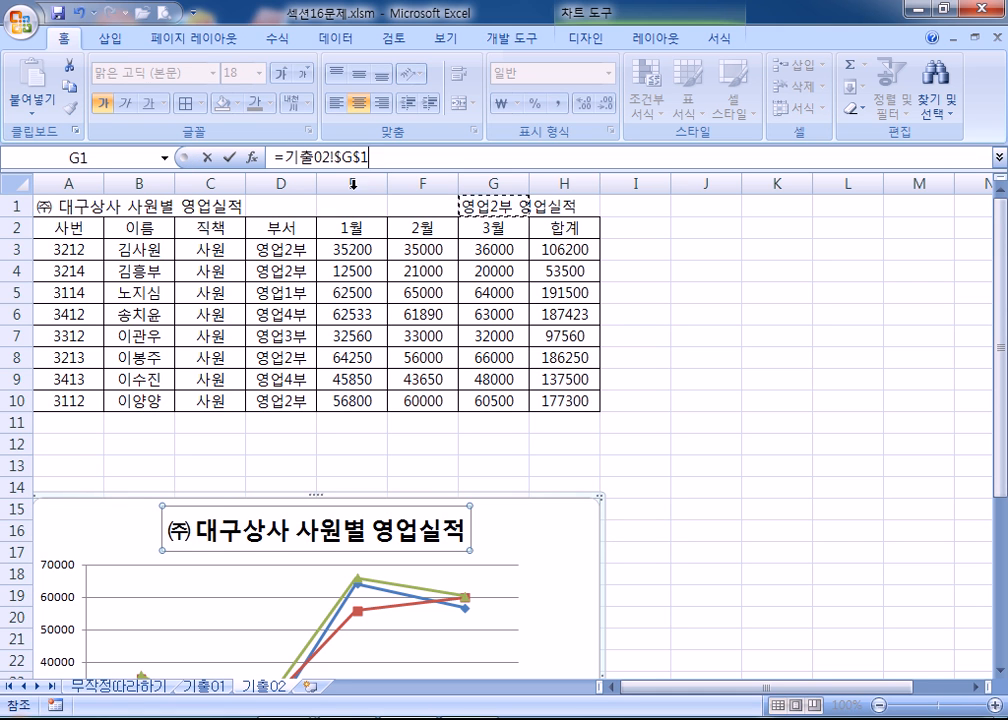
key(Return)
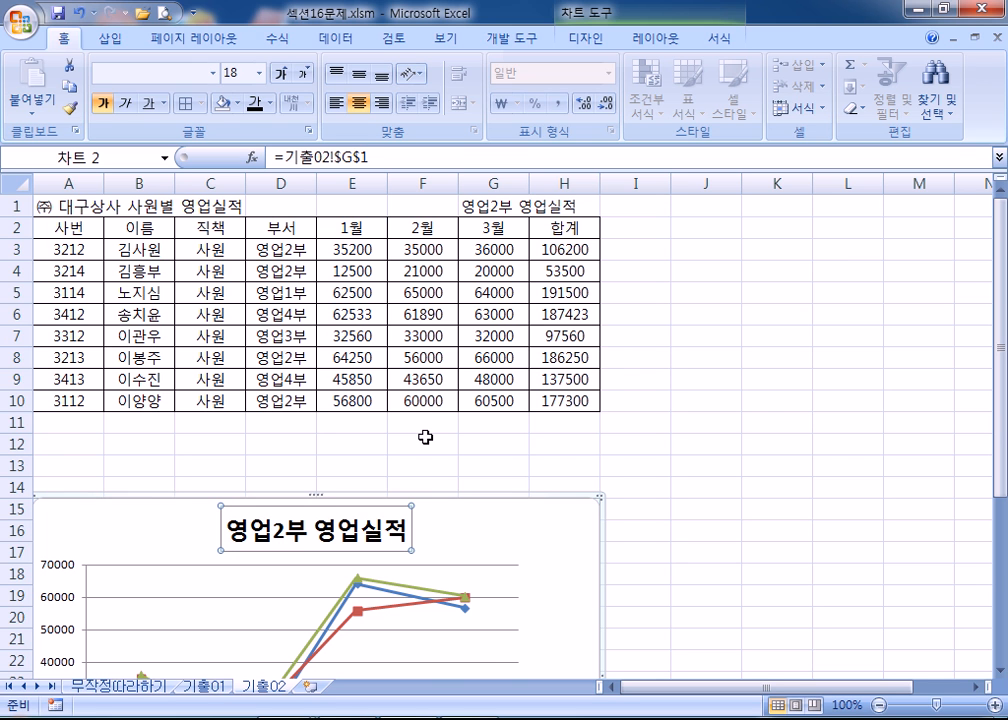
Set the chart title's font to 바탕 and its font size to 14
scroll(430, 510, down, 2)
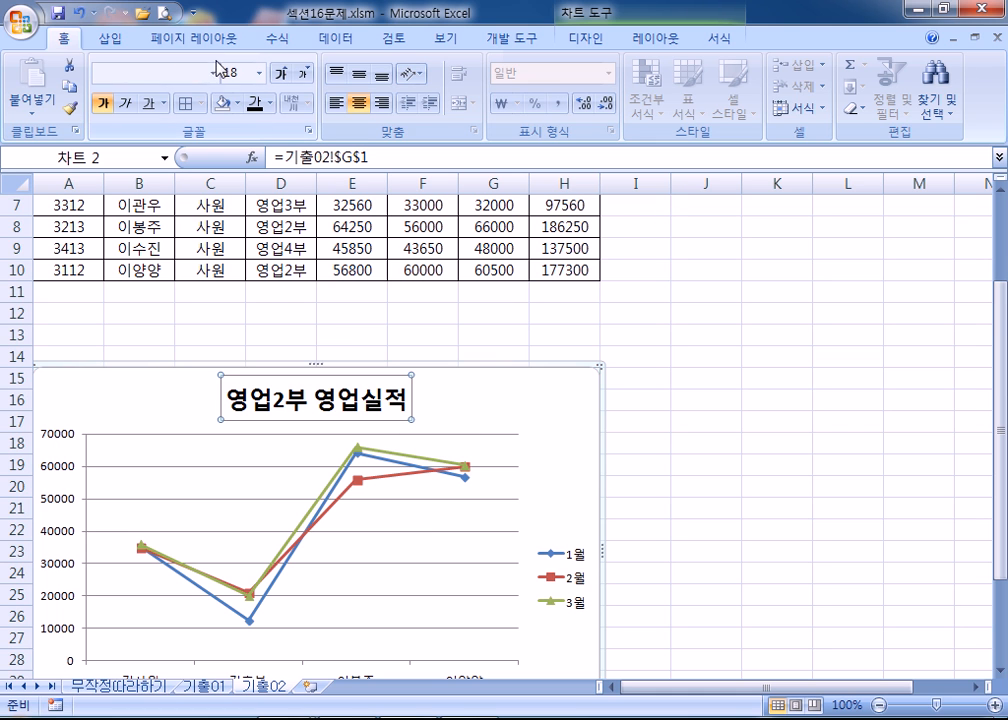
click(146, 77)
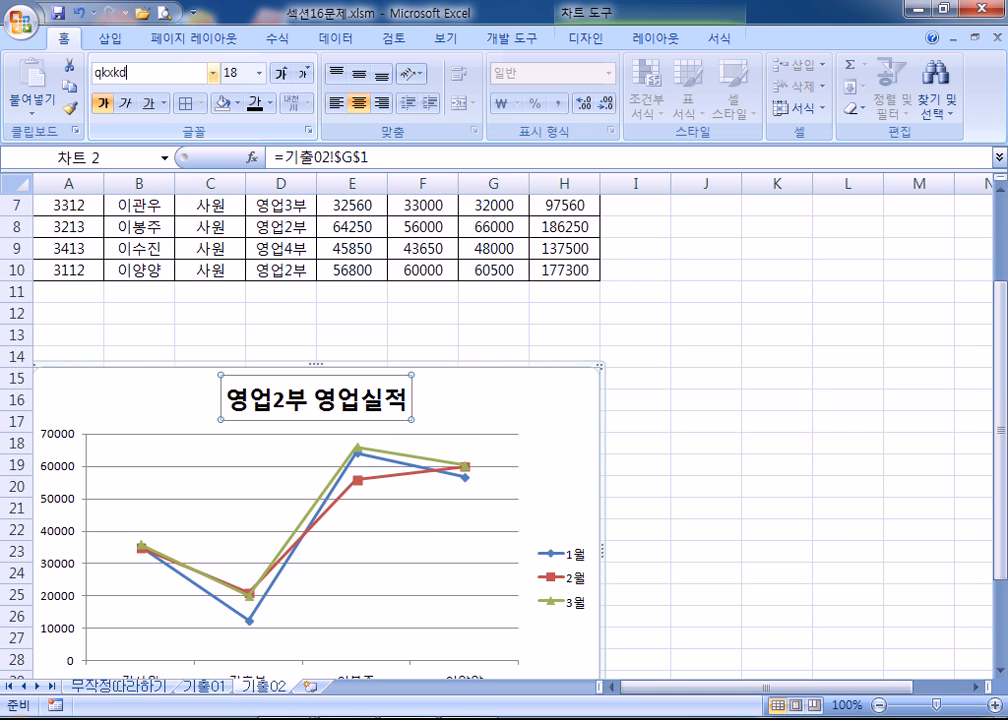
text(바탕)
key(Return)
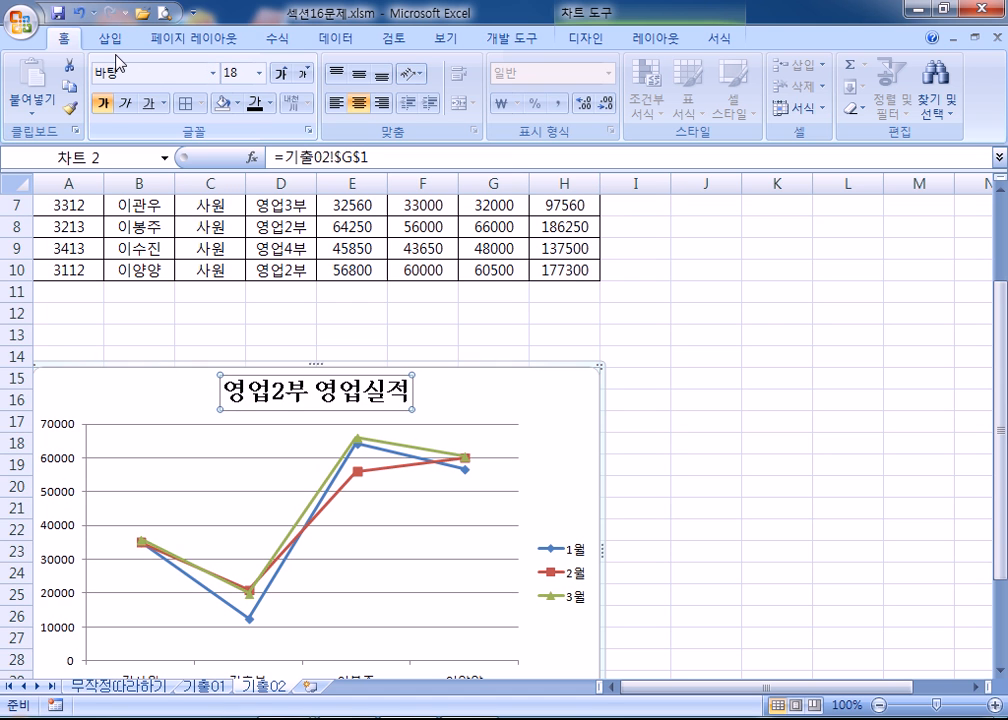
click(303, 76)
click(305, 82)
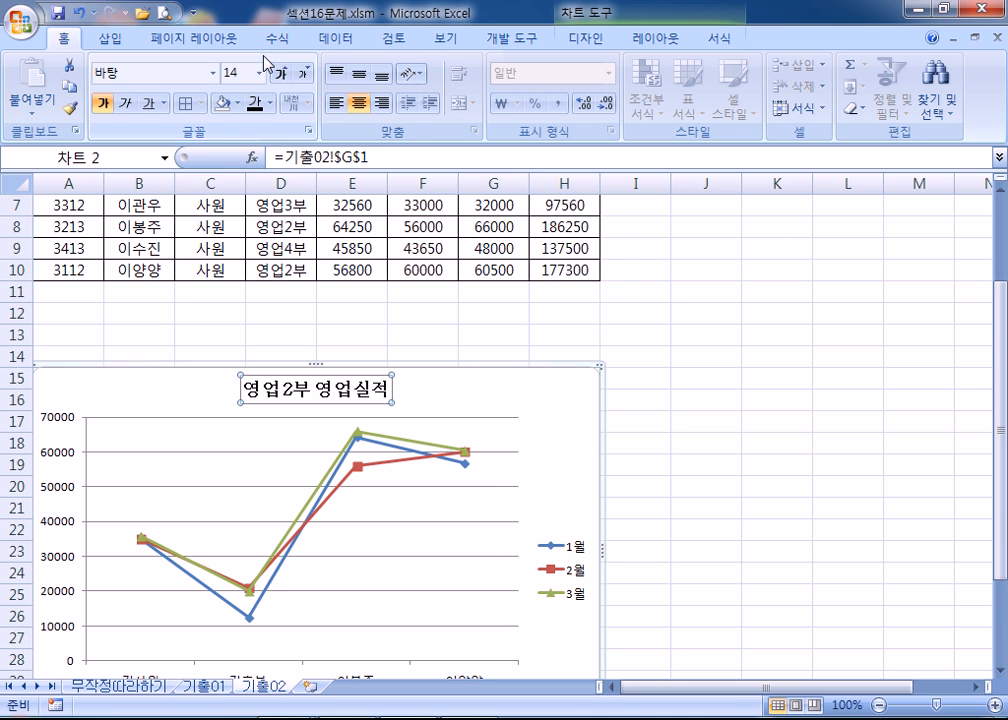
Set the font of the horizontal axis title 이름 to 돋움
click(207, 44)
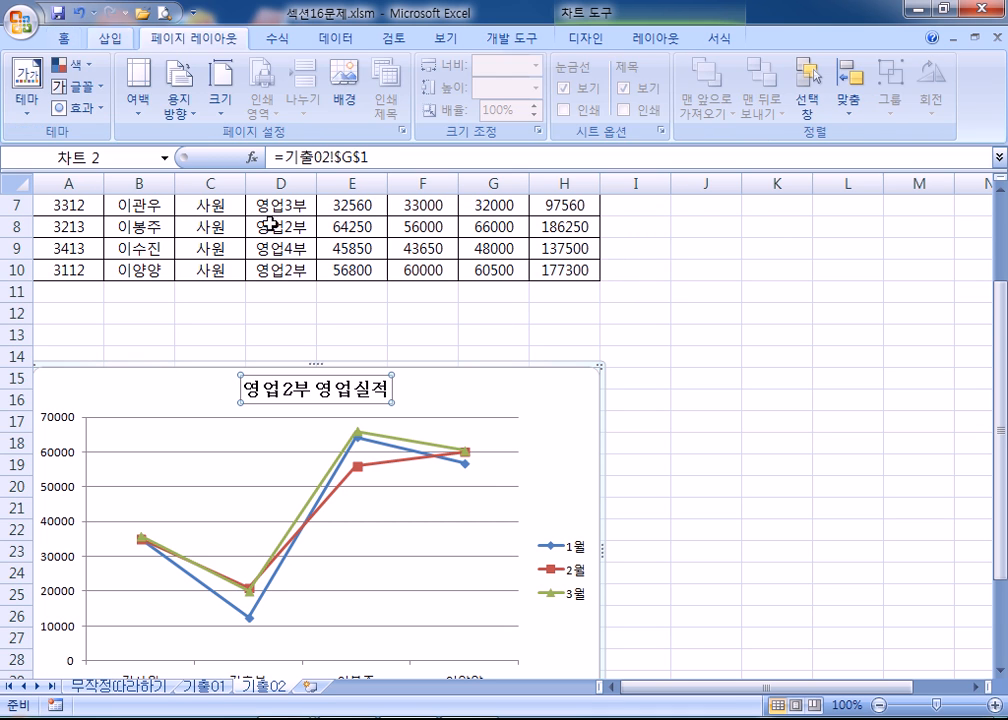
click(570, 418)
scroll(570, 418, down, 4)
click(301, 450)
scroll(430, 462, down, 3)
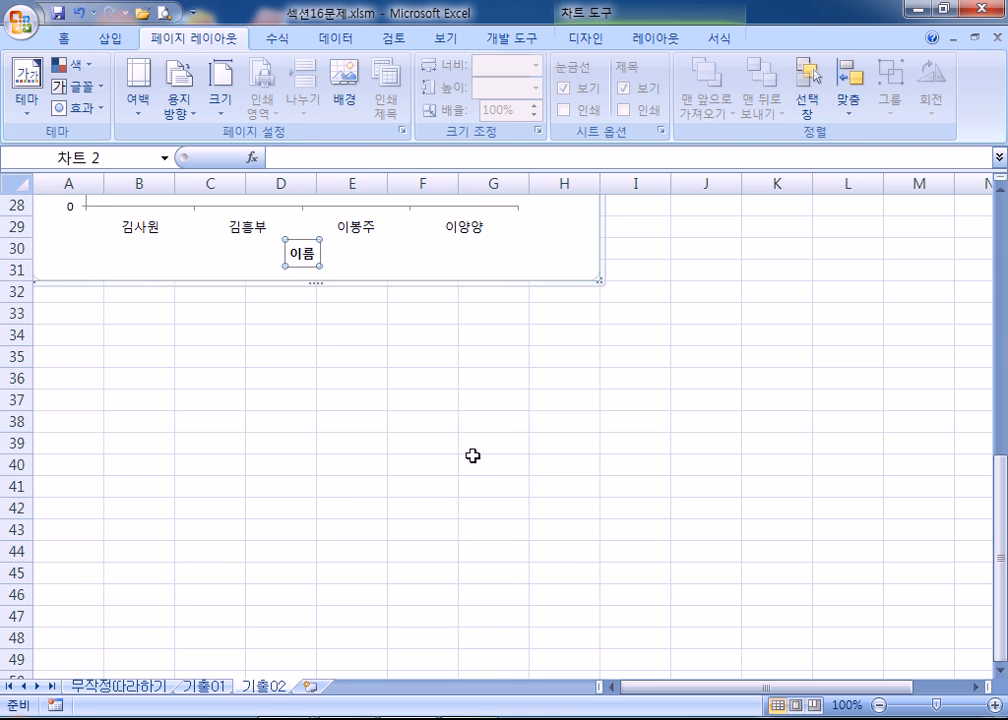
scroll(336, 266, up, 1)
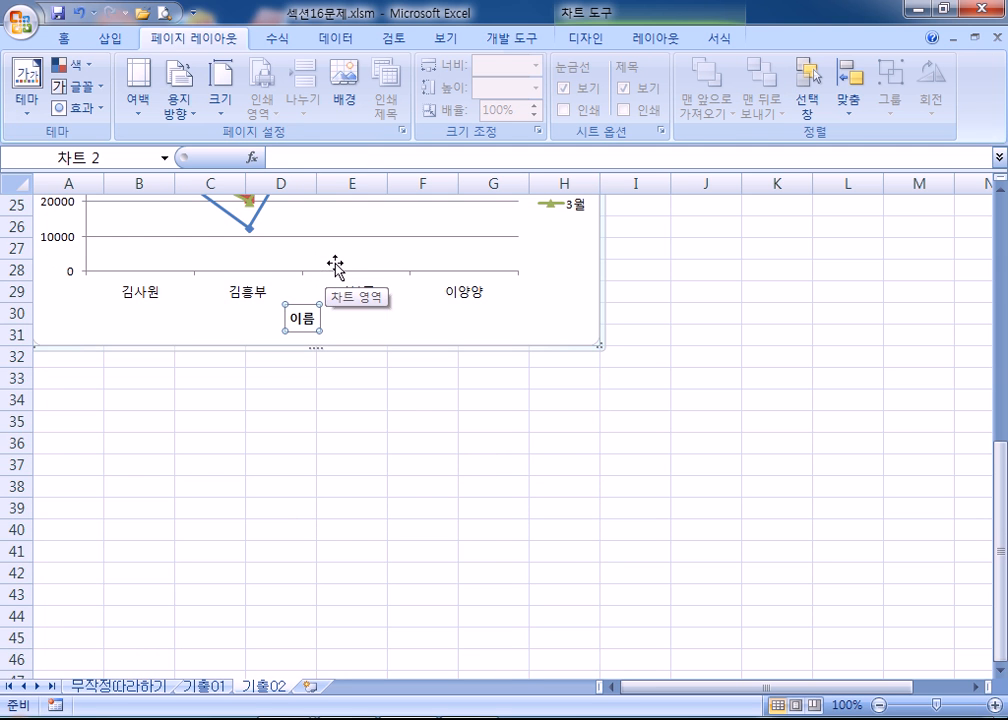
click(57, 40)
click(213, 73)
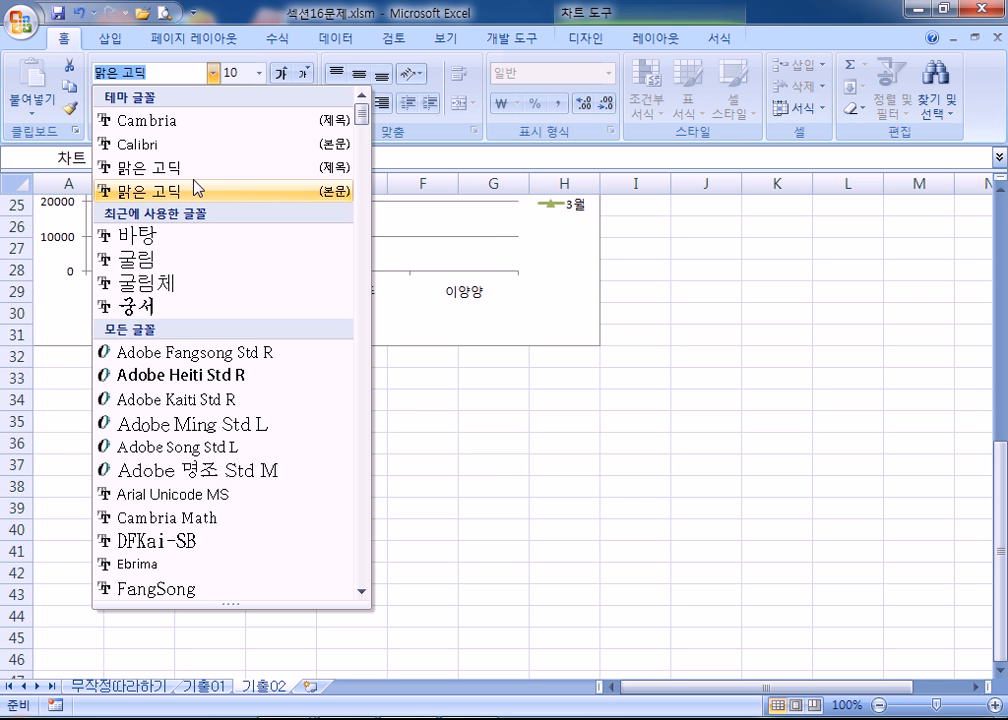
text(ㄷ)
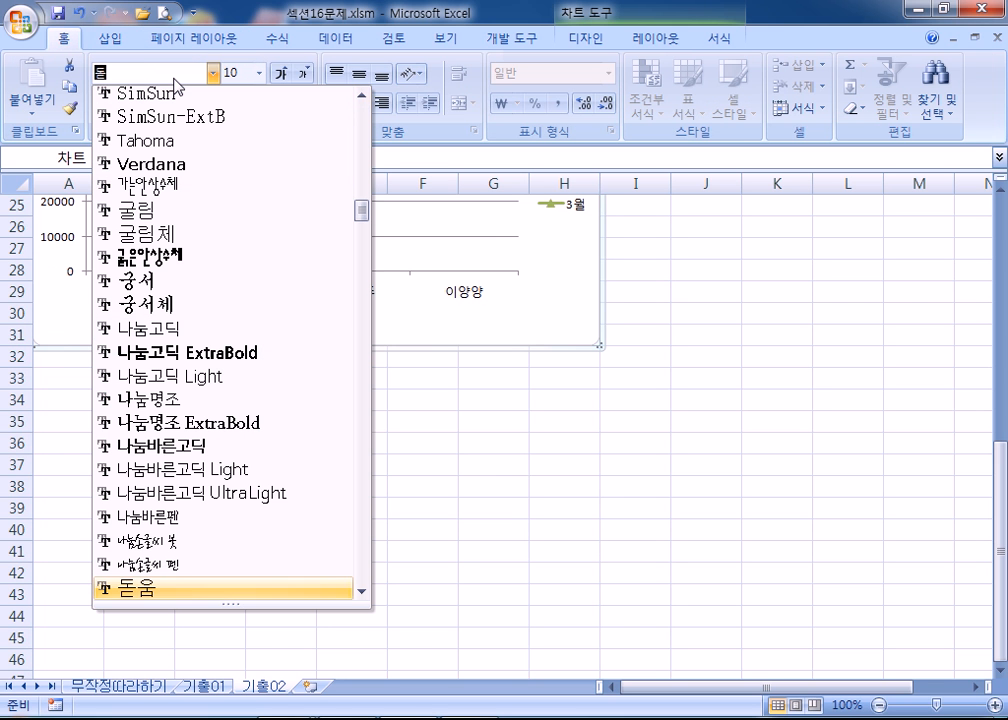
text(돋움)
key(Return)
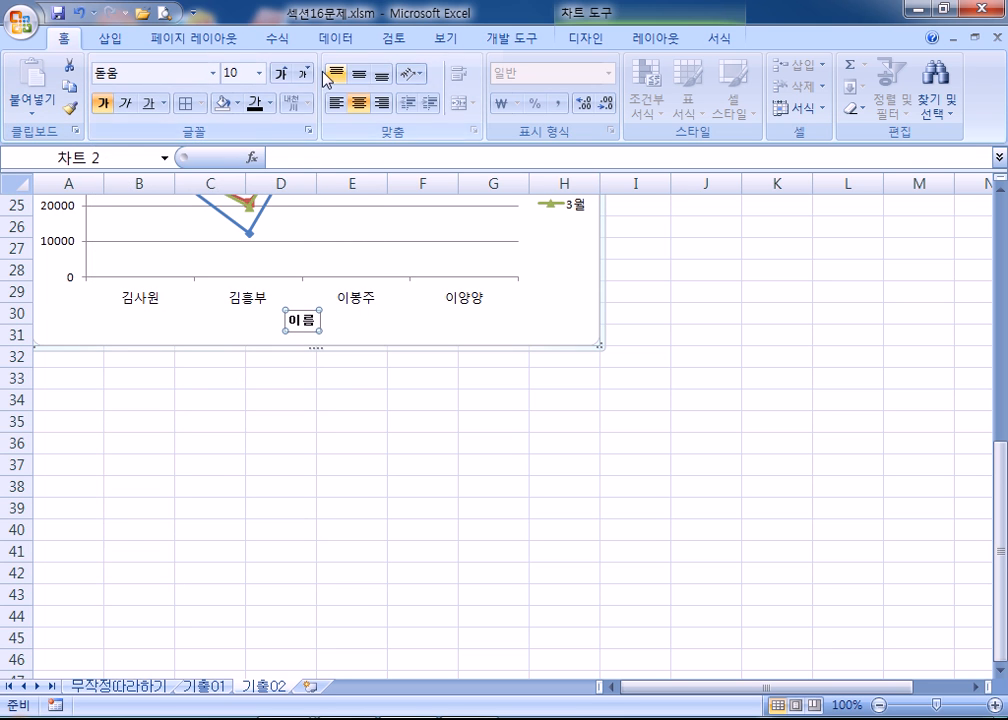
Increase the font size of the horizontal axis title 이름 to 12
click(280, 74)
click(280, 75)
click(280, 74)
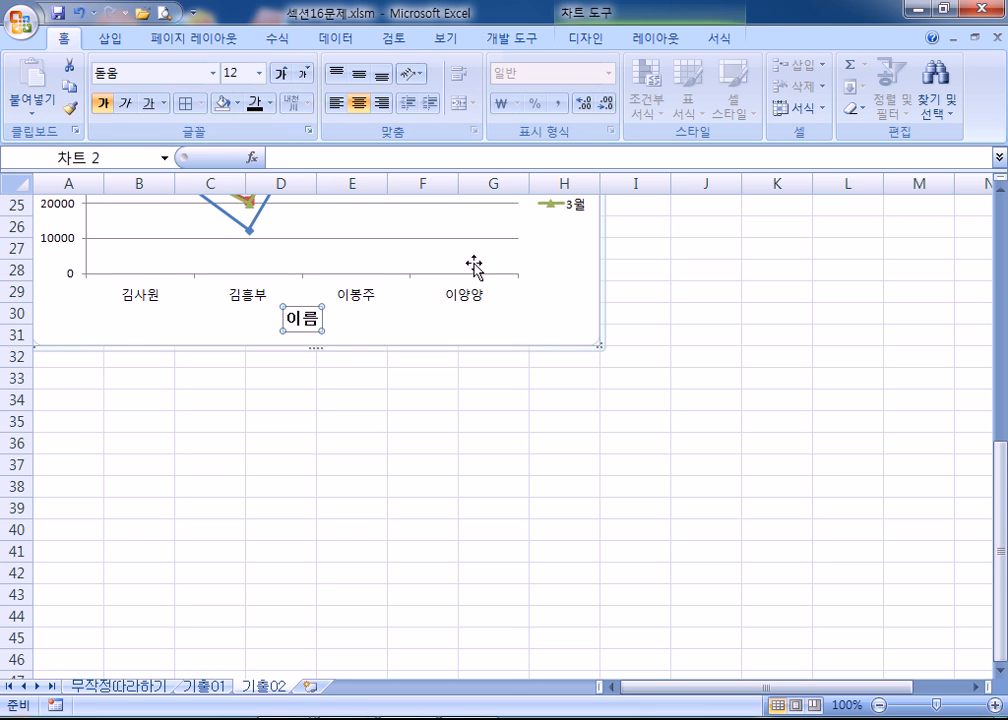
Set the display units of the chart's vertical value axis to 천
scroll(562, 290, up, 4)
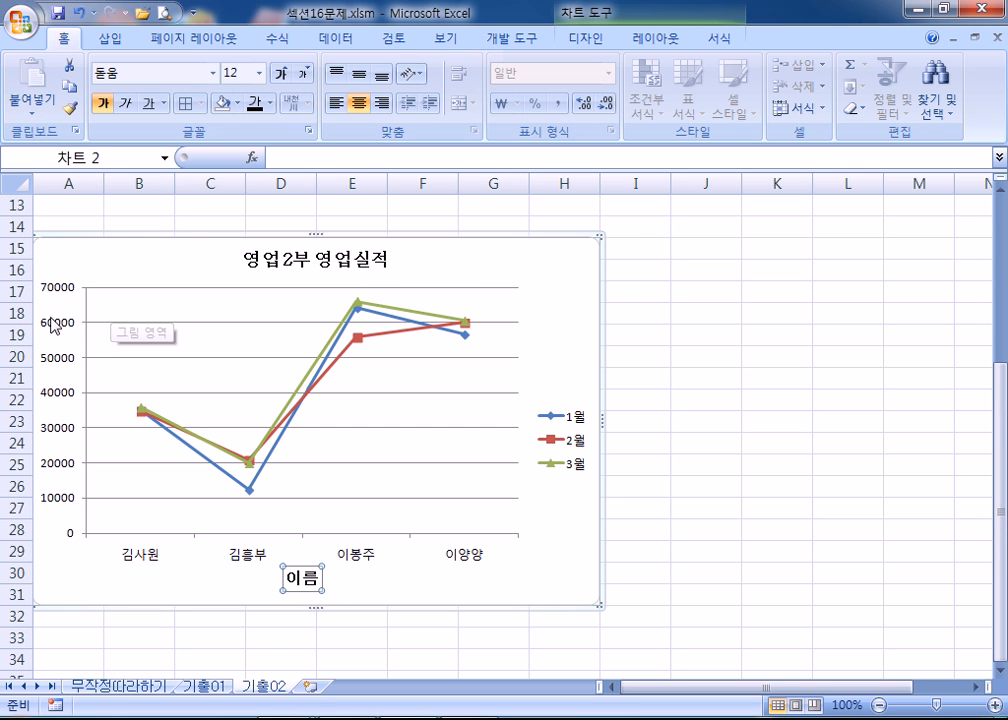
scroll(292, 349, down, 1)
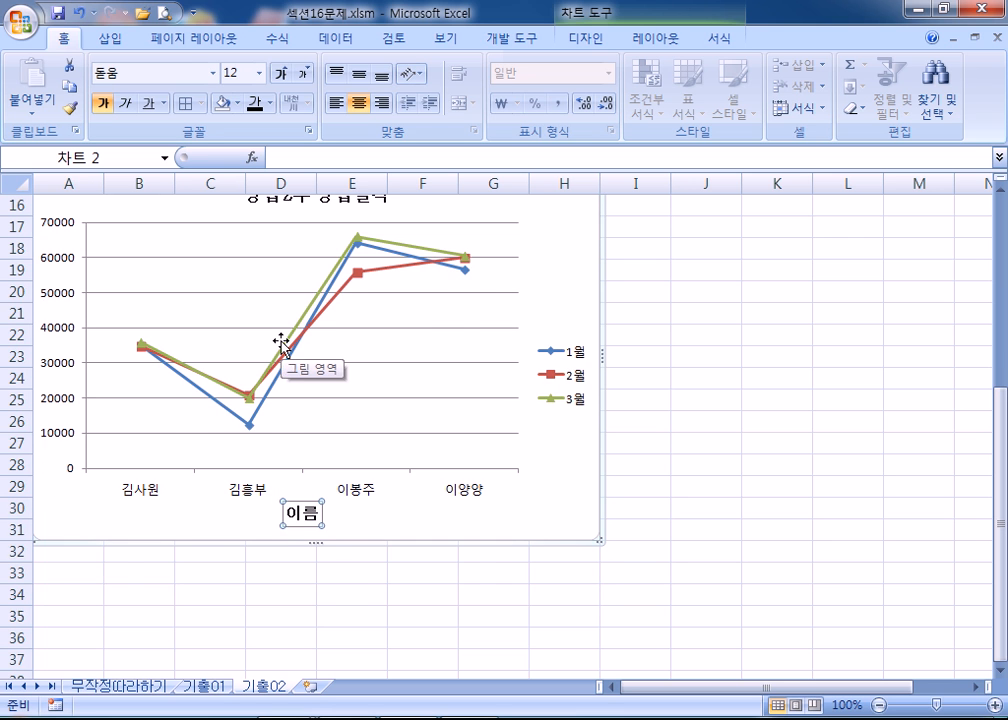
scroll(281, 338, up, 1)
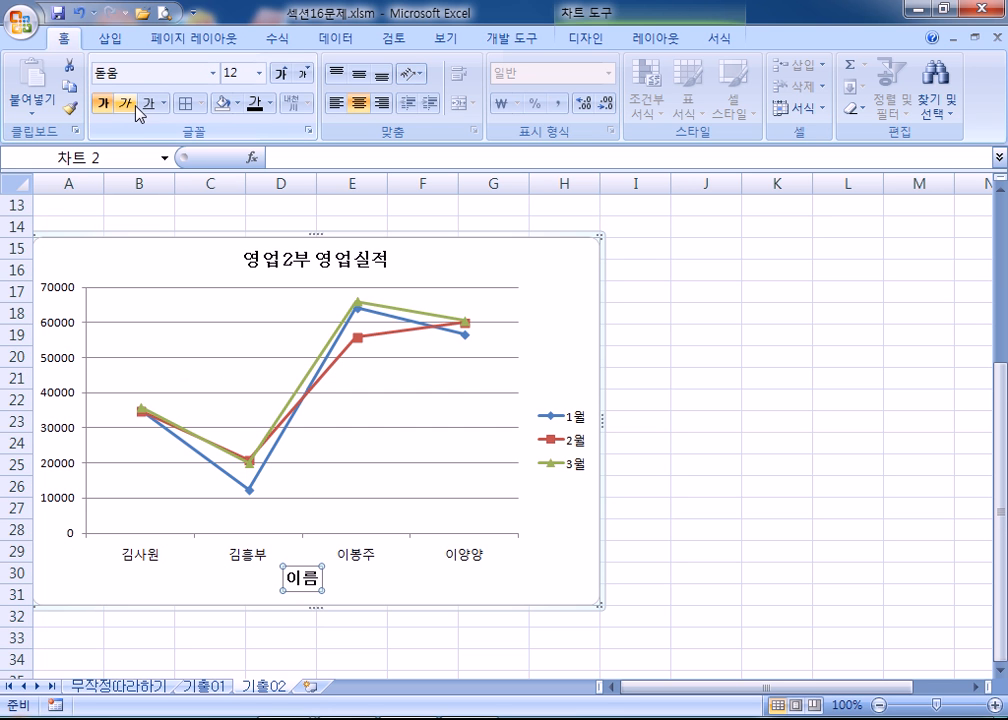
click(64, 293)
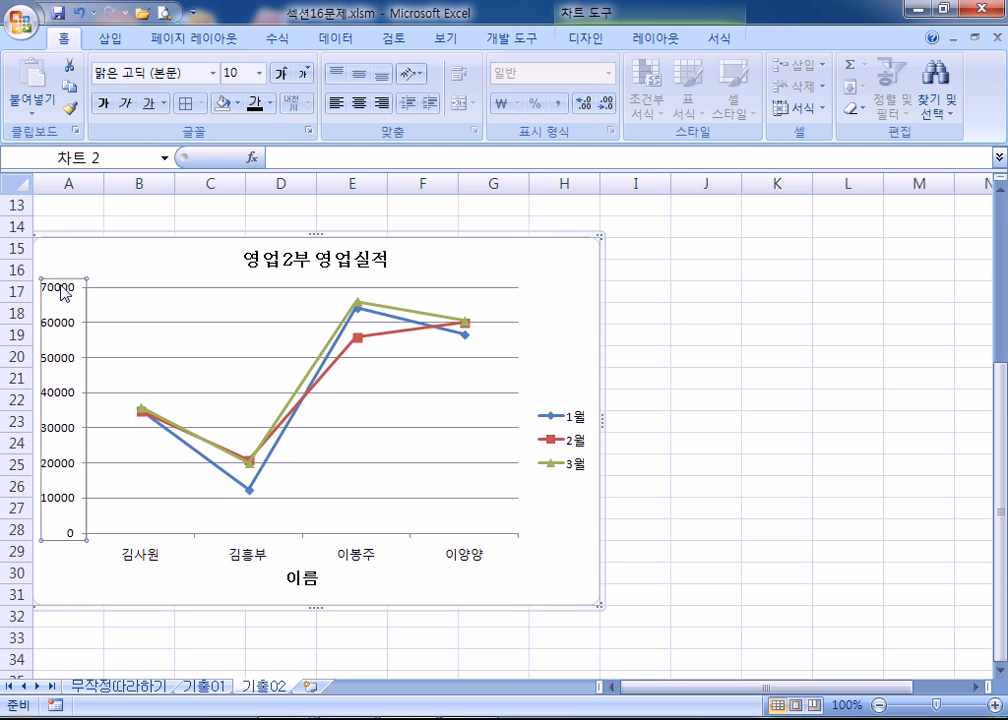
double_click(62, 292)
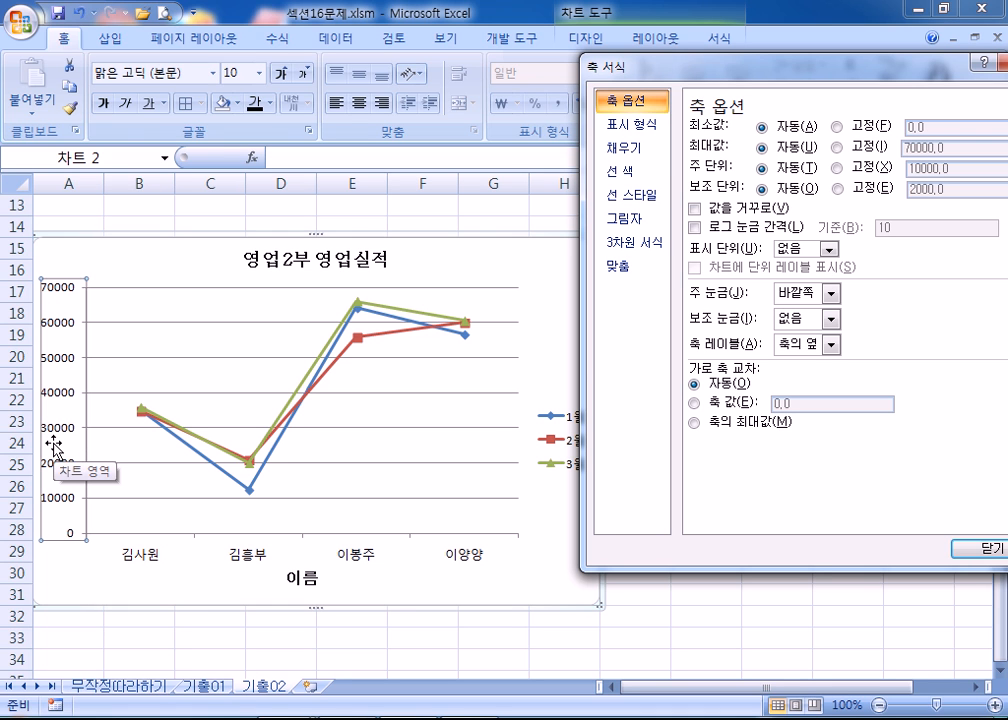
drag(671, 73, 463, 21)
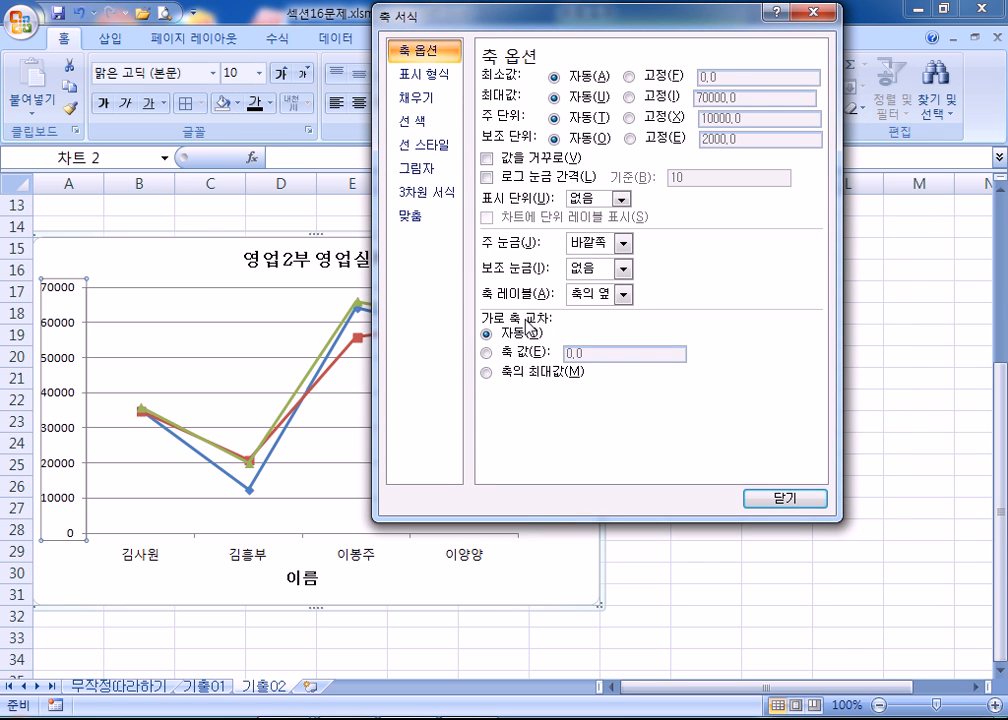
click(622, 199)
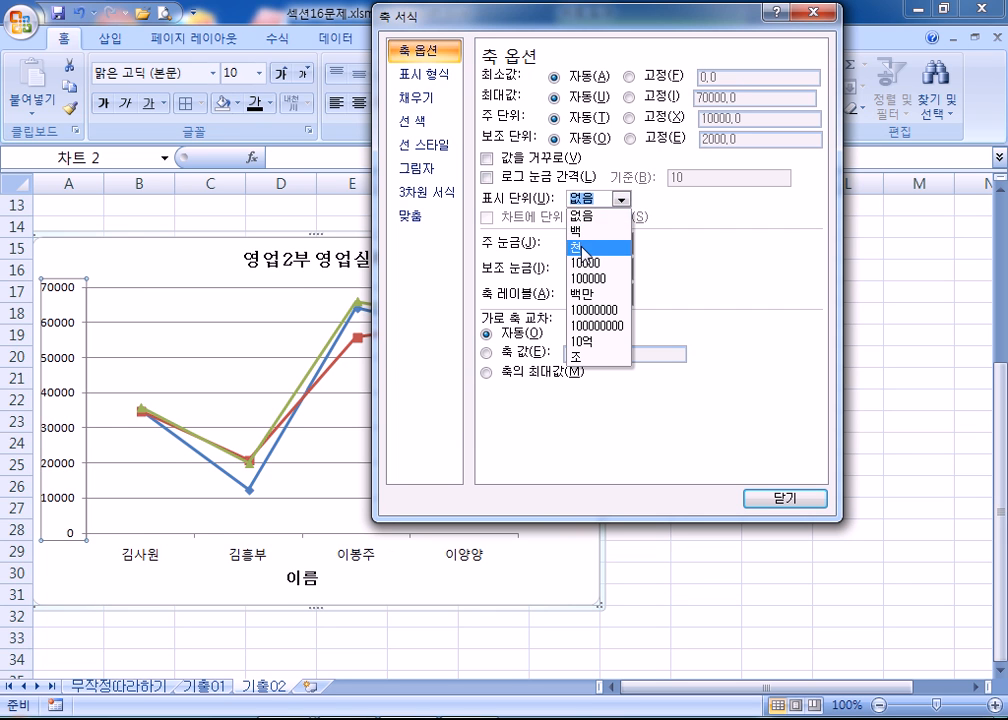
click(583, 248)
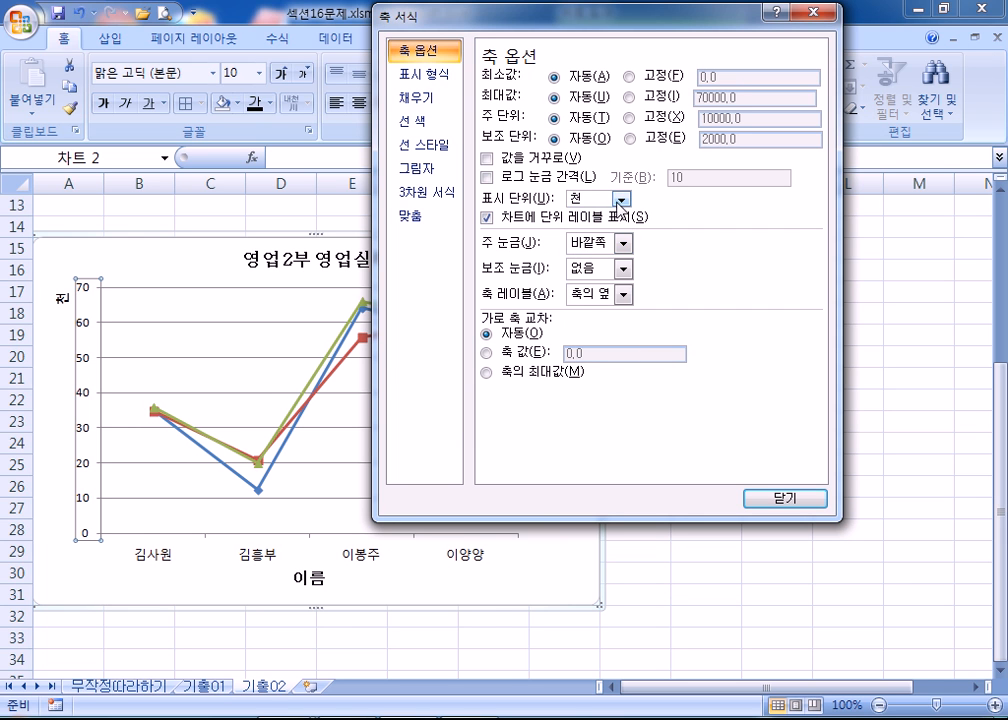
Reset the value axis display units to 없음, then reapply 천 with the unit label shown on the chart
click(620, 199)
click(603, 217)
click(621, 199)
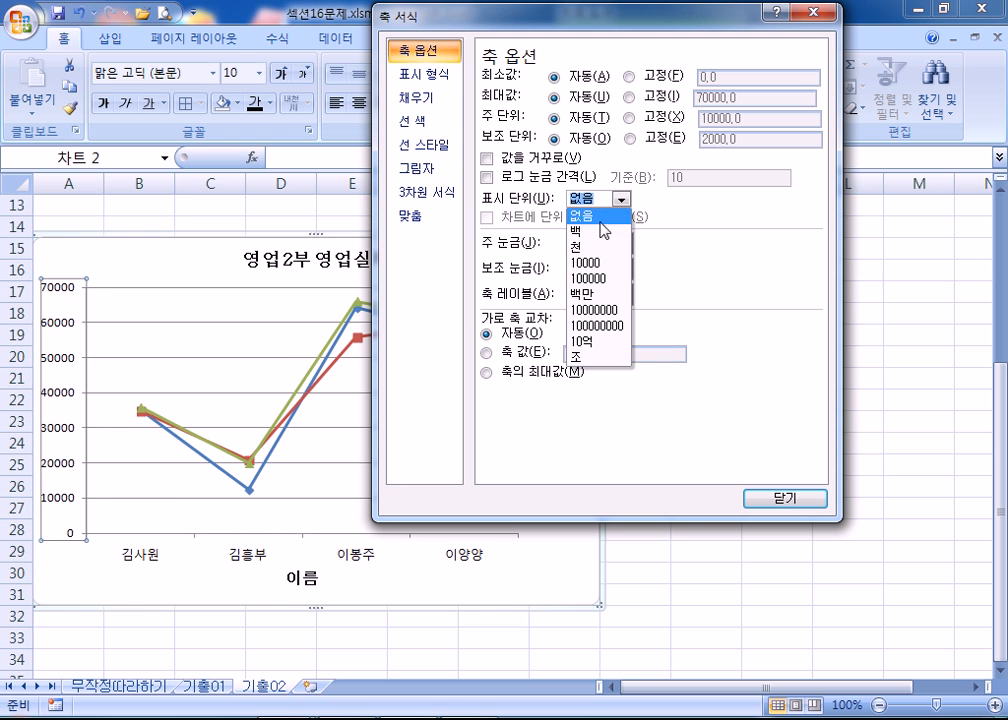
click(590, 251)
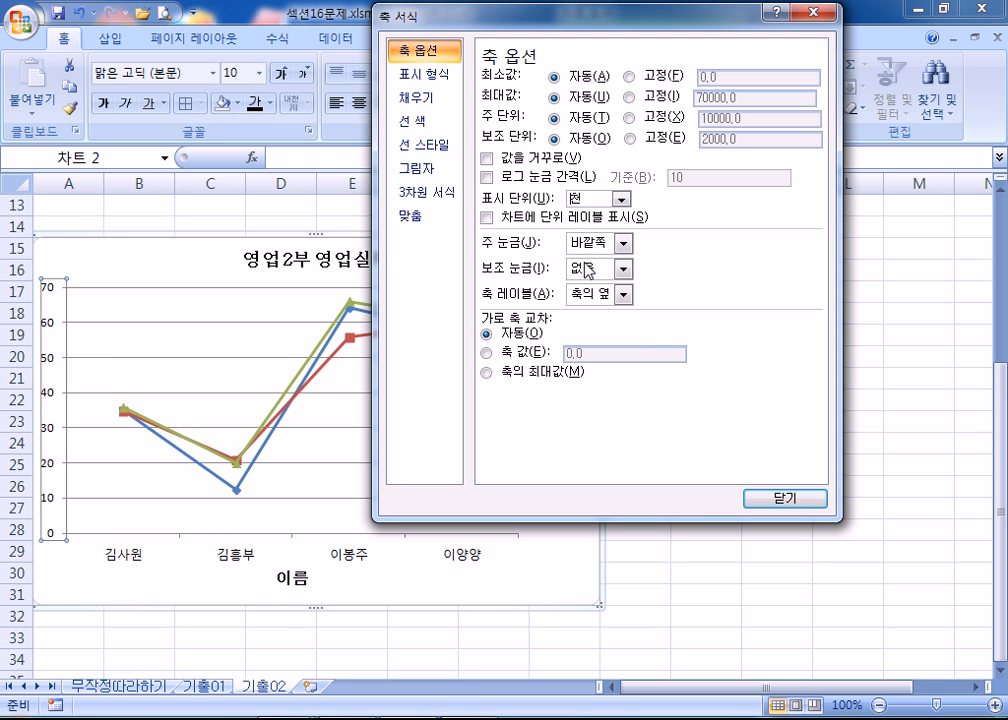
click(494, 218)
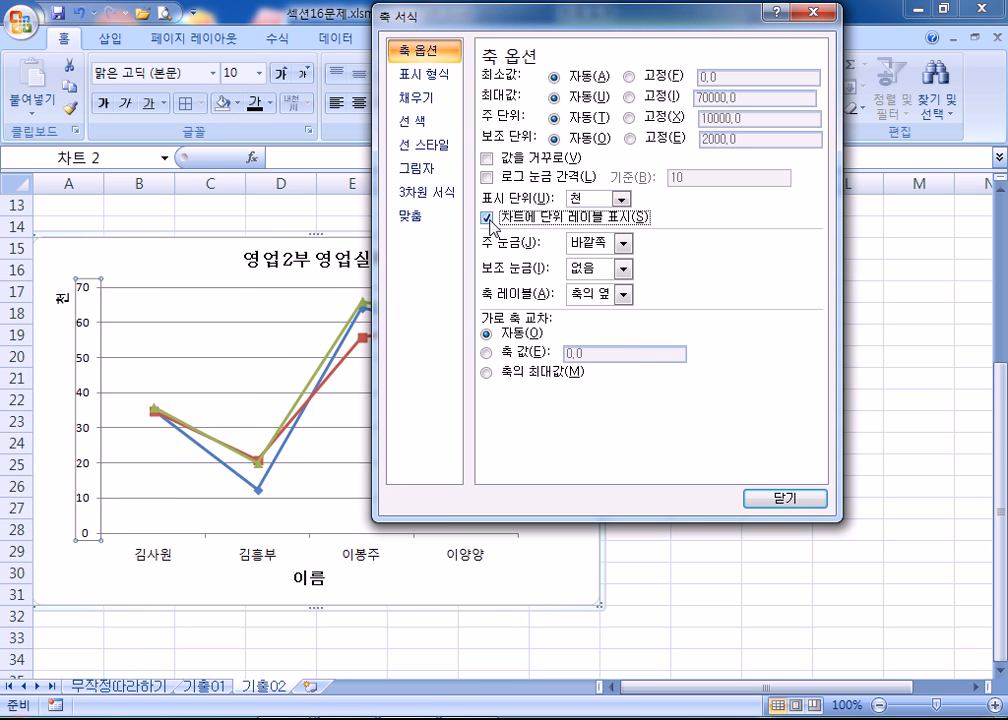
click(489, 220)
click(489, 220)
Try the text directions 모든 텍스트 90도 회전 and 모든 텍스트 270도 회전 on the value axis's display unit label
click(62, 302)
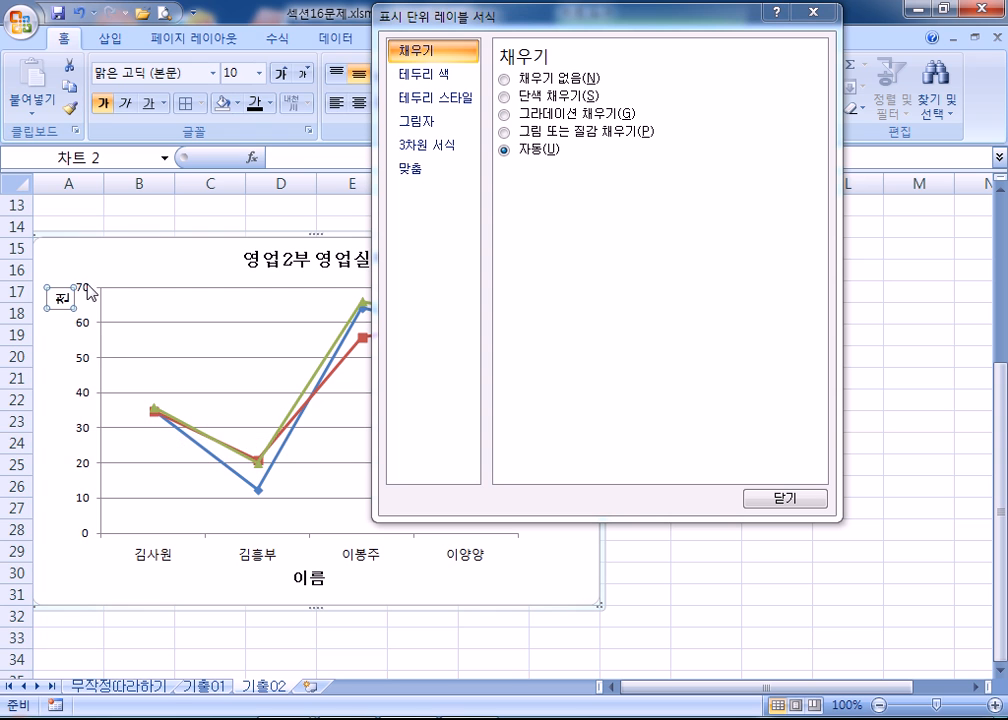
click(76, 280)
click(62, 302)
click(416, 172)
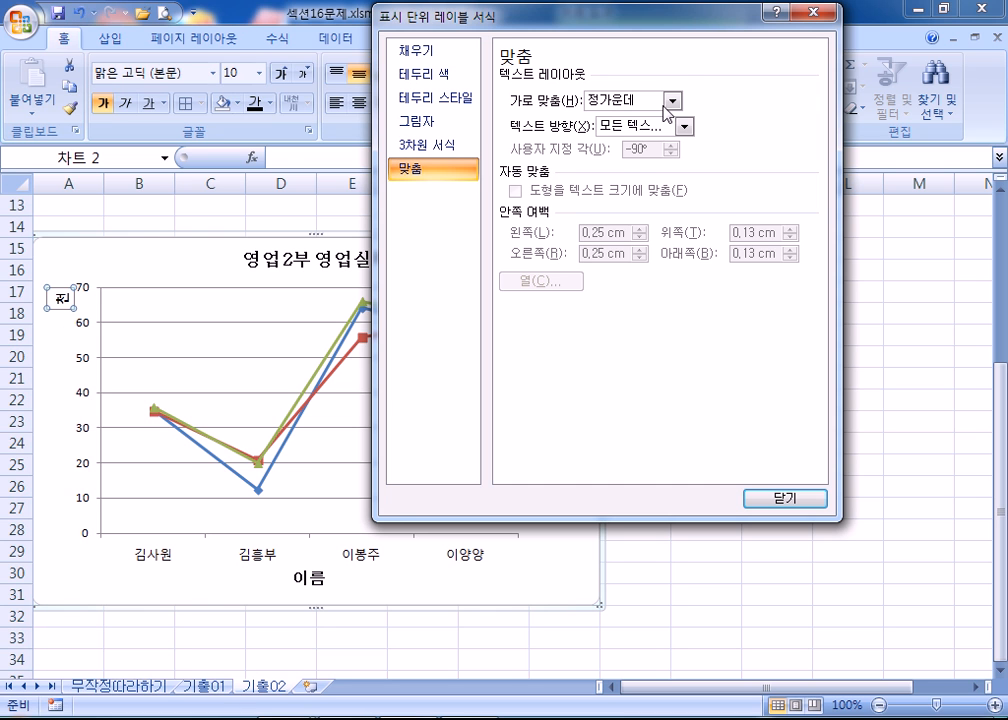
click(663, 130)
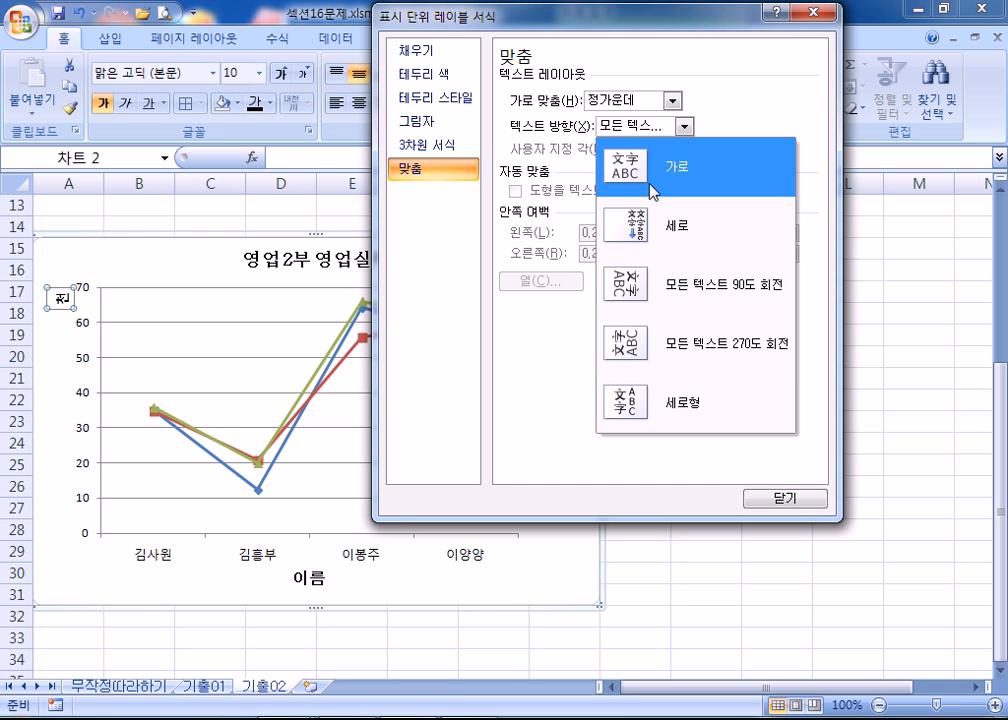
click(655, 302)
click(683, 127)
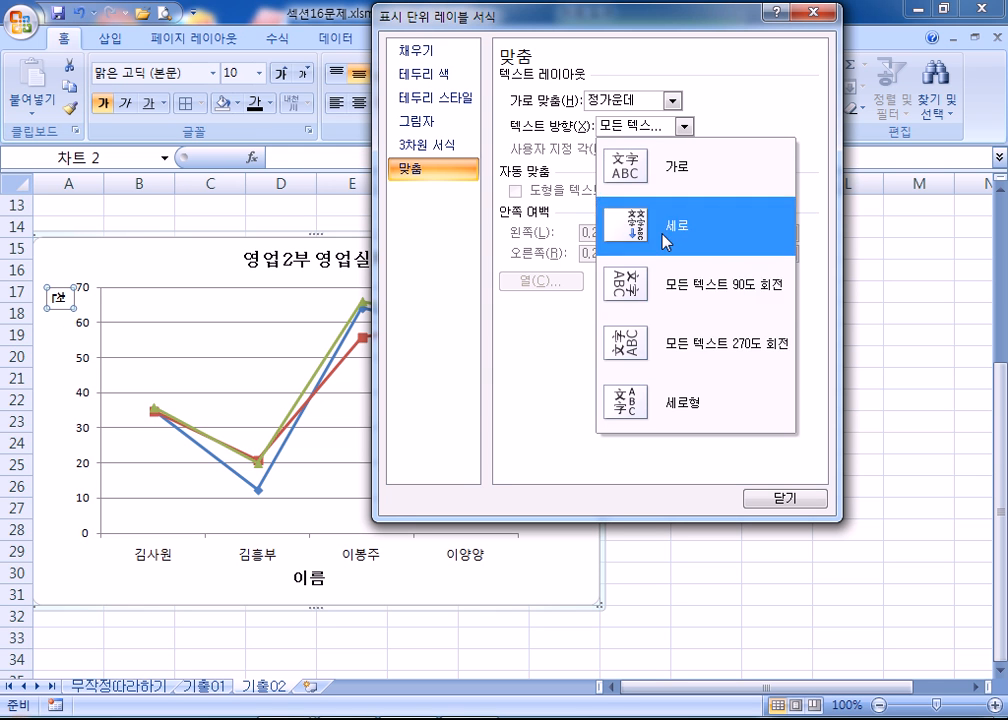
click(675, 350)
Set the text direction of the display unit label 천 to 가로
click(650, 128)
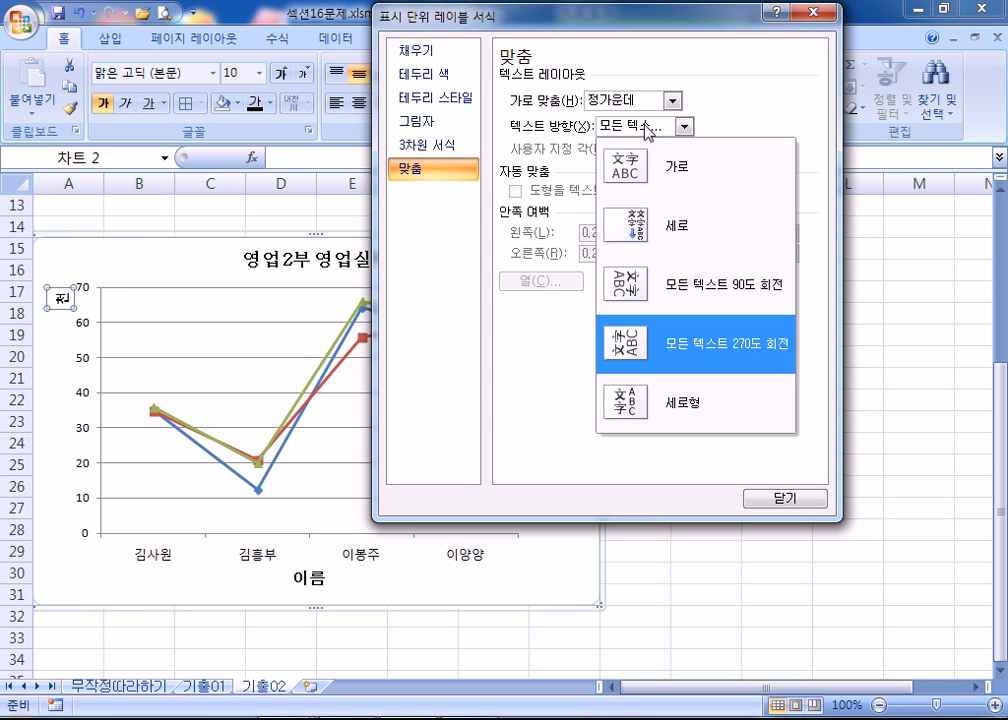
click(650, 168)
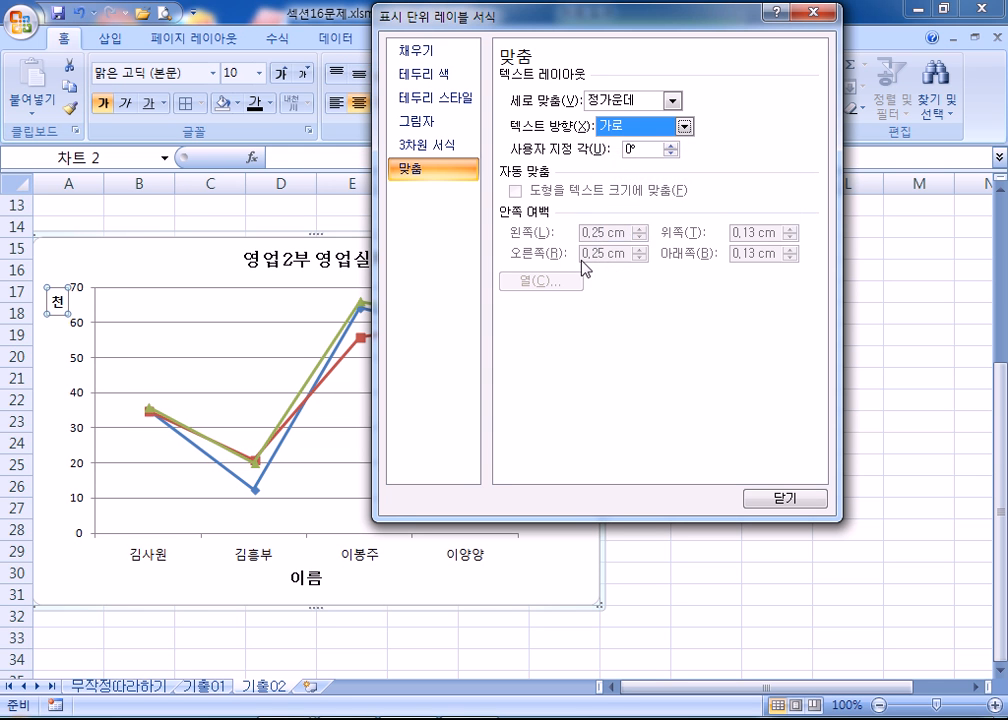
click(623, 128)
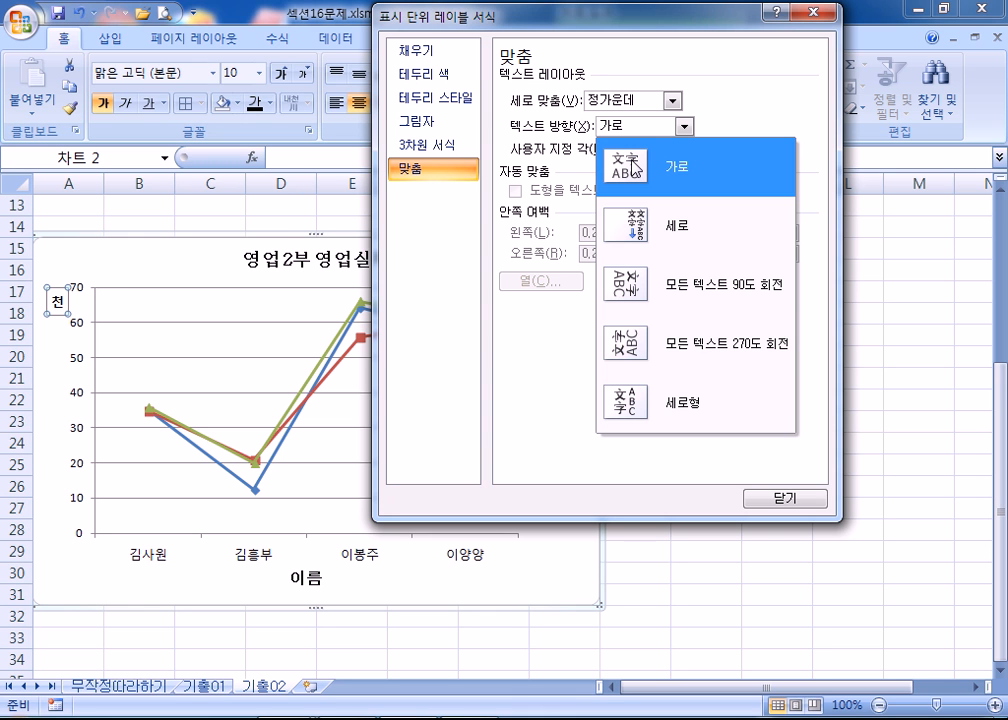
click(634, 168)
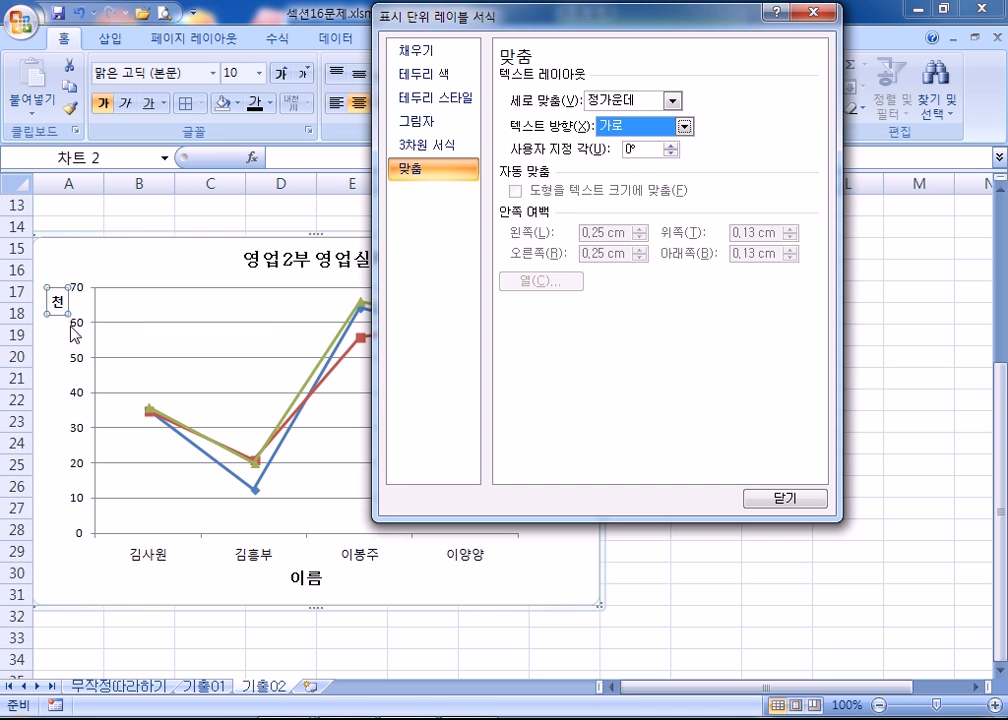
Reselect the display unit label and try the 90도 and 270도 text rotations on it once more
click(55, 335)
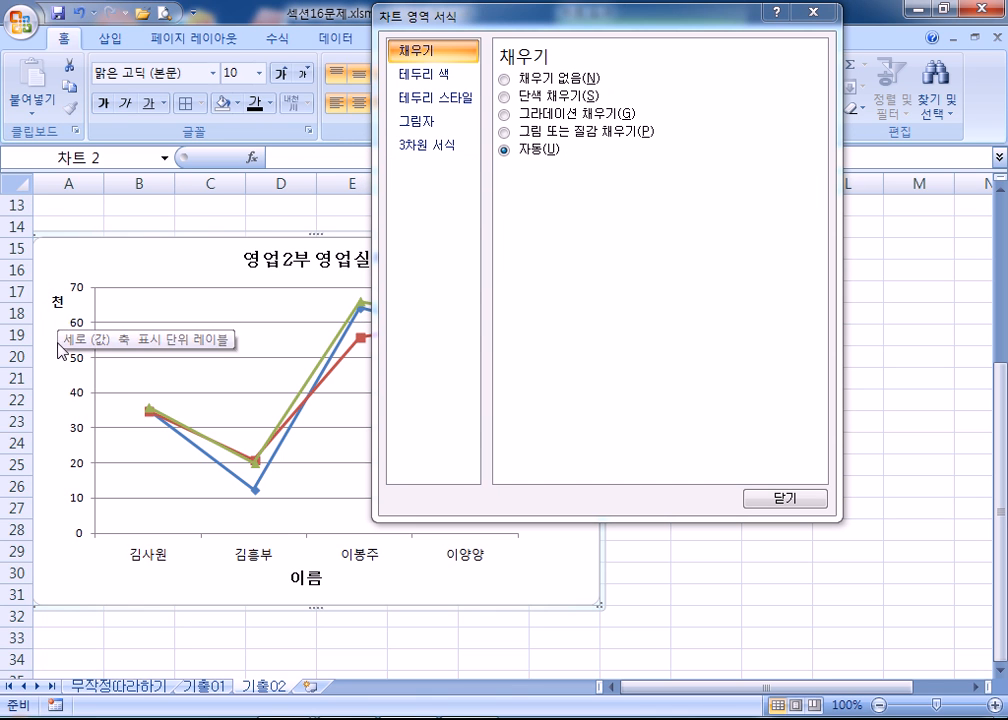
click(60, 305)
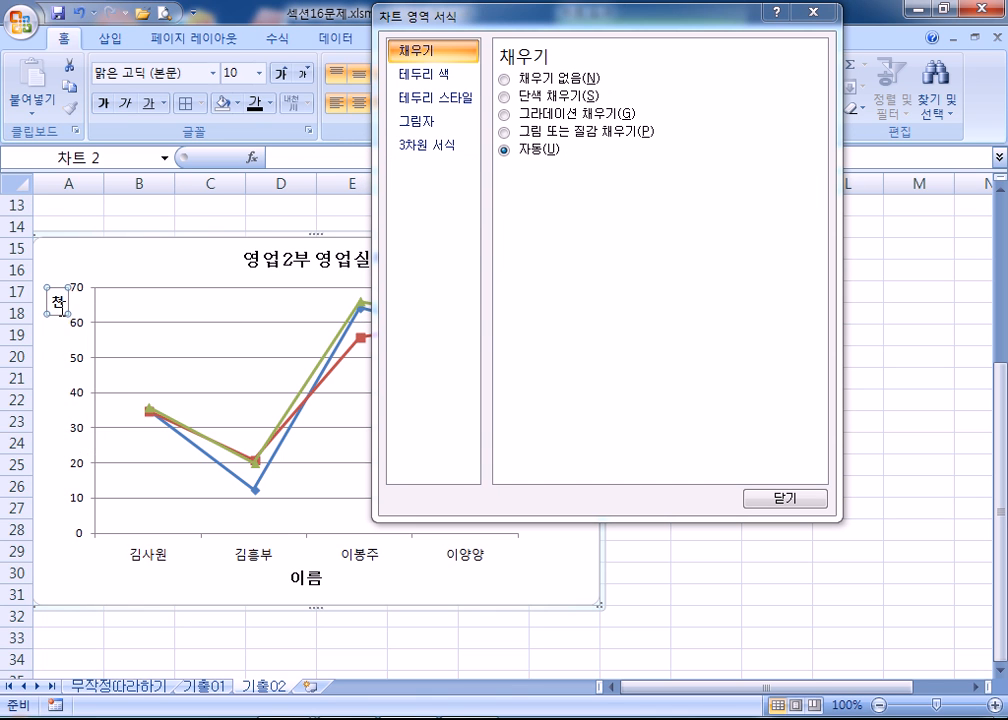
click(410, 168)
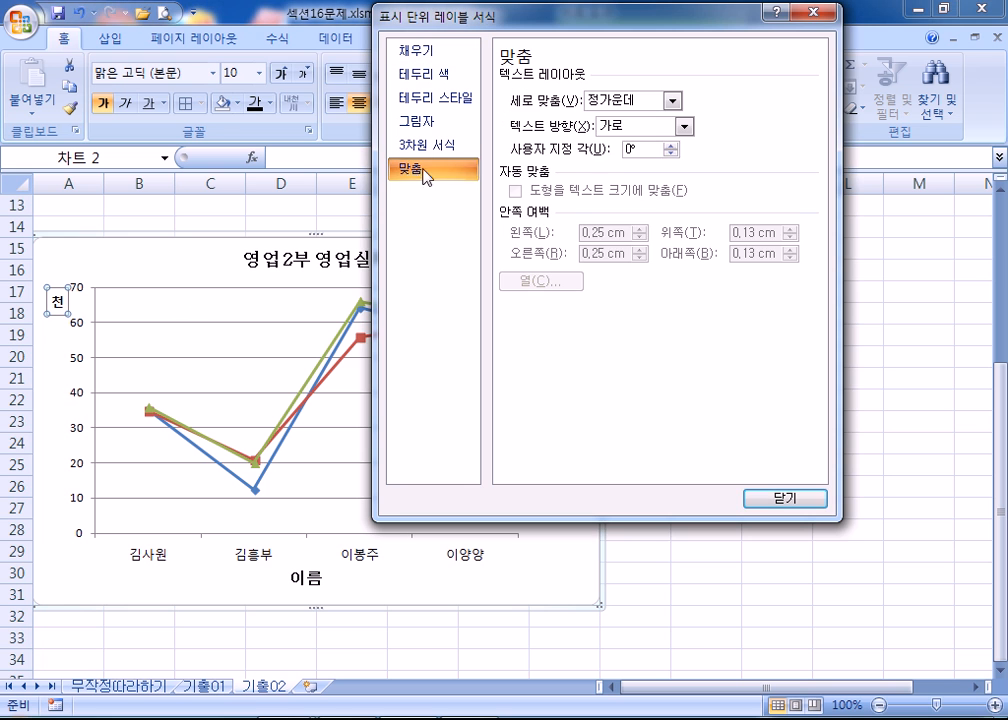
click(664, 128)
click(650, 283)
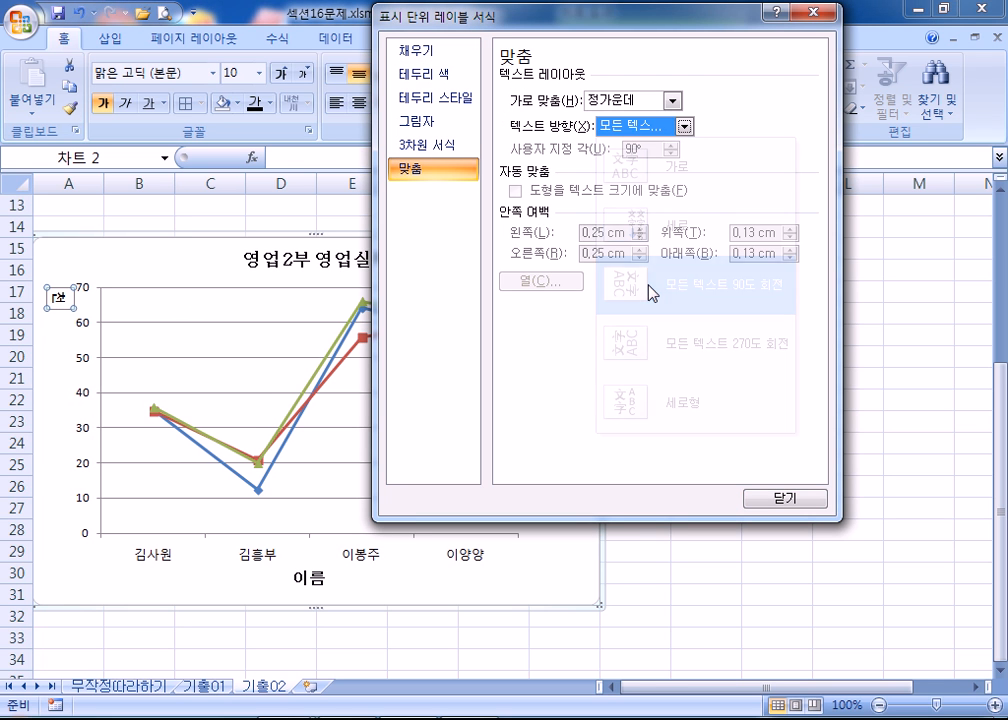
click(640, 132)
click(632, 342)
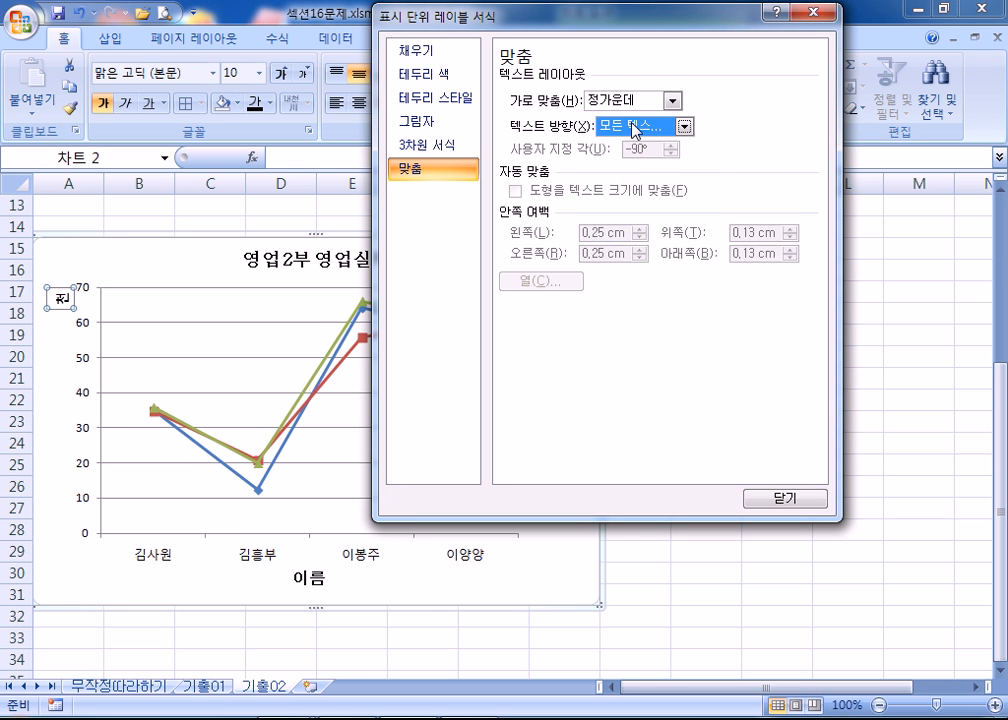
Return the display unit label's text direction to 가로 and move the format dialog clear of the chart
click(632, 130)
click(628, 167)
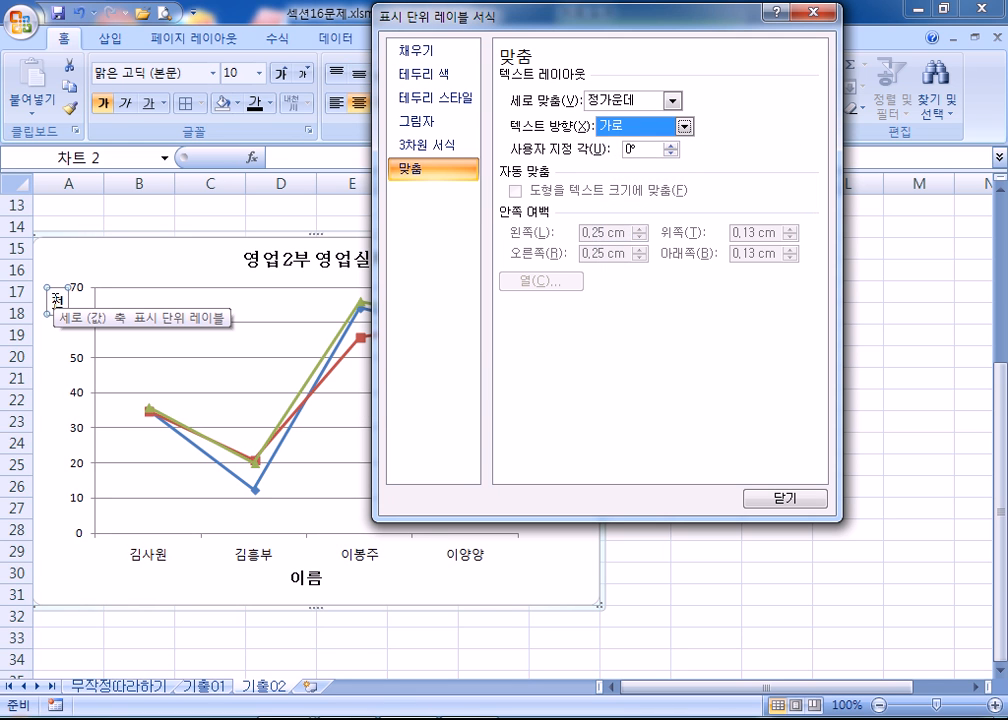
drag(567, 20, 661, 44)
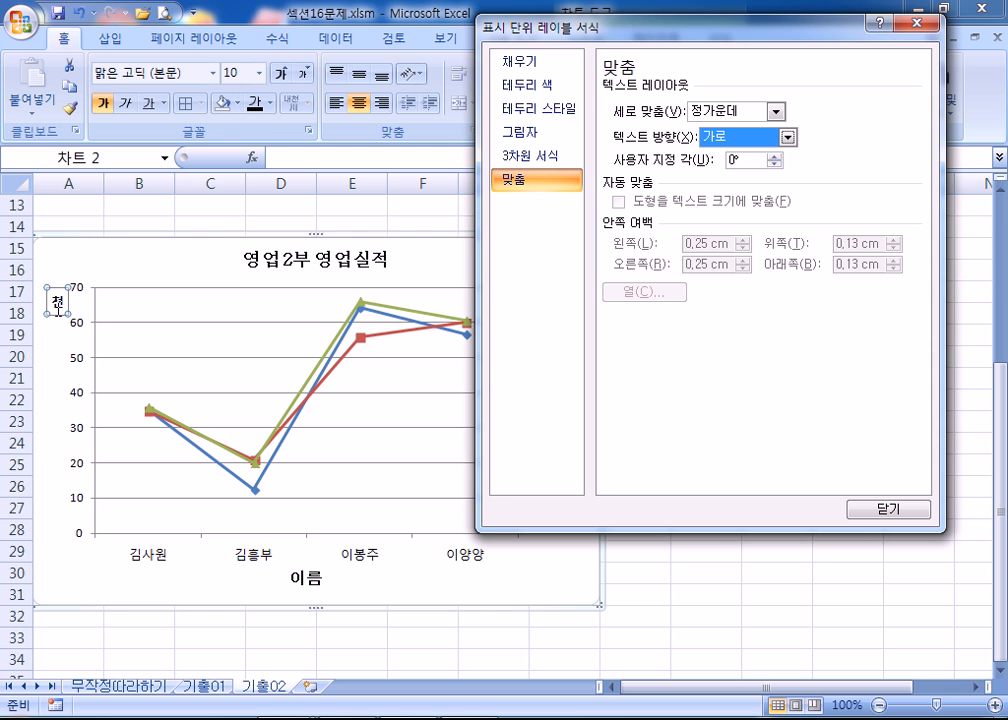
Review the fill, border, 3차원 서식 and 맞춤 settings of the value axis's display unit label and close its format dialog
click(59, 309)
click(522, 62)
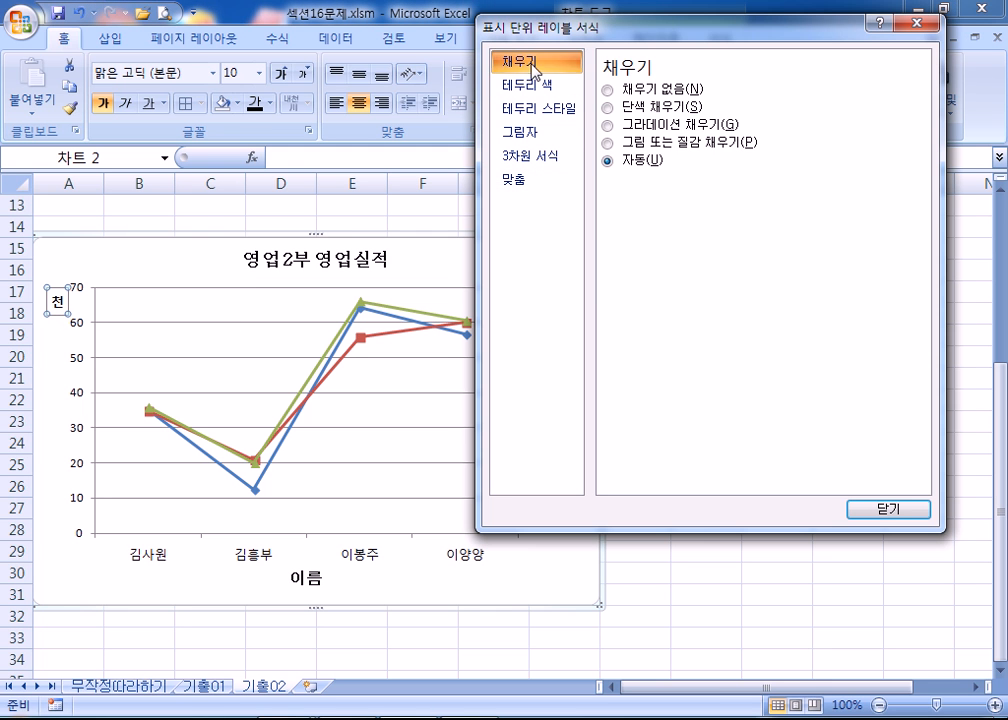
click(528, 85)
click(535, 110)
click(530, 156)
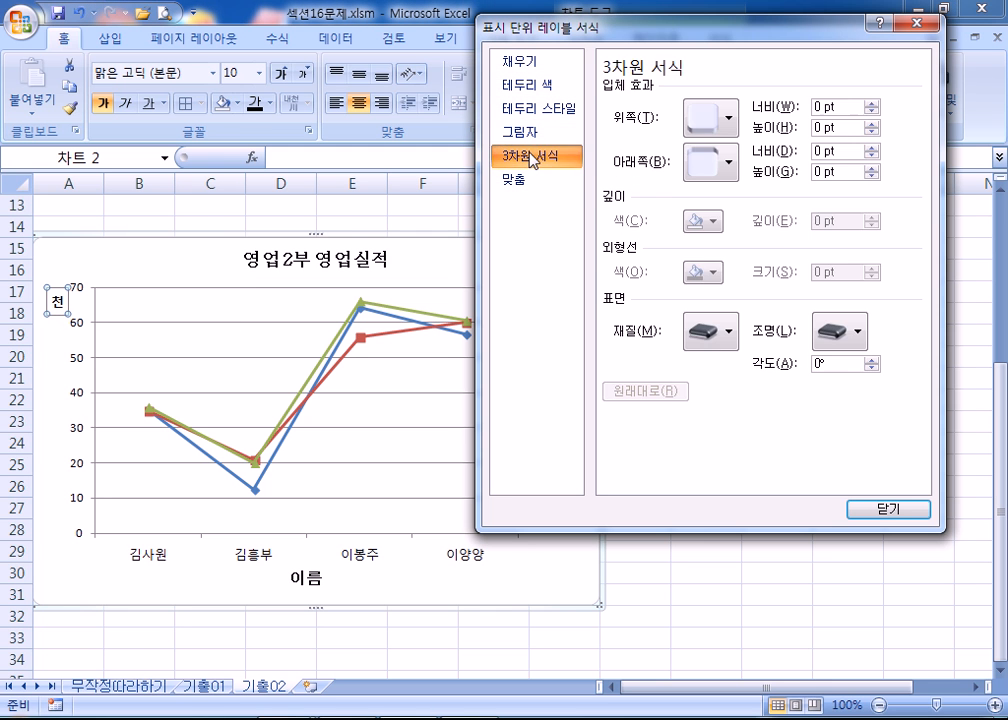
click(525, 180)
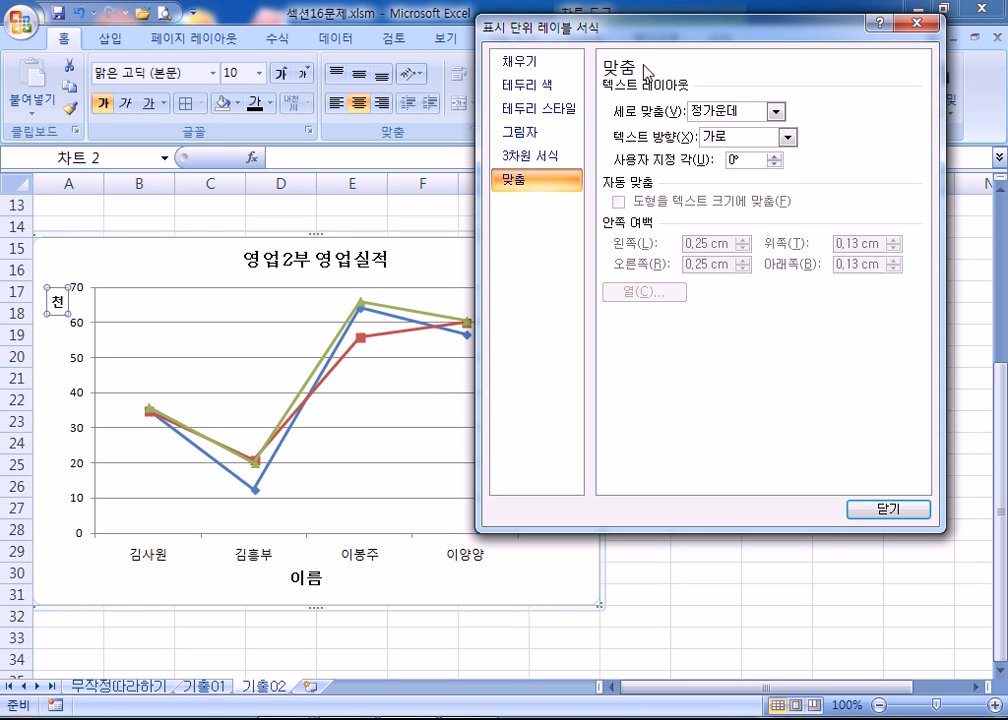
drag(651, 32, 688, 33)
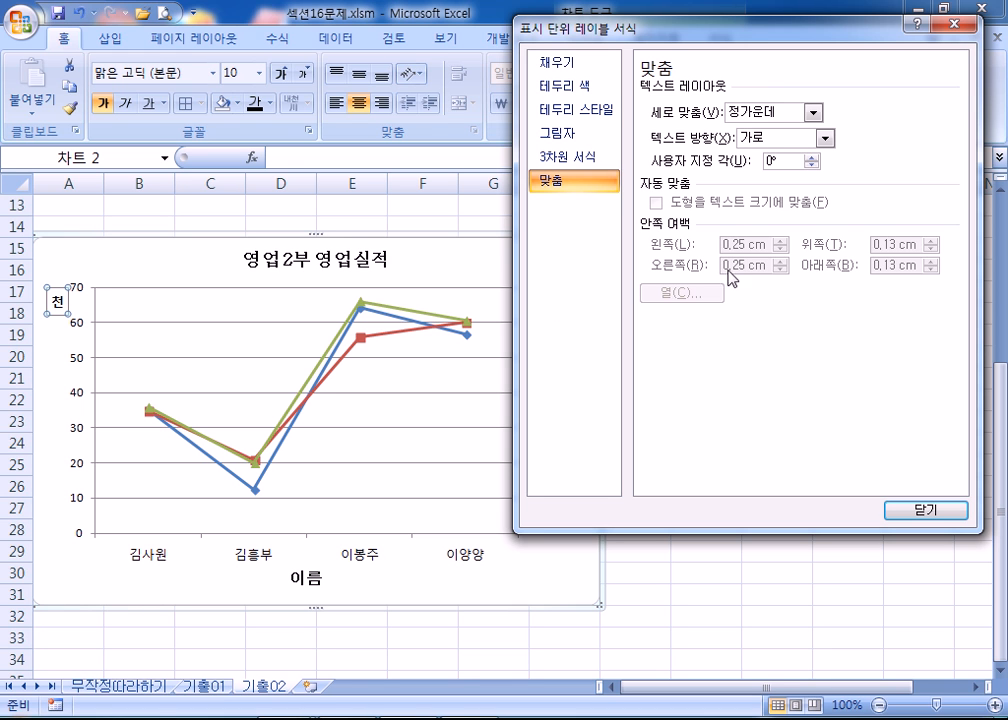
click(924, 510)
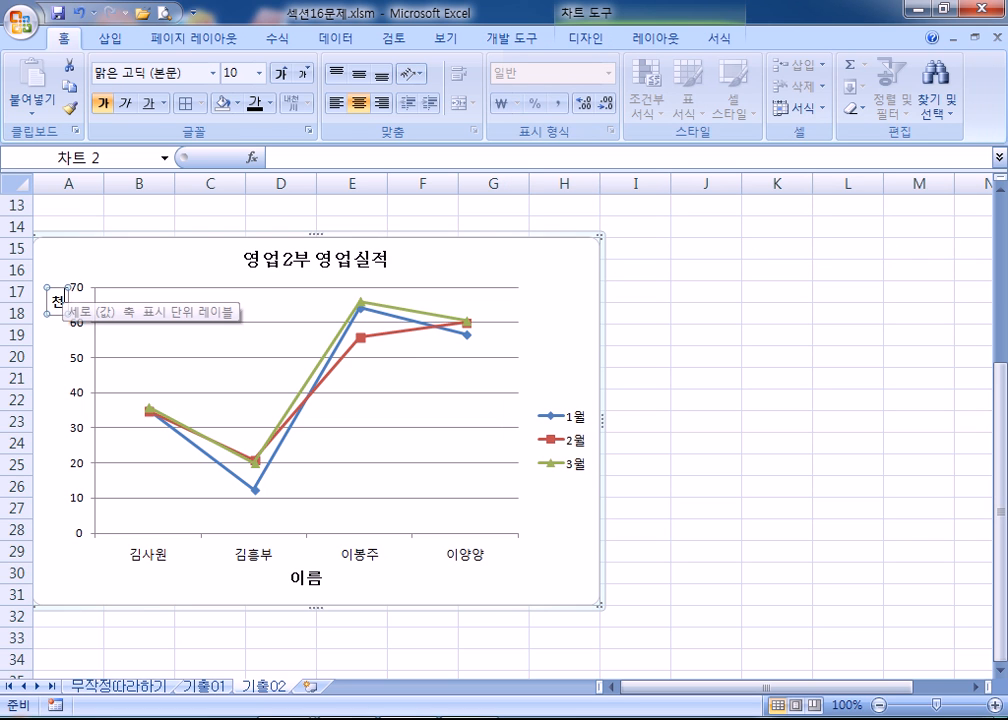
Examine the alignment settings of the value axis, and compare them with those of its display unit label 천
right_click(62, 298)
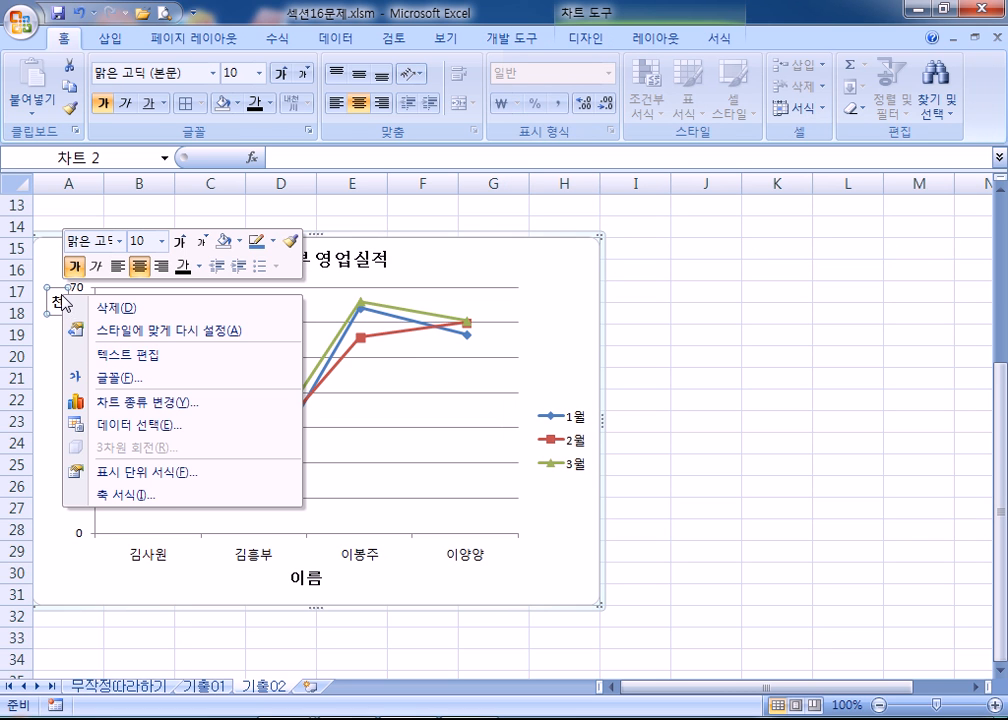
click(168, 500)
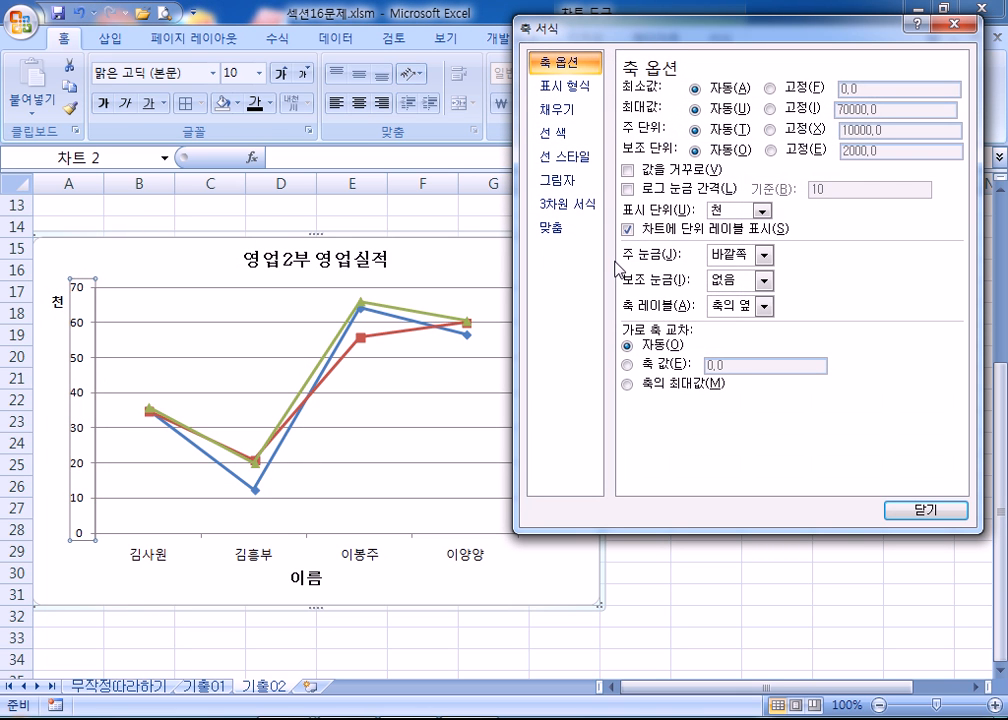
drag(520, 30, 579, 28)
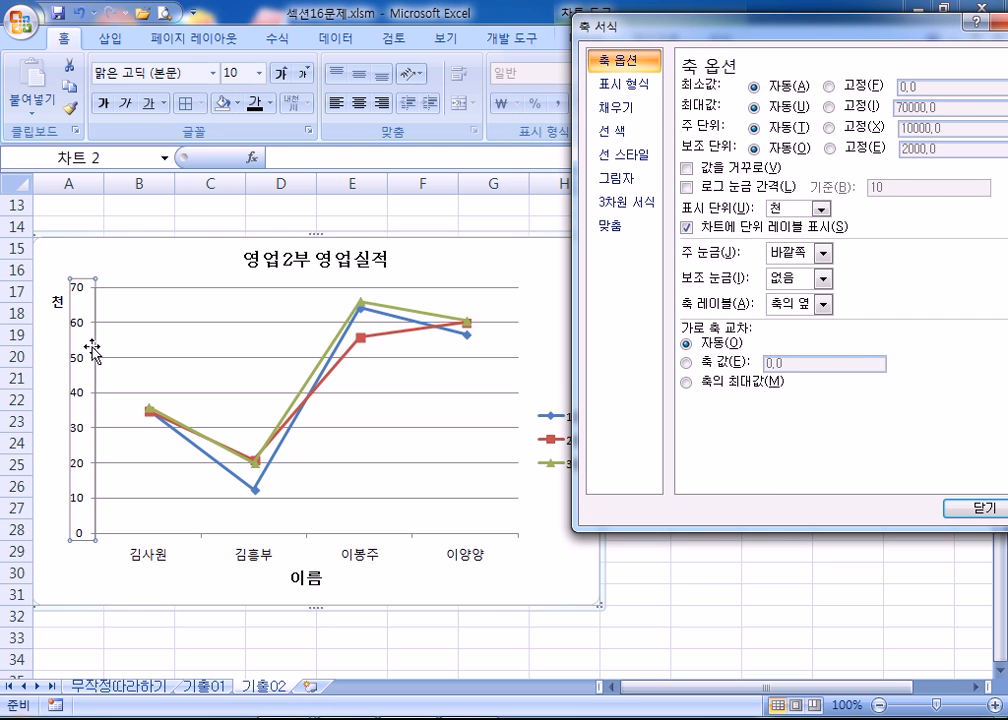
click(620, 236)
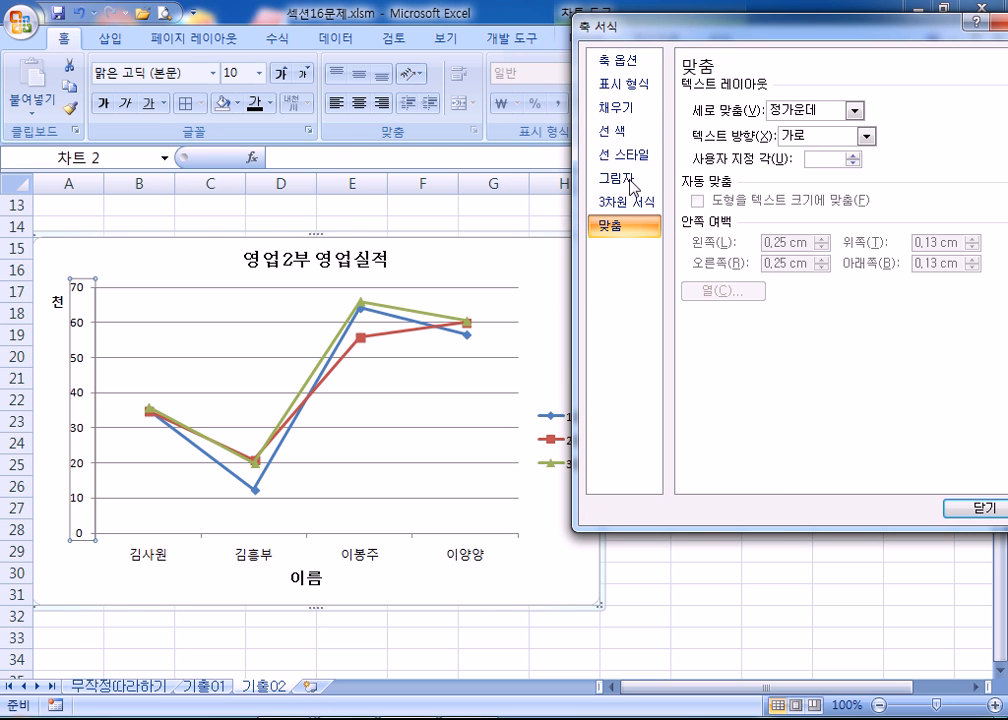
click(56, 298)
click(612, 178)
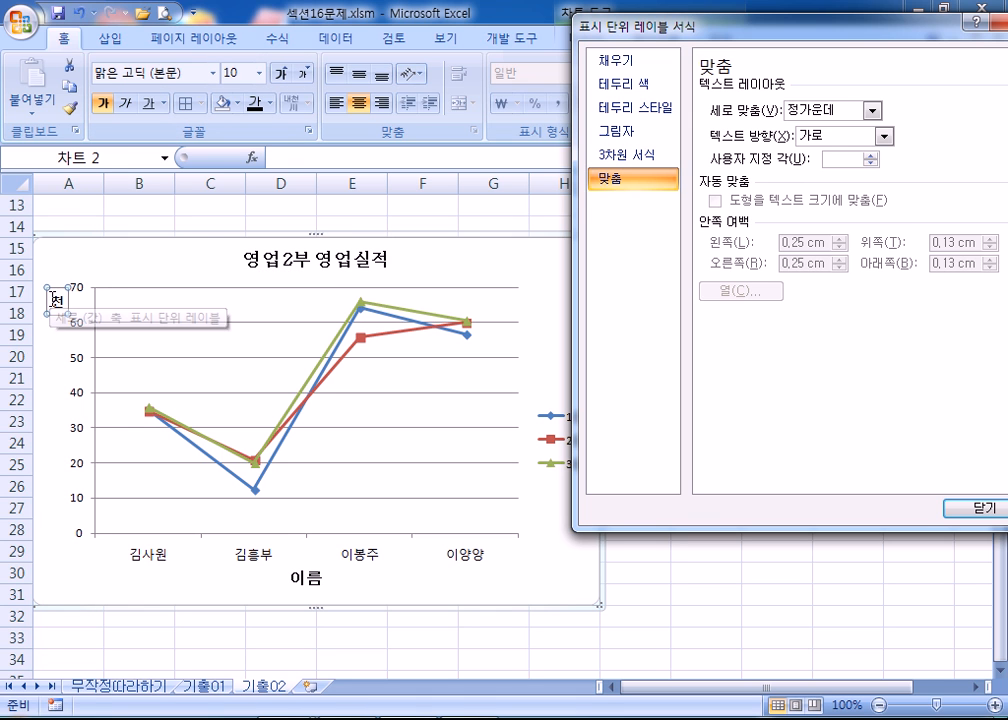
Select the value axis's major gridlines and look over the available 기본 가로 눈금선 options
click(287, 578)
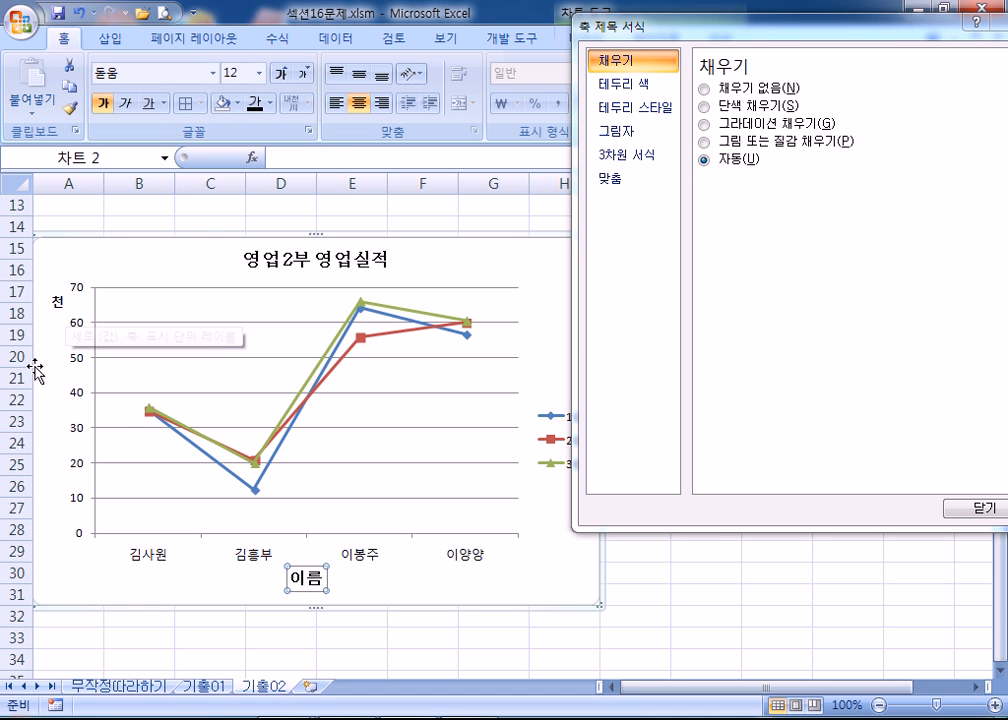
click(254, 323)
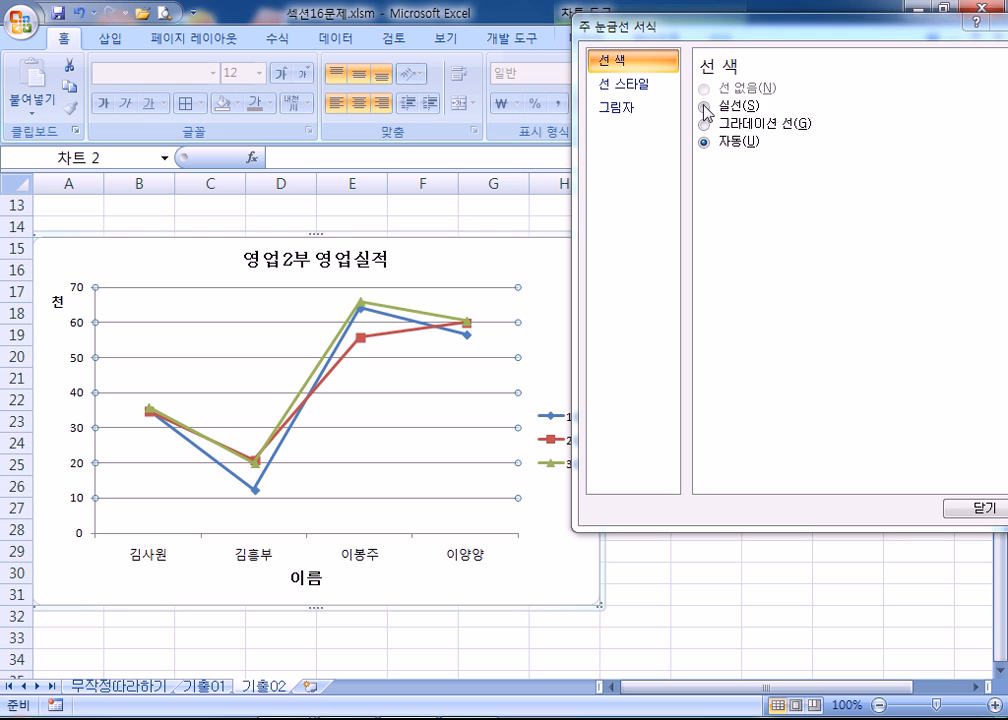
drag(724, 37, 869, 90)
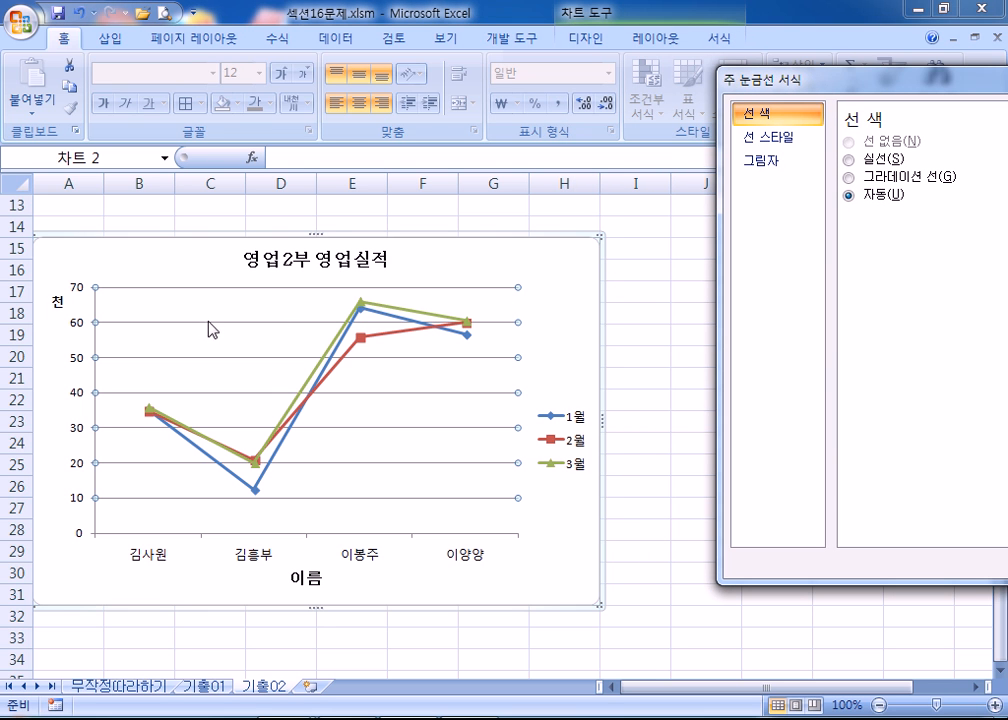
click(605, 38)
click(645, 40)
click(594, 92)
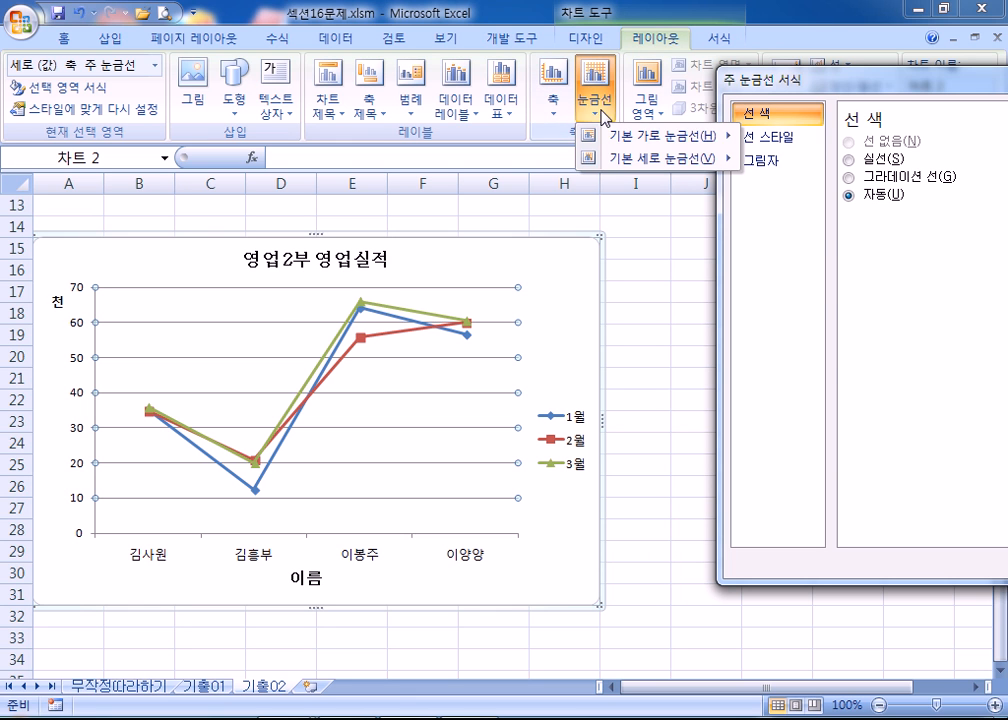
mouse_move(627, 139)
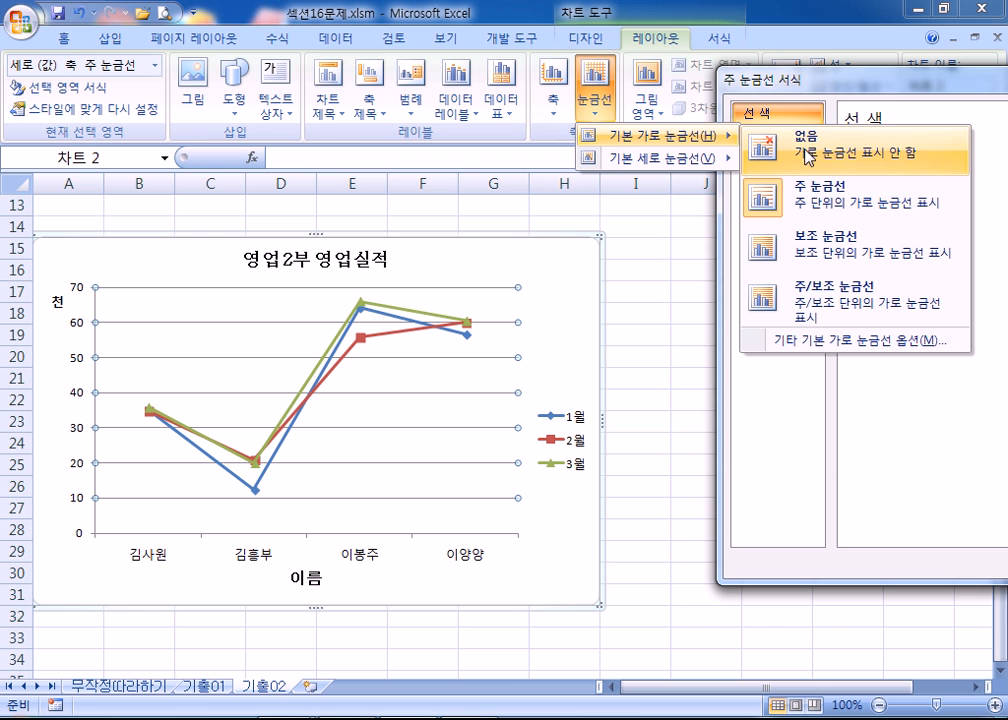
Try hiding the value axis's major gridlines by giving them a solid white line color
drag(886, 84, 604, 65)
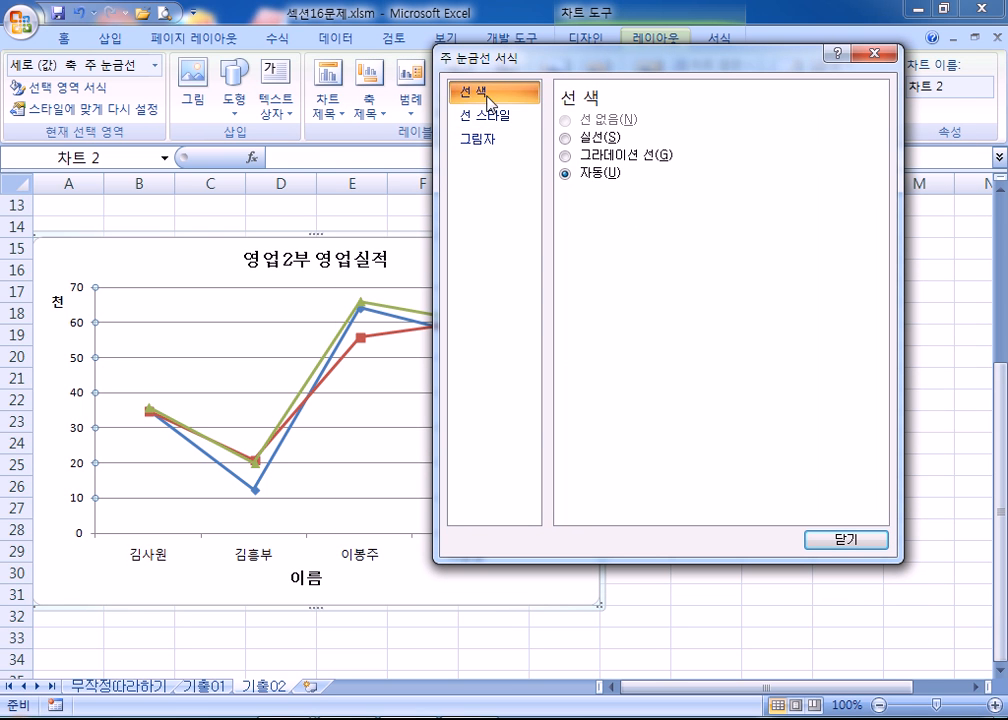
click(566, 137)
click(646, 197)
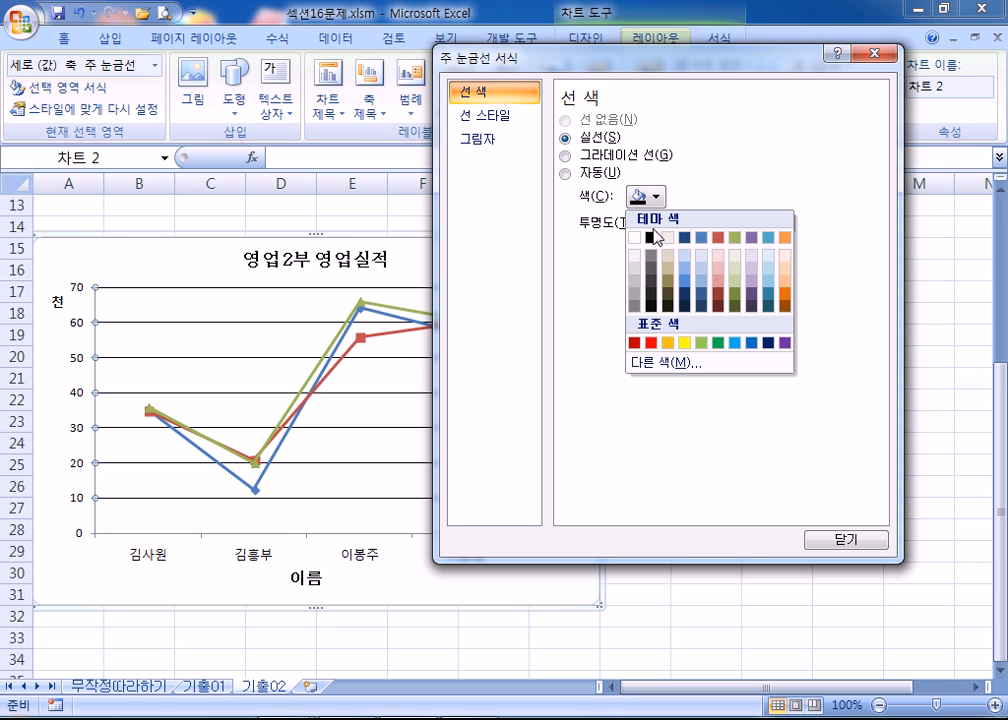
click(636, 238)
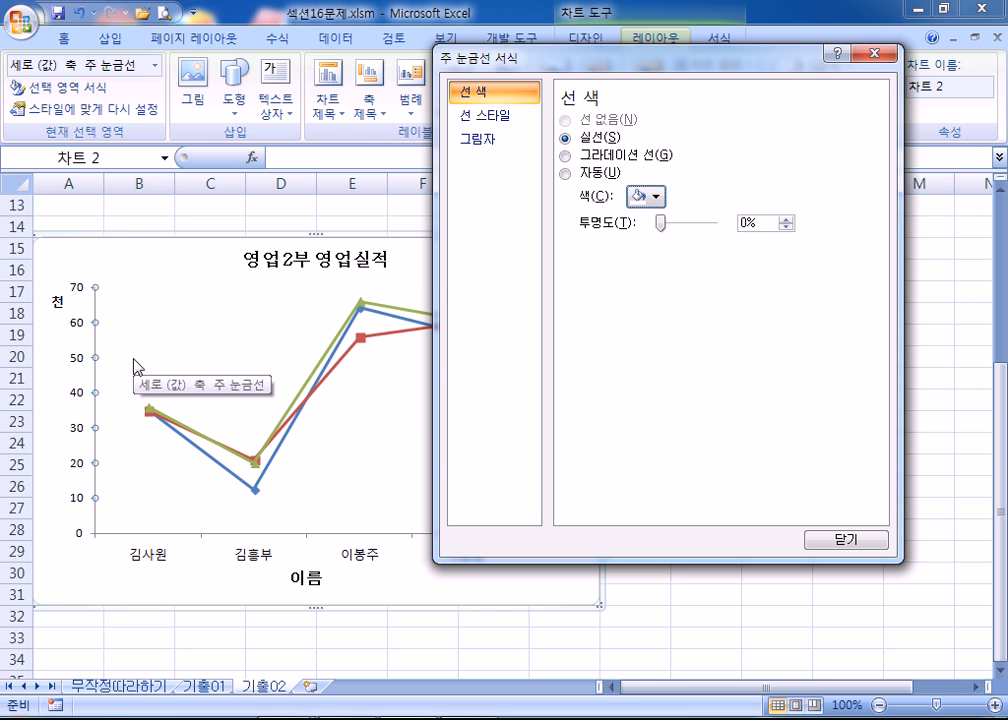
click(565, 155)
click(566, 137)
click(845, 540)
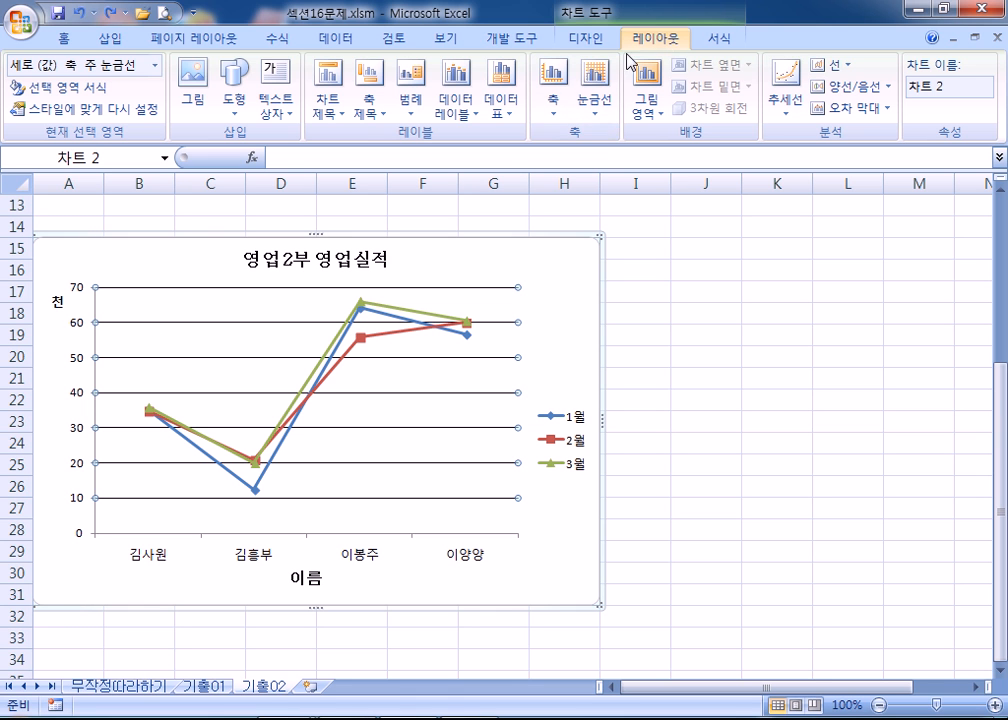
Remove the chart's horizontal gridlines by setting 기본 가로 눈금선 to 없음
click(595, 112)
mouse_move(610, 140)
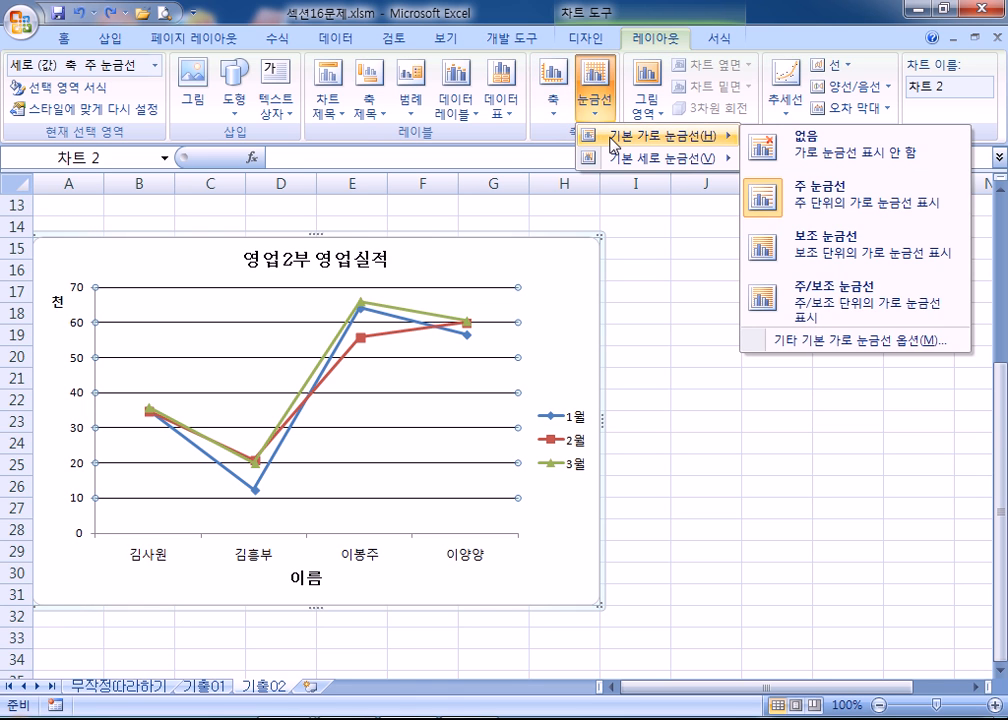
click(813, 160)
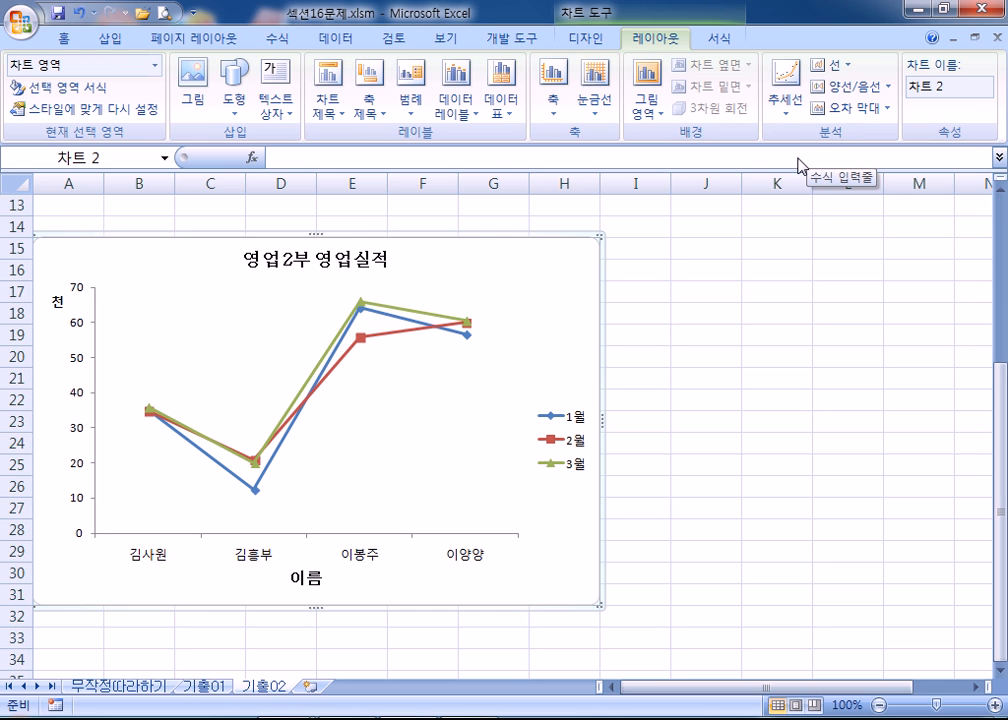
Fill the chart's plot area with the pale, finely speckled paper texture
click(138, 347)
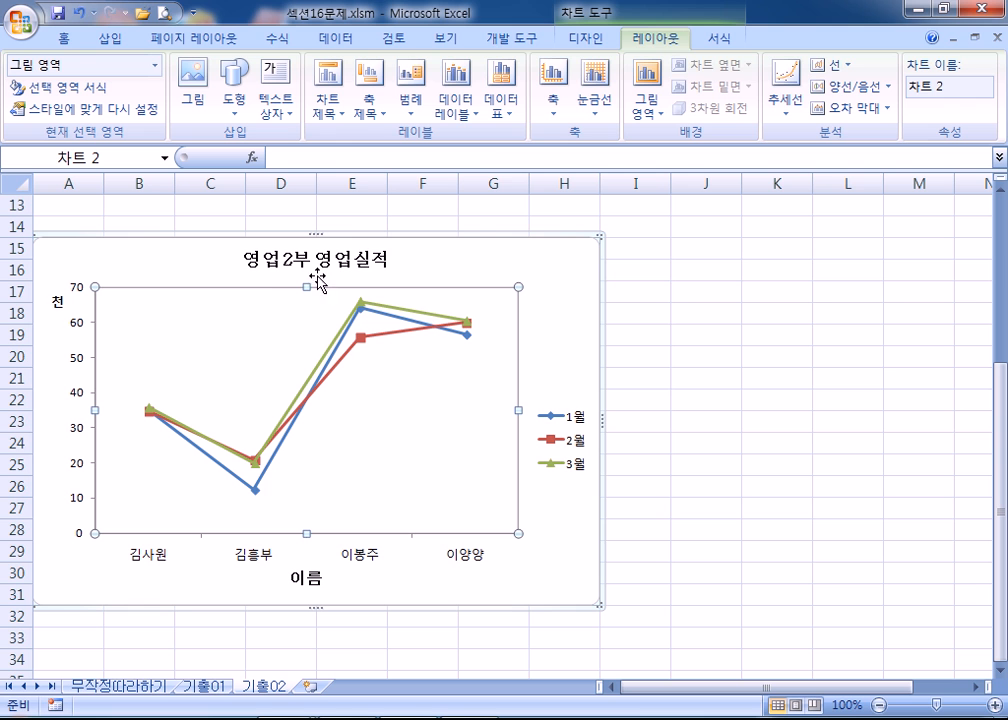
key(ctrl+1)
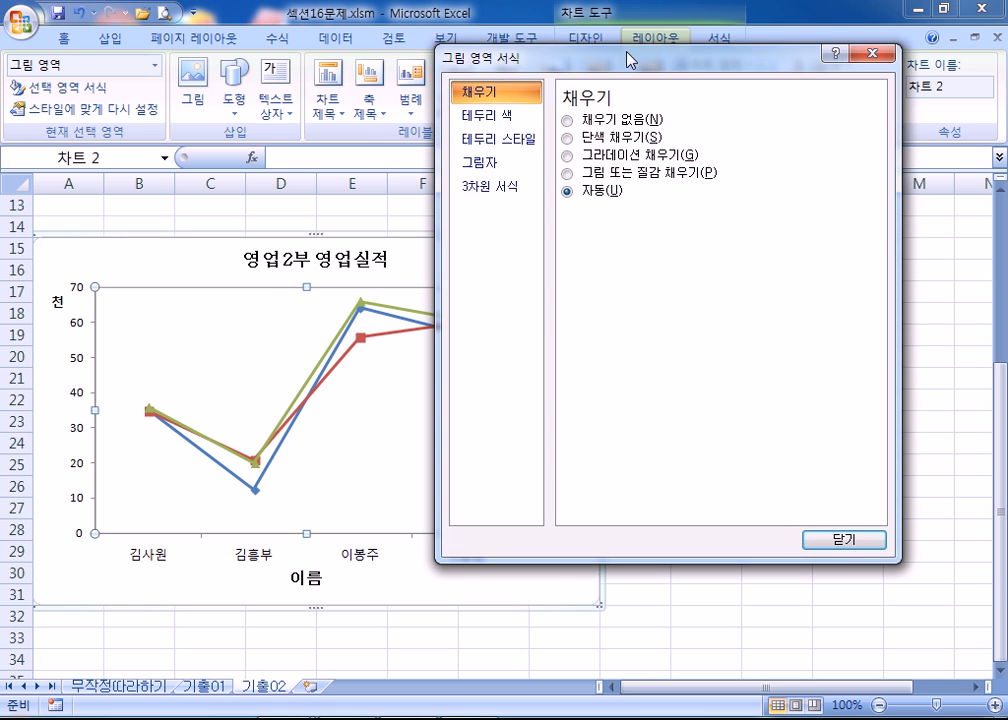
drag(630, 61, 757, 67)
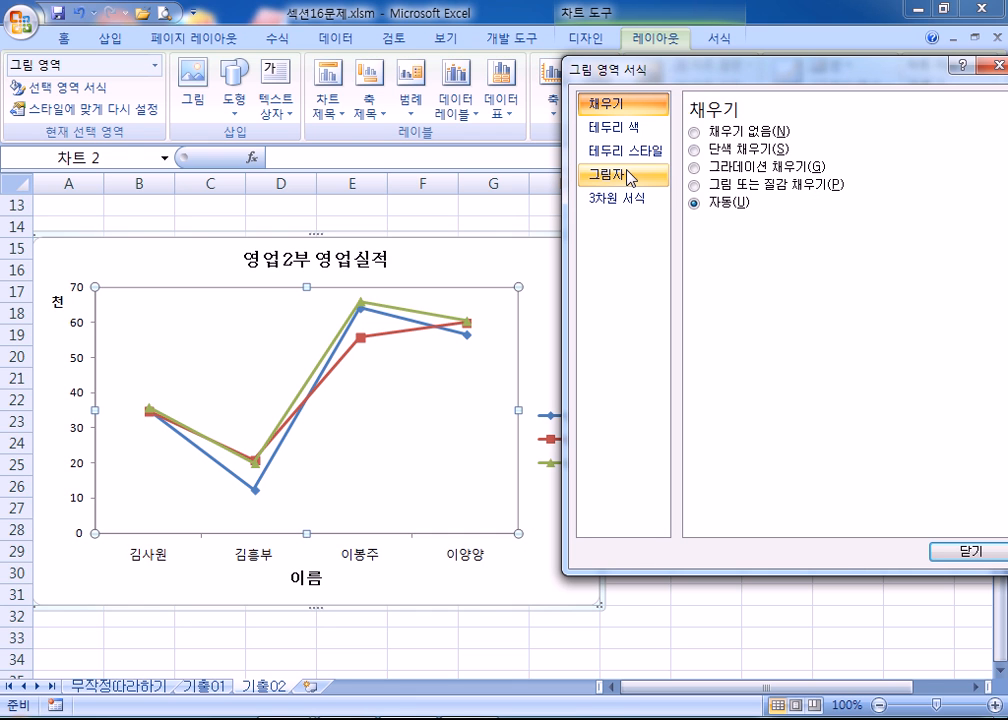
click(740, 185)
click(796, 226)
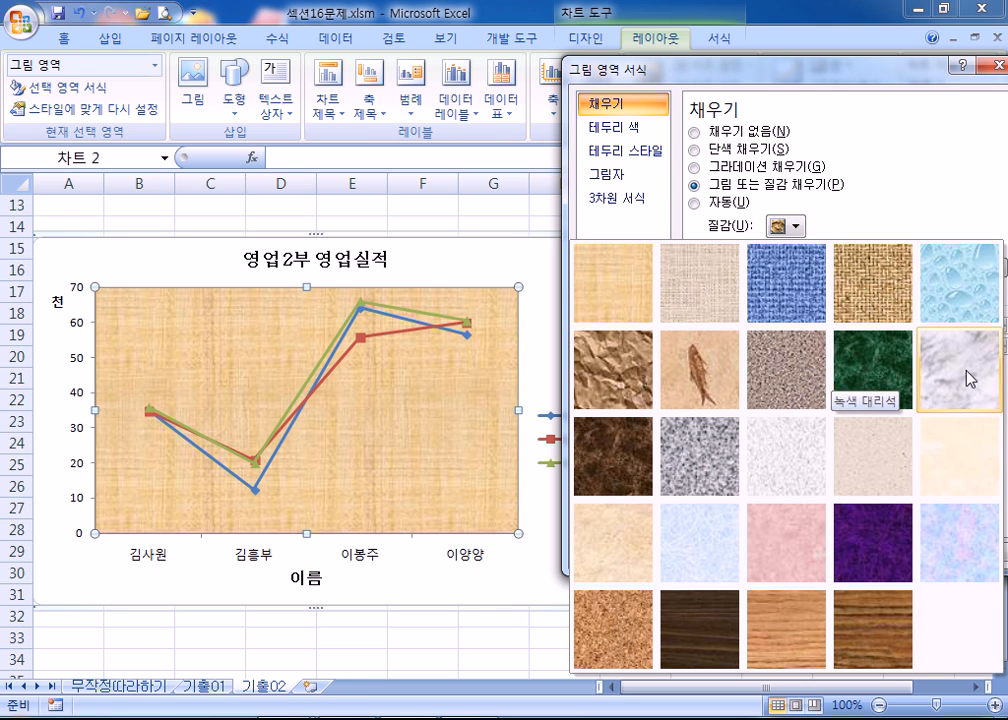
click(797, 463)
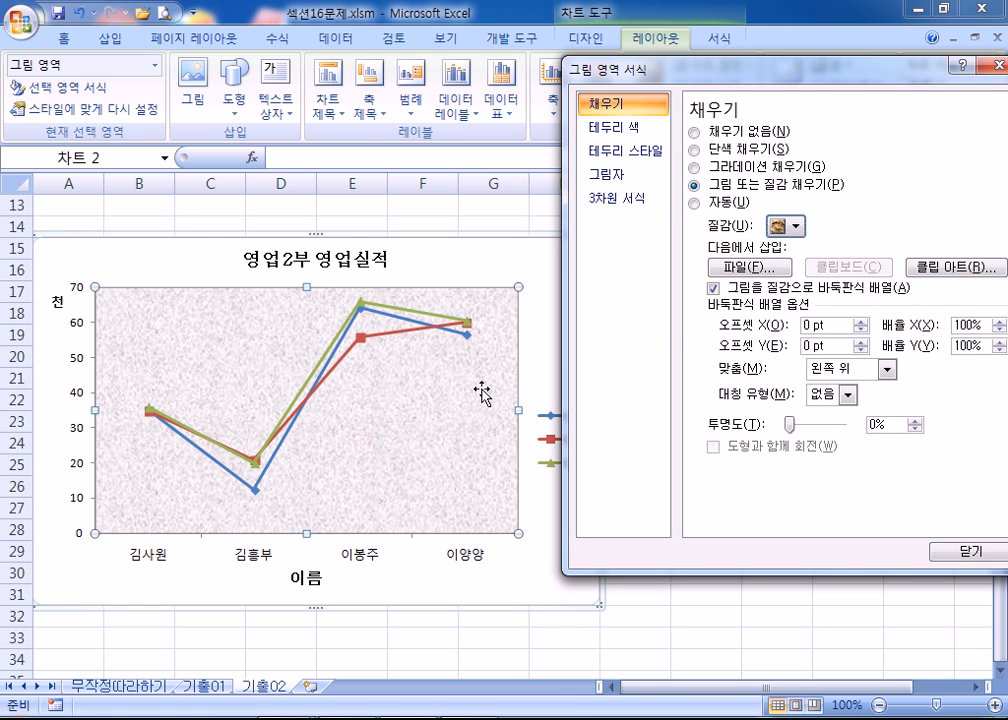
drag(785, 75, 705, 20)
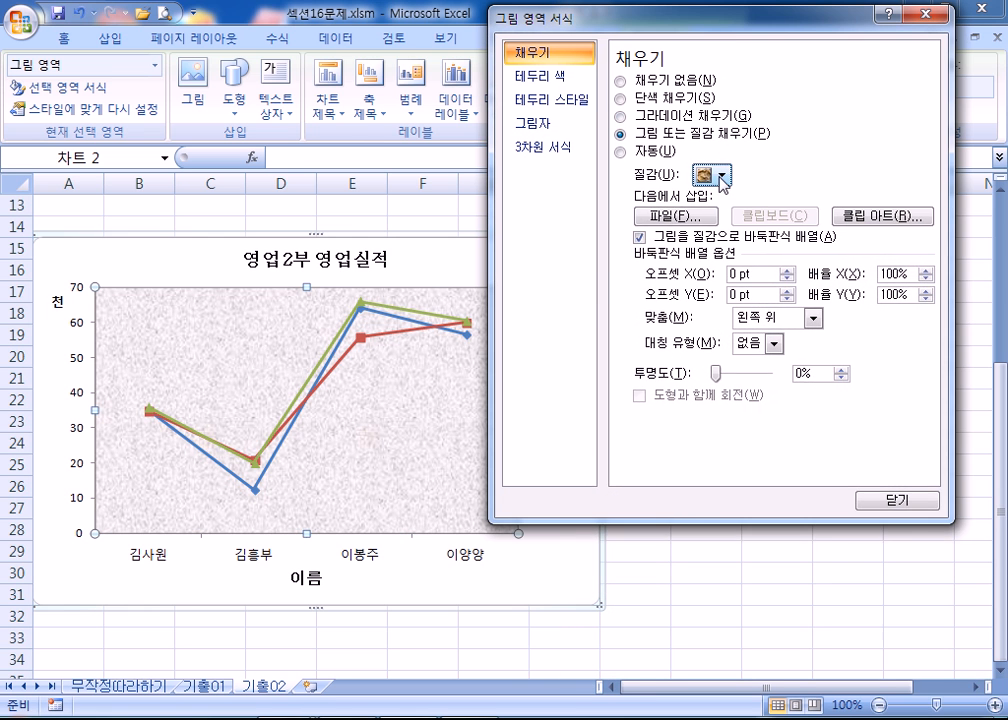
click(726, 178)
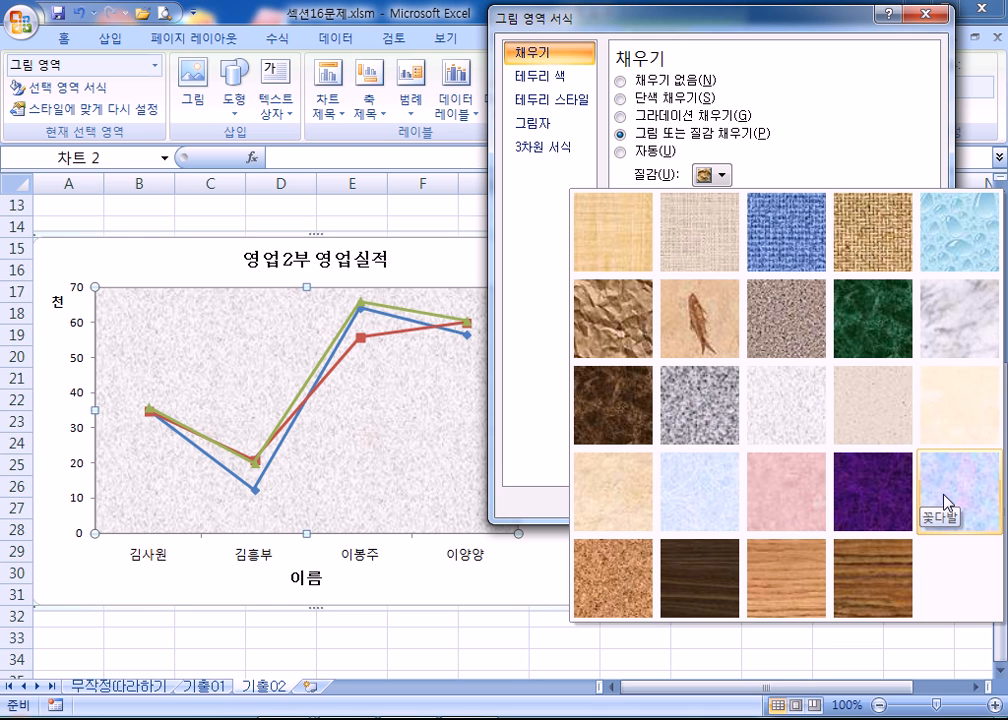
click(790, 416)
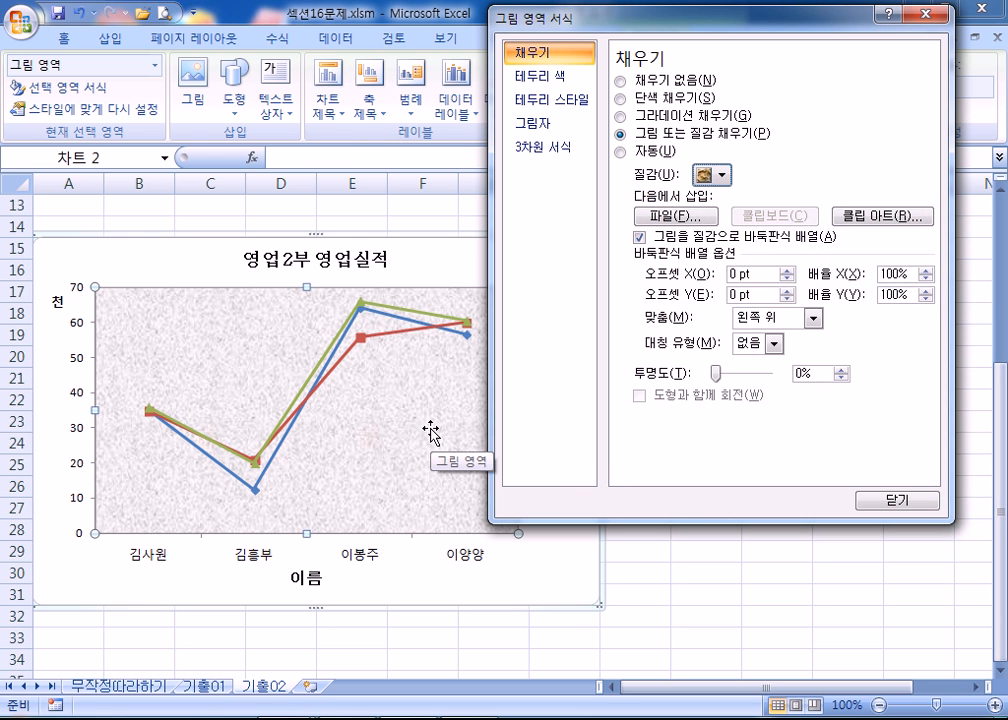
Position the chart's legend at 아래쪽
drag(612, 17, 745, 20)
click(561, 440)
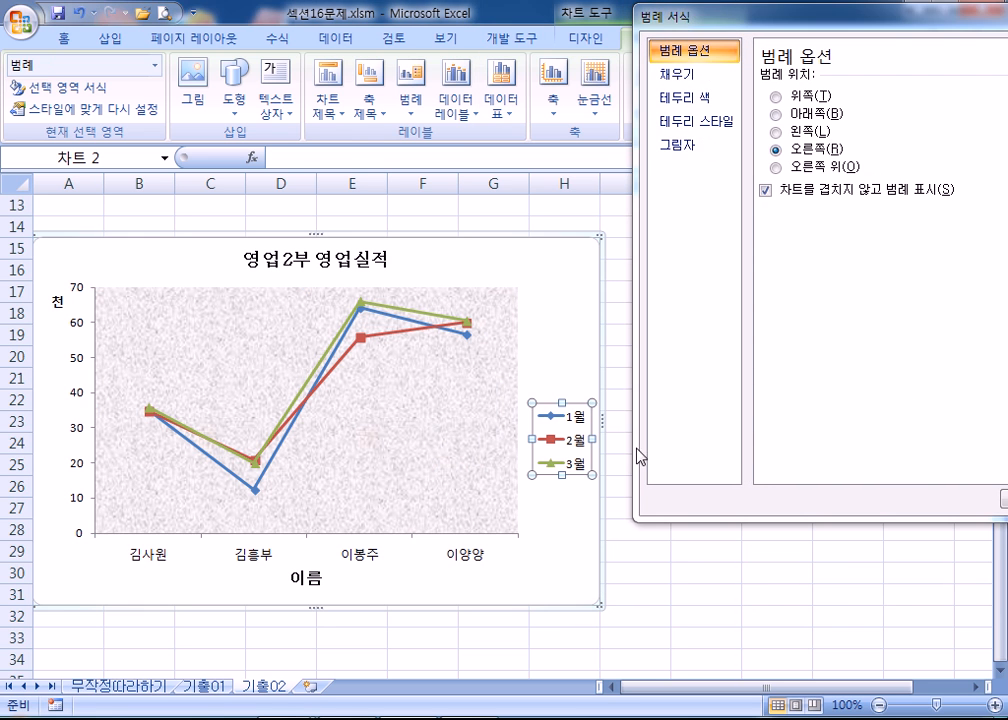
click(806, 116)
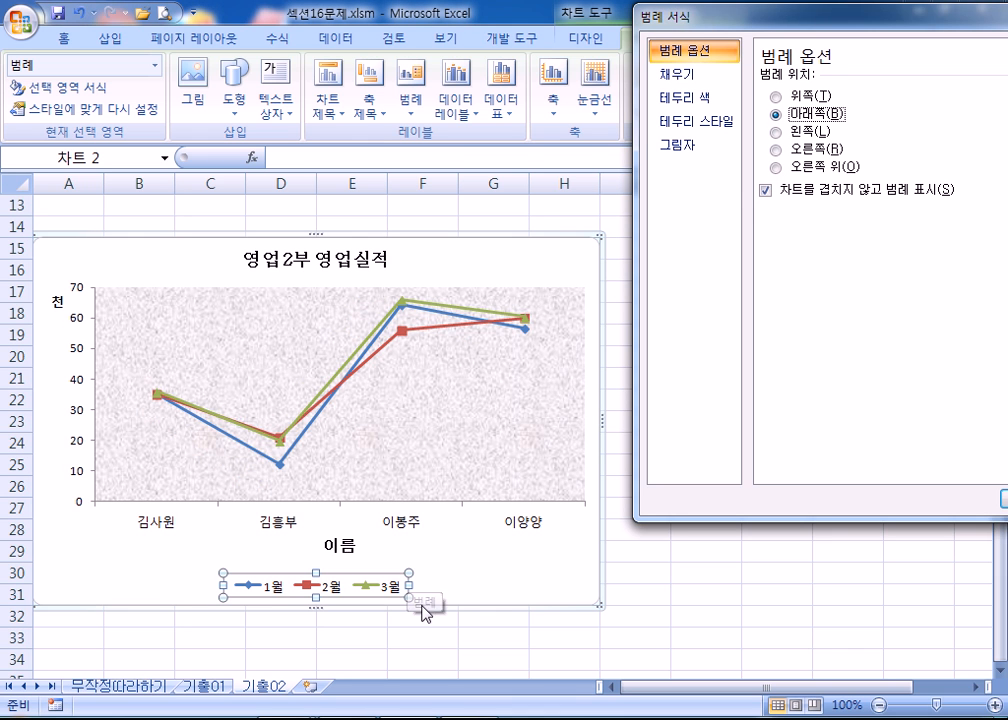
drag(789, 18, 806, 190)
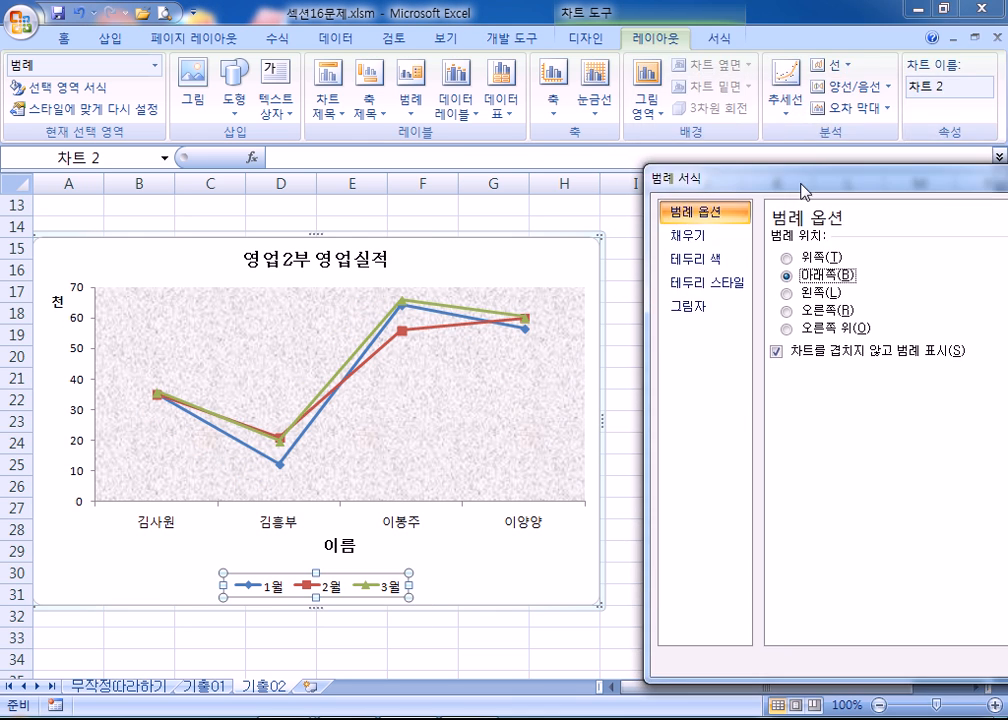
Examine the legend's fill, border color, border style and shadow settings in its format dialog
click(715, 38)
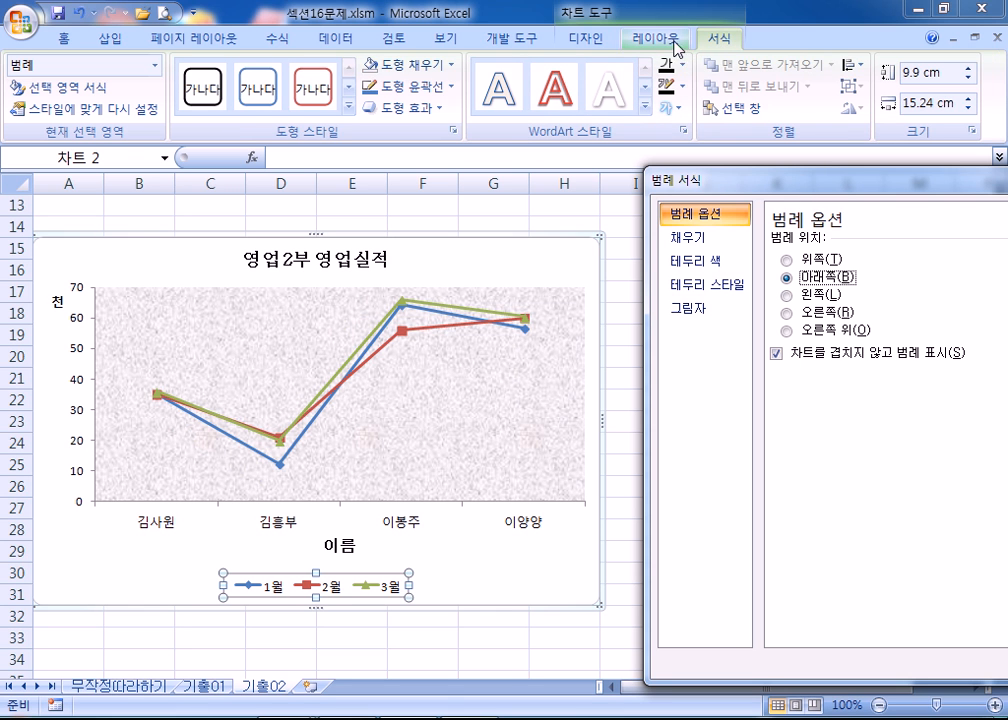
drag(716, 190, 533, 103)
click(547, 161)
click(547, 185)
click(548, 209)
click(549, 235)
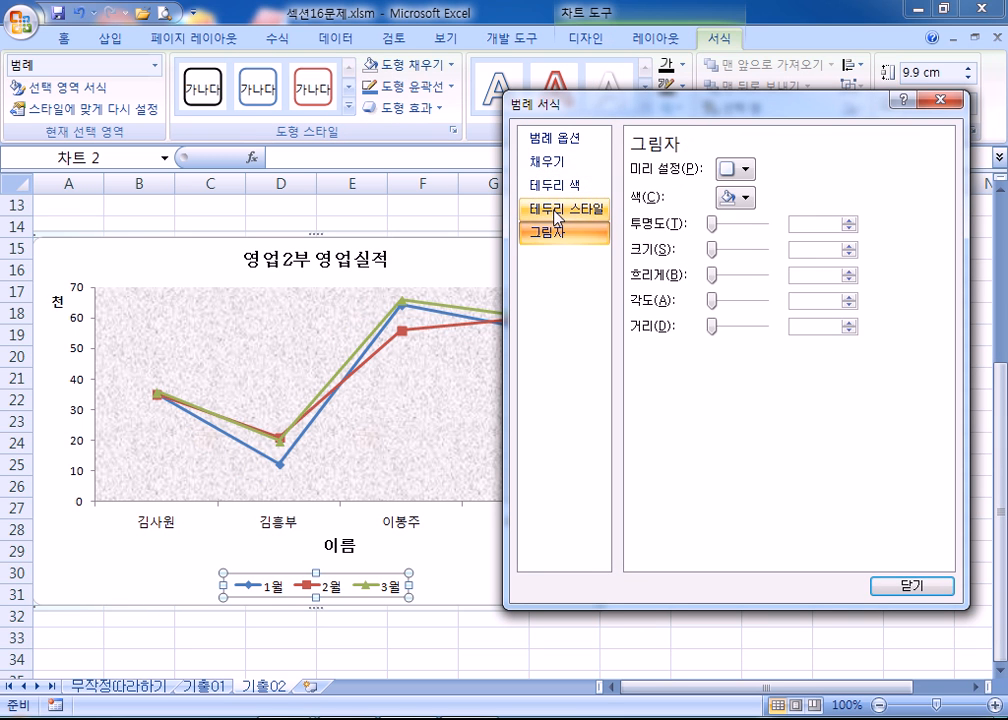
click(548, 209)
click(547, 185)
click(547, 161)
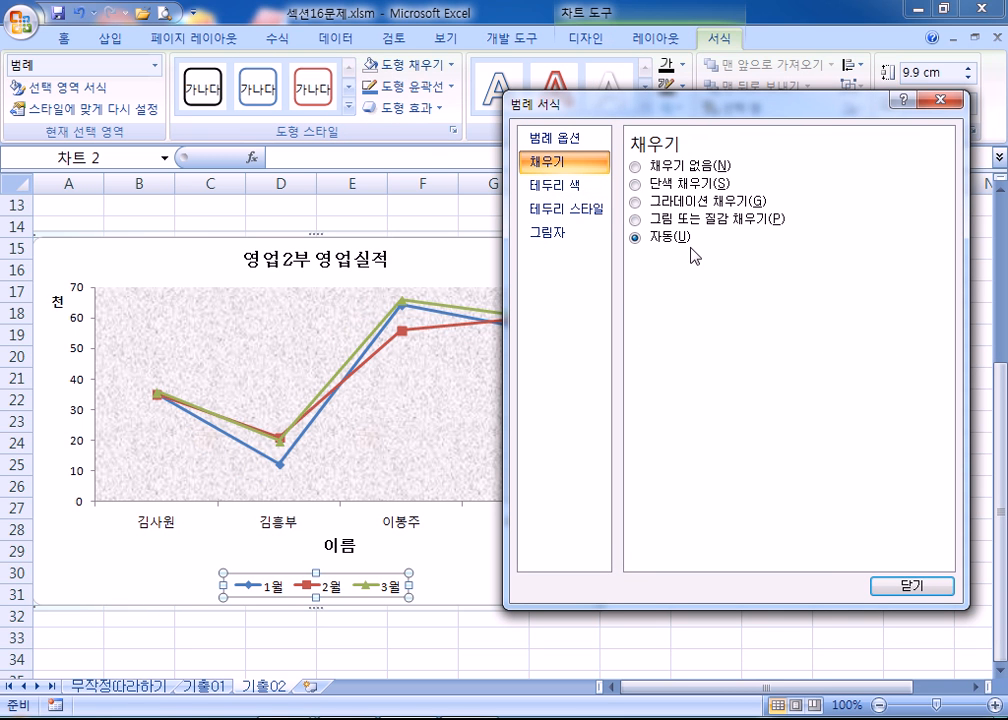
Apply the light aqua gradient shape style with a matching outline and shadow to the chart's legend
drag(520, 101, 637, 194)
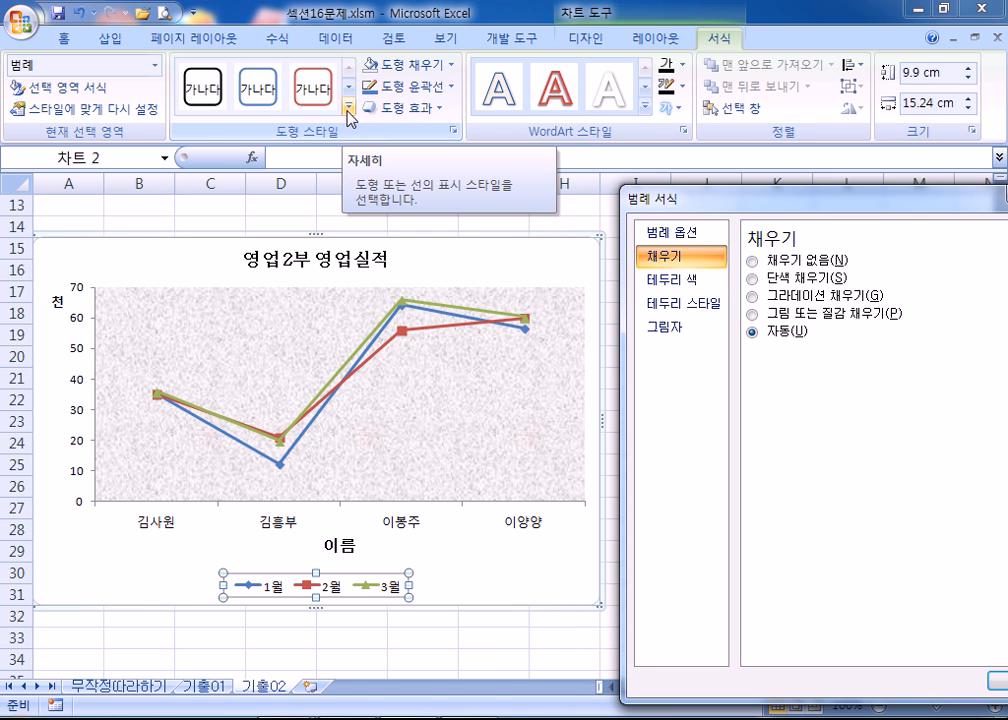
click(350, 116)
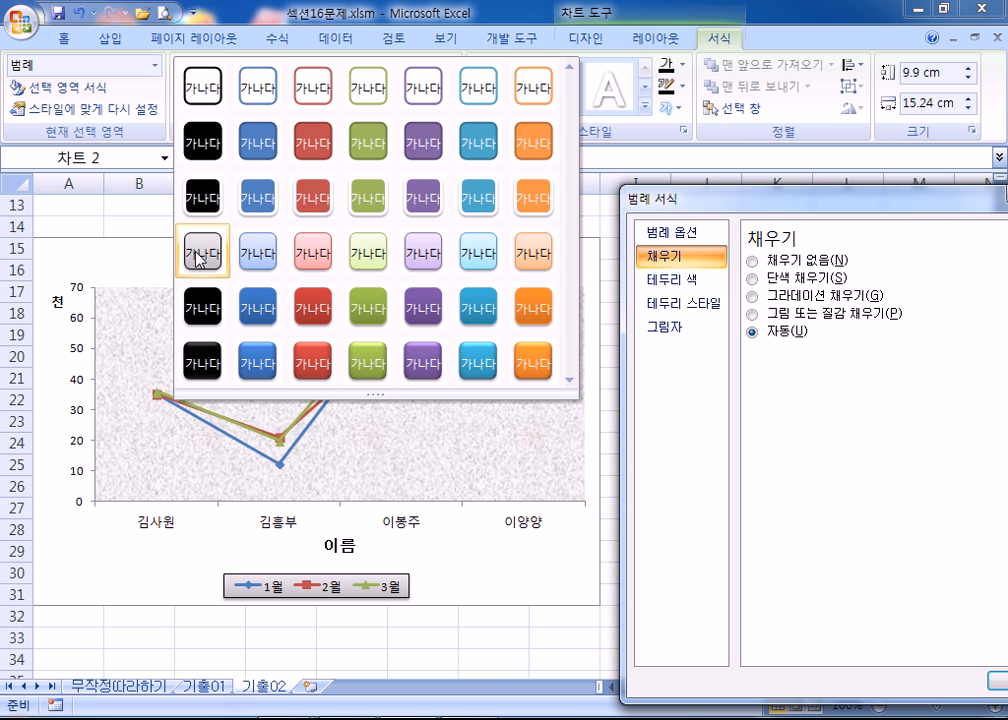
click(473, 262)
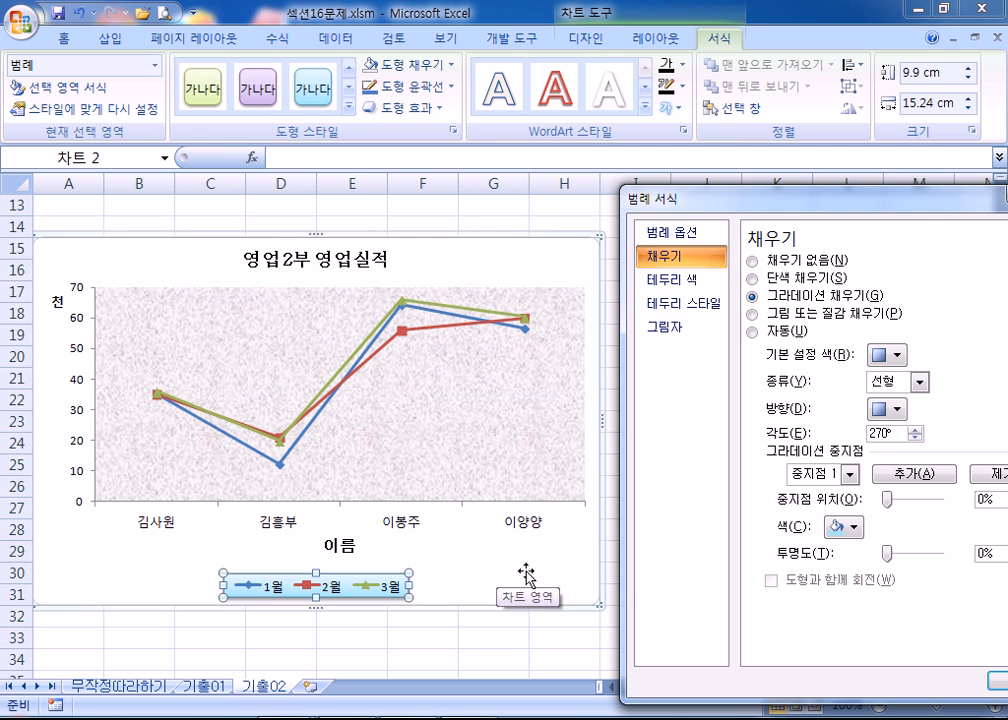
Give the chart area's border rounded corners (둥근 모서리) and a width of 2 pt
drag(697, 211, 753, 211)
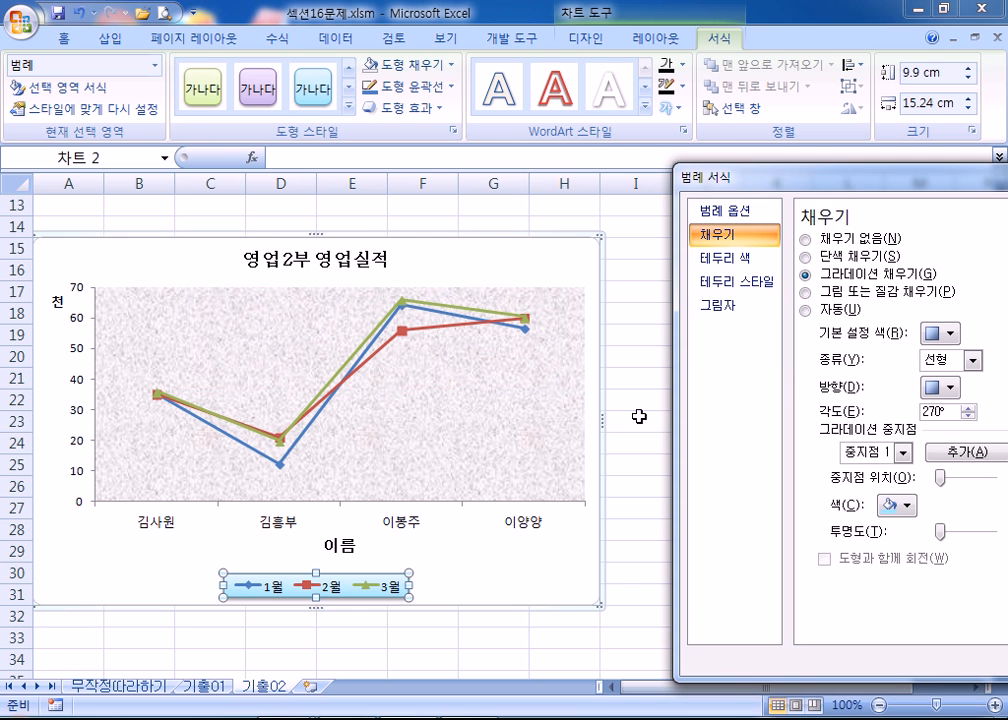
click(558, 573)
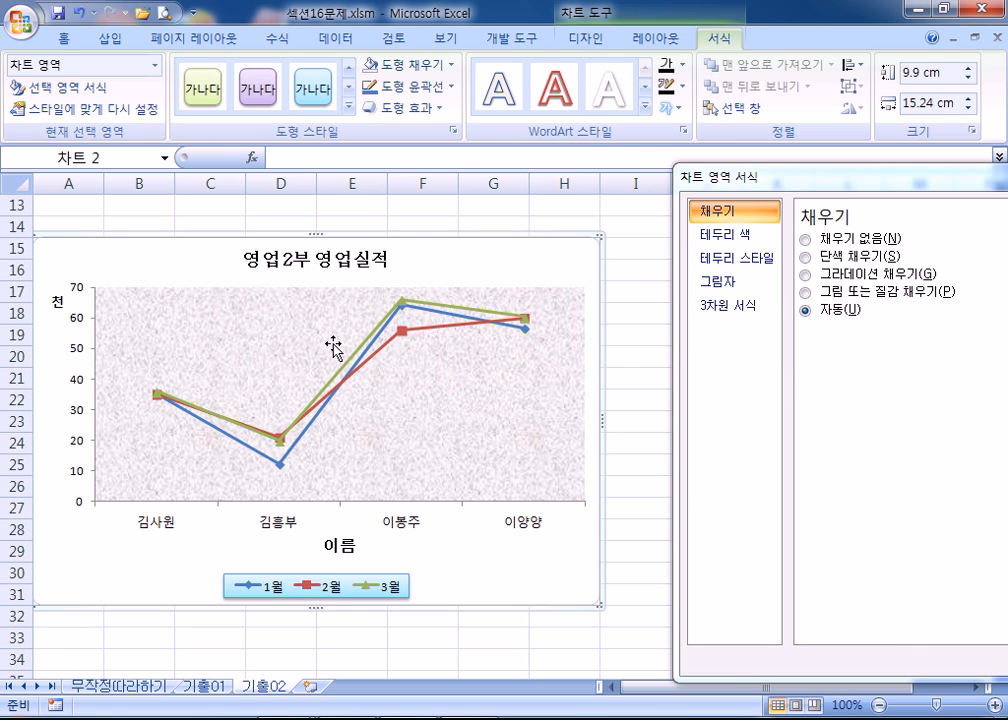
click(737, 268)
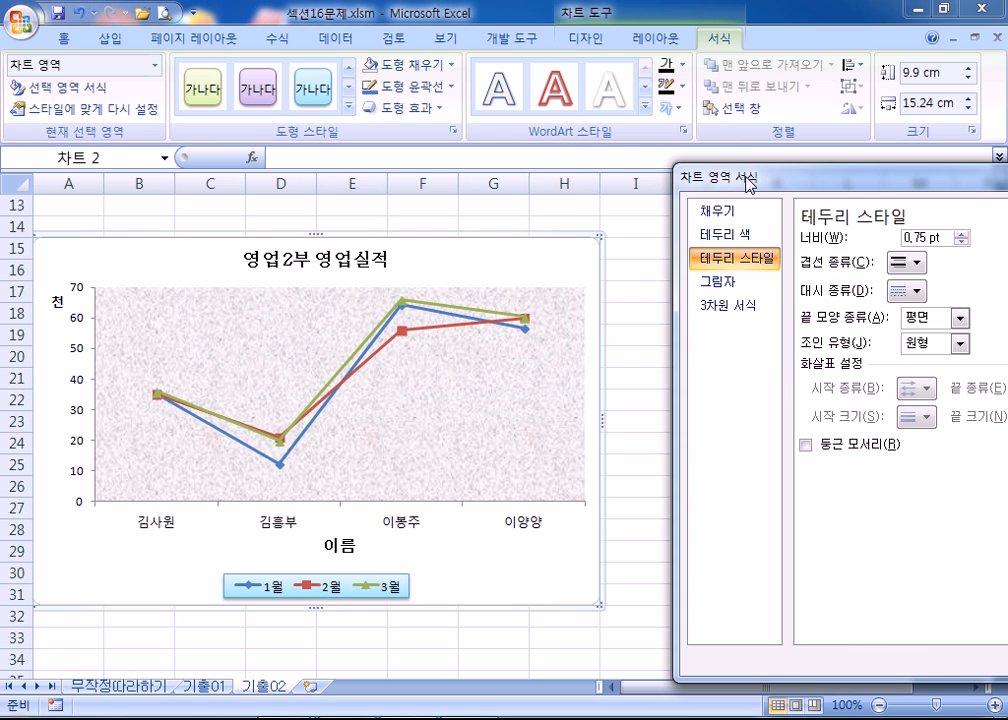
click(725, 390)
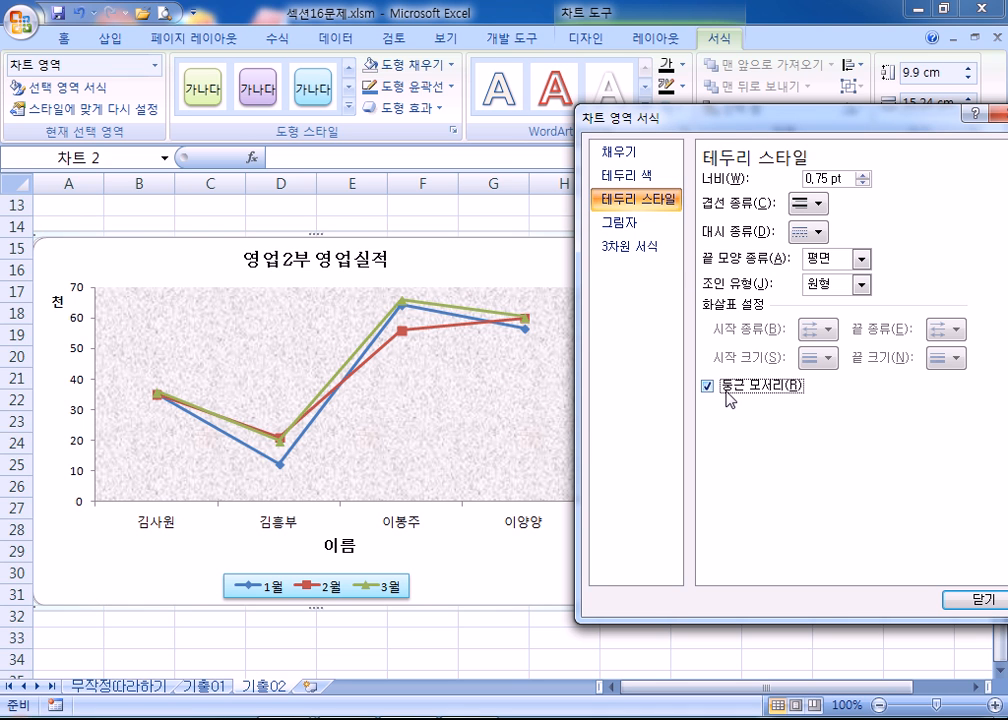
click(863, 176)
click(863, 176)
click(863, 176)
click(863, 176)
click(863, 176)
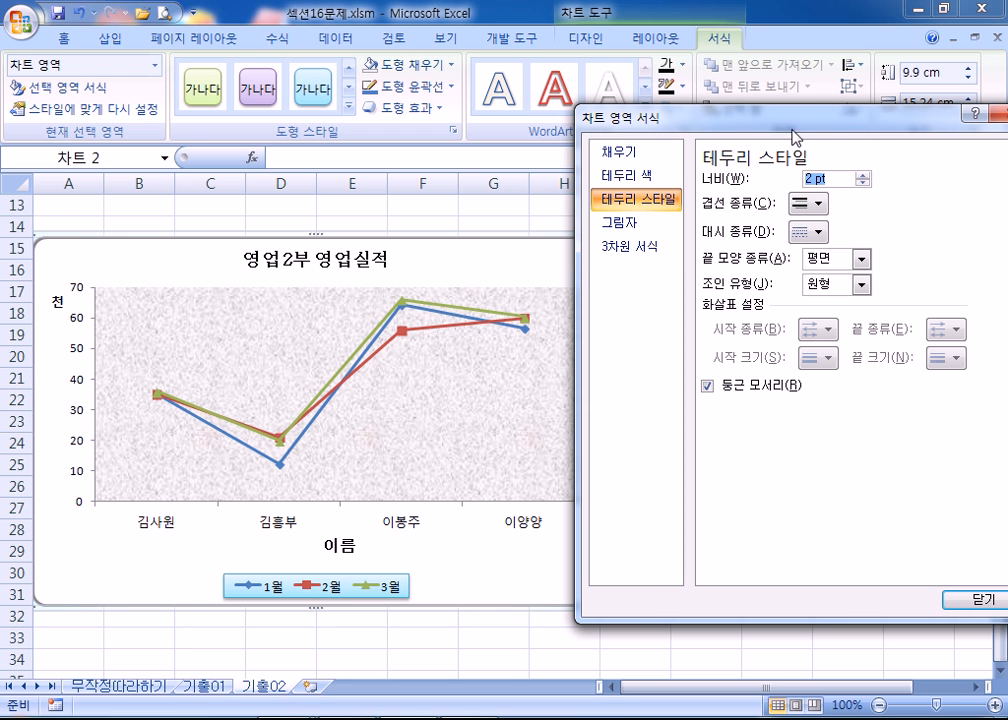
drag(615, 110, 700, 100)
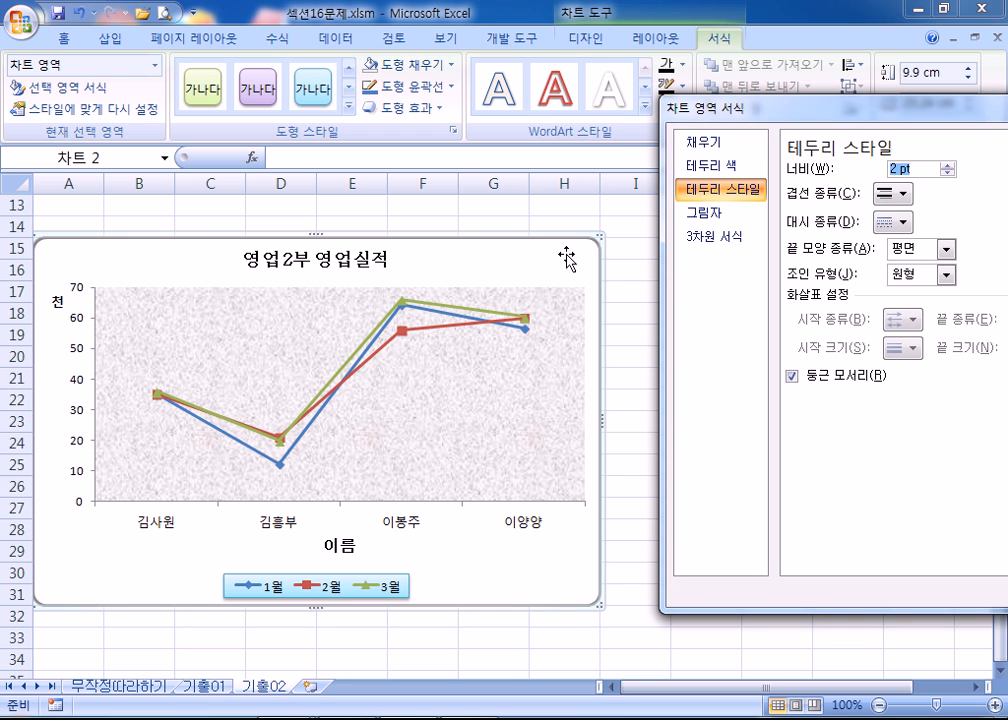
click(580, 203)
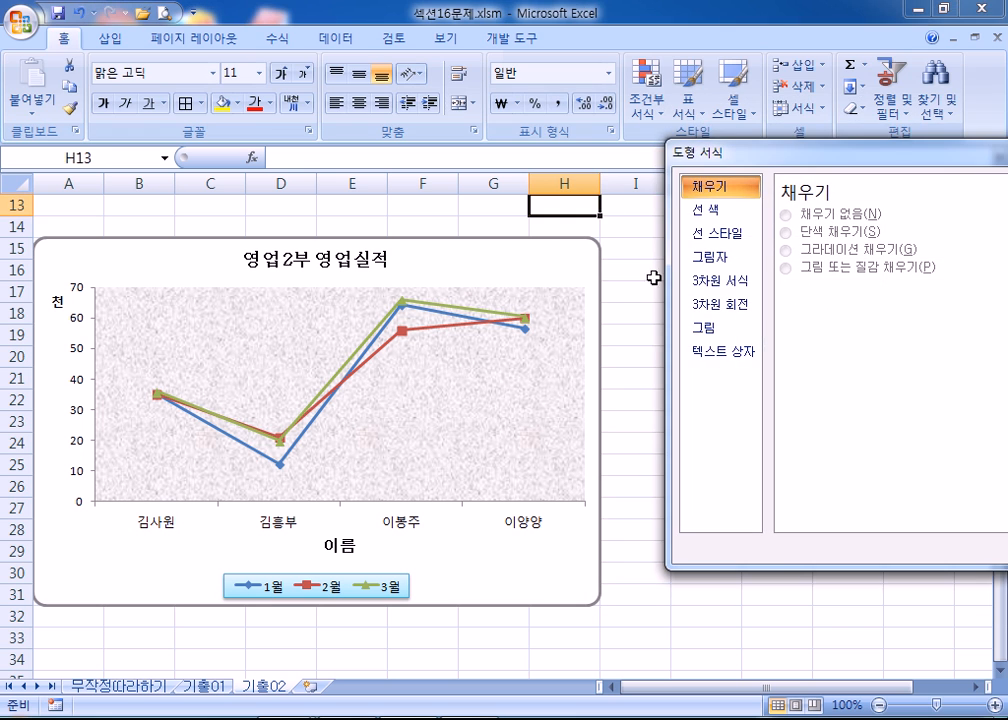
click(513, 590)
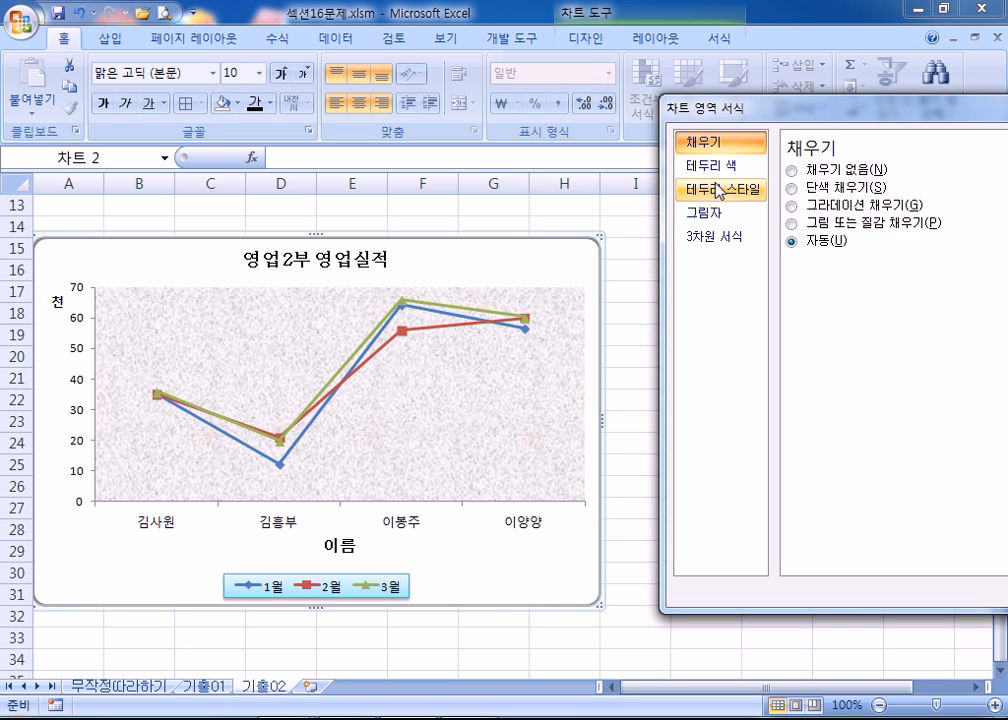
click(722, 189)
click(932, 170)
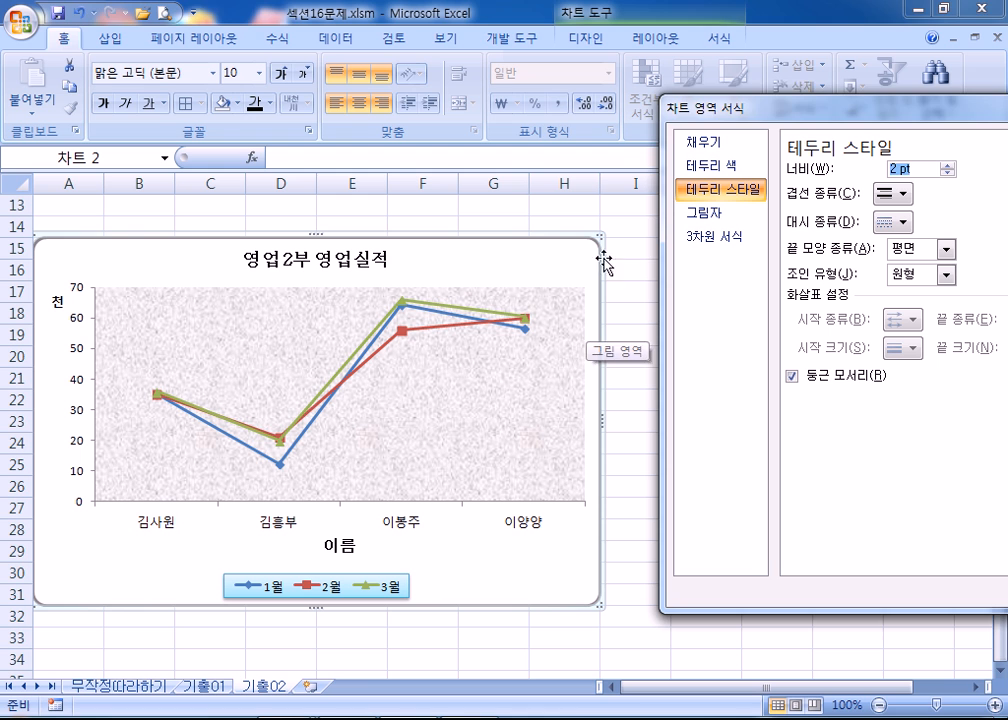
Fill the whole chart area with the pale speckled paper texture and set the plot area's fill to 채우기 없음
click(500, 263)
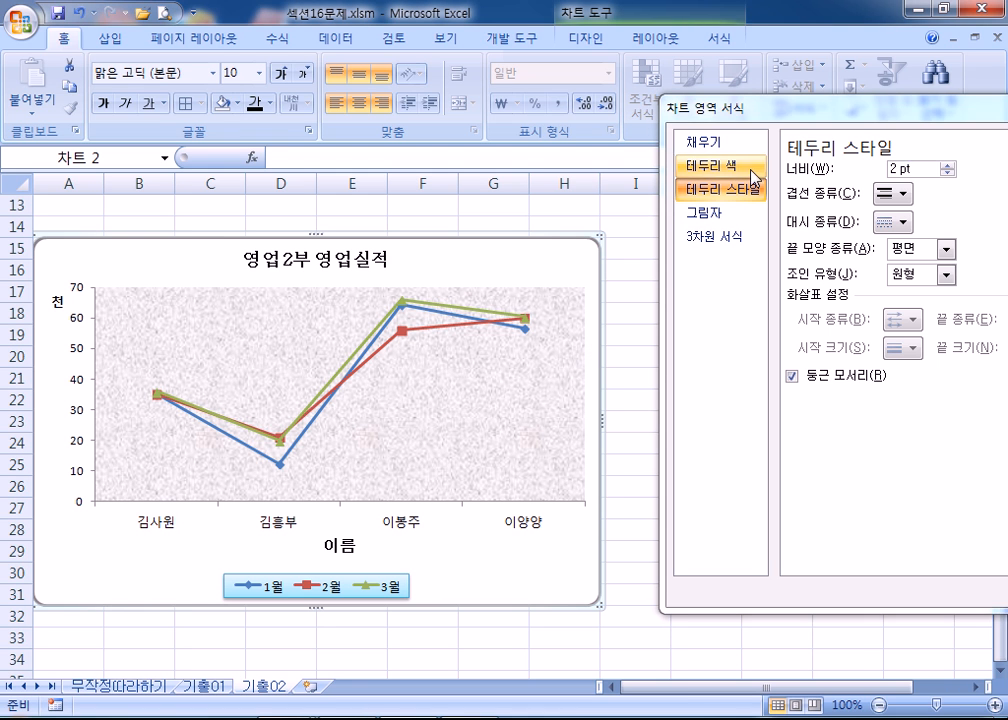
click(702, 142)
click(862, 229)
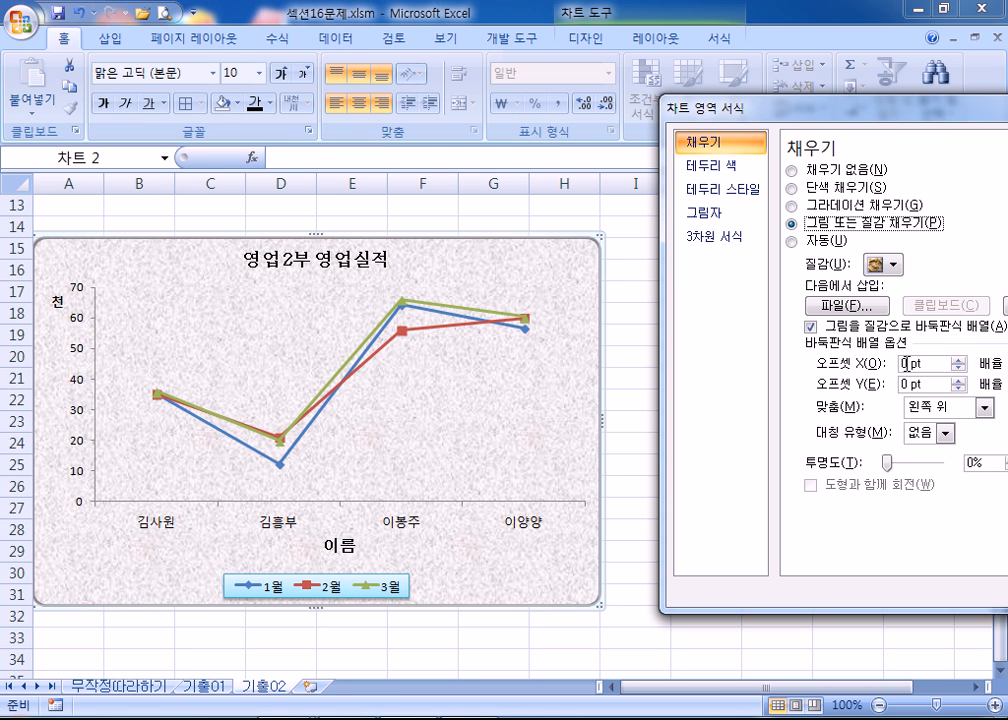
click(407, 376)
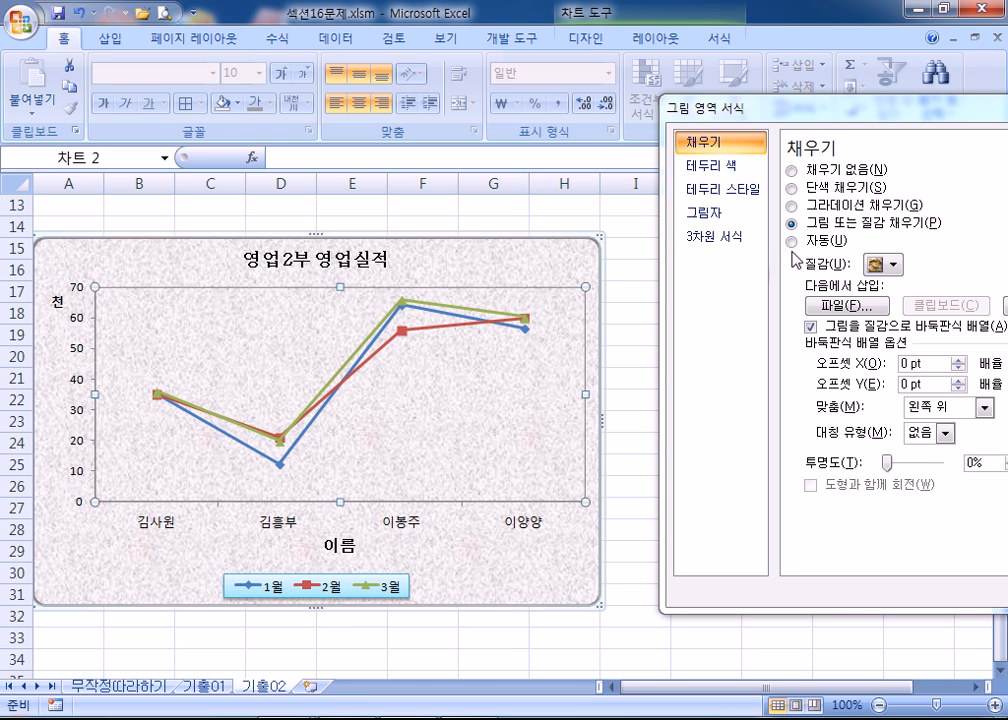
click(815, 172)
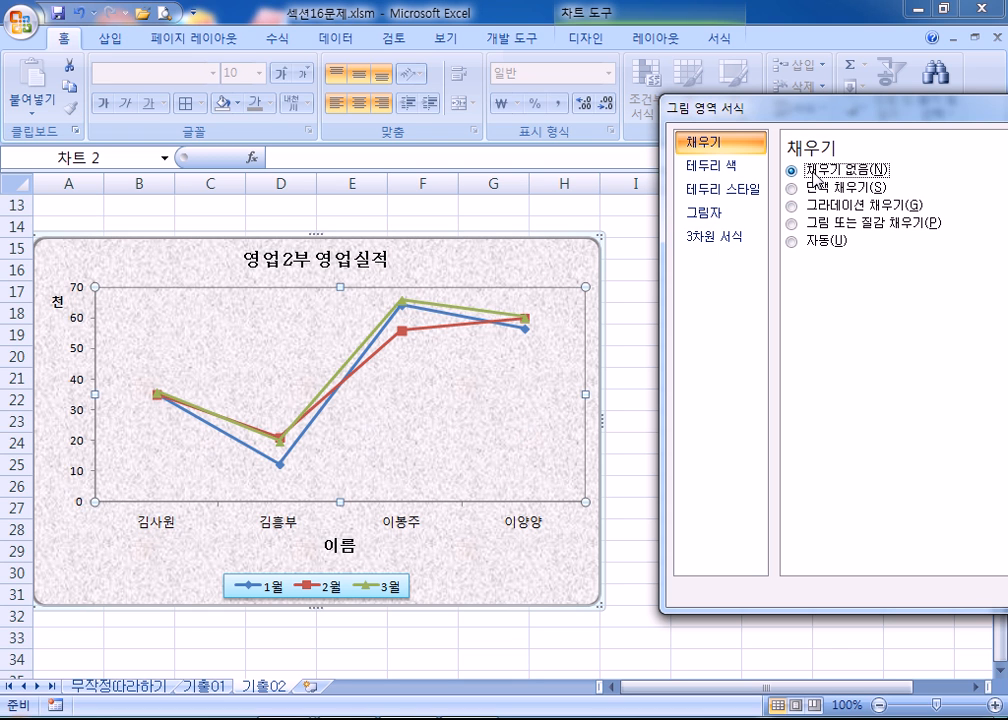
Examine the vertical axis's display unit (표시 단위) options and the format settings of its unit label
click(82, 332)
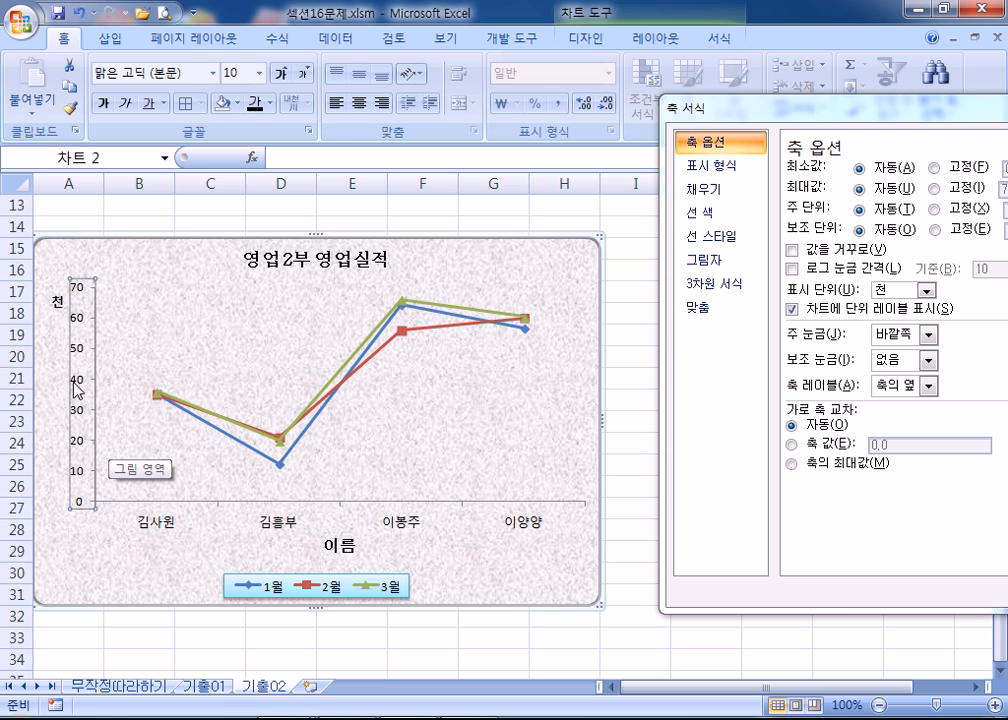
click(58, 298)
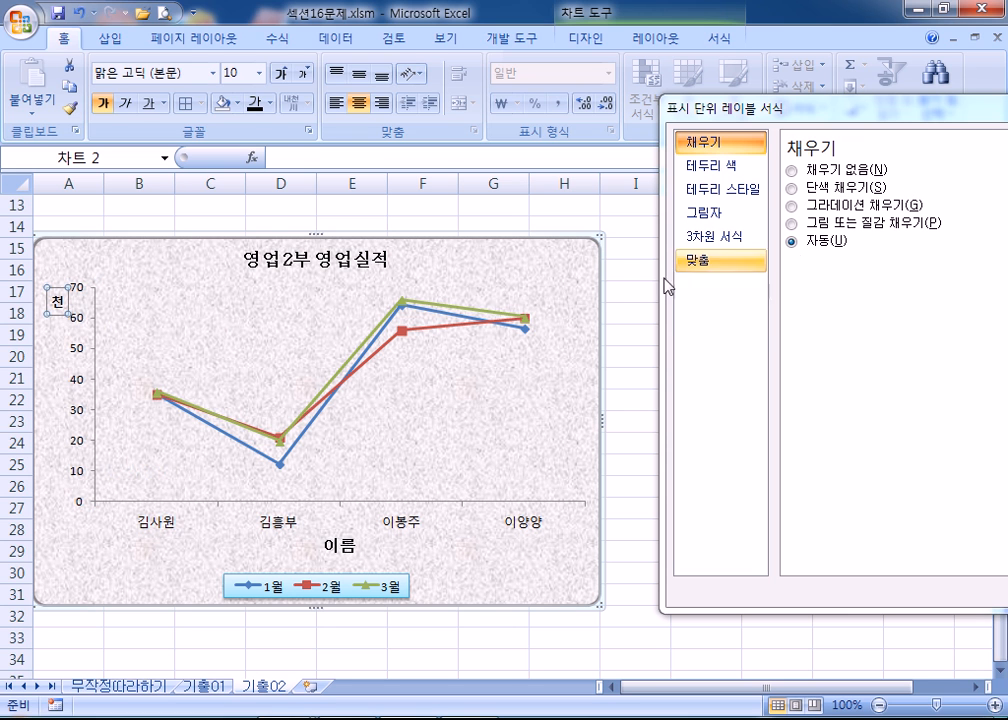
click(77, 324)
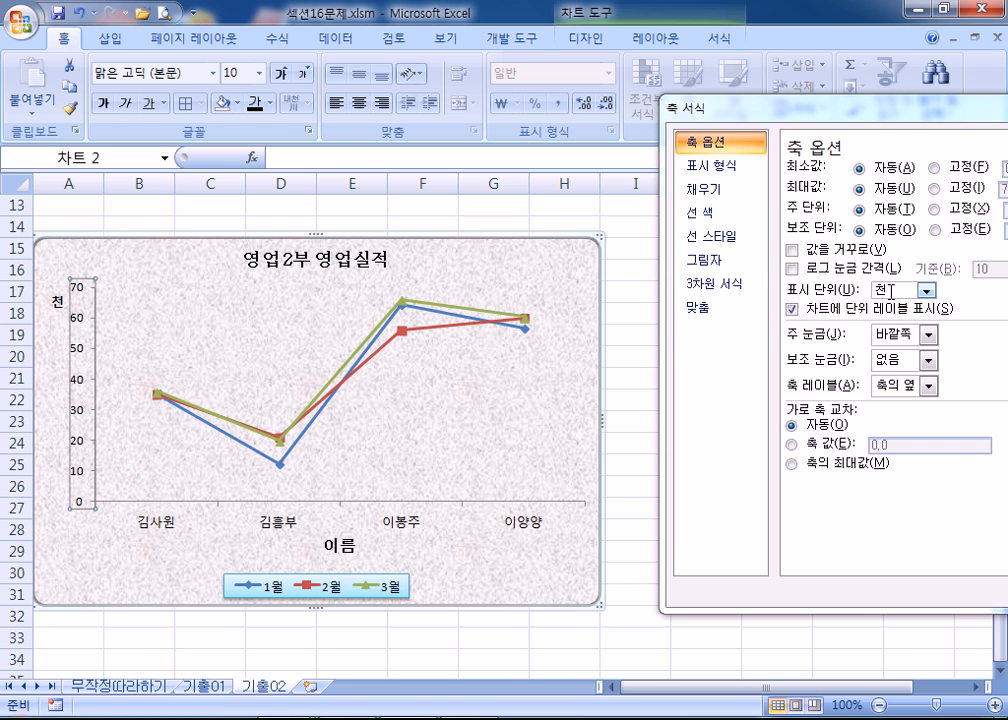